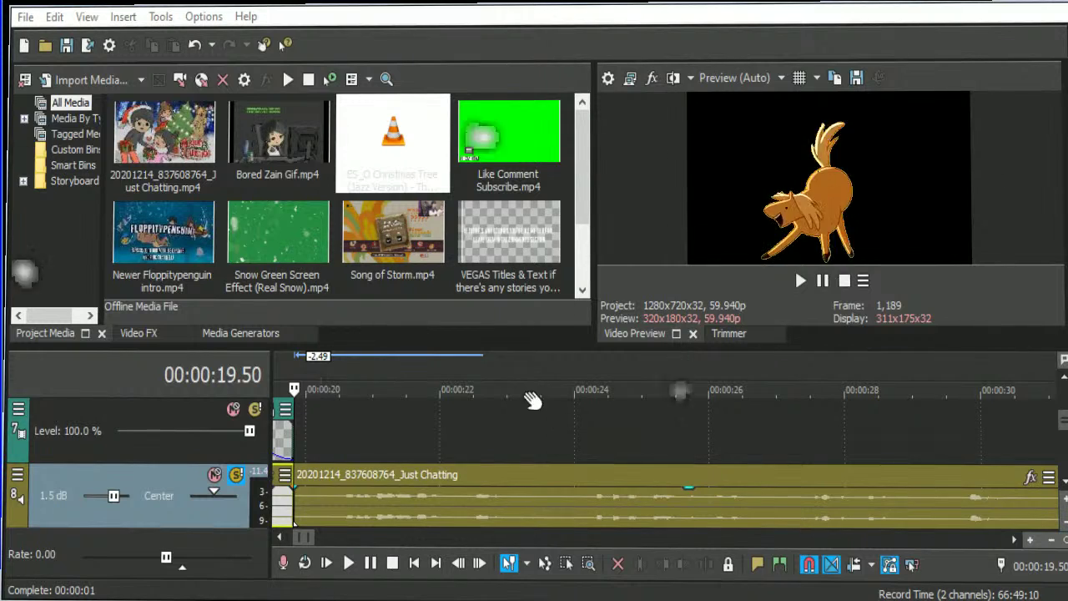
Move the short clip at about 00:04:05 on track 7 to the end of the Just Chatting audio.
{"action": "scroll", "coordinate": [341, 448], "scroll_direction": "down", "scroll_amount": 3}
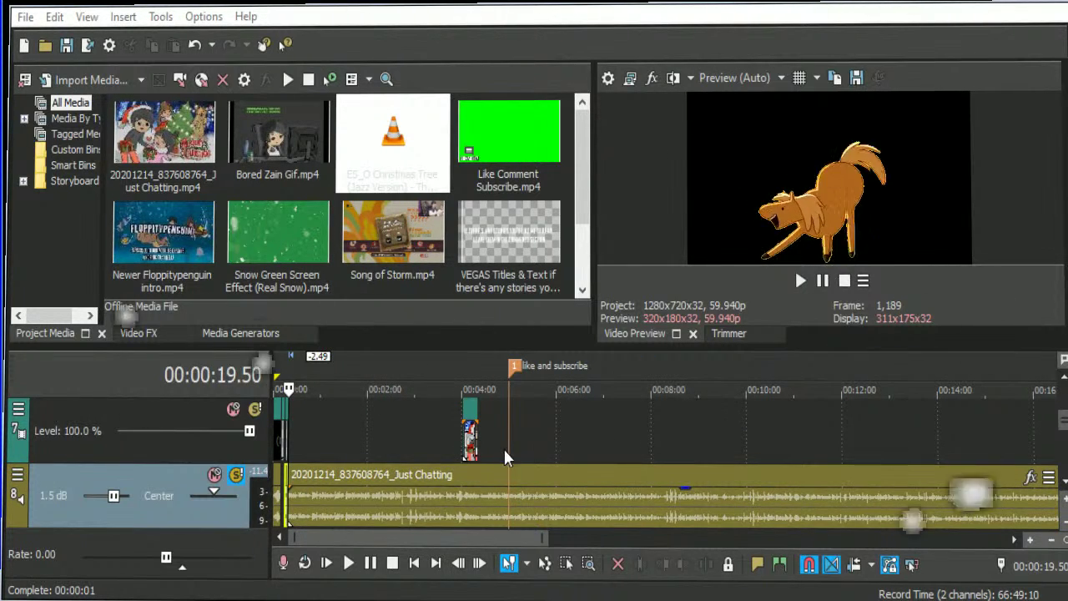
{"action": "left_click", "coordinate": [469, 447]}
{"action": "left_click_drag", "start_coordinate": [469, 450], "coordinate": [299, 431]}
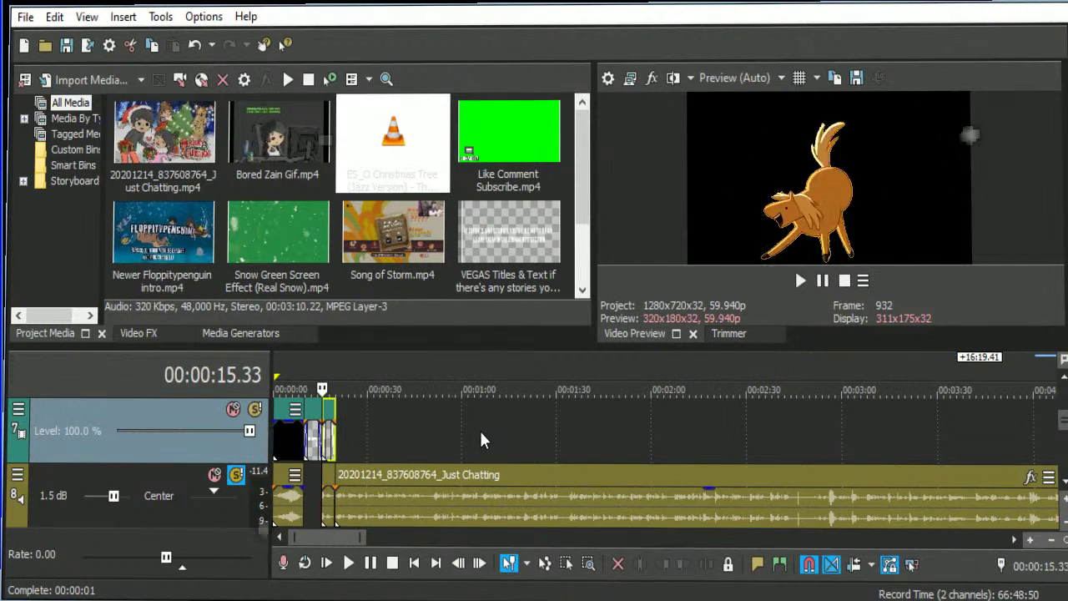
Examine the short and long Just Chatting audio clips on track 8, both in overview and close up.
{"action": "scroll", "coordinate": [555, 451], "scroll_direction": "up", "scroll_amount": 5}
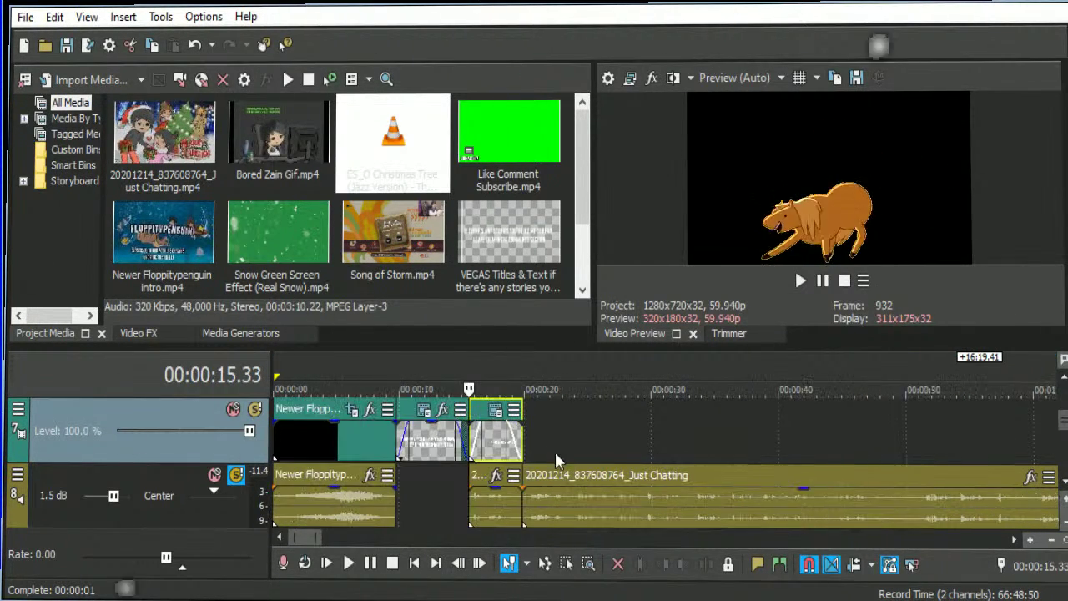
{"action": "left_click", "coordinate": [487, 500]}
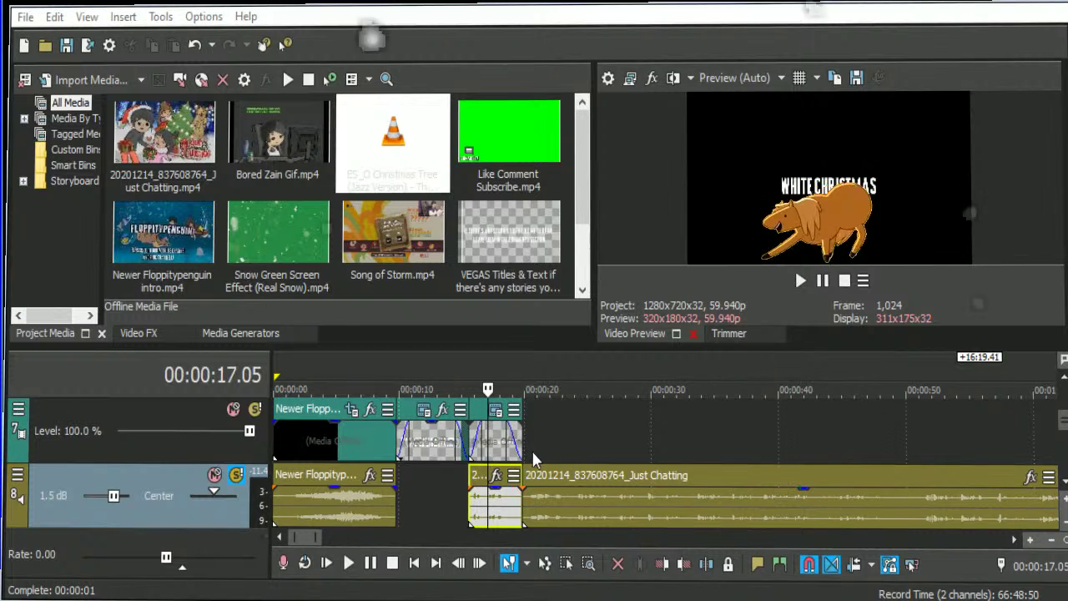
{"action": "left_click", "coordinate": [540, 508]}
{"action": "scroll", "coordinate": [784, 527], "scroll_direction": "up", "scroll_amount": 1}
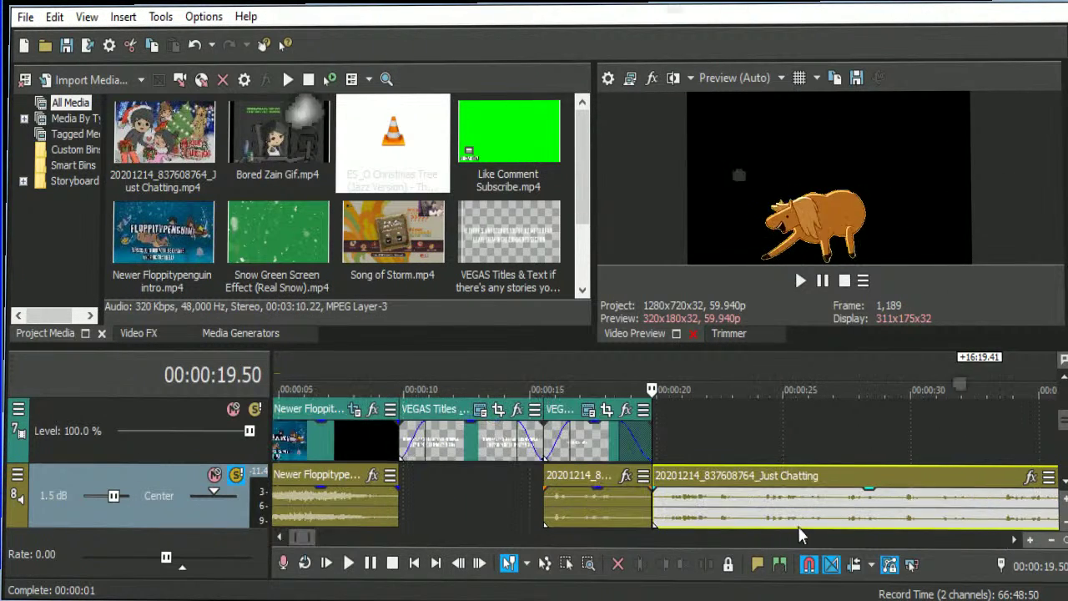
{"action": "scroll", "coordinate": [873, 533], "scroll_direction": "down", "scroll_amount": 2}
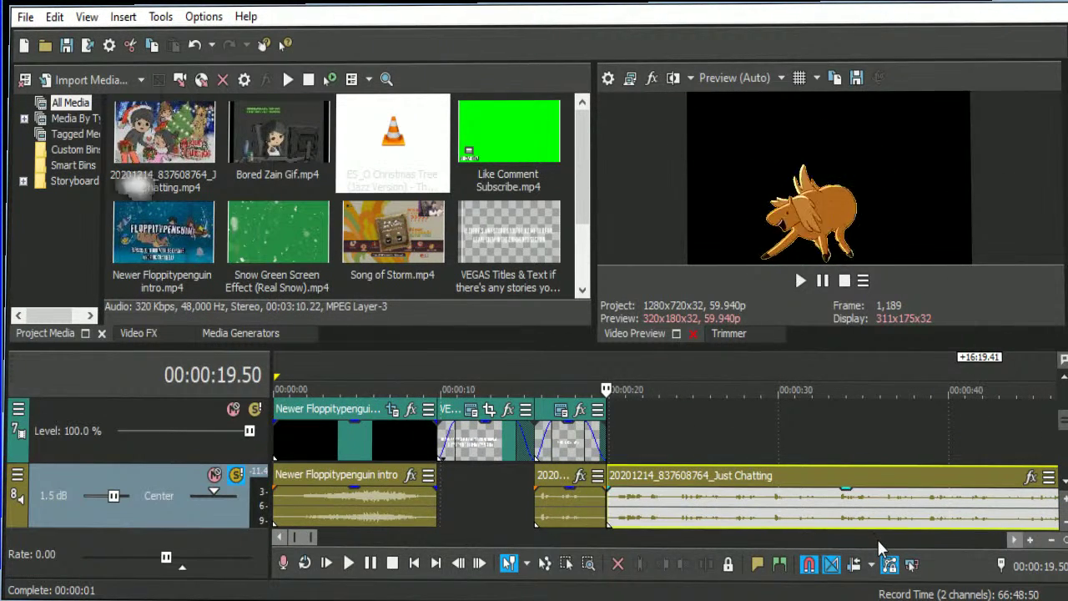
{"action": "scroll", "coordinate": [899, 528], "scroll_direction": "down", "scroll_amount": 3}
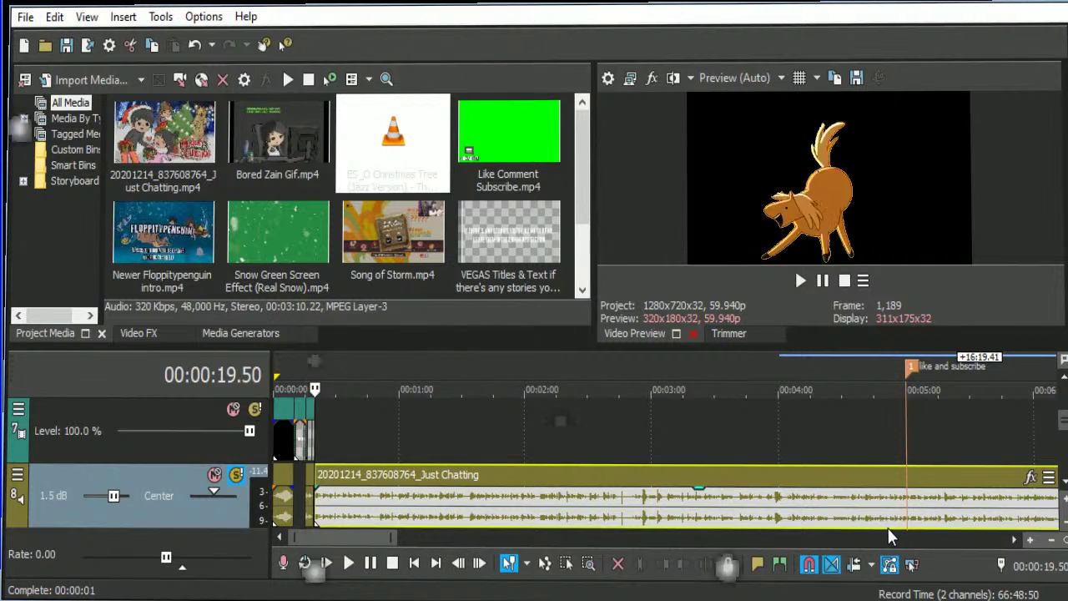
{"action": "scroll", "coordinate": [888, 527], "scroll_direction": "up", "scroll_amount": 3}
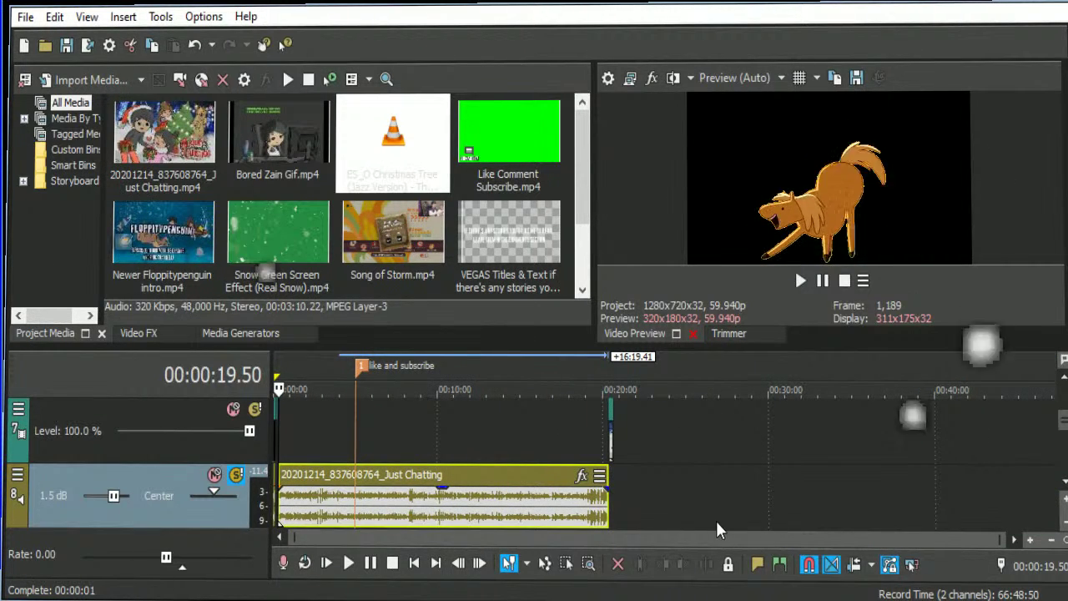
{"action": "scroll", "coordinate": [330, 568], "scroll_direction": "up", "scroll_amount": 3}
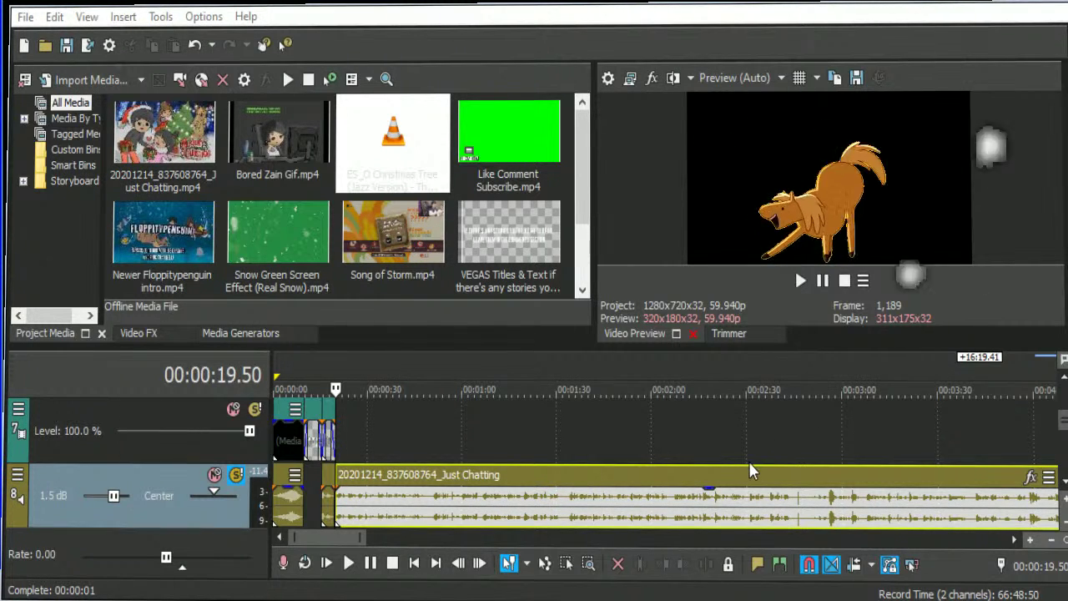
{"action": "left_click", "coordinate": [330, 513]}
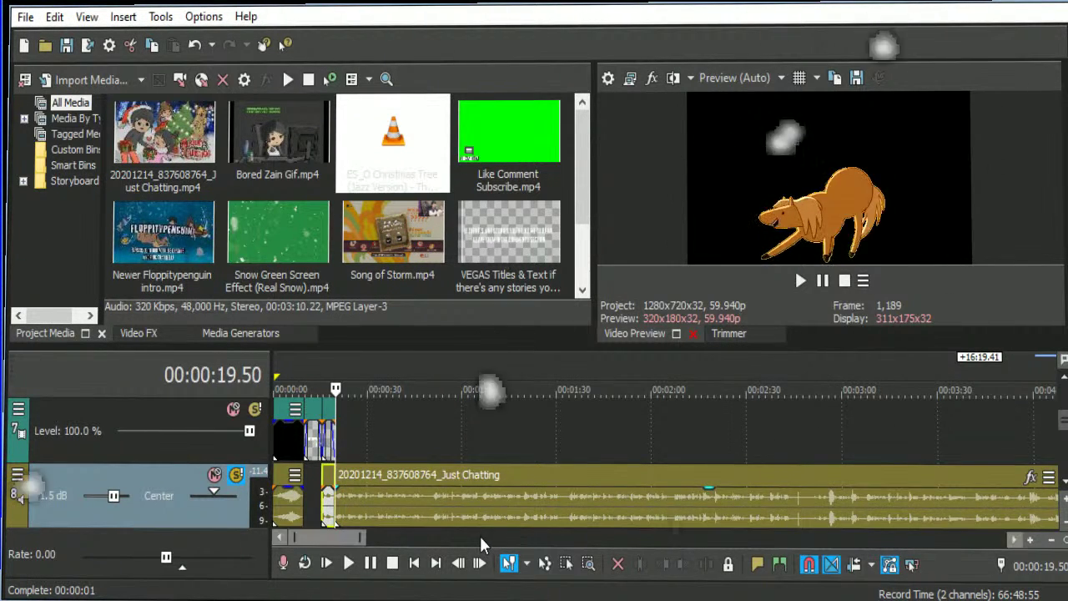
{"action": "scroll", "coordinate": [748, 517], "scroll_direction": "up", "scroll_amount": 5}
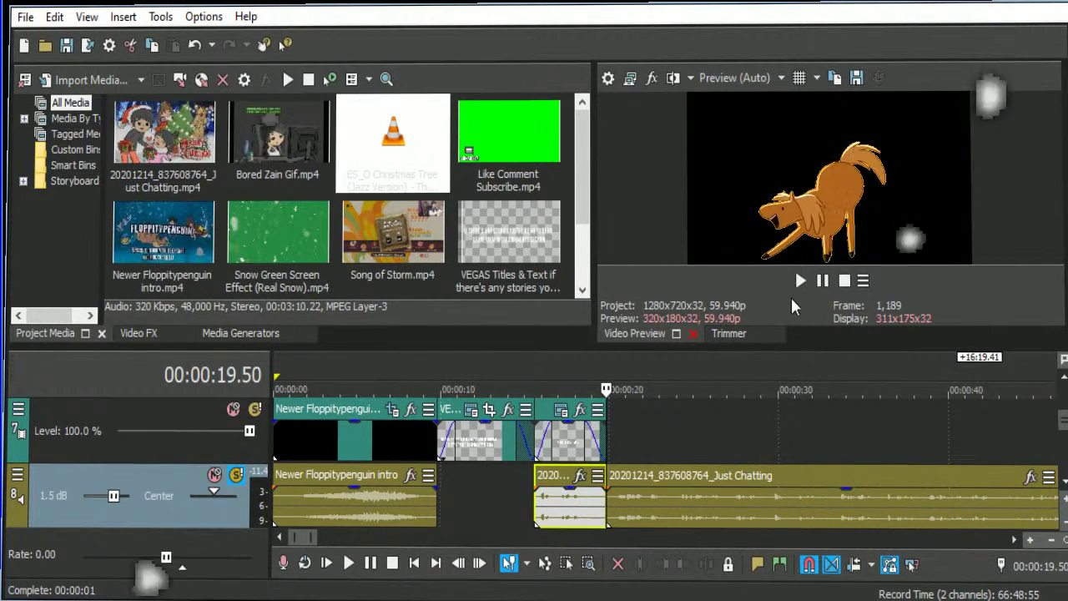
{"action": "left_click", "coordinate": [612, 499]}
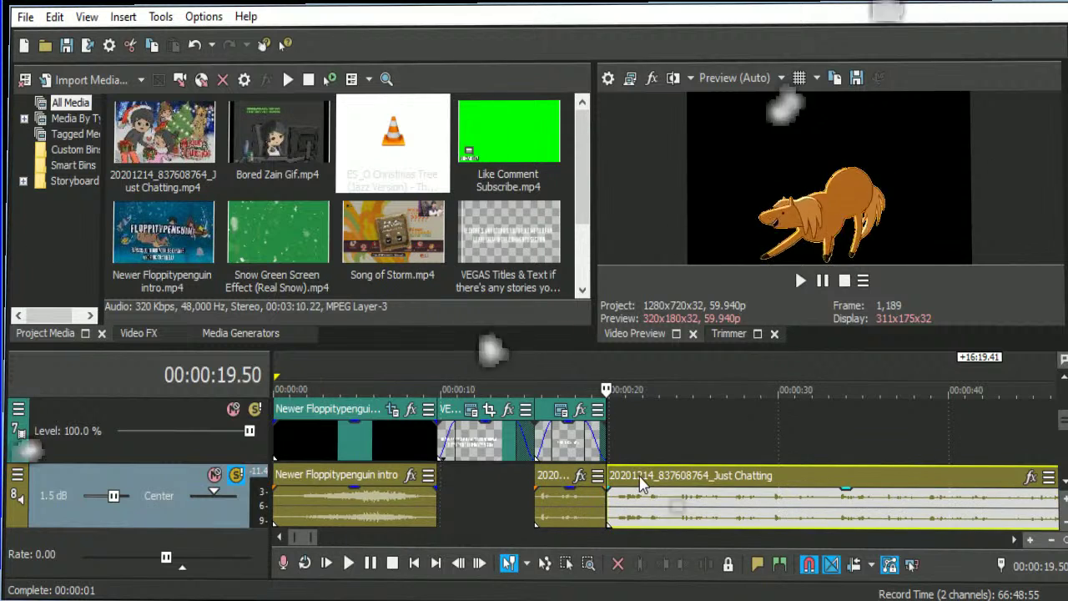
{"action": "scroll", "coordinate": [634, 498], "scroll_direction": "down", "scroll_amount": 2}
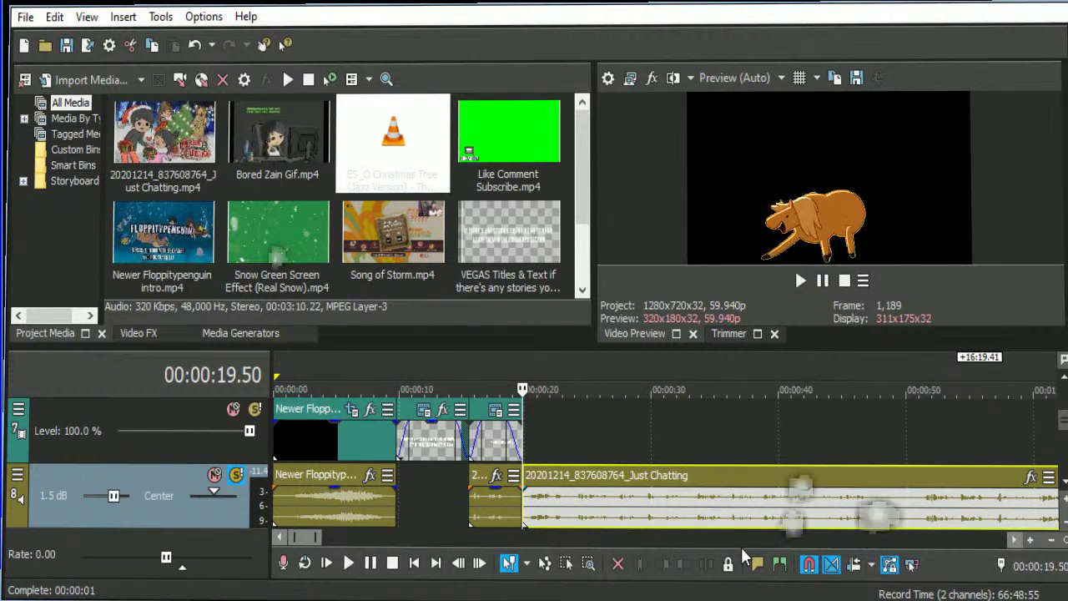
{"action": "left_click", "coordinate": [1015, 539]}
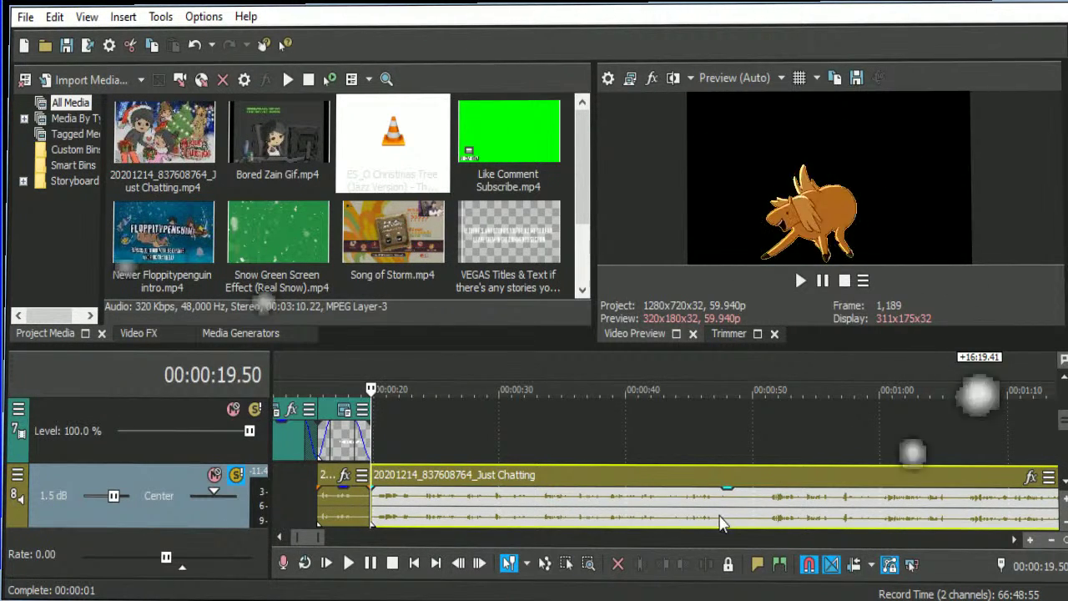
{"action": "scroll", "coordinate": [692, 506], "scroll_direction": "down", "scroll_amount": 3}
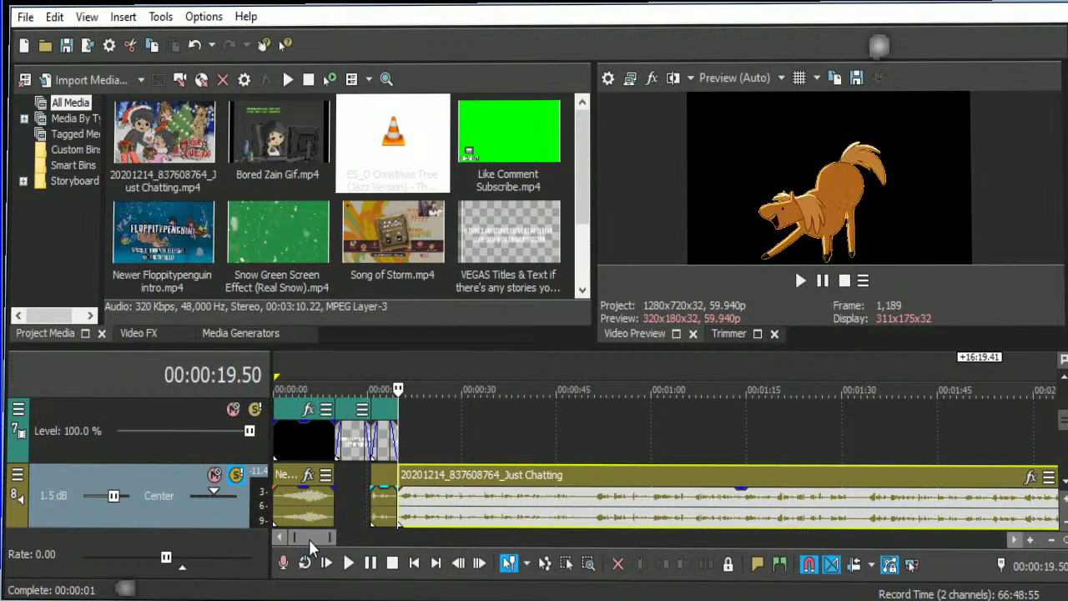
{"action": "mouse_move", "coordinate": [309, 539]}
{"action": "left_mouse_down"}
{"action": "mouse_move", "coordinate": [615, 555]}
{"action": "mouse_move", "coordinate": [307, 549]}
{"action": "left_mouse_up"}
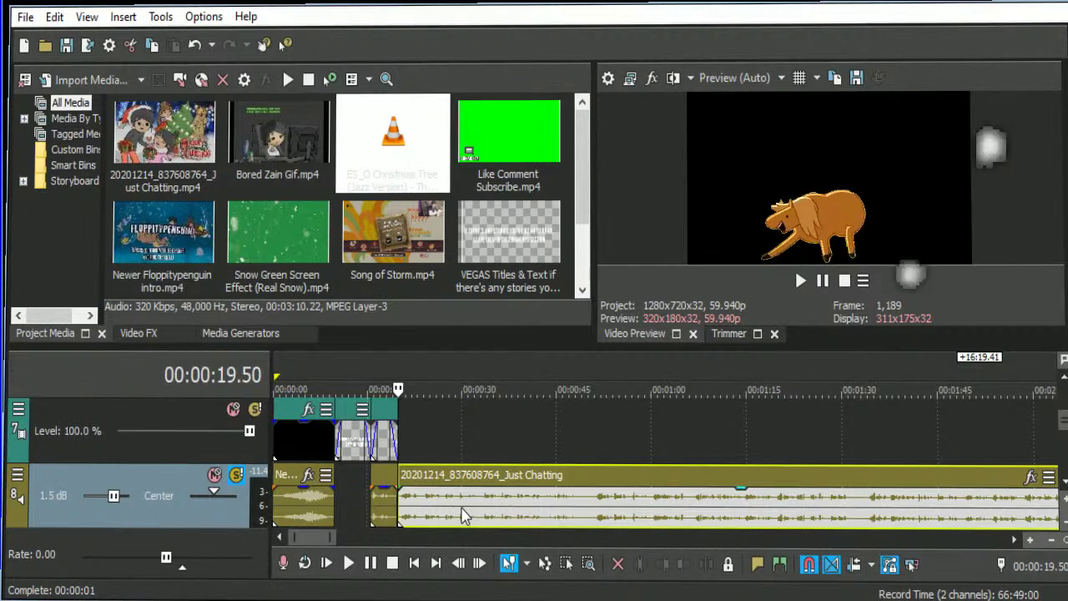
Inspect the join between the two Just Chatting audio clips at 00:00:19.50 in close detail.
{"action": "scroll", "coordinate": [415, 491], "scroll_direction": "up", "scroll_amount": 6}
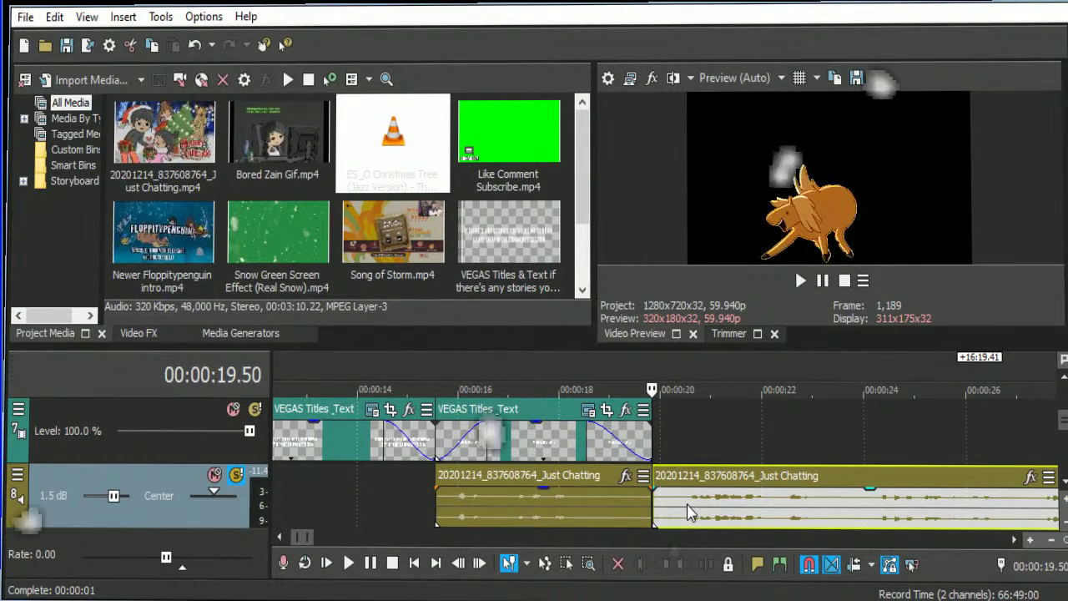
{"action": "scroll", "coordinate": [700, 501], "scroll_direction": "down", "scroll_amount": 4}
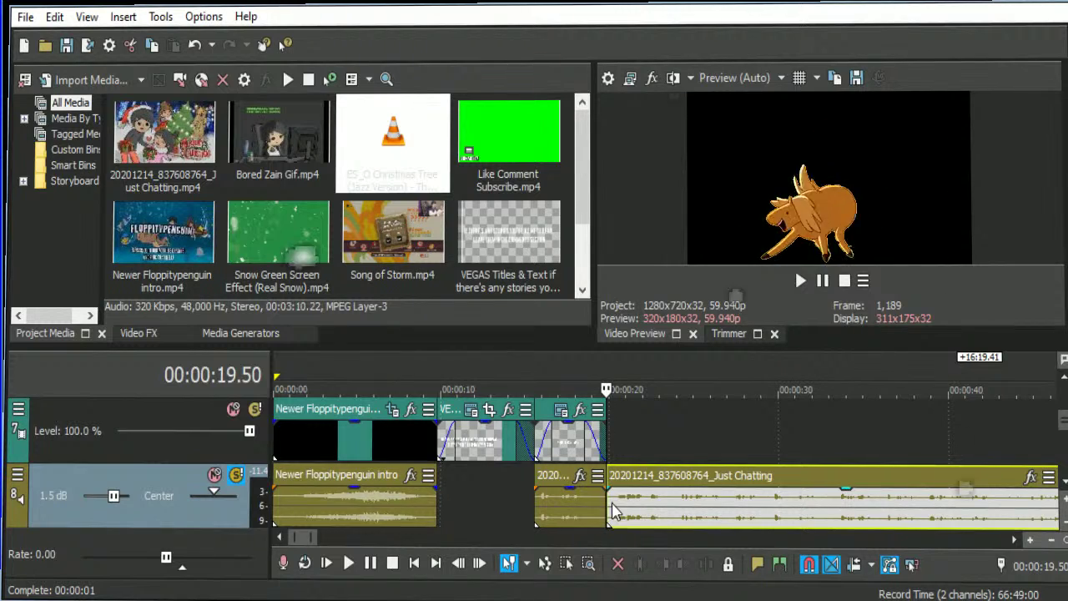
{"action": "scroll", "coordinate": [668, 518], "scroll_direction": "up", "scroll_amount": 5}
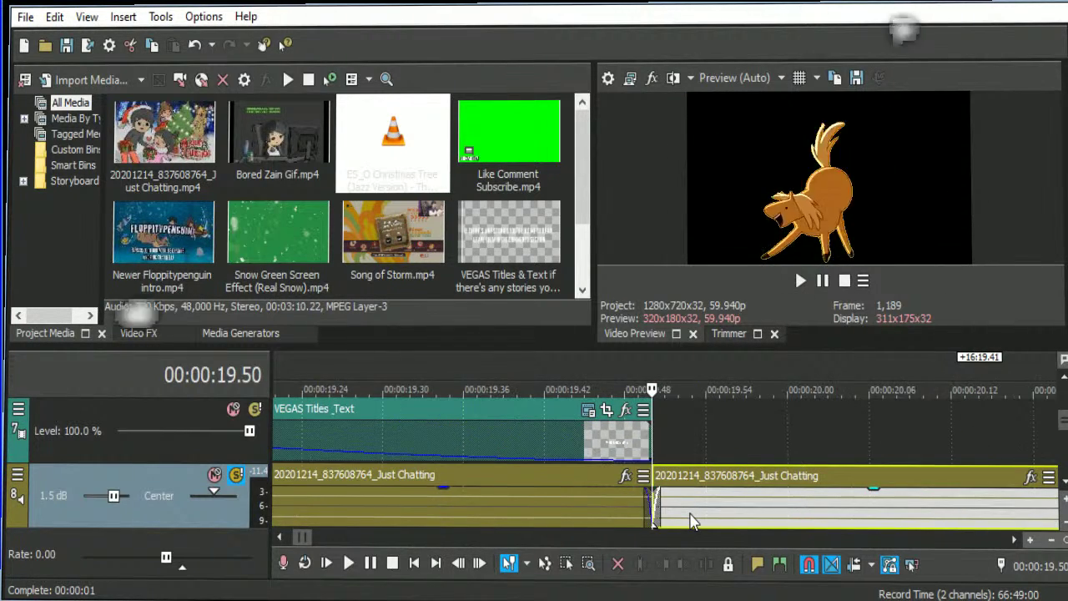
{"action": "scroll", "coordinate": [651, 521], "scroll_direction": "down", "scroll_amount": 3}
{"action": "scroll", "coordinate": [594, 520], "scroll_direction": "up", "scroll_amount": 5}
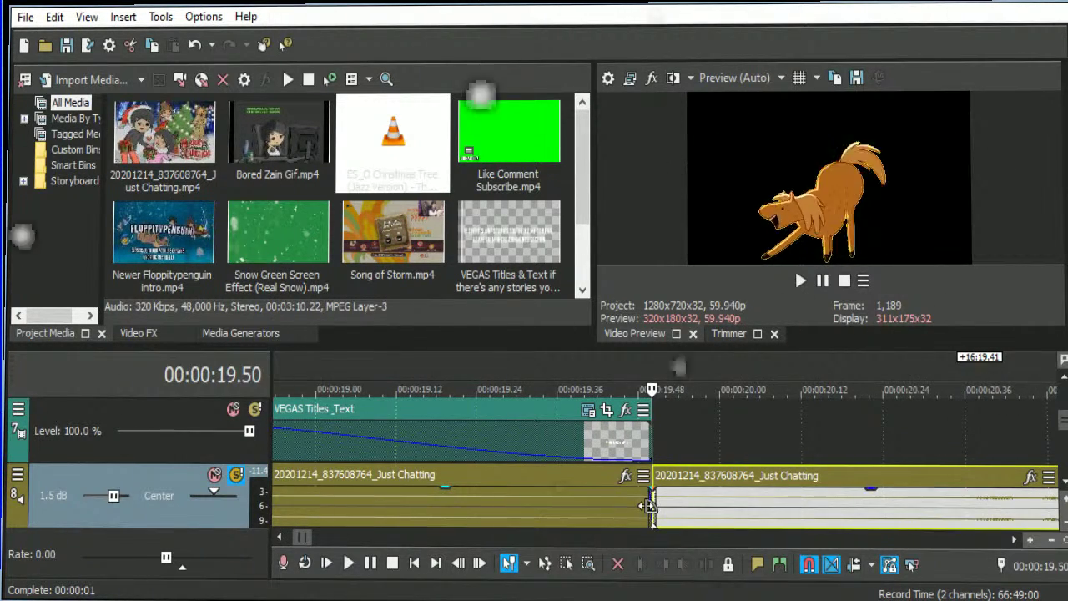
{"action": "left_click", "coordinate": [622, 519]}
{"action": "scroll", "coordinate": [643, 511], "scroll_direction": "up", "scroll_amount": 2}
{"action": "left_click", "coordinate": [659, 517]}
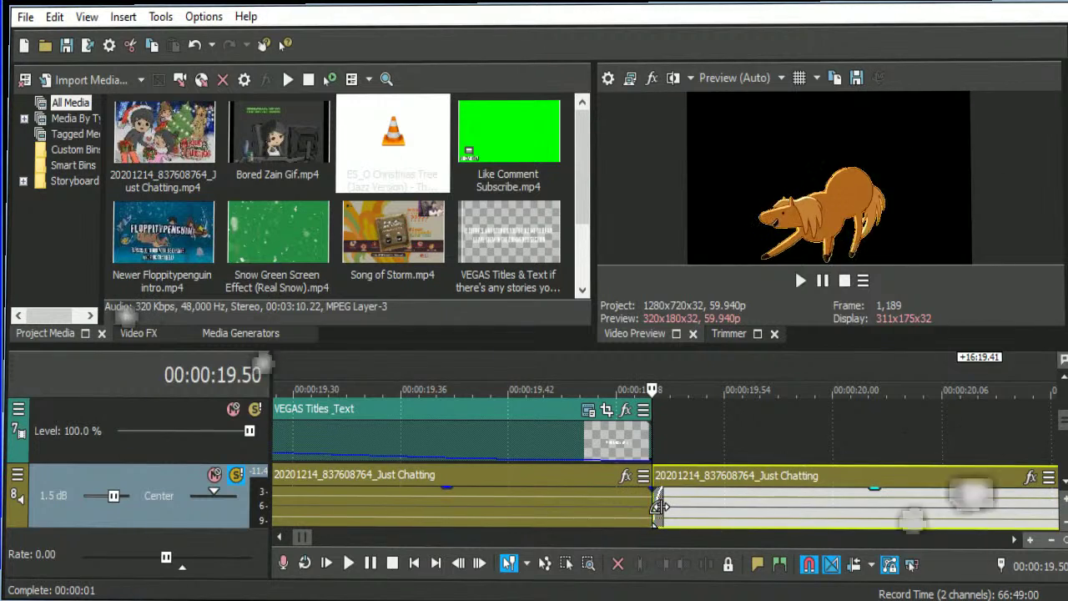
{"action": "scroll", "coordinate": [553, 507], "scroll_direction": "down", "scroll_amount": 6}
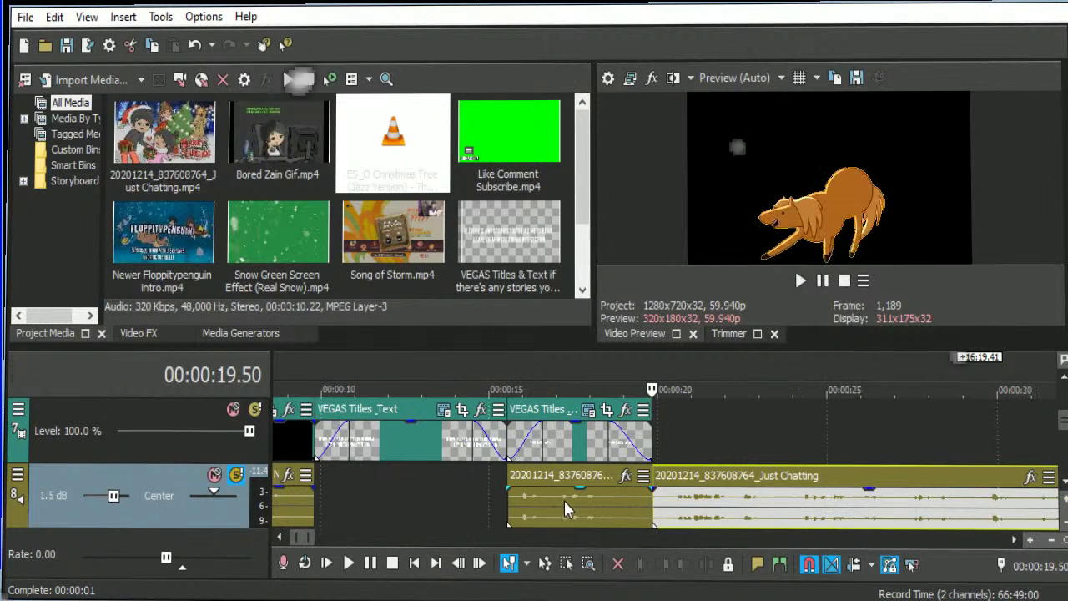
Play the audio from the start of the short Just Chatting clip and pause it at 00:00:36.04.
{"action": "left_click", "coordinate": [511, 502]}
{"action": "key", "text": "space"}
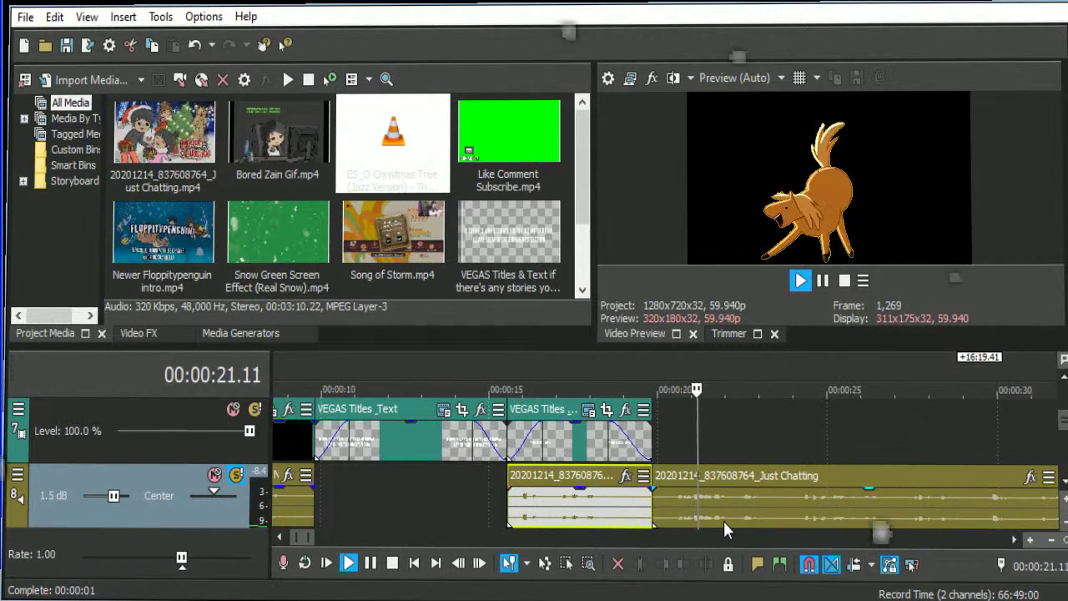
{"action": "left_click", "coordinate": [1016, 540]}
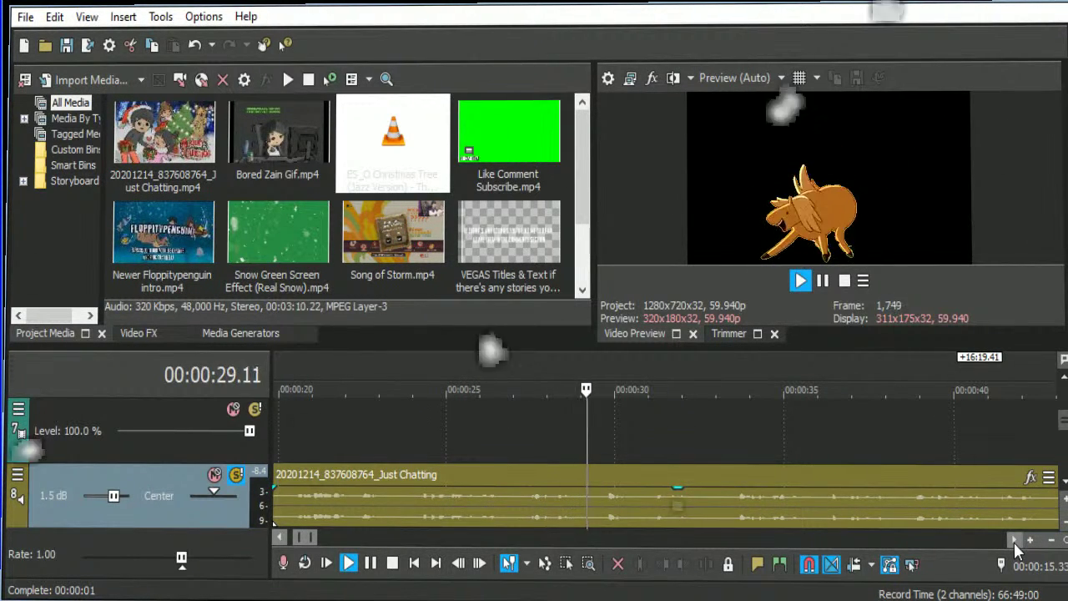
{"action": "left_click", "coordinate": [1013, 540]}
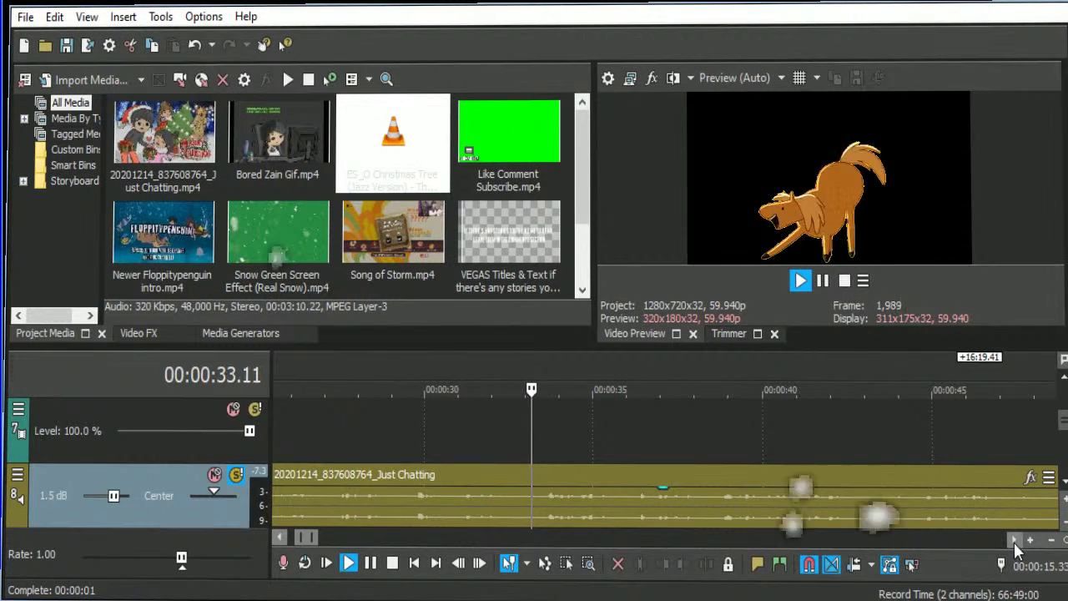
{"action": "left_click", "coordinate": [630, 510]}
{"action": "key", "text": "Return"}
Continue playback from 00:00:36.04 and follow the Just Chatting waveform past 00:00:50 to find a quiet stretch.
{"action": "scroll", "coordinate": [630, 511], "scroll_direction": "down", "scroll_amount": 3}
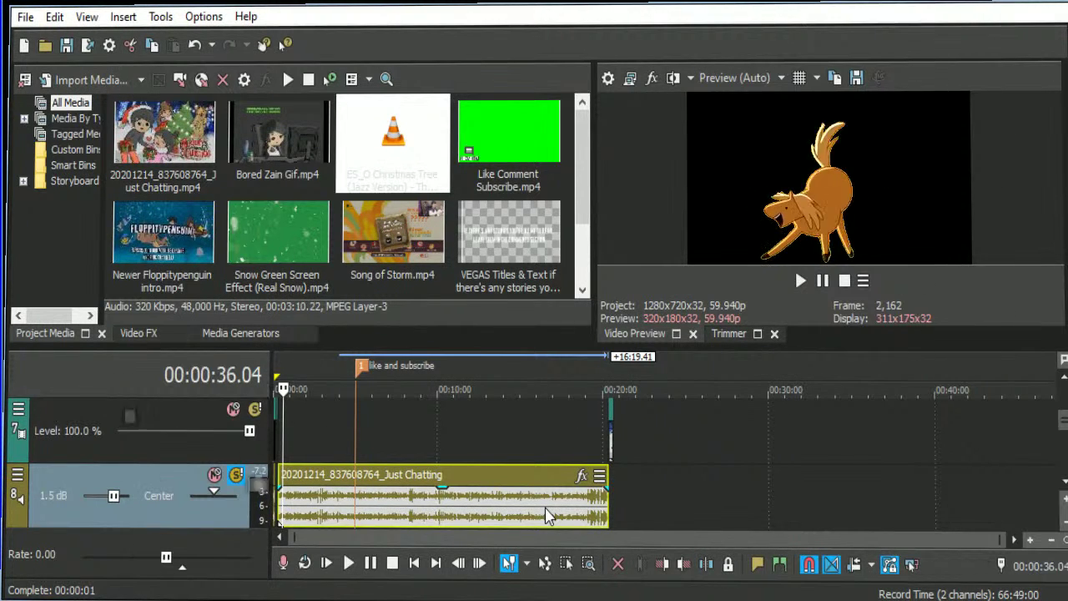
{"action": "scroll", "coordinate": [500, 450], "scroll_direction": "up", "scroll_amount": 5}
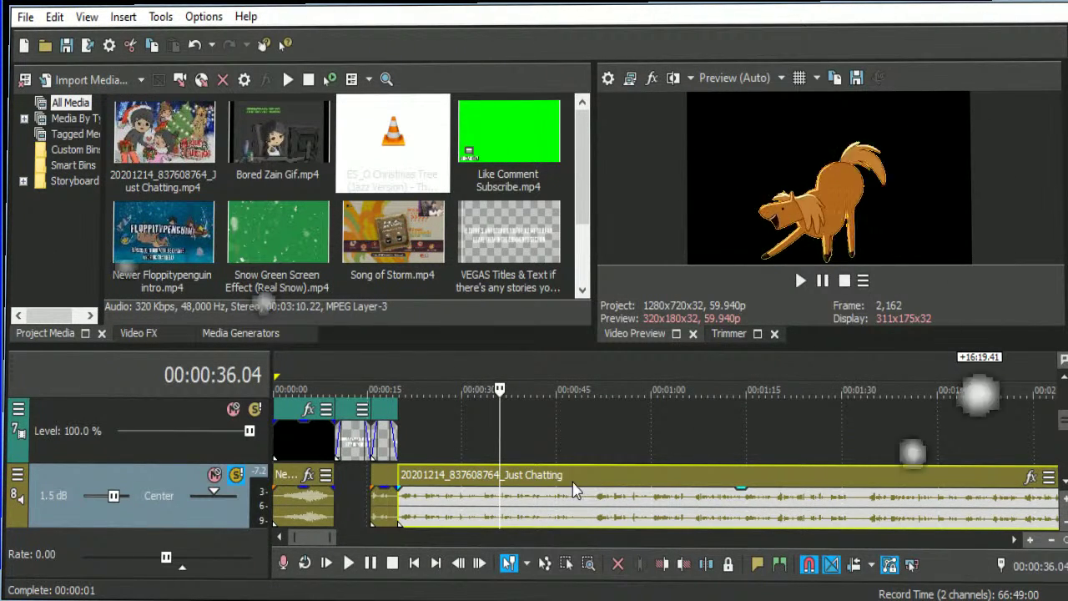
{"action": "scroll", "coordinate": [574, 510], "scroll_direction": "up", "scroll_amount": 1}
{"action": "scroll", "coordinate": [574, 511], "scroll_direction": "up", "scroll_amount": 1}
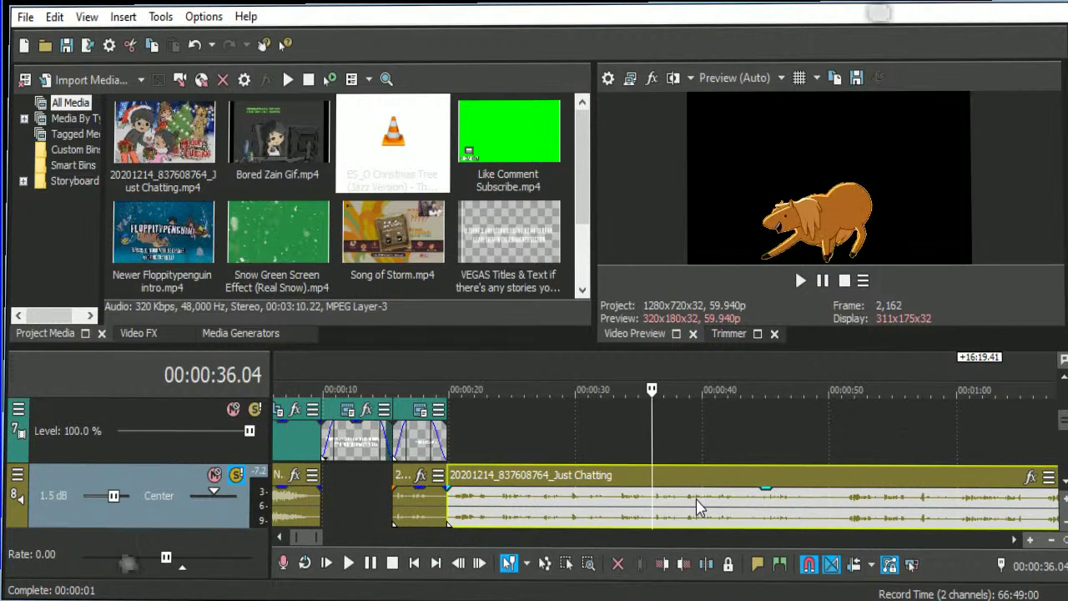
{"action": "key", "text": "space"}
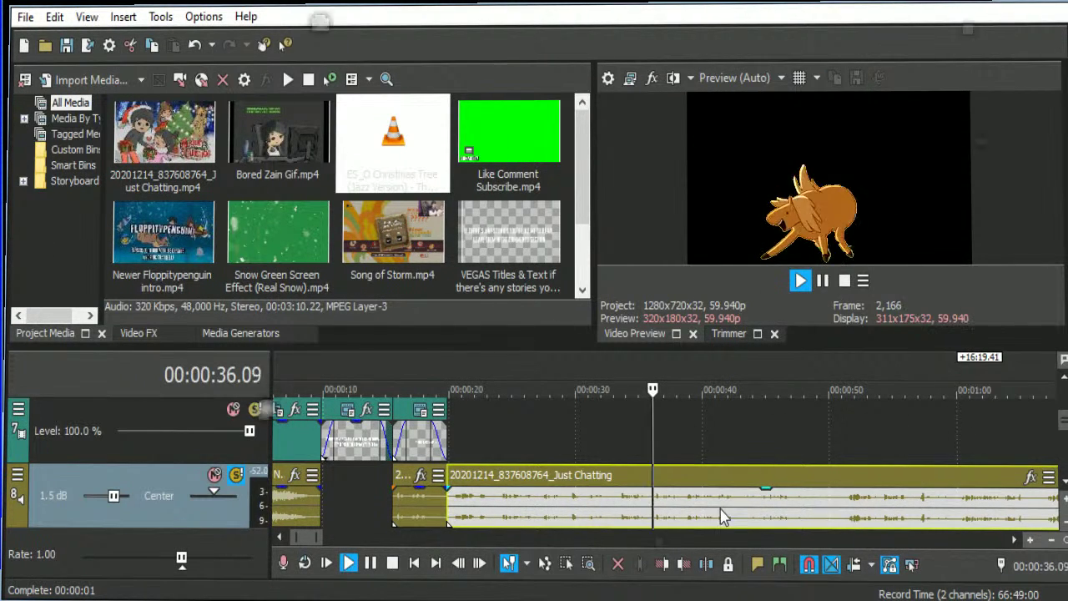
{"action": "scroll", "coordinate": [751, 517], "scroll_direction": "up", "scroll_amount": 1}
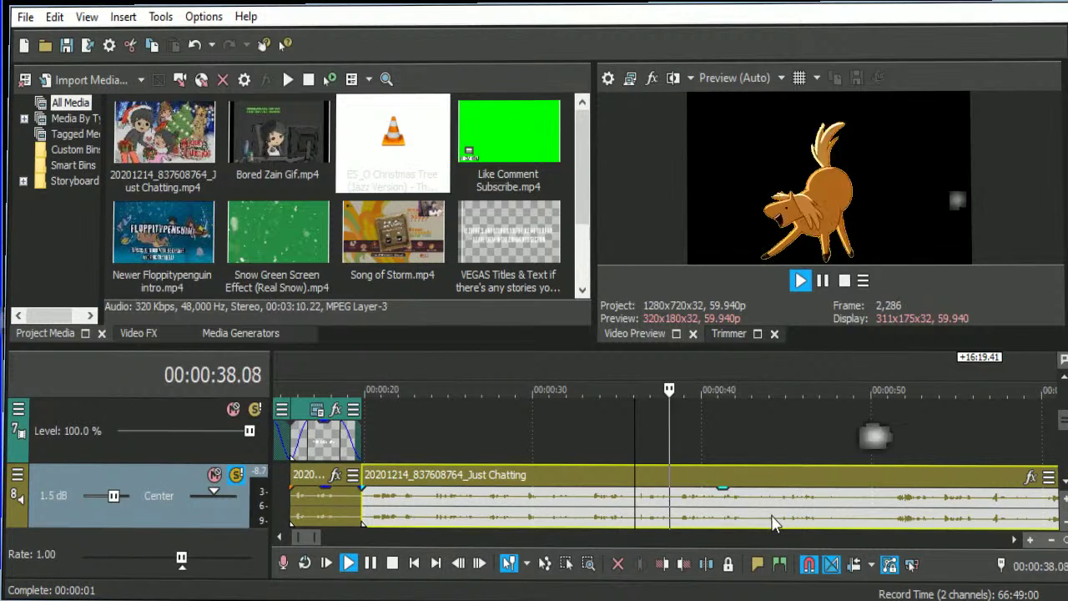
{"action": "left_click", "coordinate": [1015, 540]}
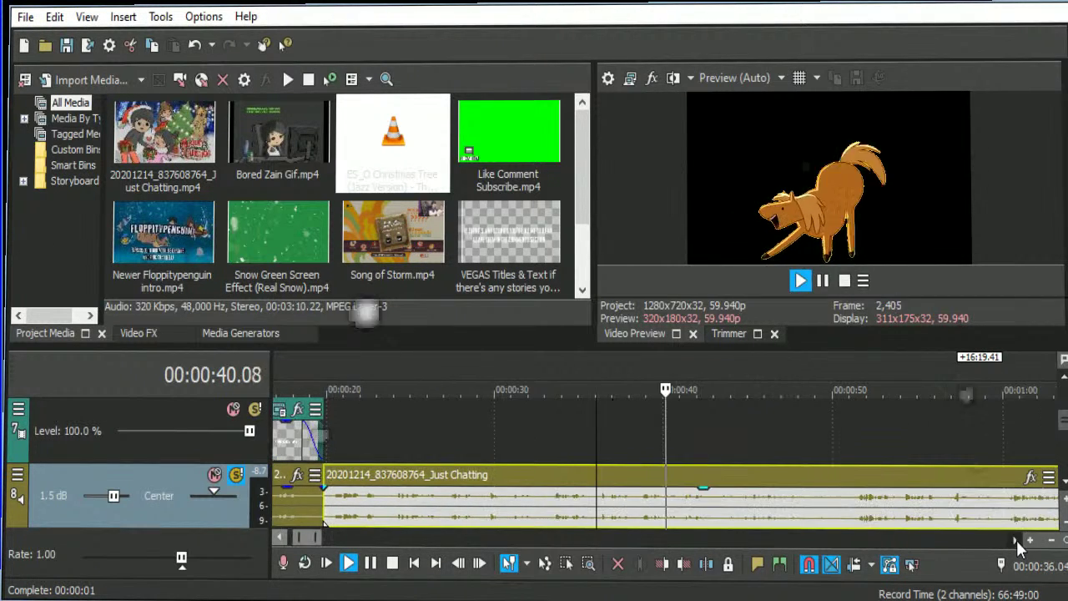
{"action": "left_click", "coordinate": [1016, 540]}
{"action": "left_click", "coordinate": [1016, 540]}
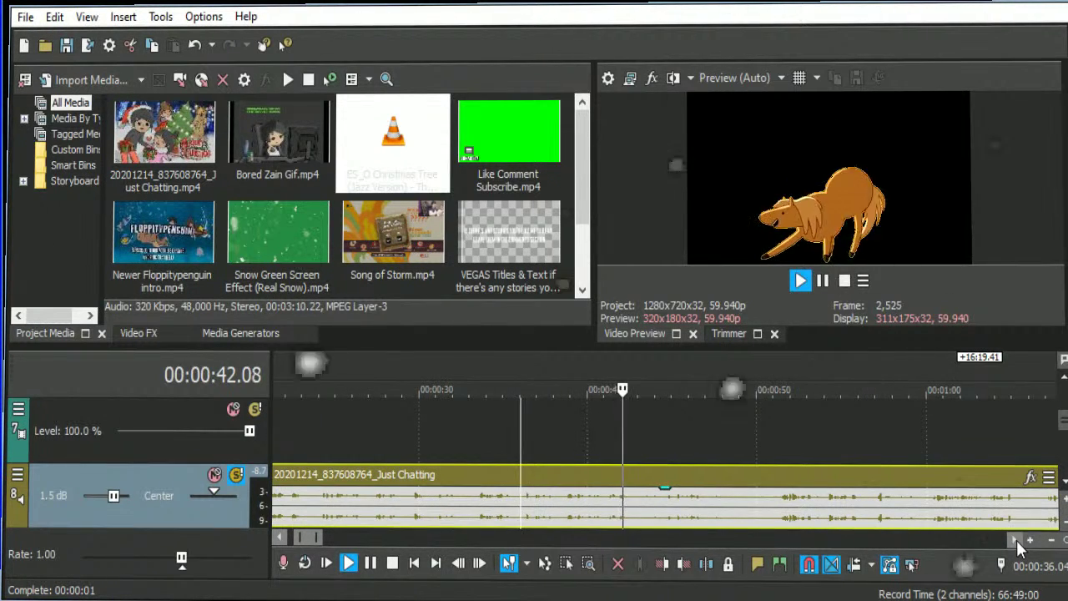
{"action": "left_click", "coordinate": [1016, 540]}
{"action": "left_click", "coordinate": [1016, 540]}
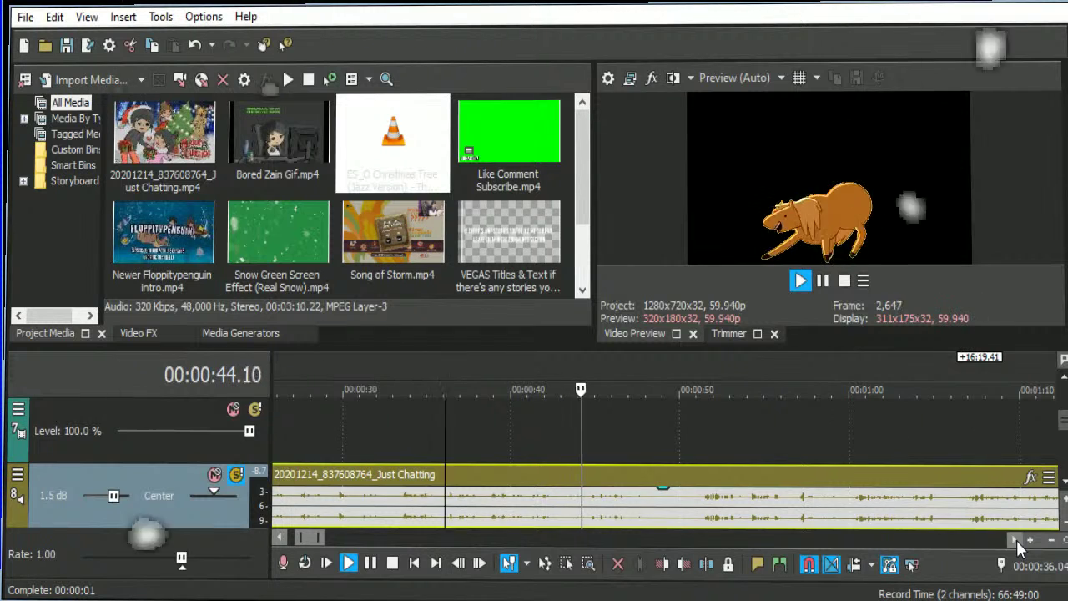
{"action": "left_click", "coordinate": [1016, 540]}
{"action": "left_click", "coordinate": [1016, 539]}
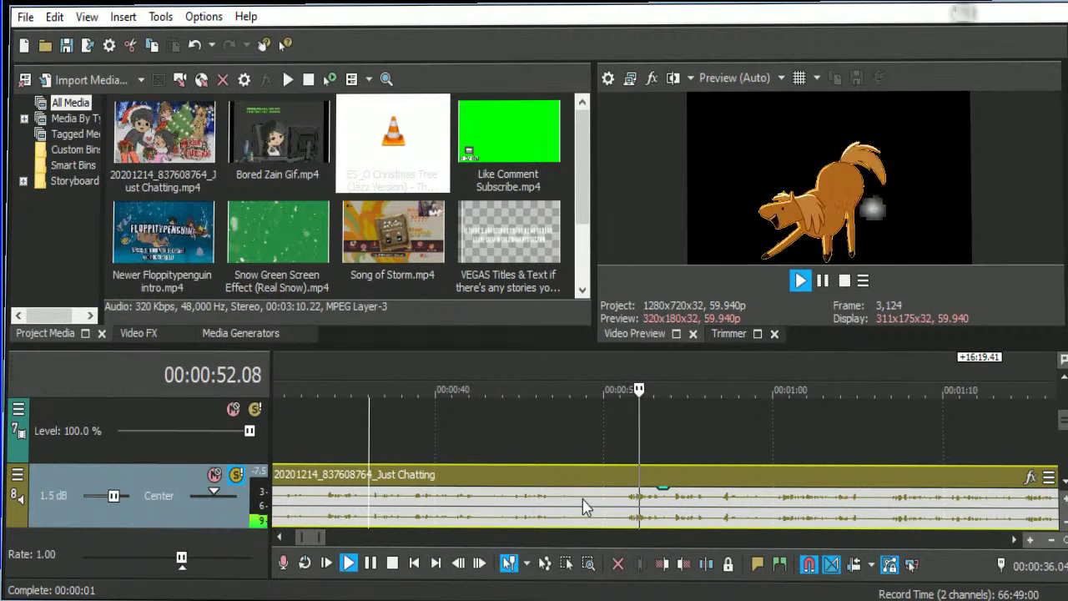
Cut the quiet stretch between about 00:00:48.45 and 00:00:51 out of the Just Chatting audio and close the gap.
{"action": "scroll", "coordinate": [584, 506], "scroll_direction": "up", "scroll_amount": 5}
{"action": "key", "text": "s"}
{"action": "left_click", "coordinate": [976, 508]}
{"action": "key", "text": "s"}
{"action": "left_click", "coordinate": [871, 504]}
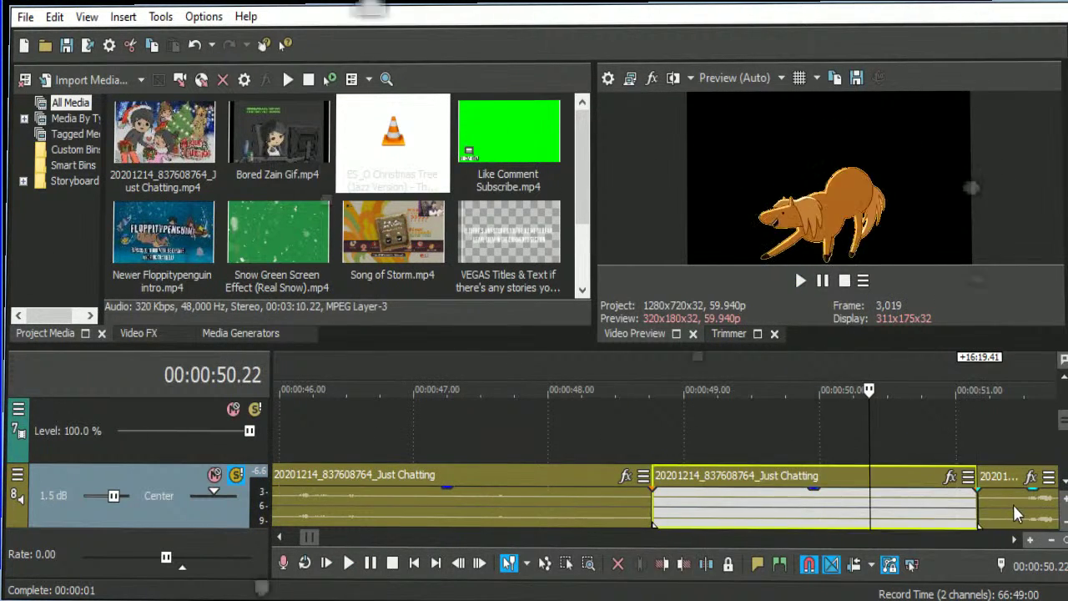
{"action": "key", "text": "Delete"}
{"action": "left_click_drag", "start_coordinate": [1013, 503], "coordinate": [701, 507]}
Restore about 33 frames of quiet at the start of the clip after the 00:00:48.45 join and replay the join.
{"action": "left_click", "coordinate": [419, 501]}
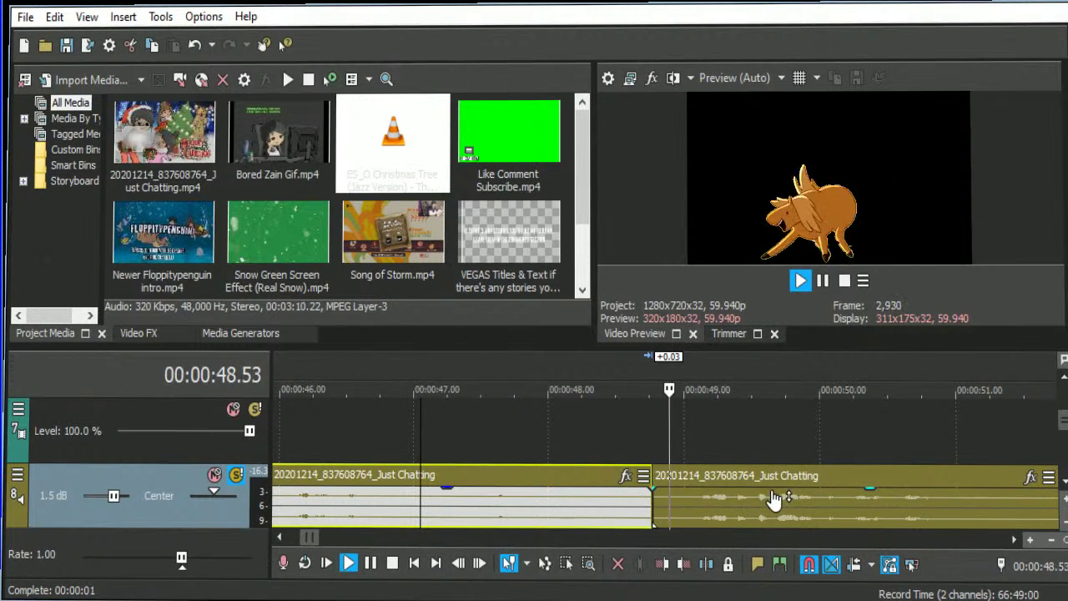
{"action": "left_click_drag", "start_coordinate": [701, 501], "coordinate": [647, 503]}
{"action": "left_click", "coordinate": [591, 505]}
{"action": "key", "text": "space"}
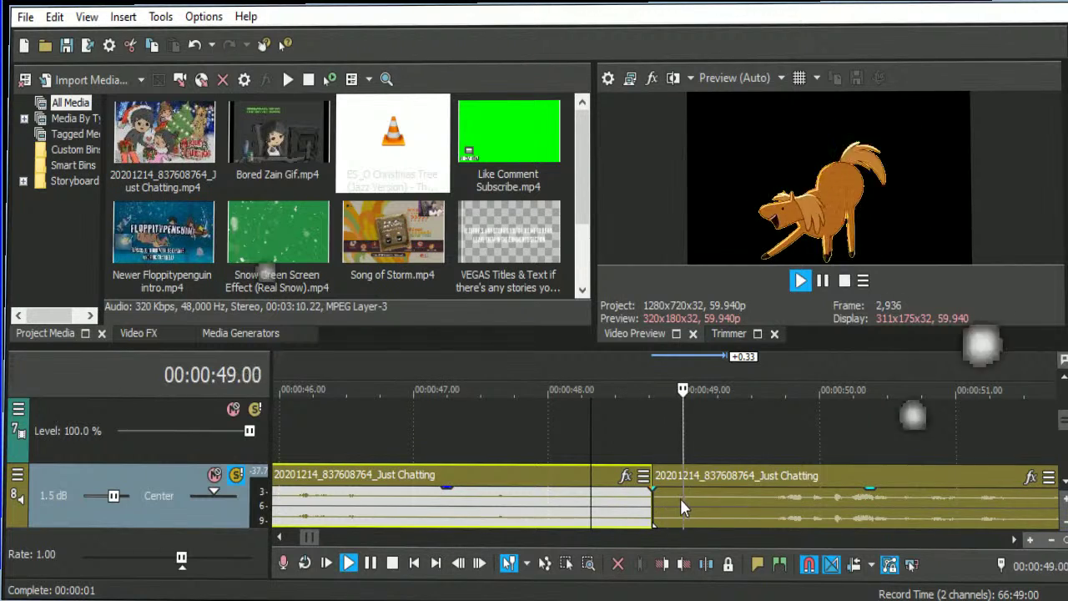
{"action": "left_click", "coordinate": [498, 503]}
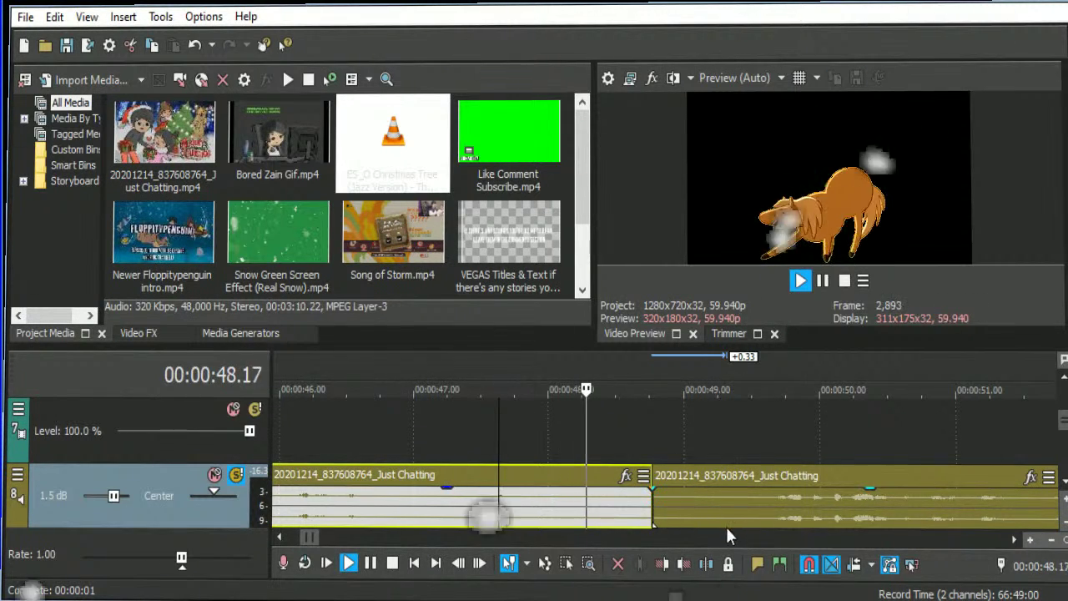
Listen on past 00:01:00, cut the quiet stretch between 00:01:04.22 and about 00:01:05 from the Just Chatting audio, and close the gap.
{"action": "scroll", "coordinate": [713, 542], "scroll_direction": "down", "scroll_amount": 4}
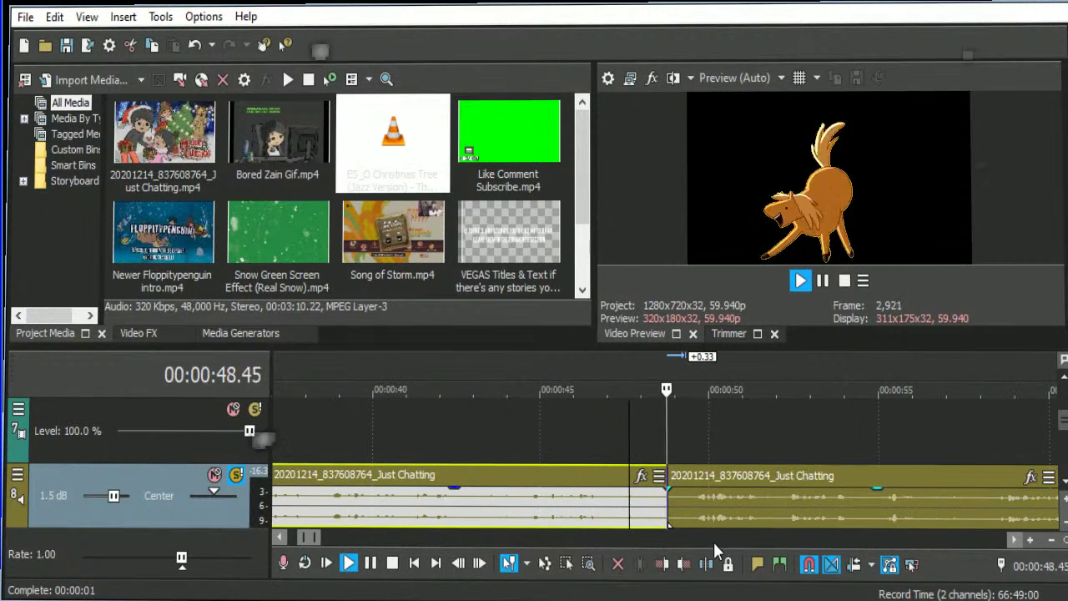
{"action": "left_click", "coordinate": [1014, 540]}
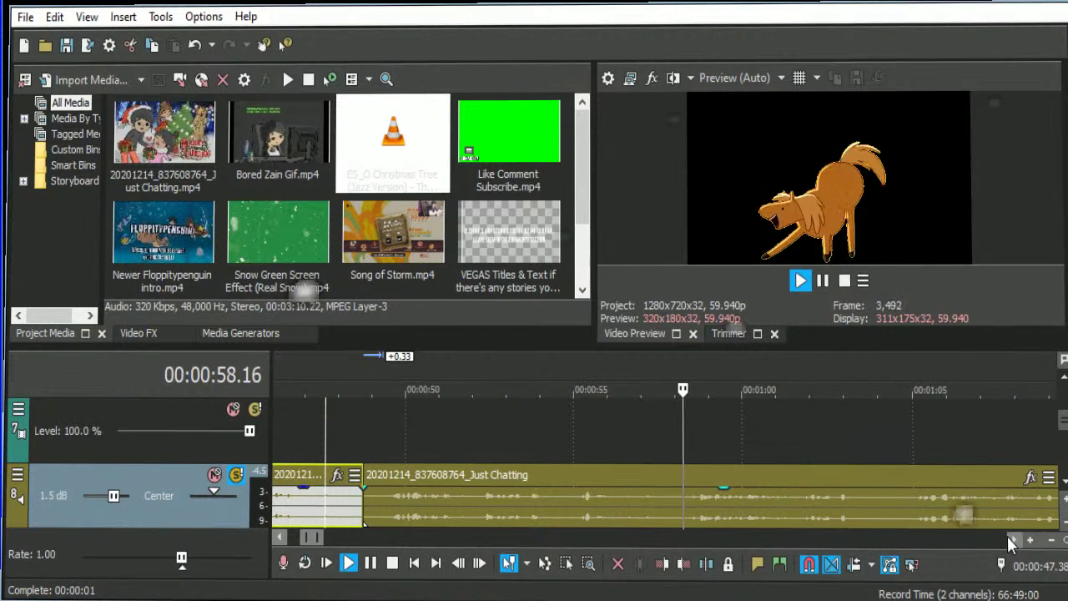
{"action": "left_click", "coordinate": [1011, 540]}
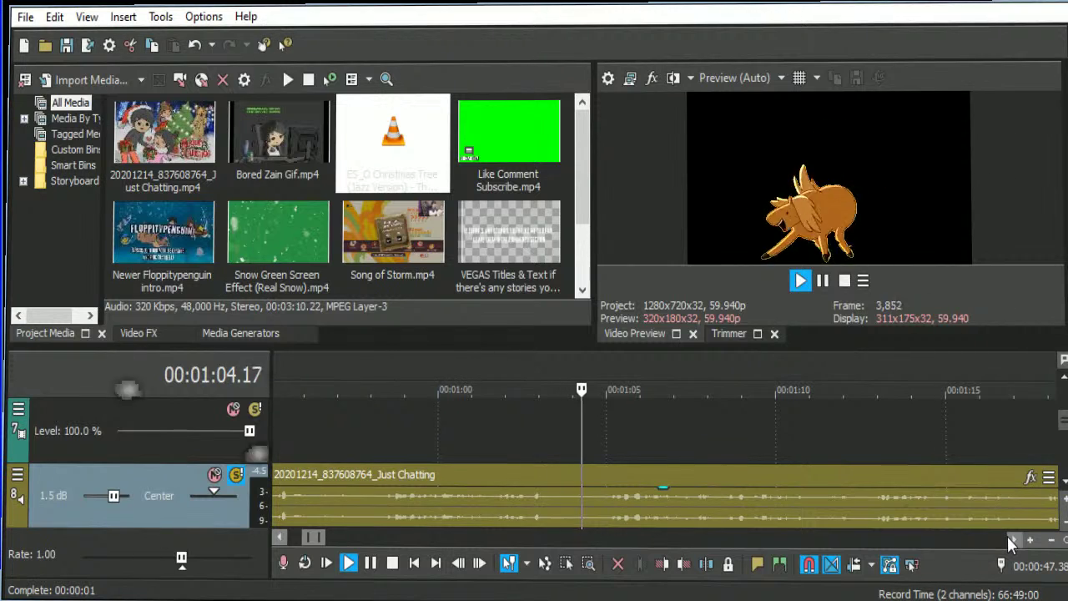
{"action": "left_click", "coordinate": [606, 508]}
{"action": "scroll", "coordinate": [625, 516], "scroll_direction": "up", "scroll_amount": 5}
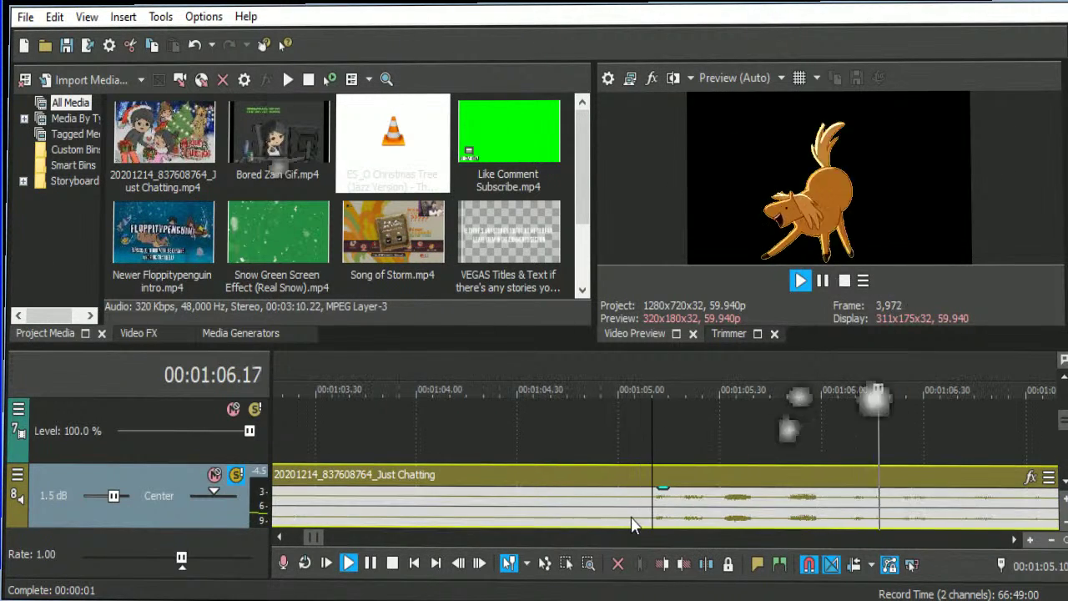
{"action": "key", "text": "space"}
{"action": "key", "text": "s"}
{"action": "left_click", "coordinate": [491, 502]}
{"action": "key", "text": "s"}
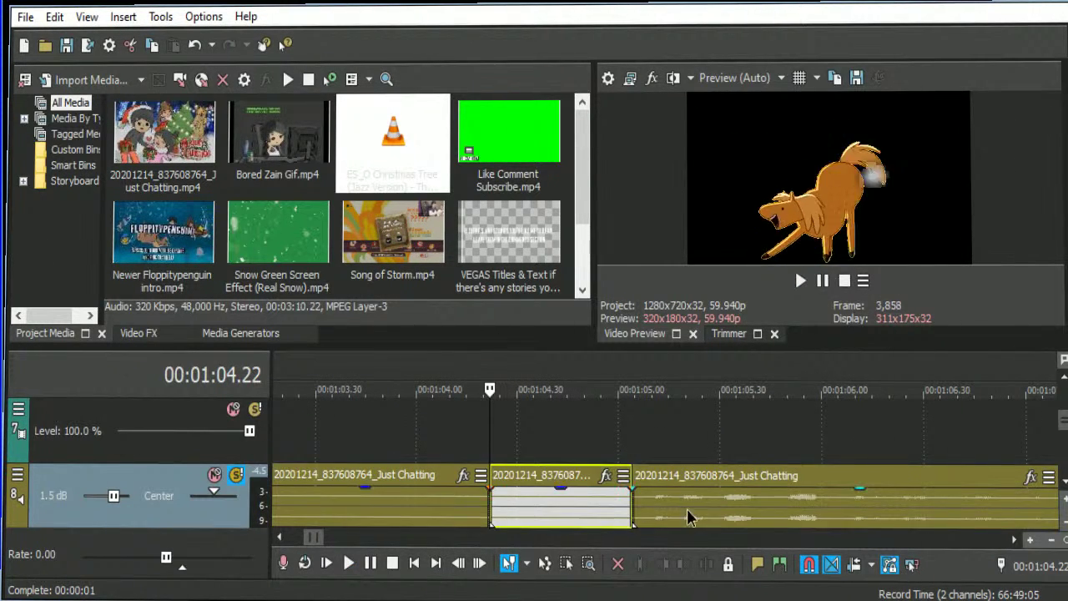
{"action": "key", "text": "Delete"}
{"action": "left_click_drag", "start_coordinate": [707, 509], "coordinate": [552, 506]}
Play across the 00:01:04.22 join, extend the end of the clip before it by 13 frames, and replay it.
{"action": "scroll", "coordinate": [549, 501], "scroll_direction": "down", "scroll_amount": 3}
{"action": "left_click", "coordinate": [467, 451]}
{"action": "key", "text": "space"}
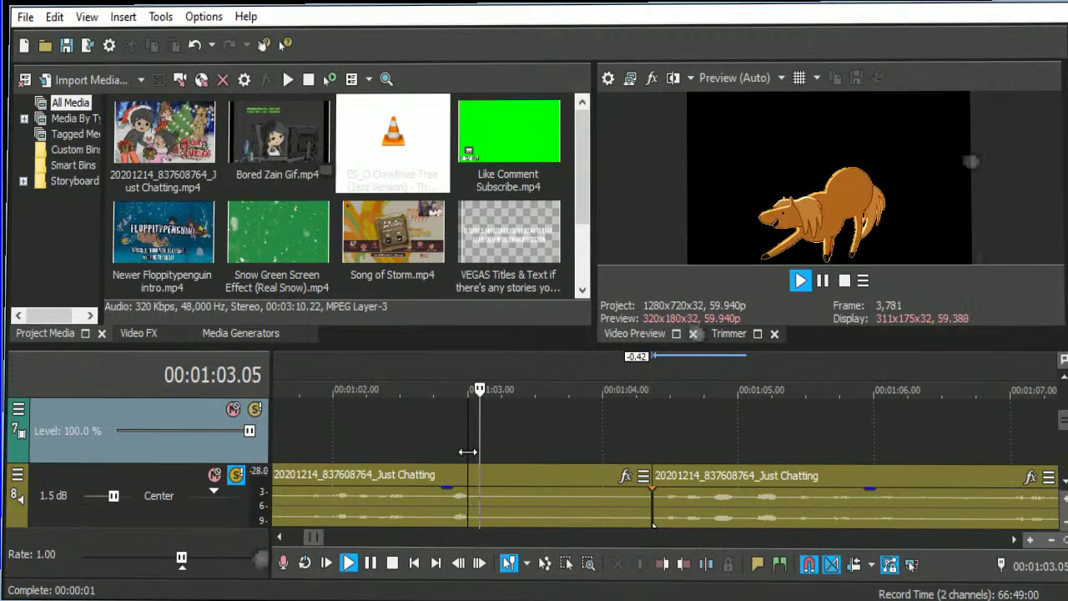
{"action": "left_click_drag", "start_coordinate": [651, 513], "coordinate": [680, 509]}
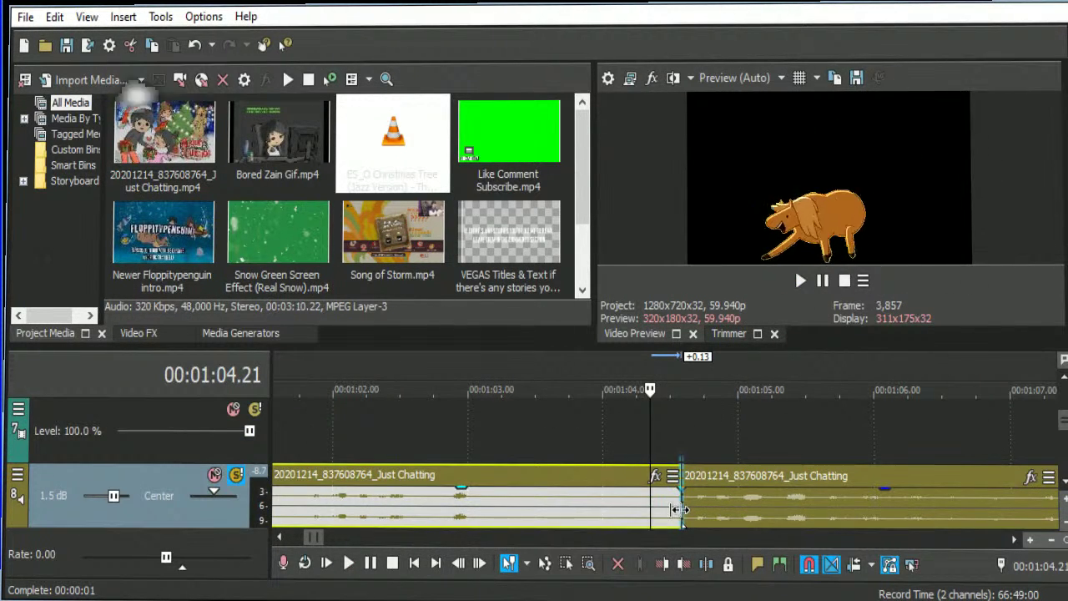
{"action": "left_click", "coordinate": [526, 437]}
{"action": "key", "text": "space"}
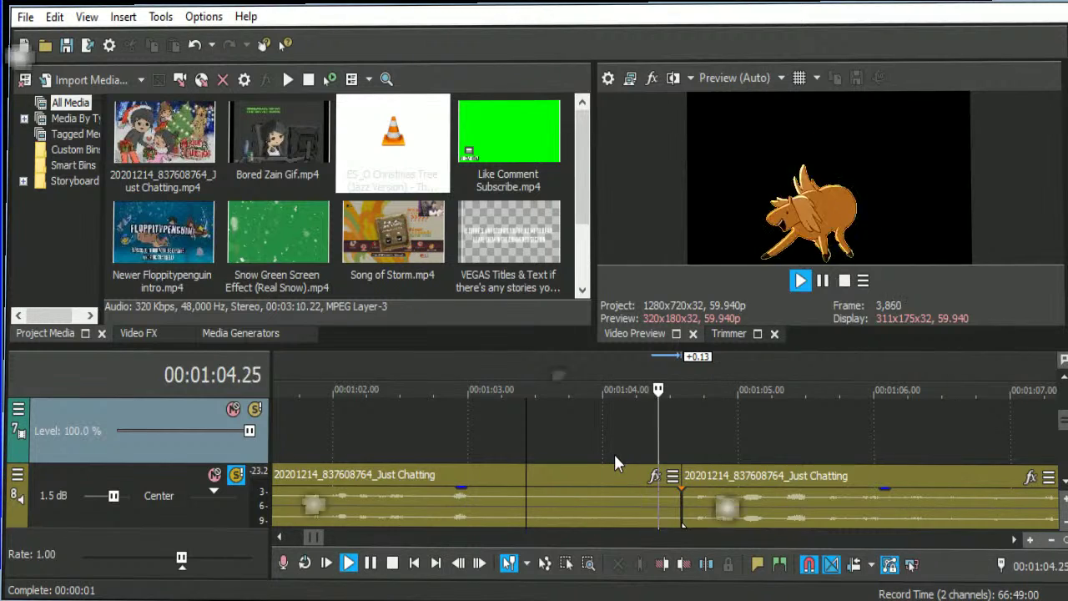
Listen on from the join past 00:01:20 and sample the audio near 00:01:23.50, 00:01:32 and 00:01:35.48.
{"action": "scroll", "coordinate": [759, 513], "scroll_direction": "down", "scroll_amount": 5}
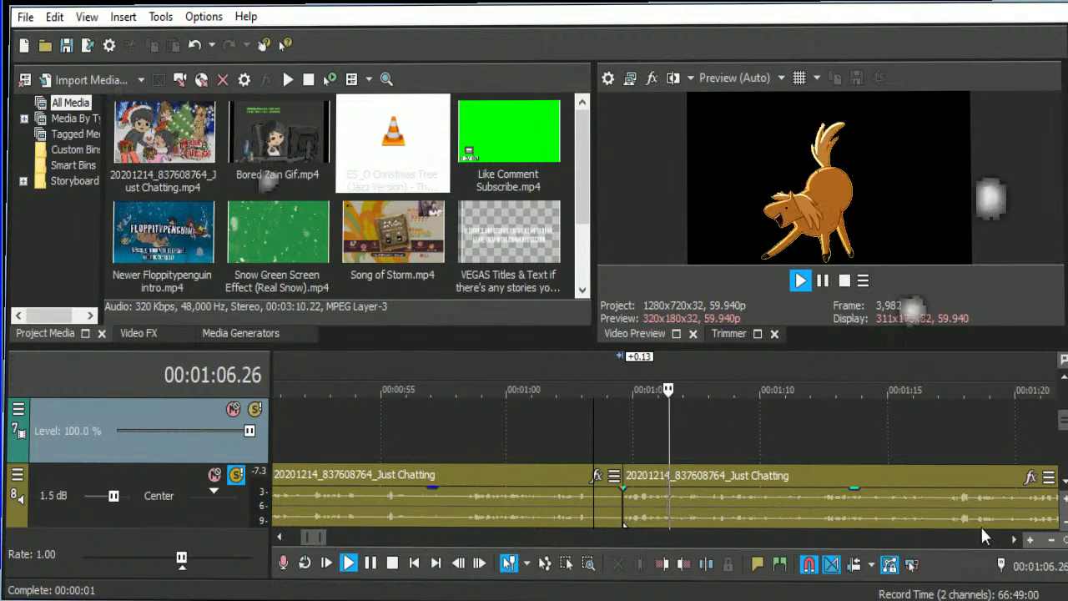
{"action": "left_click", "coordinate": [1016, 541]}
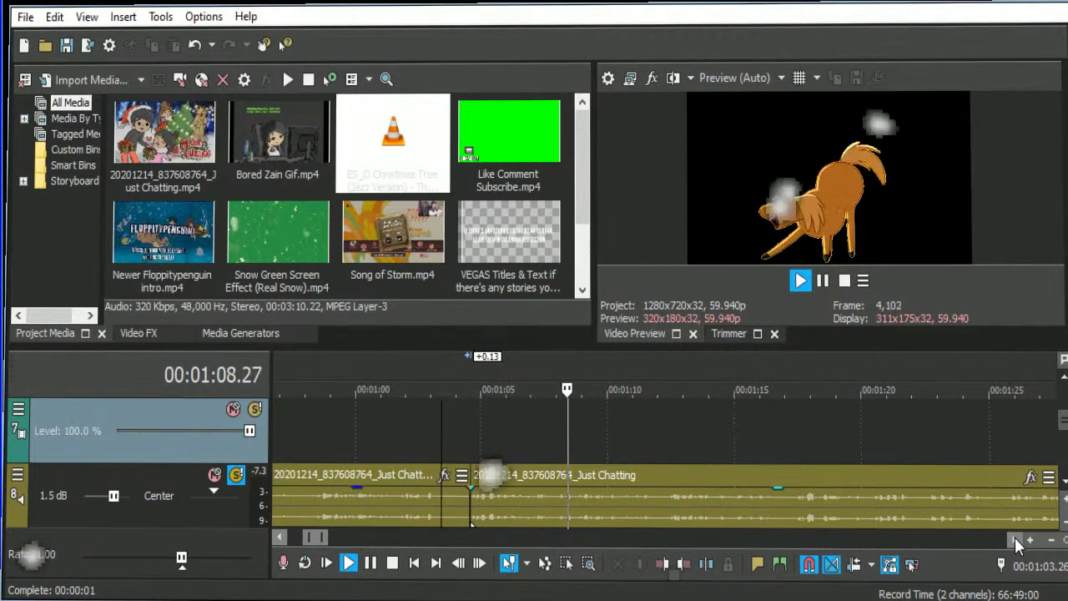
{"action": "left_click", "coordinate": [1016, 540]}
{"action": "left_click", "coordinate": [1016, 541]}
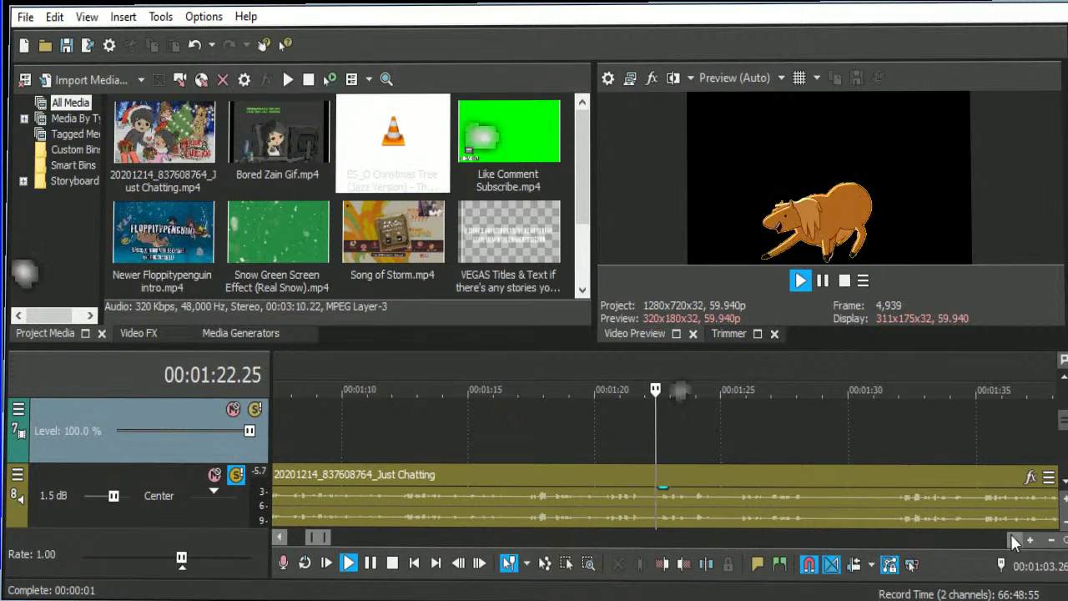
{"action": "left_click", "coordinate": [1012, 540]}
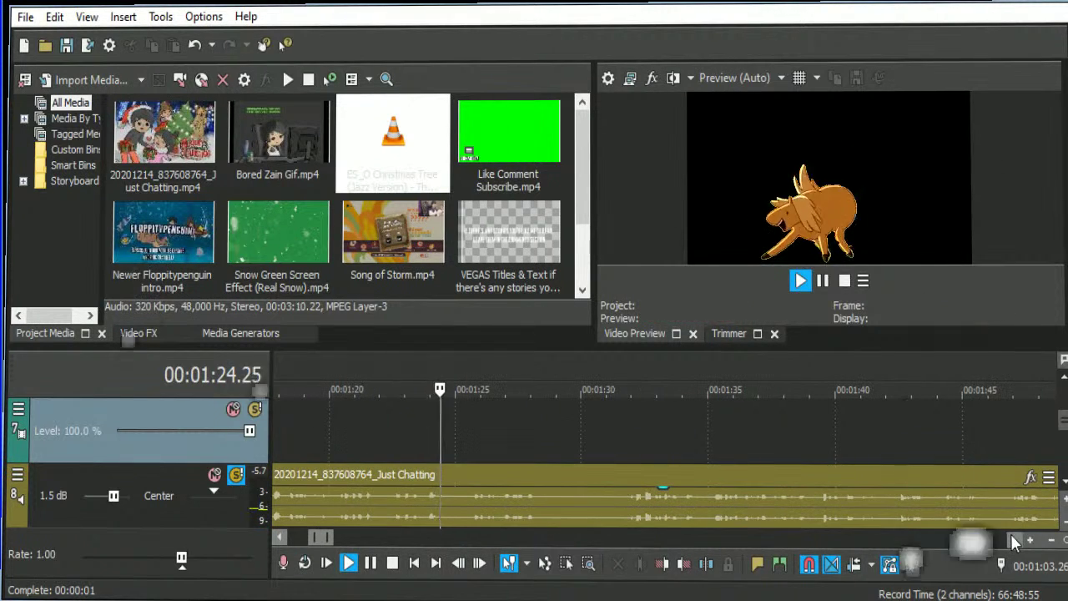
{"action": "left_click", "coordinate": [426, 502]}
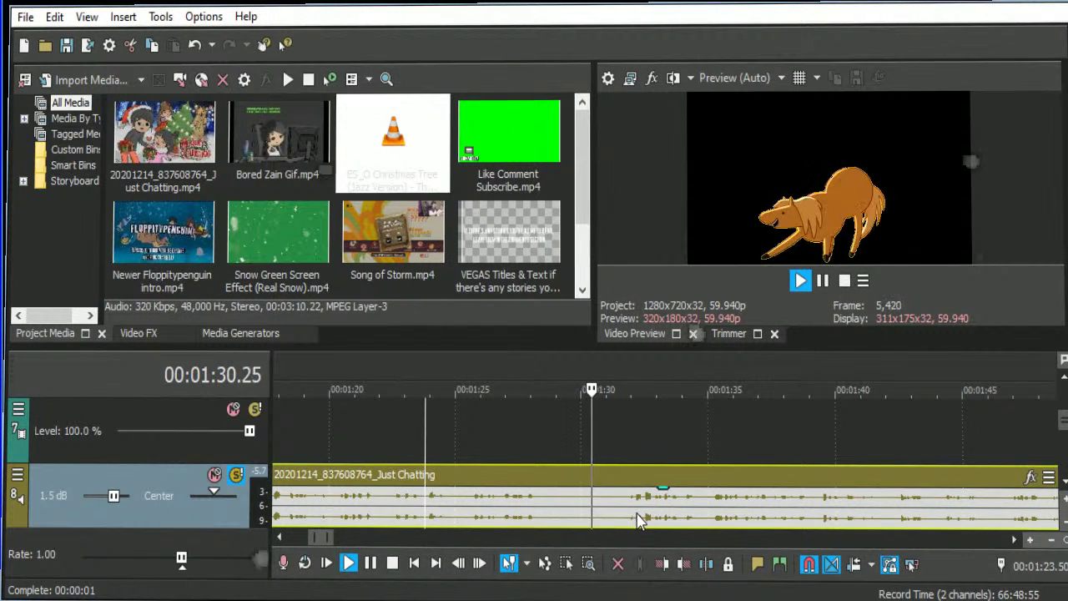
{"action": "key", "text": "space"}
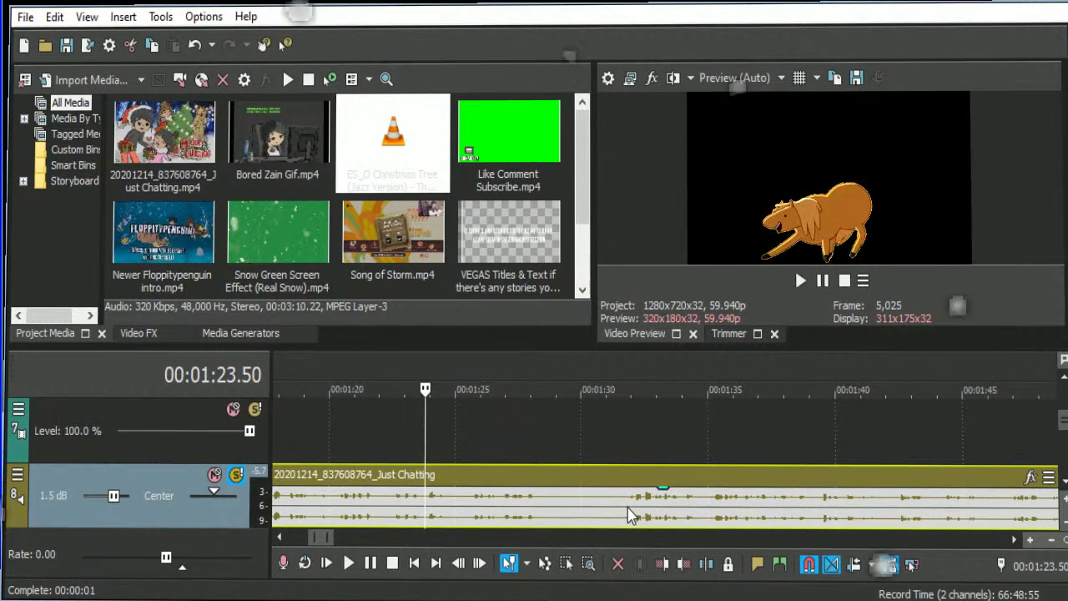
{"action": "left_click", "coordinate": [629, 515]}
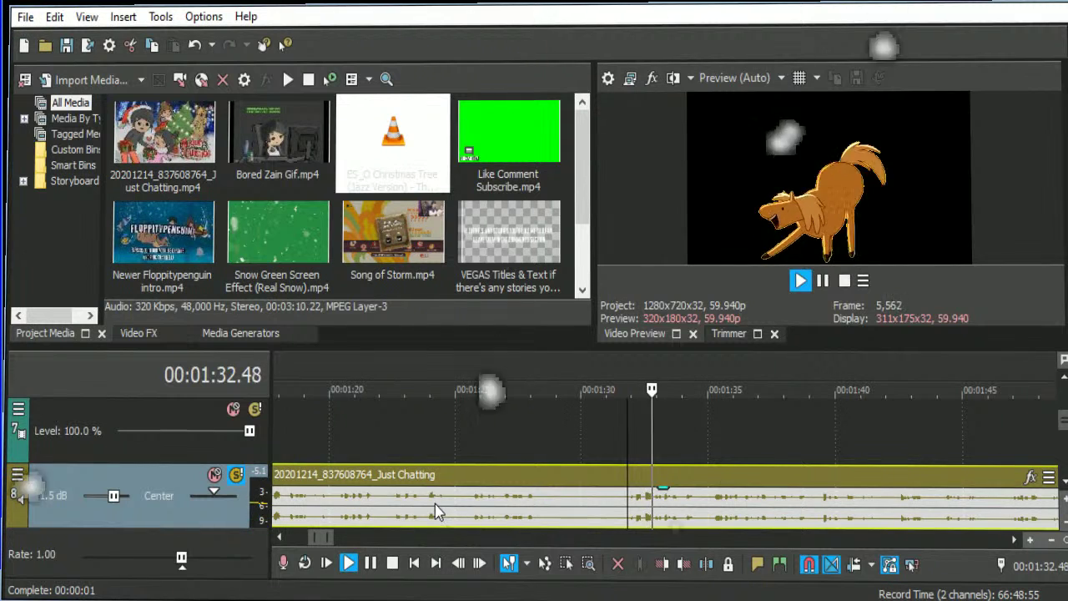
{"action": "left_click", "coordinate": [728, 502]}
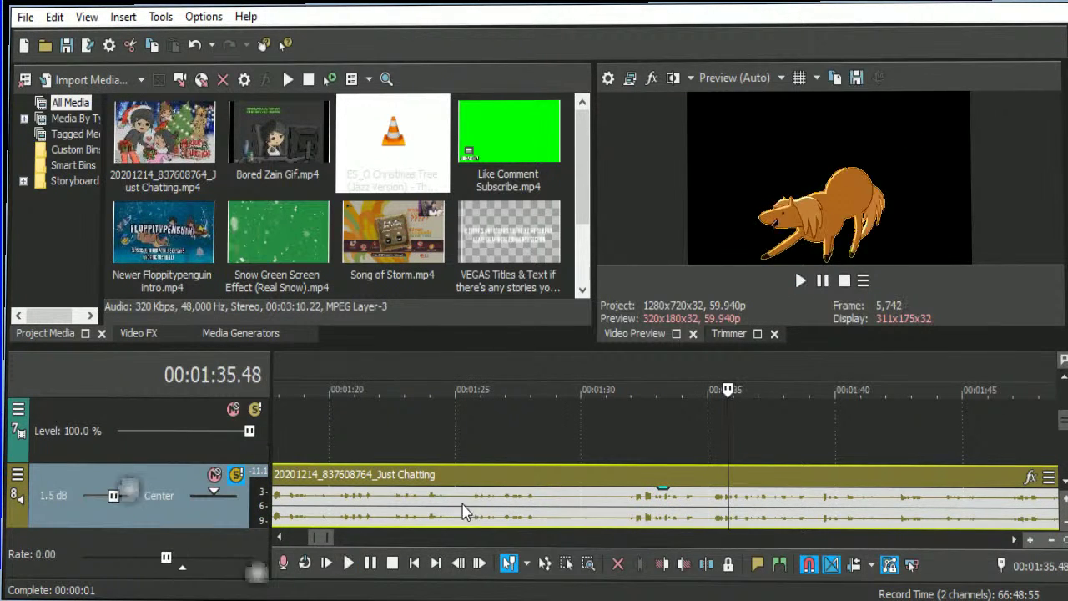
Listen from 00:01:22.19, split the Just Chatting audio at 00:01:22.33 and about 00:01:25.42, and delete the piece between.
{"action": "left_click", "coordinate": [392, 510]}
{"action": "scroll", "coordinate": [517, 513], "scroll_direction": "up", "scroll_amount": 3}
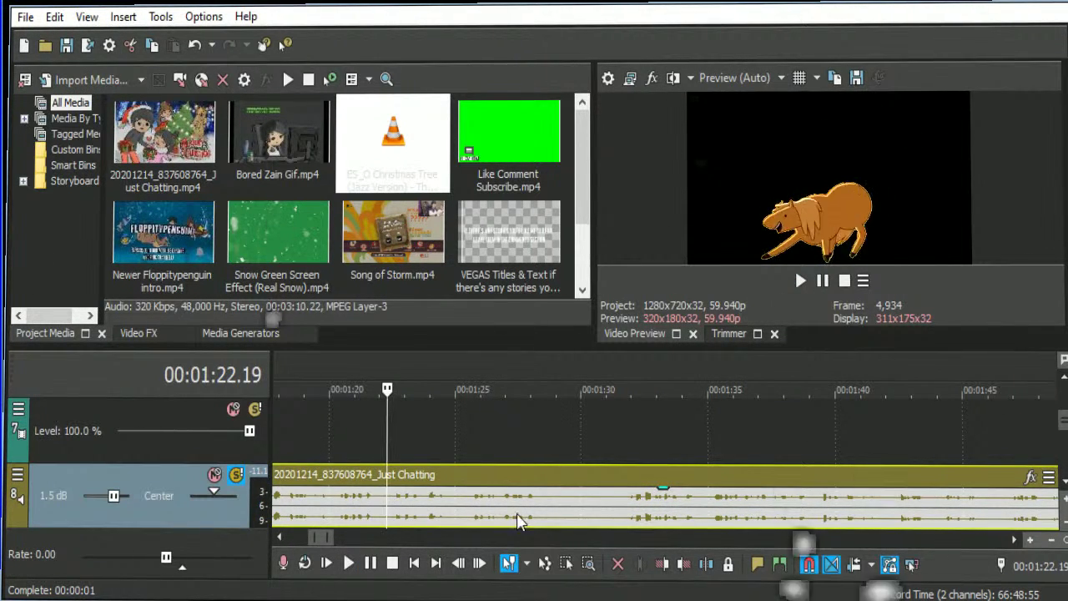
{"action": "key", "text": "space"}
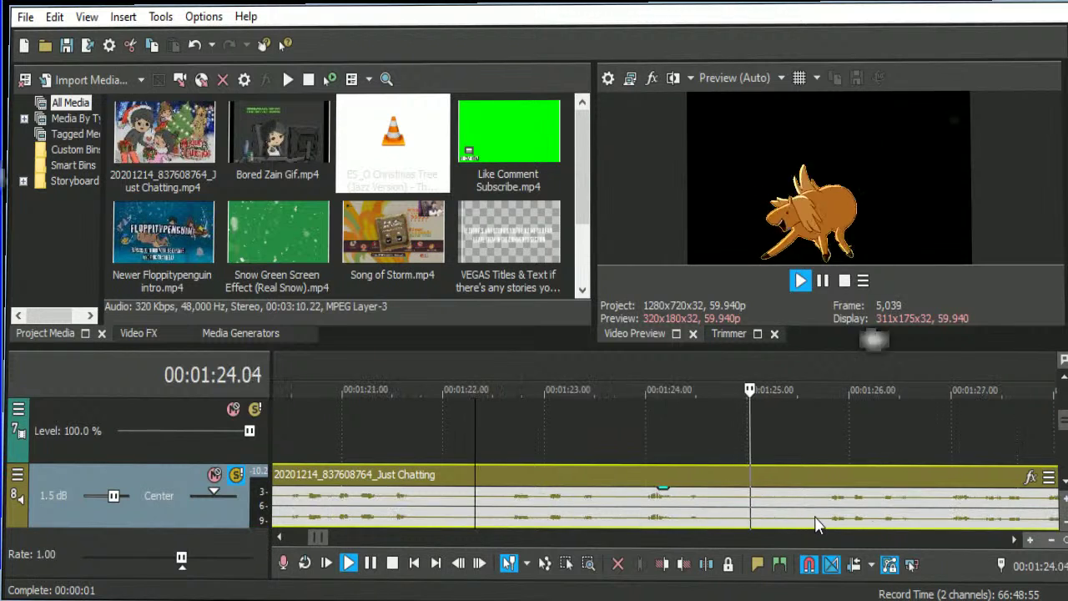
{"action": "scroll", "coordinate": [810, 520], "scroll_direction": "up", "scroll_amount": 2}
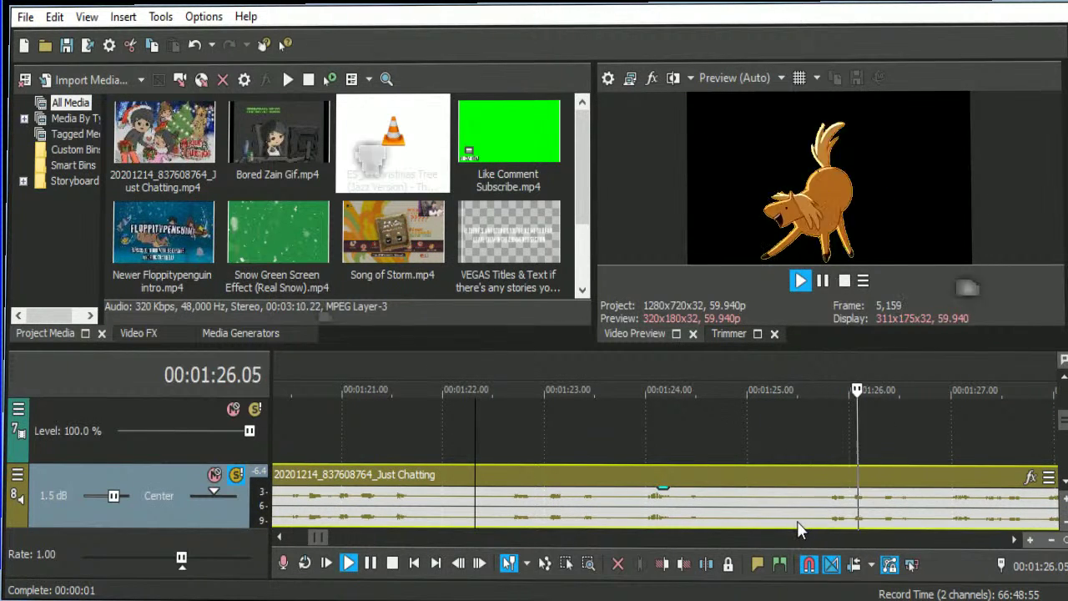
{"action": "key", "text": "space"}
{"action": "left_click", "coordinate": [498, 515]}
{"action": "key", "text": "s"}
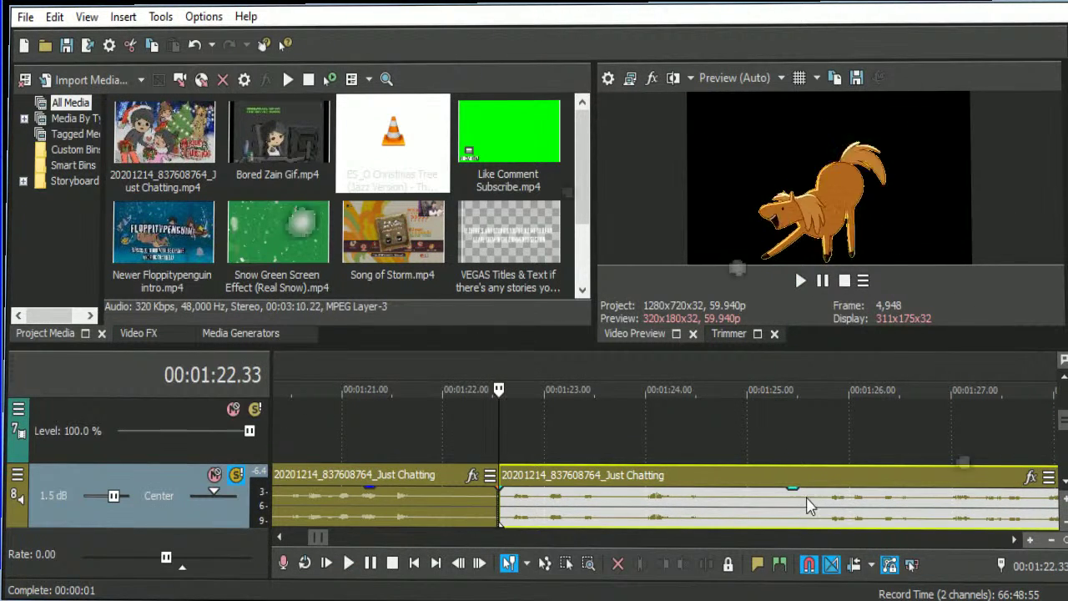
{"action": "left_click", "coordinate": [818, 515]}
{"action": "key", "text": "s"}
{"action": "left_click", "coordinate": [774, 514]}
{"action": "key", "text": "Delete"}
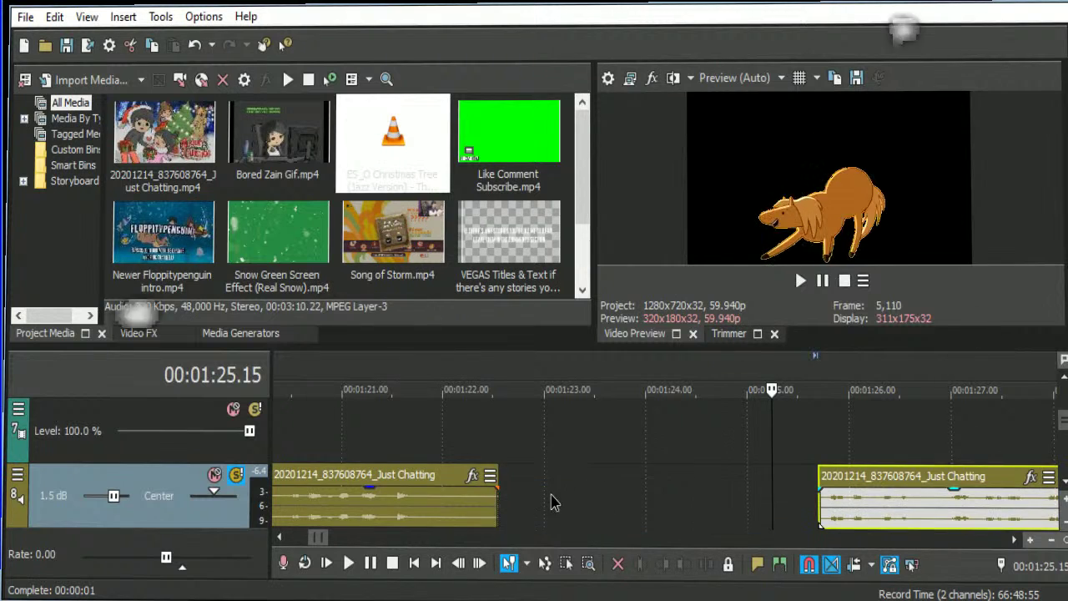
Close the gap after 00:01:22.33 and play up to the join, stopping at 00:01:22.20.
{"action": "left_click", "coordinate": [282, 508]}
{"action": "key", "text": "space"}
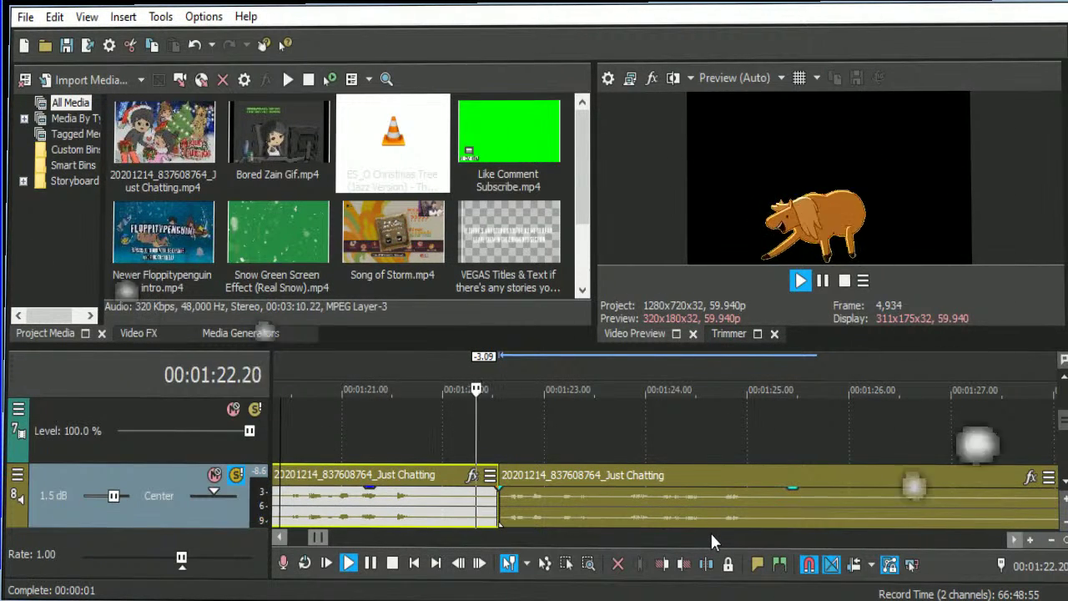
{"action": "key", "text": "space"}
{"action": "left_click", "coordinate": [475, 505]}
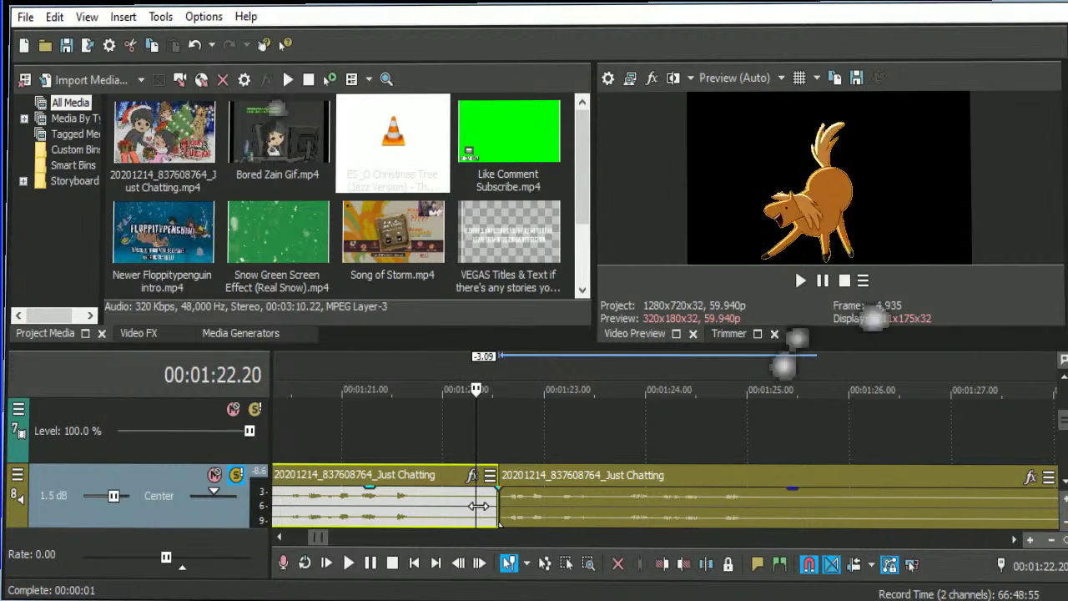
Try to split off and delete the sliver between 00:01:22.20 and the join, stepping back and forth through the edit history.
{"action": "key", "text": "s"}
{"action": "key", "text": "Delete"}
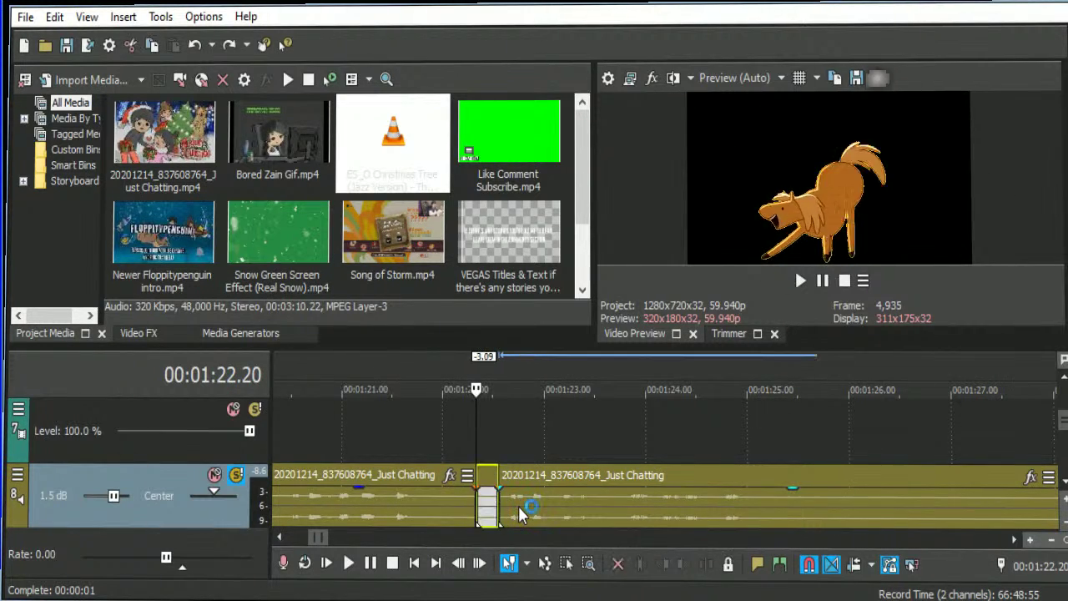
{"action": "key", "text": "ctrl+z"}
{"action": "key", "text": "ctrl+z"}
{"action": "key", "text": "ctrl+z"}
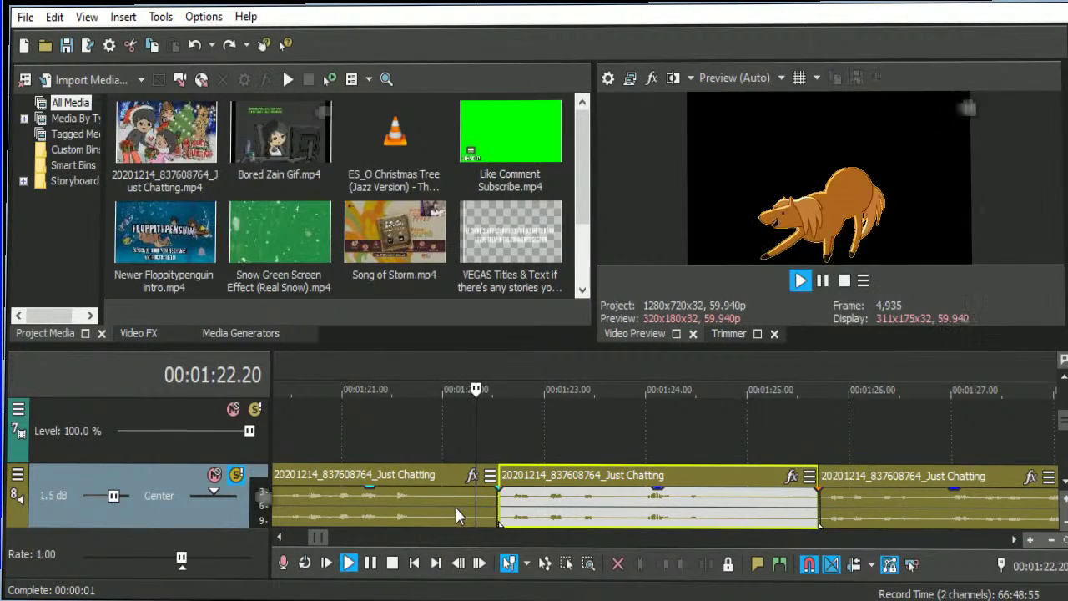
{"action": "key", "text": "ctrl+y"}
{"action": "key", "text": "ctrl+y"}
{"action": "key", "text": "ctrl+y"}
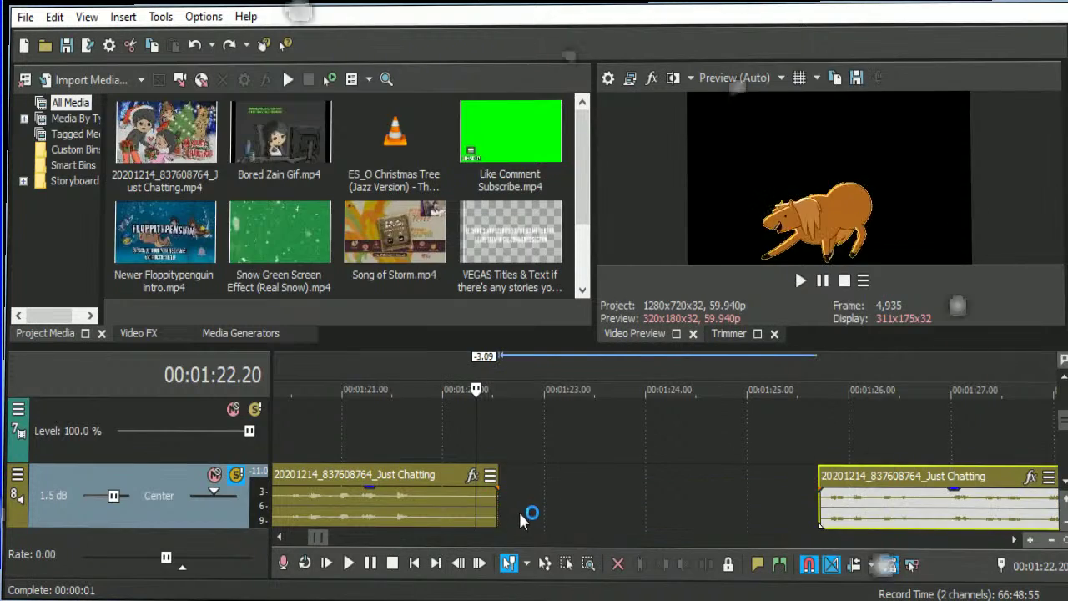
Trim the end of the clip before the join back to 00:01:22.20, keep the clips joined, and replay from about 00:01:17.
{"action": "left_click_drag", "start_coordinate": [497, 512], "coordinate": [476, 512]}
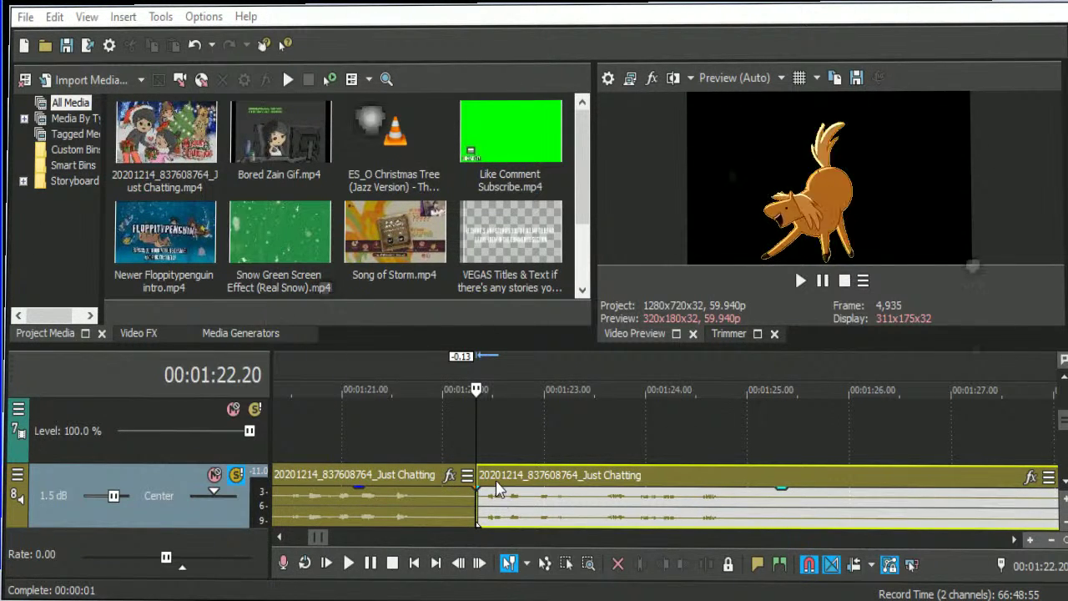
{"action": "scroll", "coordinate": [442, 480], "scroll_direction": "down", "scroll_amount": 3}
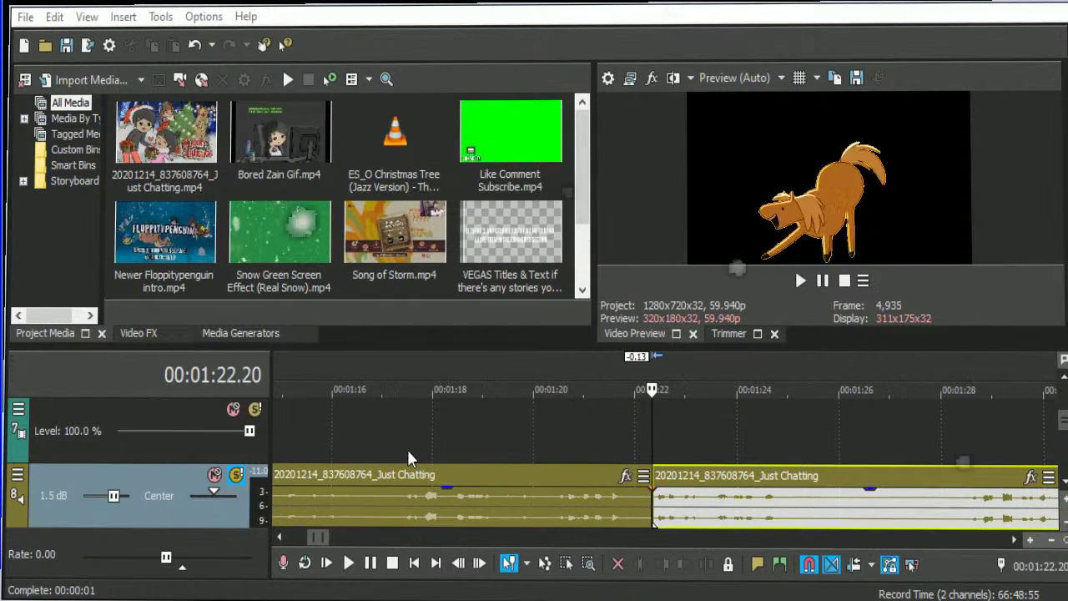
{"action": "left_click", "coordinate": [407, 452]}
{"action": "key", "text": "space"}
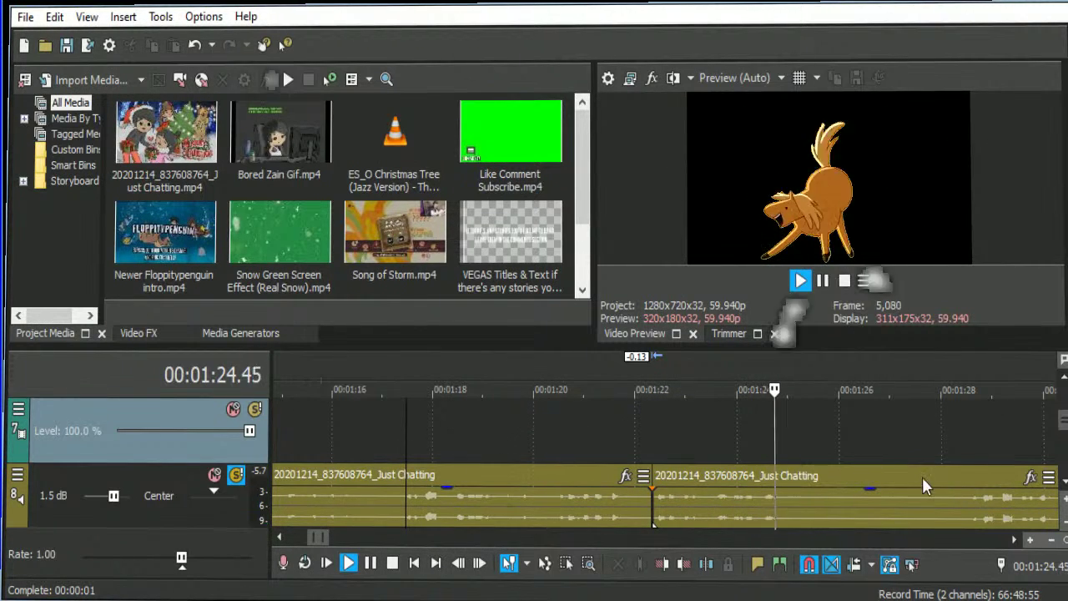
Split the Just Chatting audio at 00:01:25.57 and remove about 2 seconds 17 frames of quiet from the following clip's start, closing the gap.
{"action": "left_click", "coordinate": [838, 509]}
{"action": "key", "text": "space"}
{"action": "key", "text": "s"}
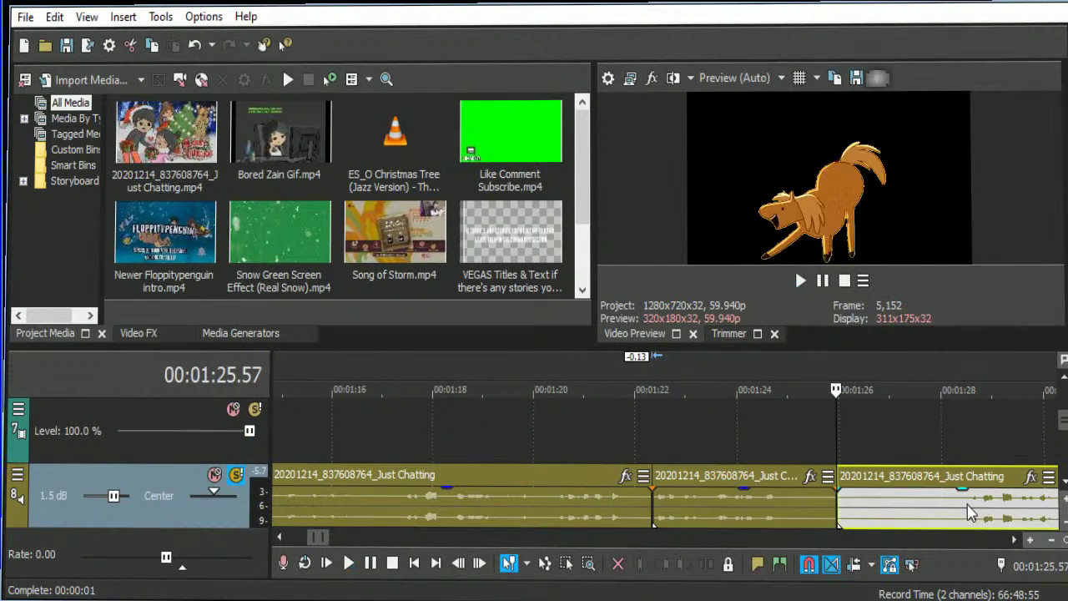
{"action": "left_click_drag", "start_coordinate": [932, 511], "coordinate": [876, 511]}
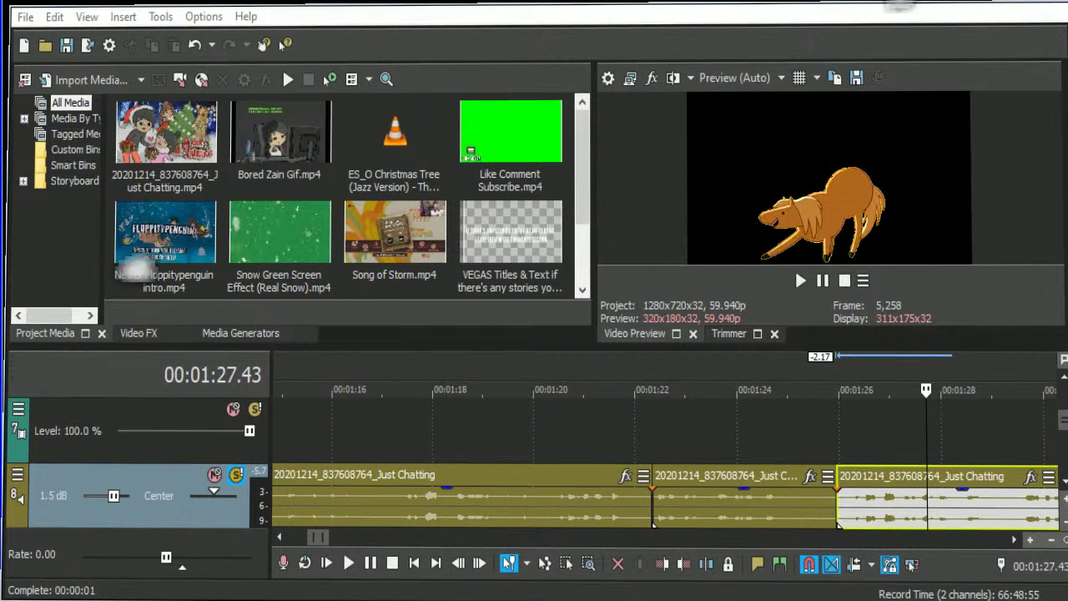
Play the Just Chatting audio from about 00:01:24 across the join and listen through to about 00:01:57.
{"action": "left_click", "coordinate": [774, 441]}
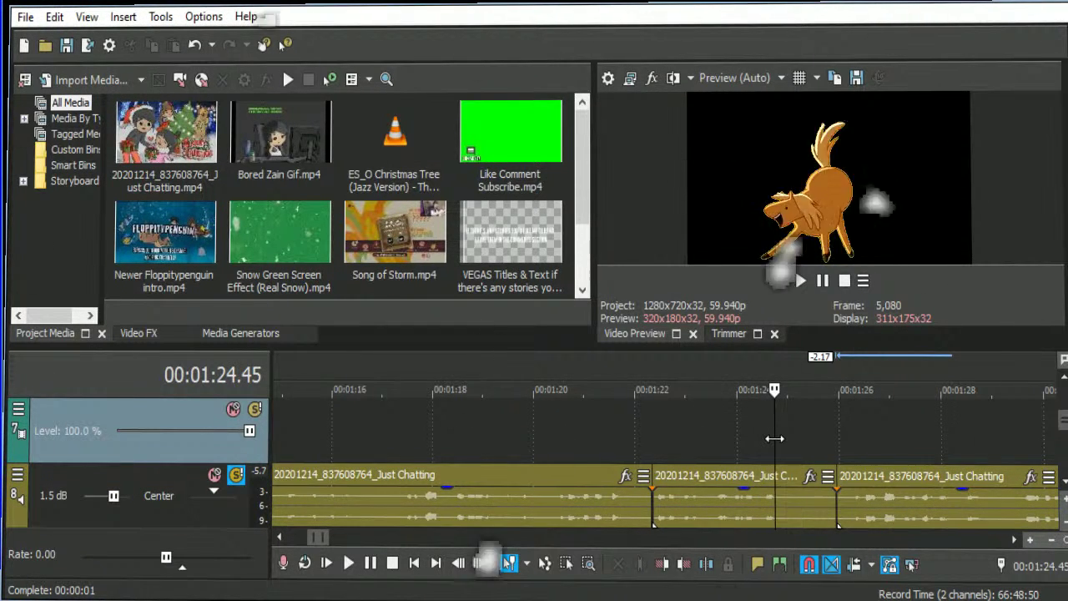
{"action": "left_click", "coordinate": [740, 453]}
{"action": "key", "text": "space"}
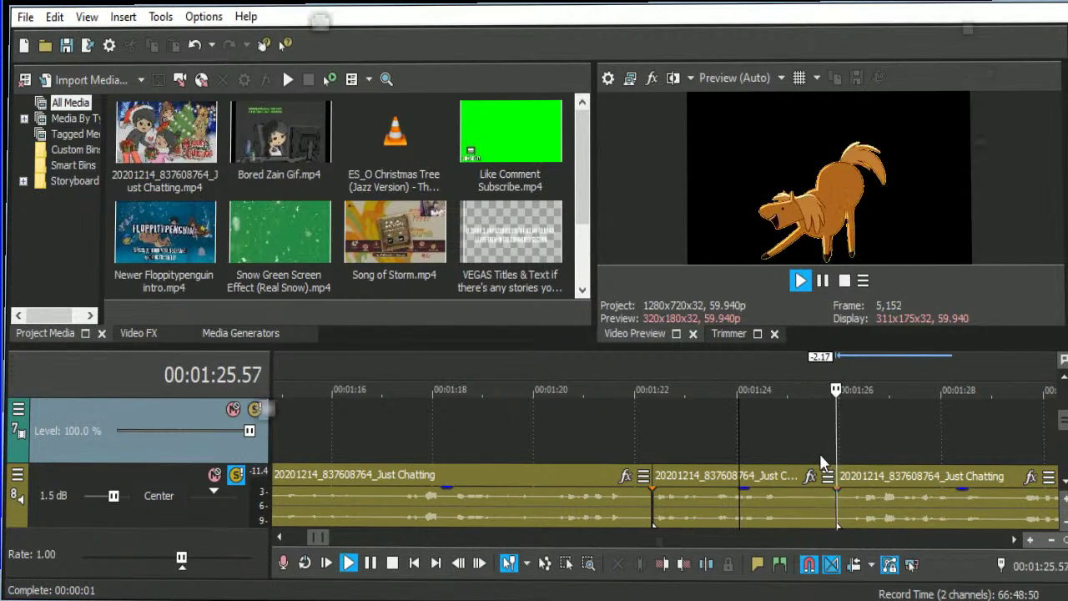
{"action": "left_click", "coordinate": [1016, 540]}
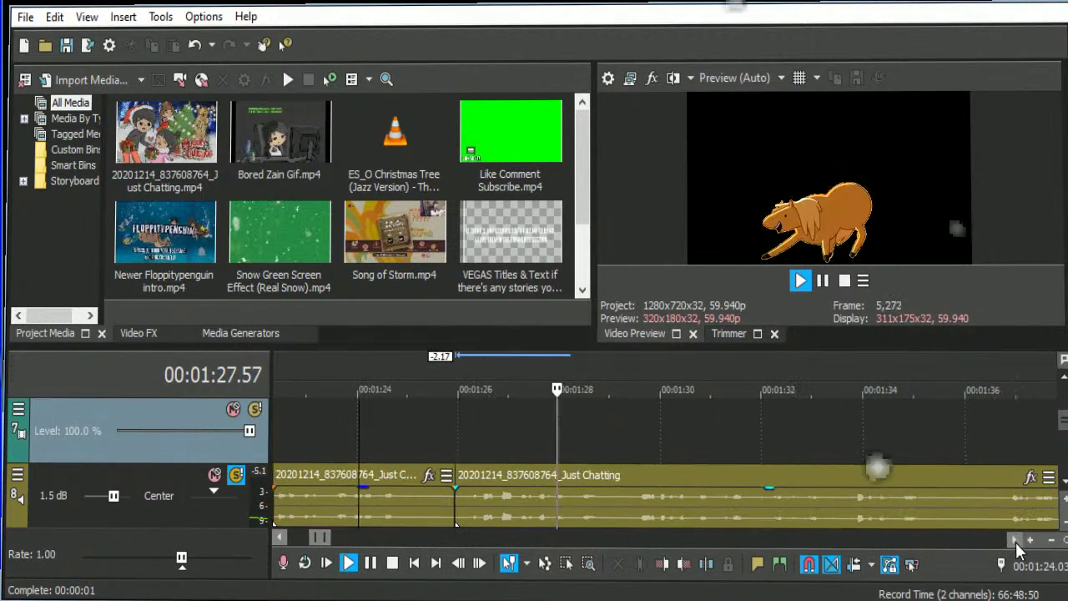
{"action": "left_click", "coordinate": [1020, 541]}
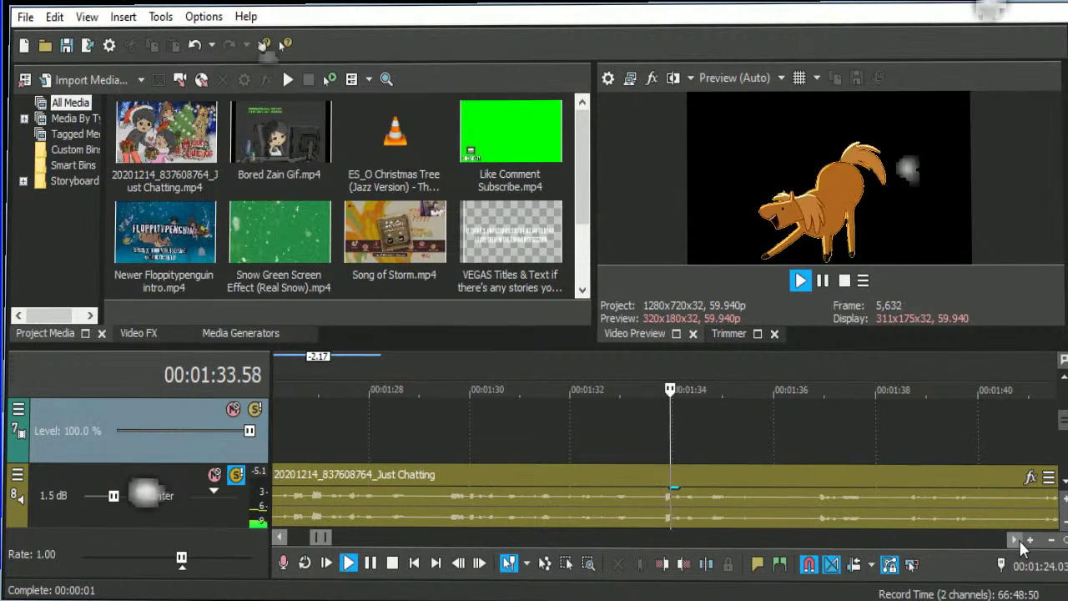
{"action": "left_click", "coordinate": [1017, 541]}
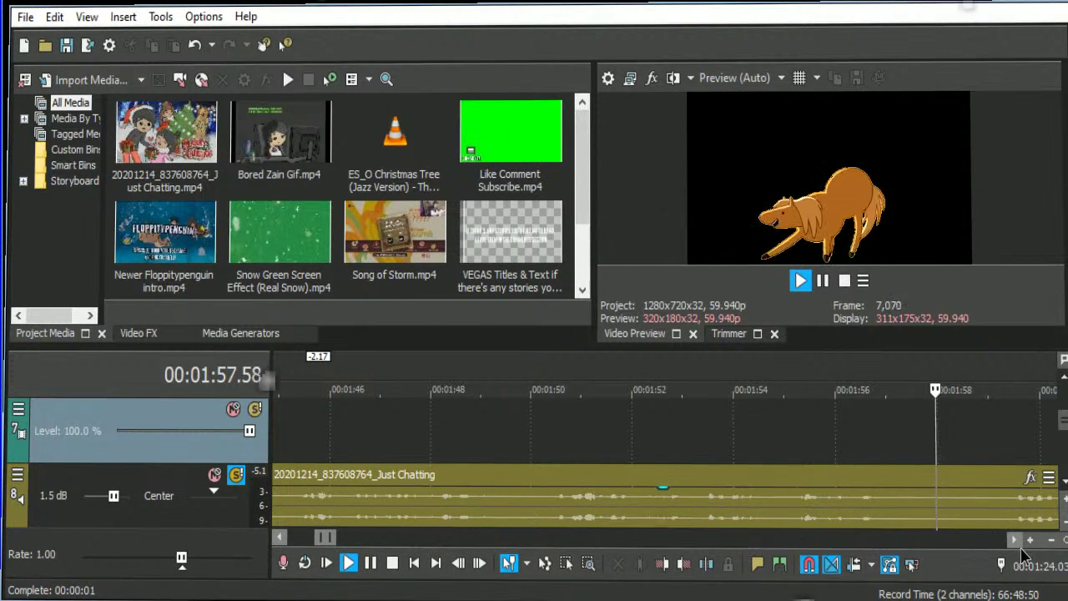
Cut out the quiet audio between 00:01:57.57 and 00:01:59.17, close the gap, and replay the join from 00:01:55.59.
{"action": "left_click", "coordinate": [887, 506]}
{"action": "key", "text": "space"}
{"action": "key", "text": "s"}
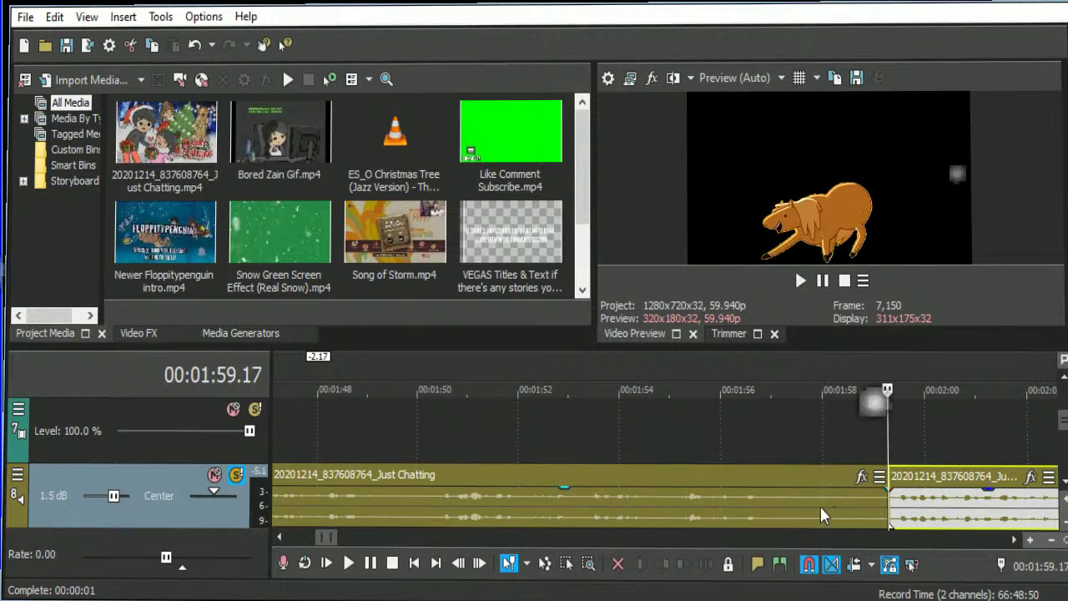
{"action": "left_click", "coordinate": [820, 507]}
{"action": "key", "text": "s"}
{"action": "key", "text": "Delete"}
{"action": "key", "text": "space"}
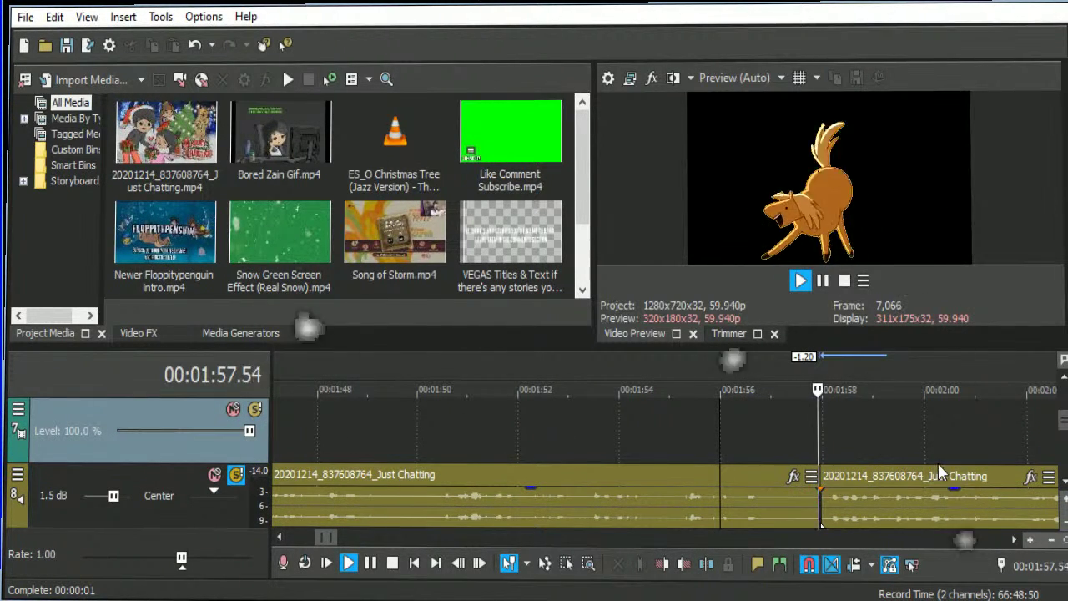
{"action": "left_click", "coordinate": [1013, 541]}
{"action": "left_click", "coordinate": [1013, 541]}
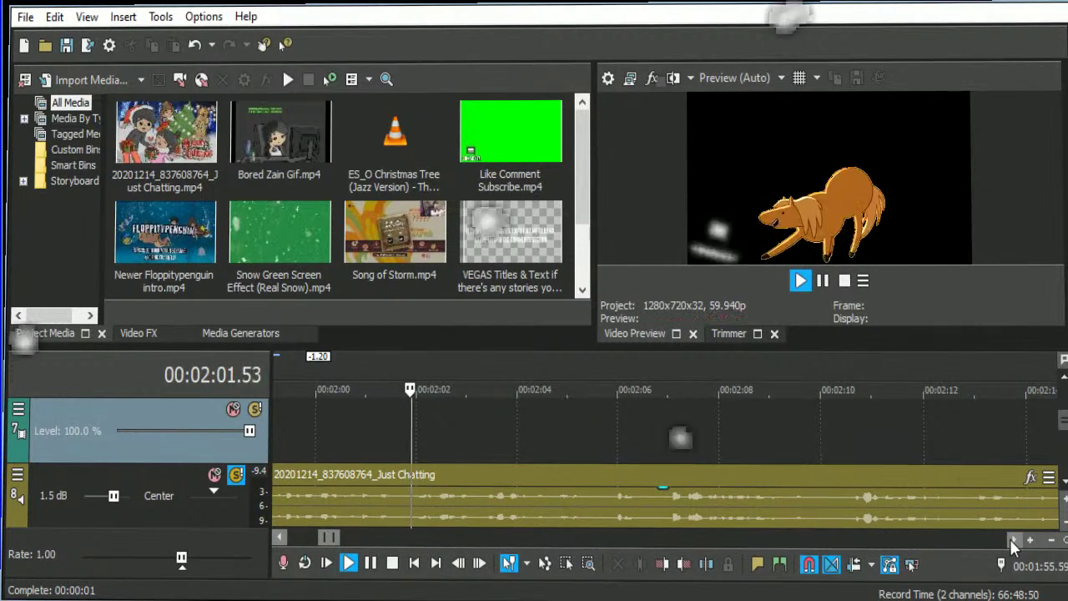
Stop playback and move the Like Comment Subscribe green-screen clip from about 00:02:00 to the "like and subscribe" marker at 00:05:00.
{"action": "scroll", "coordinate": [970, 502], "scroll_direction": "down", "scroll_amount": 5}
{"action": "scroll", "coordinate": [891, 489], "scroll_direction": "down", "scroll_amount": 1}
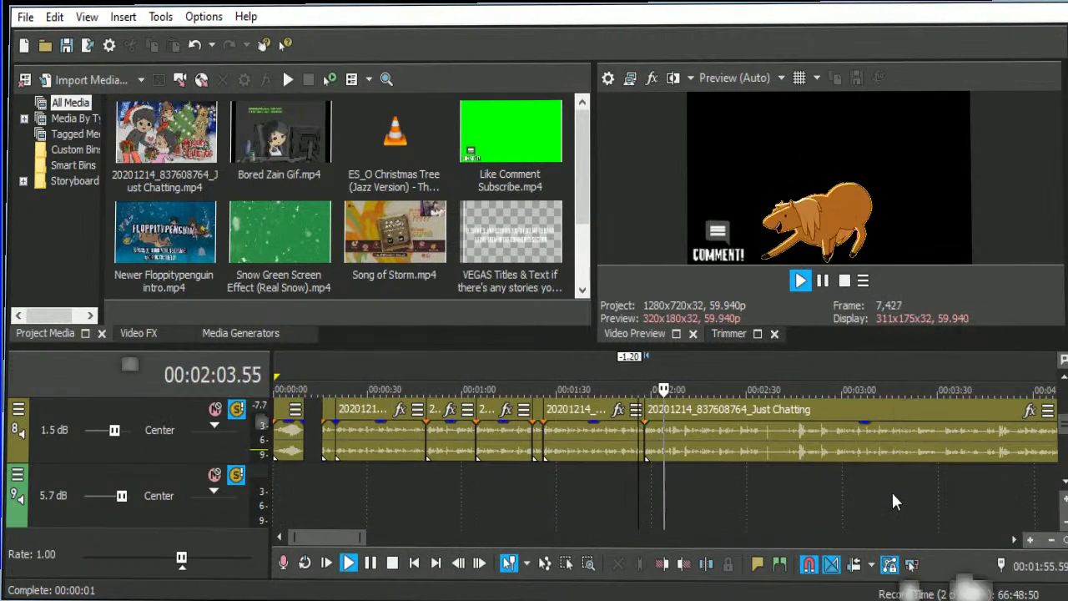
{"action": "scroll", "coordinate": [893, 490], "scroll_direction": "up", "scroll_amount": 2}
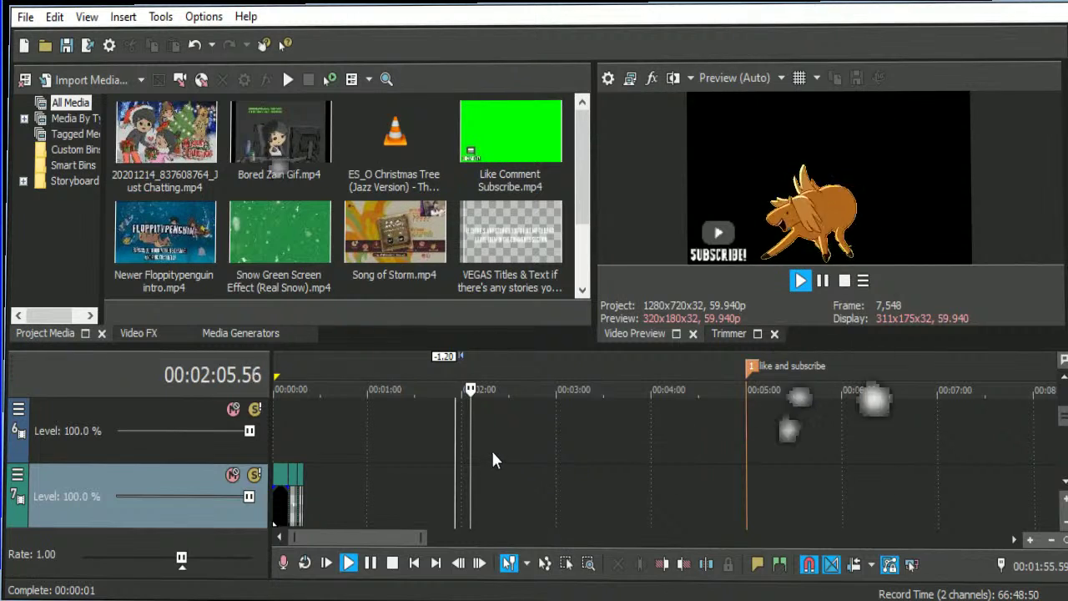
{"action": "scroll", "coordinate": [542, 447], "scroll_direction": "up", "scroll_amount": 1}
{"action": "key", "text": "space"}
{"action": "scroll", "coordinate": [668, 453], "scroll_direction": "up", "scroll_amount": 1}
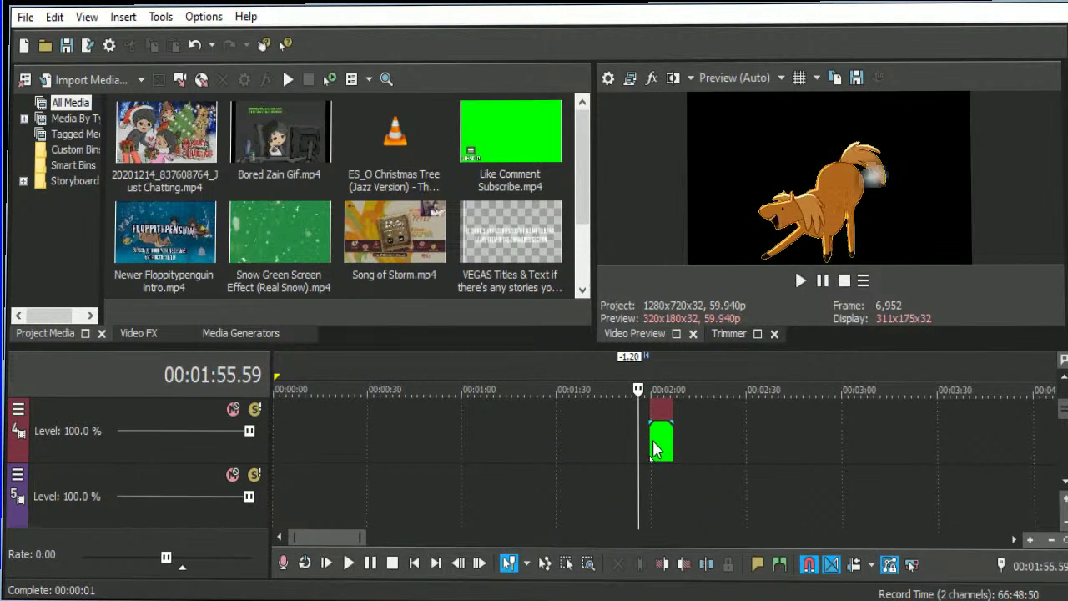
{"action": "left_click_drag", "start_coordinate": [655, 444], "coordinate": [419, 441]}
{"action": "scroll", "coordinate": [420, 441], "scroll_direction": "down", "scroll_amount": 8}
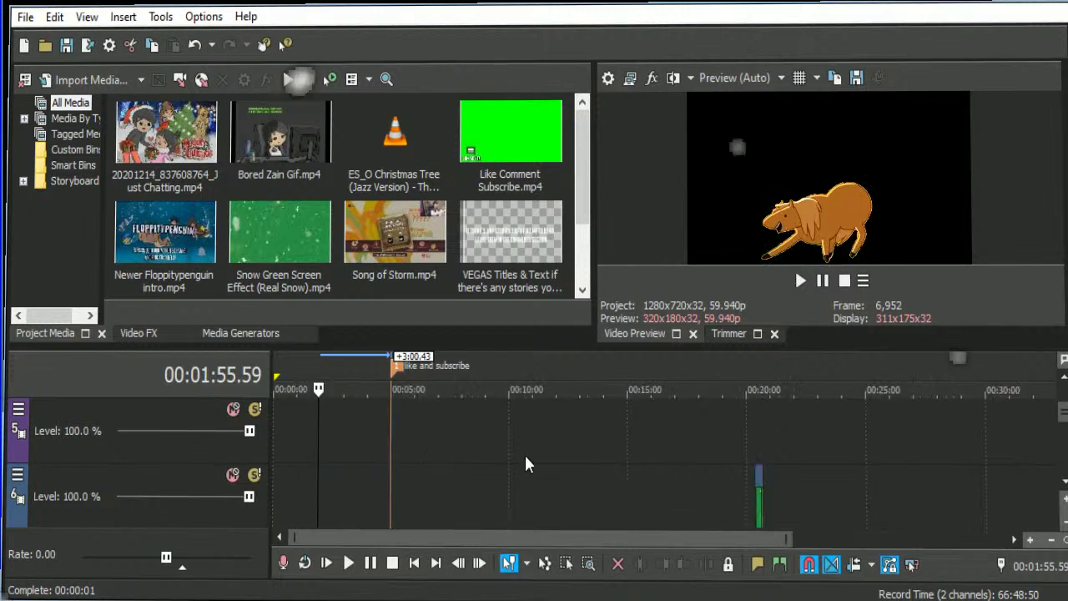
{"action": "scroll", "coordinate": [617, 438], "scroll_direction": "up", "scroll_amount": 10}
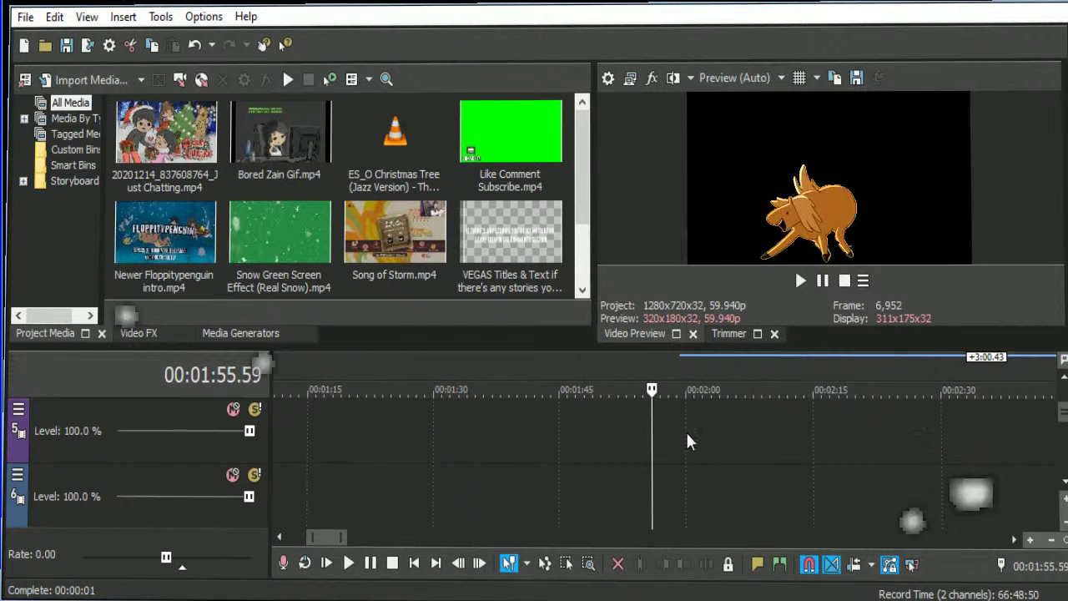
Place the cursor at the join at 00:01:57.57 and listen from there to about 00:02:38, pausing at 00:02:20.25.
{"action": "scroll", "coordinate": [710, 468], "scroll_direction": "down", "scroll_amount": 3}
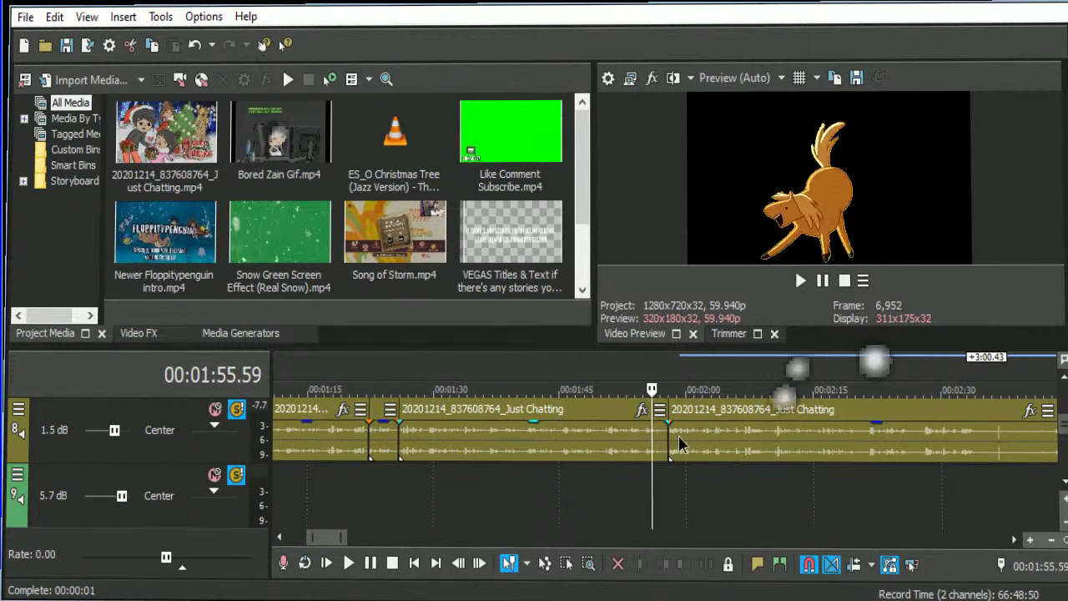
{"action": "left_click", "coordinate": [681, 435]}
{"action": "left_click", "coordinate": [674, 434]}
{"action": "left_click", "coordinate": [670, 434]}
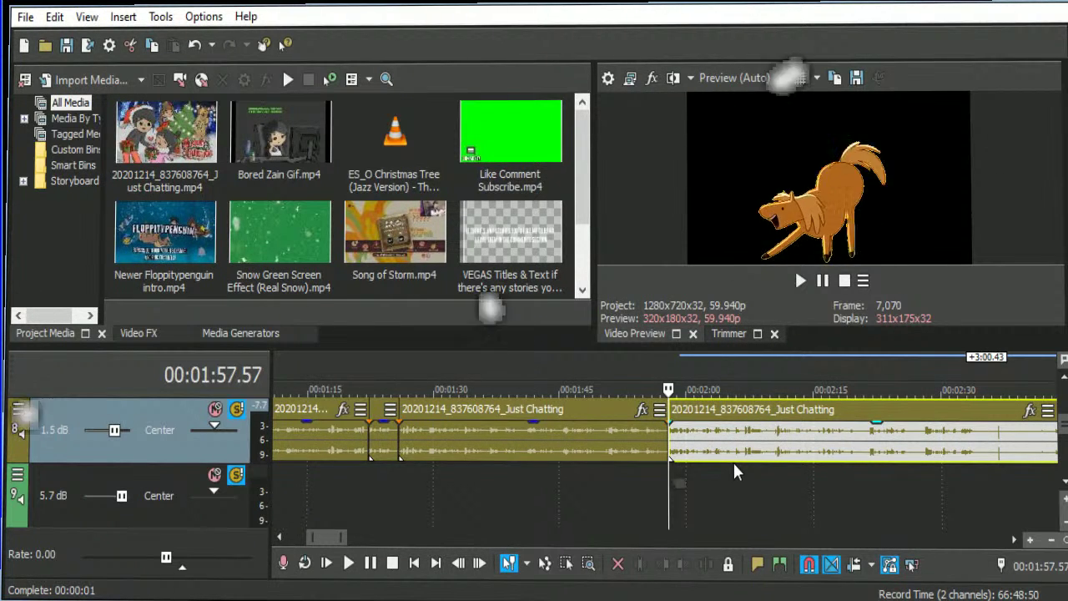
{"action": "left_click", "coordinate": [660, 449]}
{"action": "key", "text": "space"}
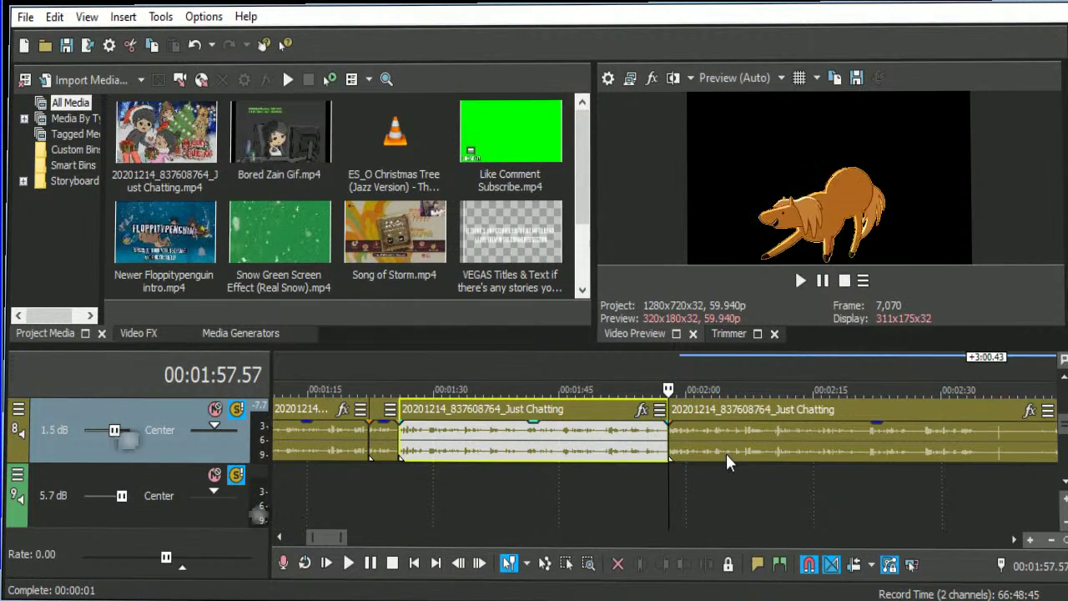
{"action": "scroll", "coordinate": [890, 496], "scroll_direction": "up", "scroll_amount": 2}
{"action": "scroll", "coordinate": [891, 504], "scroll_direction": "up", "scroll_amount": 1}
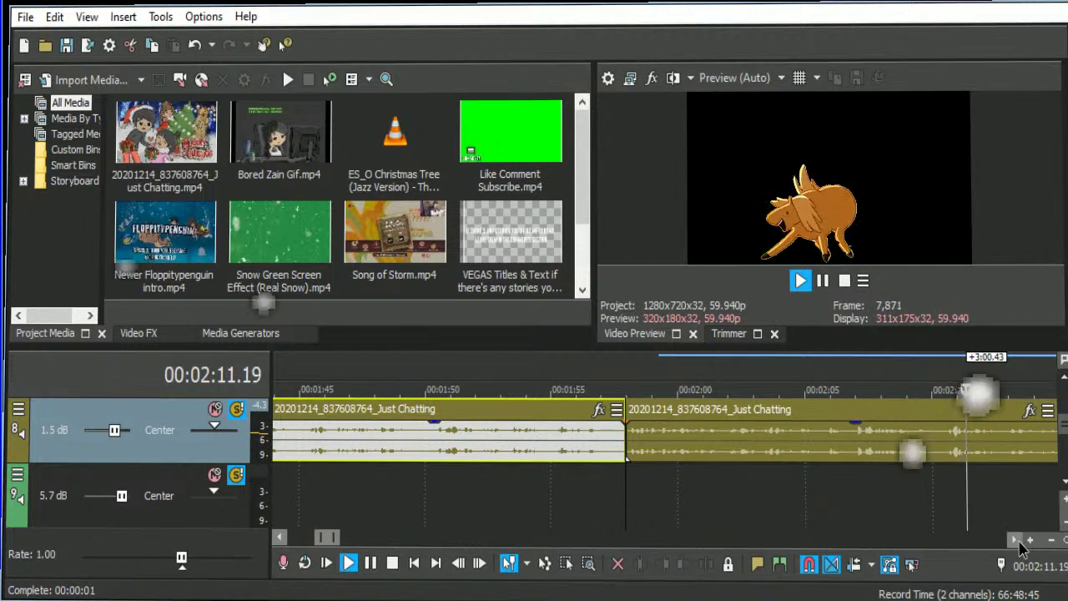
{"action": "left_click", "coordinate": [1016, 540]}
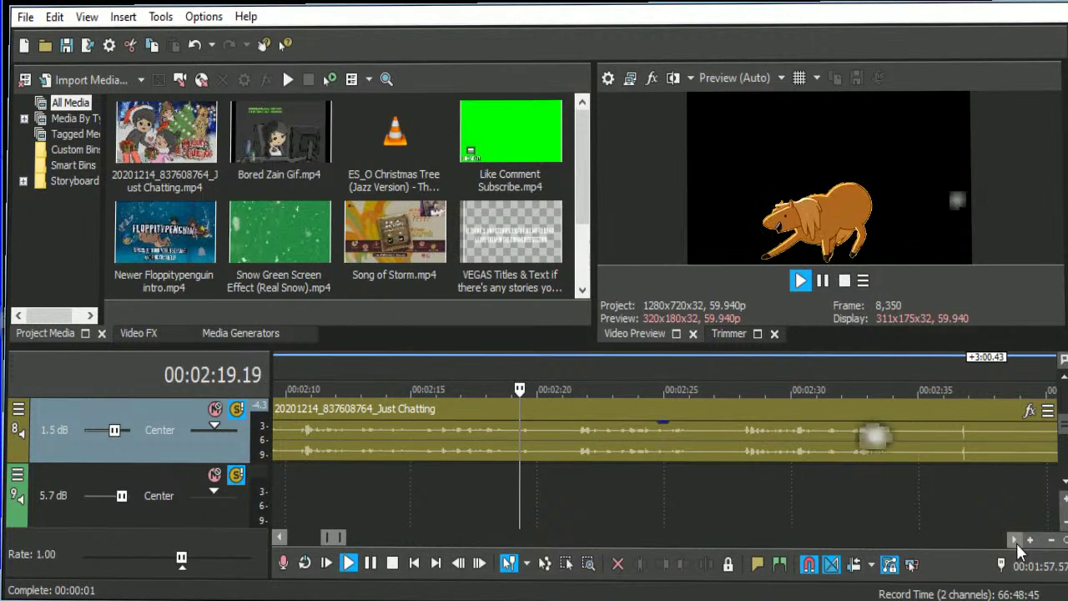
{"action": "key", "text": "Return"}
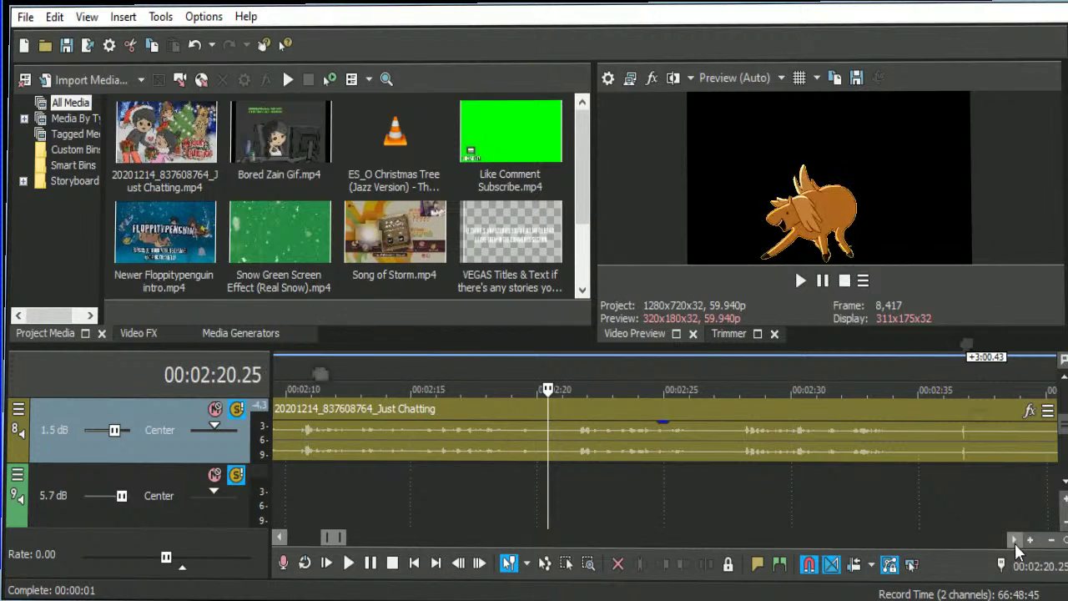
{"action": "key", "text": "space"}
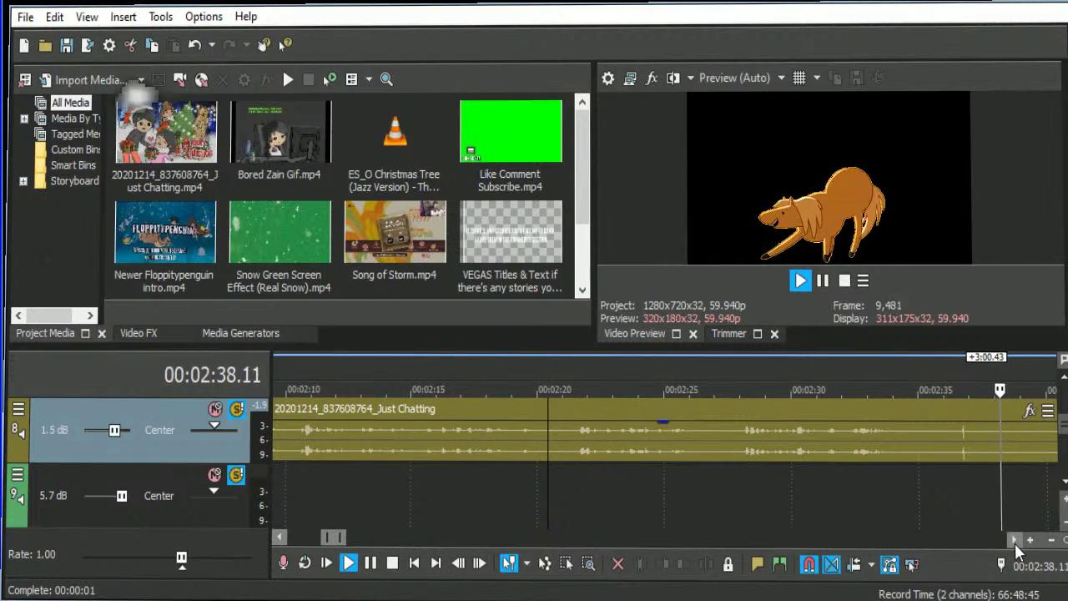
Replay the audio from about 00:02:33 and split it at about 00:02:35, after the speech ends.
{"action": "left_click", "coordinate": [878, 448]}
{"action": "scroll", "coordinate": [789, 461], "scroll_direction": "down", "scroll_amount": 3}
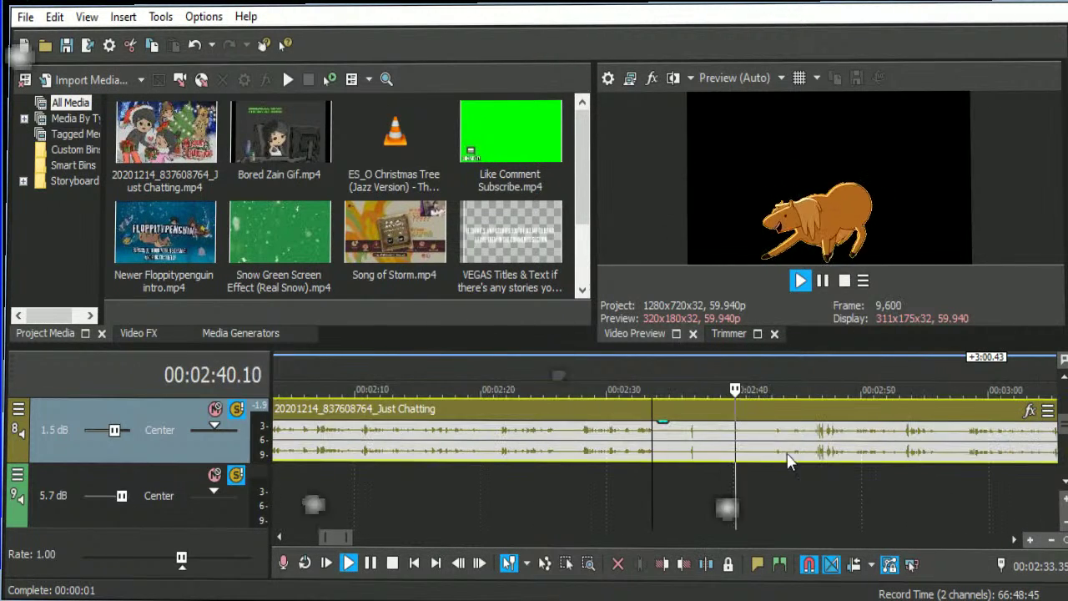
{"action": "key", "text": "space"}
{"action": "key", "text": "space"}
{"action": "scroll", "coordinate": [755, 464], "scroll_direction": "up", "scroll_amount": 3}
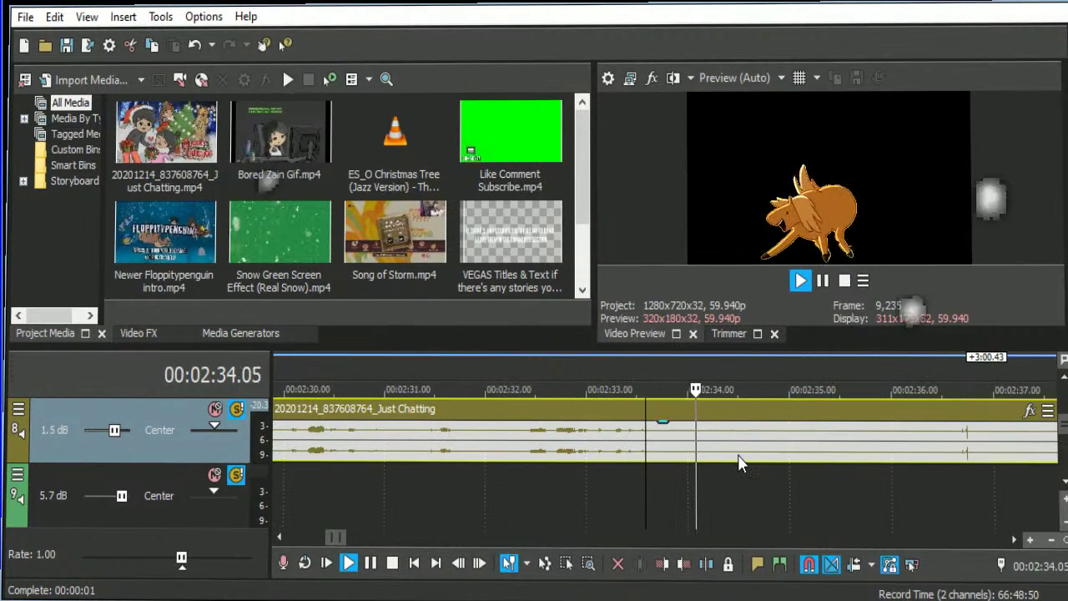
{"action": "key", "text": "space"}
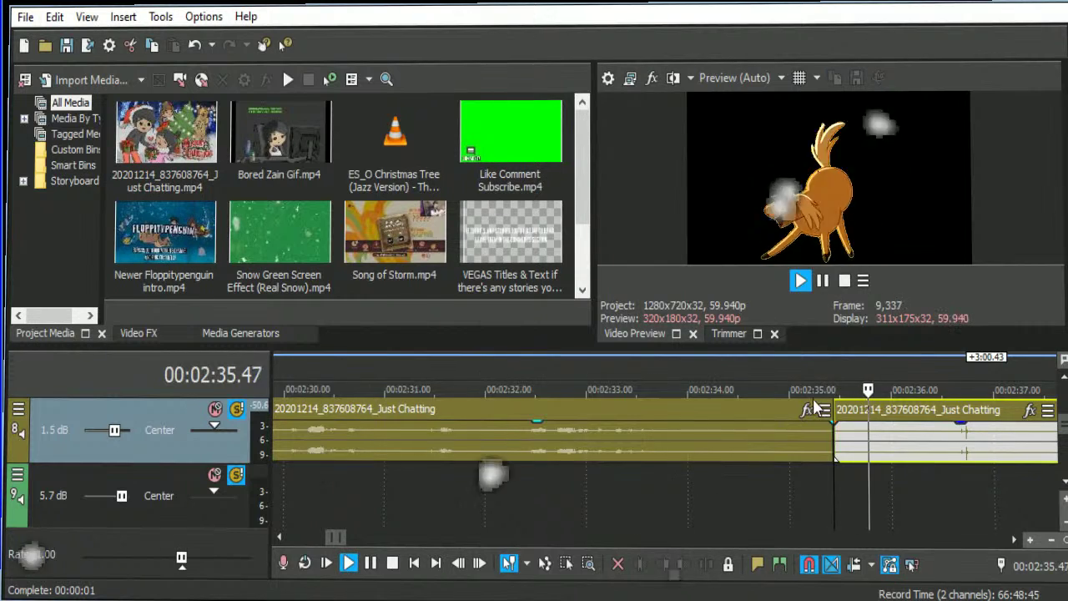
Sample the audio after the split at several points between about 00:02:41 and 00:02:53 to find where the unwanted section ends.
{"action": "scroll", "coordinate": [808, 443], "scroll_direction": "down", "scroll_amount": 3}
{"action": "left_click", "coordinate": [806, 448]}
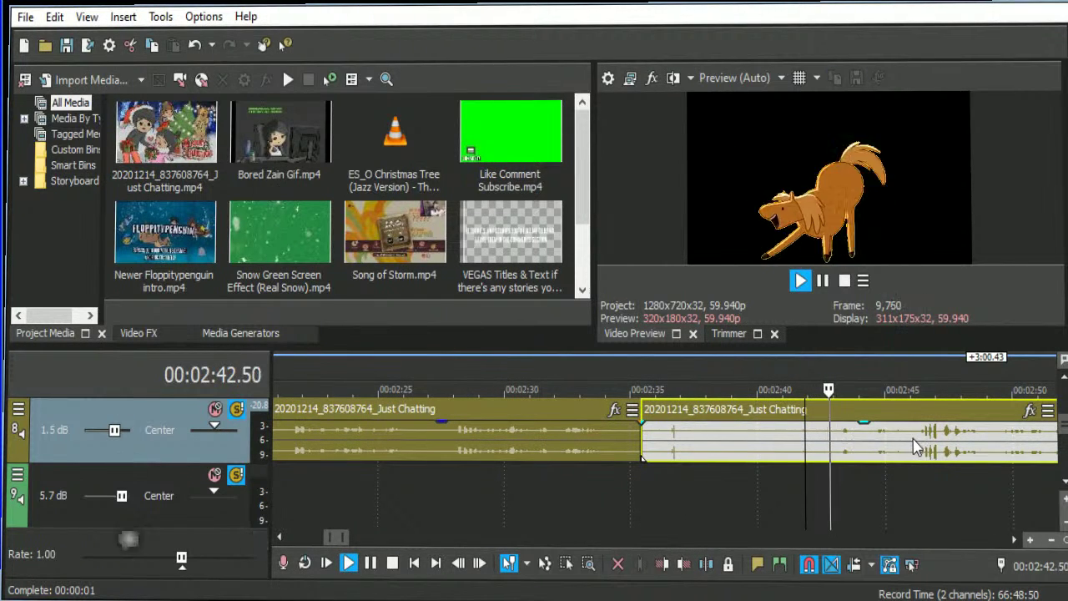
{"action": "left_click", "coordinate": [912, 437]}
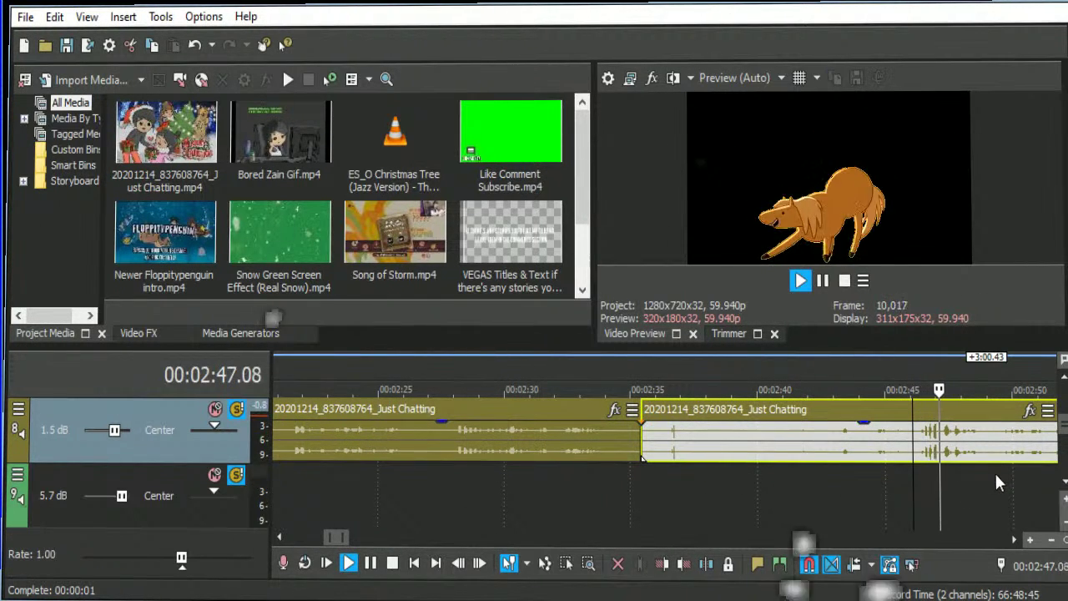
{"action": "scroll", "coordinate": [997, 448], "scroll_direction": "down", "scroll_amount": 5}
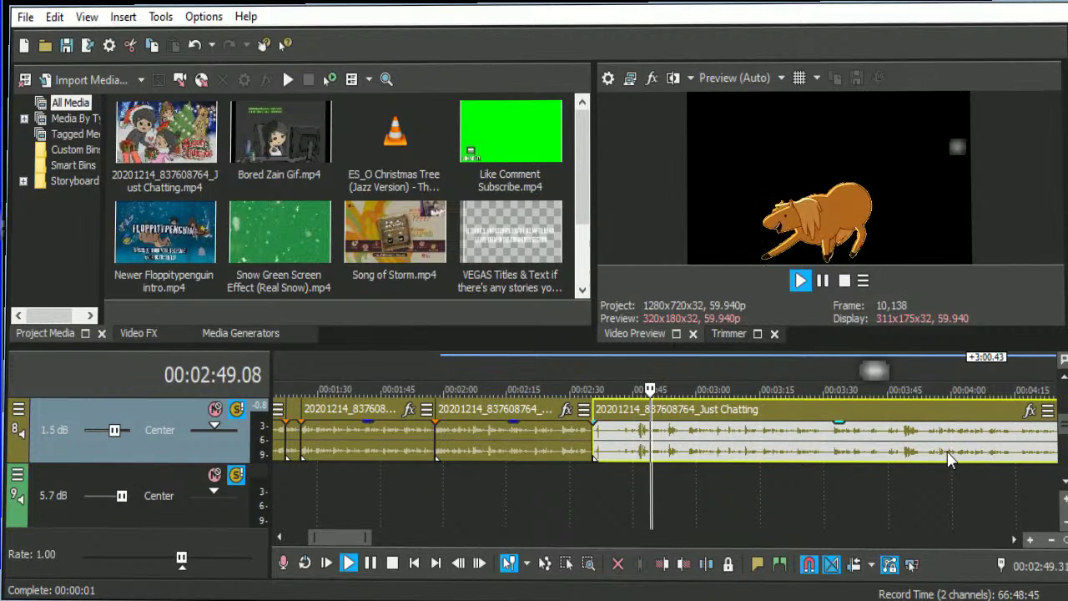
{"action": "key", "text": "space"}
{"action": "scroll", "coordinate": [976, 497], "scroll_direction": "up", "scroll_amount": 3}
{"action": "scroll", "coordinate": [806, 486], "scroll_direction": "up", "scroll_amount": 2}
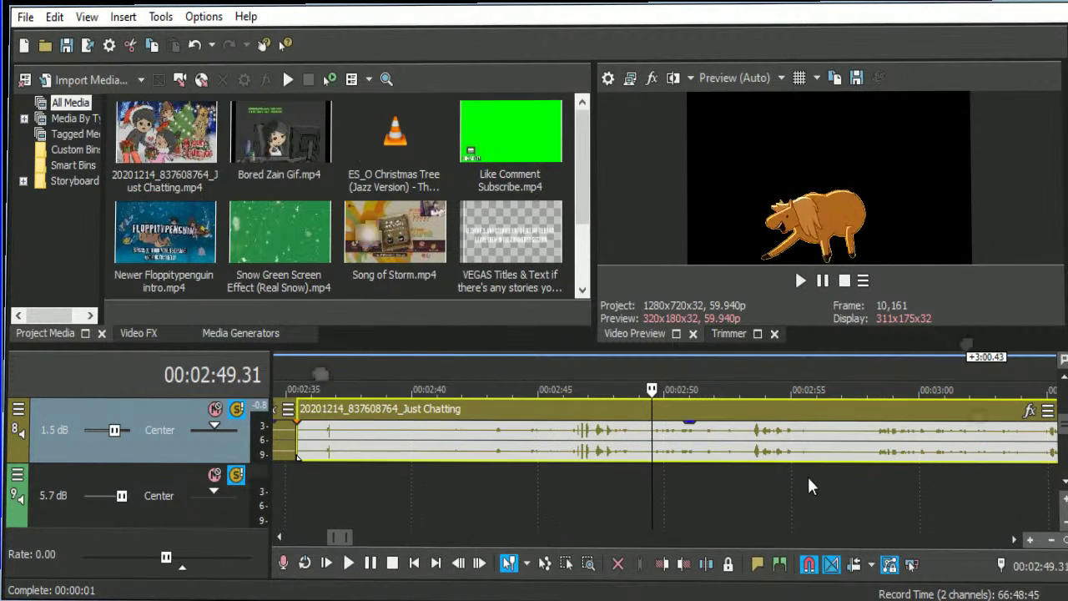
{"action": "scroll", "coordinate": [807, 486], "scroll_direction": "up", "scroll_amount": 2}
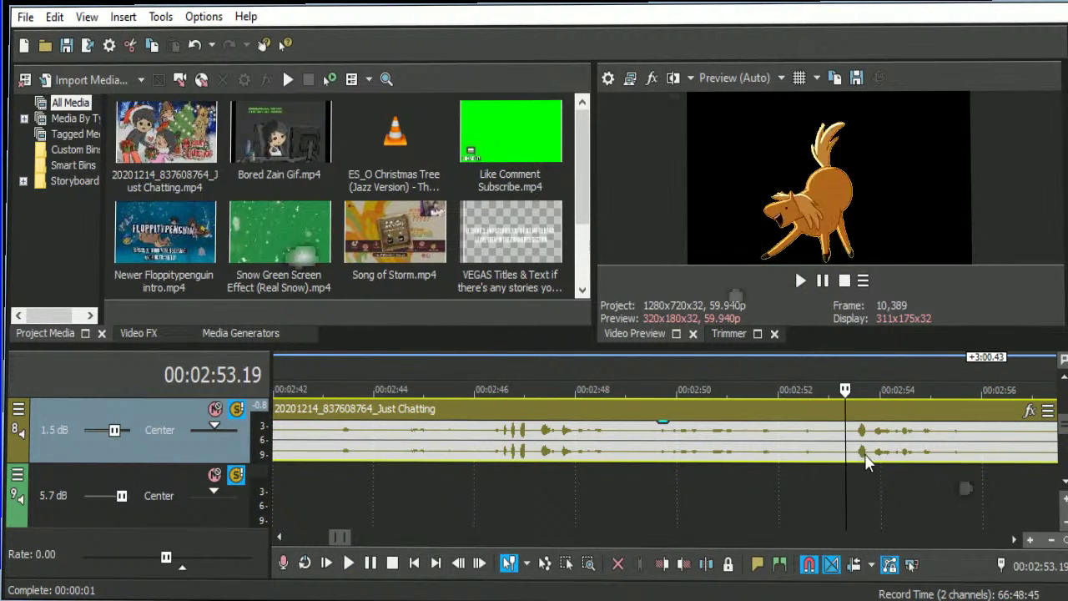
Split the audio at about 00:02:58 and delete the section of 22 seconds 46 frames back to the previous split, closing the gap.
{"action": "key", "text": "space"}
{"action": "scroll", "coordinate": [865, 463], "scroll_direction": "down", "scroll_amount": 3}
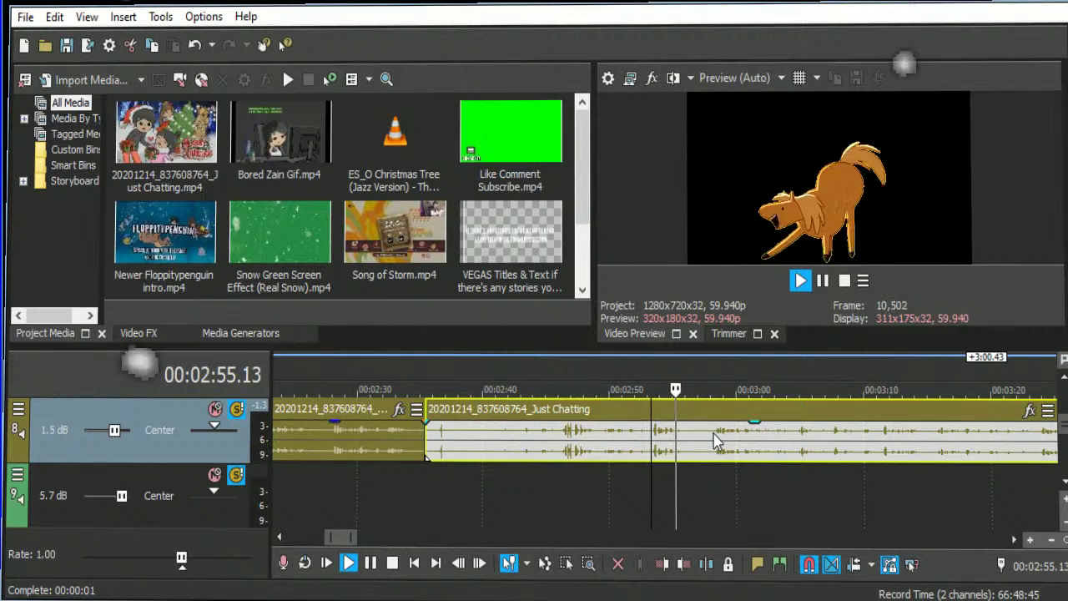
{"action": "left_click", "coordinate": [714, 434]}
{"action": "scroll", "coordinate": [795, 457], "scroll_direction": "up", "scroll_amount": 3}
{"action": "key", "text": "space"}
{"action": "key", "text": "s"}
{"action": "left_click", "coordinate": [564, 446]}
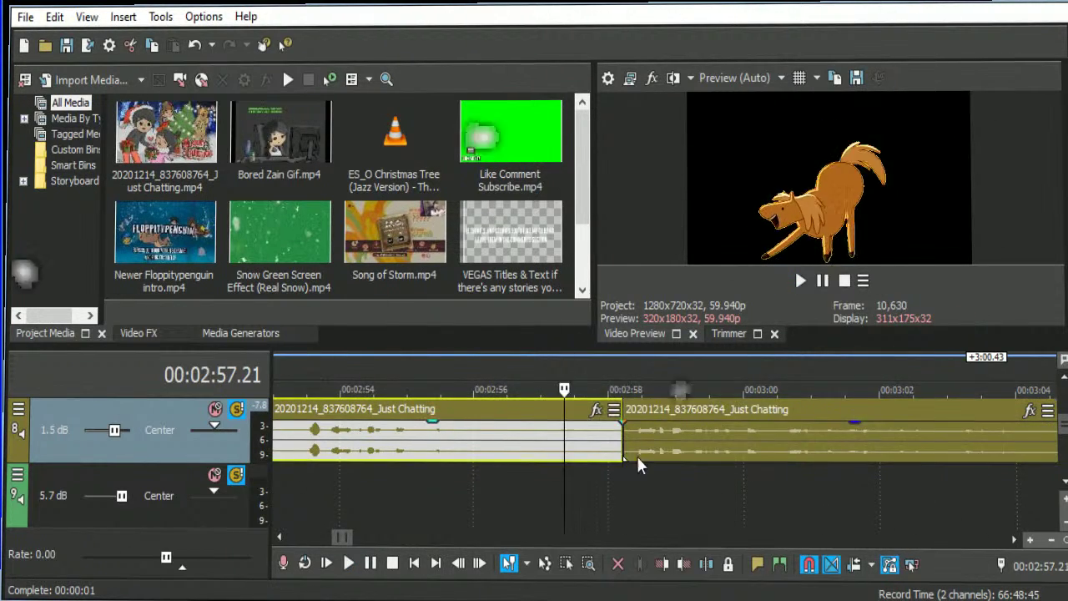
{"action": "scroll", "coordinate": [637, 455], "scroll_direction": "down", "scroll_amount": 3}
{"action": "left_click", "coordinate": [523, 455]}
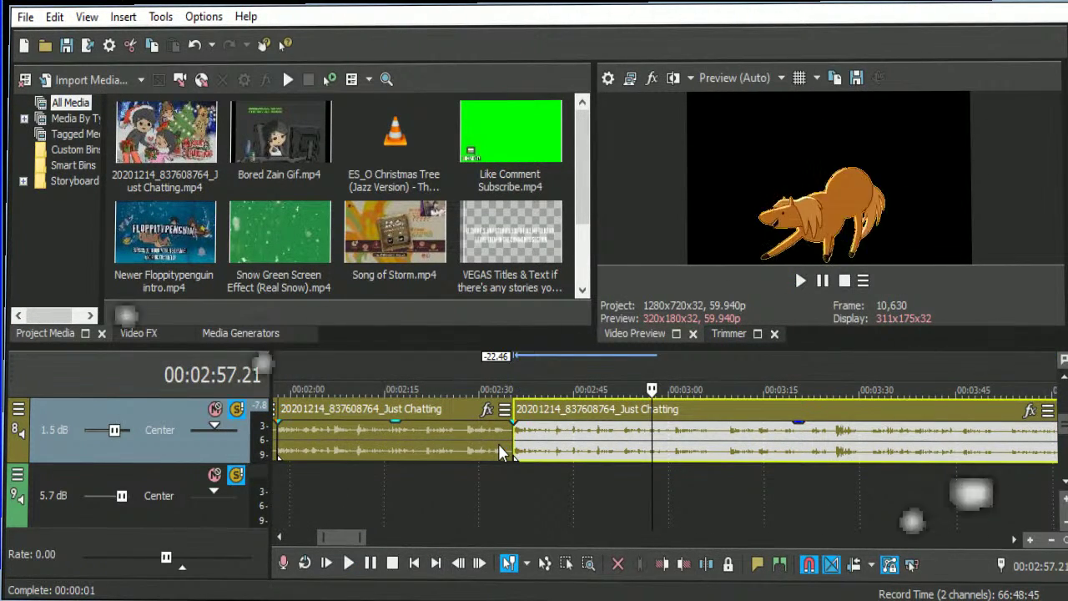
Replay the new join at about 00:02:35, starting from 00:02:33.07 and again from 00:02:21.20.
{"action": "left_click", "coordinate": [499, 443]}
{"action": "key", "text": "space"}
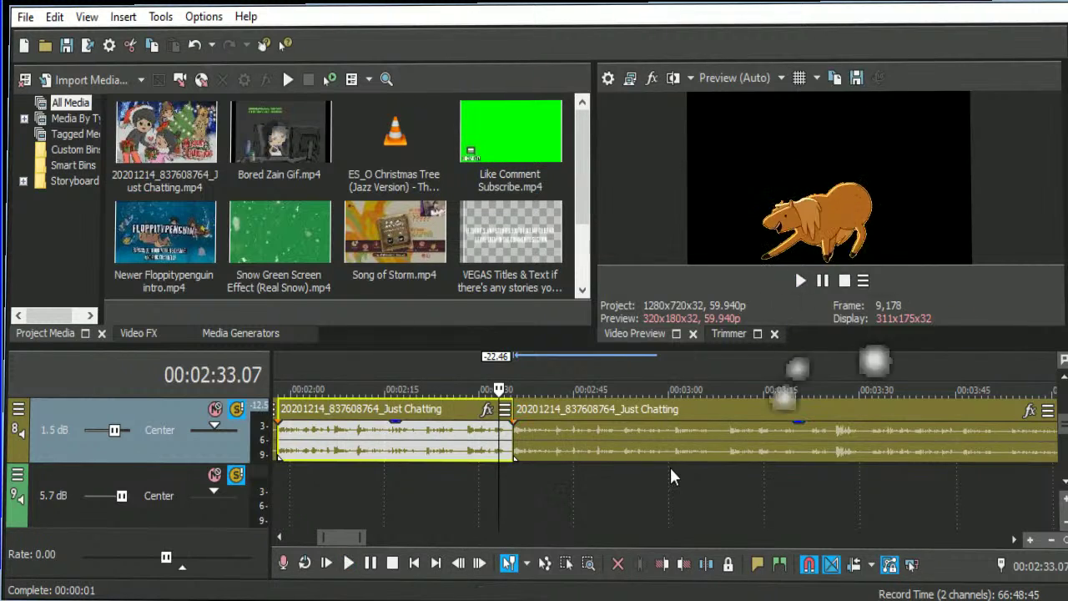
{"action": "scroll", "coordinate": [735, 471], "scroll_direction": "up", "scroll_amount": 5}
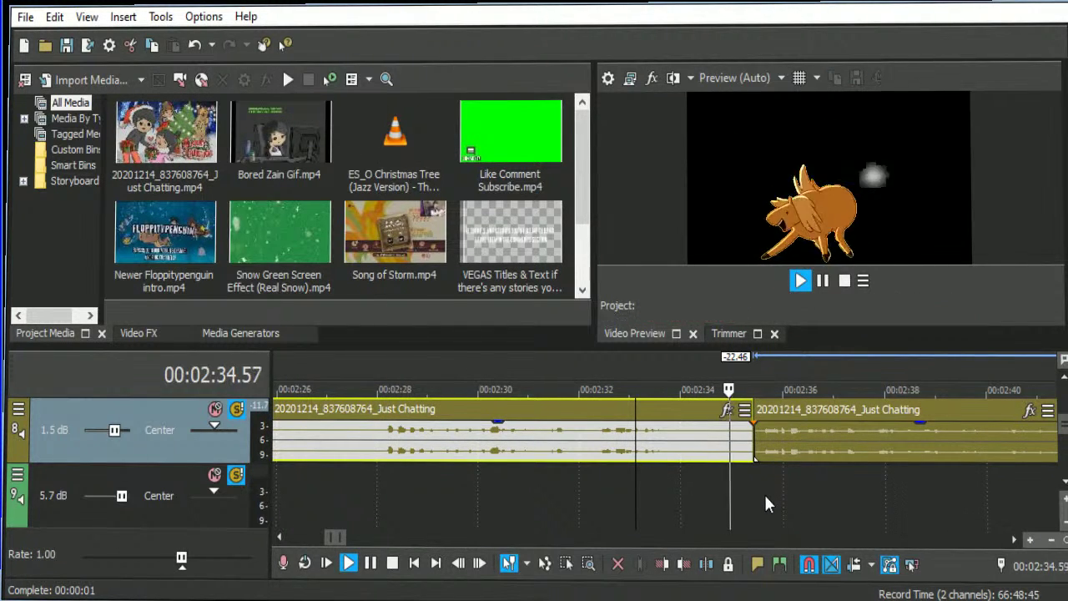
{"action": "scroll", "coordinate": [408, 439], "scroll_direction": "down", "scroll_amount": 5}
{"action": "left_click", "coordinate": [465, 442]}
{"action": "key", "text": "space"}
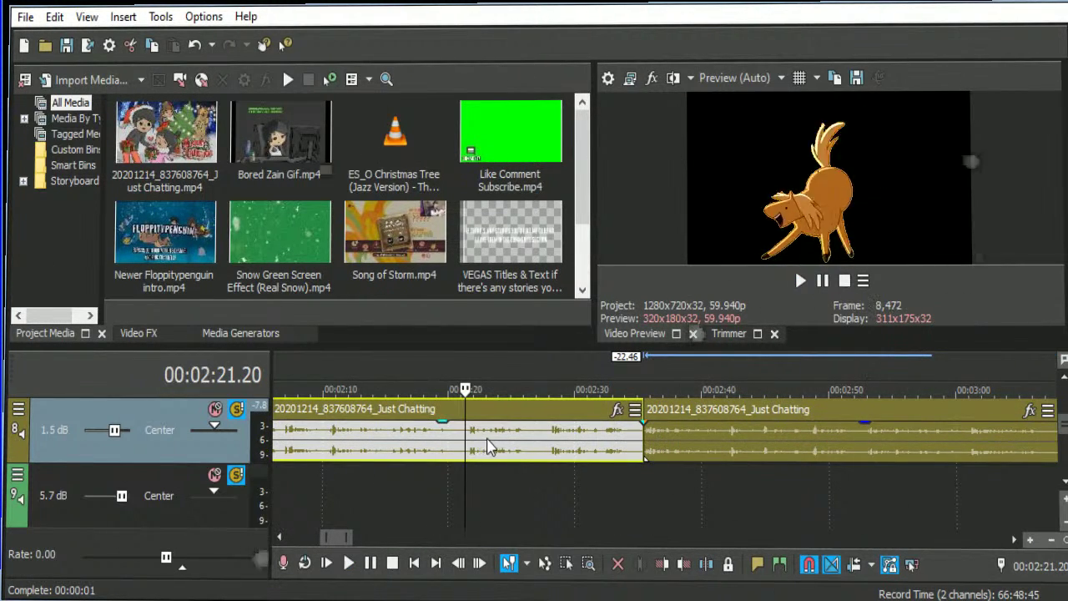
{"action": "key", "text": "space"}
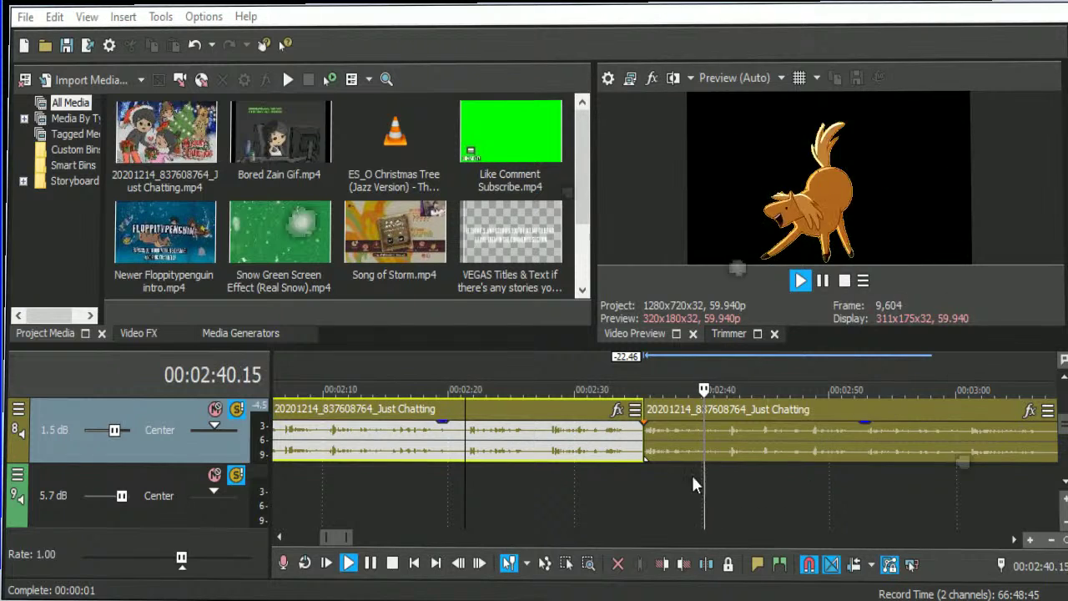
Shift the clip after the 00:02:35 join 23 frames later and extend its start back to meet the previous clip.
{"action": "left_click", "coordinate": [653, 432]}
{"action": "scroll", "coordinate": [654, 433], "scroll_direction": "up", "scroll_amount": 4}
{"action": "key", "text": "space"}
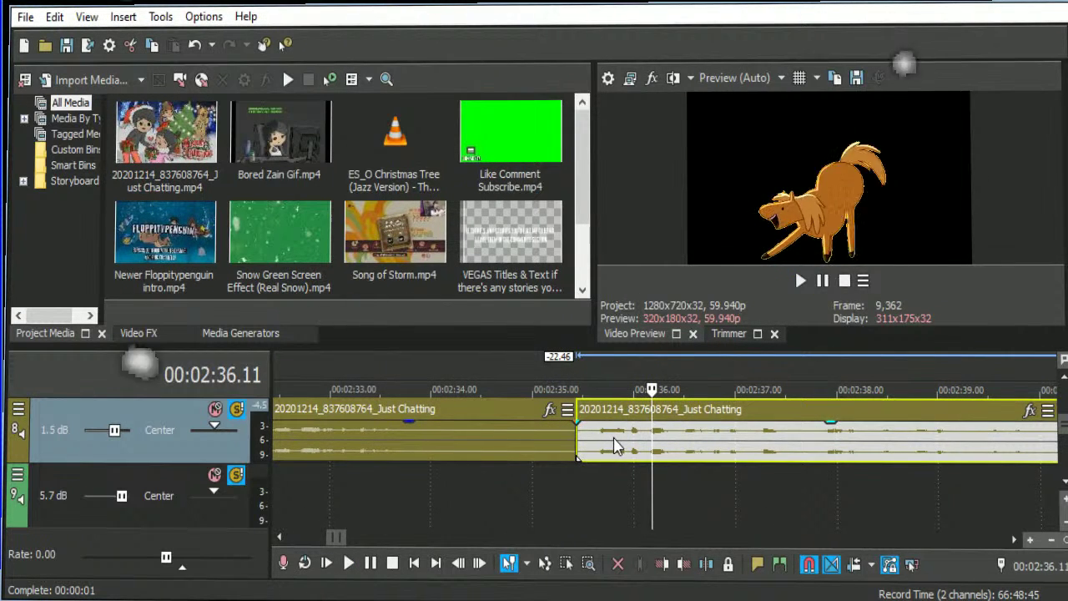
{"action": "left_click_drag", "start_coordinate": [615, 445], "coordinate": [672, 443]}
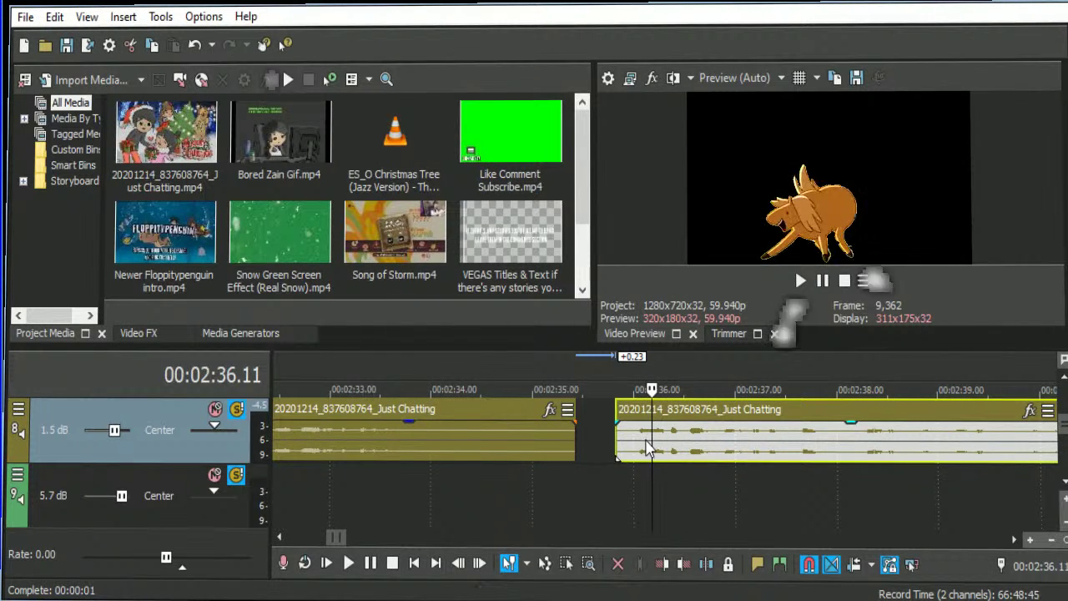
{"action": "left_click_drag", "start_coordinate": [616, 442], "coordinate": [578, 442]}
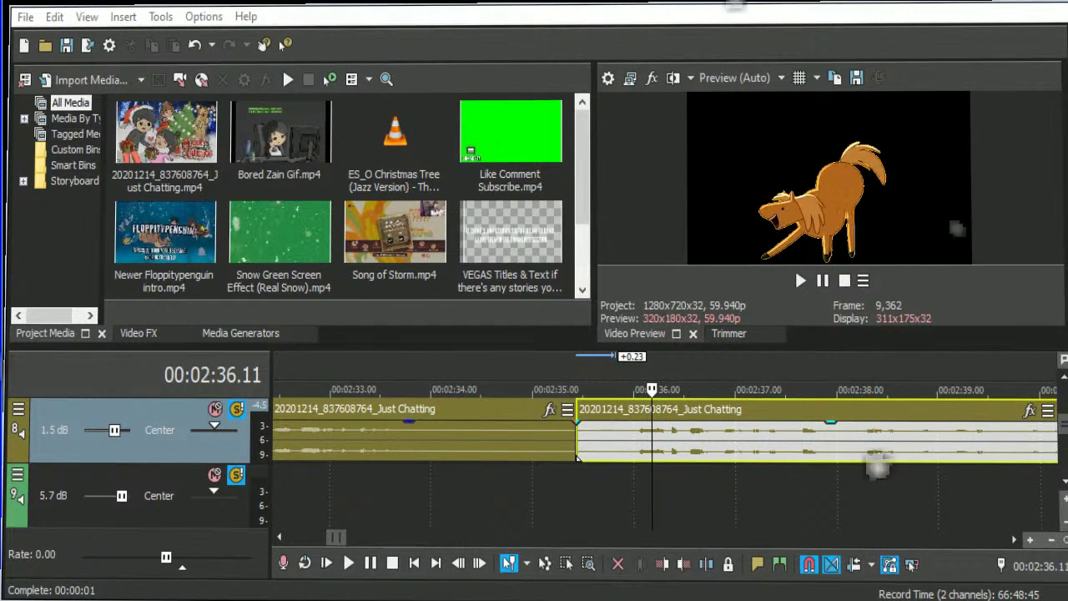
Replay the audio around the 00:02:35 join, starting from 00:02:36.00 and again from about 00:02:33.37.
{"action": "left_click", "coordinate": [634, 447]}
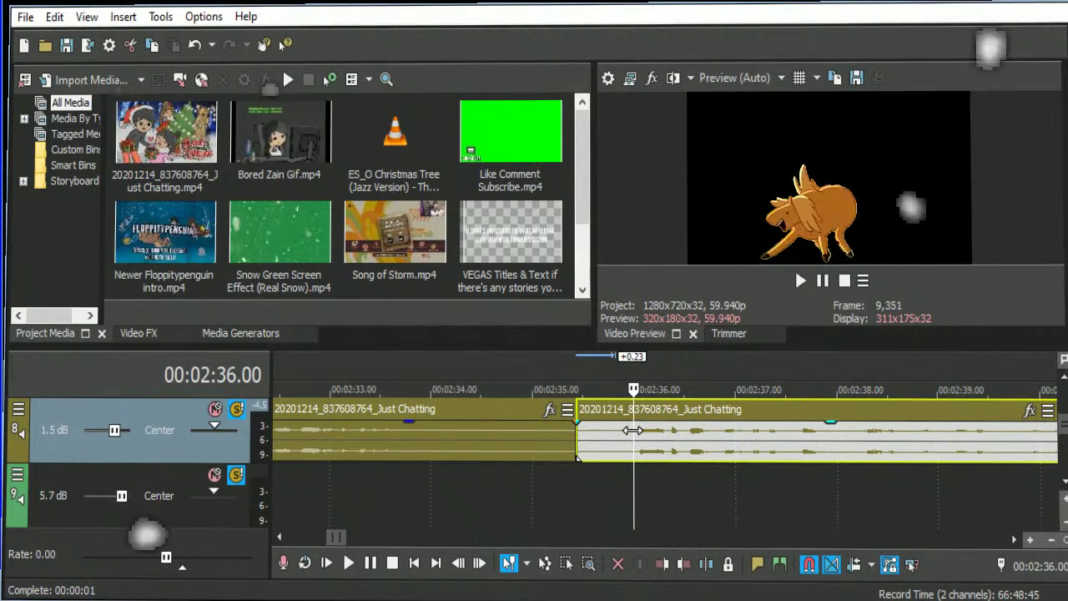
{"action": "key", "text": "space"}
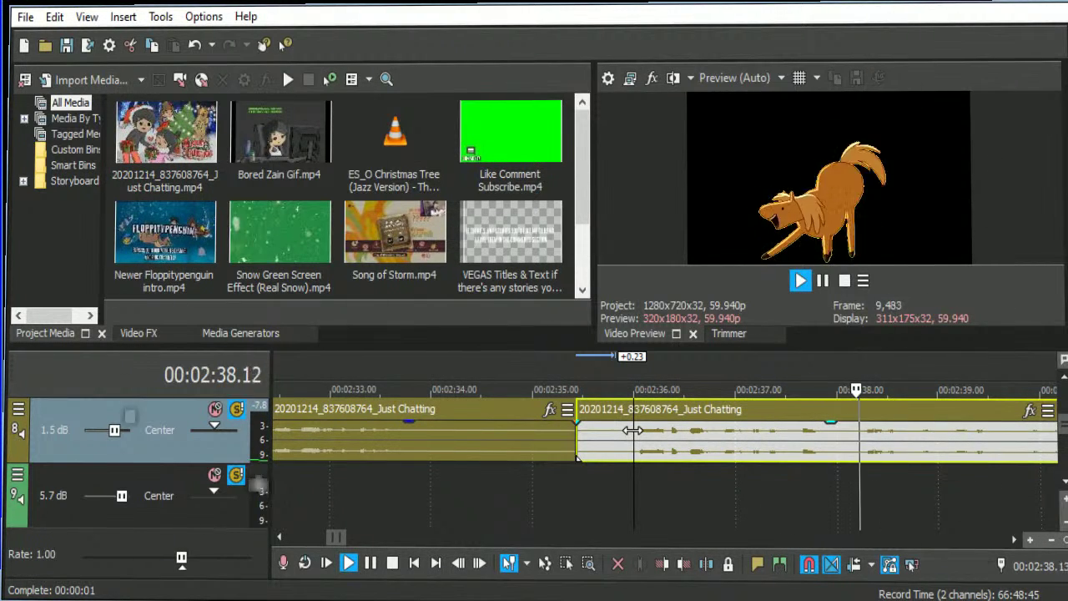
{"action": "scroll", "coordinate": [585, 468], "scroll_direction": "down", "scroll_amount": 3}
{"action": "left_click", "coordinate": [514, 434]}
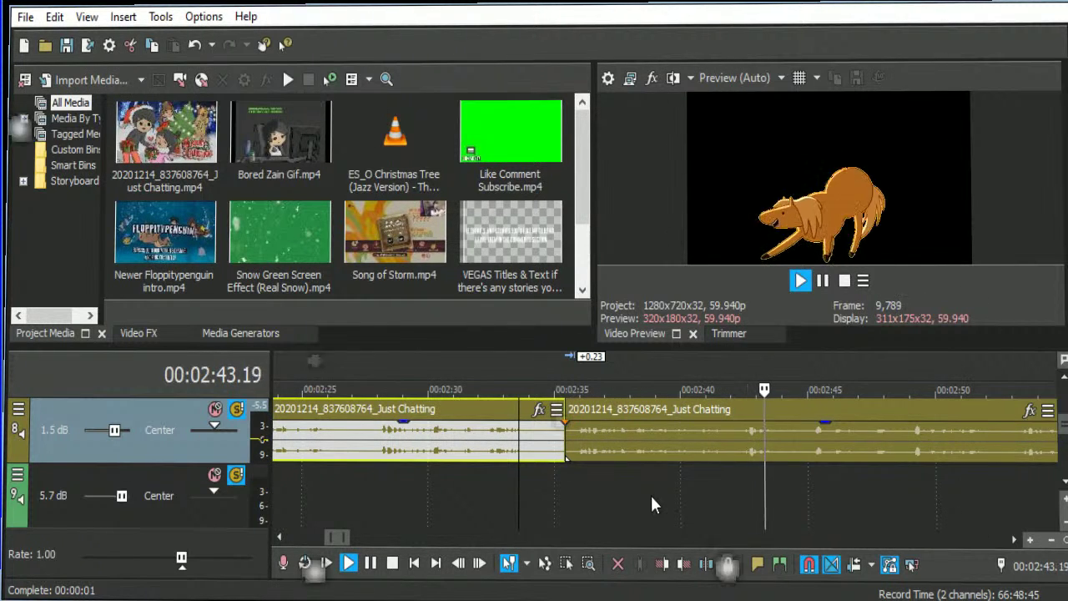
{"action": "left_click", "coordinate": [1015, 539]}
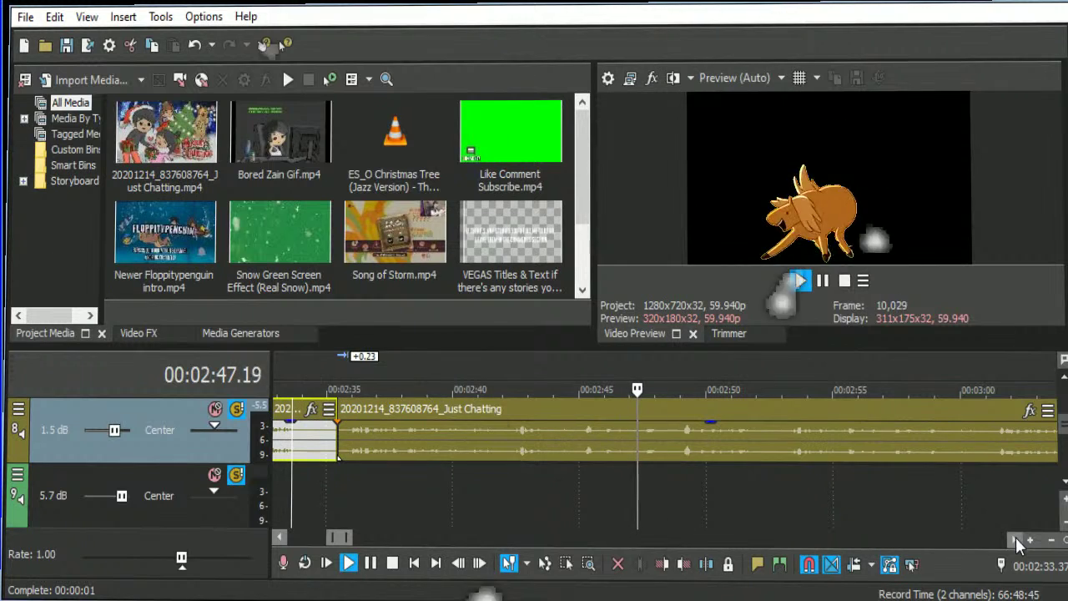
Split the audio at 00:02:45.16 and about 00:02:49, delete the section of 3 seconds 49 frames between them, and close the gap.
{"action": "left_click", "coordinate": [542, 434]}
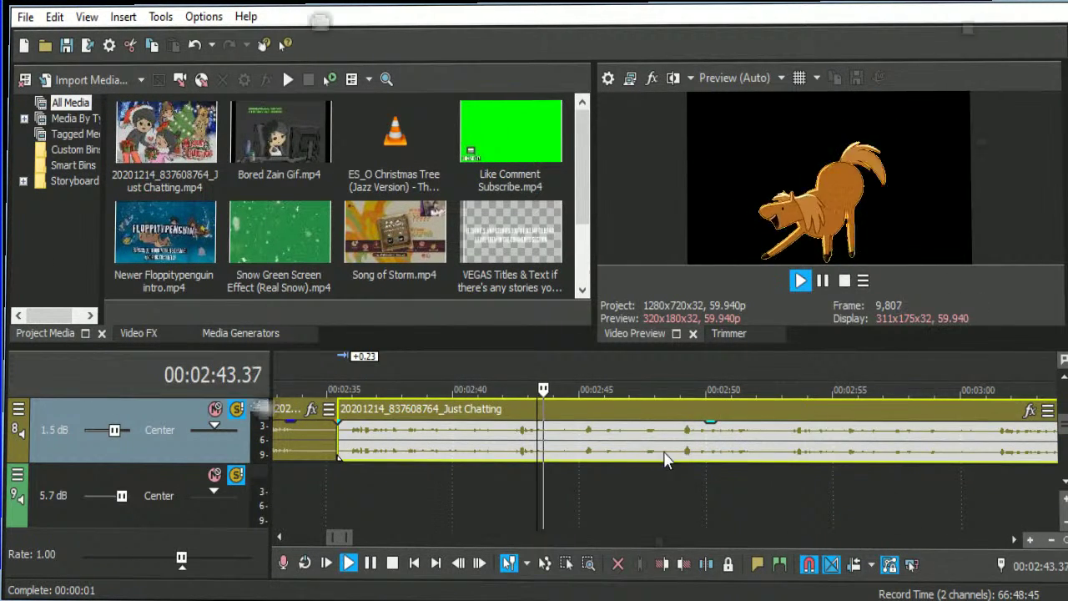
{"action": "scroll", "coordinate": [734, 463], "scroll_direction": "up", "scroll_amount": 3}
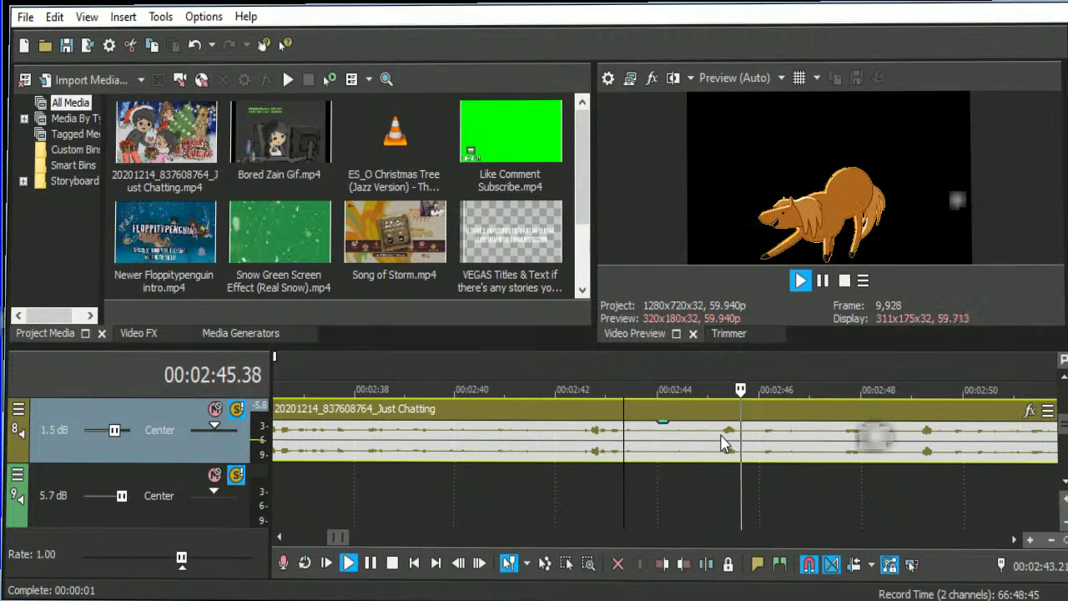
{"action": "key", "text": "space"}
{"action": "left_click", "coordinate": [721, 437]}
{"action": "key", "text": "s"}
{"action": "left_click", "coordinate": [916, 445]}
{"action": "key", "text": "s"}
{"action": "left_click", "coordinate": [844, 441]}
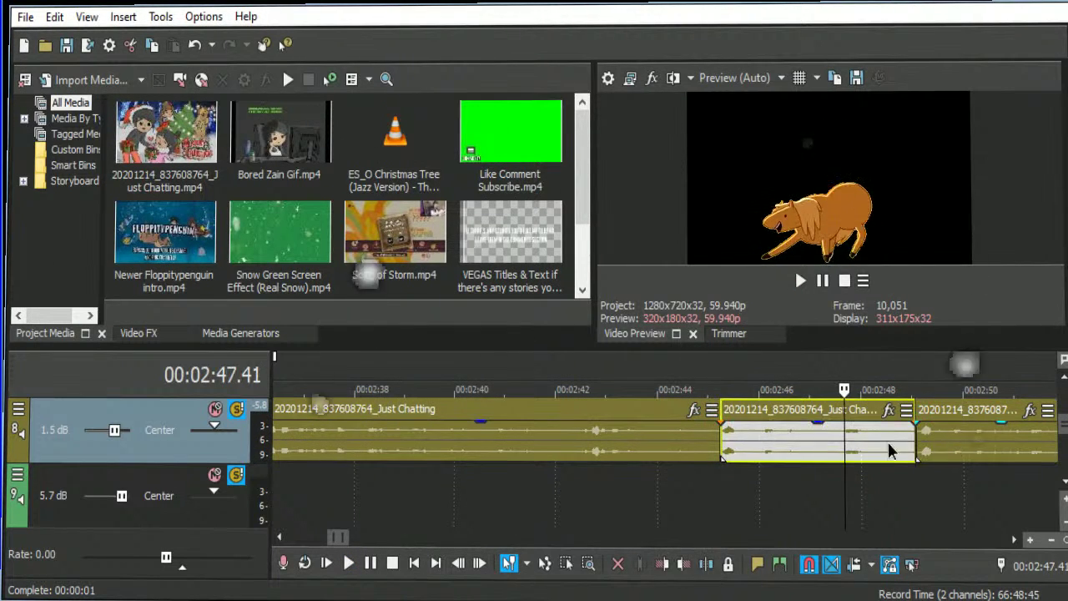
{"action": "key", "text": "Delete"}
{"action": "left_click_drag", "start_coordinate": [959, 441], "coordinate": [754, 441]}
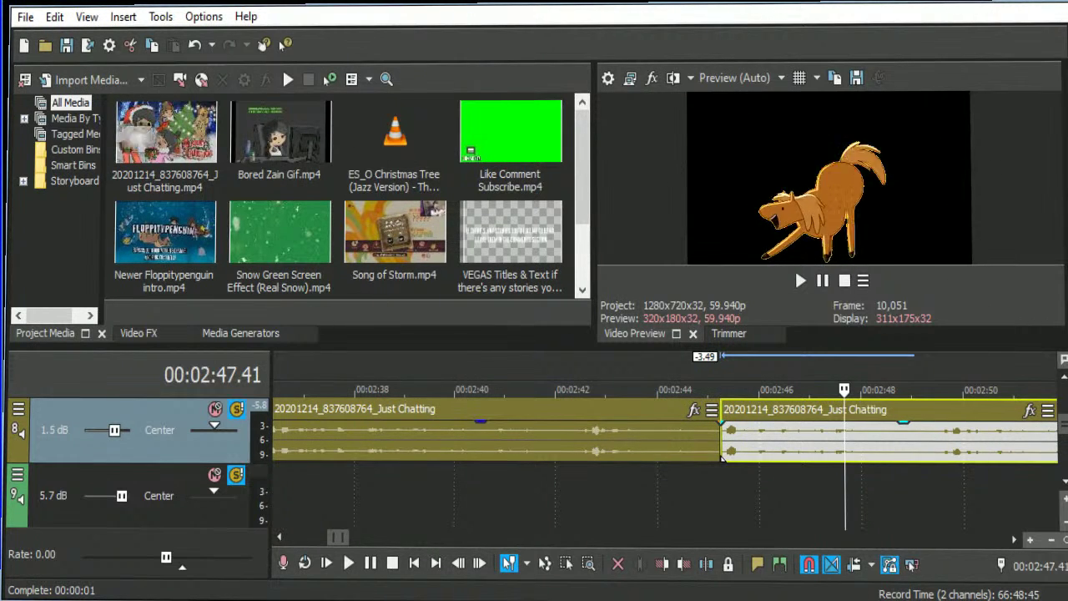
Replay the new join at 00:02:45.16, starting at the join itself and again from 00:02:42.25.
{"action": "left_click", "coordinate": [724, 426]}
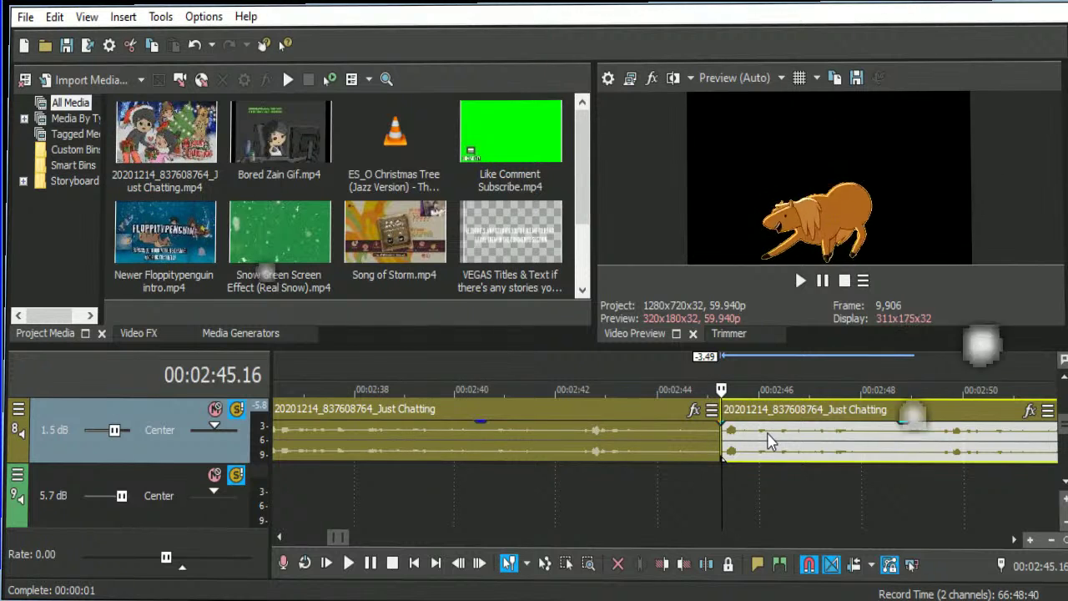
{"action": "key", "text": "space"}
{"action": "key", "text": "space"}
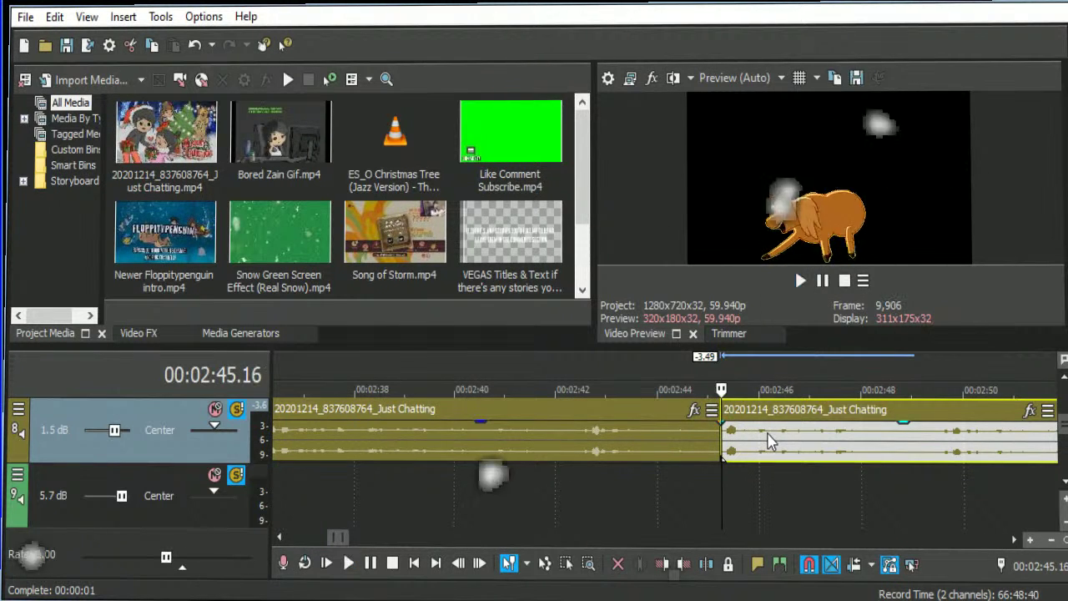
{"action": "left_click", "coordinate": [580, 434]}
{"action": "key", "text": "space"}
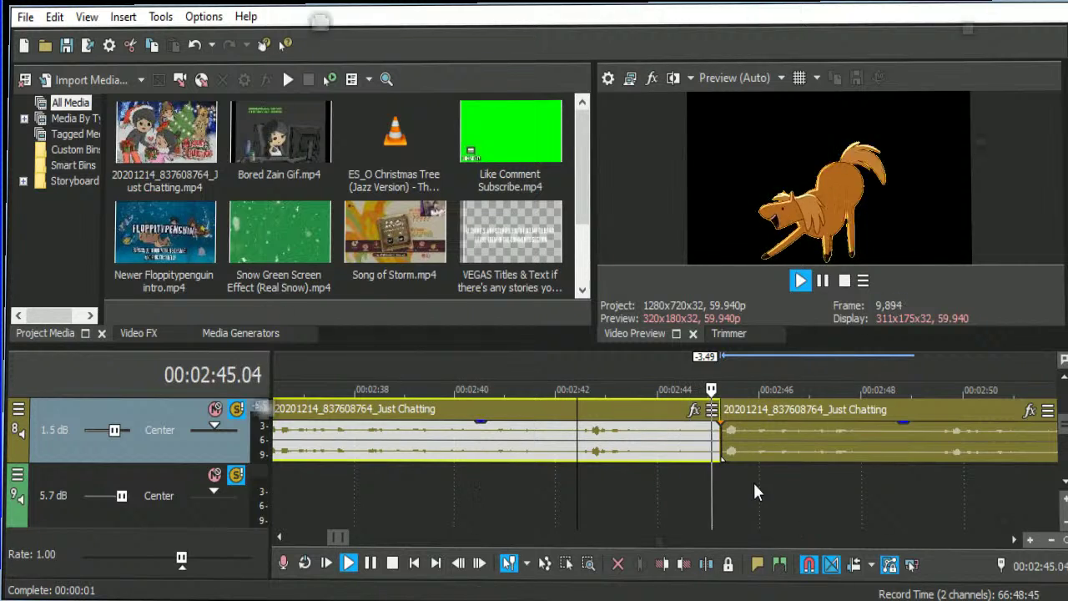
{"action": "scroll", "coordinate": [704, 464], "scroll_direction": "up", "scroll_amount": 5}
{"action": "key", "text": "space"}
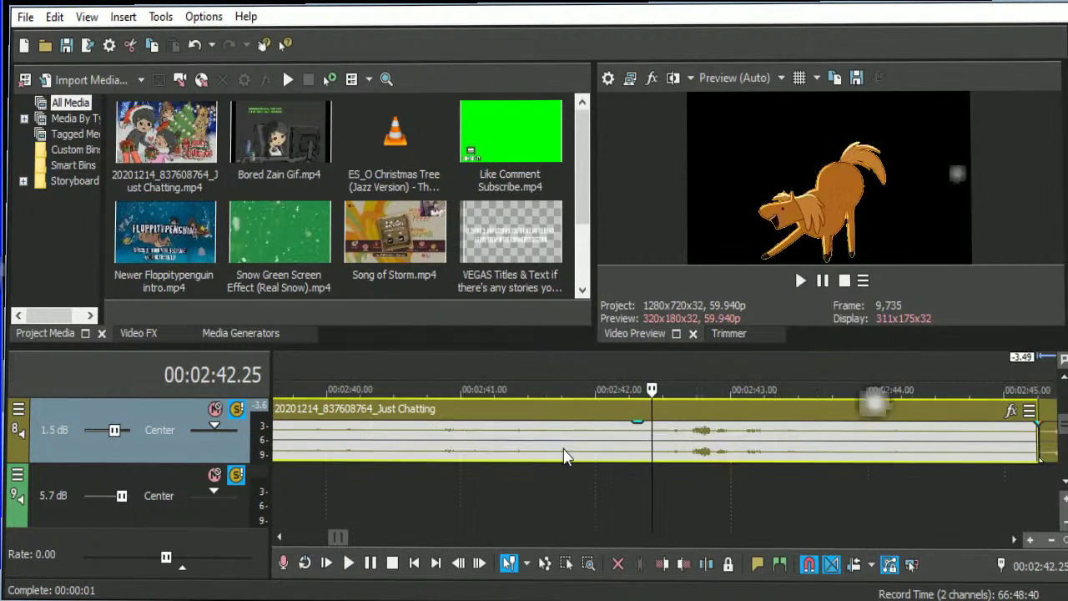
Split the audio at 00:02:45.03, delete the 12-frame piece before the join and pull the following clip back against the split.
{"action": "scroll", "coordinate": [668, 464], "scroll_direction": "down", "scroll_amount": 6}
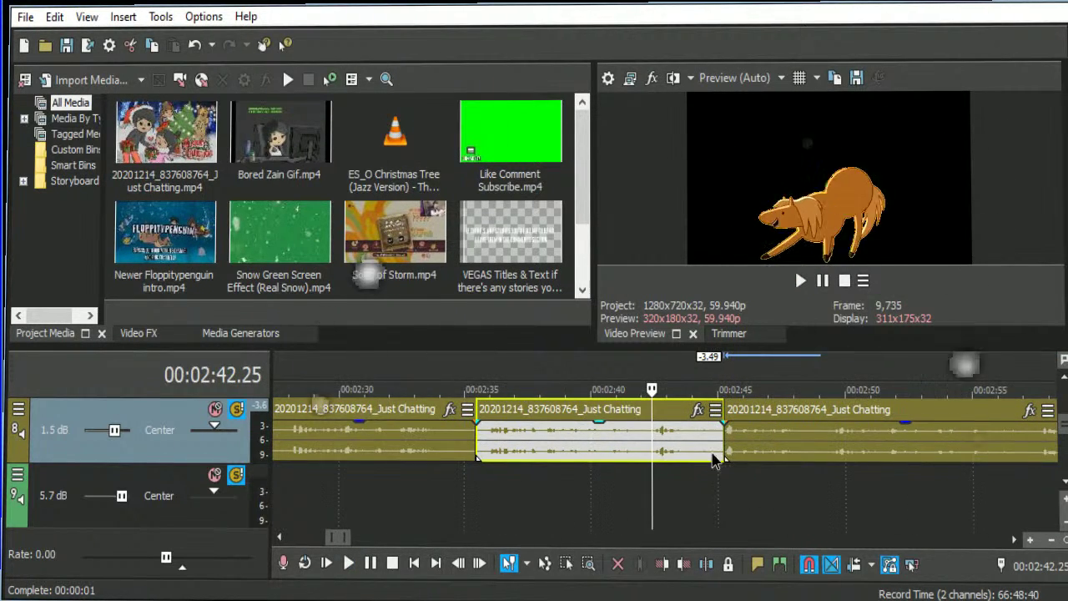
{"action": "left_click", "coordinate": [735, 450]}
{"action": "scroll", "coordinate": [813, 468], "scroll_direction": "up", "scroll_amount": 6}
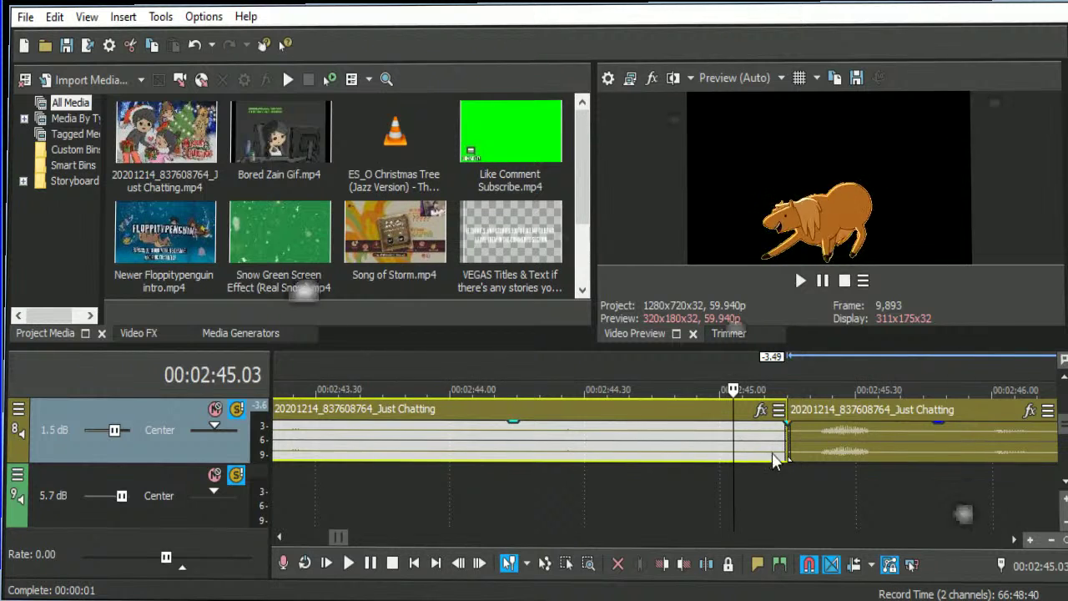
{"action": "key", "text": "s"}
{"action": "key", "text": "Delete"}
{"action": "left_click_drag", "start_coordinate": [819, 431], "coordinate": [782, 437]}
Replay the tightened join at 00:02:45.03, starting from about 00:02:43.
{"action": "scroll", "coordinate": [780, 450], "scroll_direction": "down", "scroll_amount": 6}
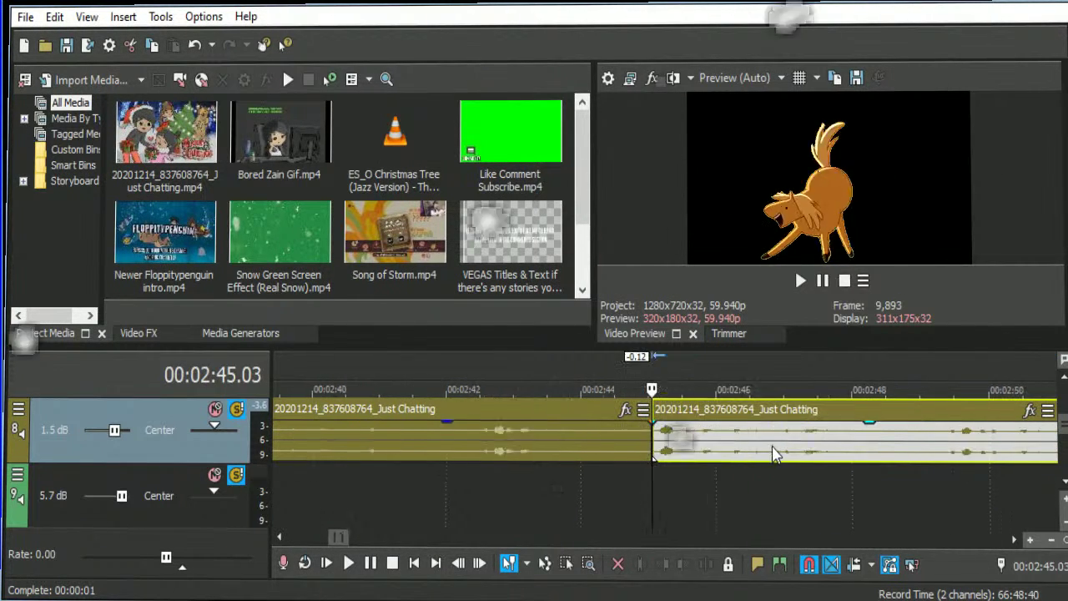
{"action": "left_click", "coordinate": [539, 431]}
{"action": "left_click", "coordinate": [558, 431]}
{"action": "key", "text": "space"}
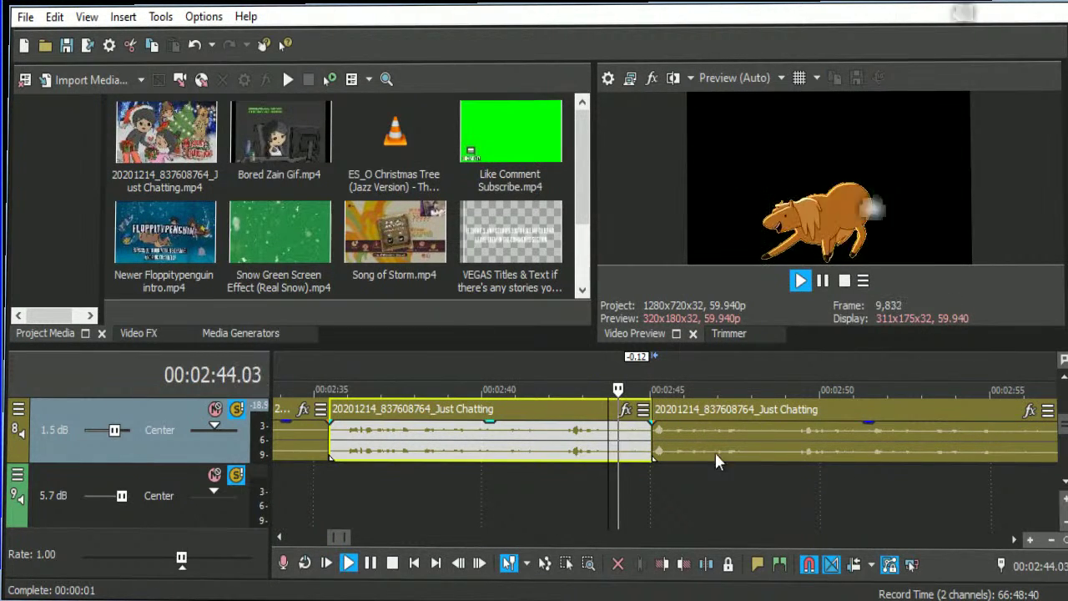
{"action": "left_click", "coordinate": [720, 450]}
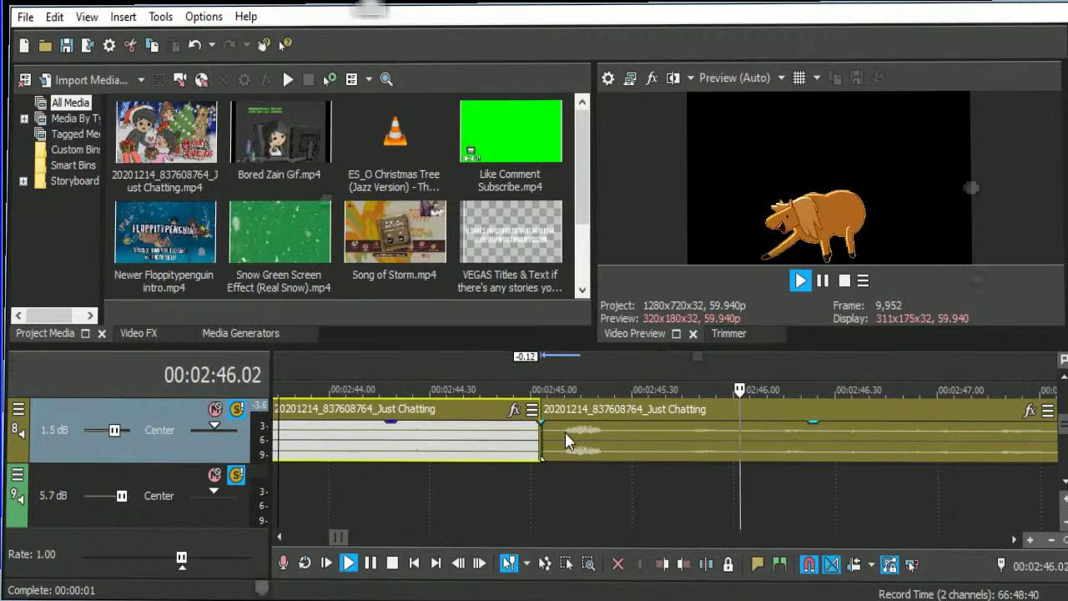
Shift the clip after the 00:02:45.03 join 31 frames later and extend its start back to meet the previous clip.
{"action": "key", "text": "space"}
{"action": "scroll", "coordinate": [654, 448], "scroll_direction": "up", "scroll_amount": 3}
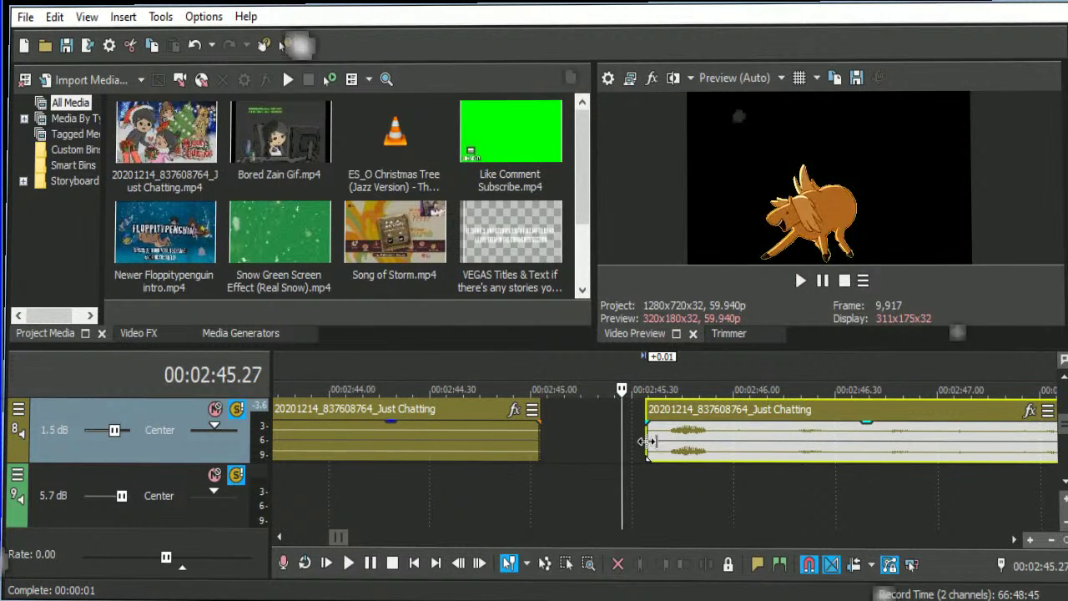
{"action": "left_click_drag", "start_coordinate": [648, 442], "coordinate": [542, 443]}
Play across the join, split at 00:02:45.18, delete the short silent piece after the join and close the gap.
{"action": "left_click", "coordinate": [389, 442]}
{"action": "key", "text": "space"}
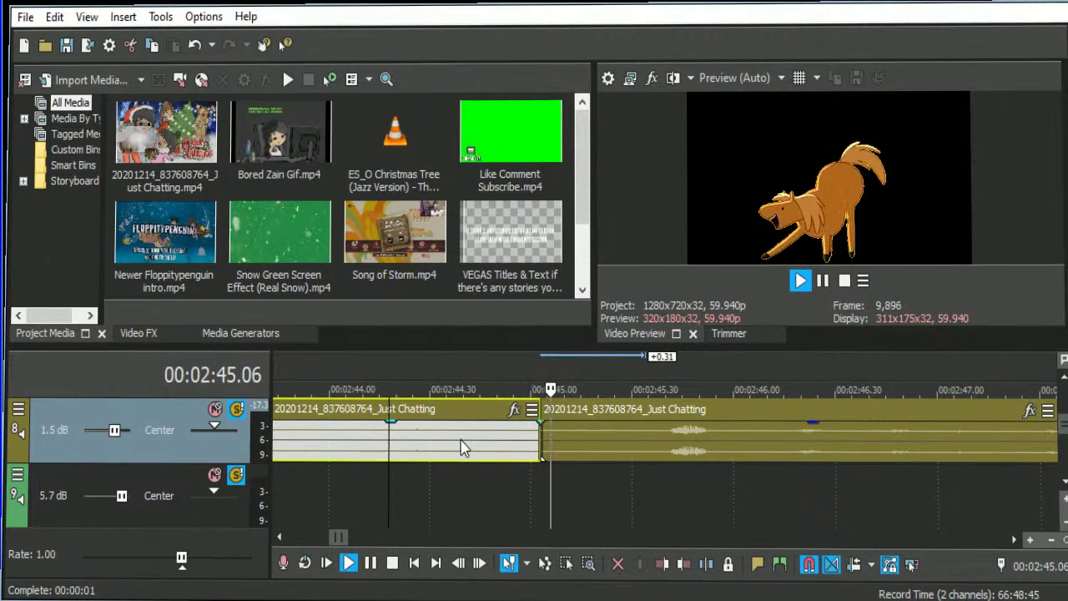
{"action": "key", "text": "space"}
{"action": "left_click", "coordinate": [592, 439]}
{"action": "key", "text": "s"}
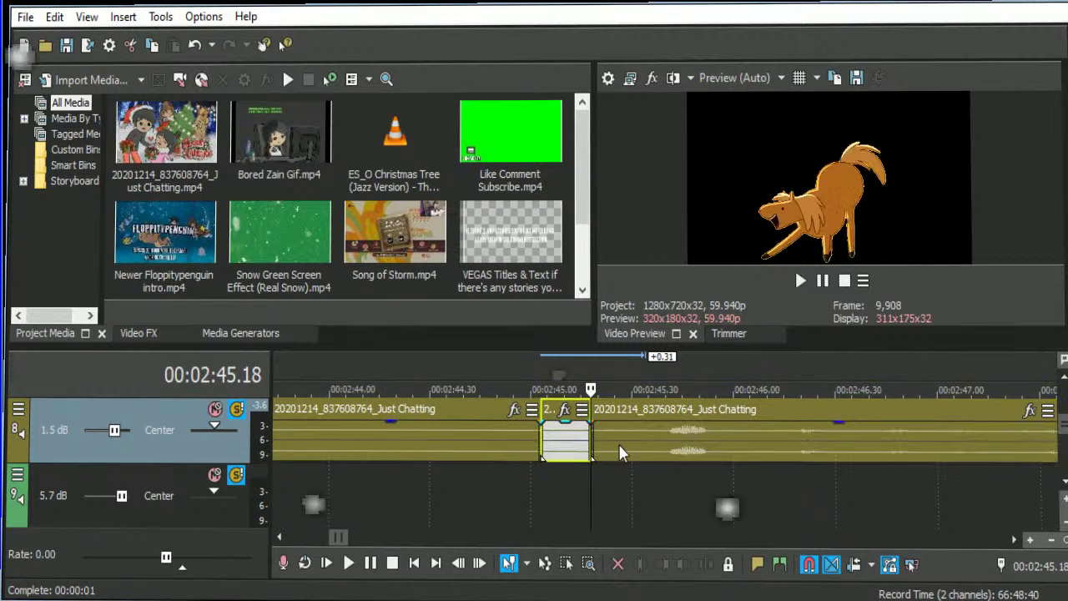
{"action": "key", "text": "Delete"}
{"action": "left_click_drag", "start_coordinate": [618, 444], "coordinate": [570, 444]}
Replay the audio across the shortened 00:02:45.03 join, from about 00:02:44 until about 00:02:48.
{"action": "left_click", "coordinate": [382, 455]}
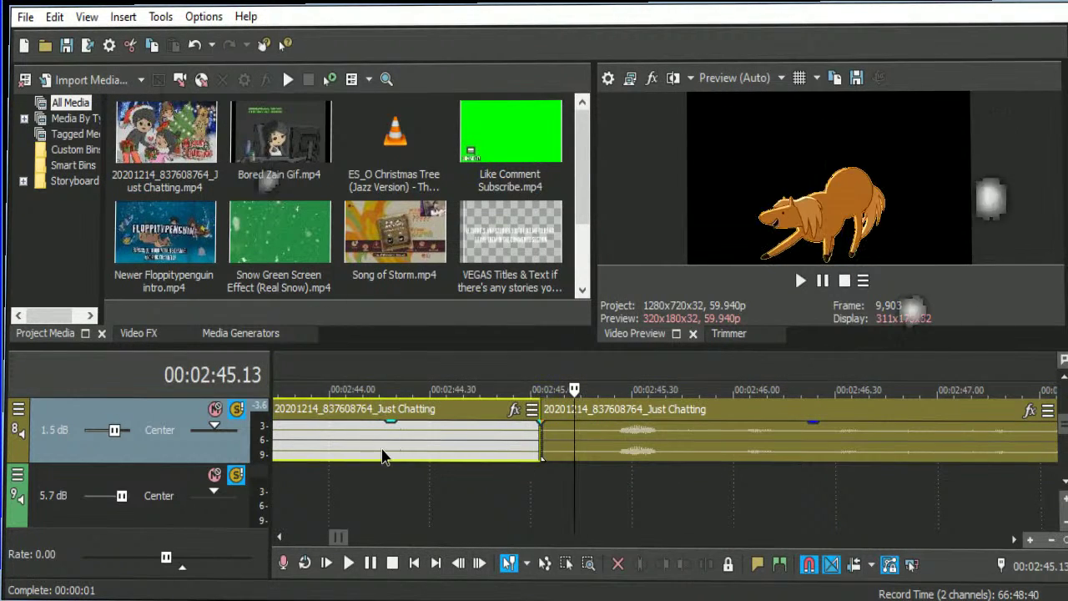
{"action": "left_click_drag", "start_coordinate": [382, 454], "coordinate": [371, 457]}
{"action": "key", "text": "space"}
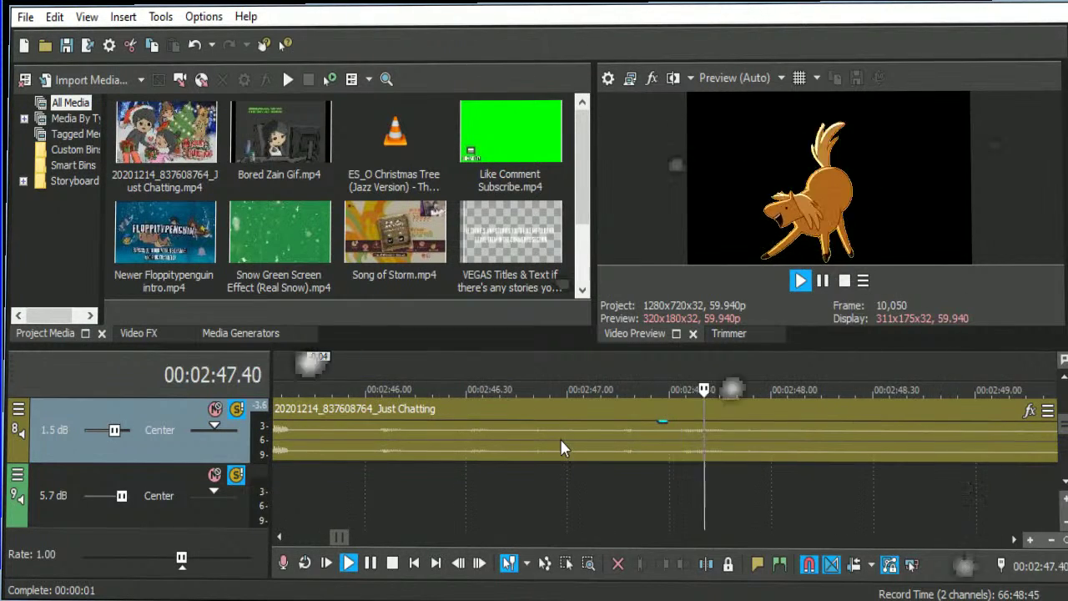
{"action": "scroll", "coordinate": [560, 439], "scroll_direction": "down", "scroll_amount": 3}
{"action": "left_click", "coordinate": [682, 456]}
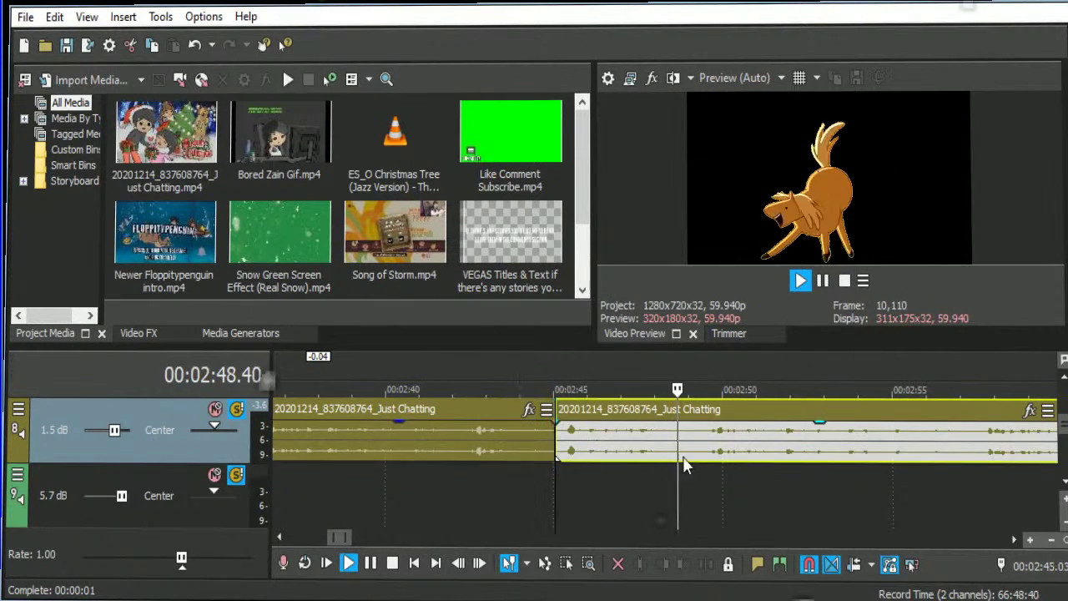
Split the clip shortly after its start at 00:02:45.03, delete the 11-frame silent piece and close the gap.
{"action": "key", "text": "space"}
{"action": "scroll", "coordinate": [682, 456], "scroll_direction": "up", "scroll_amount": 3}
{"action": "left_click_drag", "start_coordinate": [656, 434], "coordinate": [703, 434]}
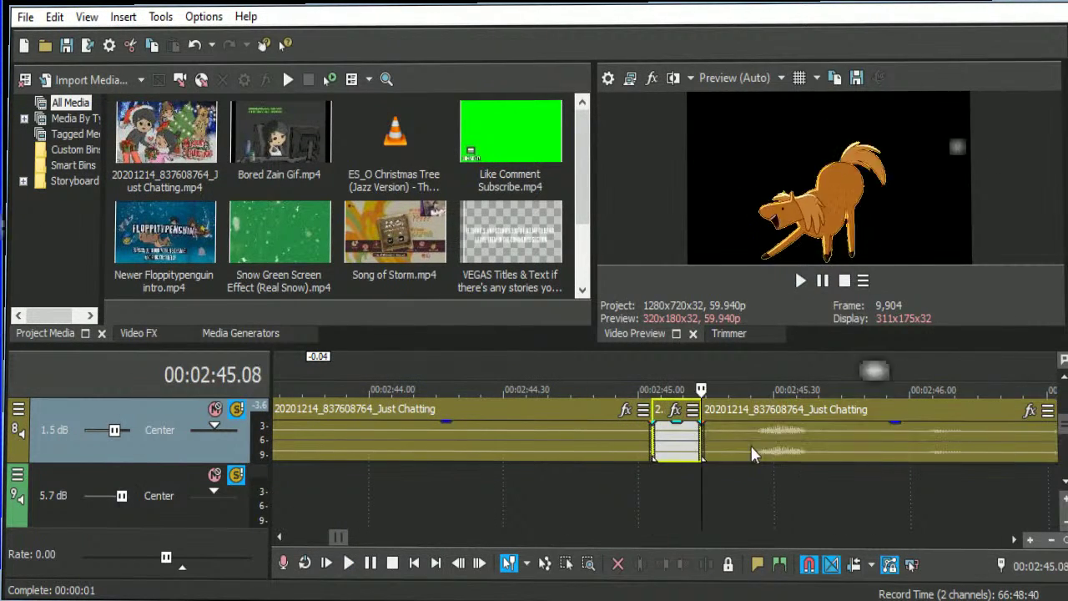
Replay the 00:02:45.03 join from shortly before 00:02:44 and stop at about 00:02:49.
{"action": "left_click", "coordinate": [308, 443]}
{"action": "key", "text": "space"}
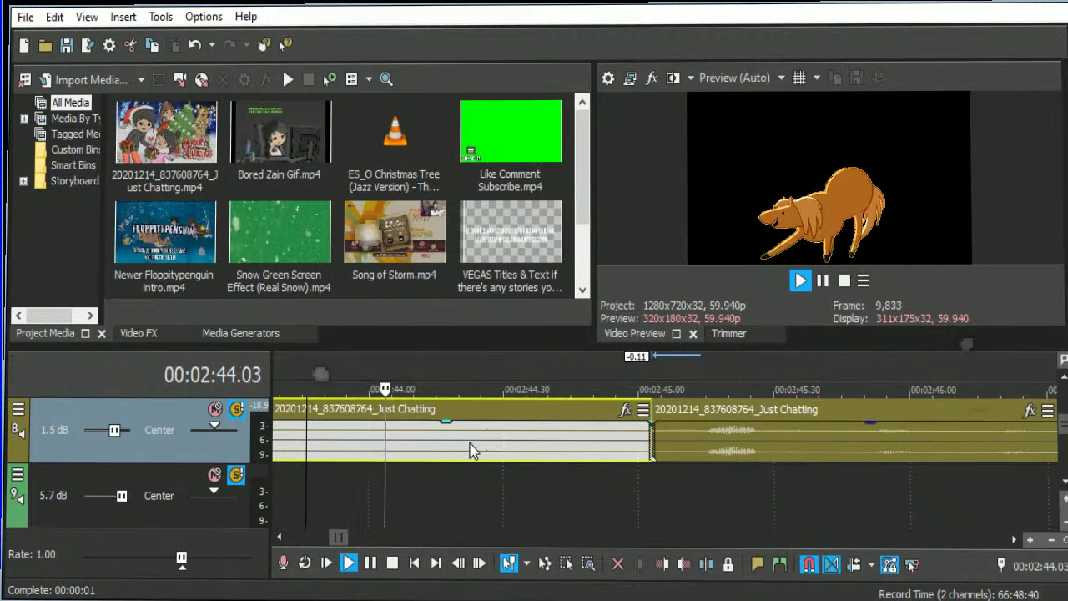
{"action": "scroll", "coordinate": [763, 483], "scroll_direction": "down", "scroll_amount": 5}
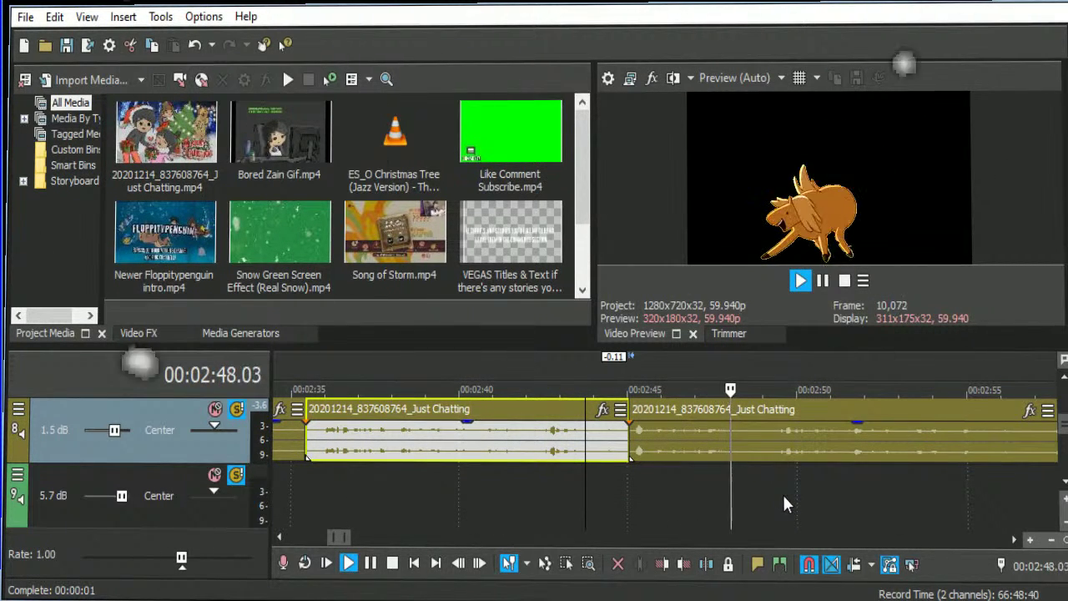
{"action": "key", "text": "space"}
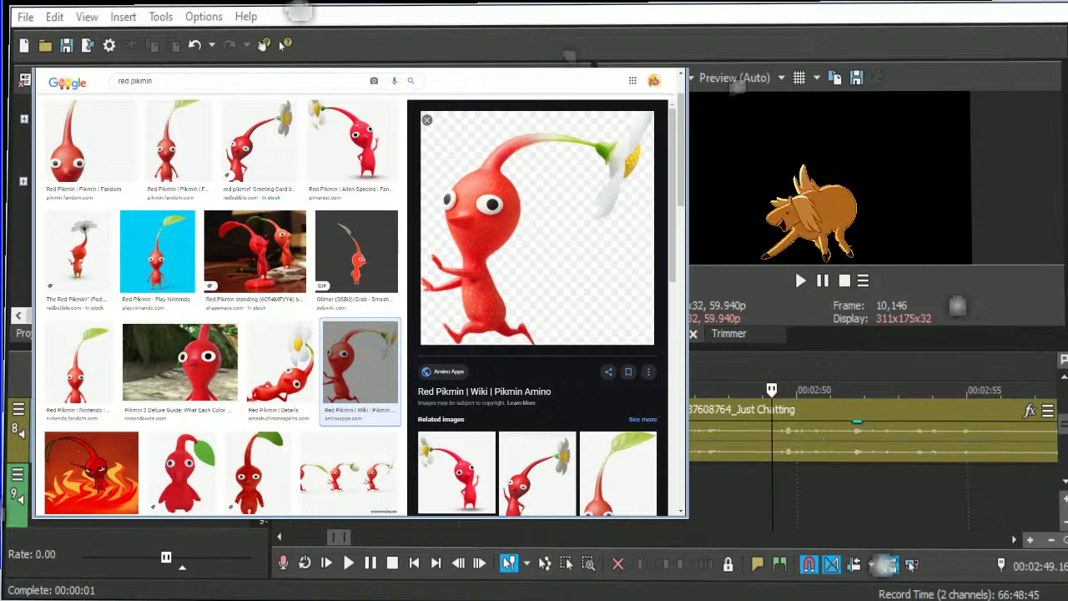
Switch to Google Images, search for yellow pikmin, open the first image, browse the results and return to the red pikmin search.
{"action": "left_click", "coordinate": [216, 83]}
{"action": "type", "text": "yellow"}
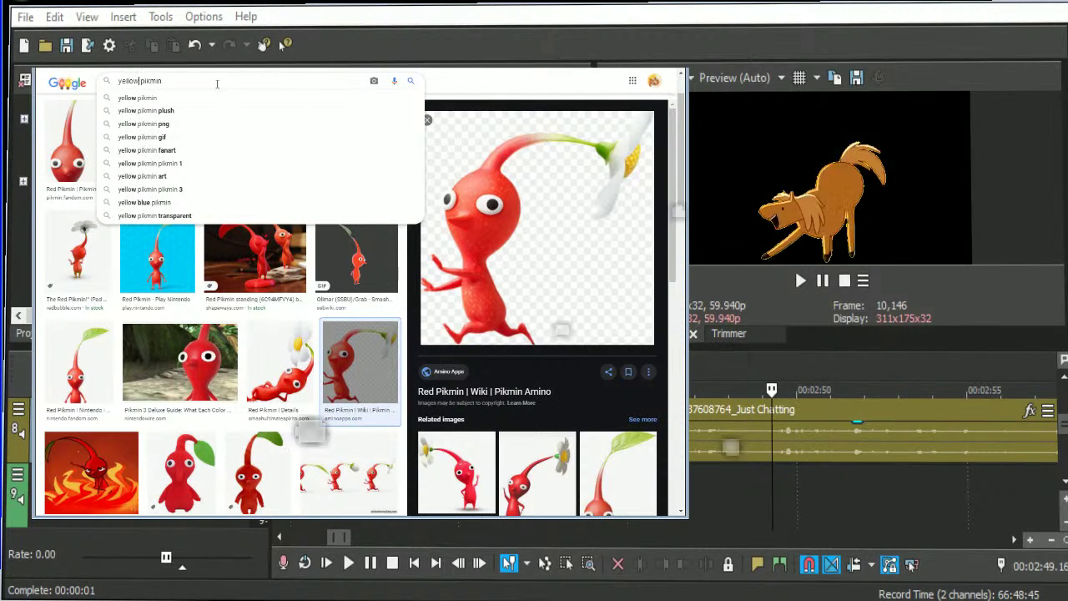
{"action": "key", "text": "Return"}
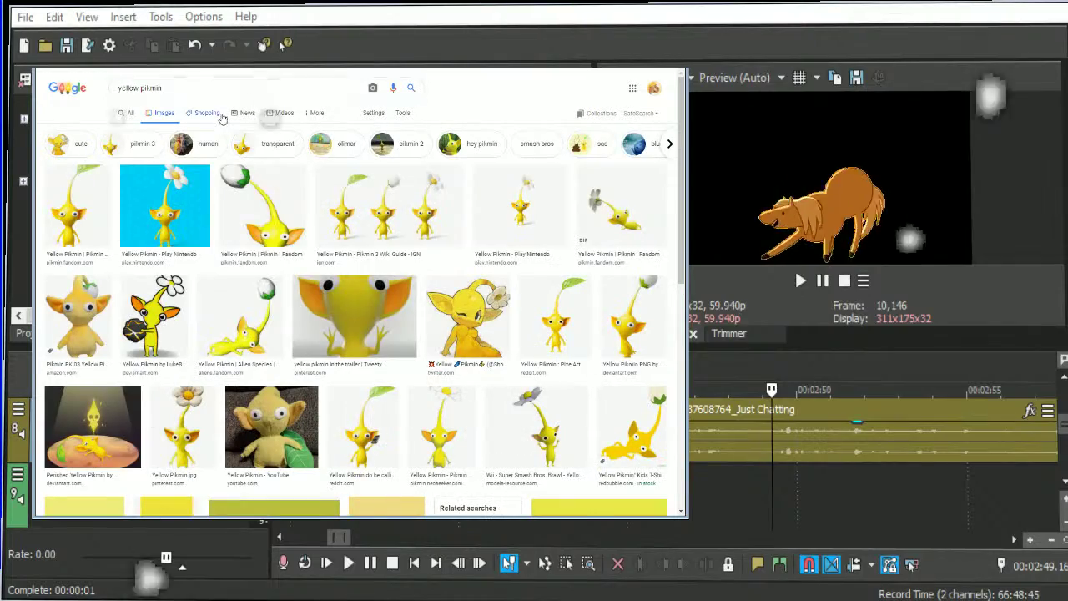
{"action": "left_click", "coordinate": [96, 209]}
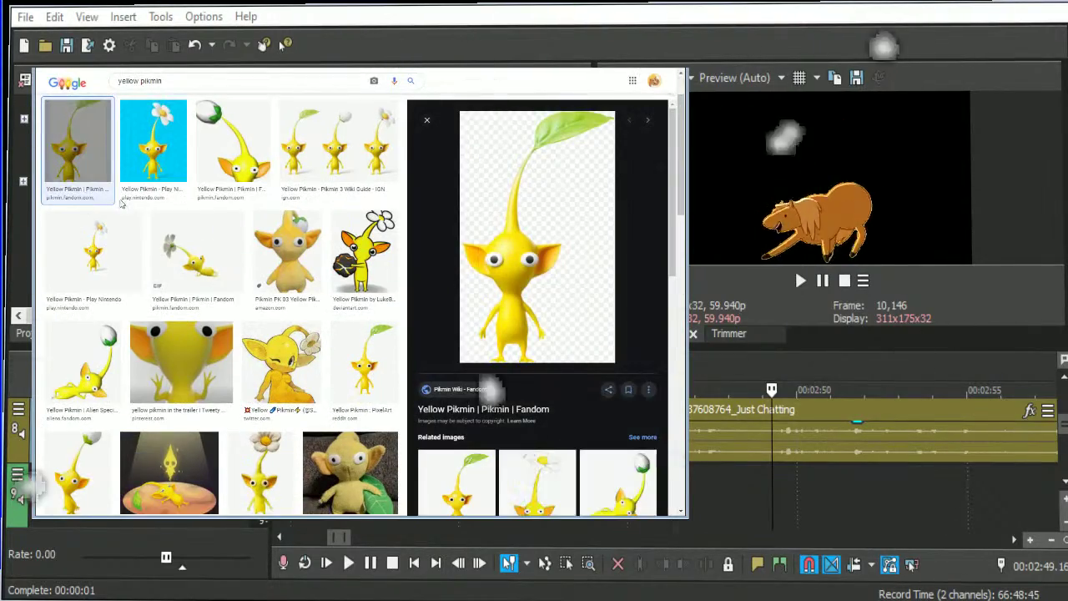
{"action": "scroll", "coordinate": [256, 231], "scroll_direction": "down", "scroll_amount": 5}
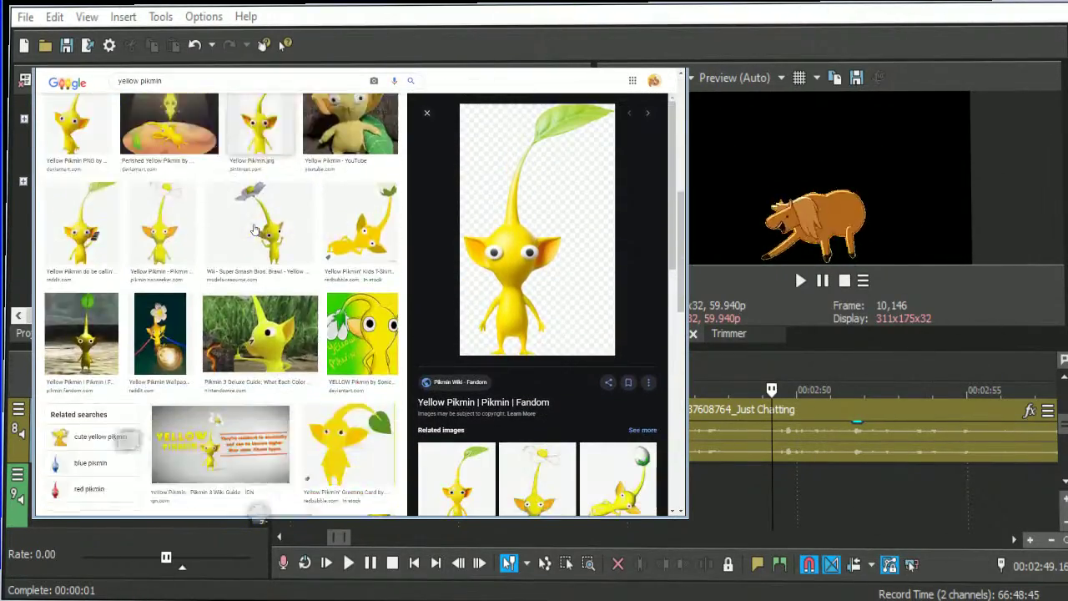
{"action": "key", "text": "alt+Left"}
{"action": "key", "text": "alt+Left"}
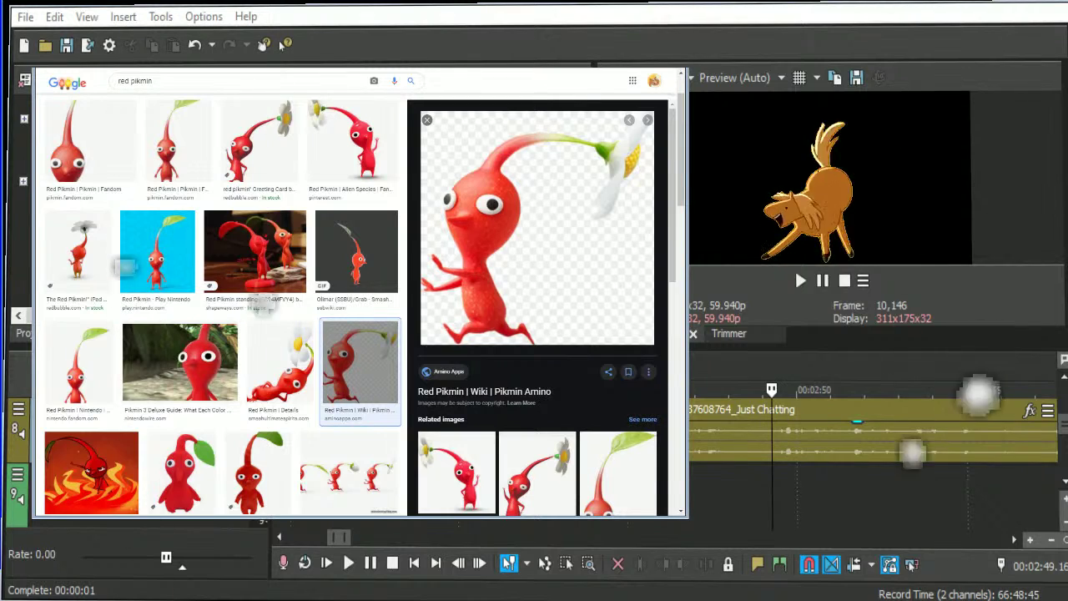
Return to the video editor and play the audio from the 00:02:45.03 join until about 00:03:05.
{"action": "key", "text": "ctrl+Tab"}
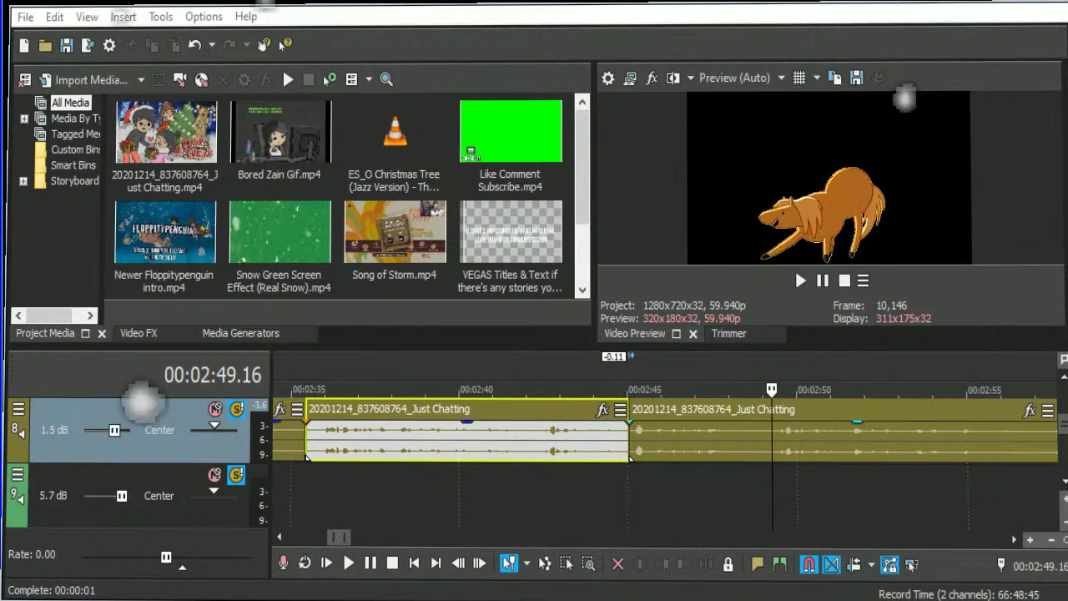
{"action": "left_click", "coordinate": [632, 453]}
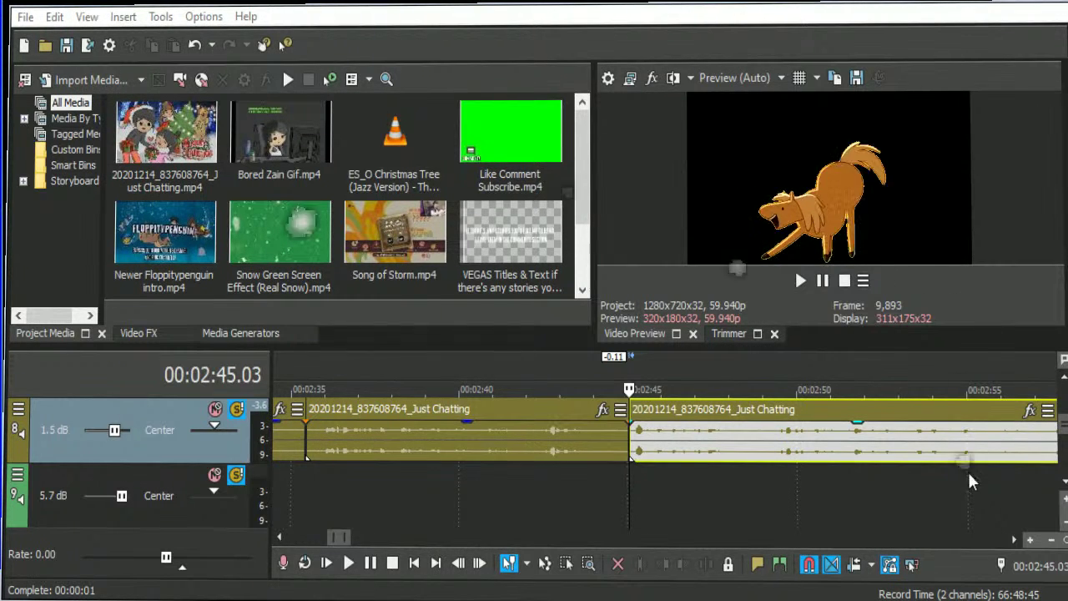
{"action": "scroll", "coordinate": [722, 493], "scroll_direction": "down", "scroll_amount": 5}
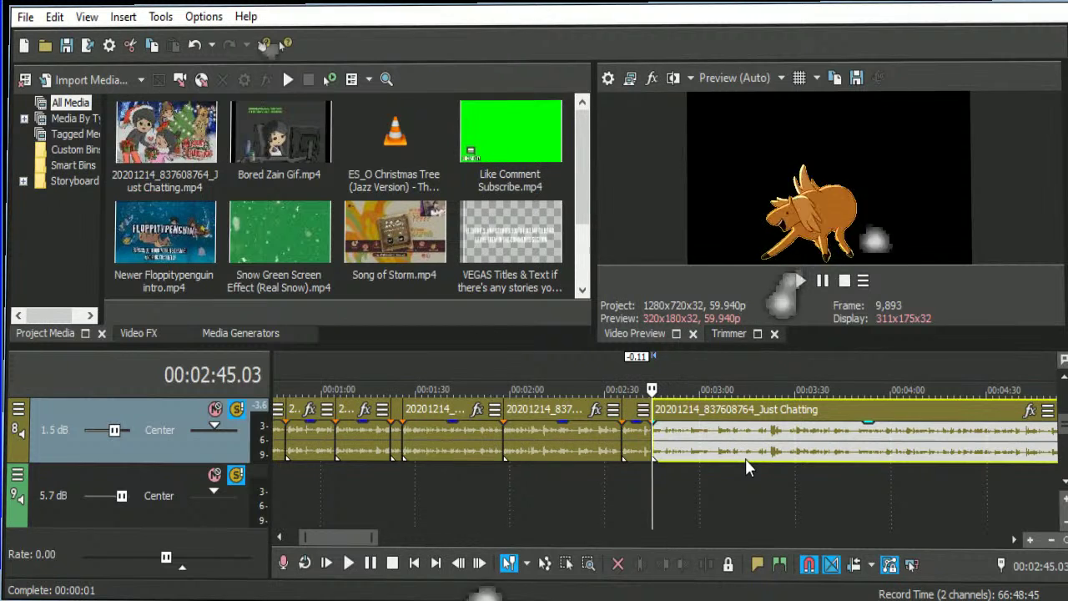
{"action": "left_click", "coordinate": [635, 442]}
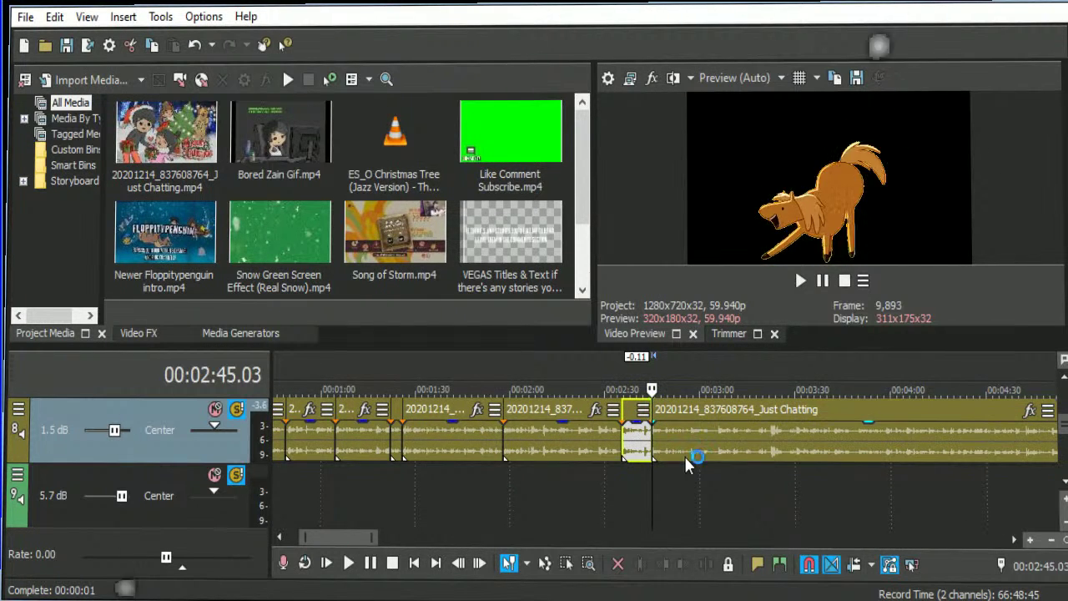
{"action": "scroll", "coordinate": [701, 458], "scroll_direction": "up", "scroll_amount": 4}
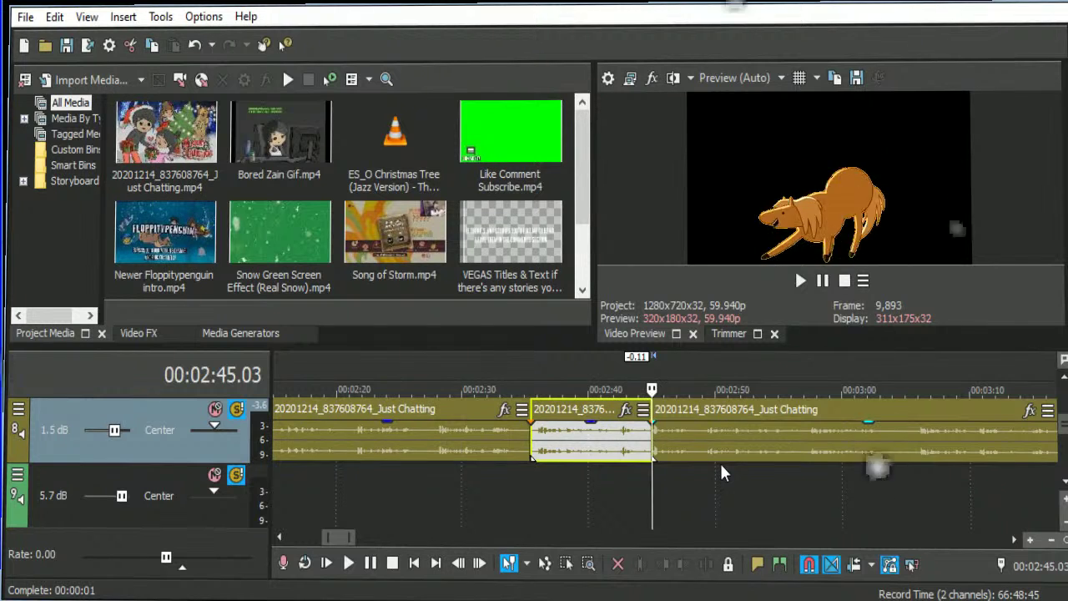
{"action": "scroll", "coordinate": [783, 484], "scroll_direction": "up", "scroll_amount": 2}
{"action": "key", "text": "space"}
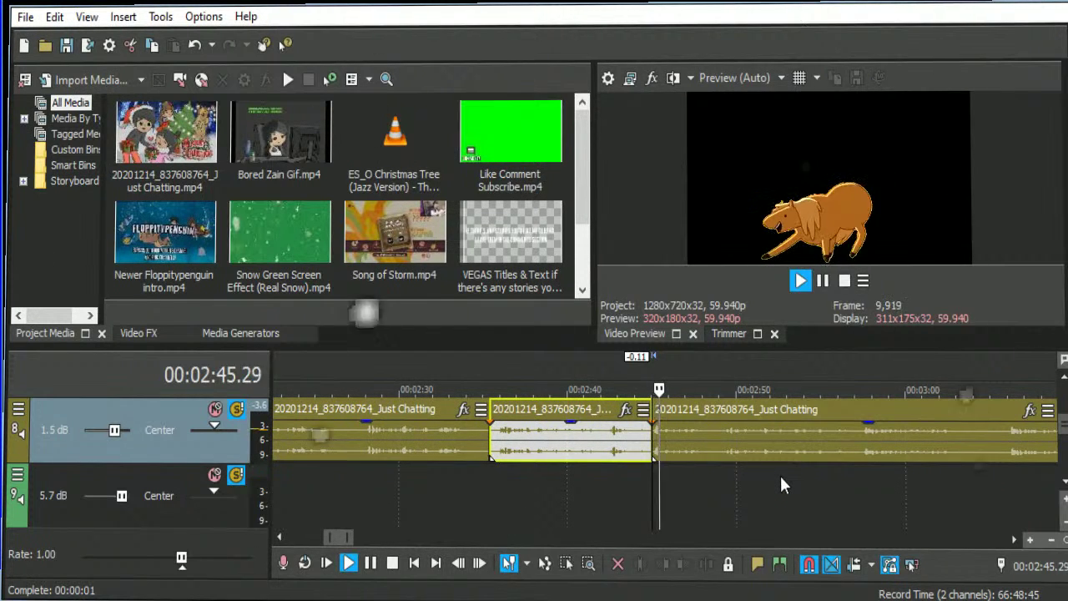
{"action": "left_click", "coordinate": [725, 450]}
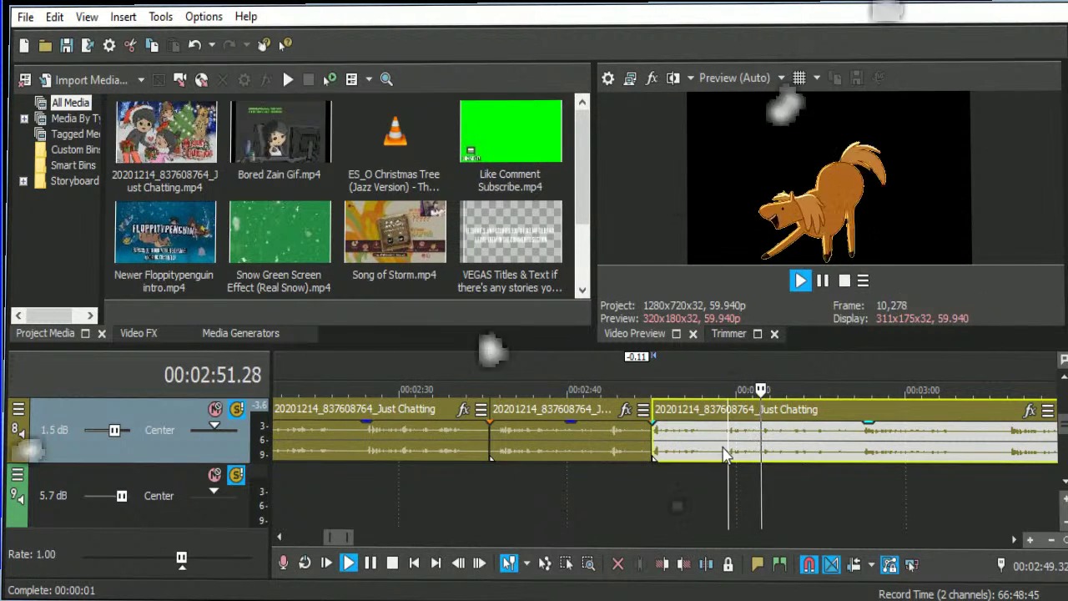
{"action": "left_click", "coordinate": [1015, 540]}
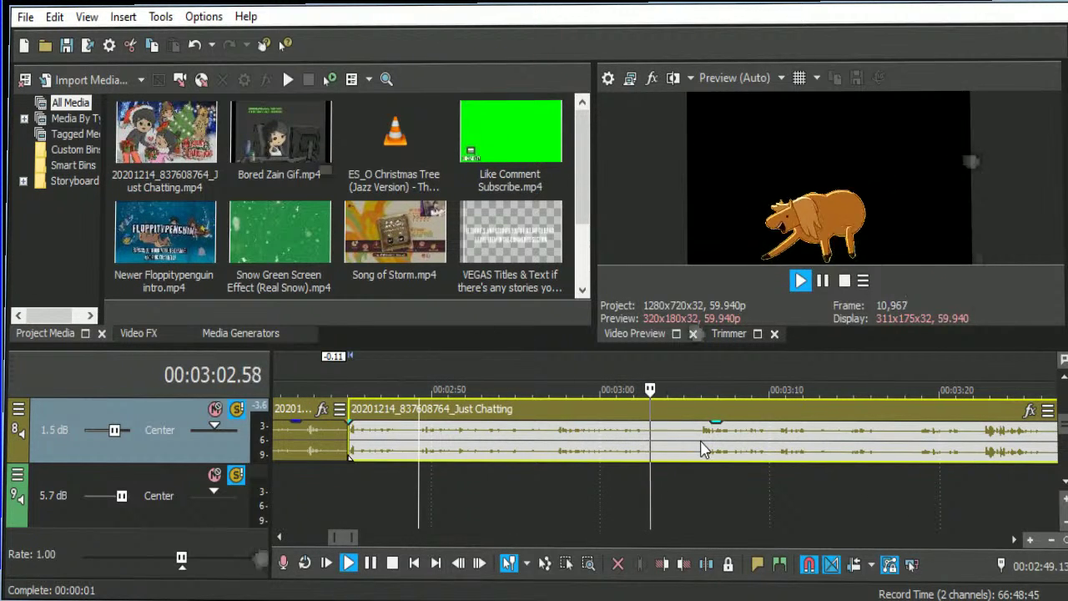
Split the audio clip at 00:03:05.57 and 00:02:57.31, delete the piece between the splits and close the gap.
{"action": "left_click", "coordinate": [694, 450]}
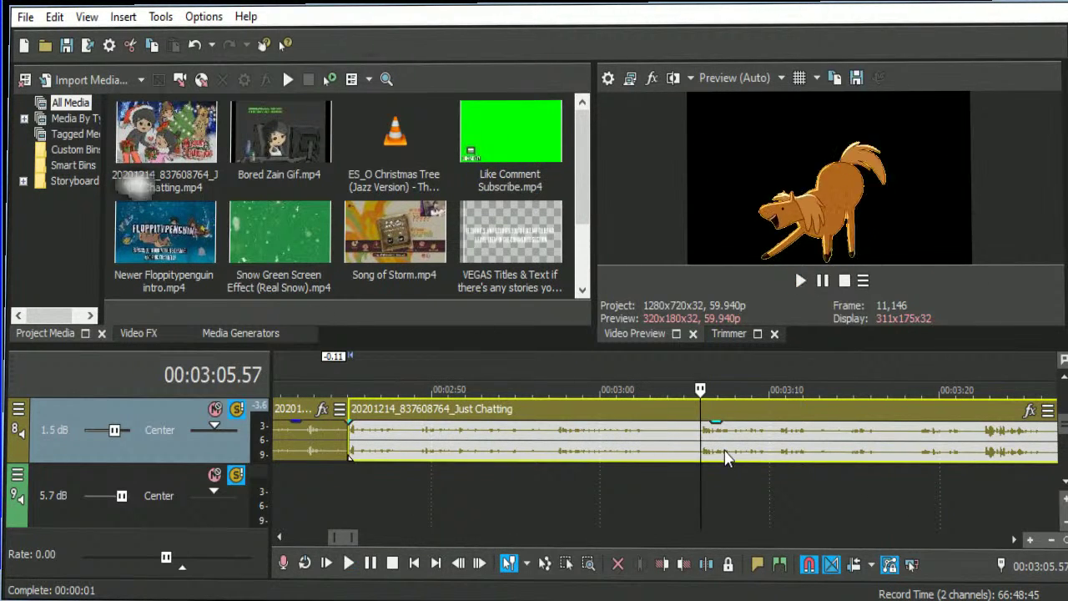
{"action": "key", "text": "s"}
{"action": "left_click", "coordinate": [556, 441]}
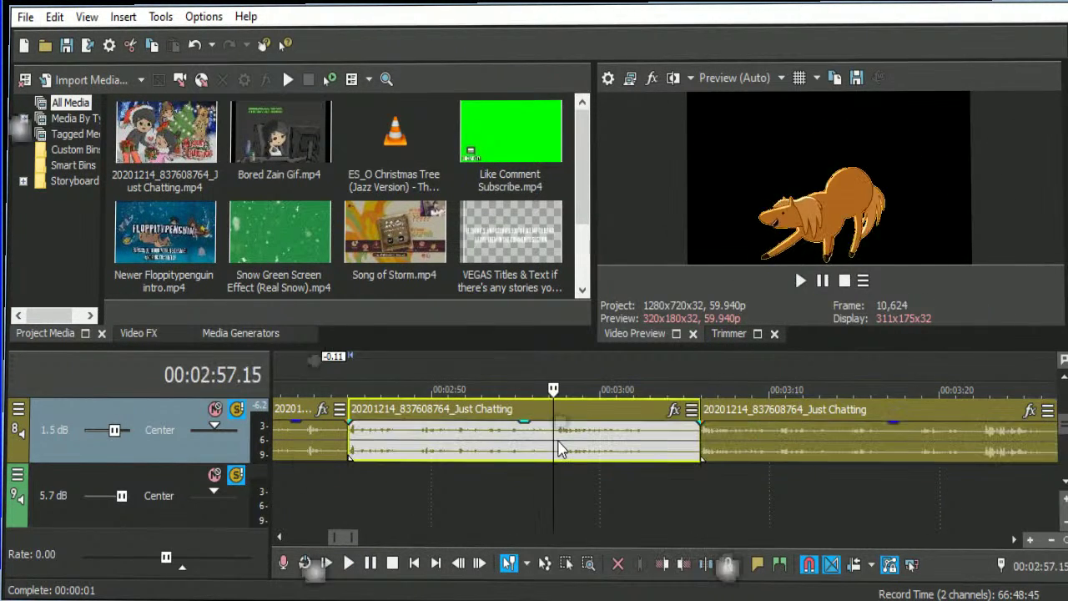
{"action": "key", "text": "space"}
{"action": "scroll", "coordinate": [639, 471], "scroll_direction": "up", "scroll_amount": 8}
{"action": "left_click", "coordinate": [707, 448]}
{"action": "key", "text": "s"}
{"action": "scroll", "coordinate": [726, 453], "scroll_direction": "down", "scroll_amount": 6}
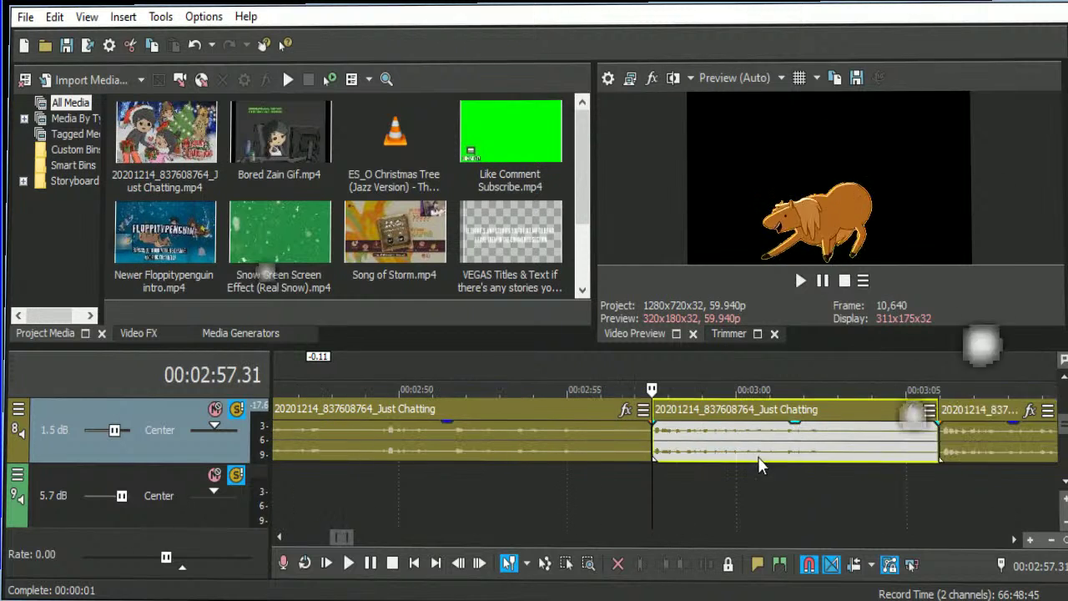
{"action": "key", "text": "Delete"}
{"action": "left_click_drag", "start_coordinate": [988, 439], "coordinate": [699, 438]}
Play across the new 00:02:57.31 join from about 00:02:55 and stop at about 00:03:01.
{"action": "left_click", "coordinate": [585, 438]}
{"action": "key", "text": "space"}
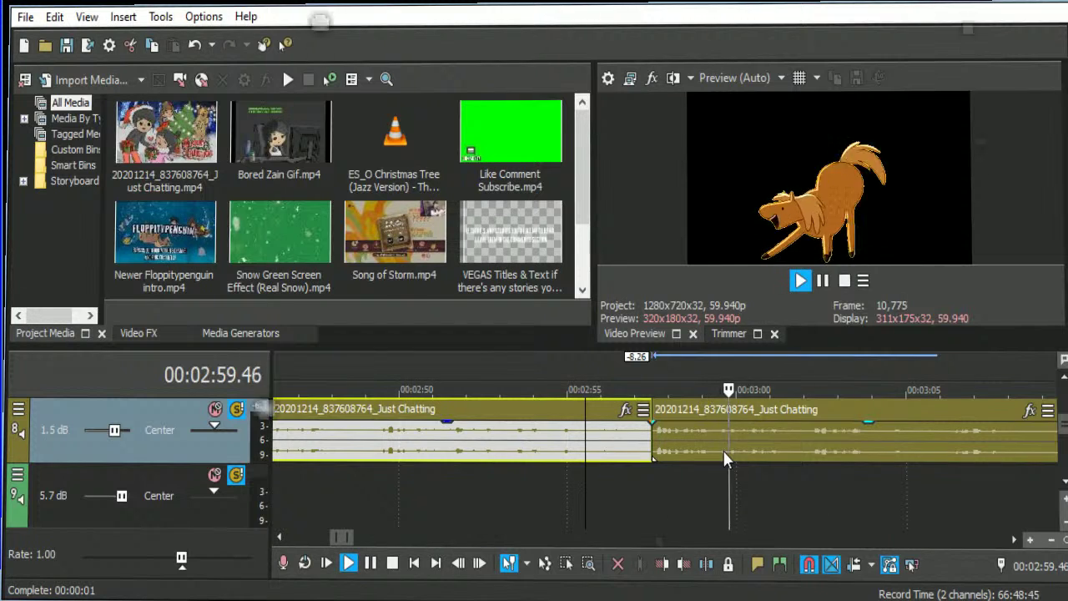
{"action": "key", "text": "Return"}
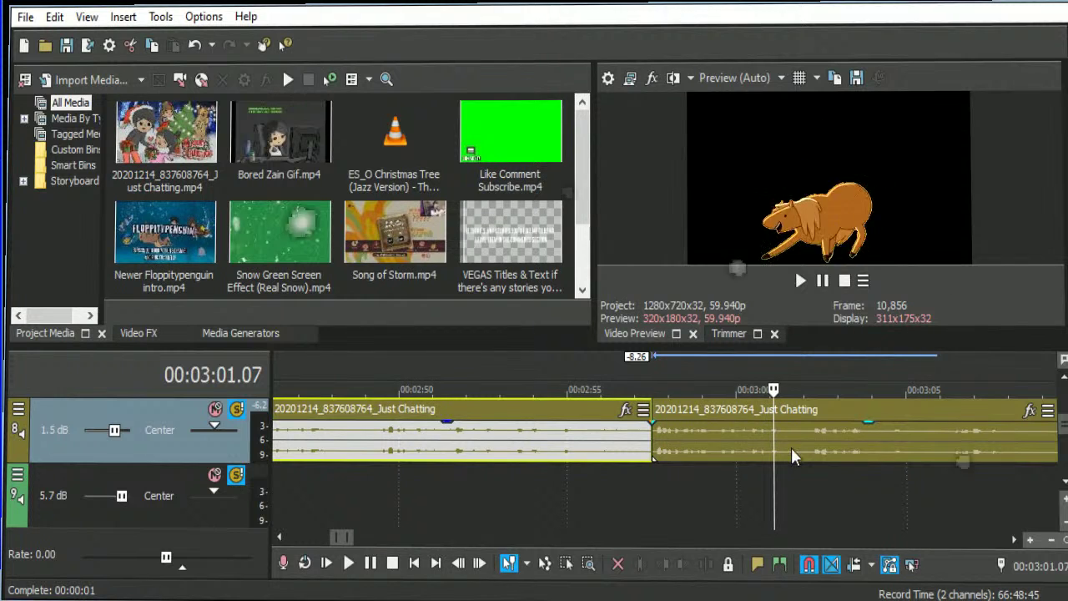
Replay the 00:02:57.31 join from just before it and stop at 00:02:59.29.
{"action": "left_click", "coordinate": [765, 435]}
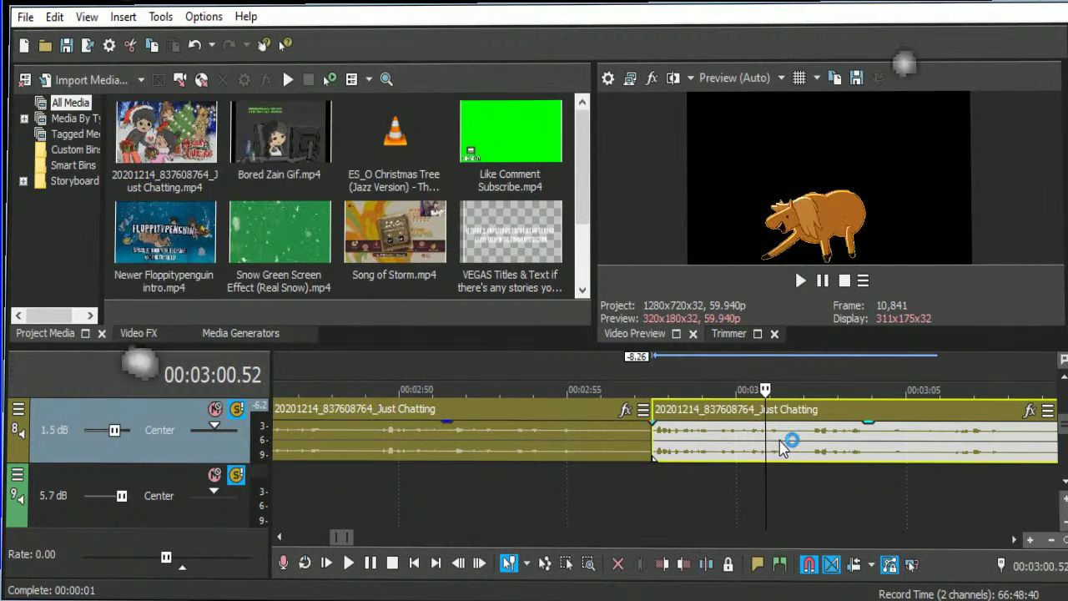
{"action": "left_click", "coordinate": [637, 440]}
{"action": "scroll", "coordinate": [637, 439], "scroll_direction": "up", "scroll_amount": 4}
{"action": "scroll", "coordinate": [770, 458], "scroll_direction": "down", "scroll_amount": 5}
{"action": "key", "text": "space"}
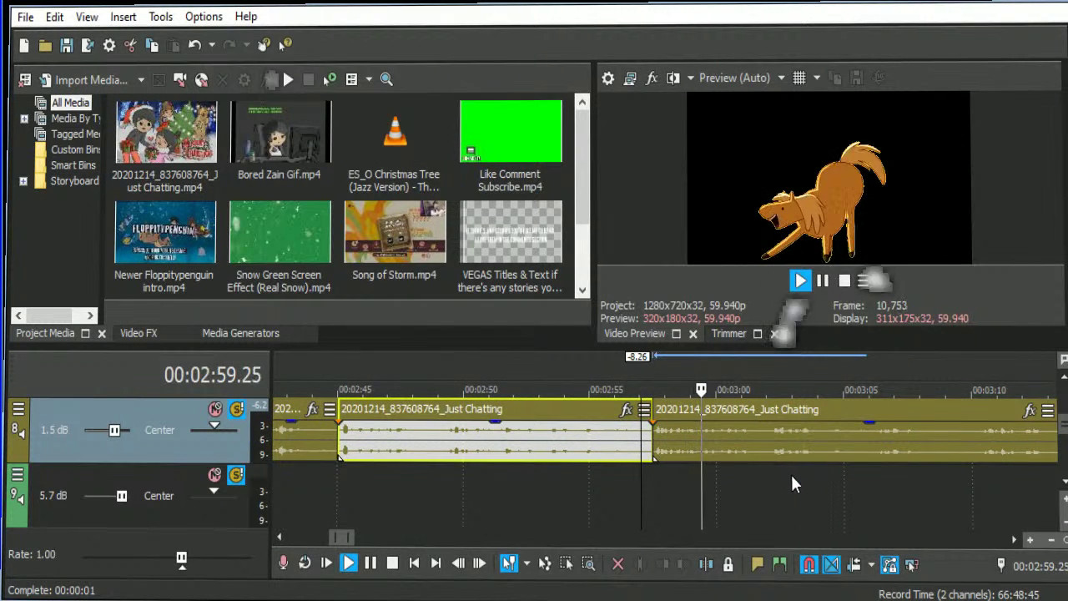
{"action": "key", "text": "Return"}
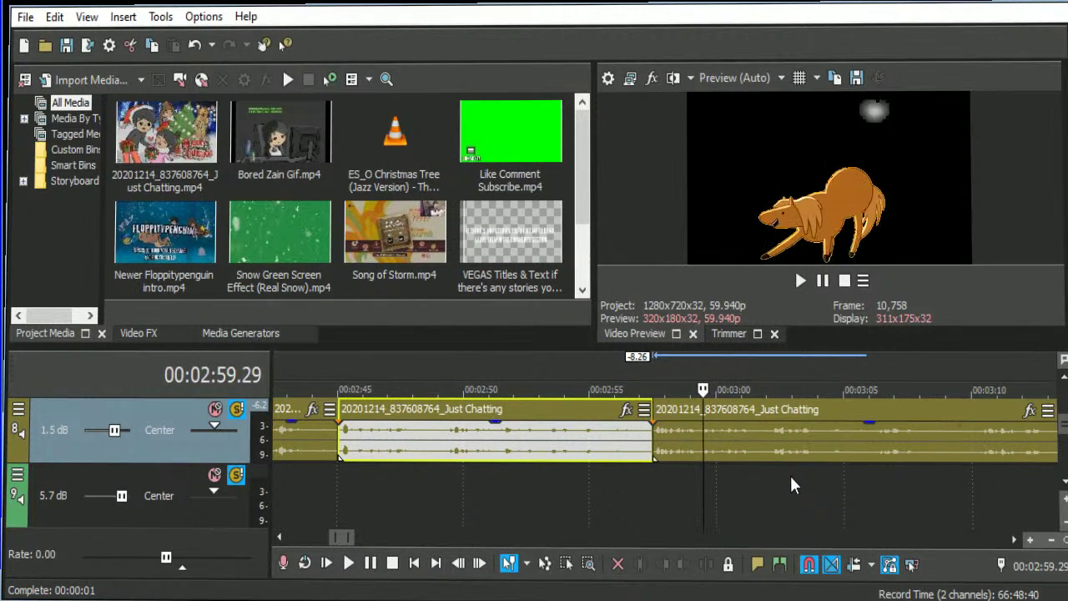
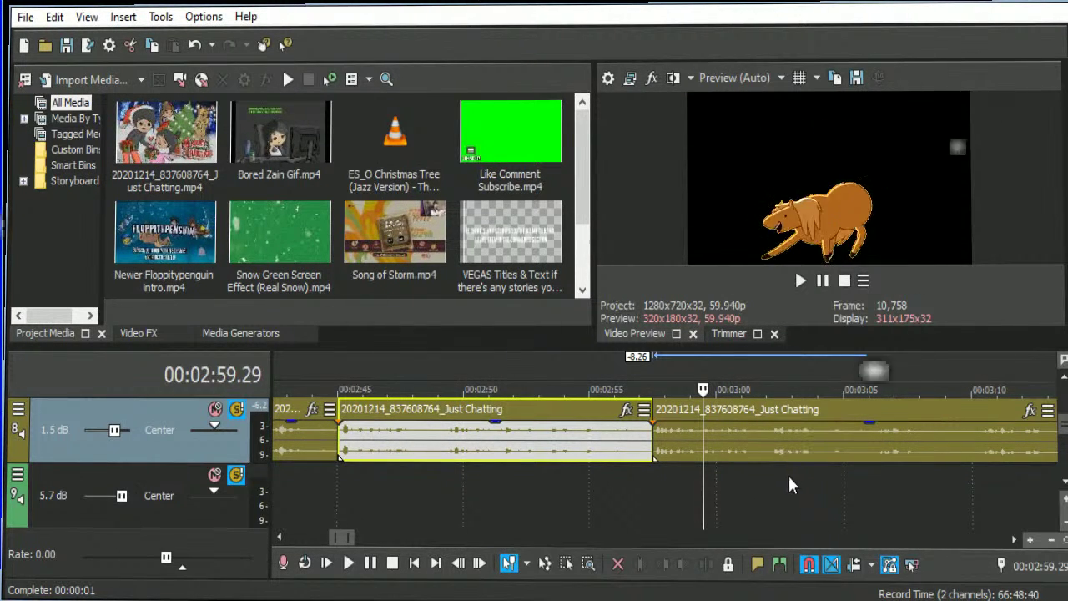
Play the following audio clip from 00:02:59.30 until about 00:03:10.
{"action": "left_click", "coordinate": [703, 439]}
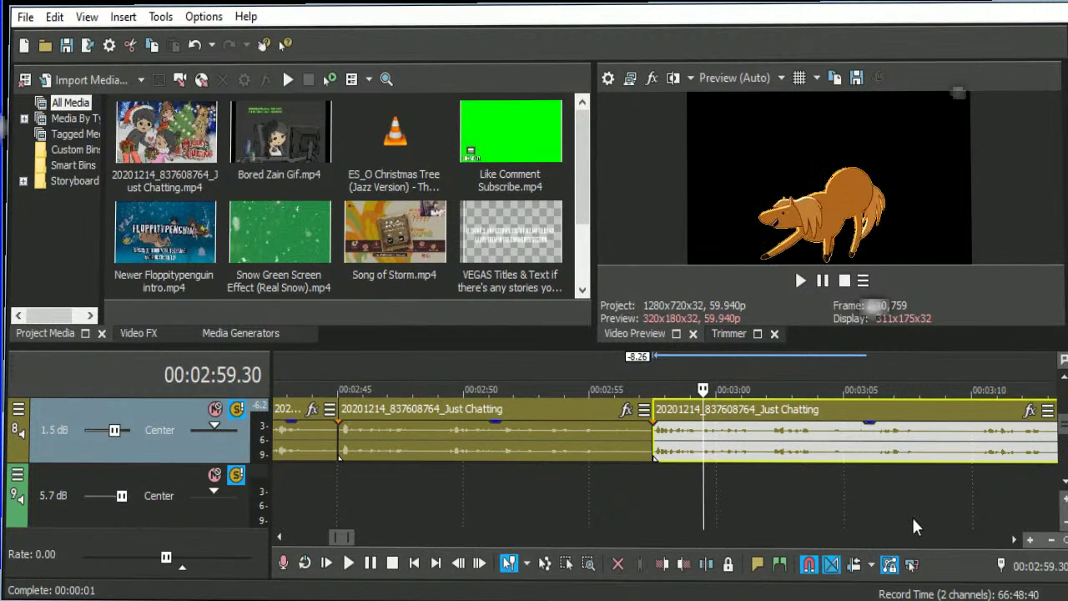
{"action": "left_click", "coordinate": [1013, 539]}
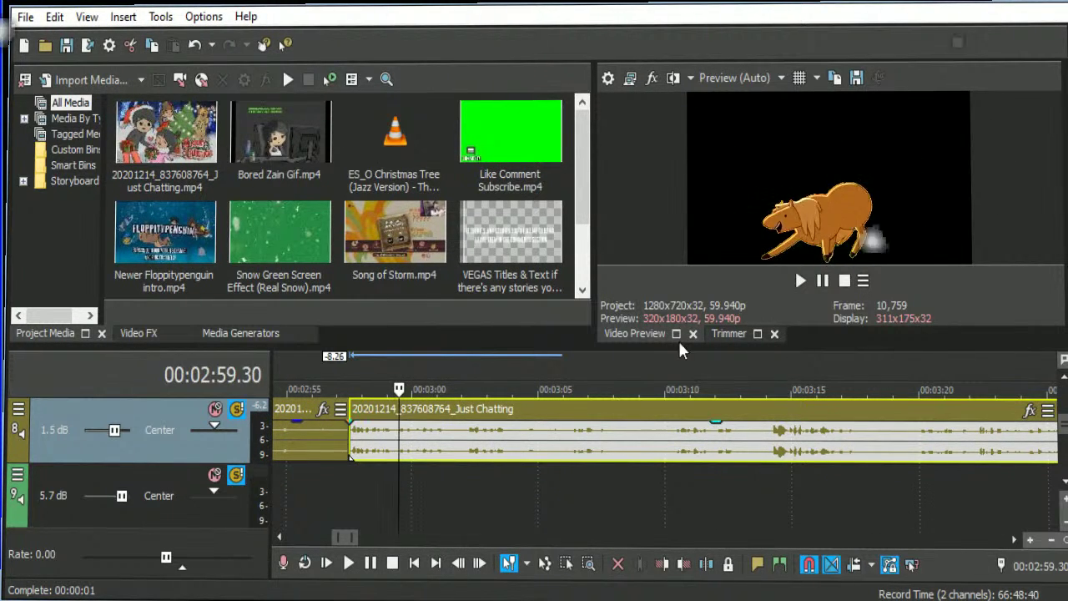
{"action": "left_click", "coordinate": [801, 281]}
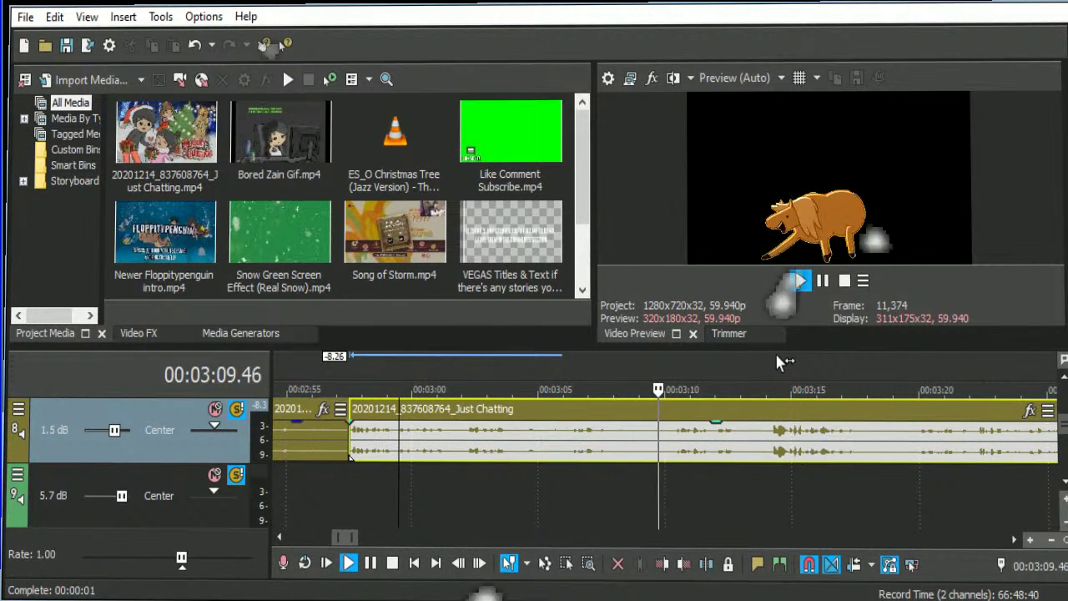
Split the audio clip at 00:03:10.15 and 00:03:08.48, delete the piece between the splits and close the gap.
{"action": "scroll", "coordinate": [660, 455], "scroll_direction": "up", "scroll_amount": 3}
{"action": "left_click", "coordinate": [653, 455]}
{"action": "key", "text": "space"}
{"action": "left_click", "coordinate": [655, 441]}
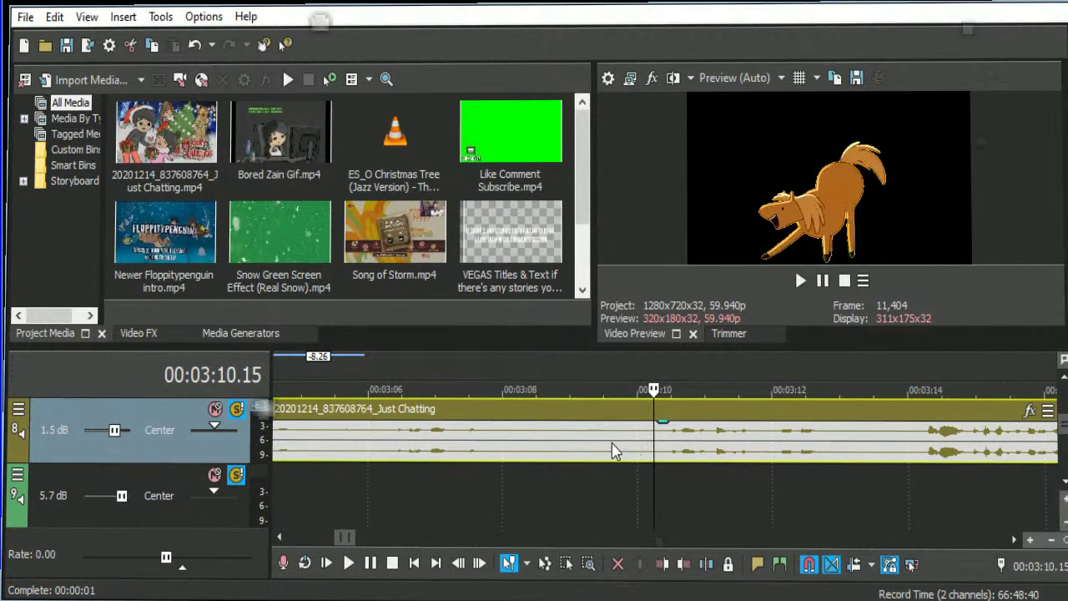
{"action": "key", "text": "s"}
{"action": "left_click", "coordinate": [556, 443]}
{"action": "key", "text": "s"}
{"action": "key", "text": "Delete"}
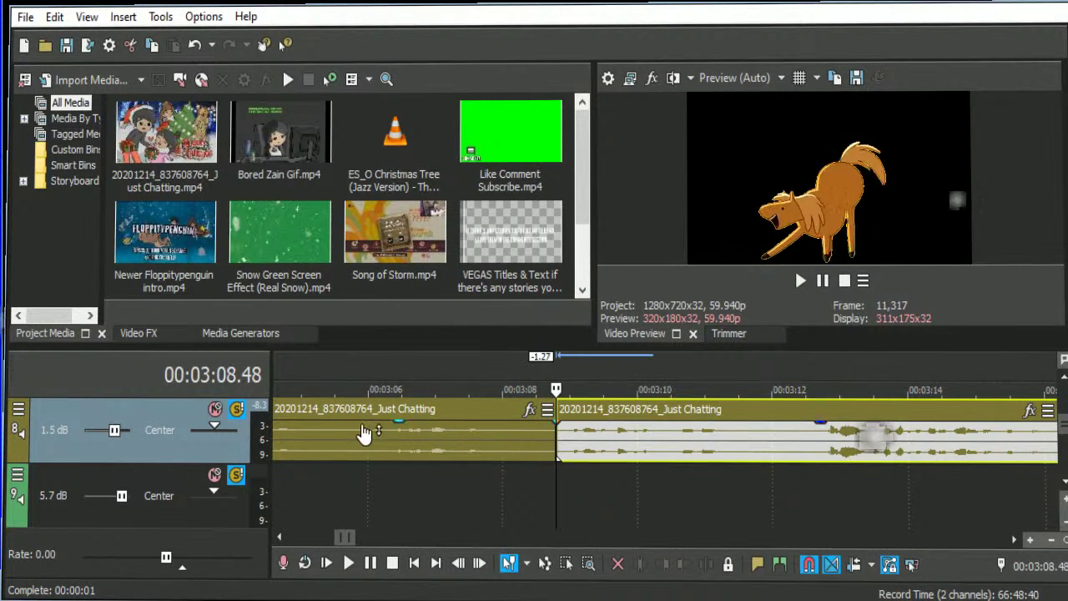
Play across the 00:03:08.48 join from about 00:03:06 and continue reviewing the audio until about 00:04:06.
{"action": "left_click", "coordinate": [367, 442]}
{"action": "key", "text": "space"}
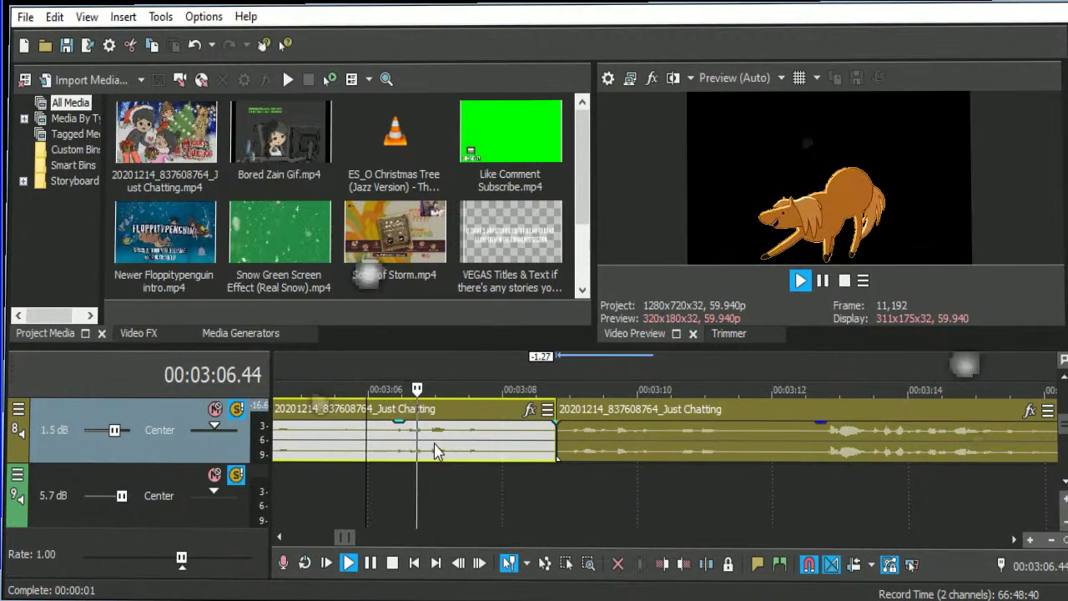
{"action": "left_click", "coordinate": [565, 448]}
{"action": "scroll", "coordinate": [634, 468], "scroll_direction": "up", "scroll_amount": 10}
{"action": "scroll", "coordinate": [745, 471], "scroll_direction": "down", "scroll_amount": 10}
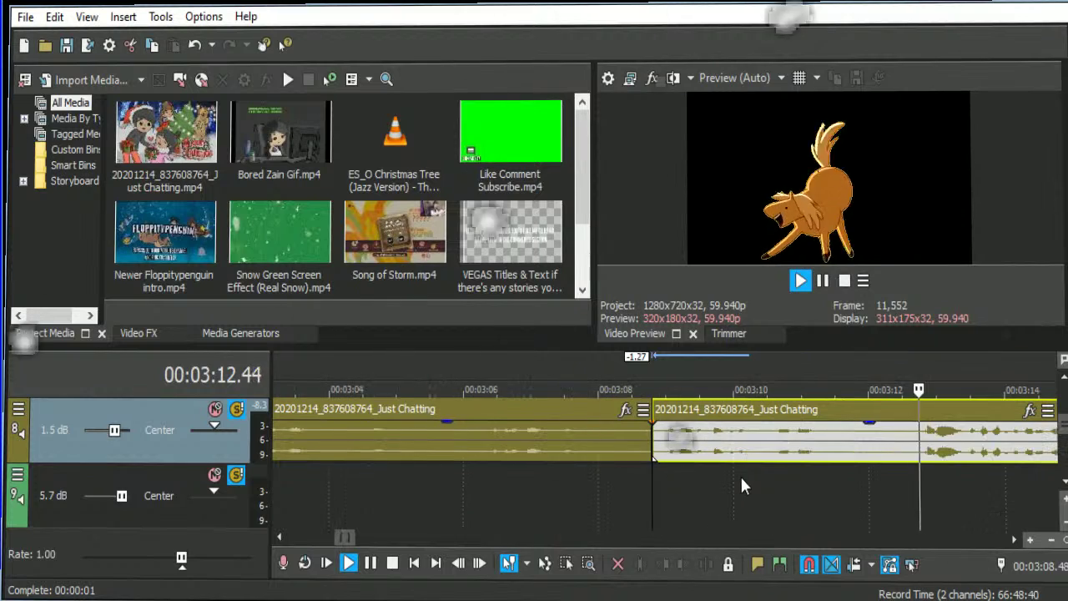
{"action": "scroll", "coordinate": [809, 488], "scroll_direction": "down", "scroll_amount": 1}
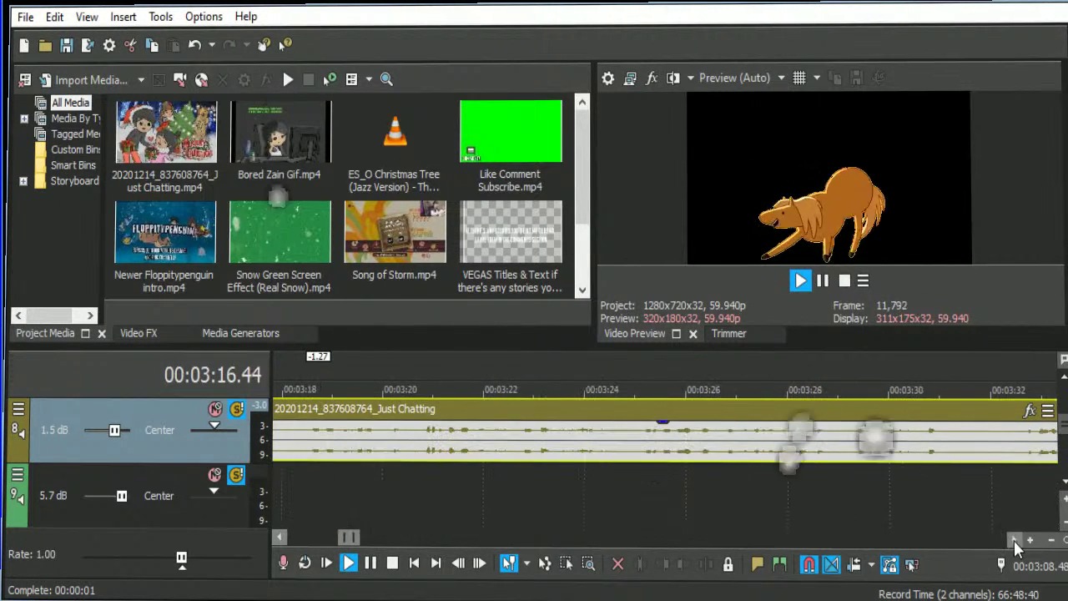
{"action": "scroll", "coordinate": [936, 513], "scroll_direction": "down", "scroll_amount": 3}
{"action": "scroll", "coordinate": [936, 515], "scroll_direction": "down", "scroll_amount": 6}
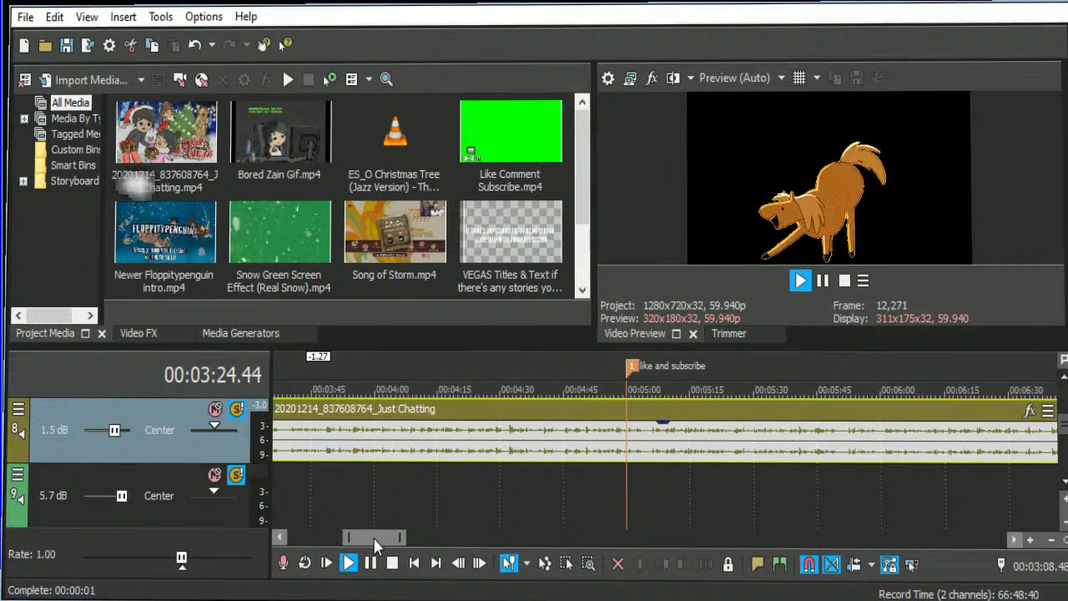
{"action": "left_click_drag", "start_coordinate": [373, 538], "coordinate": [366, 537]}
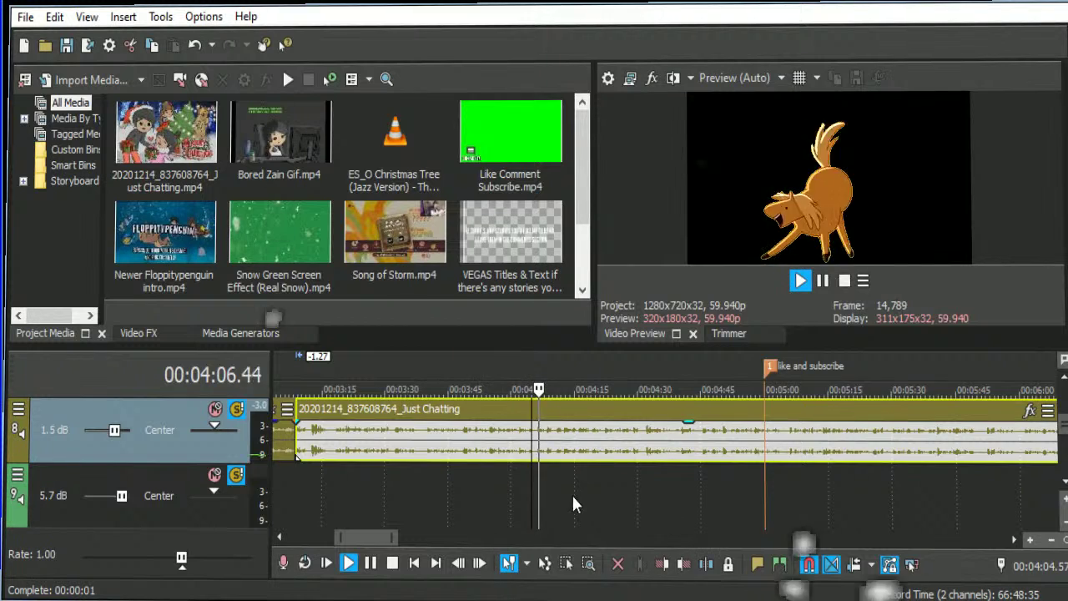
Split the audio clip at about 00:04:02 and 00:04:06.5, delete the piece between the splits and close the gap.
{"action": "scroll", "coordinate": [572, 493], "scroll_direction": "up", "scroll_amount": 5}
{"action": "left_click", "coordinate": [555, 431]}
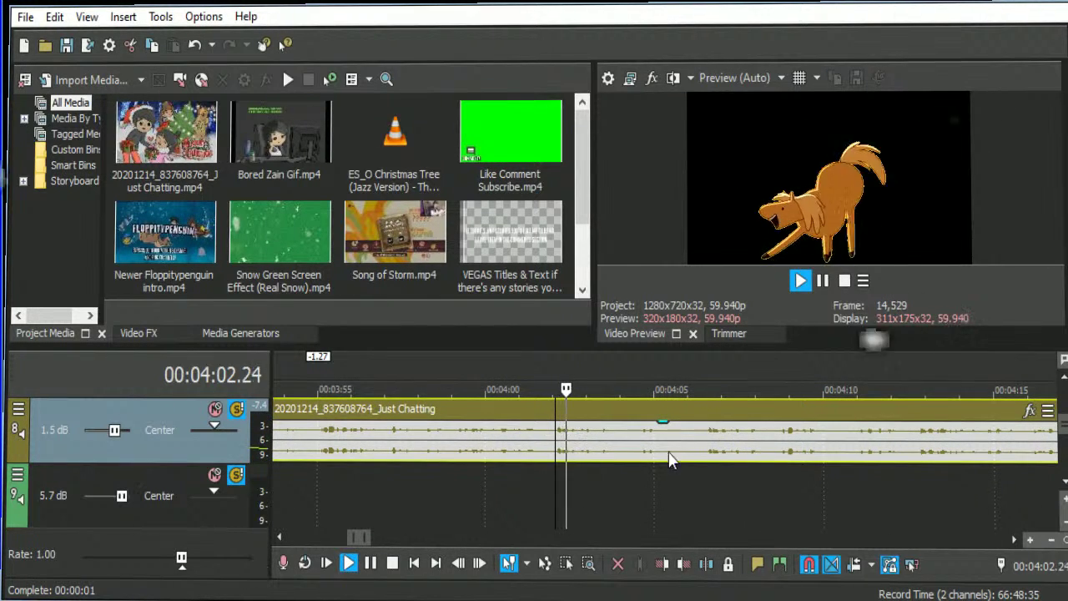
{"action": "key", "text": "space"}
{"action": "key", "text": "s"}
{"action": "left_click", "coordinate": [702, 442]}
{"action": "key", "text": "s"}
{"action": "left_click", "coordinate": [664, 442]}
{"action": "key", "text": "Delete"}
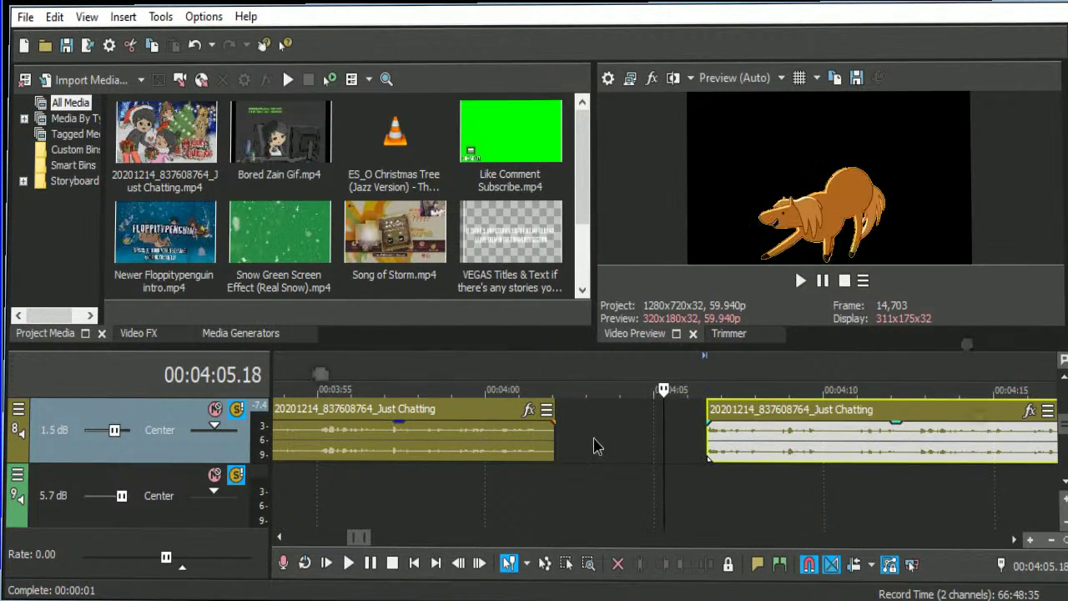
{"action": "key", "text": "f"}
Play across the new join at about 00:04:02 from 00:04:01.06 and listen on until about 00:04:26.
{"action": "left_click", "coordinate": [521, 436]}
{"action": "key", "text": "space"}
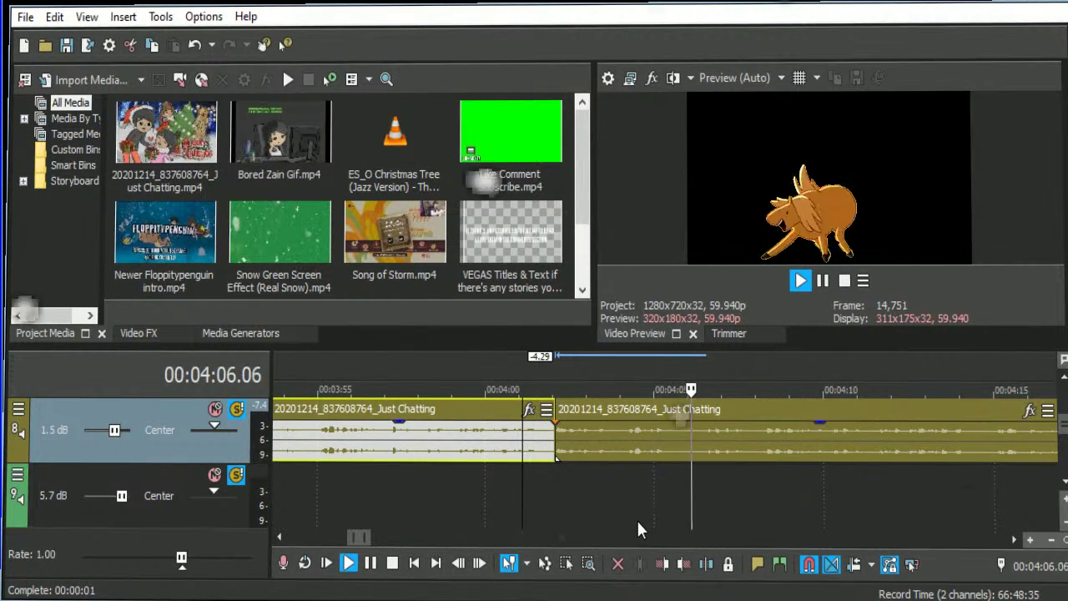
{"action": "left_click", "coordinate": [1015, 538]}
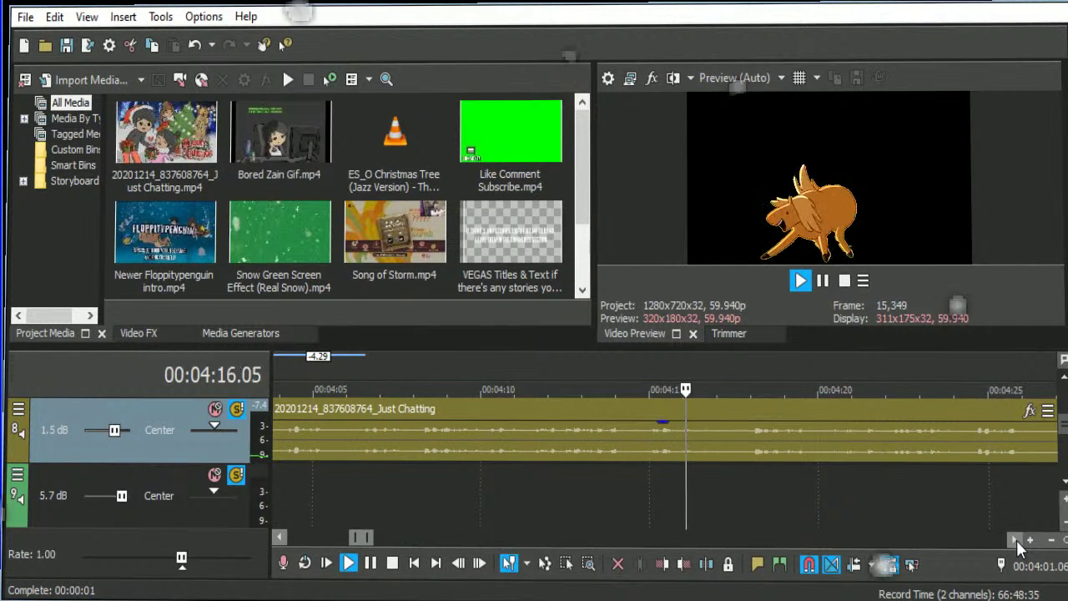
{"action": "left_click", "coordinate": [1016, 540]}
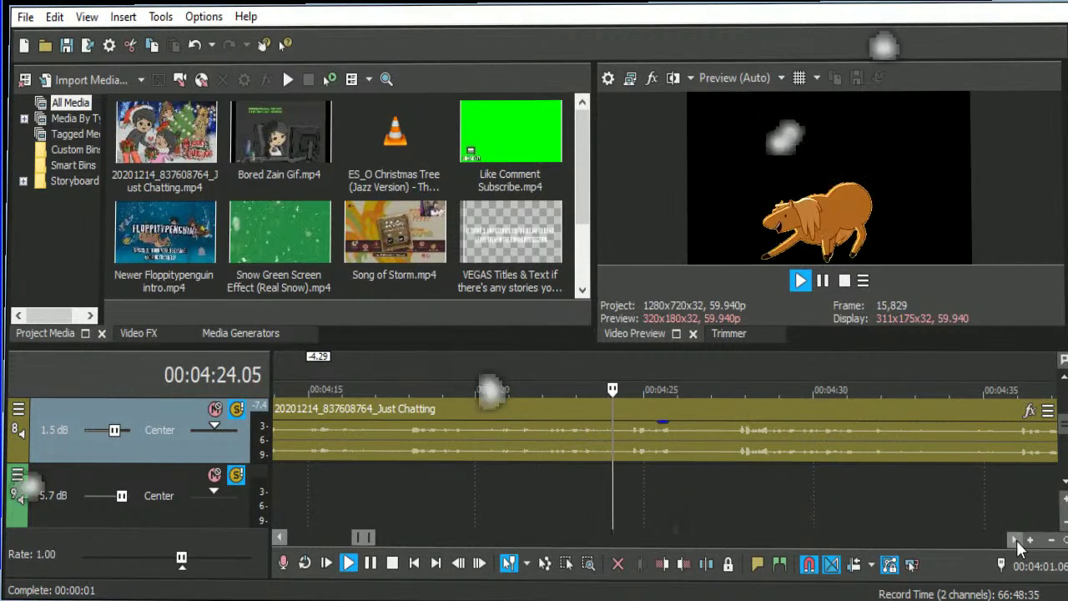
{"action": "left_click", "coordinate": [1016, 539]}
{"action": "left_click", "coordinate": [1016, 540]}
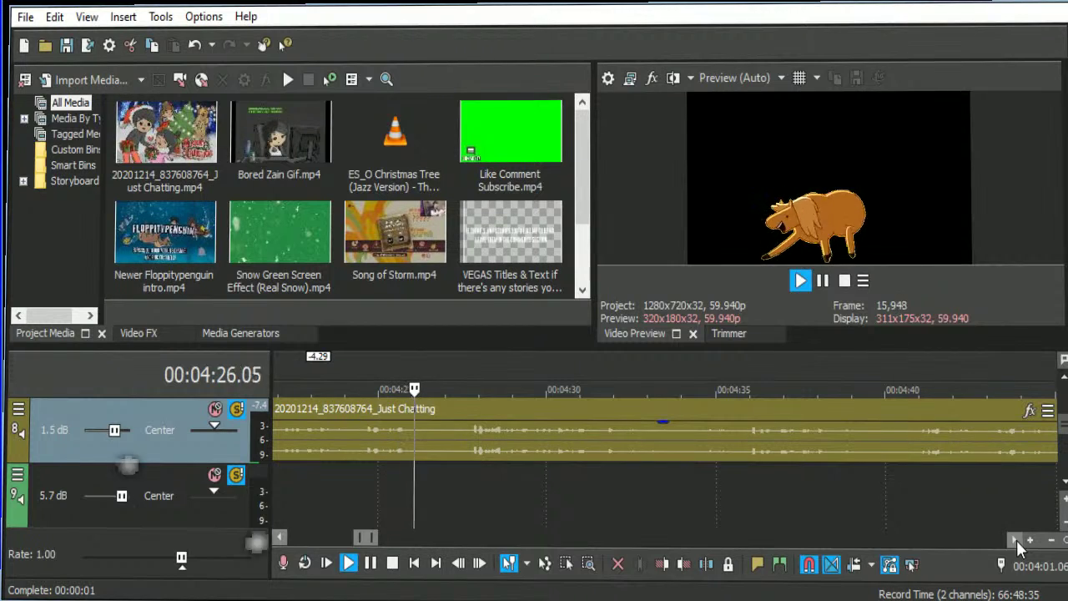
Split the audio clip at about 00:04:24.36, trim 0.09 off at the split and close the gap.
{"action": "left_click", "coordinate": [341, 428]}
{"action": "scroll", "coordinate": [744, 452], "scroll_direction": "up", "scroll_amount": 5}
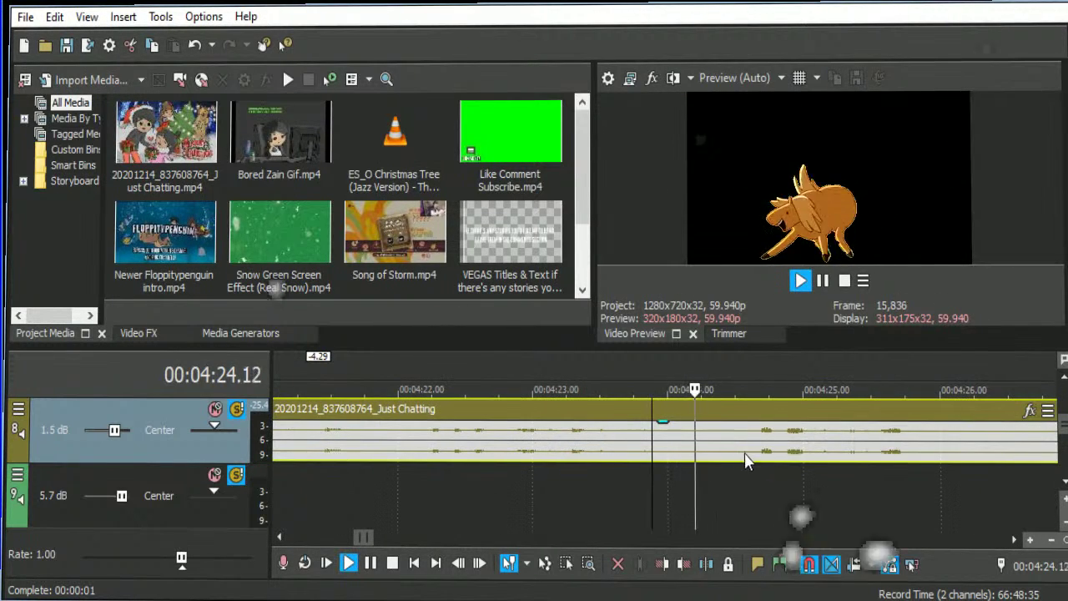
{"action": "key", "text": "s"}
{"action": "scroll", "coordinate": [751, 445], "scroll_direction": "down", "scroll_amount": 4}
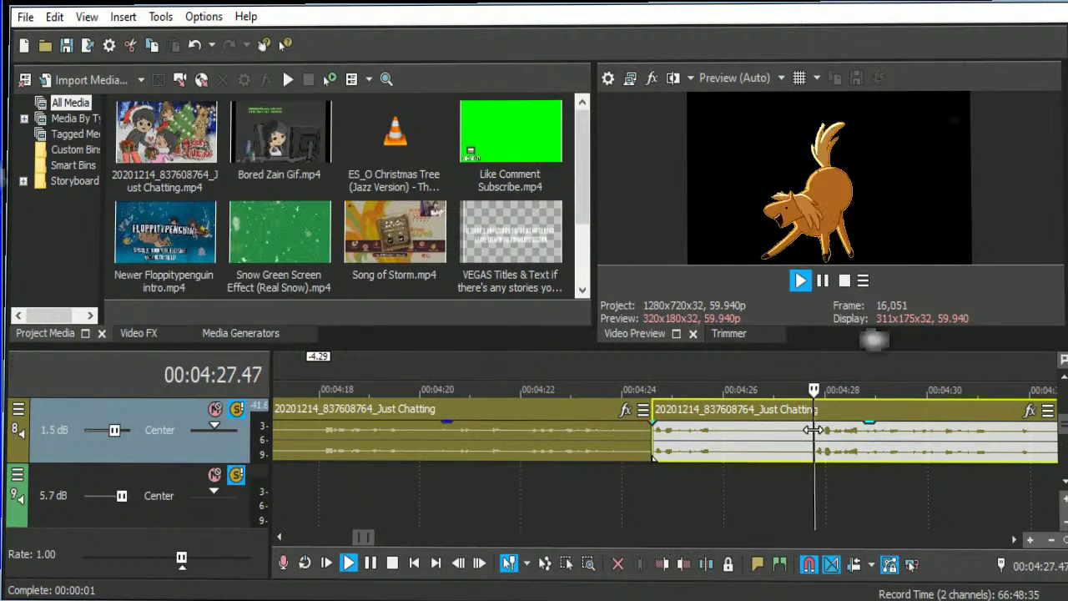
{"action": "left_click", "coordinate": [770, 445]}
{"action": "left_click_drag", "start_coordinate": [838, 437], "coordinate": [674, 445]}
{"action": "left_click", "coordinate": [587, 439]}
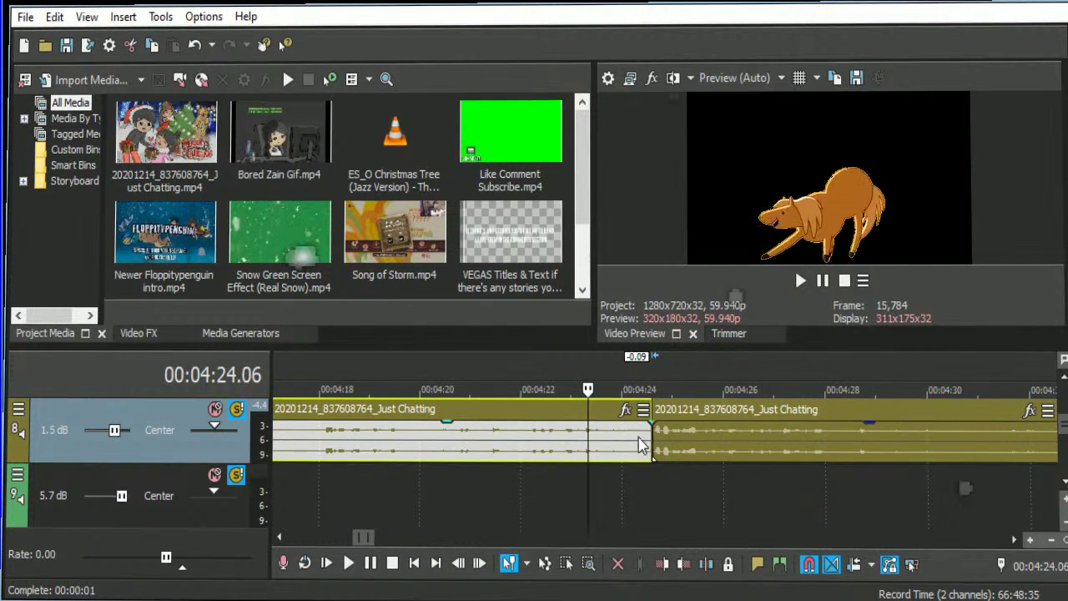
Look over the audio around the "like and subscribe" marker and play from the 00:04:24.36 join until about 00:04:30.
{"action": "left_click", "coordinate": [651, 438]}
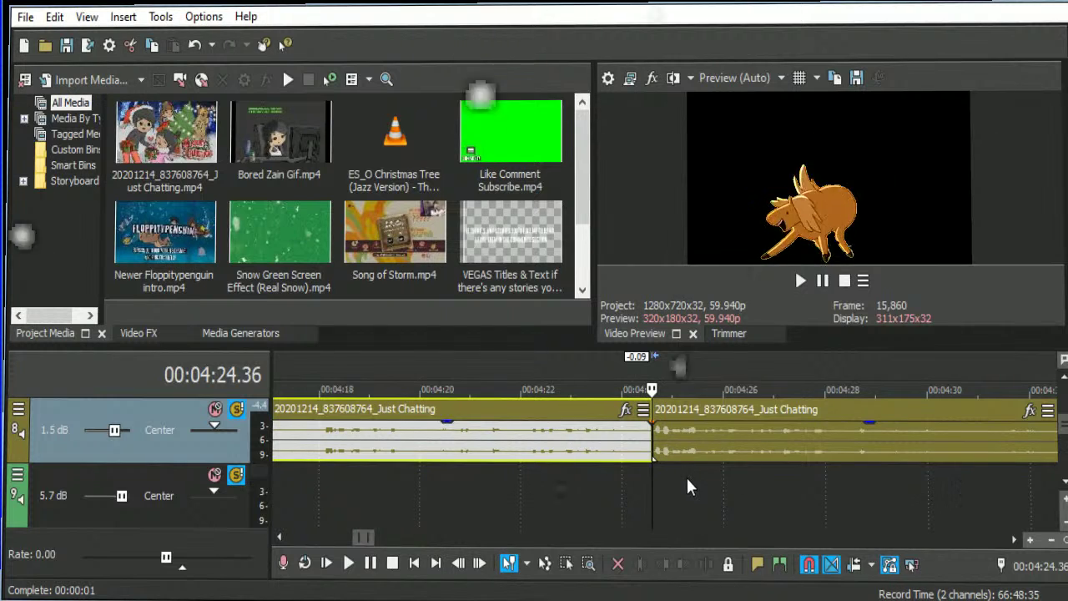
{"action": "left_click", "coordinate": [1013, 539]}
{"action": "scroll", "coordinate": [939, 515], "scroll_direction": "down", "scroll_amount": 6}
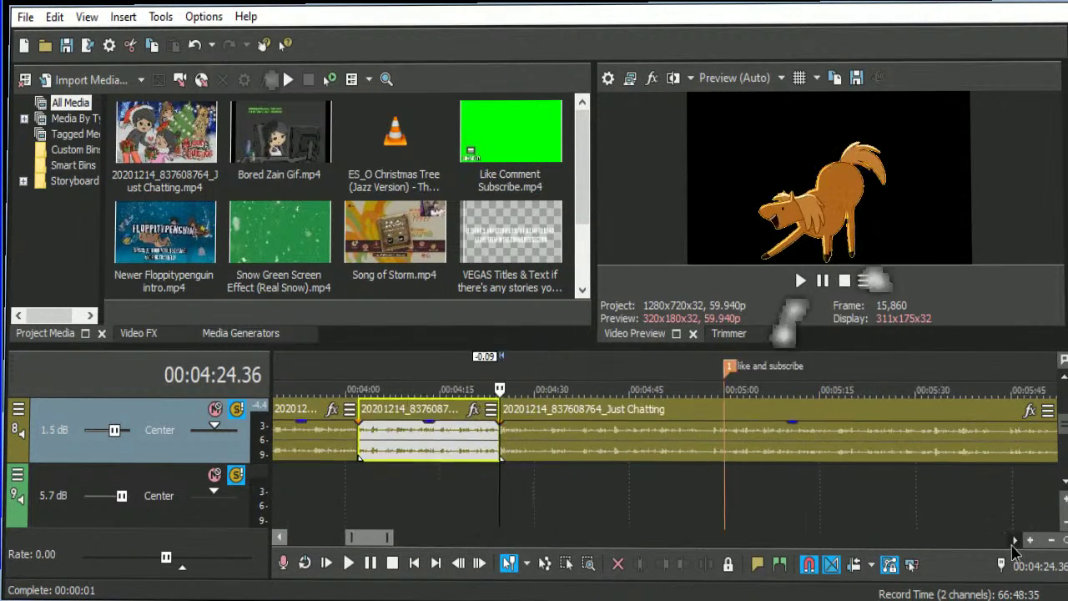
{"action": "scroll", "coordinate": [847, 534], "scroll_direction": "down", "scroll_amount": 2}
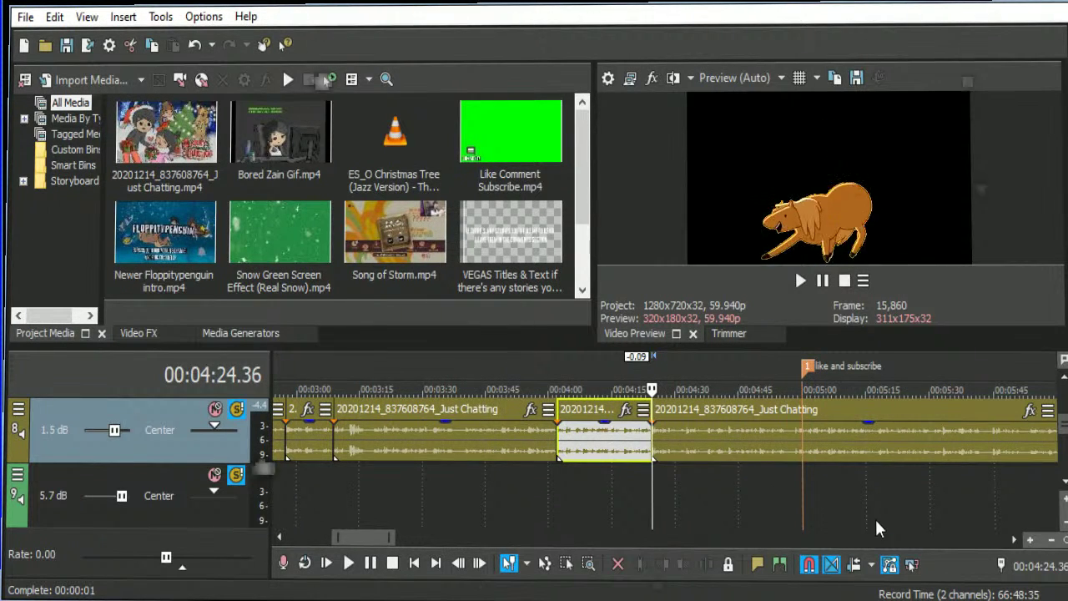
{"action": "scroll", "coordinate": [877, 525], "scroll_direction": "up", "scroll_amount": 2}
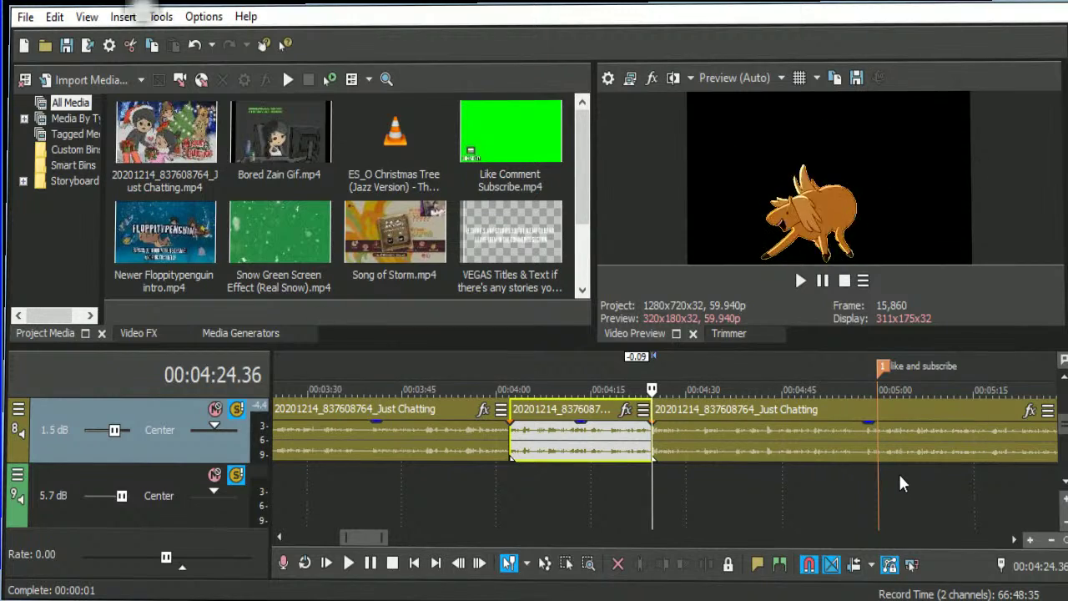
{"action": "scroll", "coordinate": [960, 501], "scroll_direction": "right", "scroll_amount": 3}
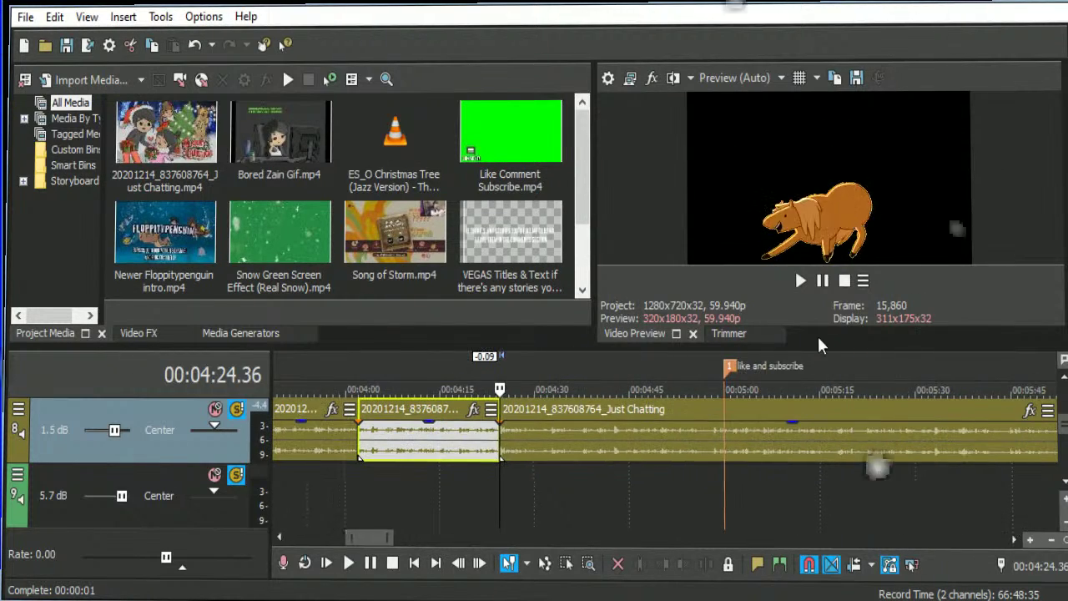
{"action": "left_click", "coordinate": [799, 280]}
{"action": "scroll", "coordinate": [1030, 544], "scroll_direction": "down", "scroll_amount": 5}
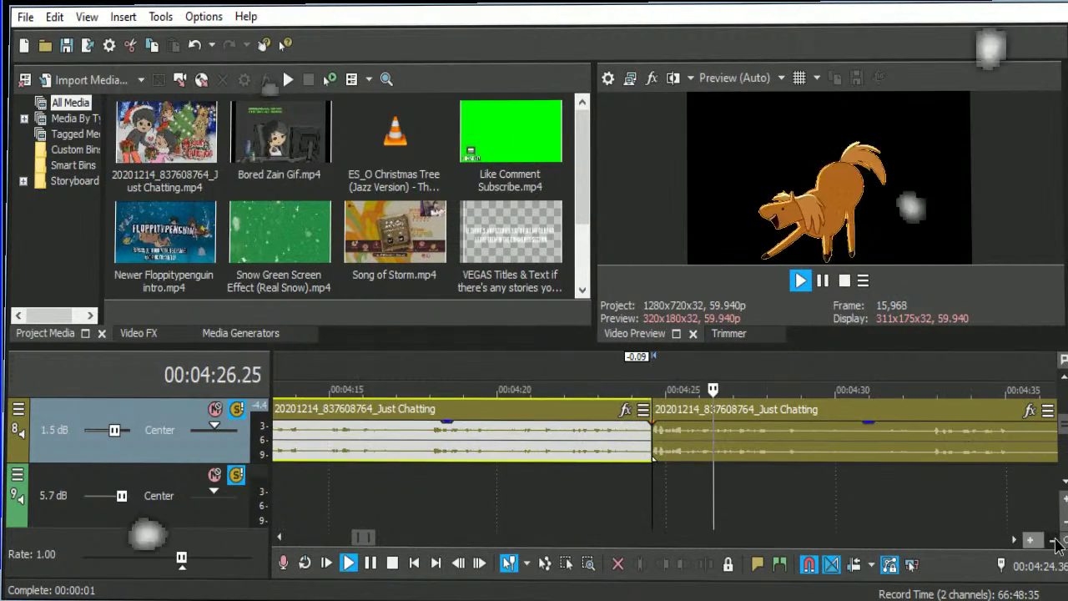
{"action": "scroll", "coordinate": [725, 467], "scroll_direction": "right", "scroll_amount": 6}
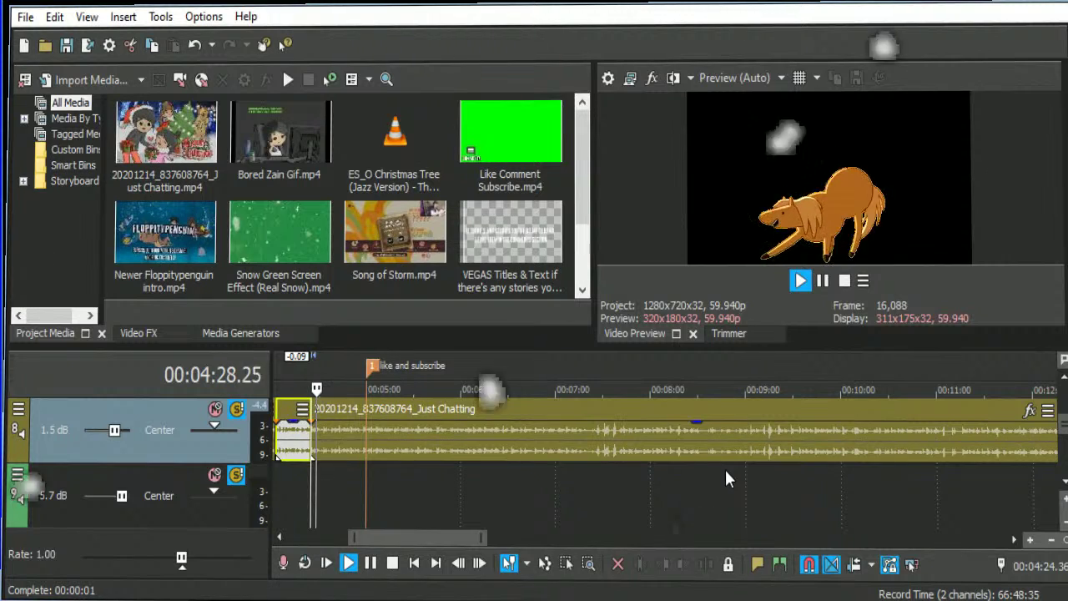
{"action": "scroll", "coordinate": [668, 467], "scroll_direction": "up", "scroll_amount": 5}
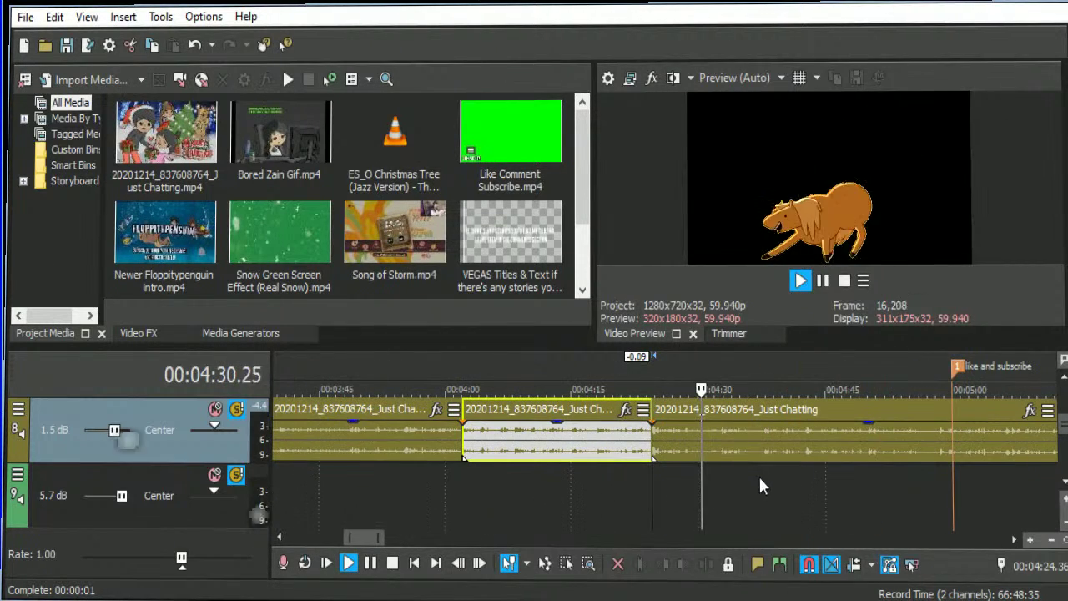
Split the audio clip at 00:04:32.39 and stop playback.
{"action": "left_click", "coordinate": [718, 432]}
{"action": "scroll", "coordinate": [715, 480], "scroll_direction": "up", "scroll_amount": 3}
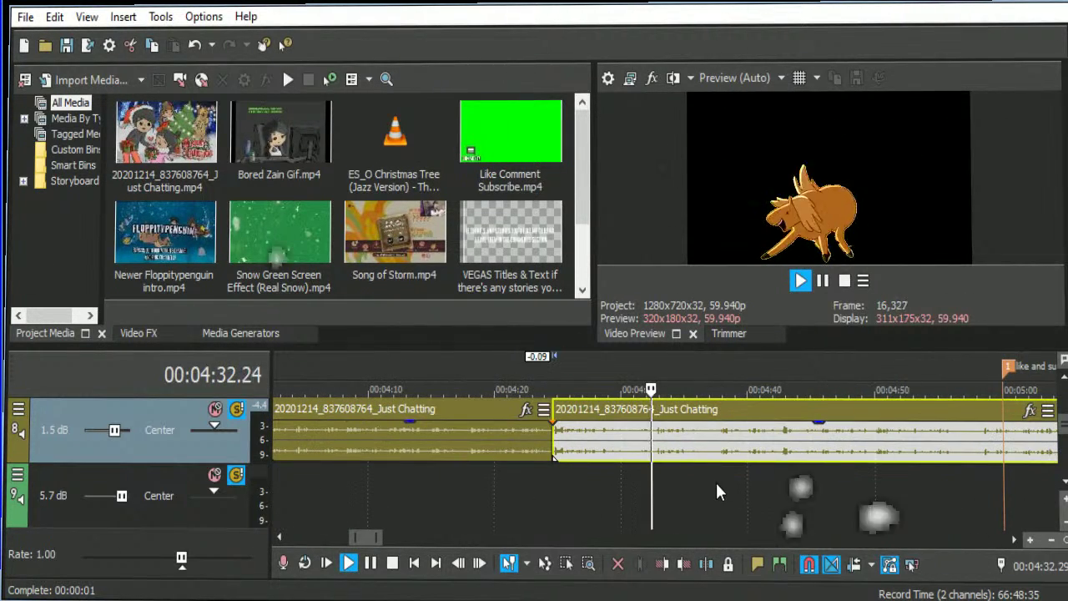
{"action": "scroll", "coordinate": [663, 457], "scroll_direction": "down", "scroll_amount": 3}
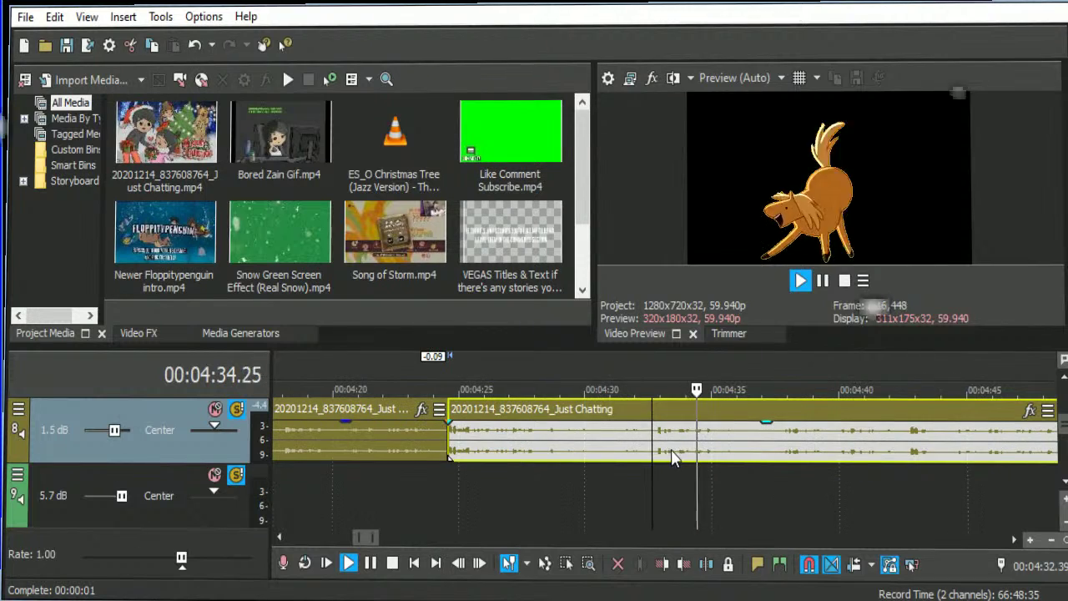
{"action": "key", "text": "s"}
{"action": "key", "text": "space"}
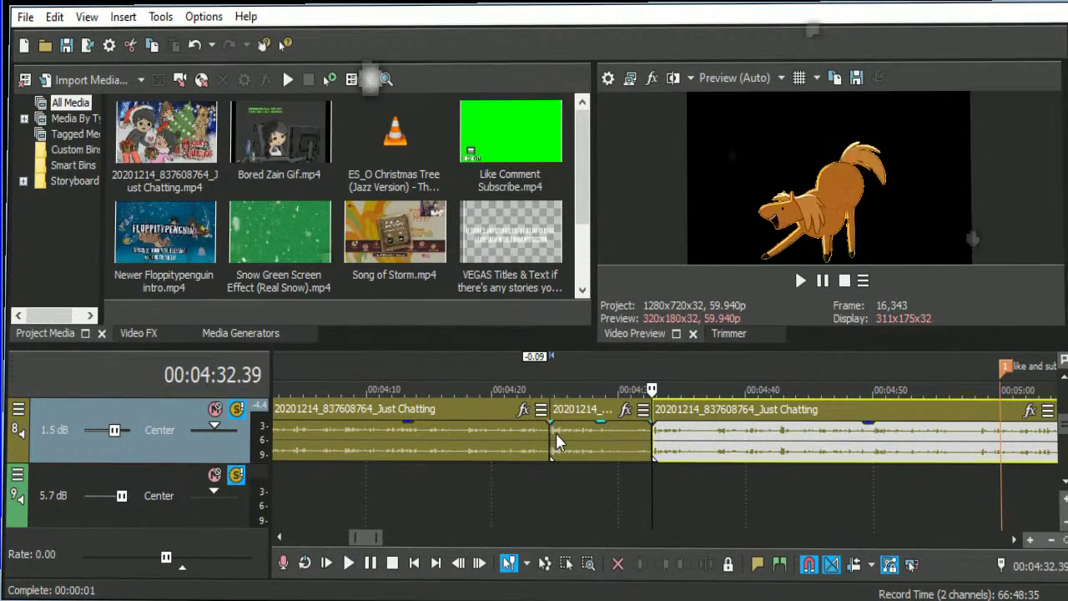
Play the start of the piece after the 00:04:24.36 join until about 00:04:28 to find a cut point.
{"action": "left_click", "coordinate": [555, 433]}
{"action": "key", "text": "Delete"}
{"action": "key", "text": "space"}
{"action": "scroll", "coordinate": [808, 474], "scroll_direction": "up", "scroll_amount": 5}
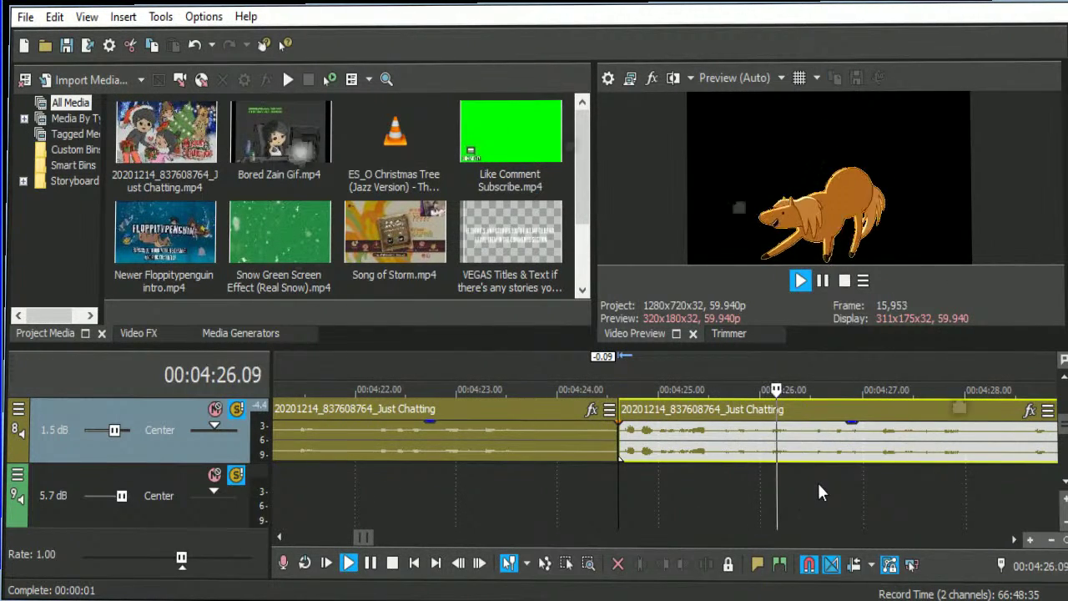
{"action": "scroll", "coordinate": [818, 482], "scroll_direction": "down", "scroll_amount": 2}
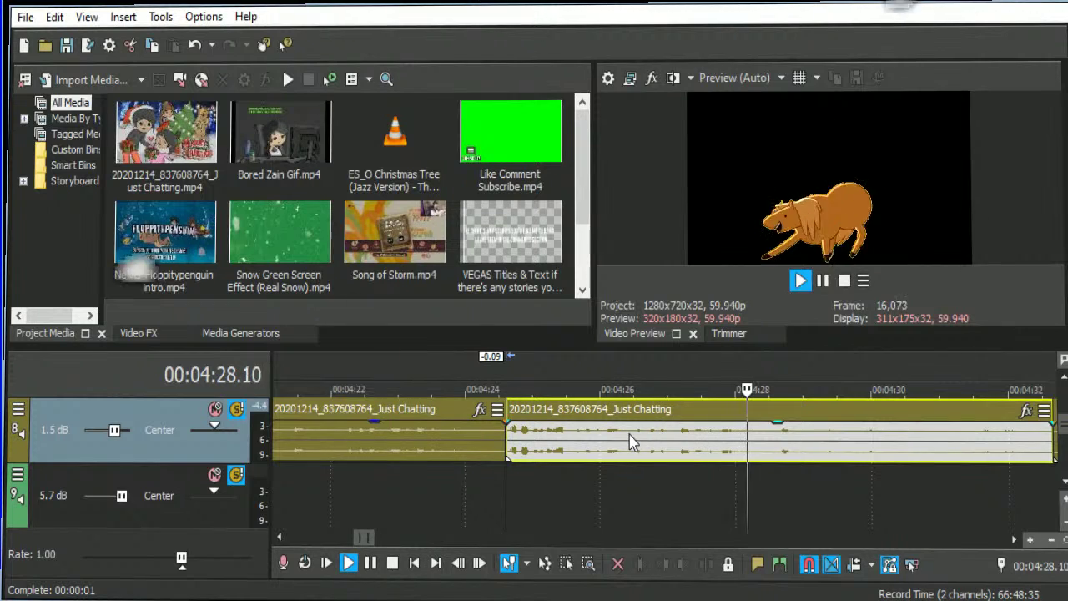
{"action": "key", "text": "space"}
{"action": "scroll", "coordinate": [762, 458], "scroll_direction": "down", "scroll_amount": 2}
Split the audio at 00:04:26.30 after replaying from 00:04:25.40, delete the piece up to the 00:04:32.39 split and close the gap.
{"action": "left_click", "coordinate": [858, 434]}
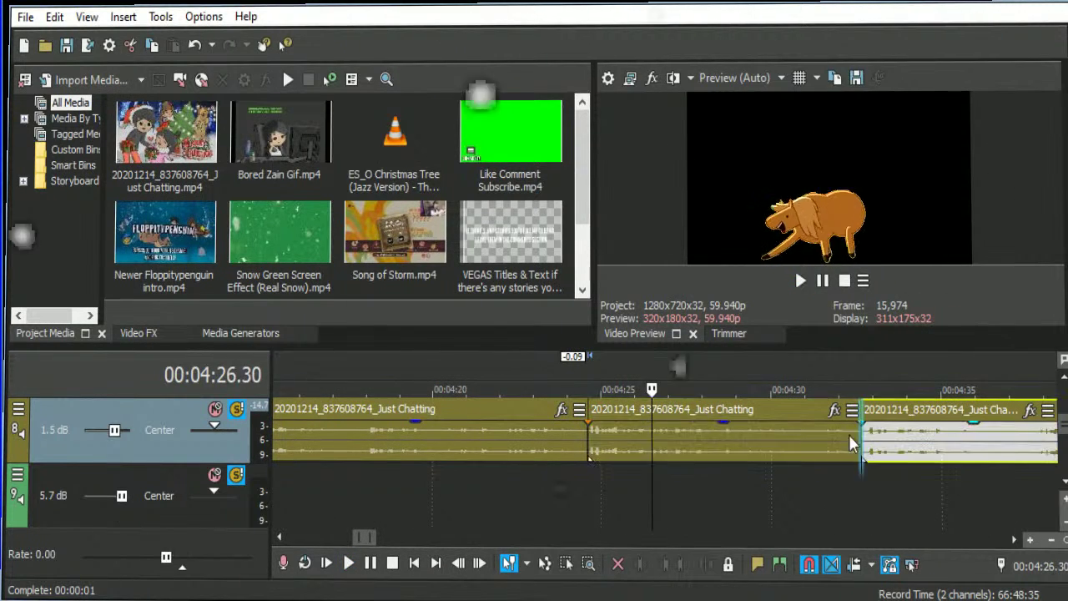
{"action": "left_click", "coordinate": [633, 433]}
{"action": "left_click", "coordinate": [623, 432]}
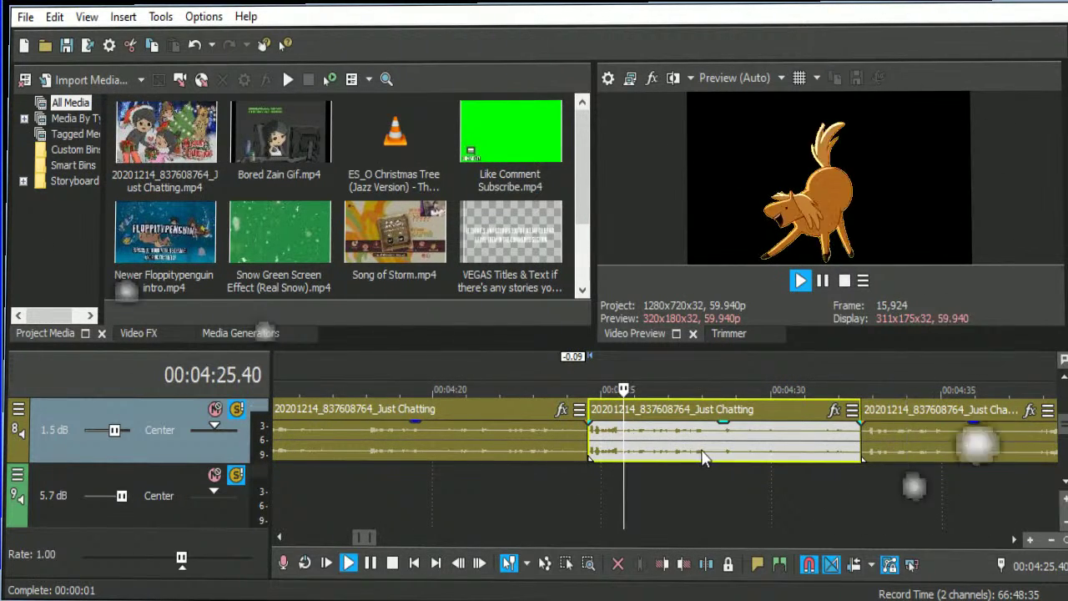
{"action": "scroll", "coordinate": [625, 433], "scroll_direction": "up", "scroll_amount": 5}
{"action": "left_click_drag", "start_coordinate": [749, 444], "coordinate": [694, 448]}
{"action": "scroll", "coordinate": [738, 443], "scroll_direction": "down", "scroll_amount": 3}
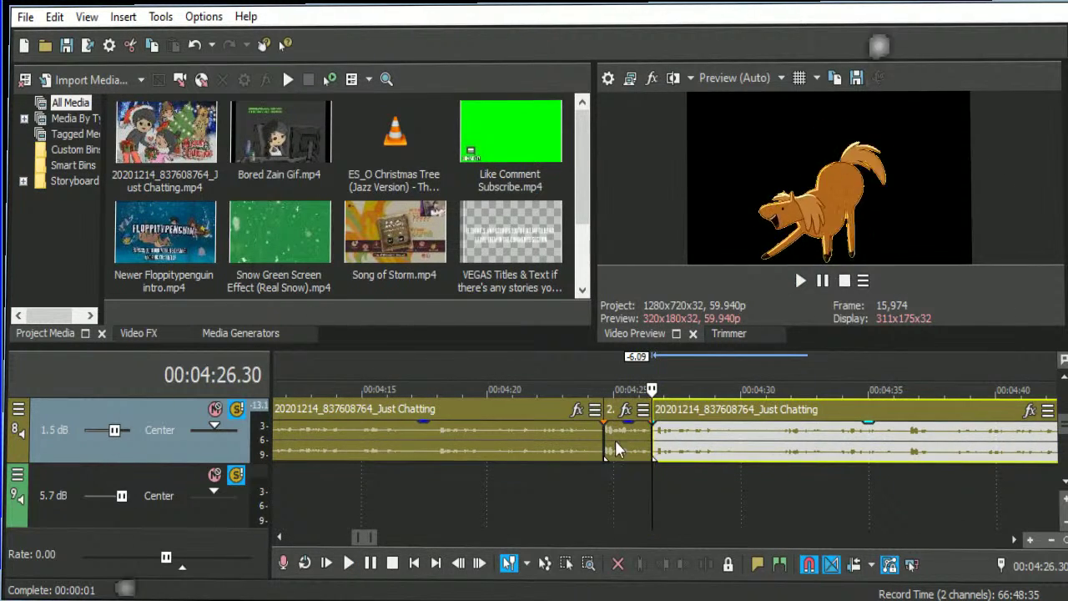
Play across the joins at 00:04:24.36 and 00:04:26.30 and trim the second join by 0.01.
{"action": "left_click", "coordinate": [600, 439]}
{"action": "scroll", "coordinate": [801, 501], "scroll_direction": "up", "scroll_amount": 3}
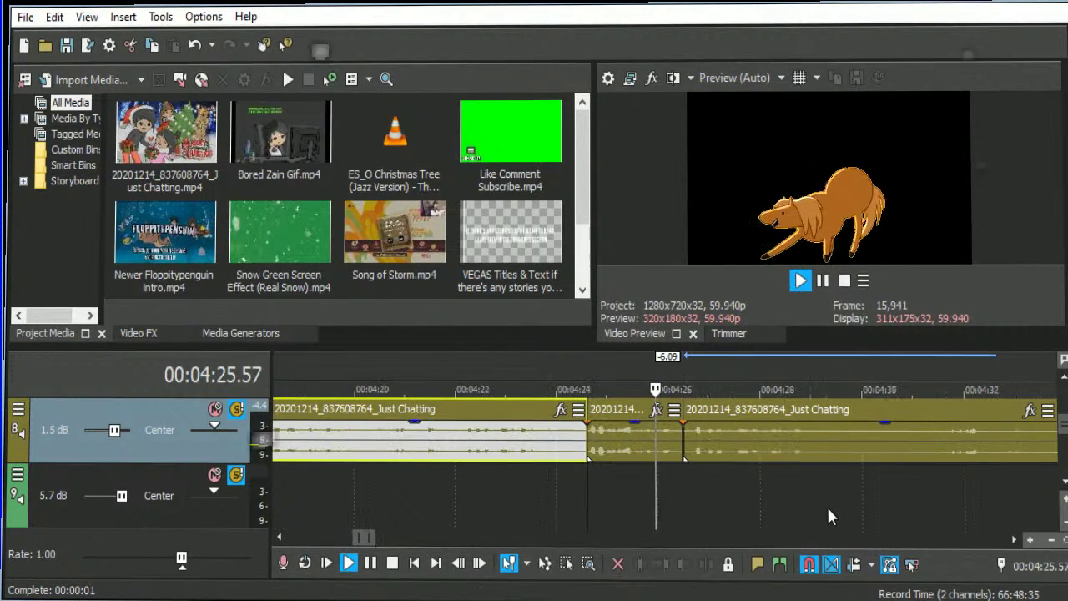
{"action": "left_click", "coordinate": [691, 442]}
{"action": "scroll", "coordinate": [697, 447], "scroll_direction": "up", "scroll_amount": 6}
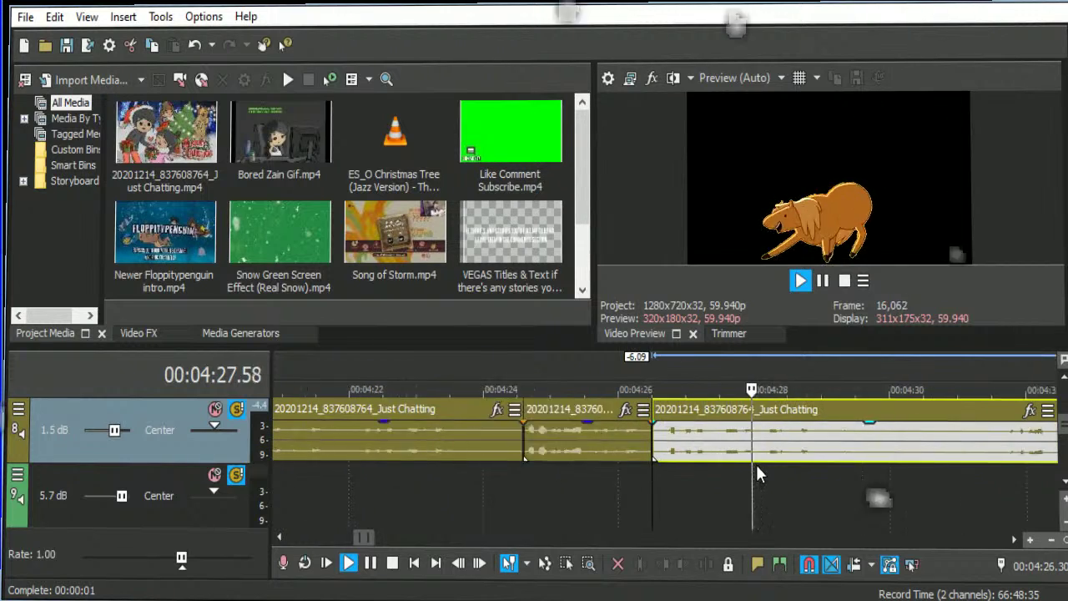
{"action": "left_click_drag", "start_coordinate": [697, 446], "coordinate": [632, 453]}
{"action": "key", "text": "space"}
{"action": "scroll", "coordinate": [617, 459], "scroll_direction": "down", "scroll_amount": 4}
Play from just before the 00:04:24.36 join across the 00:04:26.30 join and listen on until about 00:04:32.
{"action": "left_click", "coordinate": [534, 442]}
{"action": "key", "text": "space"}
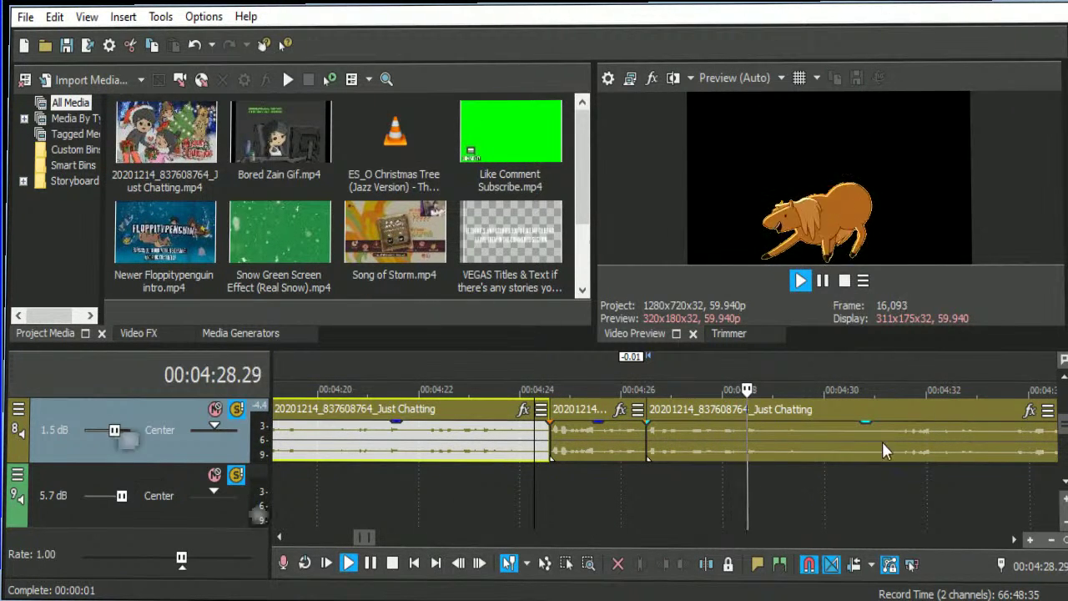
{"action": "left_click", "coordinate": [901, 432]}
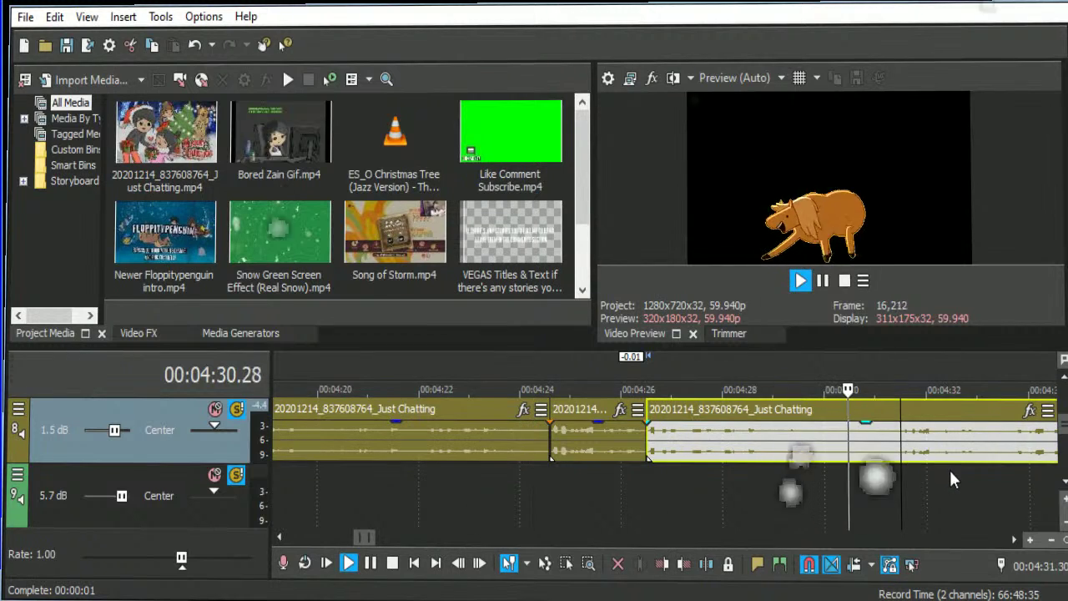
{"action": "scroll", "coordinate": [952, 472], "scroll_direction": "down", "scroll_amount": 2}
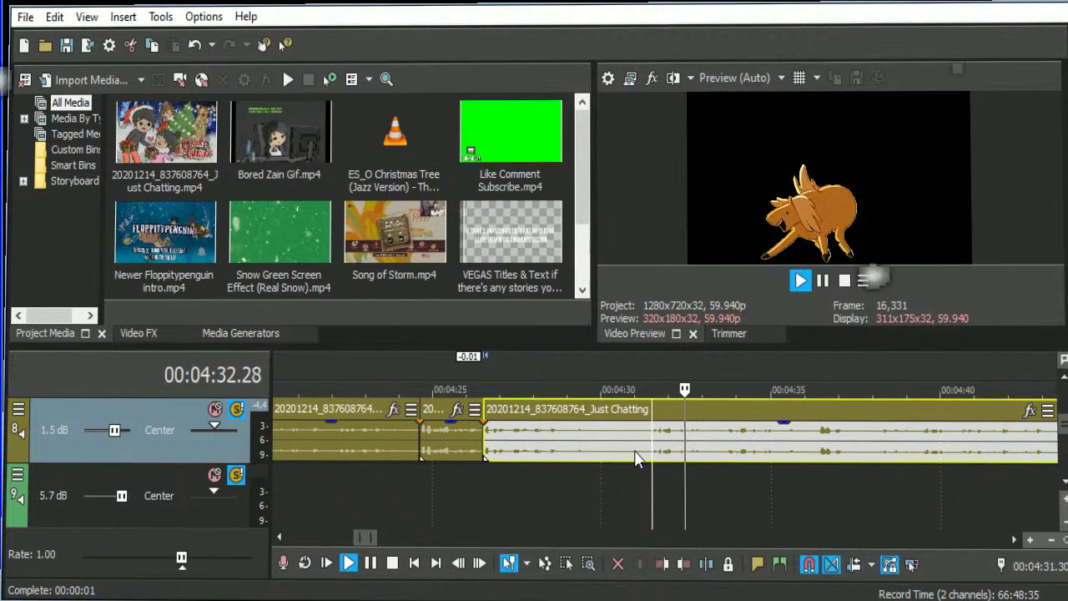
Cut the audio section between about 00:04:30 and 00:04:31.20 and close the gap.
{"action": "scroll", "coordinate": [590, 437], "scroll_direction": "up", "scroll_amount": 3}
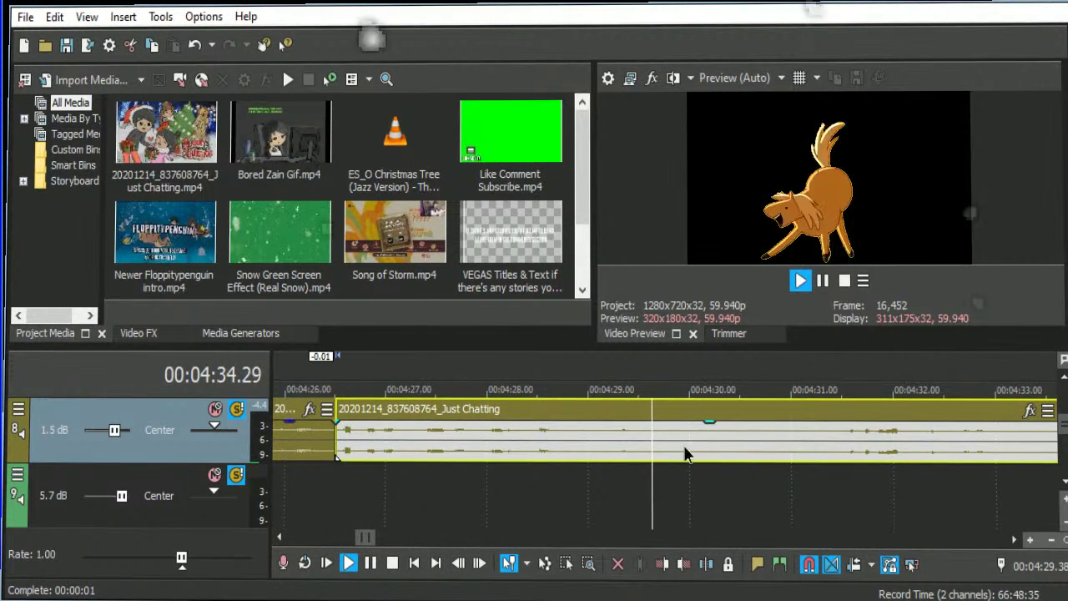
{"action": "left_click", "coordinate": [684, 453]}
{"action": "left_click", "coordinate": [823, 434], "text": "shift"}
{"action": "key", "text": "Delete"}
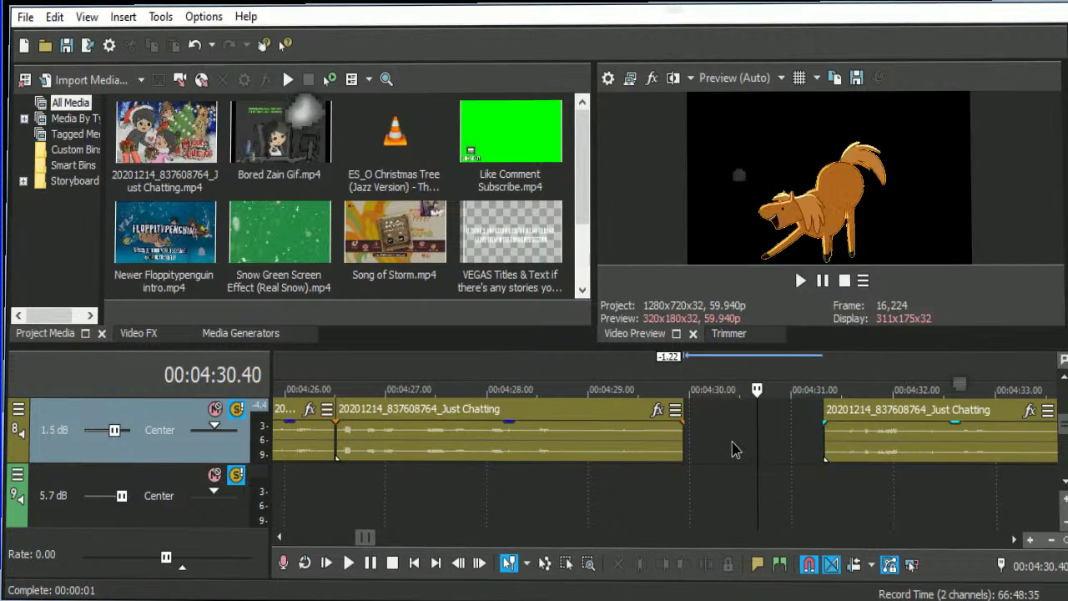
{"action": "key", "text": "f"}
Play from about 00:04:23.5 across the three recent joins until about 00:04:33.
{"action": "scroll", "coordinate": [449, 449], "scroll_direction": "down", "scroll_amount": 5}
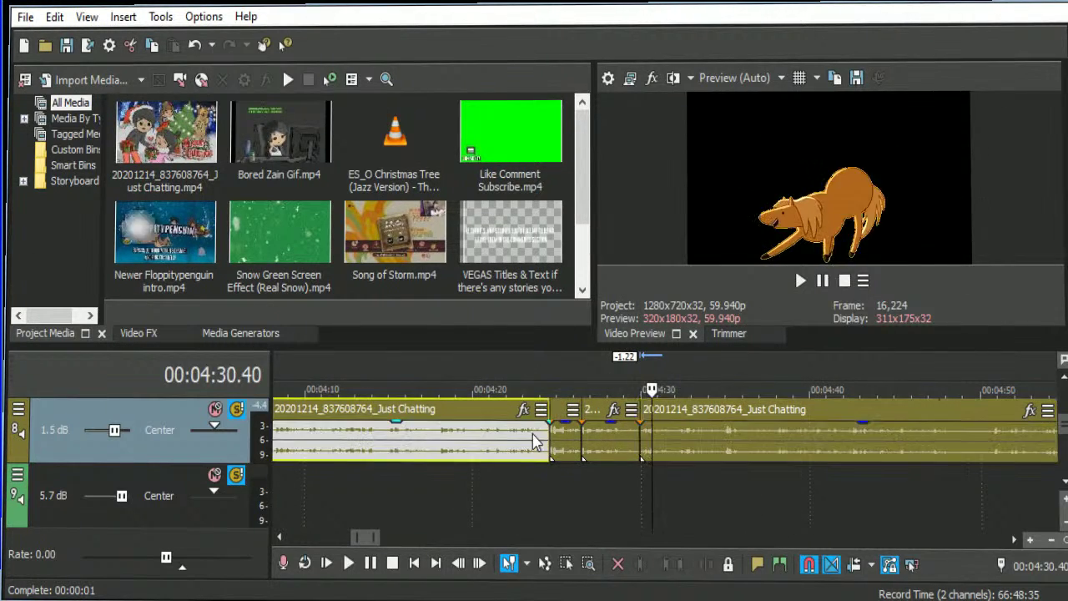
{"action": "left_click", "coordinate": [537, 442]}
{"action": "key", "text": "space"}
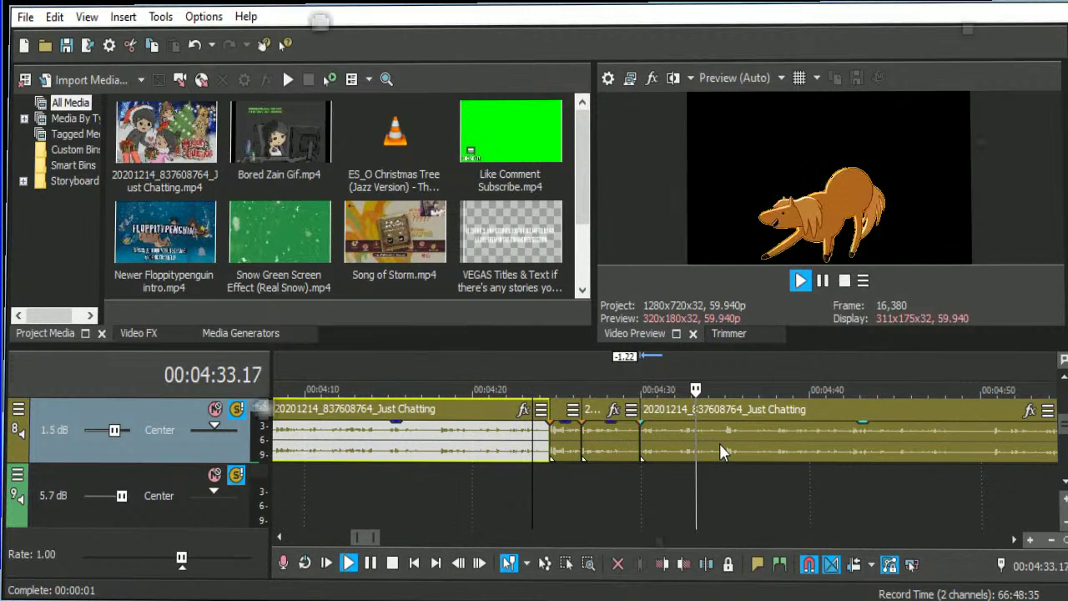
Extend the start of the audio clip after the join near 00:04:30 by 0.38, moving the following audio along.
{"action": "left_click", "coordinate": [645, 438]}
{"action": "scroll", "coordinate": [684, 454], "scroll_direction": "up", "scroll_amount": 10}
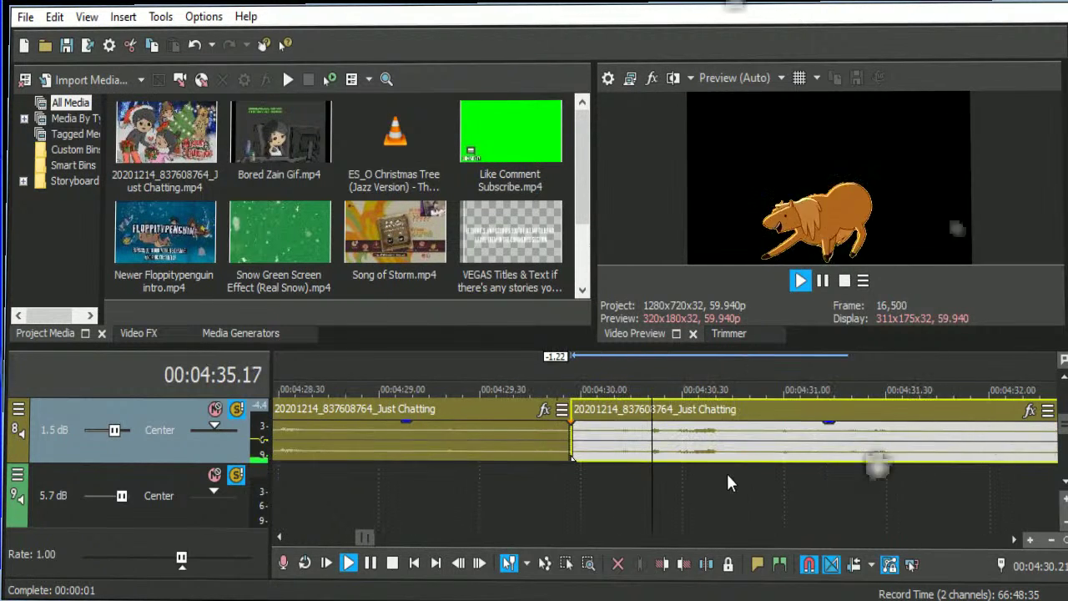
{"action": "key", "text": "space"}
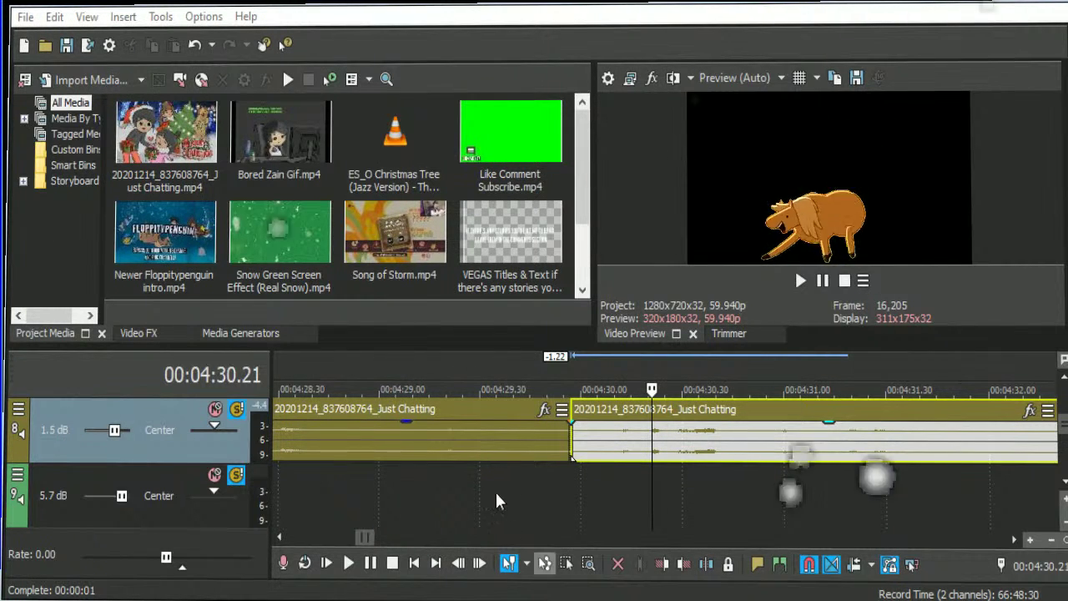
{"action": "left_click_drag", "start_coordinate": [742, 448], "coordinate": [414, 455]}
Play from 00:04:29.11 across the adjusted join near 00:04:30 and listen on until about 00:04:51.
{"action": "left_click", "coordinate": [415, 455]}
{"action": "key", "text": "space"}
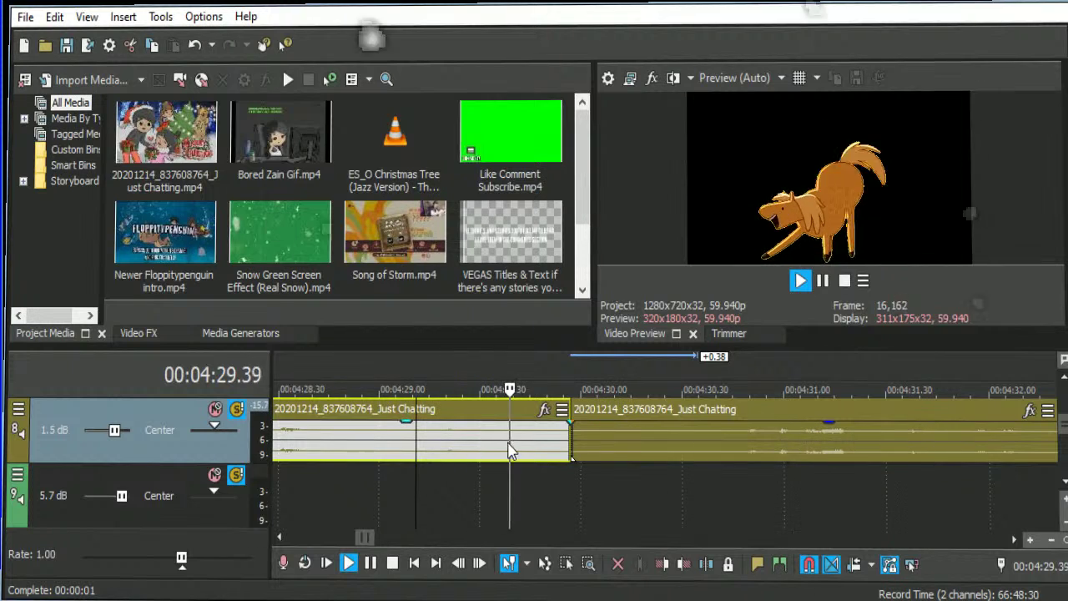
{"action": "scroll", "coordinate": [906, 472], "scroll_direction": "down", "scroll_amount": 5}
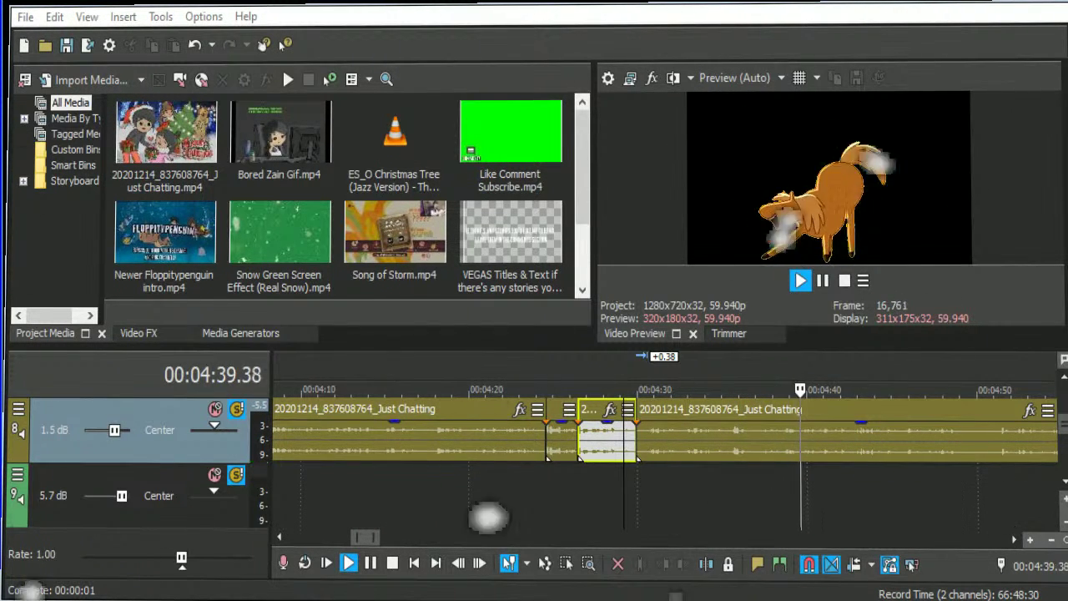
{"action": "left_click", "coordinate": [1015, 538]}
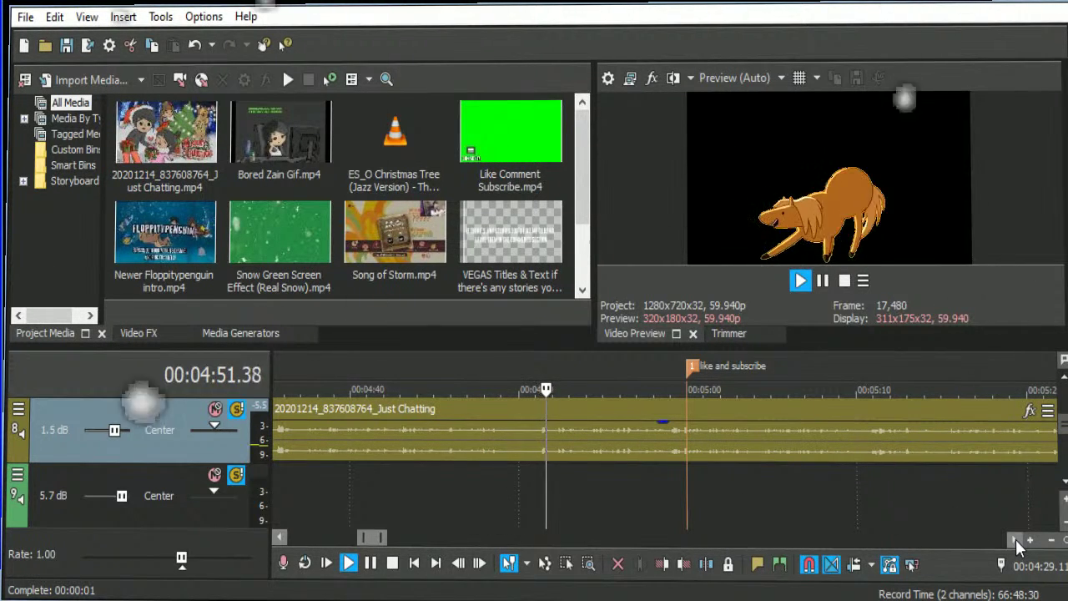
Split the audio clip at 00:04:51.03 and 00:04:49.23, delete the piece between the splits and close the gap.
{"action": "scroll", "coordinate": [535, 446], "scroll_direction": "up", "scroll_amount": 6}
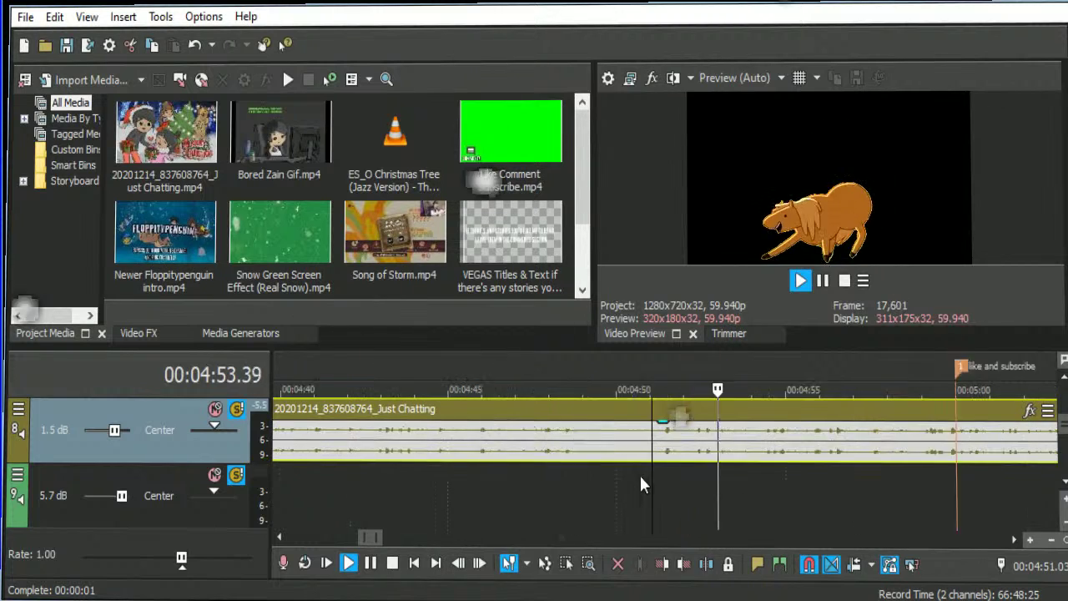
{"action": "key", "text": "space"}
{"action": "key", "text": "s"}
{"action": "left_click", "coordinate": [539, 437]}
{"action": "key", "text": "s"}
{"action": "key", "text": "Delete"}
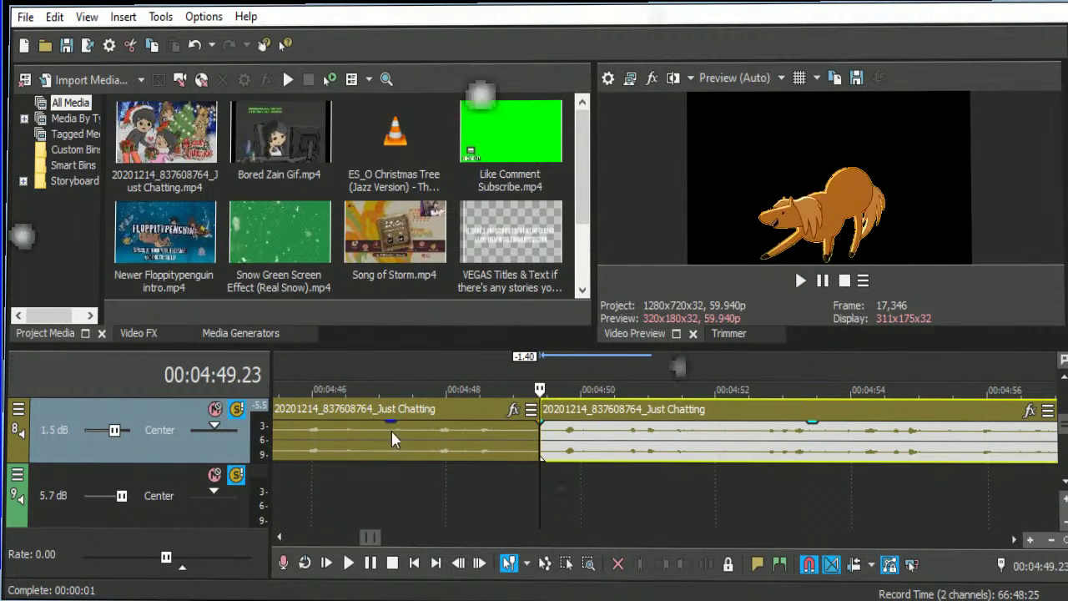
Play across the join at 00:04:49.23 and extend the start of the following audio clip by 0.02, moving the later audio along.
{"action": "left_click", "coordinate": [326, 440]}
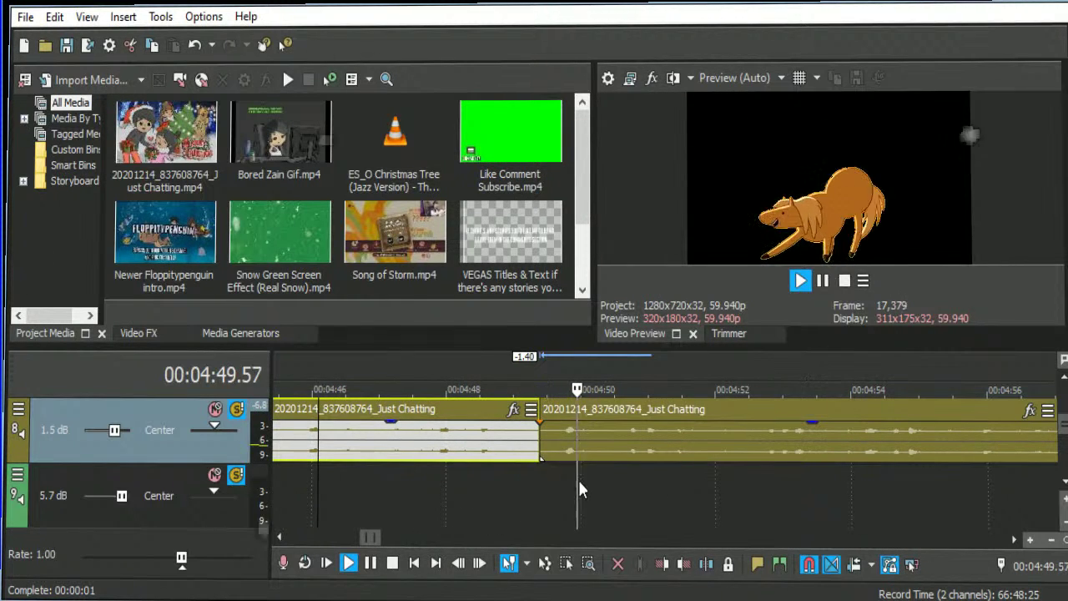
{"action": "left_click", "coordinate": [550, 441]}
{"action": "scroll", "coordinate": [659, 448], "scroll_direction": "up", "scroll_amount": 5}
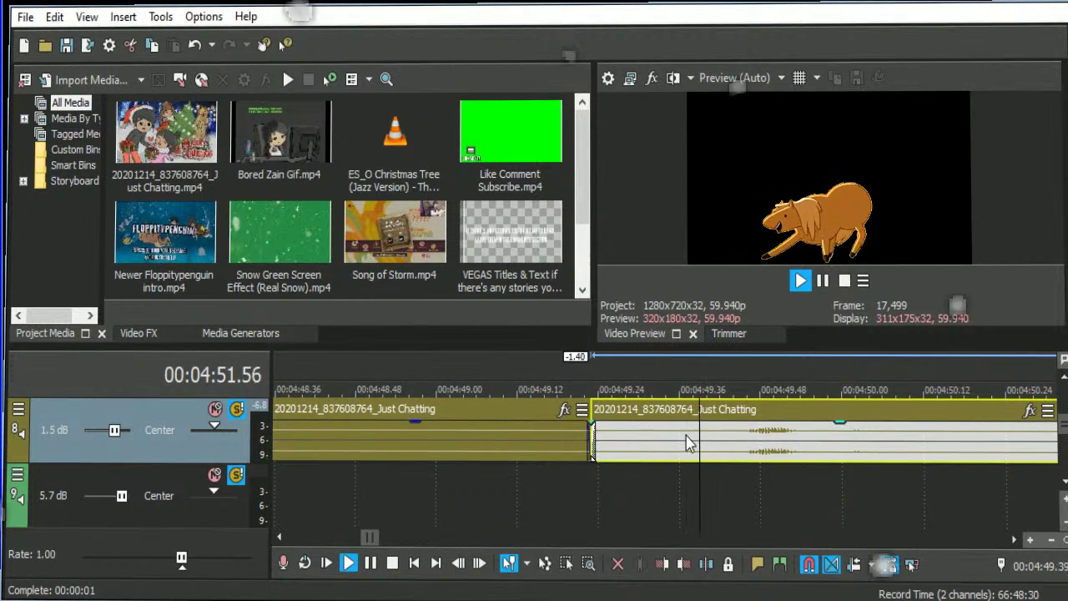
{"action": "key", "text": "space"}
{"action": "mouse_move", "coordinate": [689, 442]}
{"action": "left_mouse_down"}
{"action": "mouse_move", "coordinate": [744, 440]}
{"action": "mouse_move", "coordinate": [613, 449]}
{"action": "mouse_move", "coordinate": [687, 448]}
{"action": "left_mouse_up"}
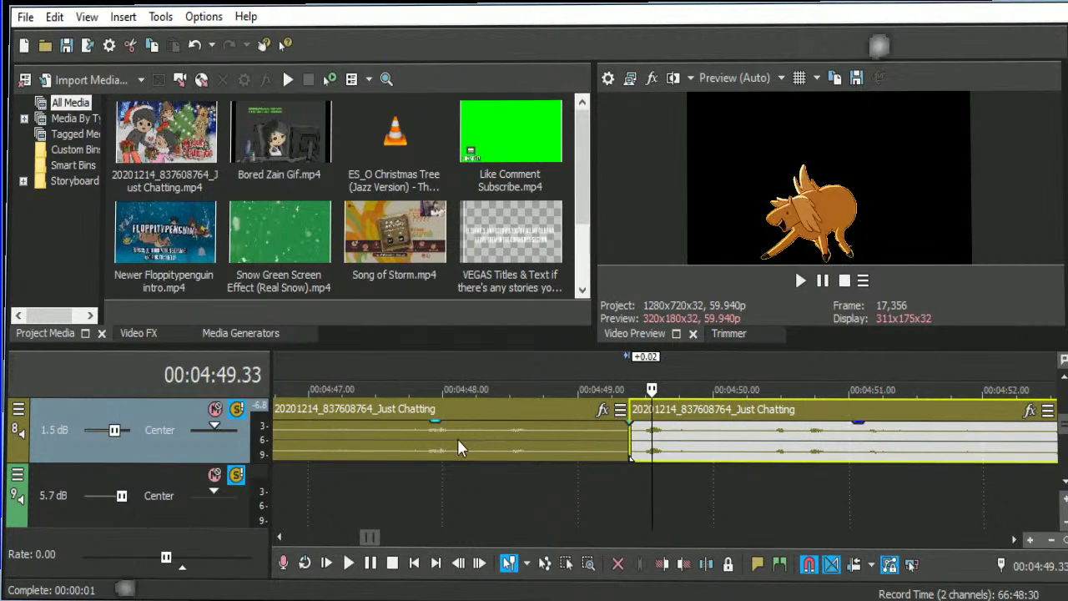
Play from about 00:04:48 across the adjusted join near 00:04:49 and listen on until about 00:04:56.
{"action": "scroll", "coordinate": [458, 438], "scroll_direction": "down", "scroll_amount": 3}
{"action": "left_click", "coordinate": [457, 438]}
{"action": "key", "text": "space"}
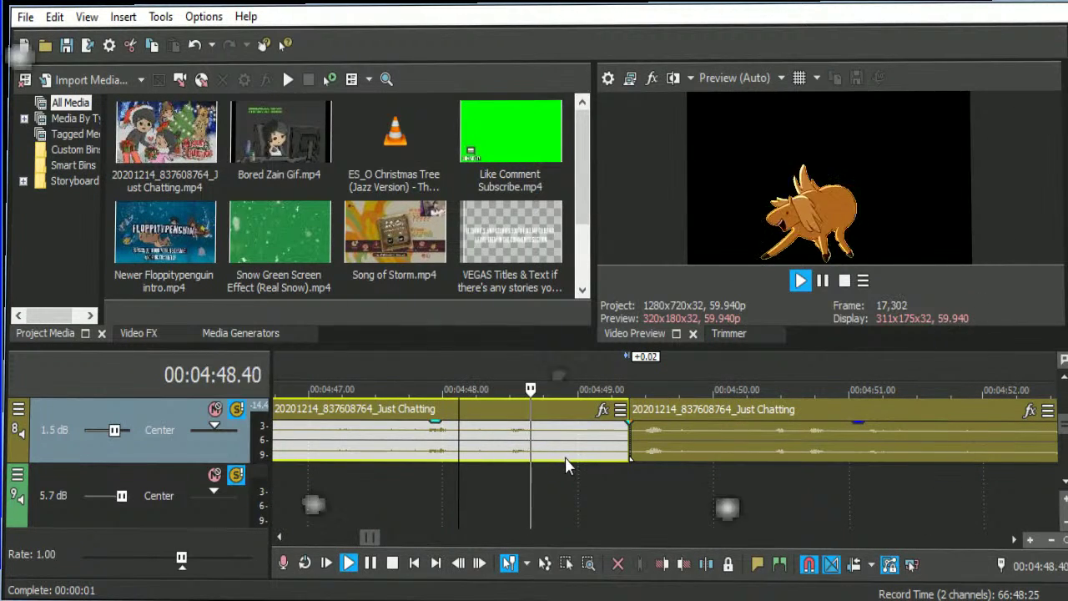
{"action": "scroll", "coordinate": [758, 518], "scroll_direction": "down", "scroll_amount": 3}
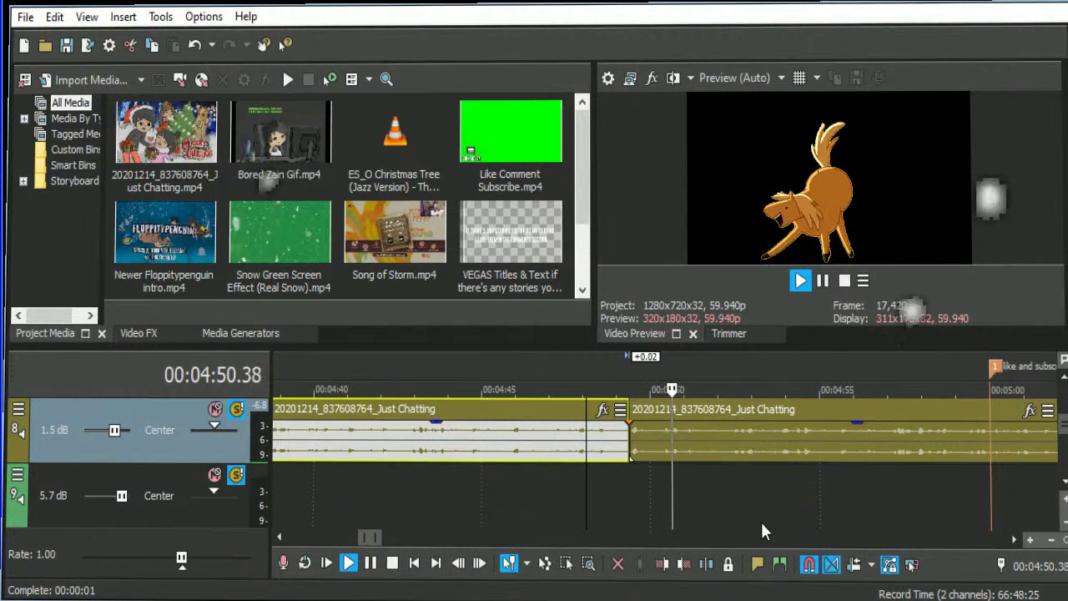
{"action": "left_click", "coordinate": [1015, 543]}
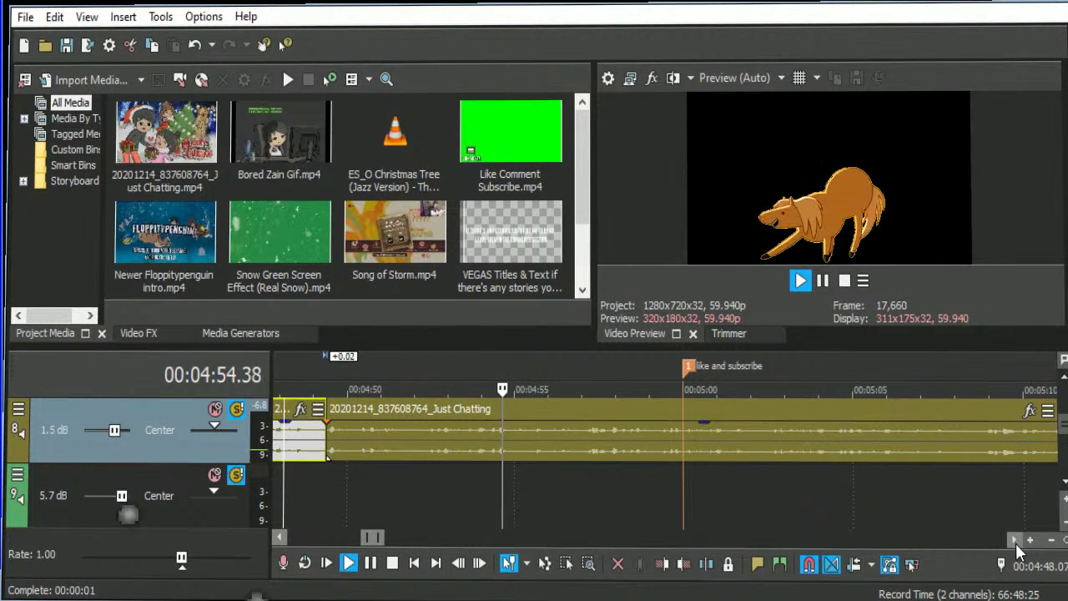
Try to cut the short piece between about 00:04:50.11 and 00:04:50.23, close the gap and play across the join.
{"action": "left_click", "coordinate": [332, 432]}
{"action": "scroll", "coordinate": [332, 432], "scroll_direction": "up", "scroll_amount": 4}
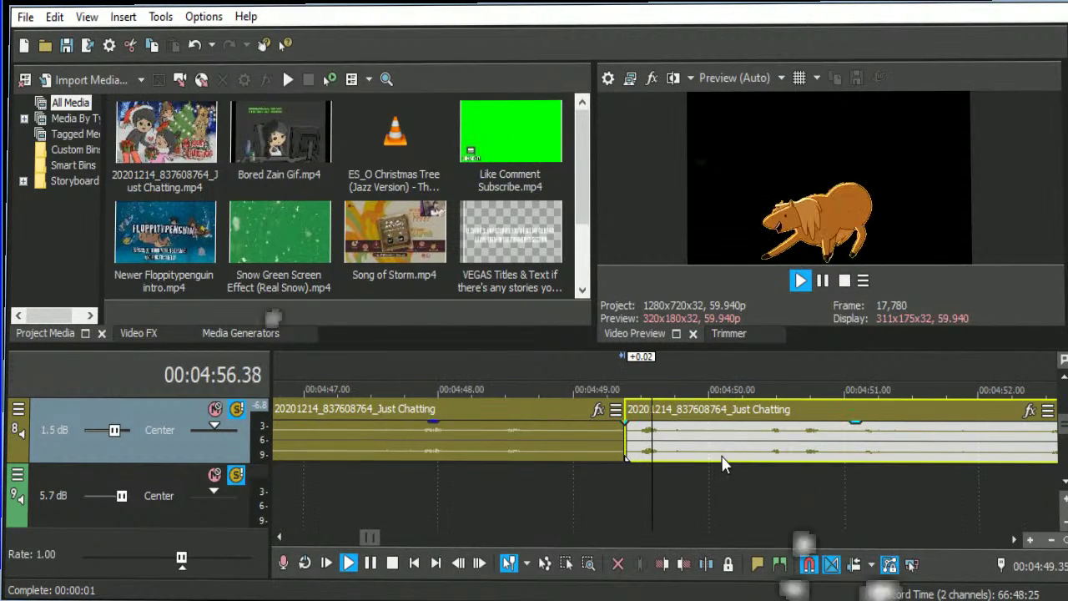
{"action": "scroll", "coordinate": [705, 438], "scroll_direction": "up", "scroll_amount": 3}
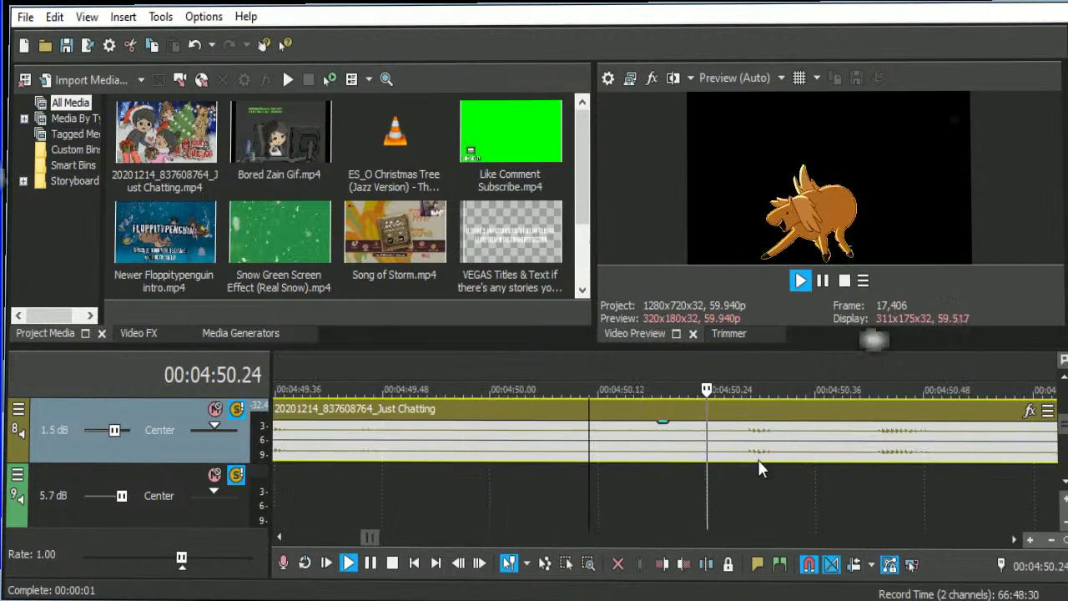
{"action": "key", "text": "space"}
{"action": "left_click_drag", "start_coordinate": [705, 448], "coordinate": [593, 448]}
{"action": "left_click", "coordinate": [650, 457]}
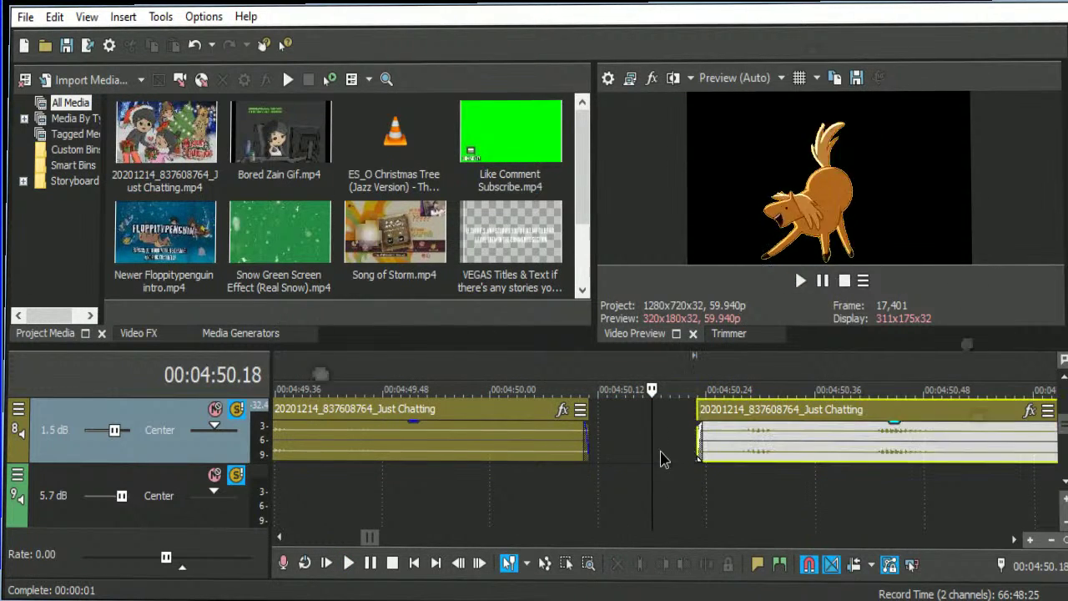
{"action": "scroll", "coordinate": [649, 457], "scroll_direction": "down", "scroll_amount": 3}
{"action": "left_click", "coordinate": [440, 438]}
{"action": "key", "text": "space"}
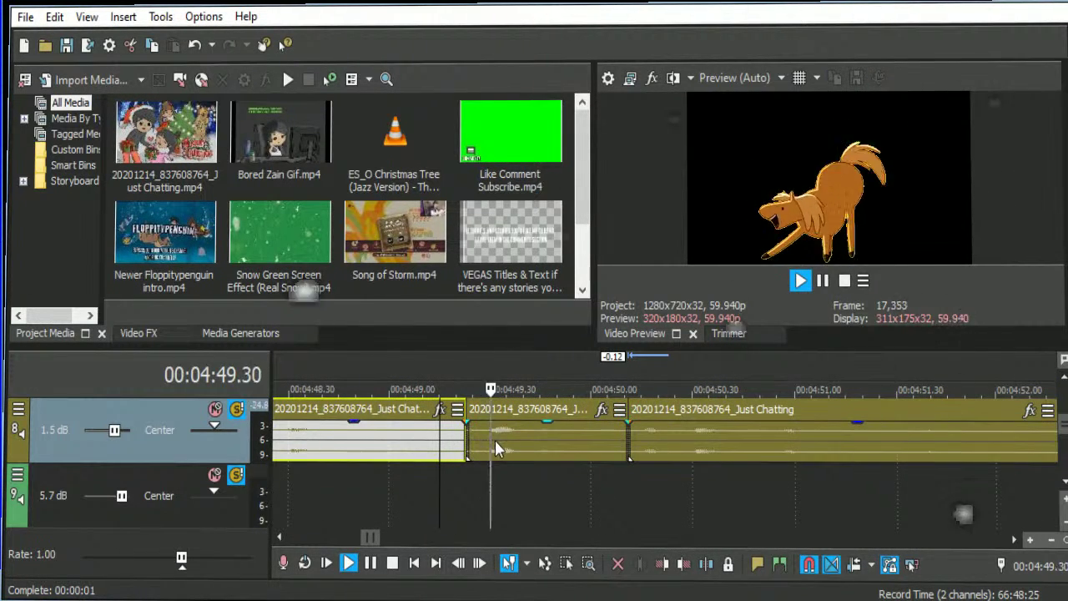
Stop playback and undo the cut and gap closing near 00:04:50.
{"action": "key", "text": "space"}
{"action": "key", "text": "s"}
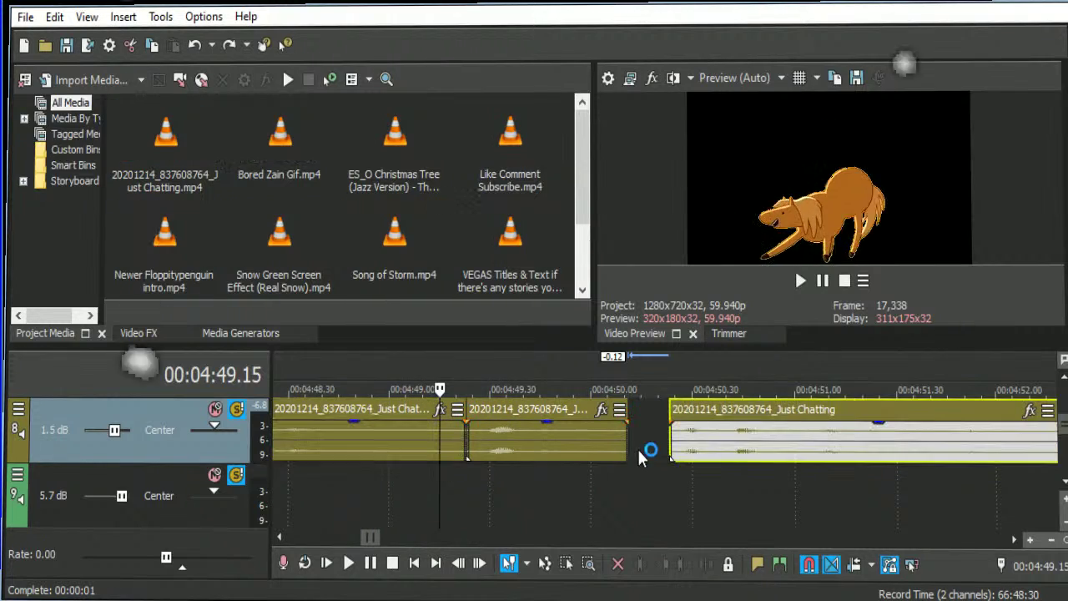
{"action": "key", "text": "ctrl+z"}
{"action": "scroll", "coordinate": [751, 450], "scroll_direction": "down", "scroll_amount": 5}
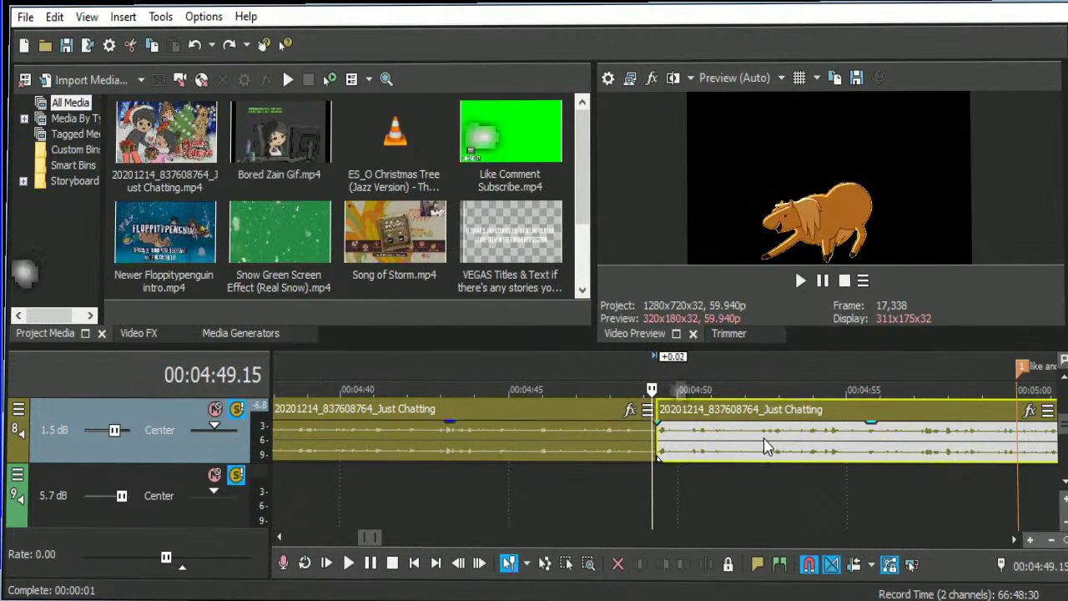
Play the audio from 00:04:51.34 past the "like and subscribe" marker until about 00:05:02.
{"action": "left_click", "coordinate": [730, 434]}
{"action": "key", "text": "space"}
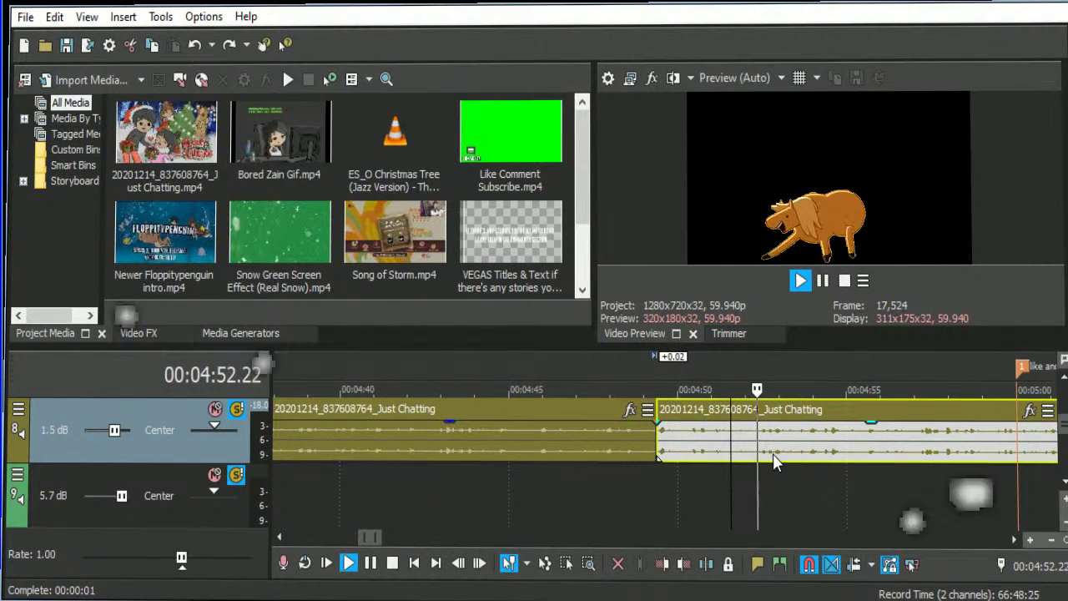
{"action": "left_click", "coordinate": [1014, 541]}
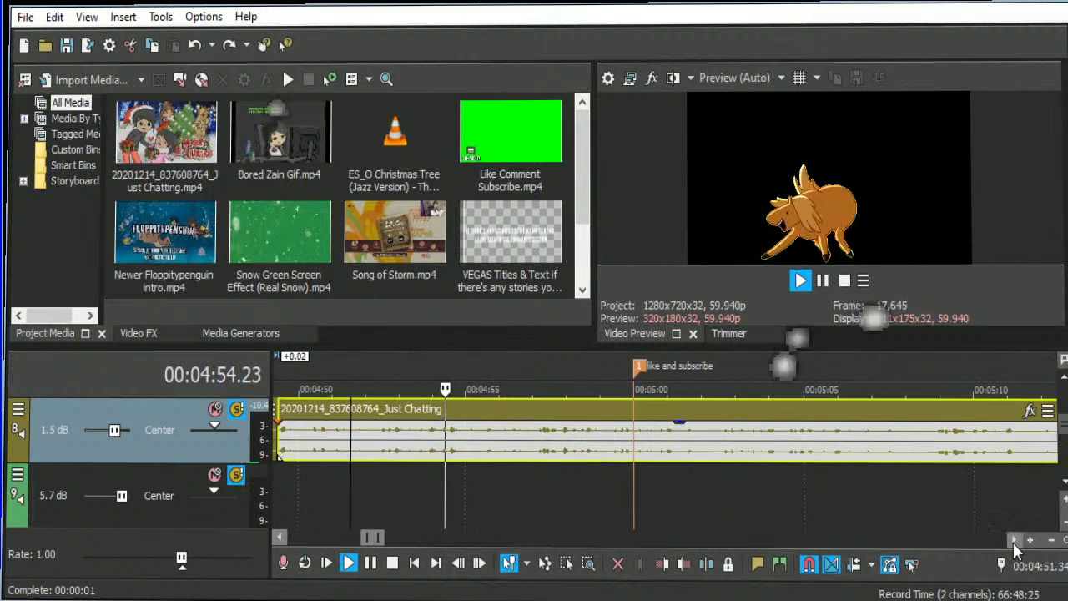
{"action": "left_click", "coordinate": [1014, 541]}
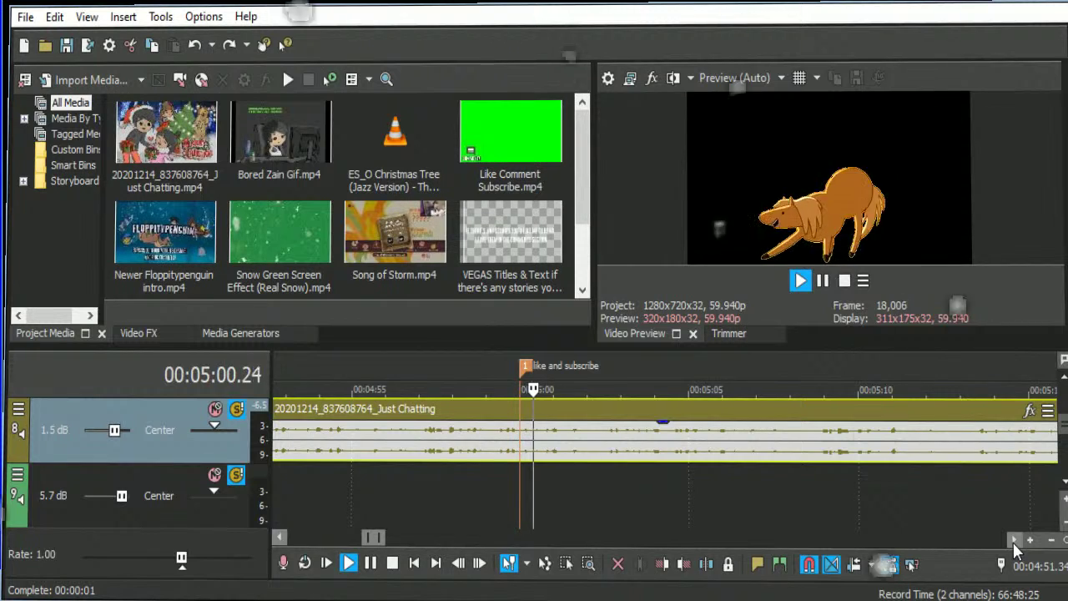
{"action": "scroll", "coordinate": [844, 521], "scroll_direction": "down", "scroll_amount": 5}
{"action": "scroll", "coordinate": [844, 521], "scroll_direction": "up", "scroll_amount": 1}
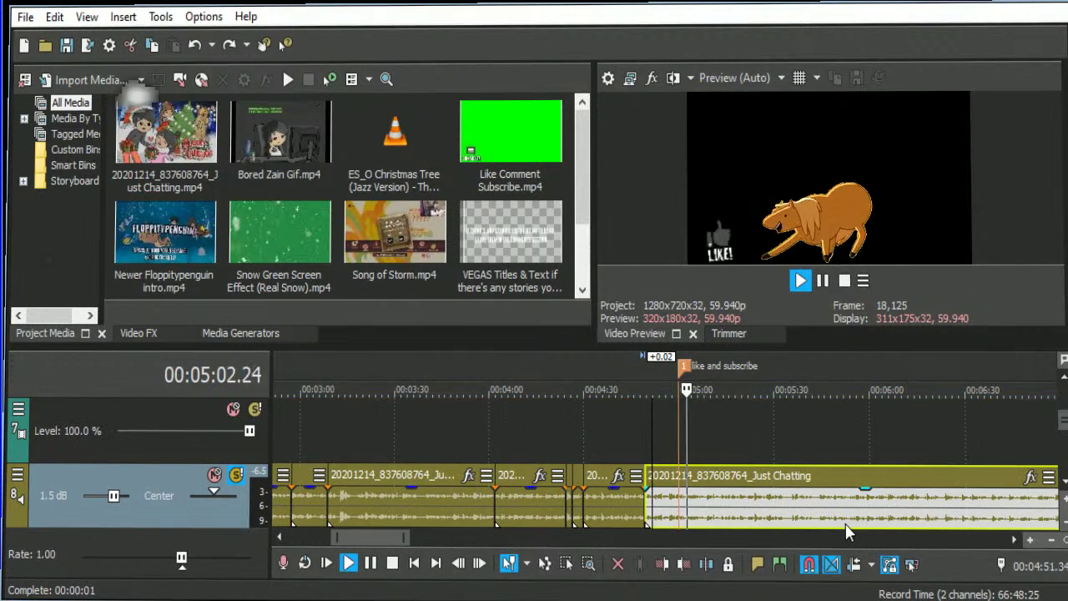
{"action": "key", "text": "space"}
Move the green-screen Like Comment Subscribe clip 1:38.03 earlier, from the "like and subscribe" marker to about 00:03:22.
{"action": "scroll", "coordinate": [813, 505], "scroll_direction": "up", "scroll_amount": 3}
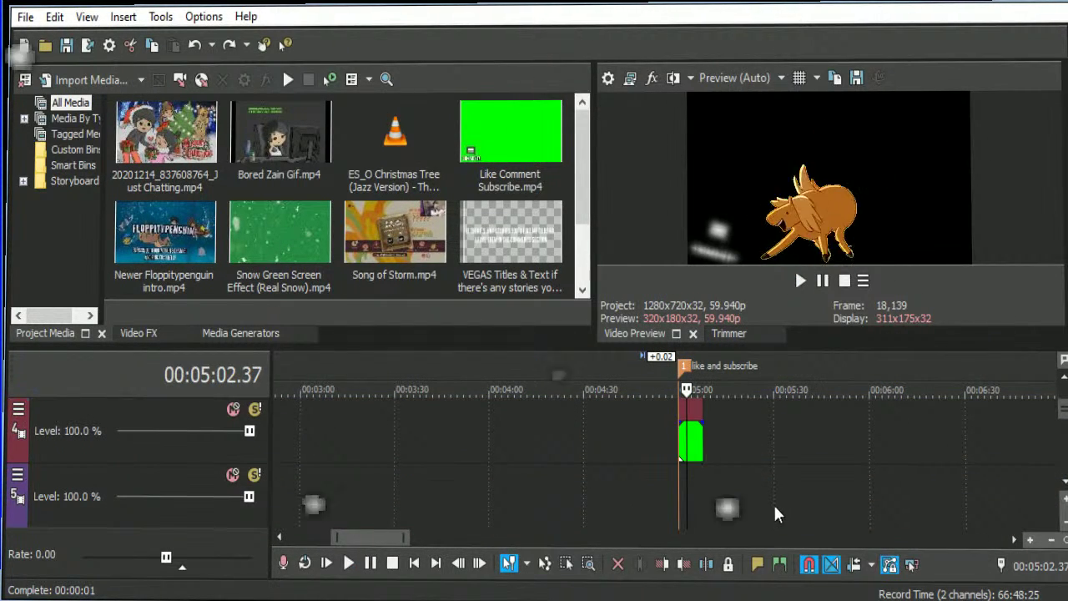
{"action": "left_click_drag", "start_coordinate": [688, 435], "coordinate": [417, 453]}
{"action": "scroll", "coordinate": [392, 454], "scroll_direction": "down", "scroll_amount": 3}
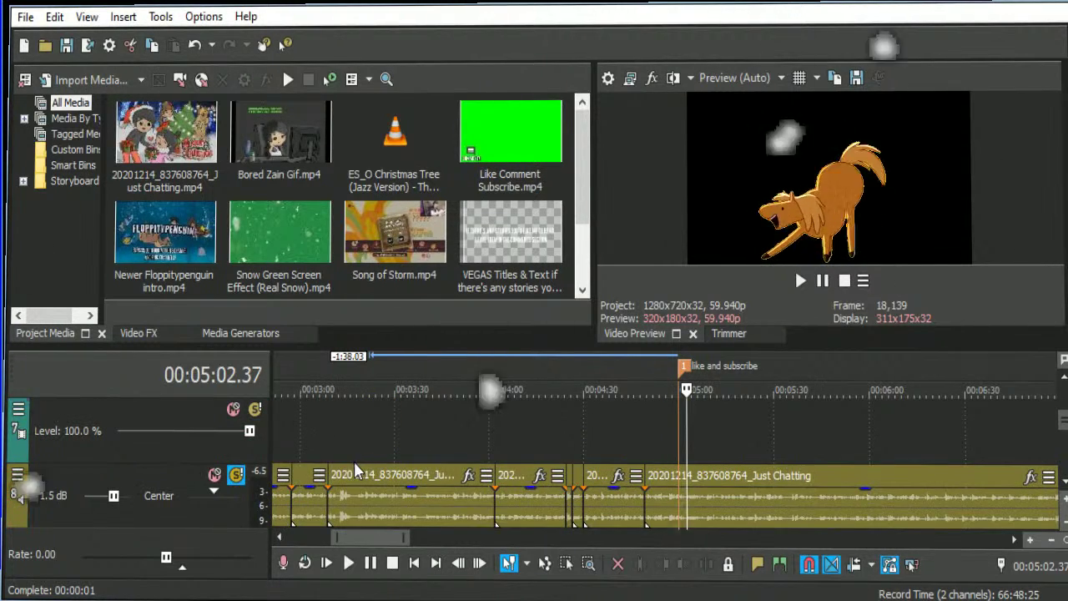
Play the audio from about 00:03:18 up to the start of the moved Like Comment Subscribe clip.
{"action": "left_click", "coordinate": [357, 453]}
{"action": "scroll", "coordinate": [755, 480], "scroll_direction": "up", "scroll_amount": 3}
{"action": "key", "text": "space"}
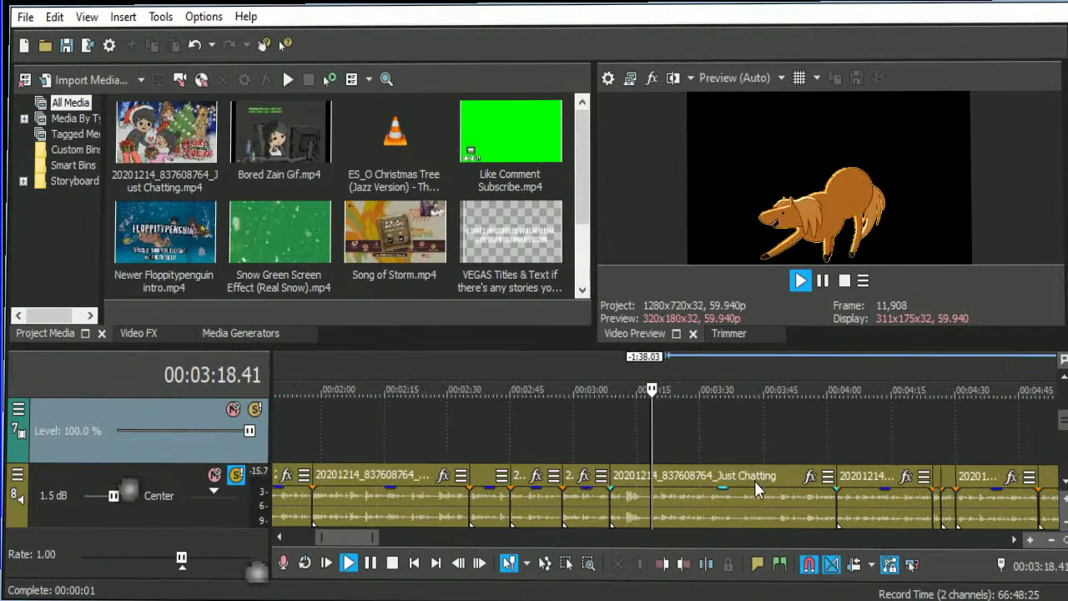
{"action": "scroll", "coordinate": [760, 482], "scroll_direction": "up", "scroll_amount": 2}
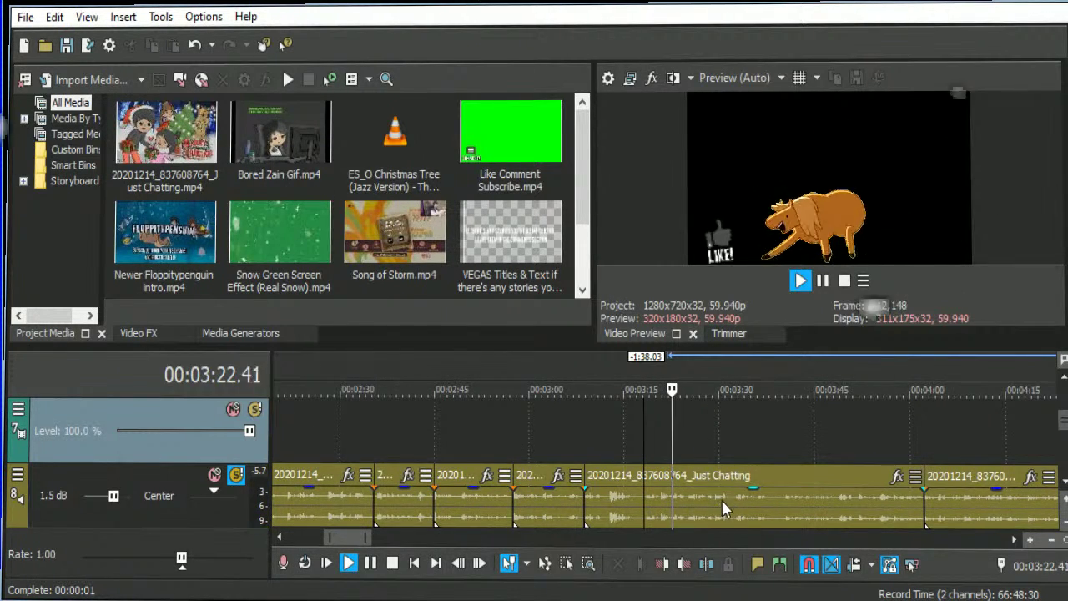
Spot-check the audio after 00:03:45 by playback, including around 00:04:02 and 00:04:08, and return to 00:03:38.52.
{"action": "left_click", "coordinate": [835, 500]}
{"action": "key", "text": "space"}
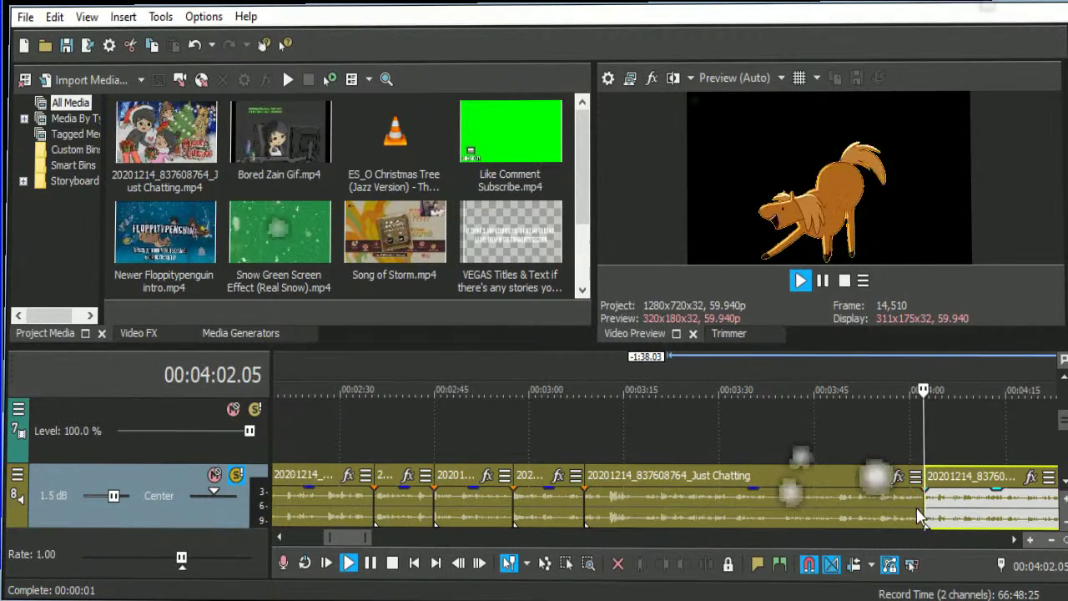
{"action": "scroll", "coordinate": [689, 506], "scroll_direction": "down", "scroll_amount": 10}
{"action": "scroll", "coordinate": [689, 506], "scroll_direction": "up", "scroll_amount": 10}
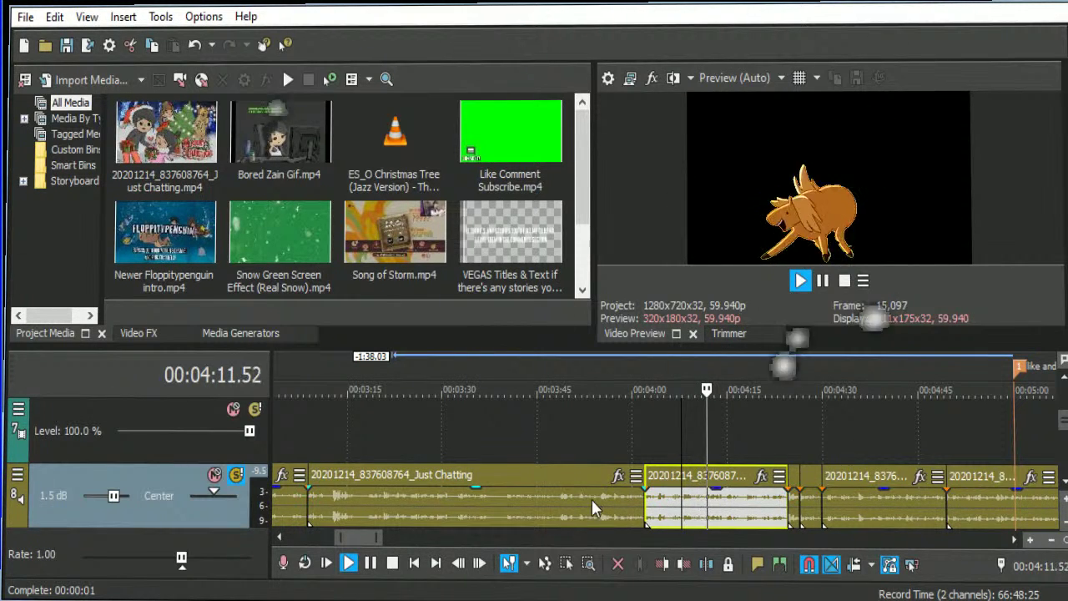
{"action": "left_click", "coordinate": [497, 499]}
{"action": "key", "text": "space"}
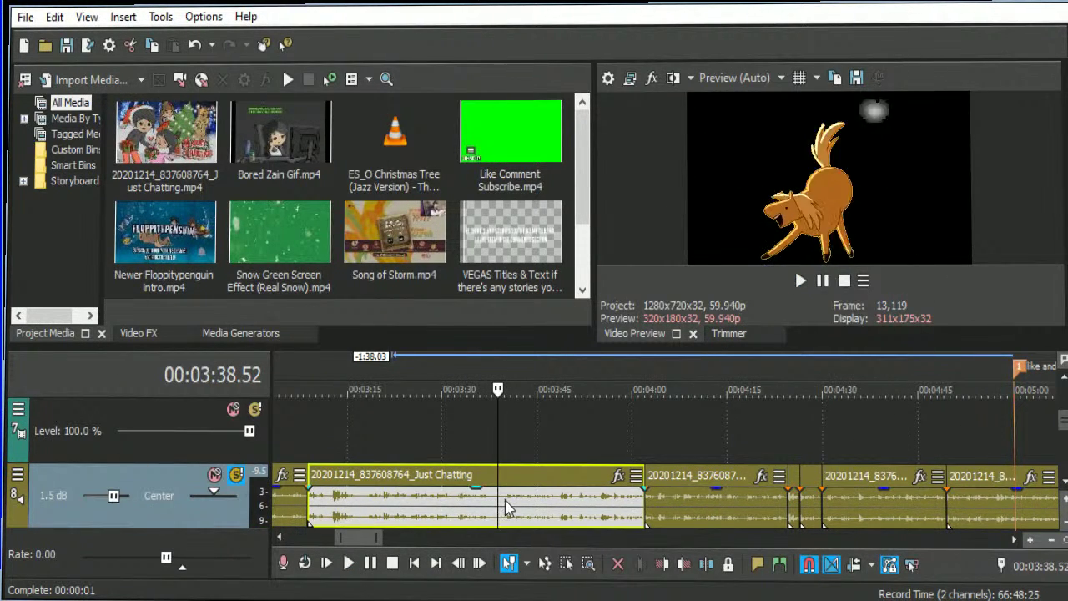
Play from 00:03:08.48 and move the green-screen Like Comment Subscribe clip 7.08 earlier to start at about 00:03:15.
{"action": "left_click", "coordinate": [310, 500]}
{"action": "key", "text": "space"}
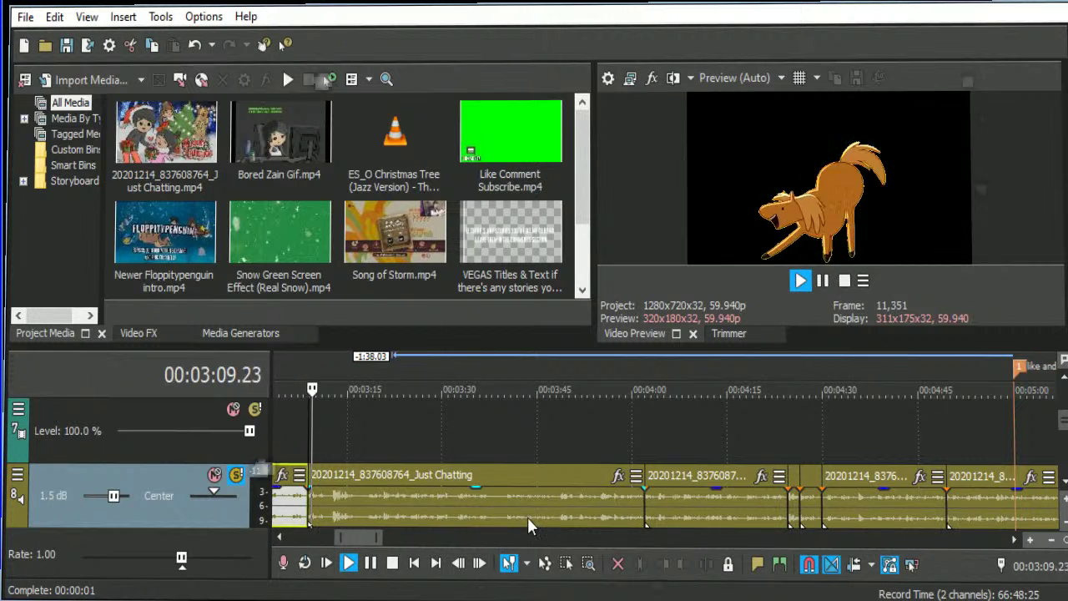
{"action": "scroll", "coordinate": [551, 513], "scroll_direction": "up", "scroll_amount": 1}
{"action": "scroll", "coordinate": [751, 501], "scroll_direction": "up", "scroll_amount": 2}
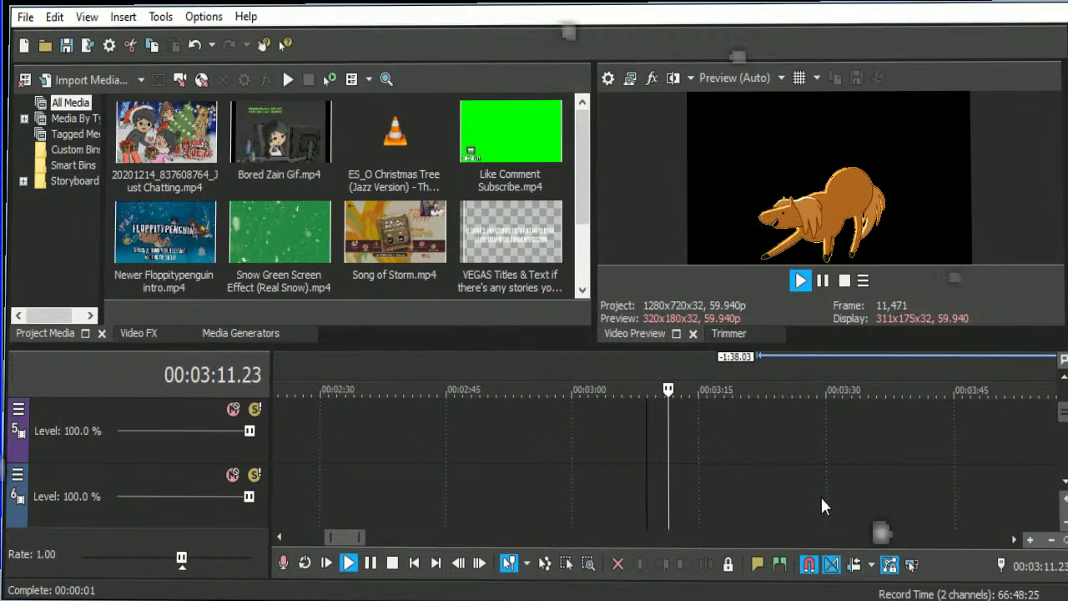
{"action": "scroll", "coordinate": [826, 501], "scroll_direction": "up", "scroll_amount": 1}
{"action": "left_click", "coordinate": [797, 454]}
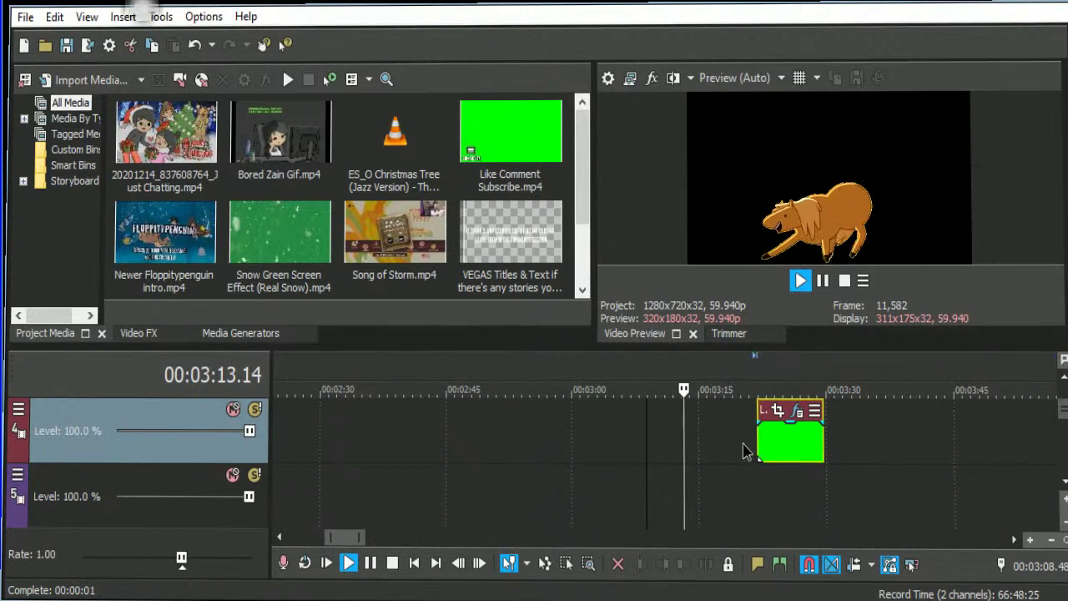
{"action": "left_click_drag", "start_coordinate": [745, 451], "coordinate": [748, 452]}
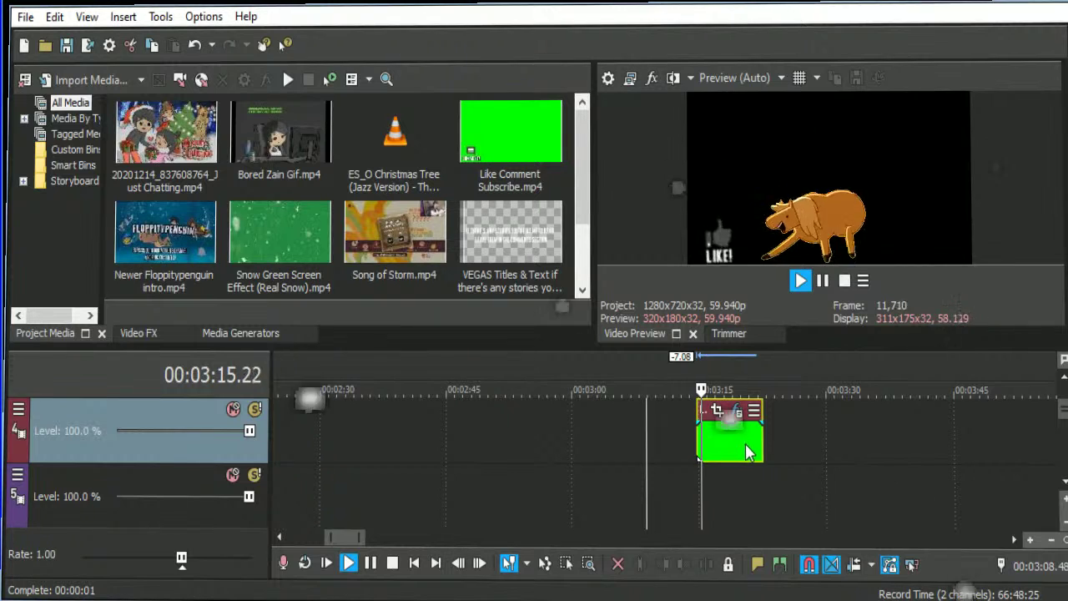
Watch the repositioned Like Comment Subscribe overlay play against the audio until about 00:03:23.
{"action": "scroll", "coordinate": [777, 445], "scroll_direction": "down", "scroll_amount": 5}
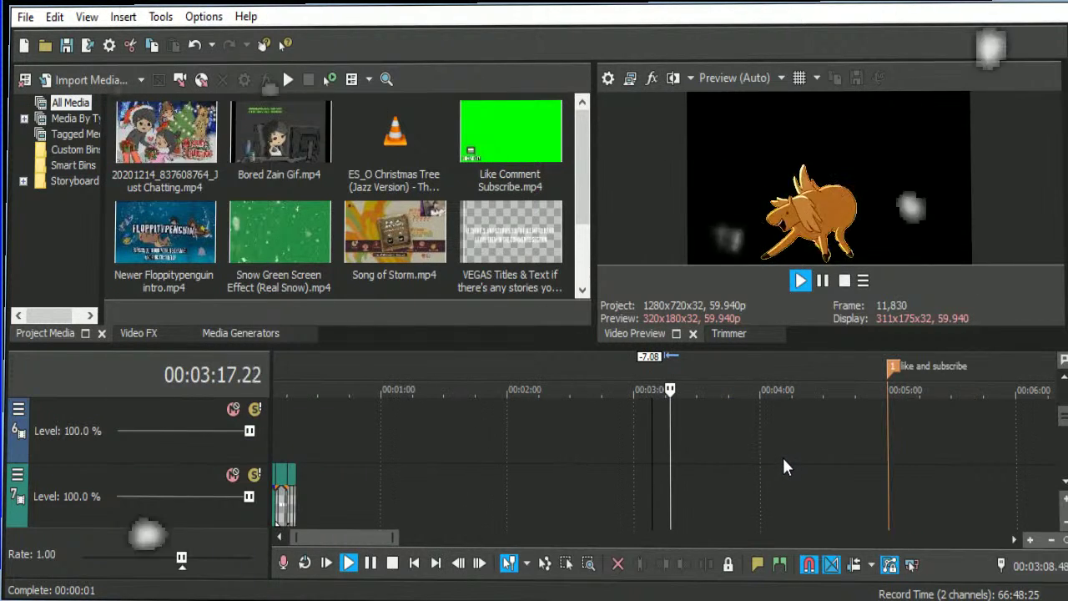
{"action": "scroll", "coordinate": [782, 457], "scroll_direction": "down", "scroll_amount": 1}
{"action": "scroll", "coordinate": [818, 460], "scroll_direction": "up", "scroll_amount": 3}
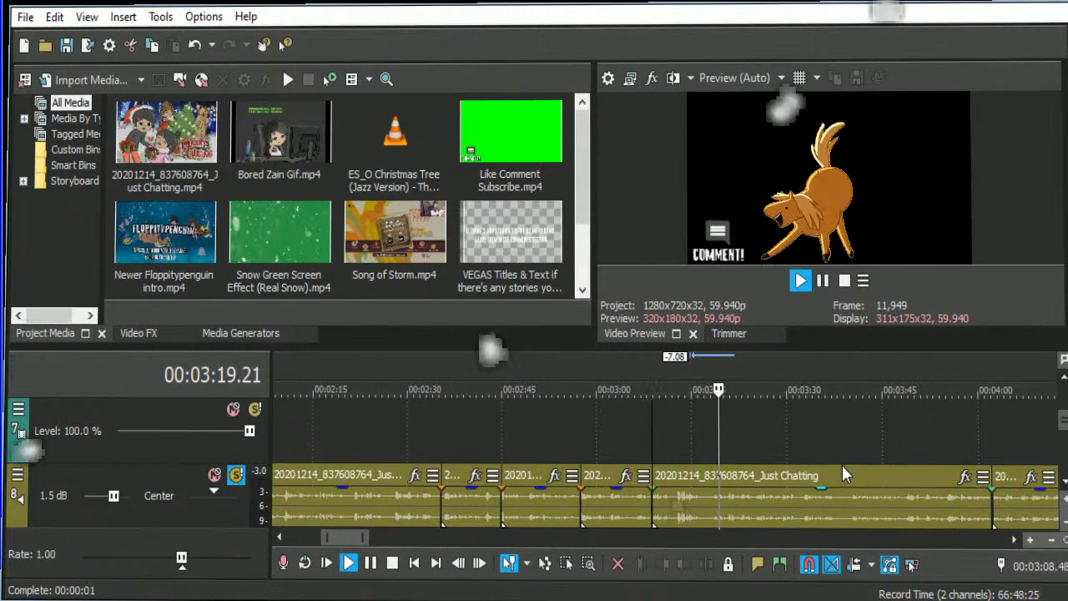
{"action": "scroll", "coordinate": [843, 469], "scroll_direction": "up", "scroll_amount": 3}
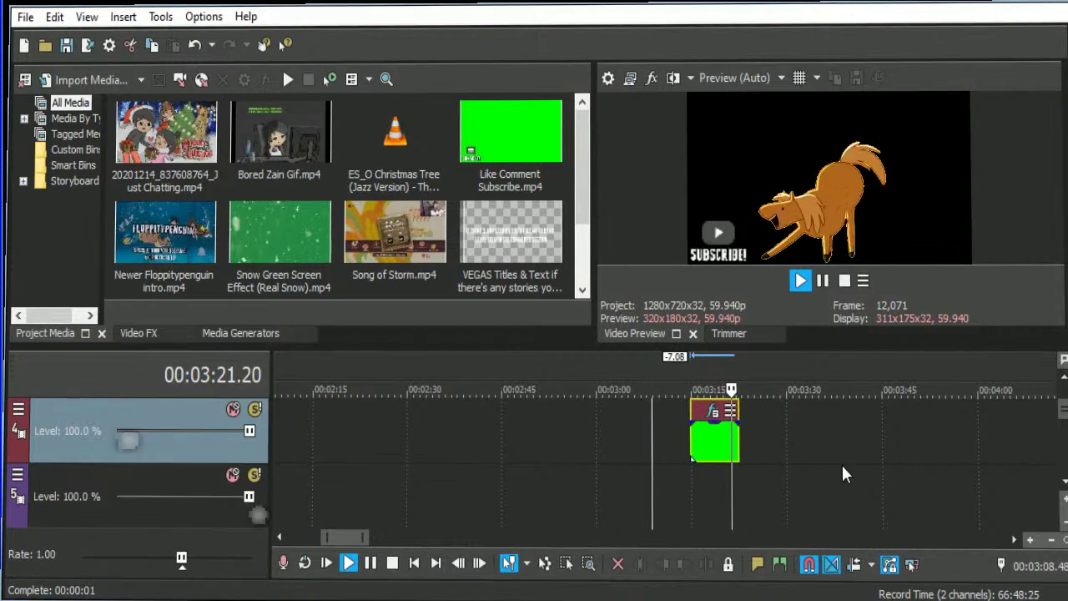
{"action": "scroll", "coordinate": [842, 467], "scroll_direction": "down", "scroll_amount": 3}
{"action": "scroll", "coordinate": [841, 465], "scroll_direction": "down", "scroll_amount": 6}
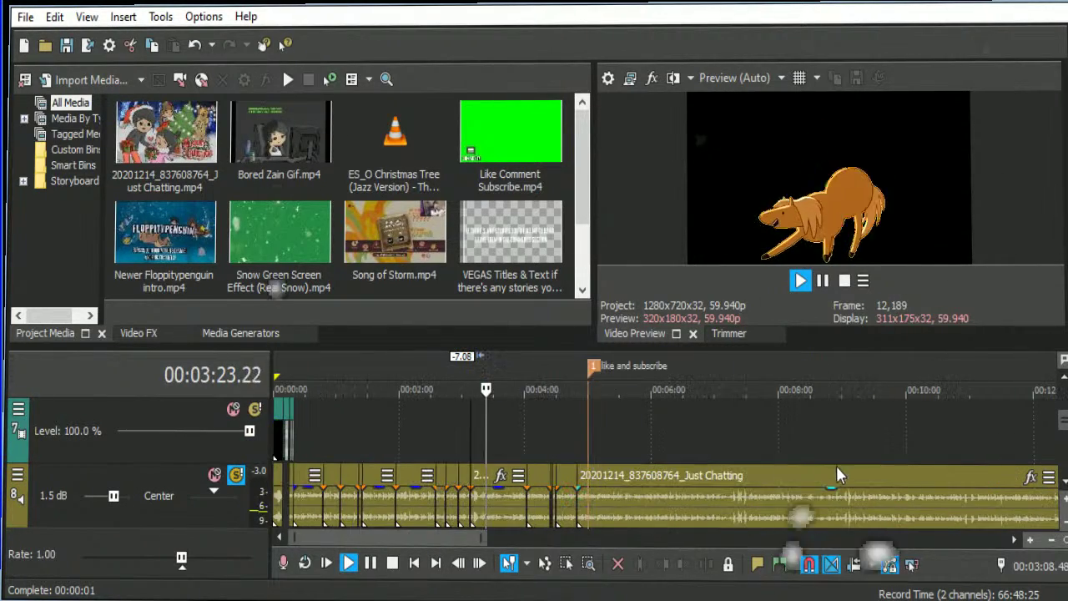
Play the audio from the "like and subscribe" marker at 00:05:00.00 until about 00:05:09.
{"action": "left_click", "coordinate": [582, 503]}
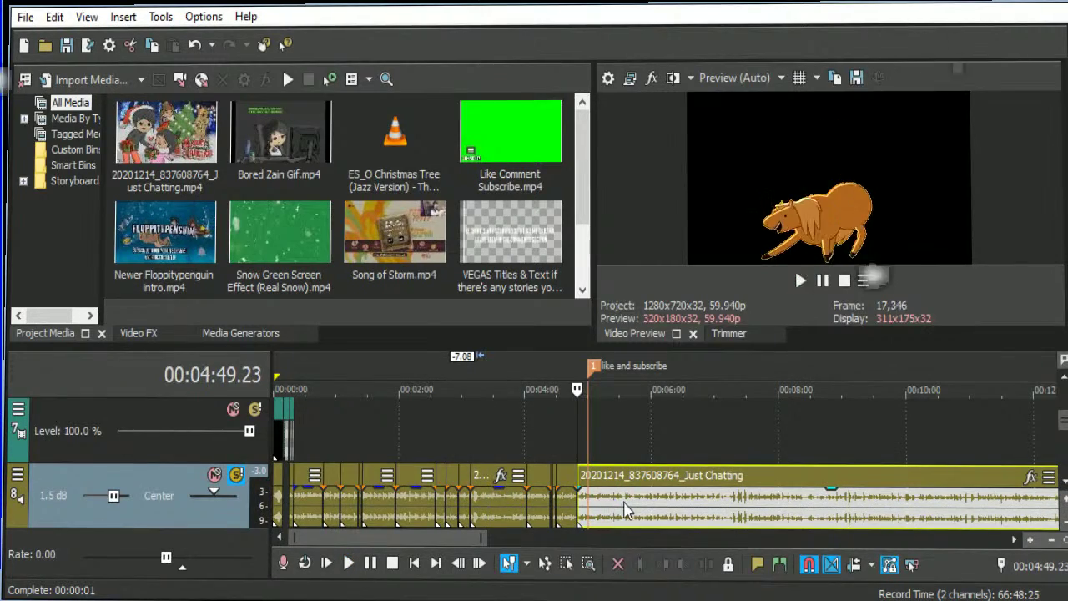
{"action": "scroll", "coordinate": [647, 505], "scroll_direction": "up", "scroll_amount": 2}
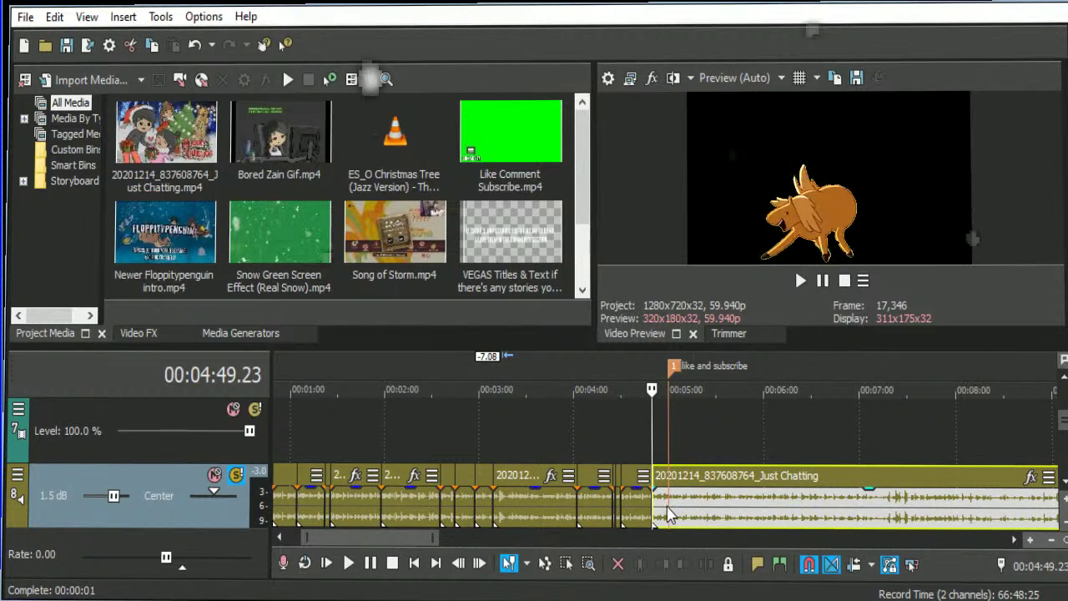
{"action": "left_click", "coordinate": [667, 513]}
{"action": "scroll", "coordinate": [668, 513], "scroll_direction": "up", "scroll_amount": 8}
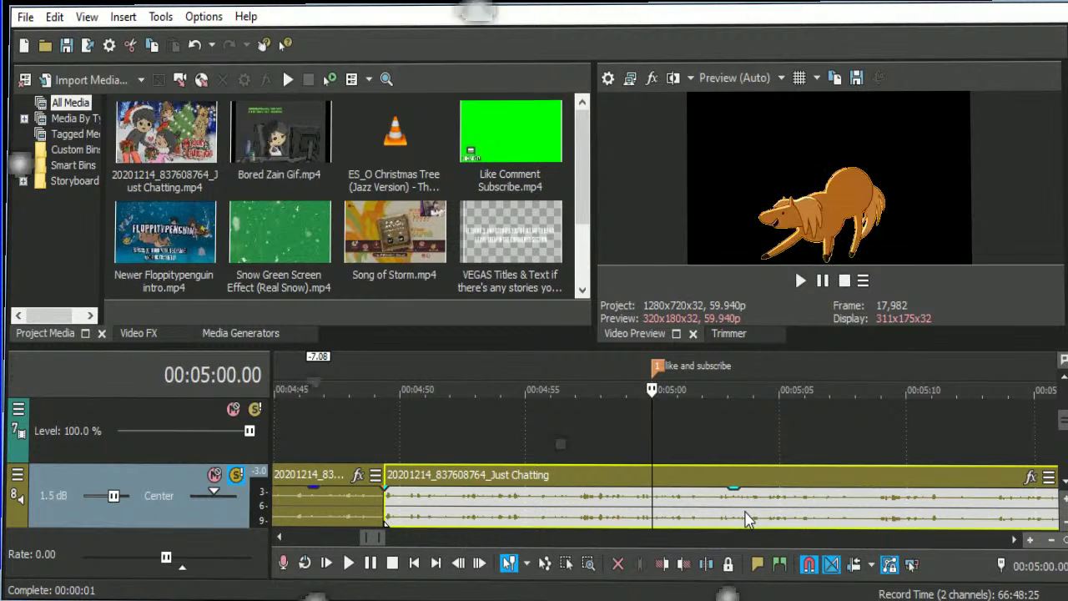
{"action": "key", "text": "space"}
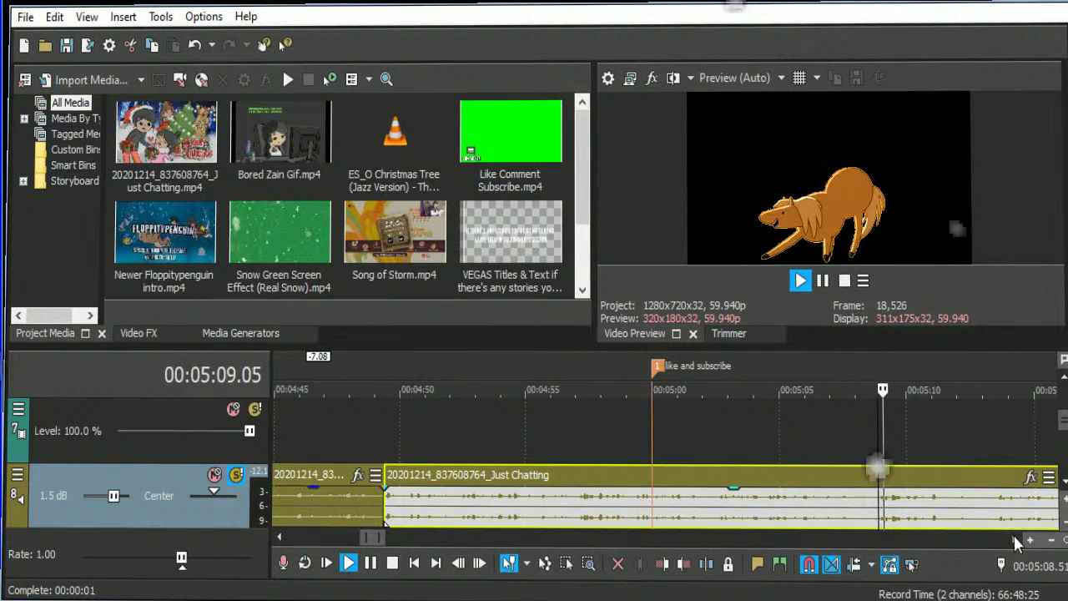
Continue listening to the Just Chatting audio from about 00:05:09 until about 00:05:35.
{"action": "scroll", "coordinate": [908, 523], "scroll_direction": "down", "scroll_amount": 5}
{"action": "scroll", "coordinate": [905, 522], "scroll_direction": "up", "scroll_amount": 2}
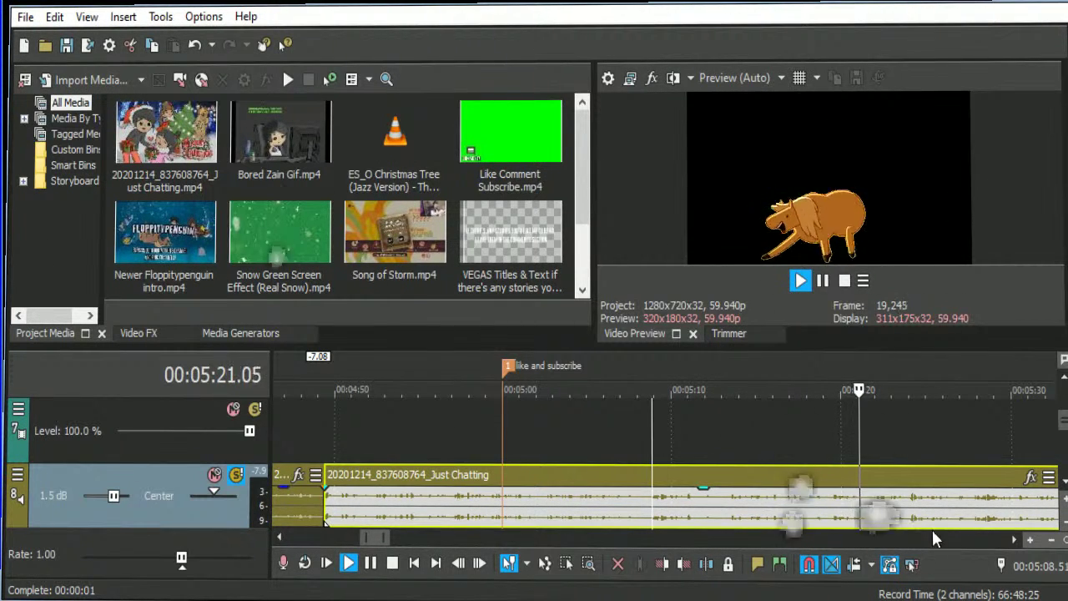
{"action": "left_click", "coordinate": [1014, 540]}
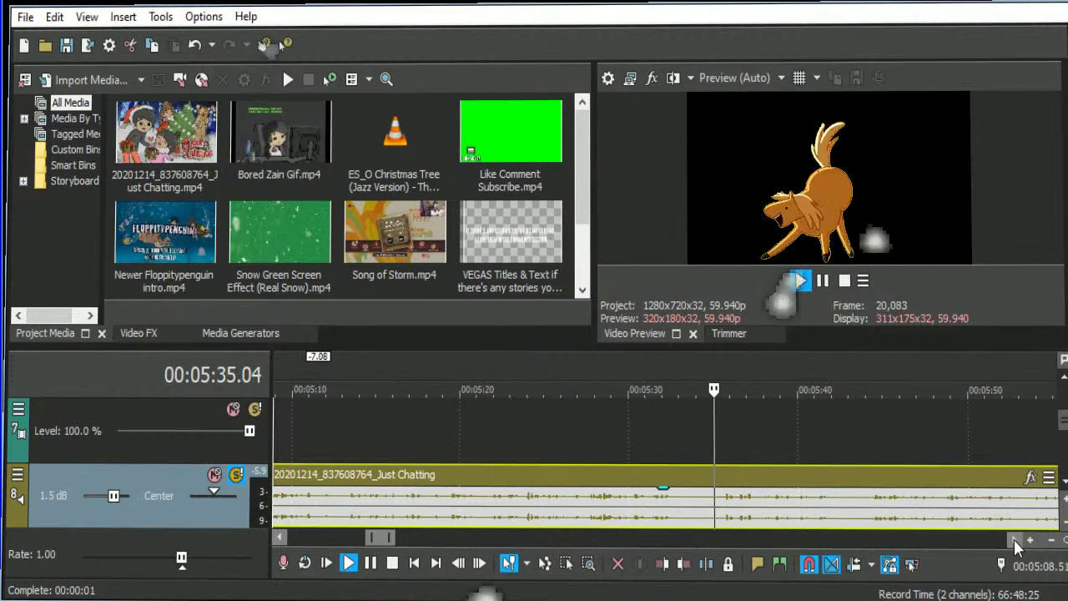
Split the Just Chatting audio at 00:05:31.18, about 00:05:35 and 00:05:33.38.
{"action": "left_click", "coordinate": [647, 514]}
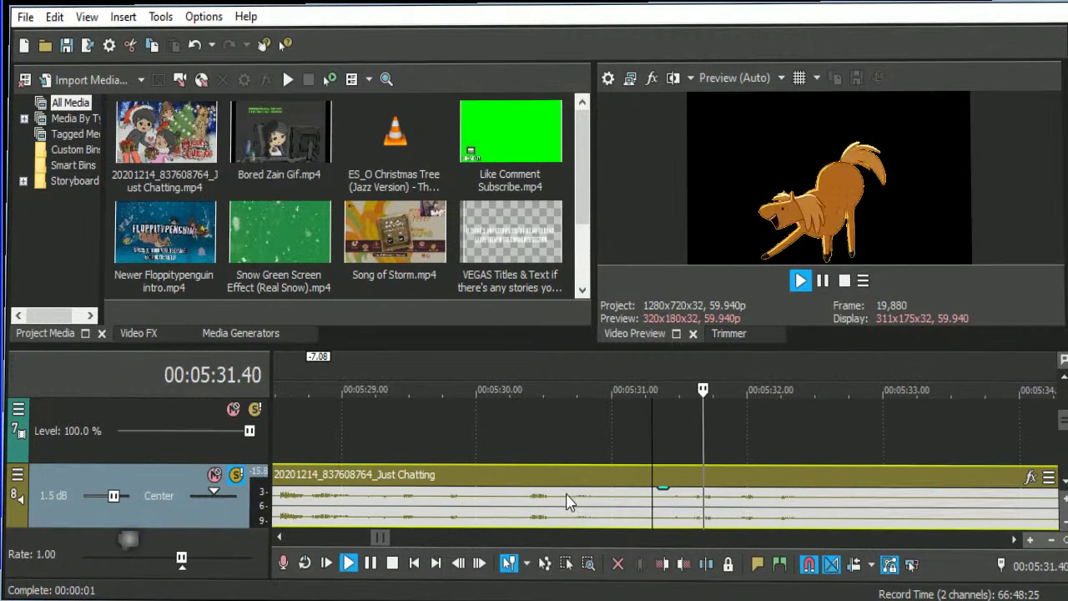
{"action": "scroll", "coordinate": [644, 501], "scroll_direction": "up", "scroll_amount": 3}
{"action": "key", "text": "s"}
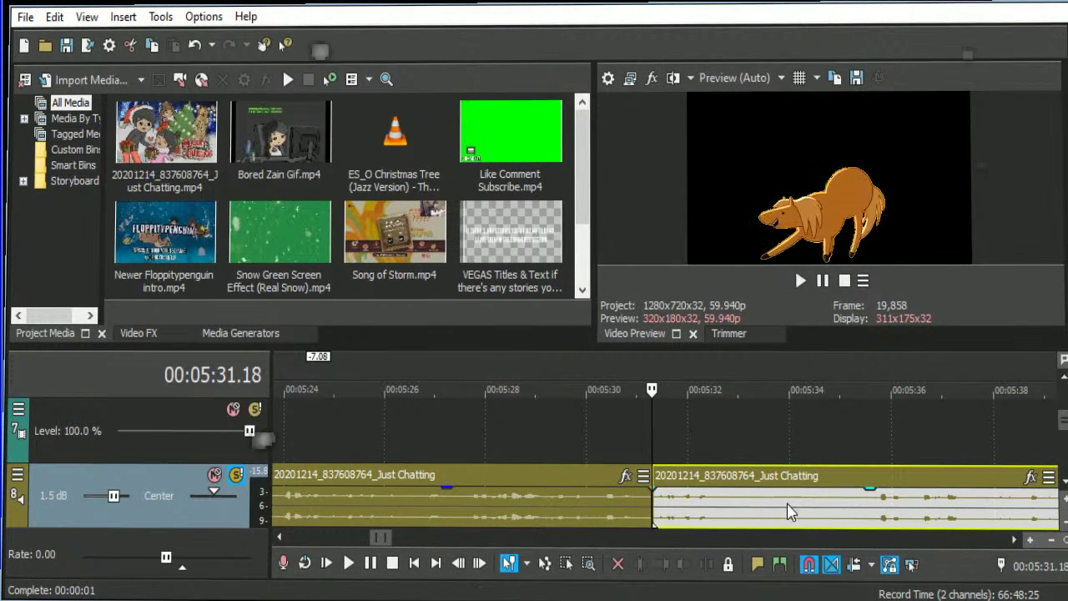
{"action": "left_click", "coordinate": [847, 510]}
{"action": "key", "text": "s"}
{"action": "left_click", "coordinate": [770, 505]}
{"action": "key", "text": "s"}
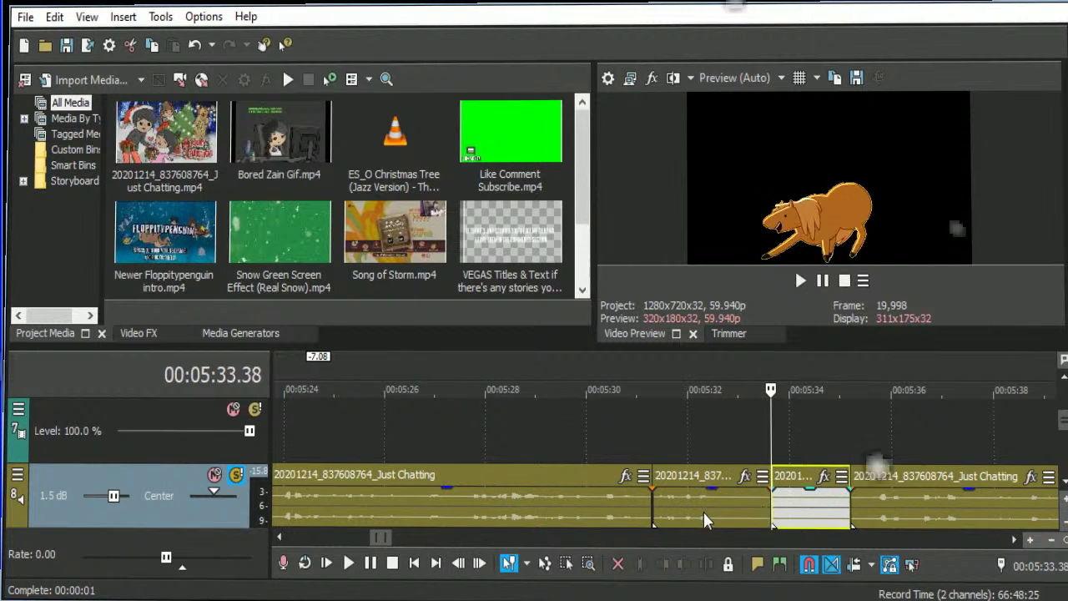
Move the speech piece after 00:05:31 0.29 later, fill the opened gap with silence split off at 00:05:34.19, and close the gap after the speech.
{"action": "left_click_drag", "start_coordinate": [736, 515], "coordinate": [685, 507]}
{"action": "left_click", "coordinate": [806, 510]}
{"action": "key", "text": "s"}
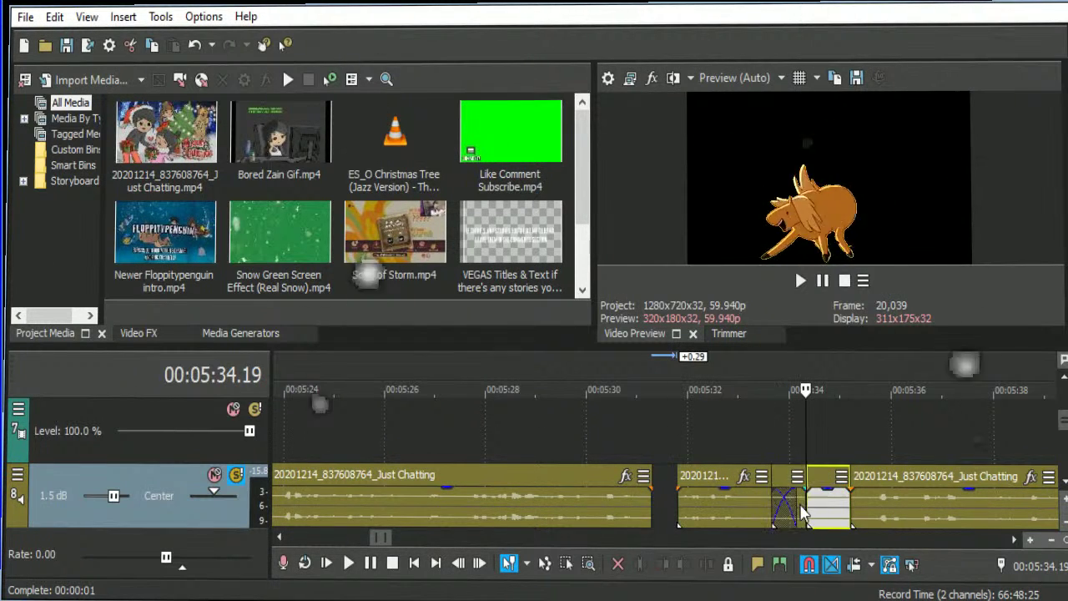
{"action": "left_click", "coordinate": [686, 506]}
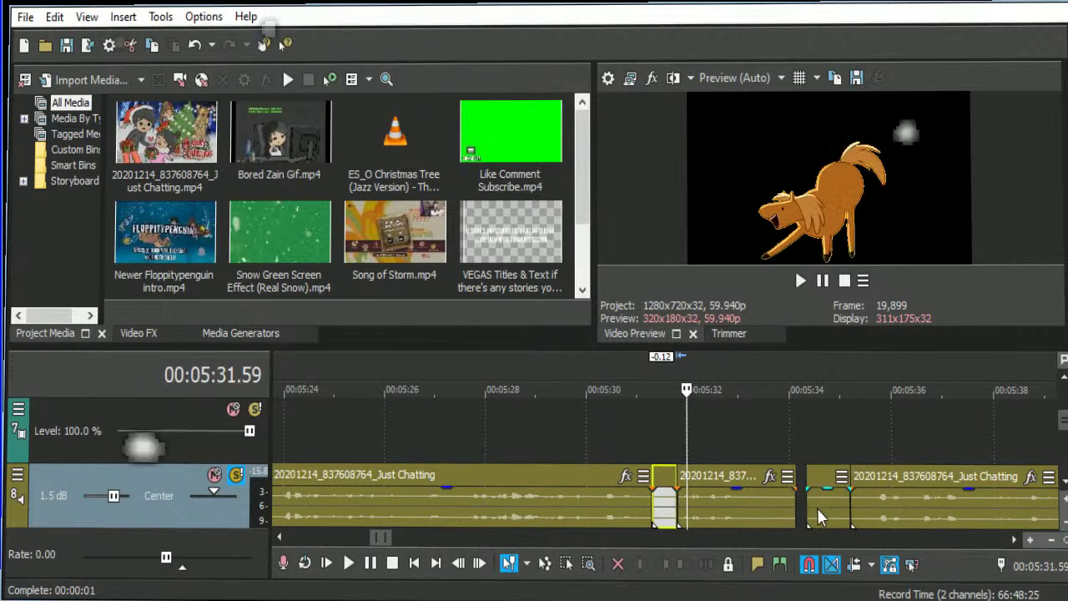
{"action": "mouse_move", "coordinate": [817, 507]}
{"action": "left_mouse_down"}
{"action": "mouse_move", "coordinate": [851, 503]}
{"action": "mouse_move", "coordinate": [836, 504]}
{"action": "left_mouse_up"}
Play the join near 00:05:31, trim the first clip's end back to 00:05:31.01 and extend the following silent piece's start to meet it.
{"action": "left_click", "coordinate": [579, 509]}
{"action": "key", "text": "space"}
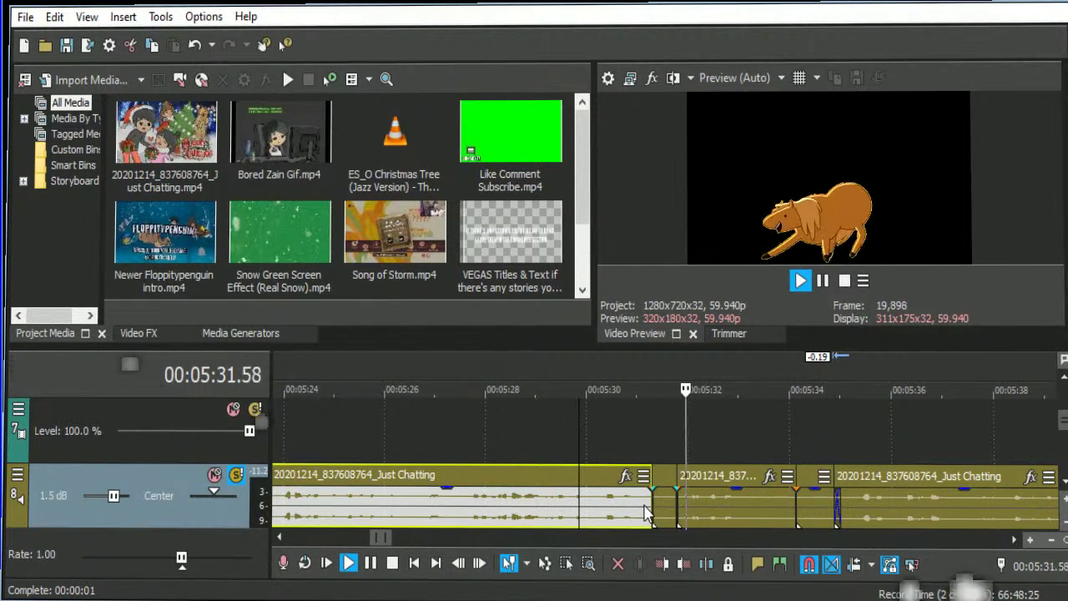
{"action": "scroll", "coordinate": [659, 514], "scroll_direction": "up", "scroll_amount": 5}
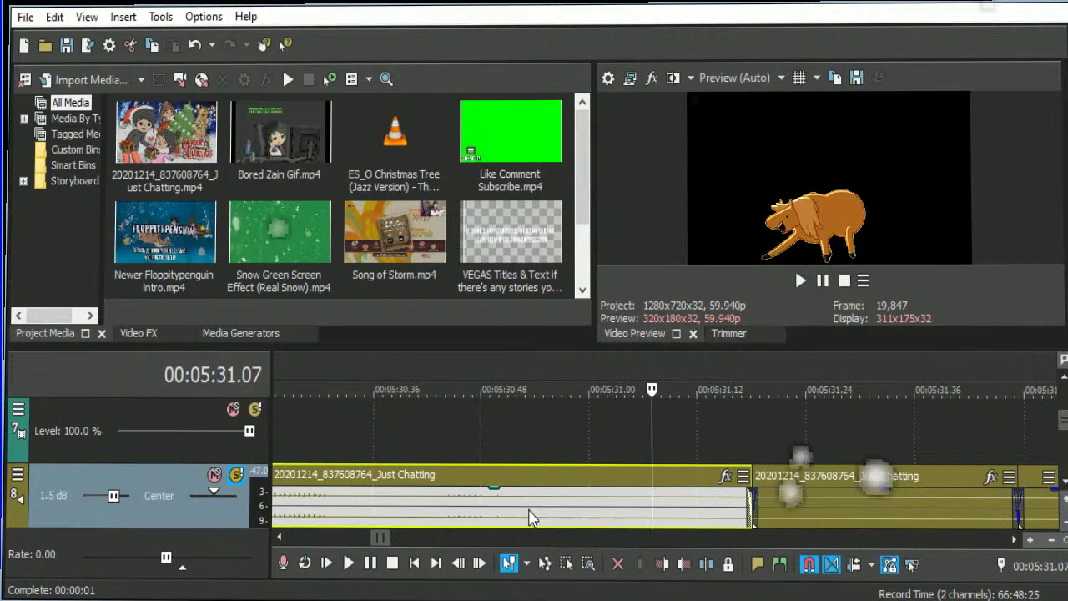
{"action": "left_click", "coordinate": [489, 391]}
{"action": "key", "text": "space"}
{"action": "left_click_drag", "start_coordinate": [751, 505], "coordinate": [601, 506]}
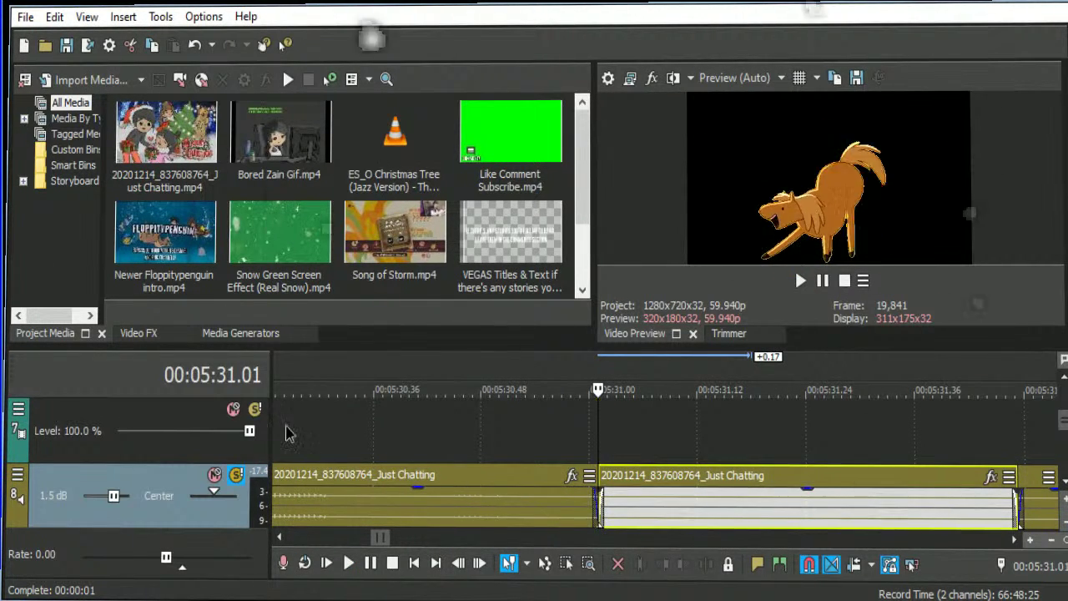
Play across the edited pieces, remove the short silent piece after 00:05:34 and move the following clip 0.44 earlier.
{"action": "left_click", "coordinate": [308, 423]}
{"action": "scroll", "coordinate": [308, 422], "scroll_direction": "down", "scroll_amount": 5}
{"action": "key", "text": "space"}
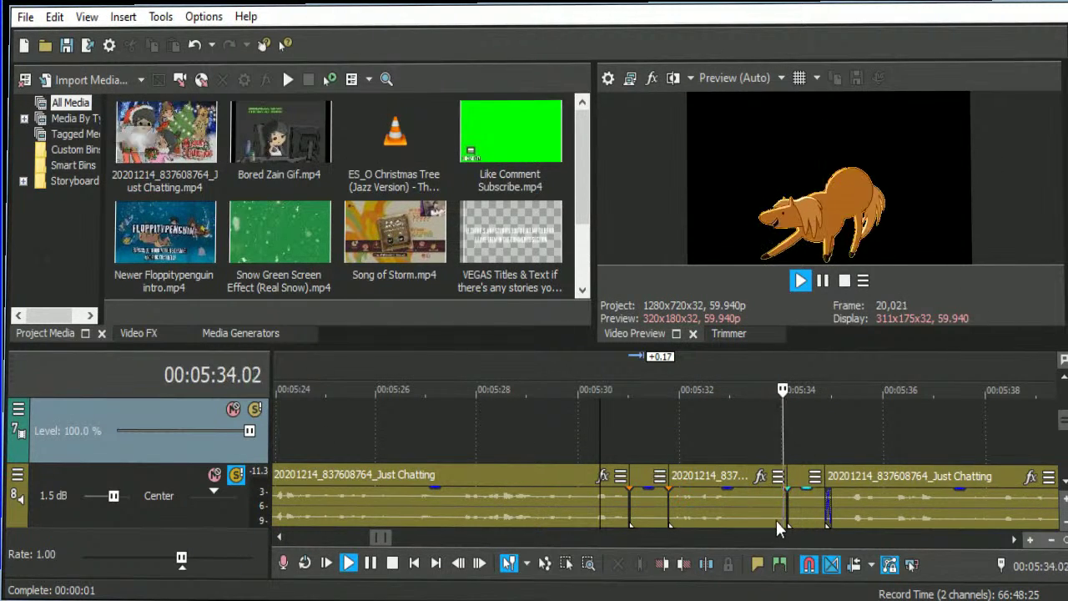
{"action": "left_click_drag", "start_coordinate": [857, 508], "coordinate": [820, 507]}
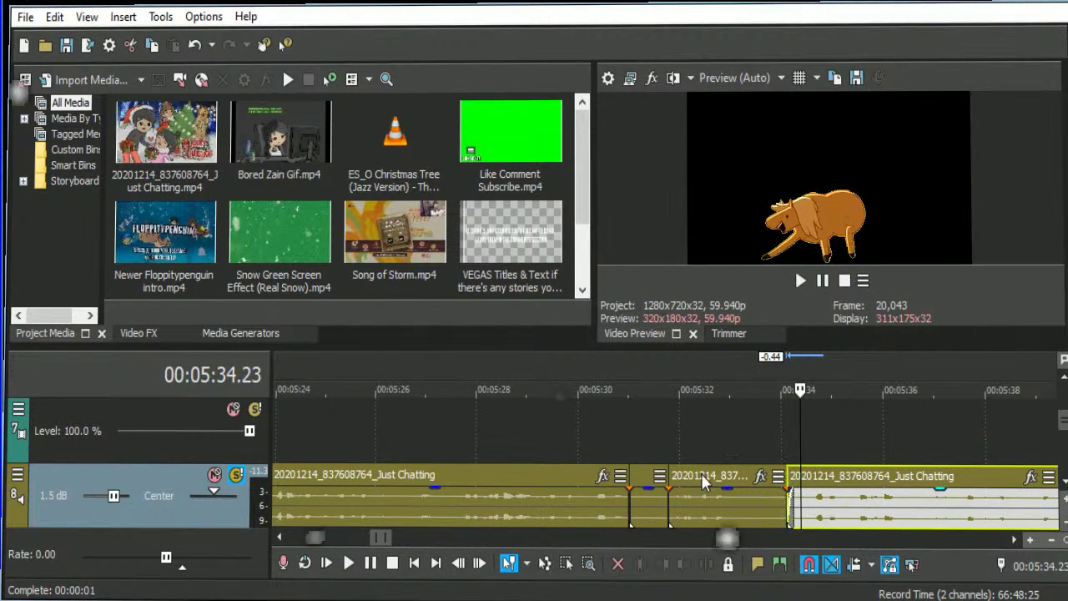
Play from 00:05:29.57 across the joins, remove the short fade-in at the 00:05:34 join and replay from 00:05:33.28.
{"action": "left_click", "coordinate": [583, 430]}
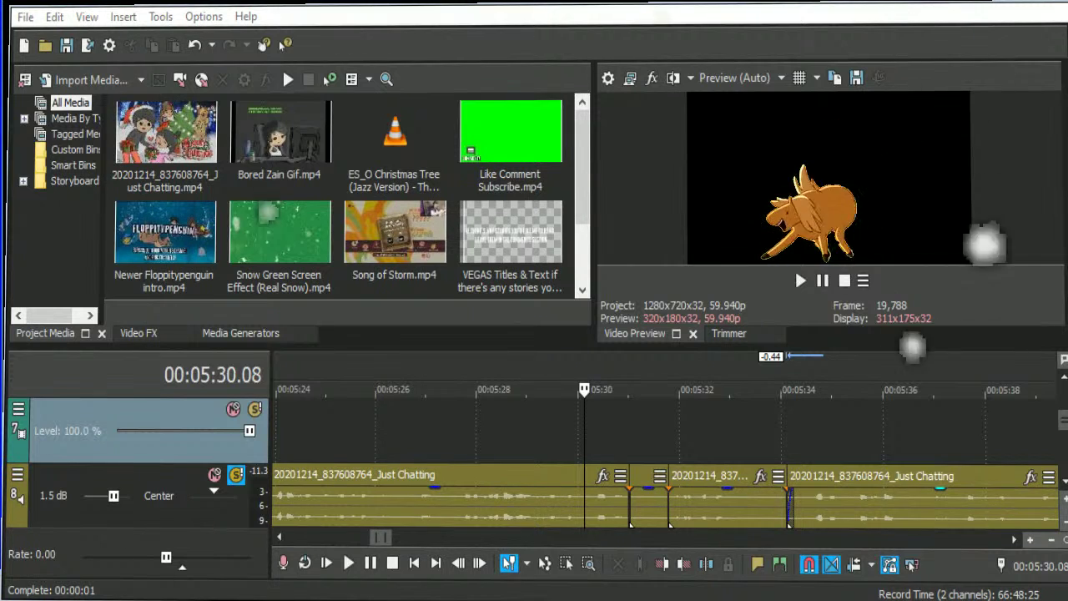
{"action": "left_click", "coordinate": [575, 436]}
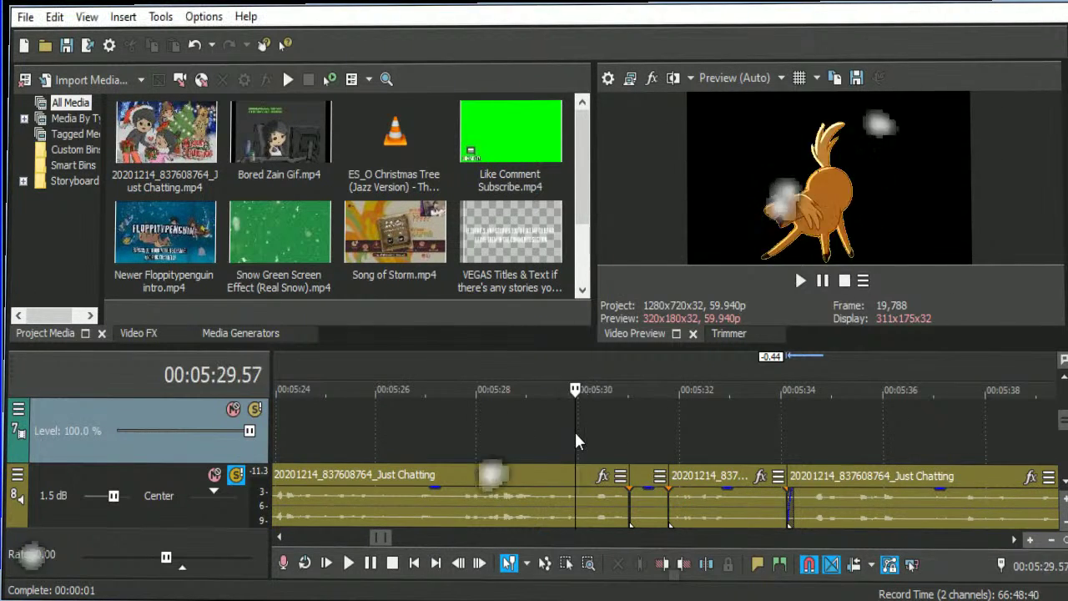
{"action": "key", "text": "space"}
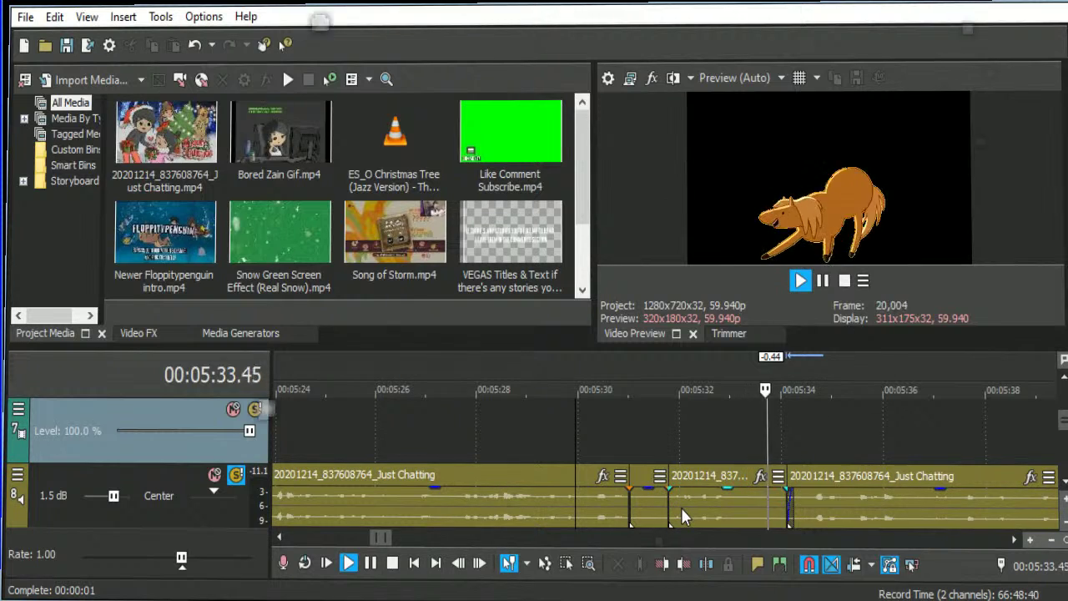
{"action": "left_click", "coordinate": [799, 500]}
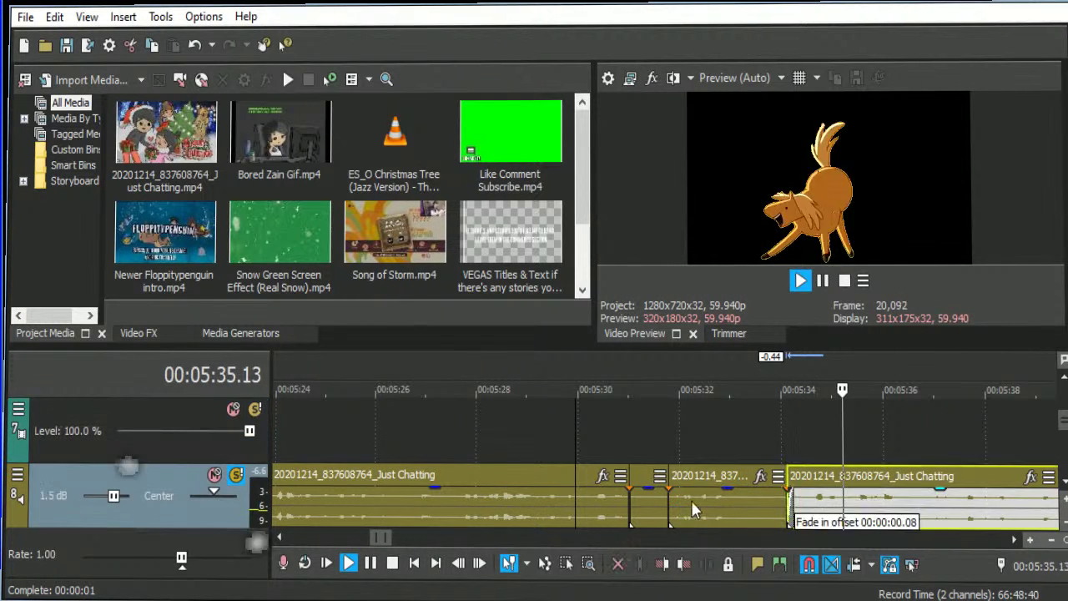
{"action": "left_click", "coordinate": [753, 425]}
{"action": "key", "text": "space"}
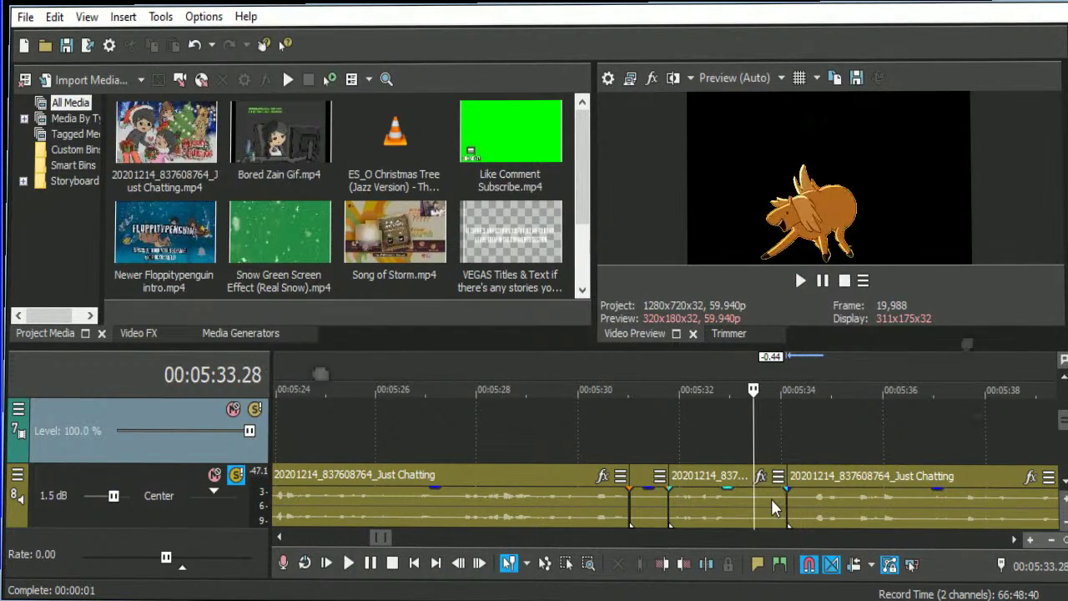
Split the speech piece at 00:05:33.48, delete its tail and move the following clip 0.19 earlier to close the gap.
{"action": "left_click", "coordinate": [771, 500]}
{"action": "key", "text": "s"}
{"action": "key", "text": "Delete"}
{"action": "left_click_drag", "start_coordinate": [801, 504], "coordinate": [773, 503]}
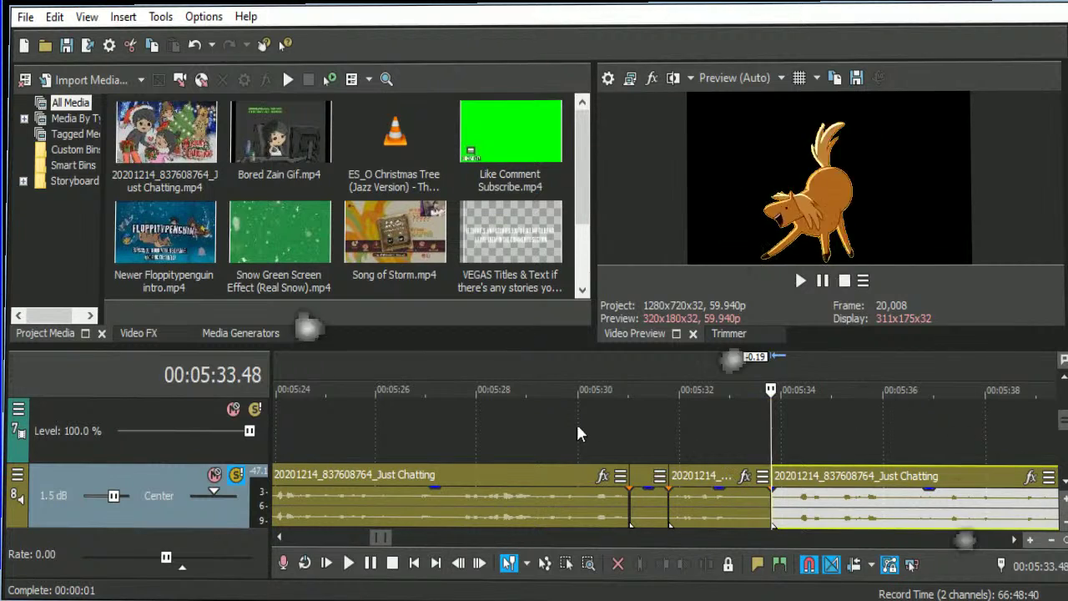
Play from about 00:05:28, cut the silent piece short at 00:05:31.31 and move the speech piece and the following clip earlier to close both gaps.
{"action": "left_click", "coordinate": [498, 426]}
{"action": "key", "text": "space"}
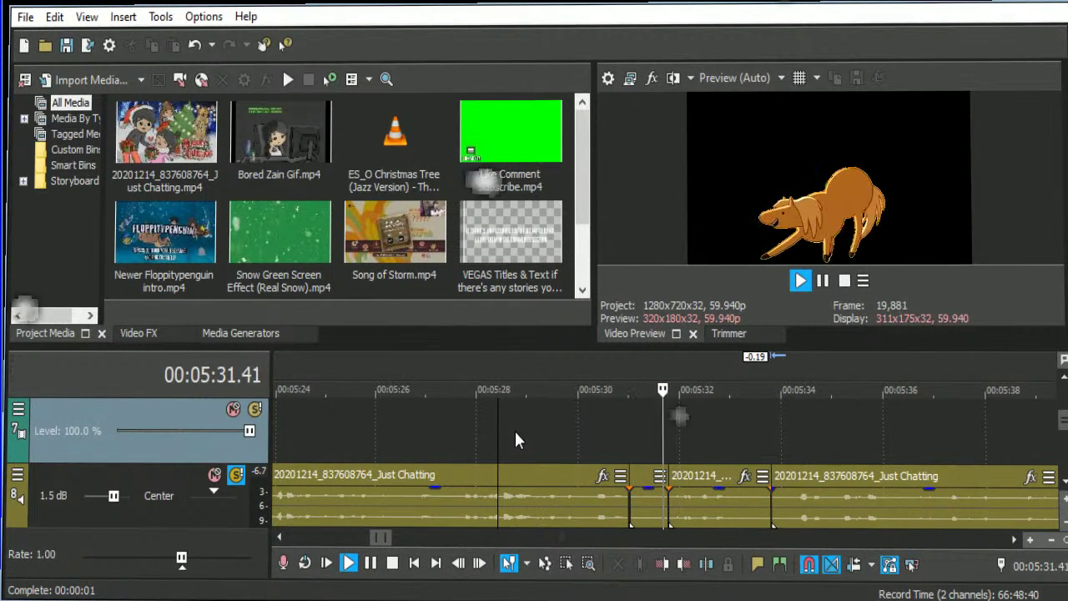
{"action": "key", "text": "space"}
{"action": "left_click", "coordinate": [655, 507]}
{"action": "scroll", "coordinate": [655, 507], "scroll_direction": "up", "scroll_amount": 3}
{"action": "key", "text": "s"}
{"action": "key", "text": "Delete"}
{"action": "left_click_drag", "start_coordinate": [783, 506], "coordinate": [704, 509]}
{"action": "scroll", "coordinate": [703, 509], "scroll_direction": "down", "scroll_amount": 2}
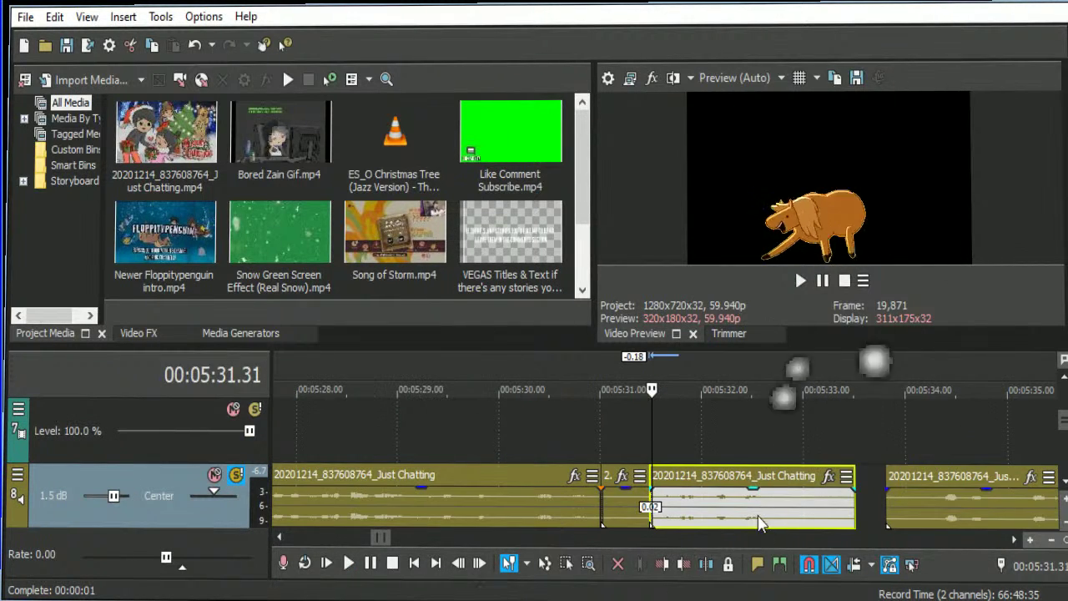
{"action": "left_click_drag", "start_coordinate": [958, 511], "coordinate": [917, 517]}
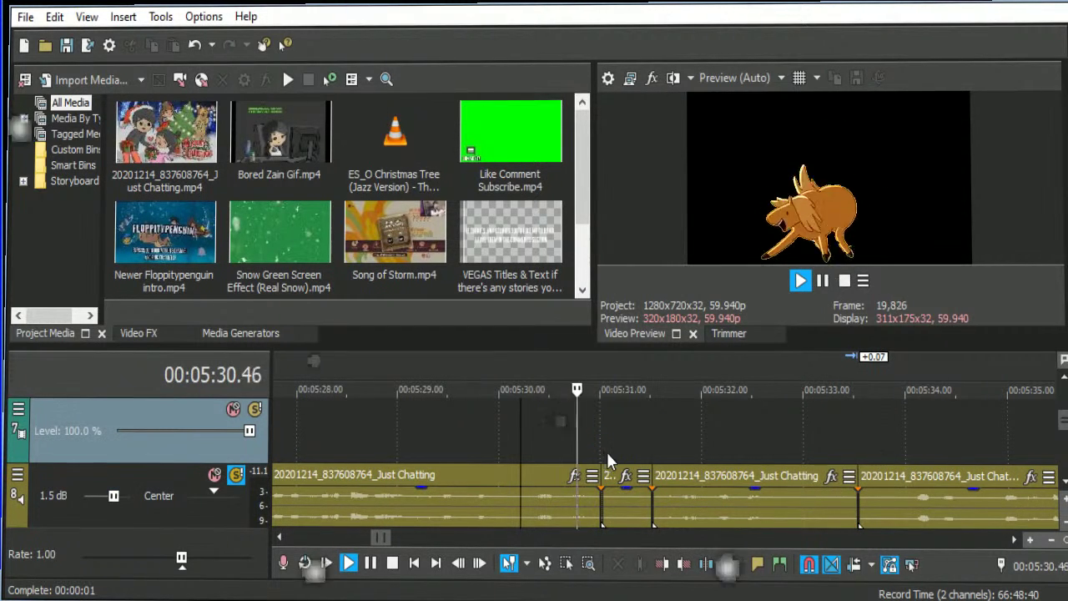
Listen to the audio across the tightened joins from about 00:05:30 until about 00:05:40.
{"action": "scroll", "coordinate": [699, 523], "scroll_direction": "down", "scroll_amount": 3}
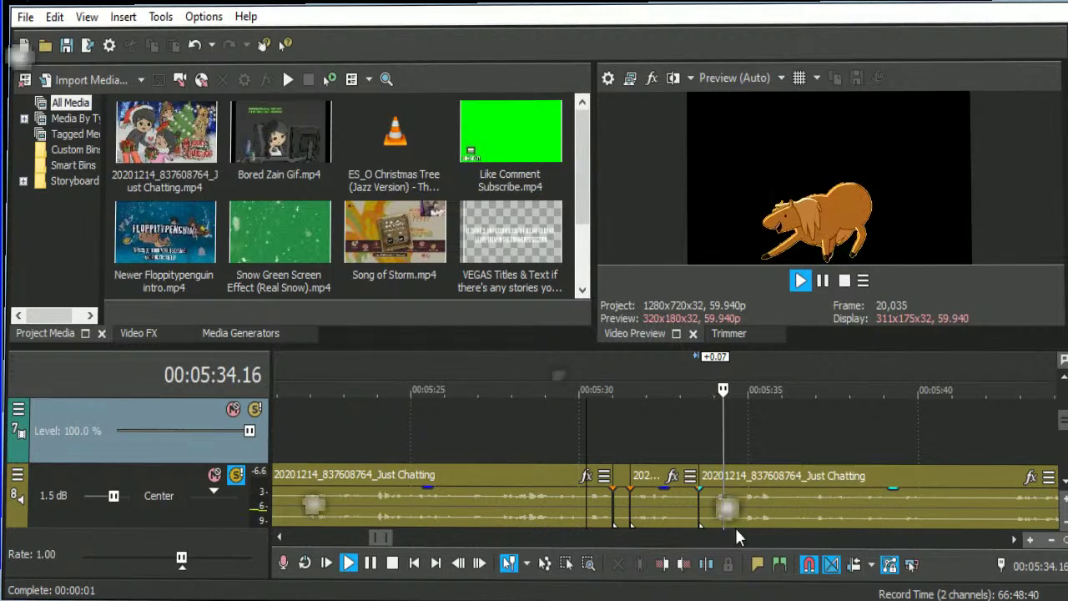
{"action": "scroll", "coordinate": [688, 530], "scroll_direction": "down", "scroll_amount": 3}
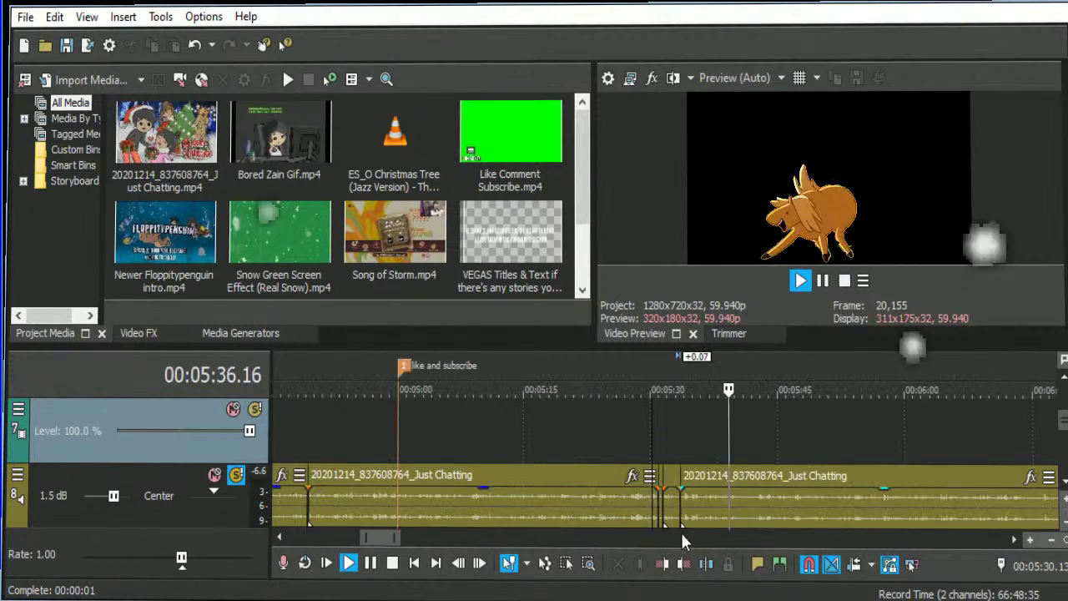
{"action": "left_click", "coordinate": [859, 520]}
{"action": "scroll", "coordinate": [901, 528], "scroll_direction": "down", "scroll_amount": 3}
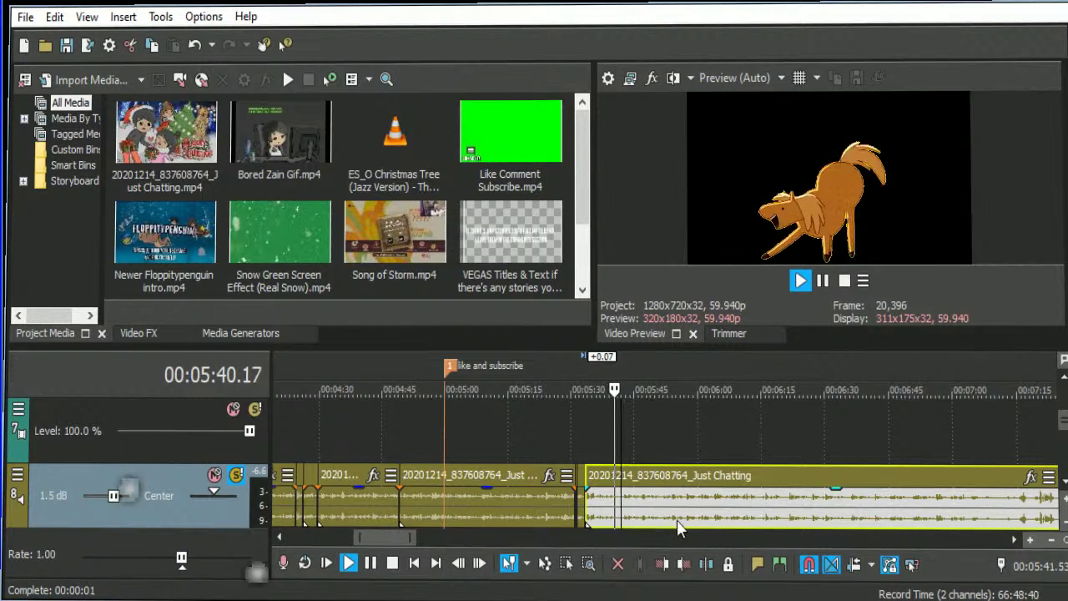
Split the audio at 00:05:40.42 and about 00:05:42, delete the pause between and move the following clip 1.37 earlier.
{"action": "scroll", "coordinate": [677, 520], "scroll_direction": "up", "scroll_amount": 3}
{"action": "left_click", "coordinate": [621, 506]}
{"action": "key", "text": "space"}
{"action": "key", "text": "s"}
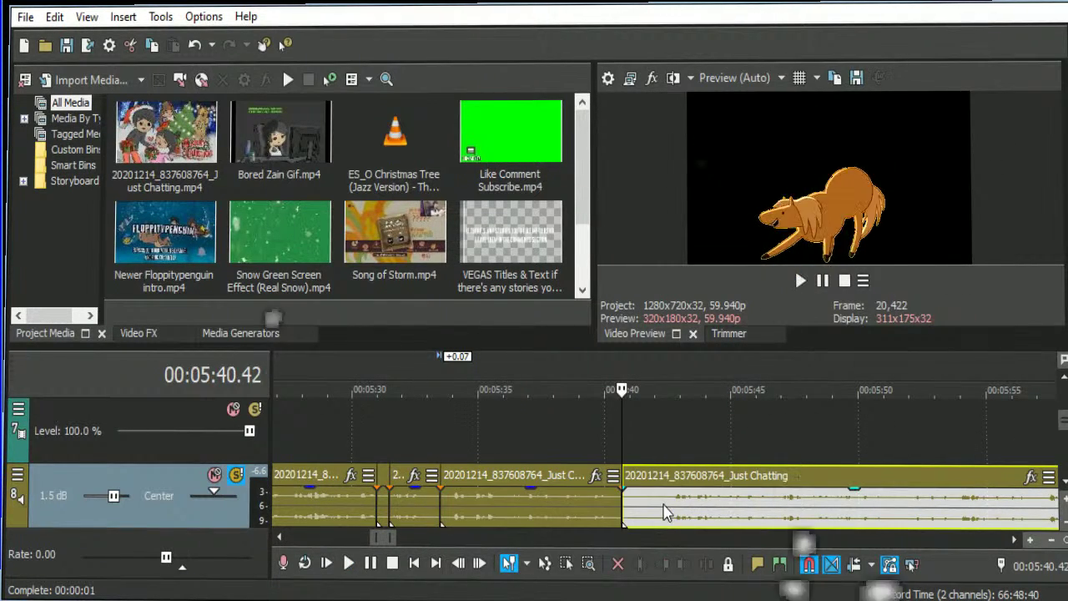
{"action": "left_click", "coordinate": [664, 506]}
{"action": "key", "text": "s"}
{"action": "left_click", "coordinate": [649, 507]}
{"action": "key", "text": "Delete"}
Play from 00:05:39.24 across the new join and keep listening to the audio until about 00:06:29.
{"action": "left_click", "coordinate": [596, 447]}
{"action": "key", "text": "space"}
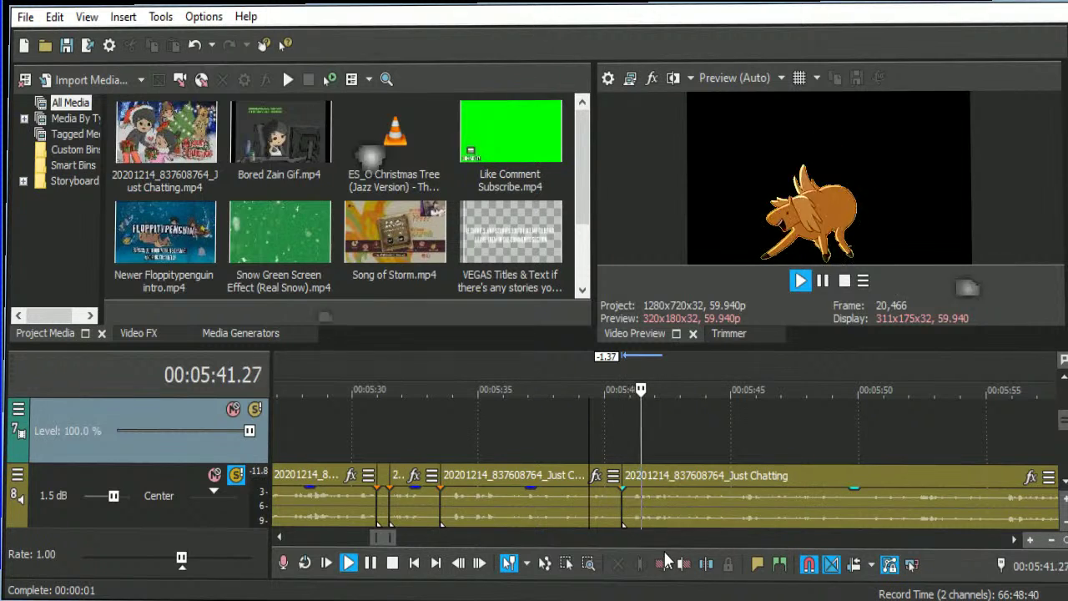
{"action": "left_click", "coordinate": [1014, 540]}
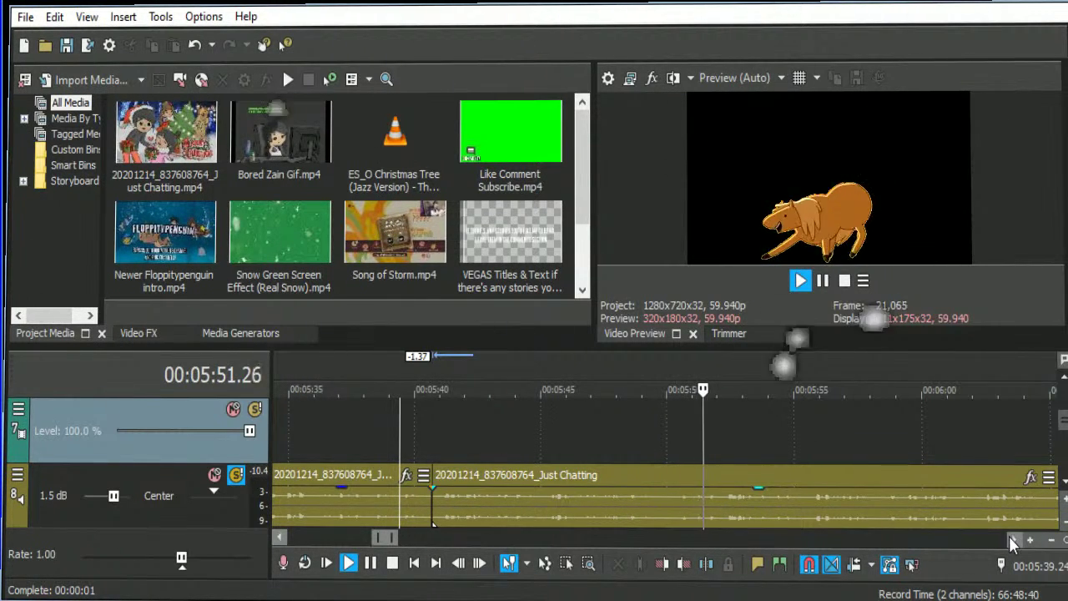
{"action": "left_click", "coordinate": [1014, 540]}
{"action": "left_click", "coordinate": [1013, 540]}
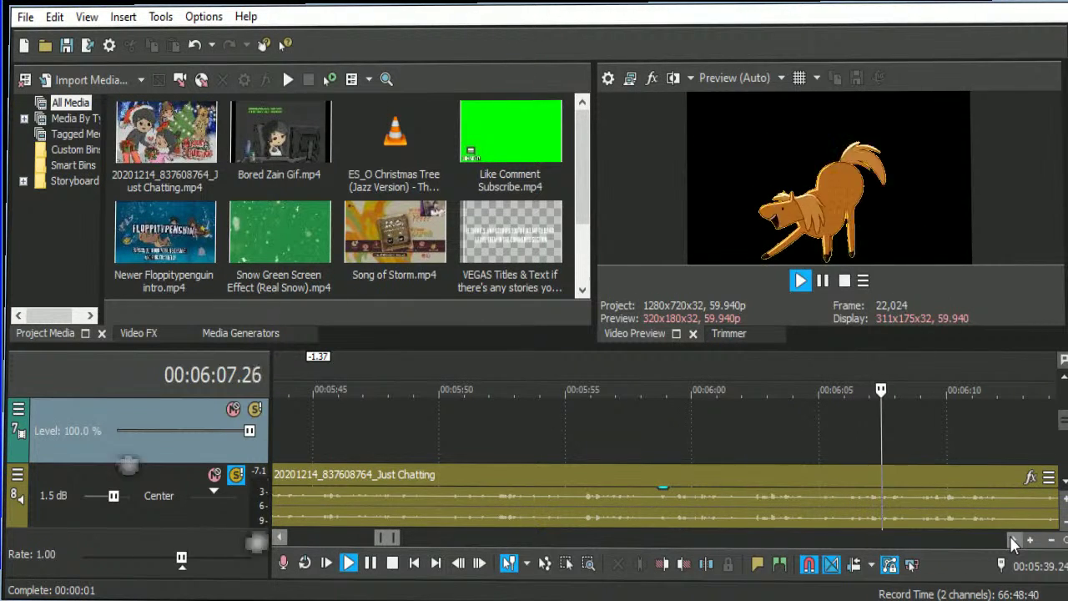
{"action": "left_click", "coordinate": [1011, 539]}
{"action": "left_click", "coordinate": [783, 516]}
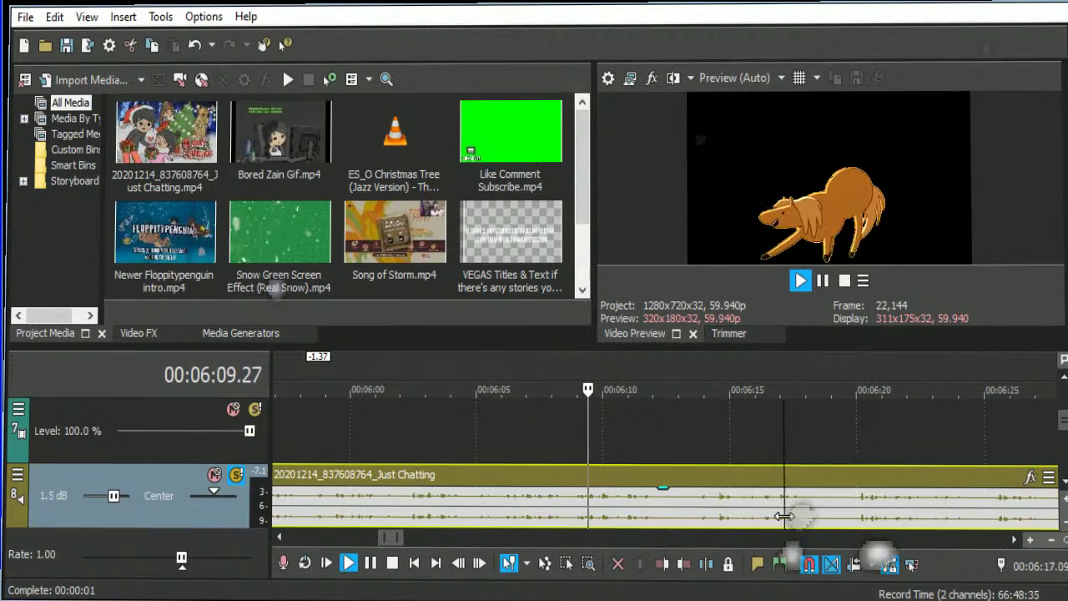
{"action": "left_click", "coordinate": [1011, 540]}
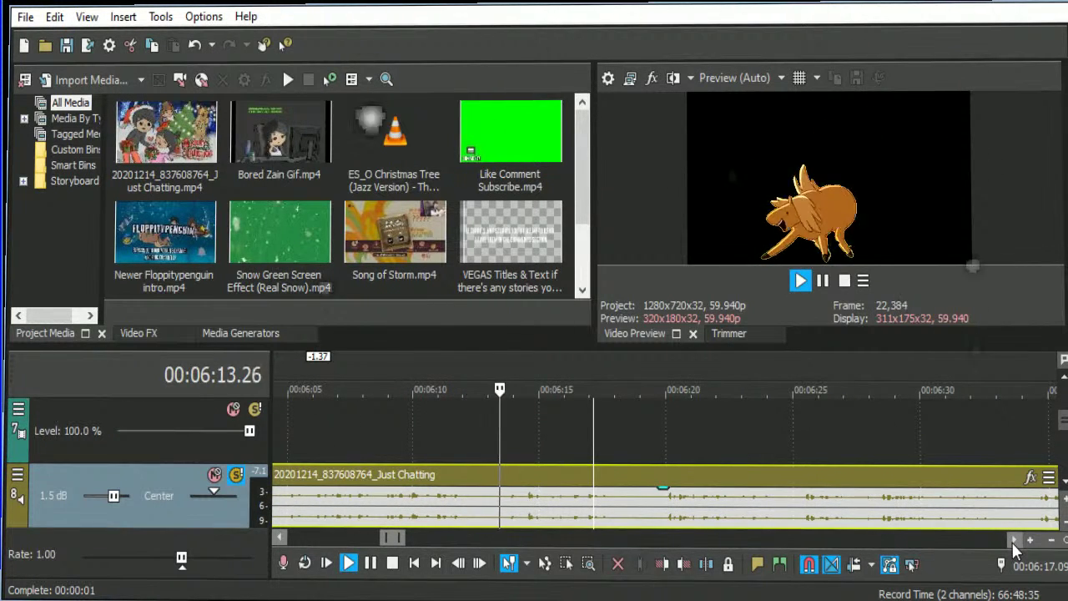
{"action": "left_click", "coordinate": [1011, 540]}
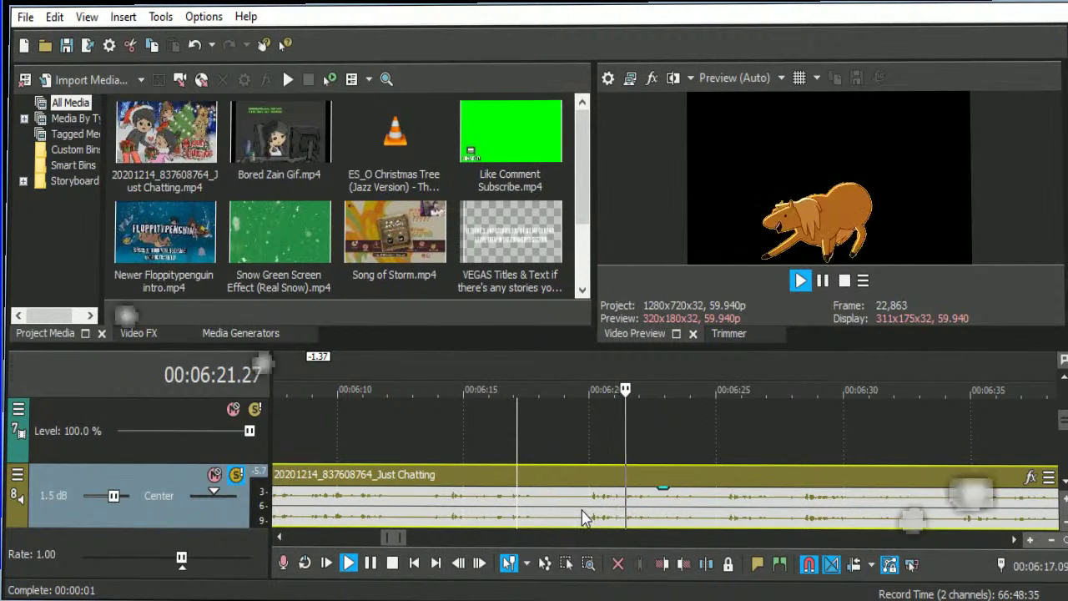
{"action": "left_click", "coordinate": [1011, 541]}
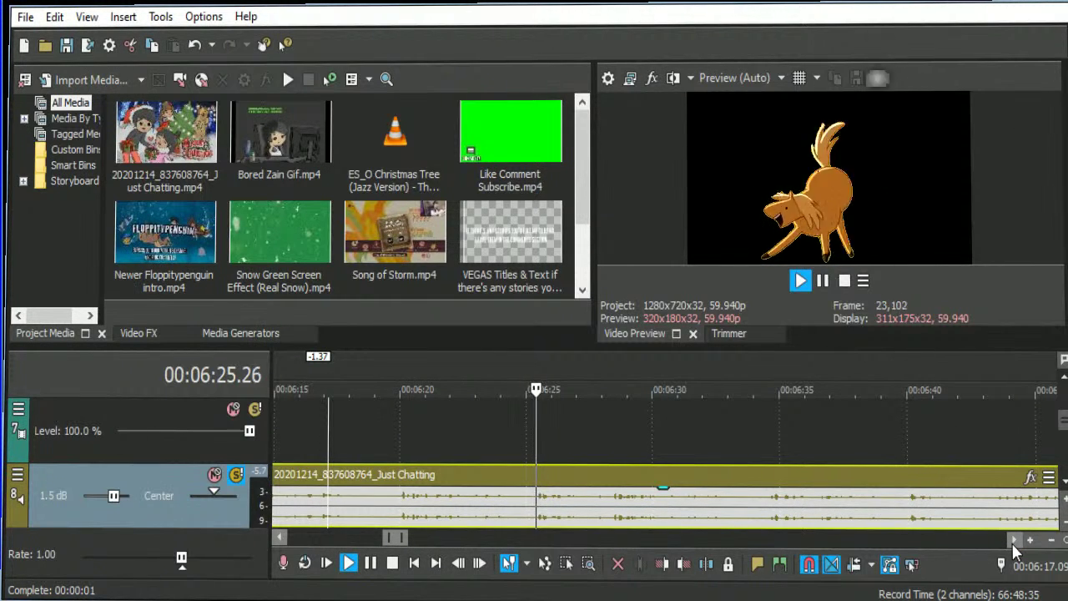
{"action": "left_click", "coordinate": [1012, 543]}
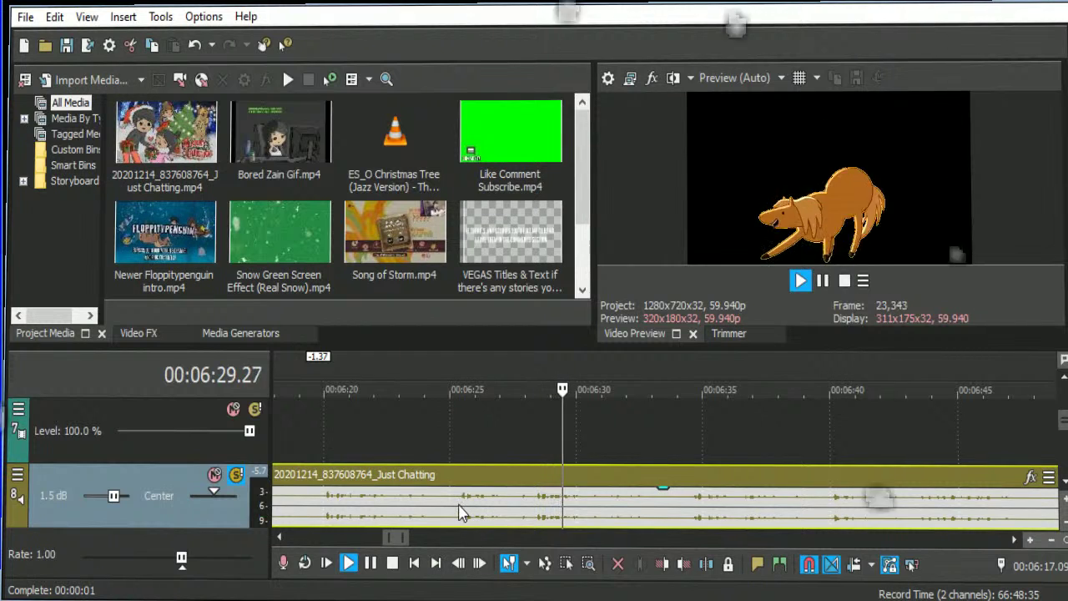
Split the audio at 00:06:25.21 and about 00:06:28, delete the section between and move the following clip 2.57 earlier.
{"action": "key", "text": "space"}
{"action": "key", "text": "s"}
{"action": "key", "text": "s"}
{"action": "left_click", "coordinate": [509, 519]}
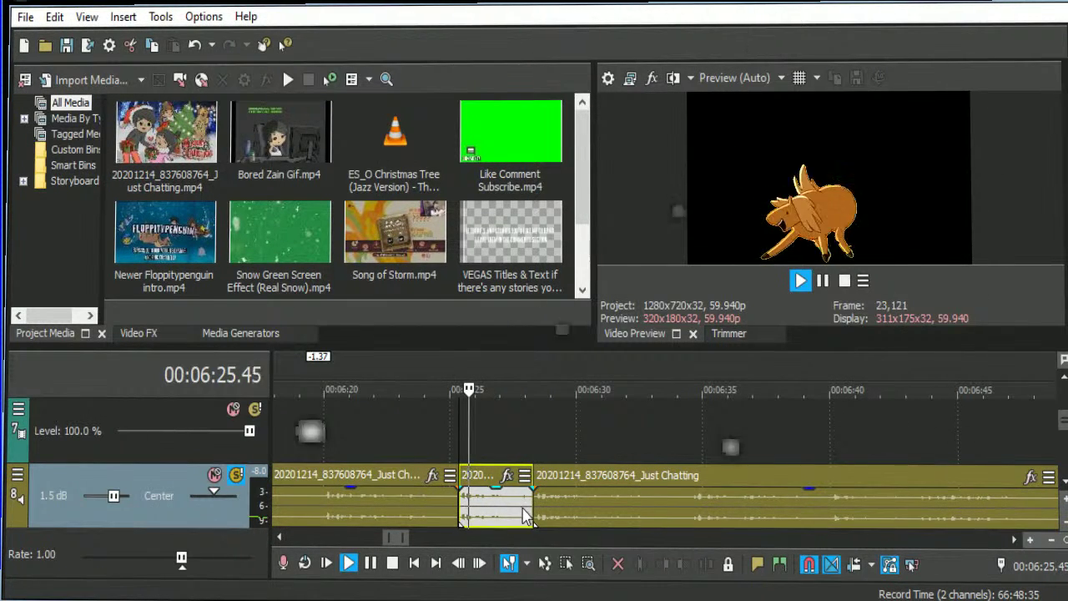
{"action": "key", "text": "space"}
{"action": "key", "text": "Delete"}
{"action": "left_click_drag", "start_coordinate": [551, 511], "coordinate": [476, 518]}
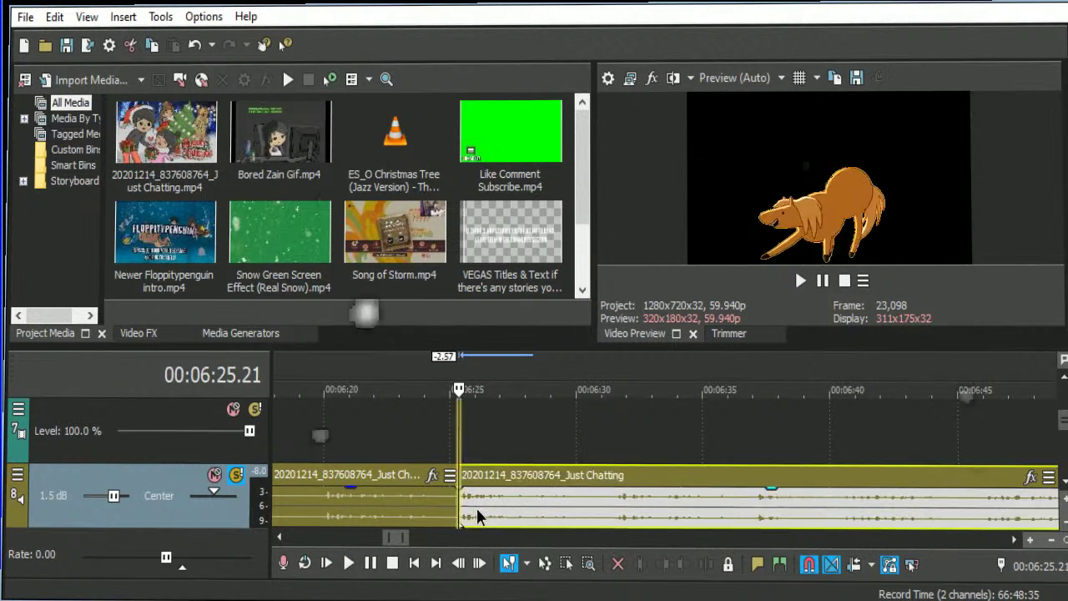
Play from about 00:06:23.33 across the new join and keep listening to the audio until about 00:06:45.
{"action": "left_click", "coordinate": [413, 457]}
{"action": "key", "text": "space"}
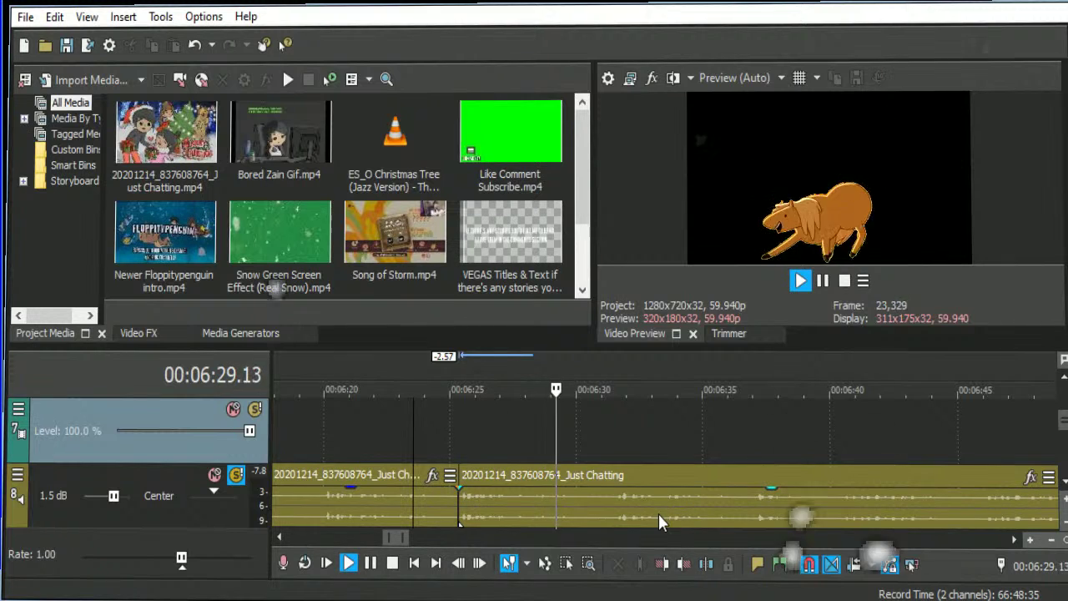
{"action": "left_click", "coordinate": [1013, 540]}
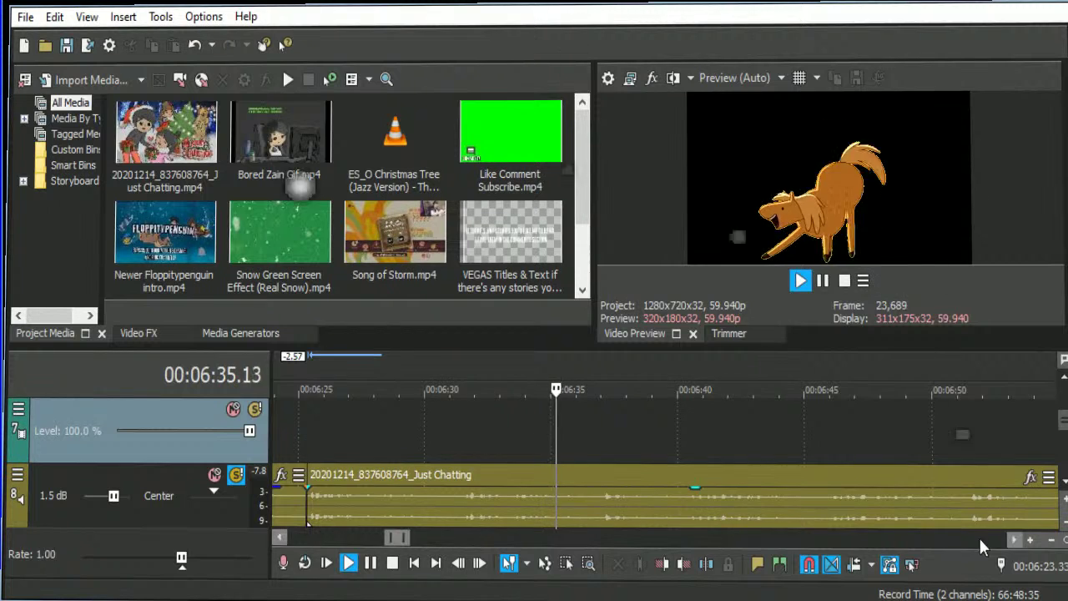
{"action": "left_click", "coordinate": [1011, 541]}
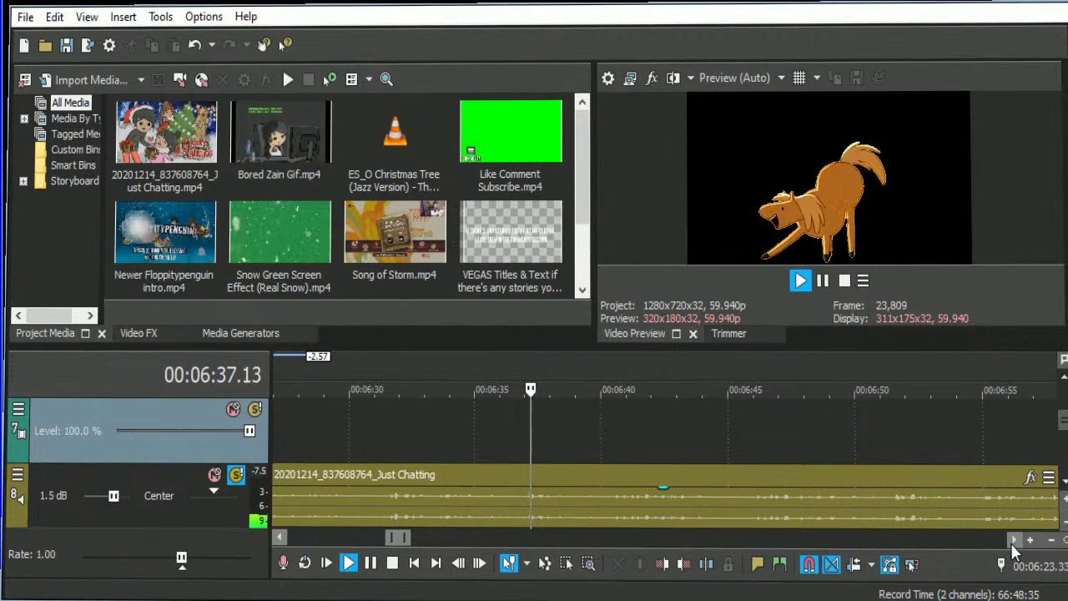
{"action": "left_click", "coordinate": [1015, 541]}
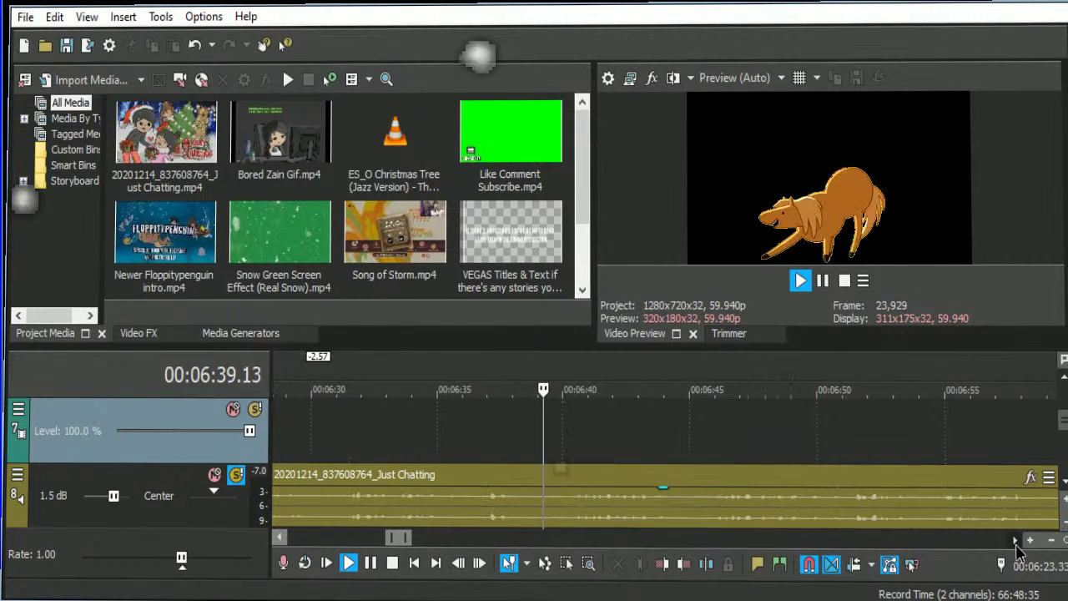
{"action": "left_click", "coordinate": [1016, 541]}
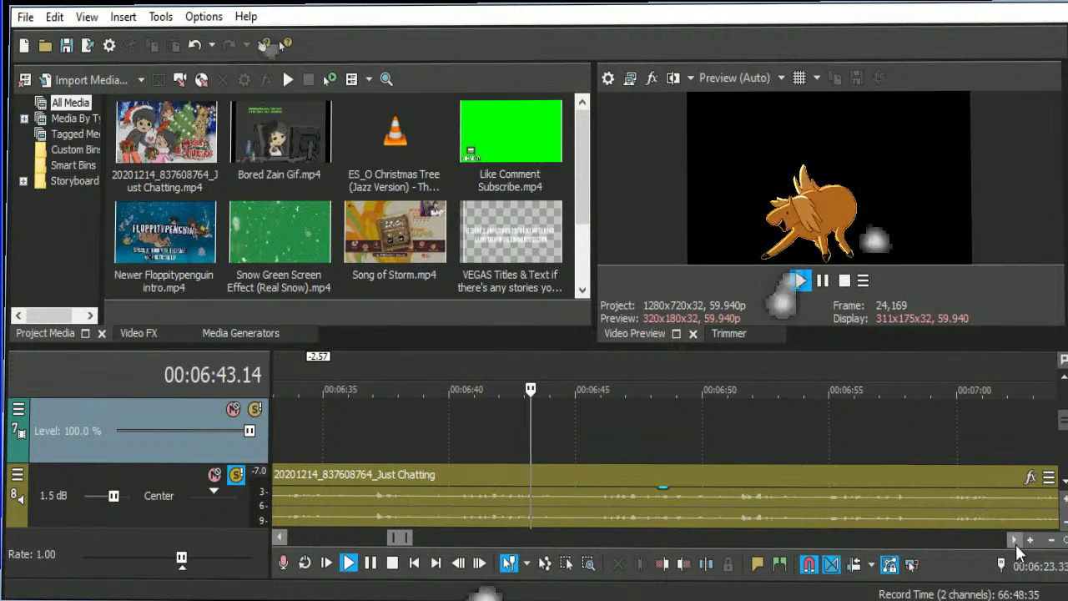
{"action": "left_click", "coordinate": [1016, 541]}
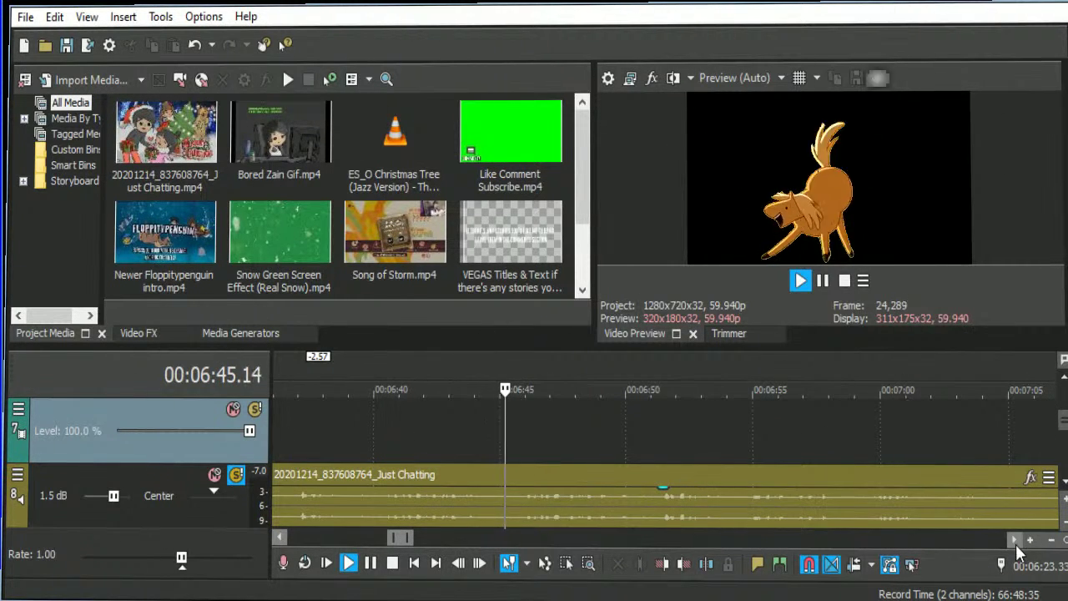
Split the audio at 00:06:45.55 and 00:06:40.33, delete the section between and move the following clip 5.40 earlier.
{"action": "left_click", "coordinate": [522, 504]}
{"action": "key", "text": "s"}
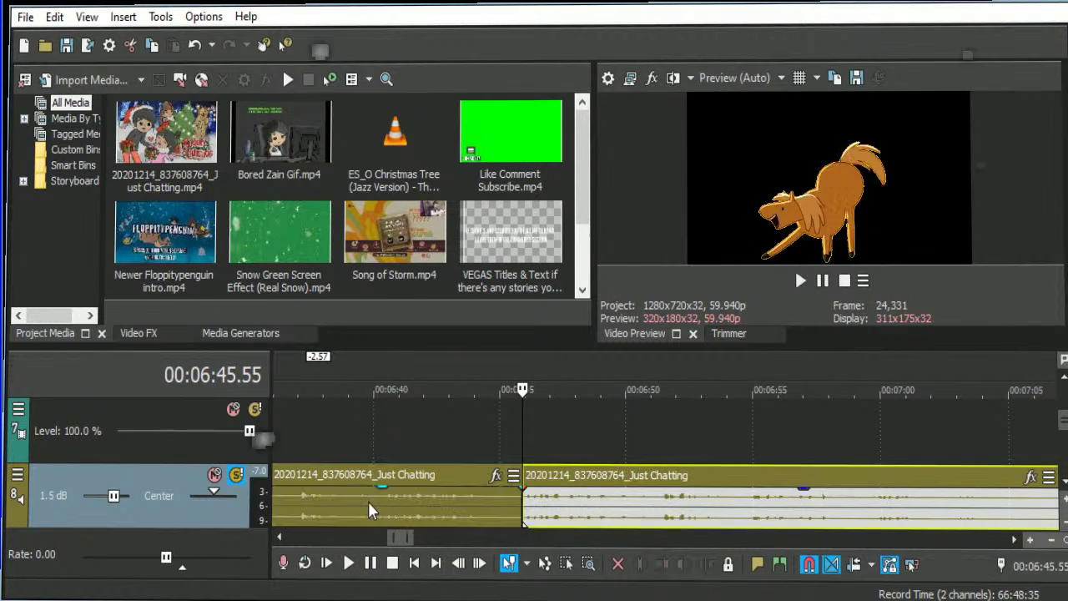
{"action": "left_click", "coordinate": [387, 500]}
{"action": "key", "text": "s"}
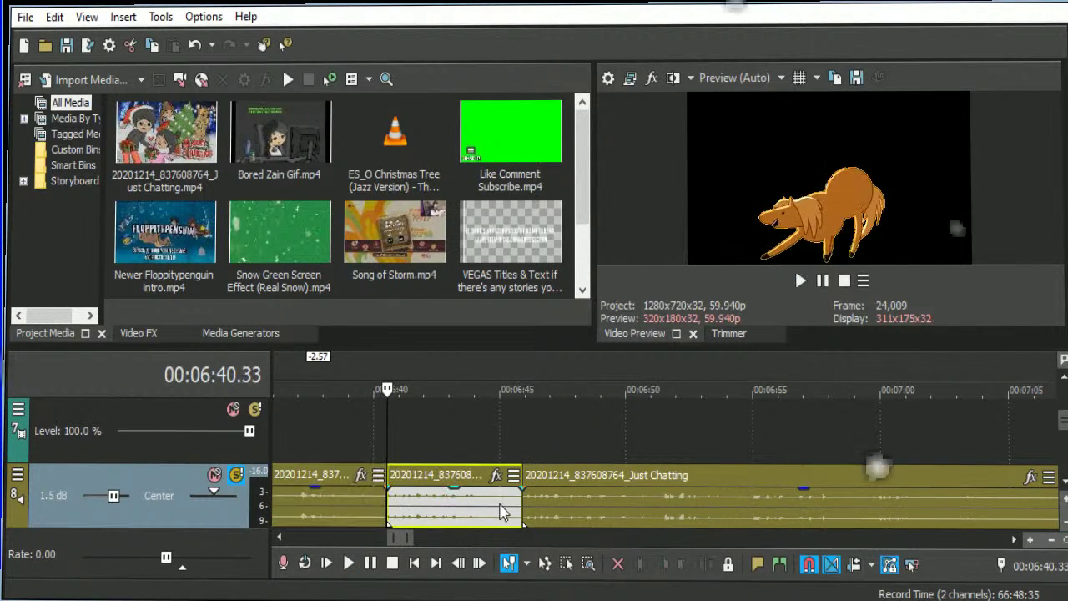
{"action": "key", "text": "Delete"}
{"action": "left_click_drag", "start_coordinate": [415, 513], "coordinate": [359, 480]}
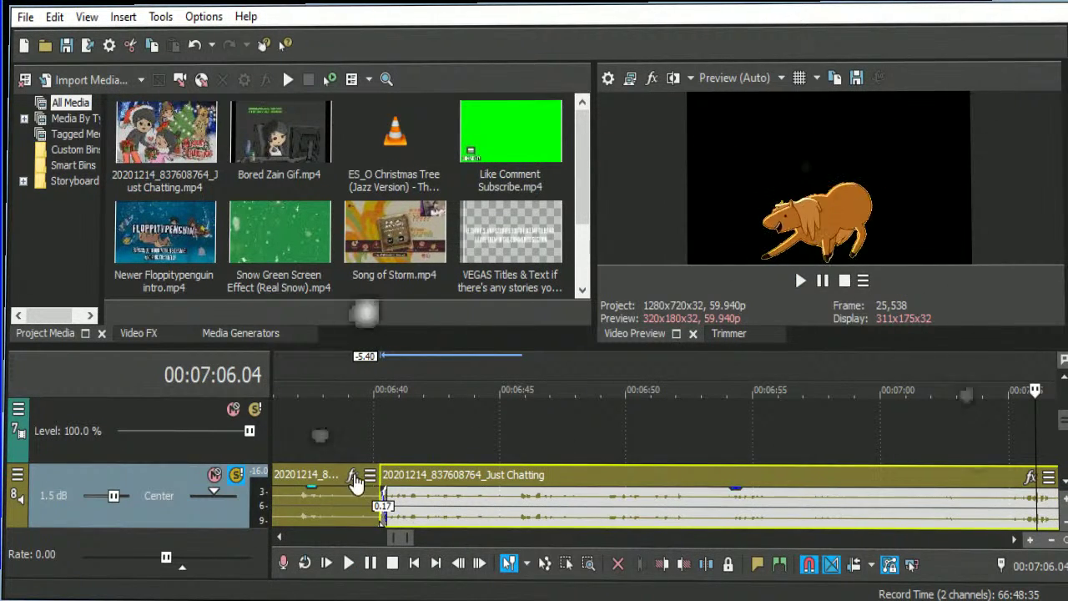
Listen past the new join, split the audio at 00:07:00.02, cut the pause after it and move the following clip 1.55 earlier.
{"action": "key", "text": "space"}
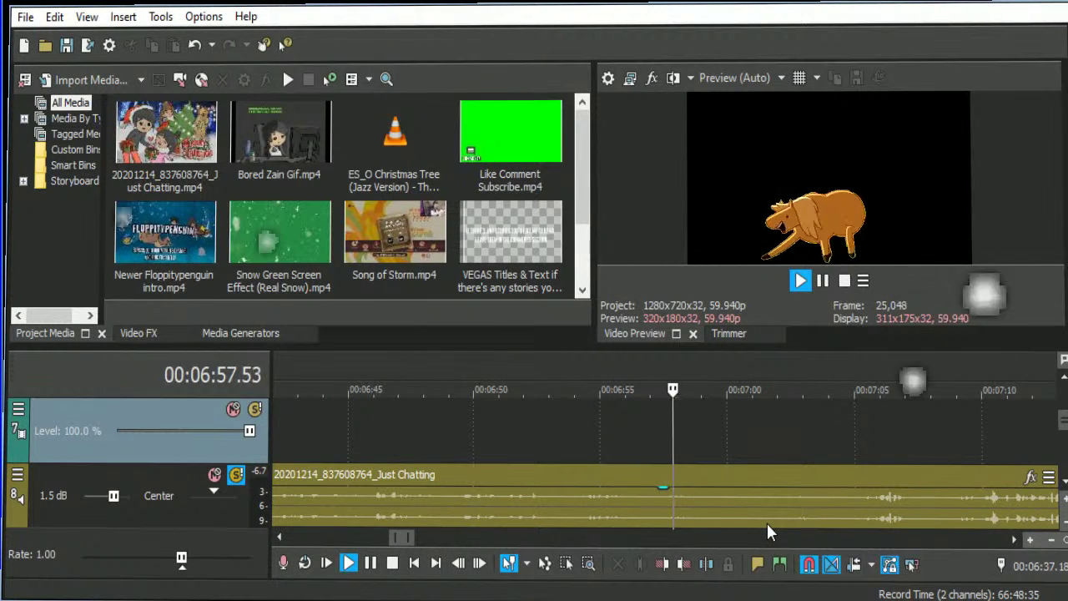
{"action": "left_click", "coordinate": [724, 509]}
{"action": "key", "text": "space"}
{"action": "key", "text": "s"}
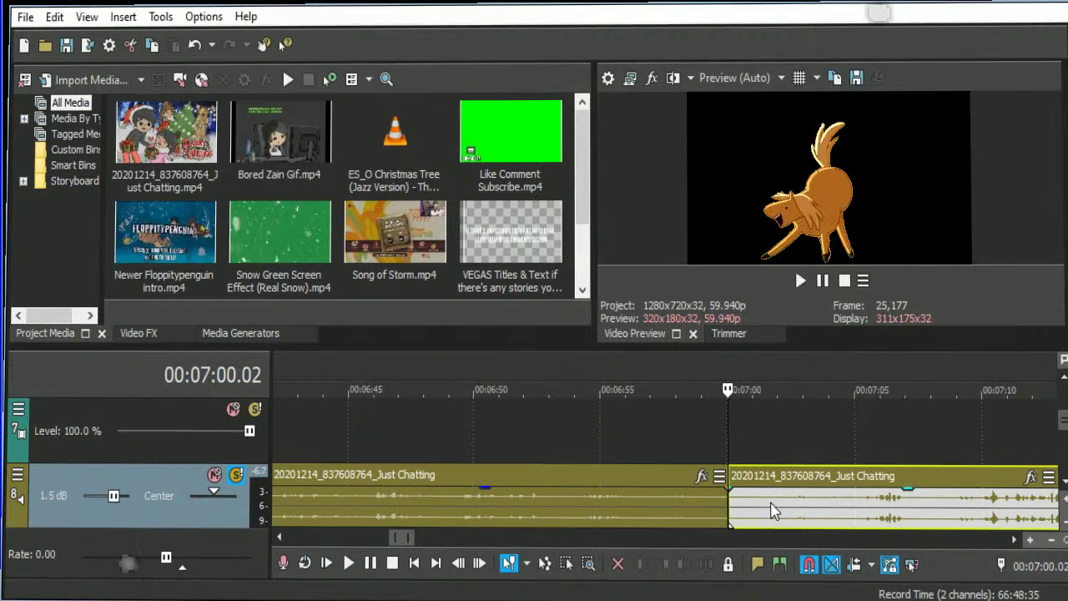
{"action": "mouse_move", "coordinate": [772, 510]}
{"action": "left_mouse_down"}
{"action": "mouse_move", "coordinate": [792, 501]}
{"action": "mouse_move", "coordinate": [740, 501]}
{"action": "mouse_move", "coordinate": [751, 501]}
{"action": "left_mouse_up"}
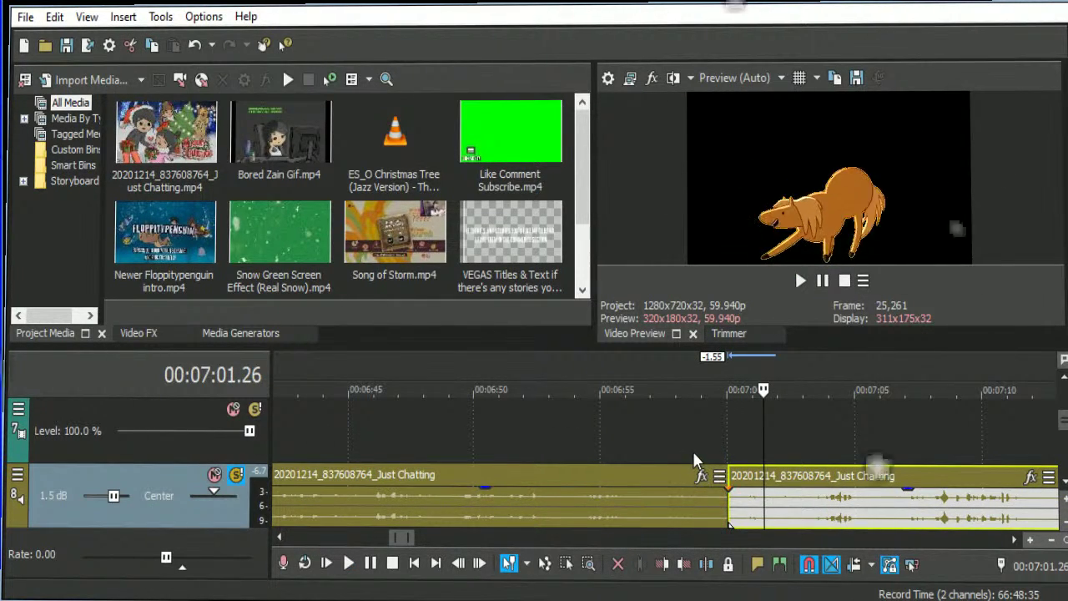
Play from about 00:06:57.39 across the new join, and sample the audio from 00:07:06.59 and about 00:07:13.
{"action": "left_click", "coordinate": [667, 439]}
{"action": "key", "text": "space"}
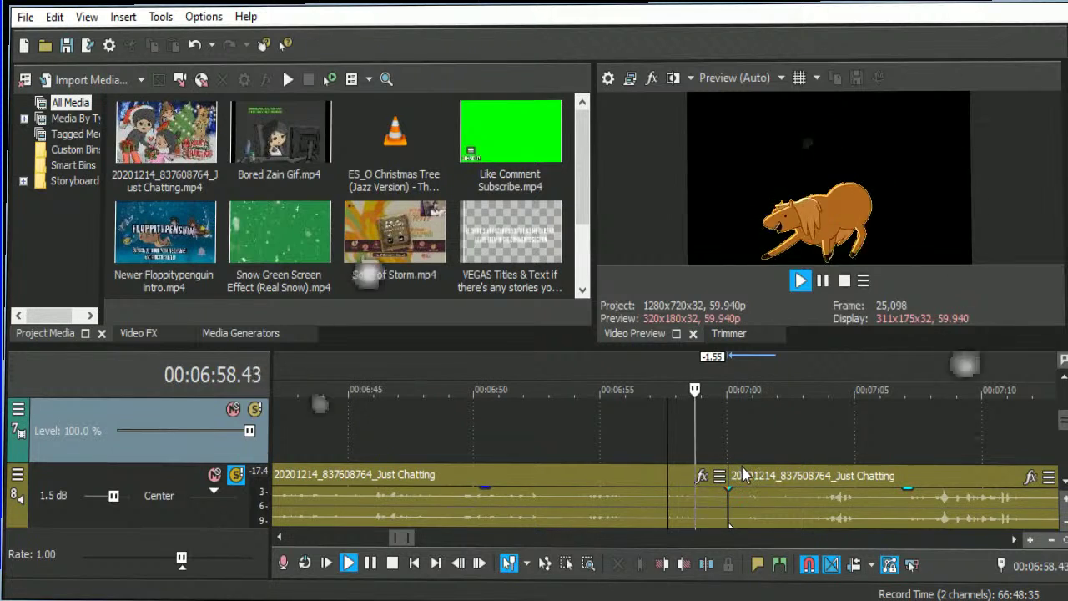
{"action": "left_click", "coordinate": [1013, 540]}
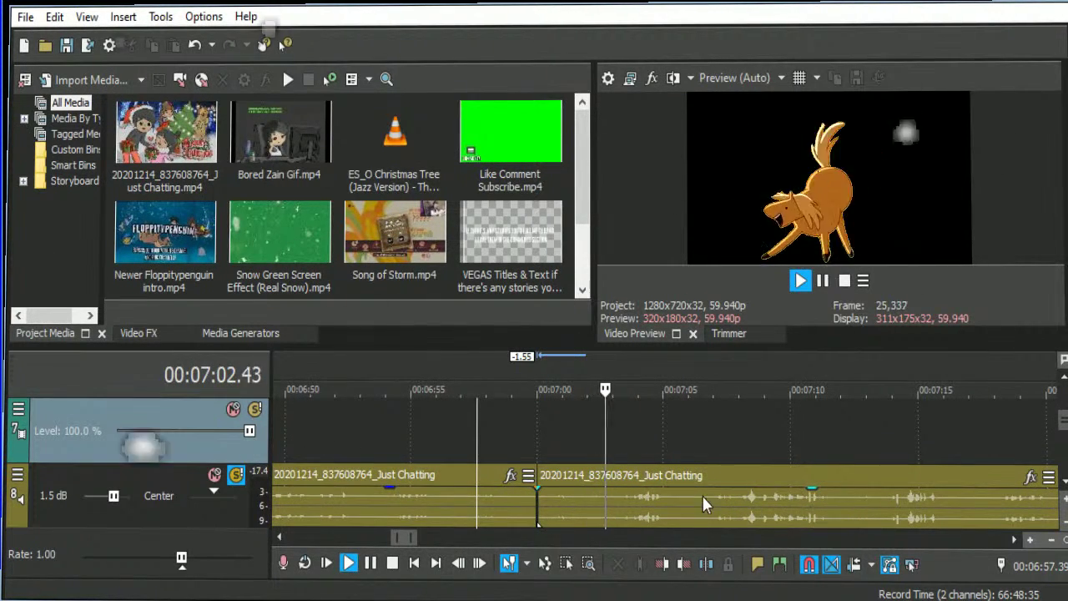
{"action": "left_click", "coordinate": [699, 503]}
{"action": "left_click", "coordinate": [716, 505]}
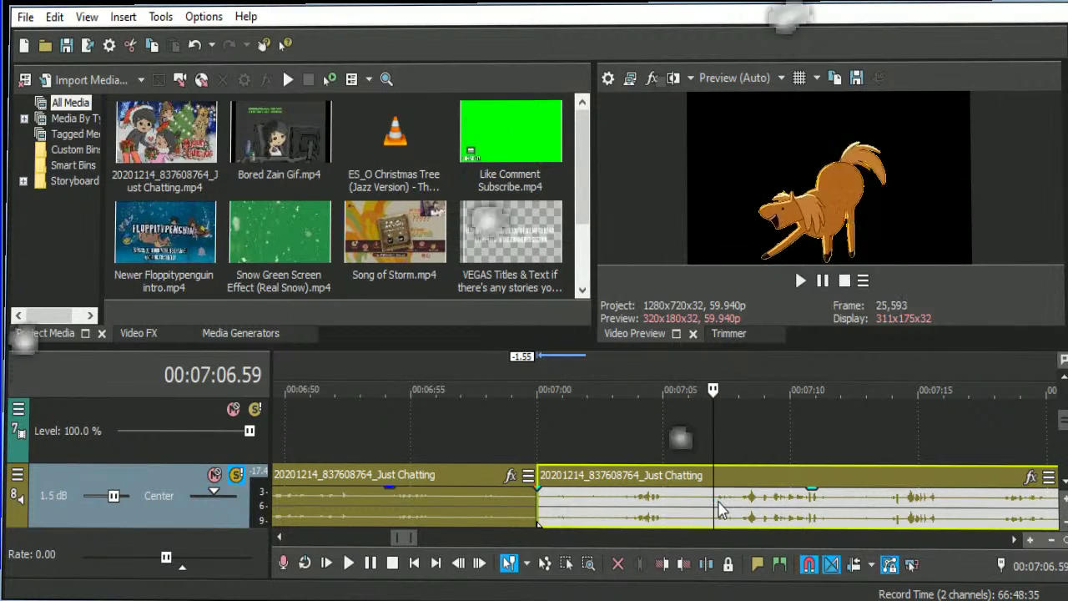
{"action": "key", "text": "space"}
{"action": "left_click", "coordinate": [880, 509]}
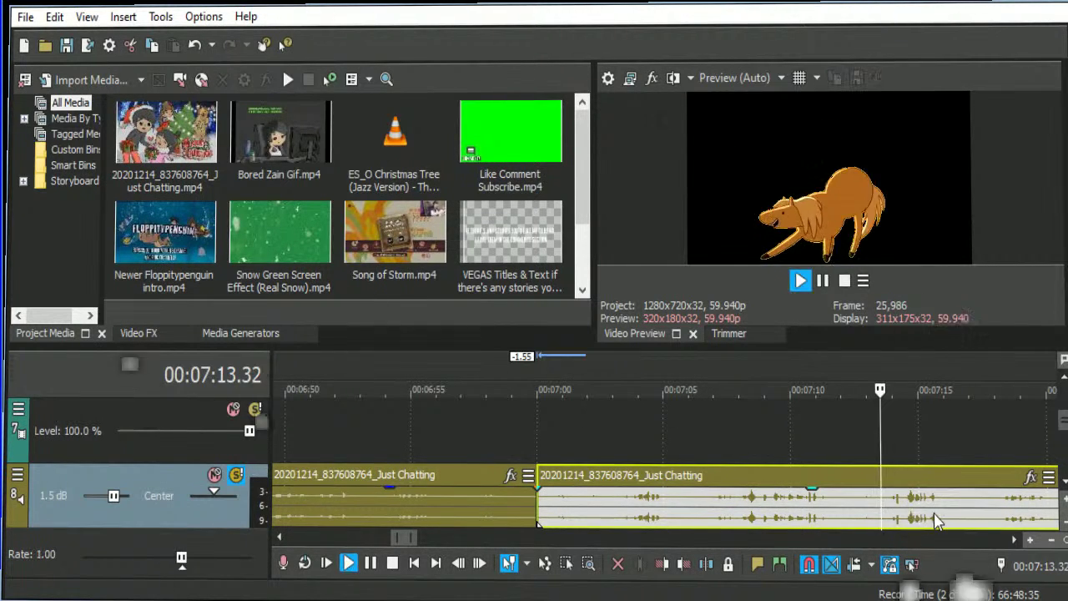
Split the audio at about 00:07:18, delete the section back to the join at 00:07:00 and move the following clip 18.01 earlier.
{"action": "scroll", "coordinate": [884, 513], "scroll_direction": "down", "scroll_amount": 3}
{"action": "left_click", "coordinate": [705, 505]}
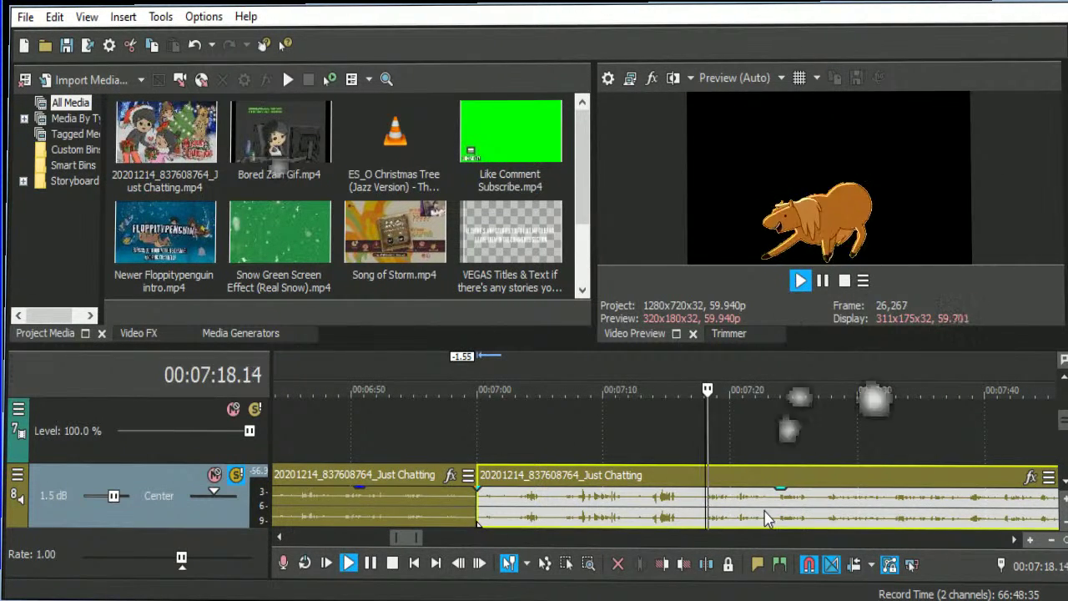
{"action": "key", "text": "s"}
{"action": "key", "text": "space"}
{"action": "left_click", "coordinate": [584, 499]}
{"action": "key", "text": "Delete"}
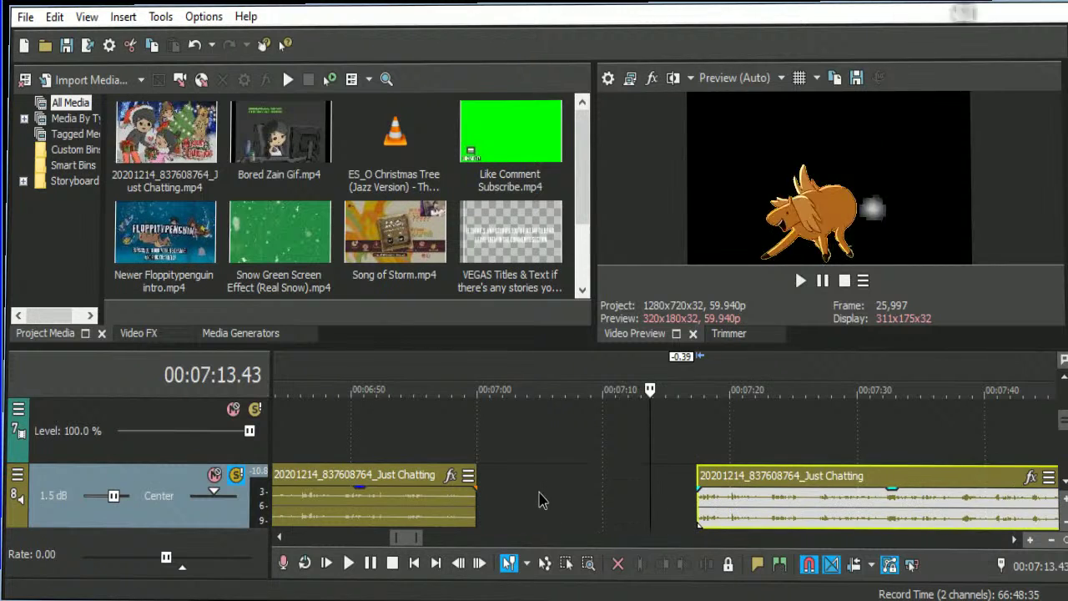
Play from 00:06:57.39 across the new join and listen to the audio until 00:07:29.01.
{"action": "left_click", "coordinate": [447, 449]}
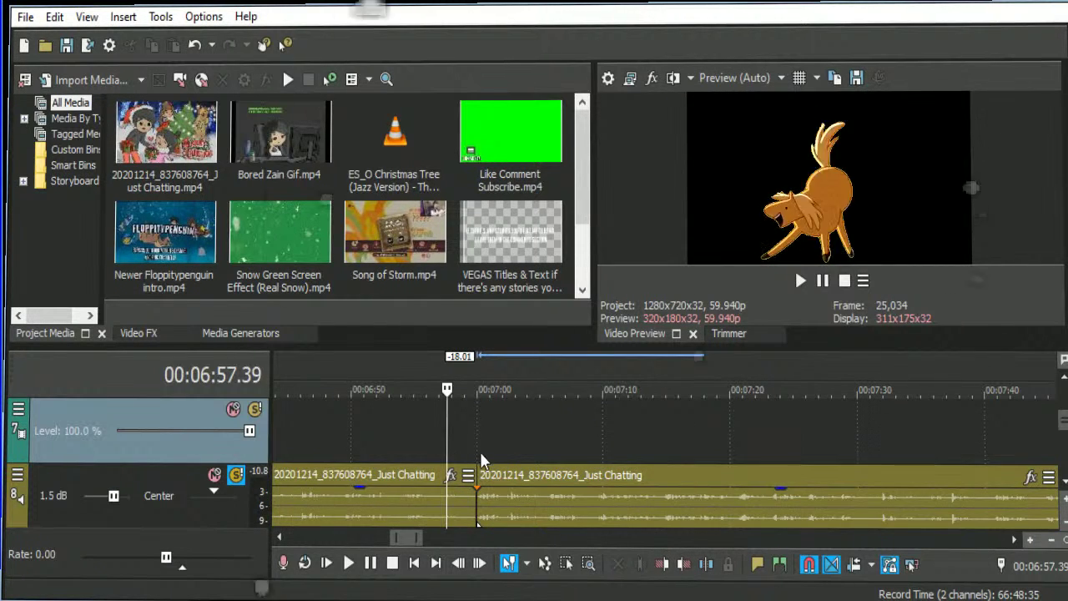
{"action": "key", "text": "space"}
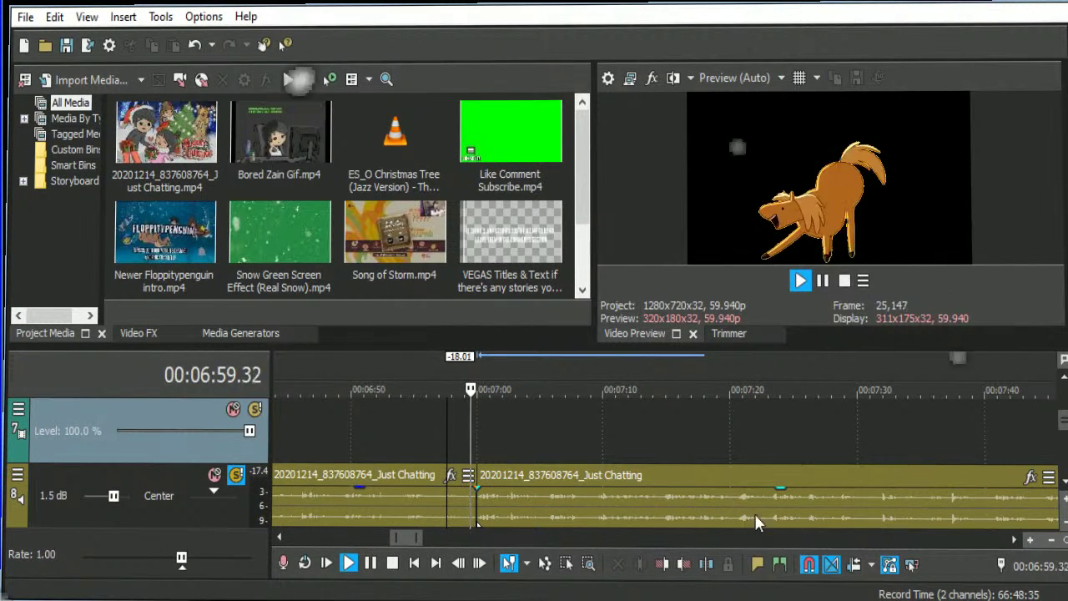
{"action": "left_click", "coordinate": [1014, 540]}
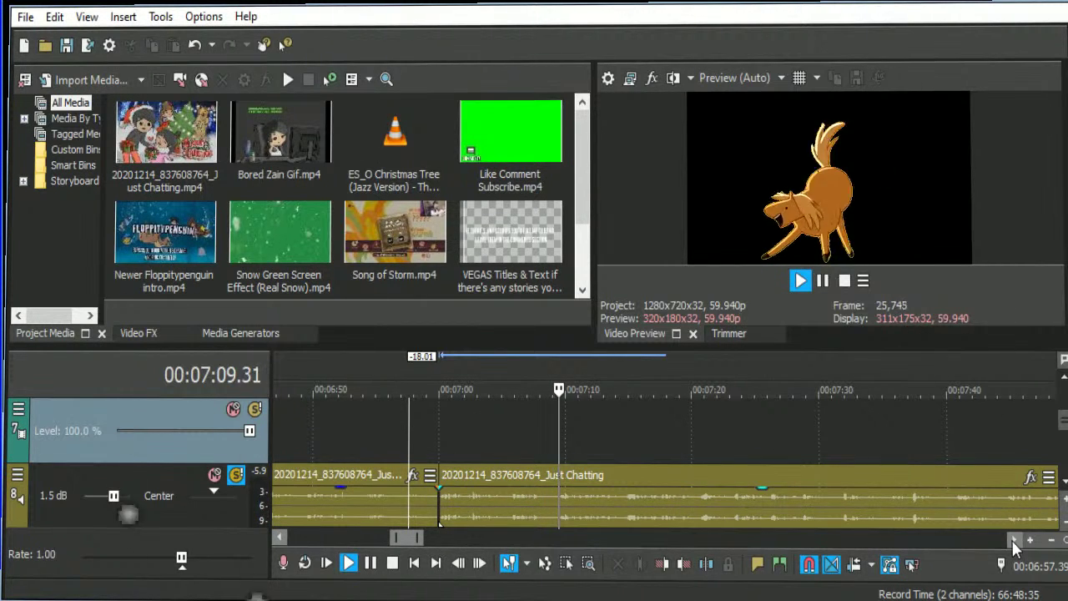
{"action": "left_click", "coordinate": [1013, 540]}
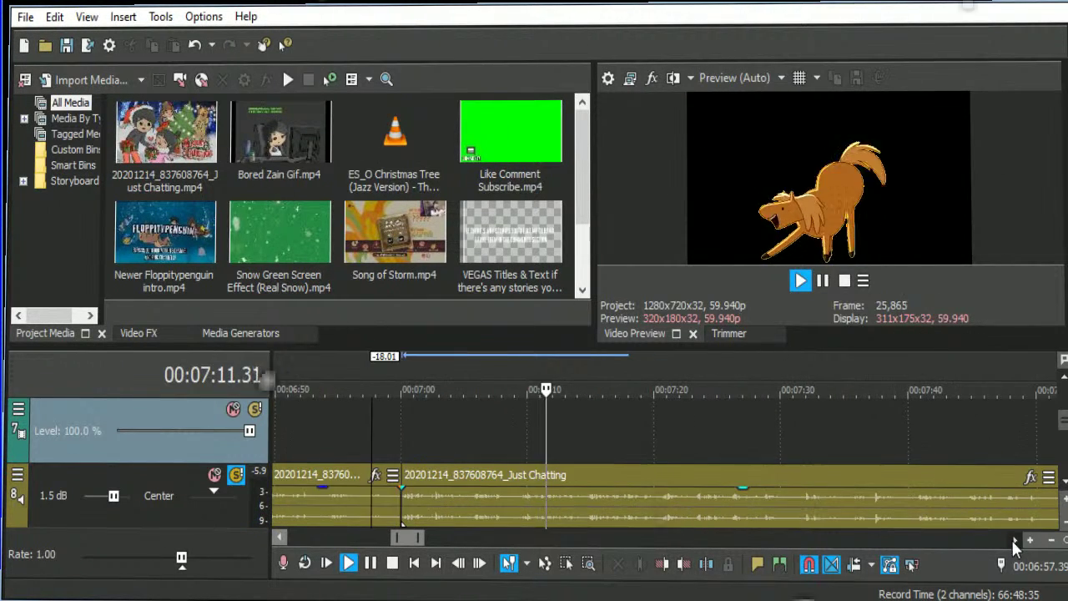
{"action": "left_click", "coordinate": [1011, 539]}
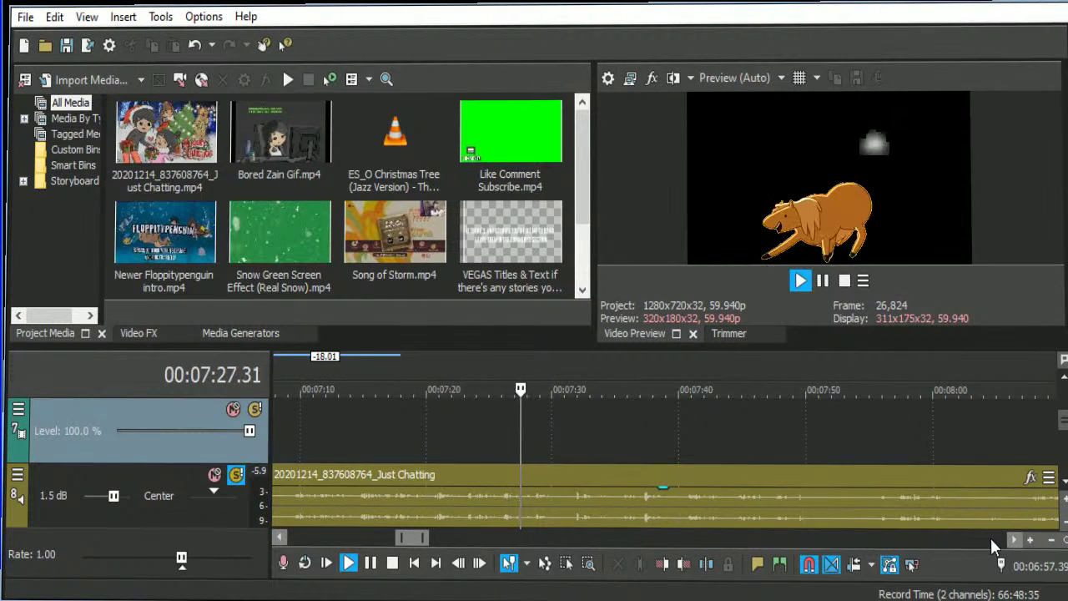
{"action": "left_click", "coordinate": [822, 281]}
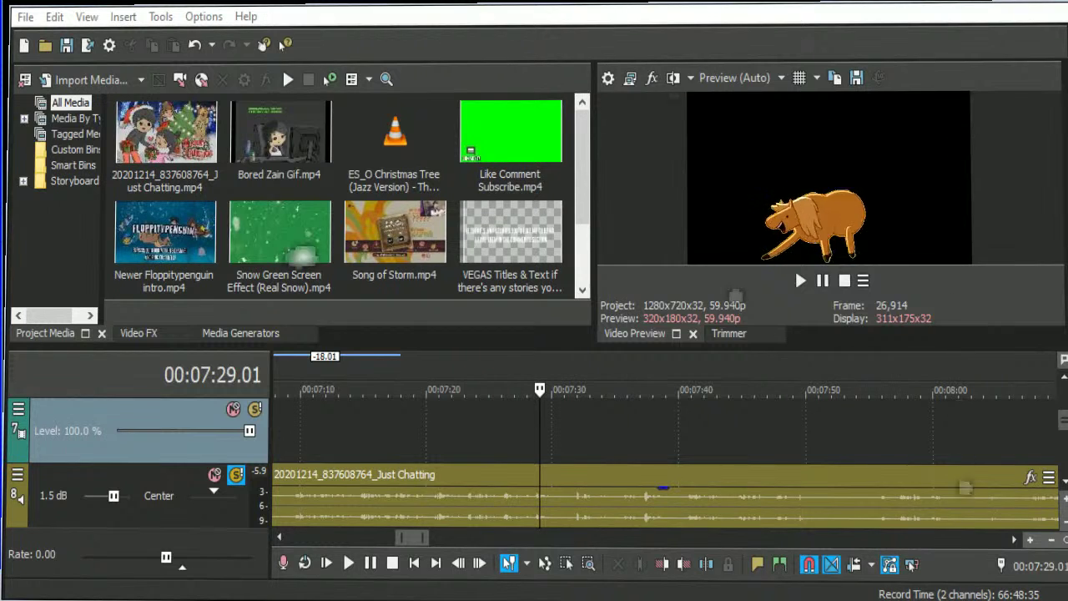
Recheck the audio from 00:07:26.12, split it at 00:07:28.43 and move the following clip 0.18 later.
{"action": "left_click", "coordinate": [534, 448]}
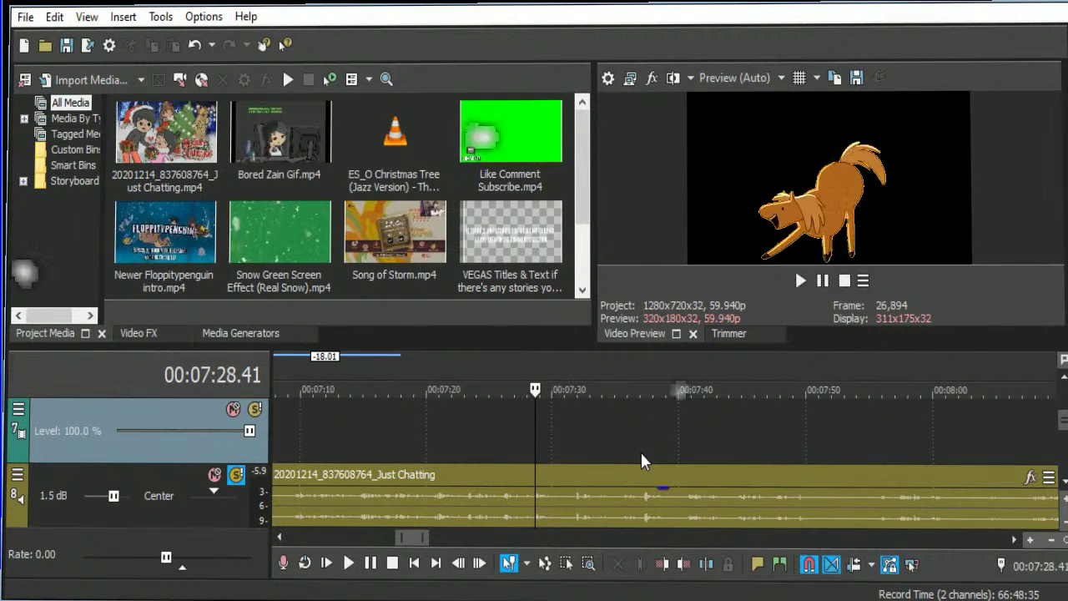
{"action": "scroll", "coordinate": [640, 435], "scroll_direction": "up", "scroll_amount": 2}
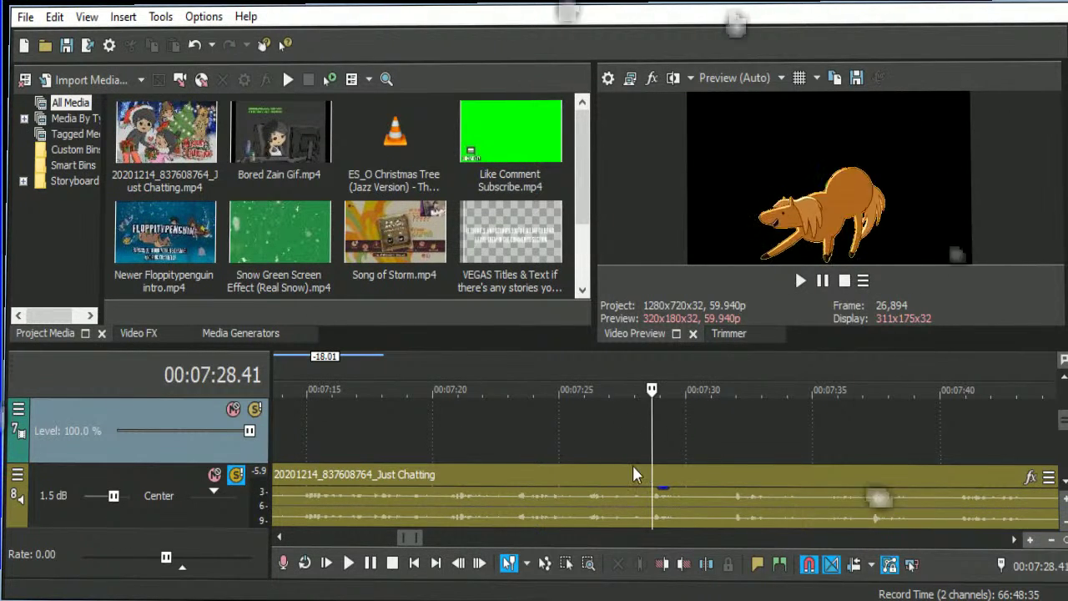
{"action": "scroll", "coordinate": [599, 496], "scroll_direction": "up", "scroll_amount": 2}
{"action": "left_click", "coordinate": [572, 498]}
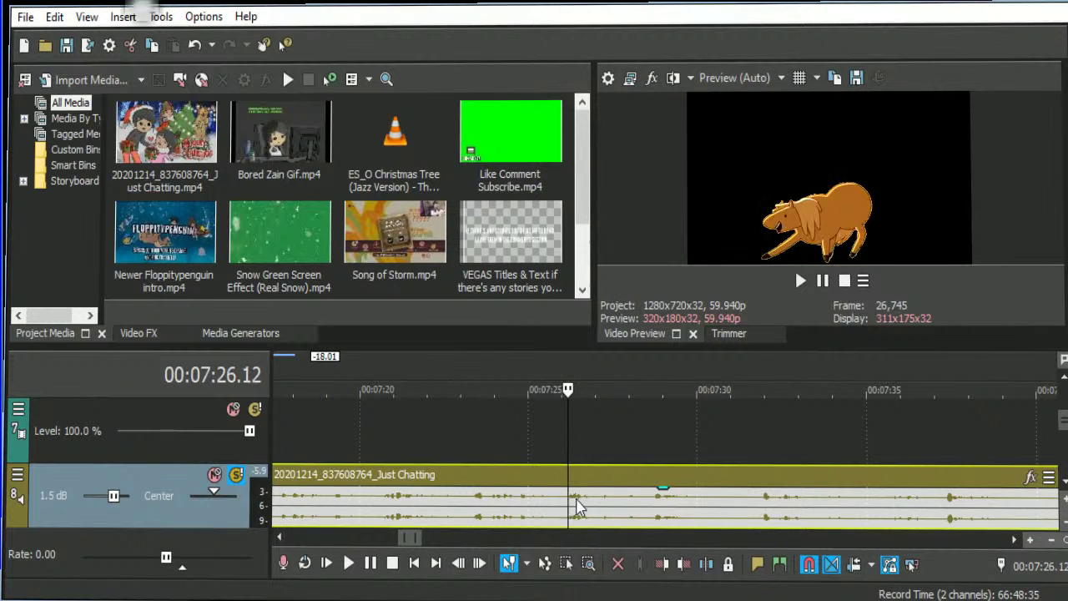
{"action": "scroll", "coordinate": [751, 521], "scroll_direction": "up", "scroll_amount": 2}
{"action": "key", "text": "space"}
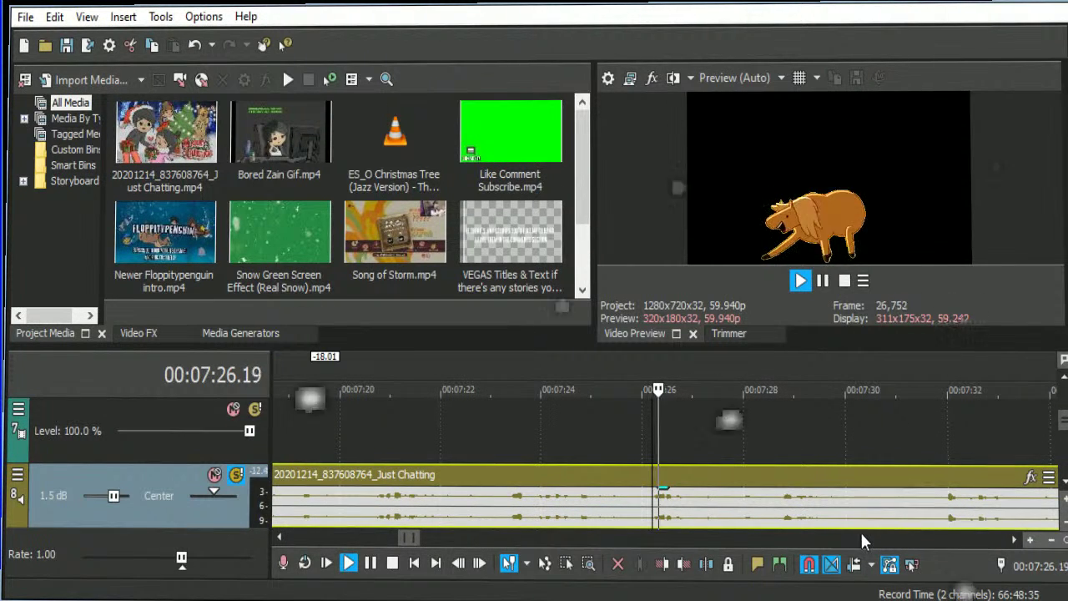
{"action": "left_click", "coordinate": [780, 516]}
{"action": "key", "text": "space"}
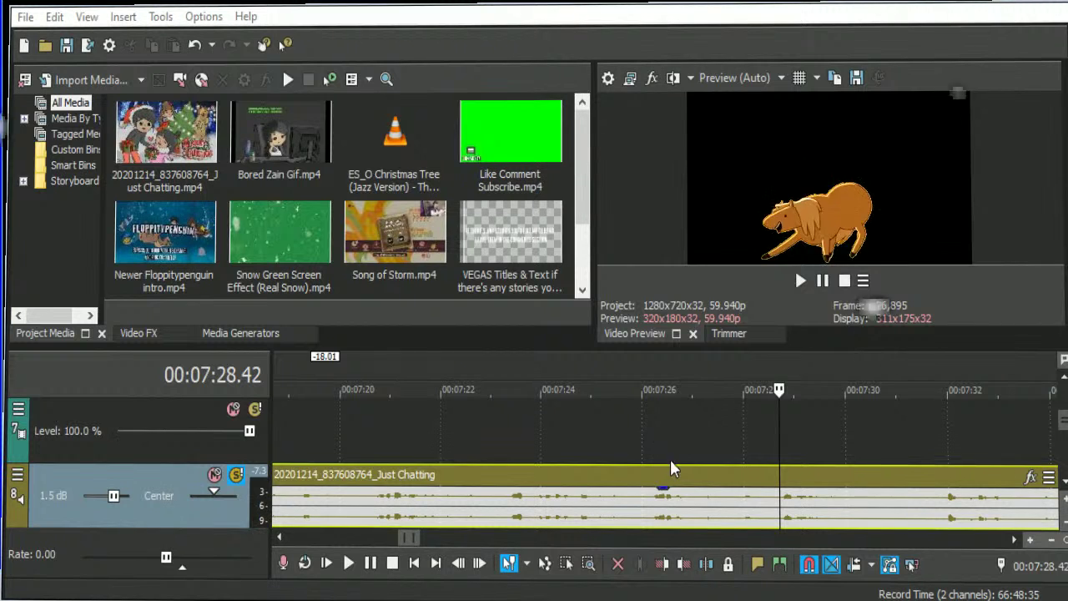
{"action": "key", "text": "s"}
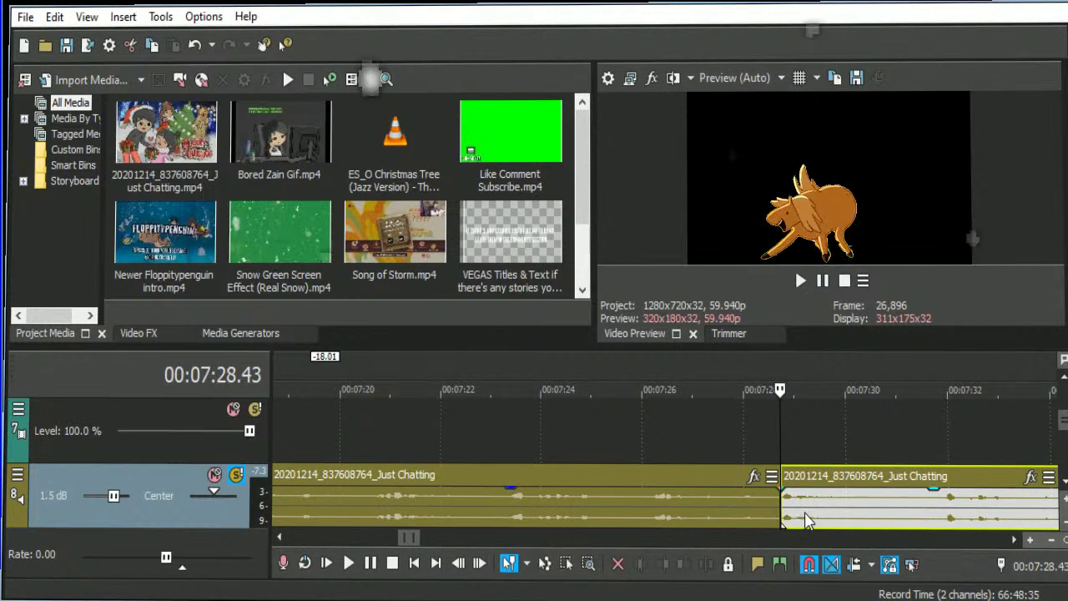
{"action": "left_click_drag", "start_coordinate": [810, 517], "coordinate": [824, 521]}
Fill the gap at 00:07:28.43 with a copy of the quiet audio from 00:06:59.33 to the join, shortening its end by 0.11.
{"action": "scroll", "coordinate": [590, 498], "scroll_direction": "down", "scroll_amount": 4}
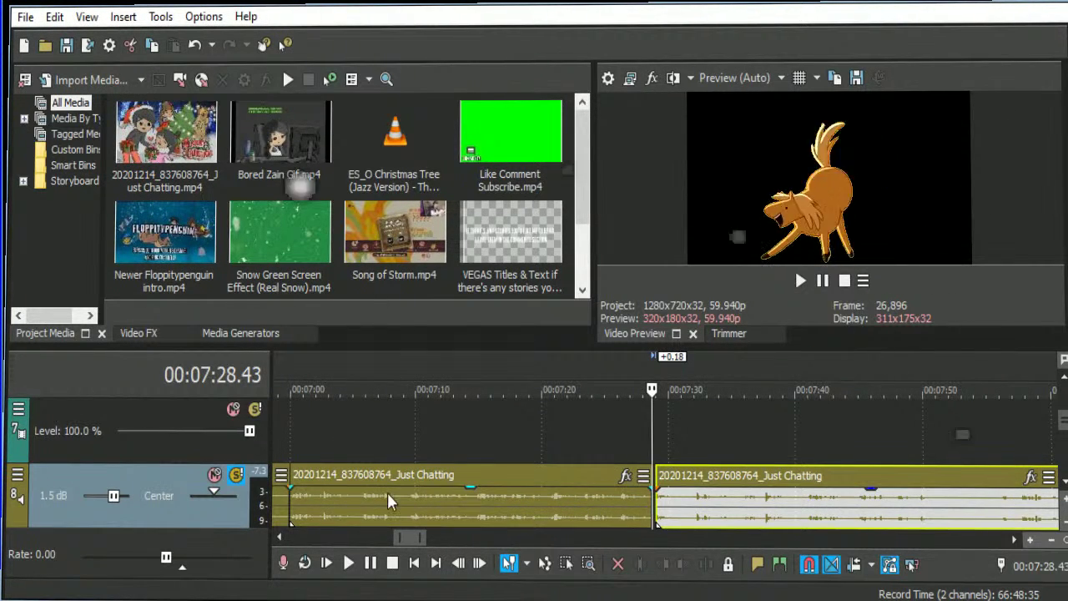
{"action": "scroll", "coordinate": [565, 519], "scroll_direction": "up", "scroll_amount": 5}
{"action": "left_click", "coordinate": [619, 505]}
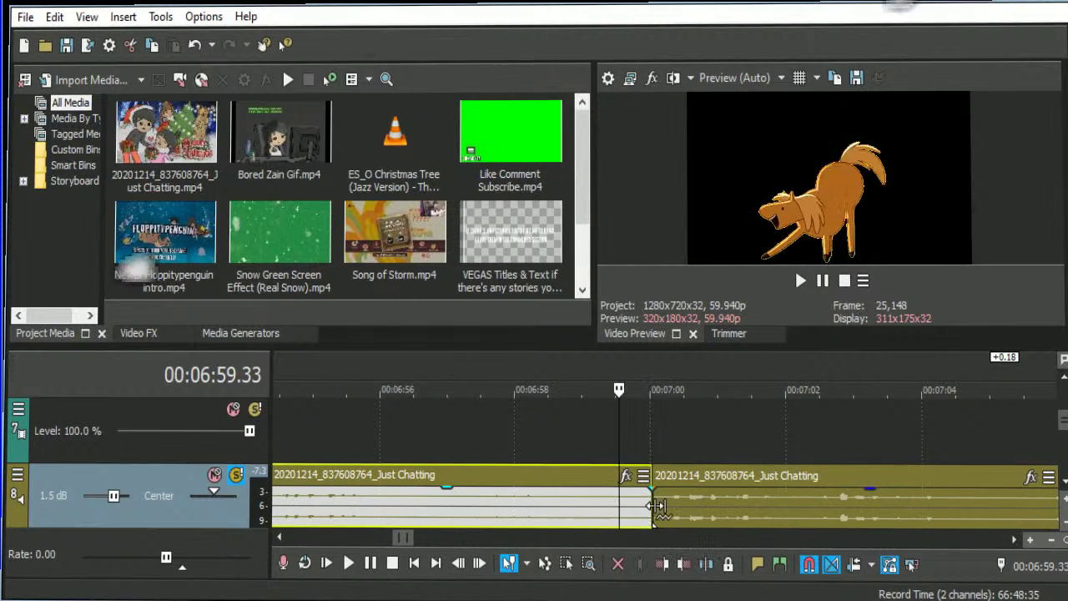
{"action": "scroll", "coordinate": [659, 504], "scroll_direction": "down", "scroll_amount": 4}
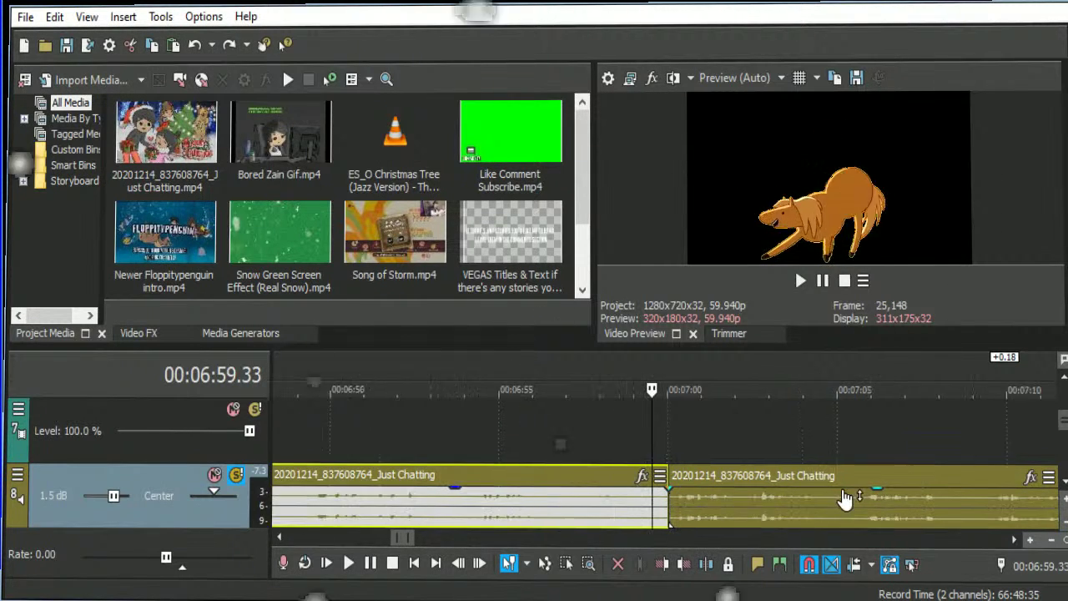
{"action": "left_click", "coordinate": [1028, 505]}
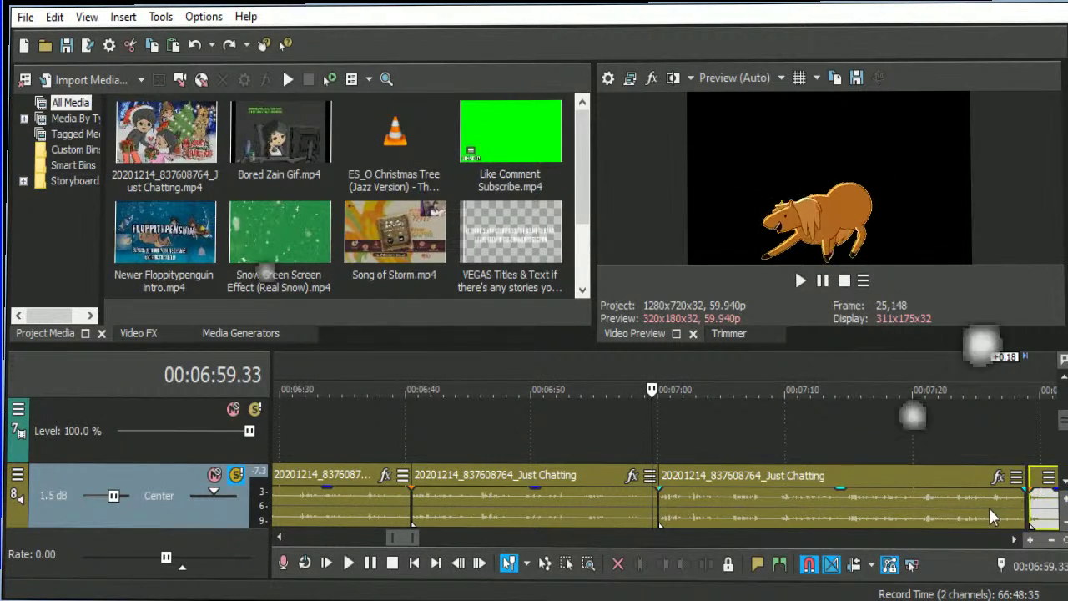
{"action": "left_click", "coordinate": [1033, 513]}
{"action": "scroll", "coordinate": [841, 517], "scroll_direction": "up", "scroll_amount": 6}
{"action": "left_click_drag", "start_coordinate": [719, 501], "coordinate": [710, 498]}
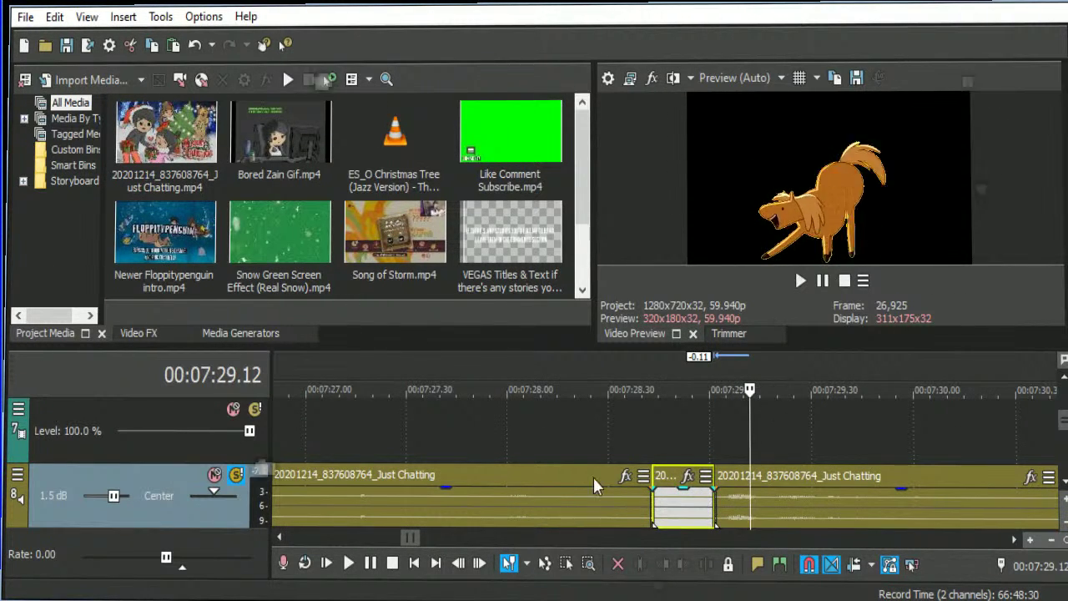
Play the audio from about 00:07:26 across the filled gap at 00:07:28.43 and listen to the join.
{"action": "left_click", "coordinate": [474, 444]}
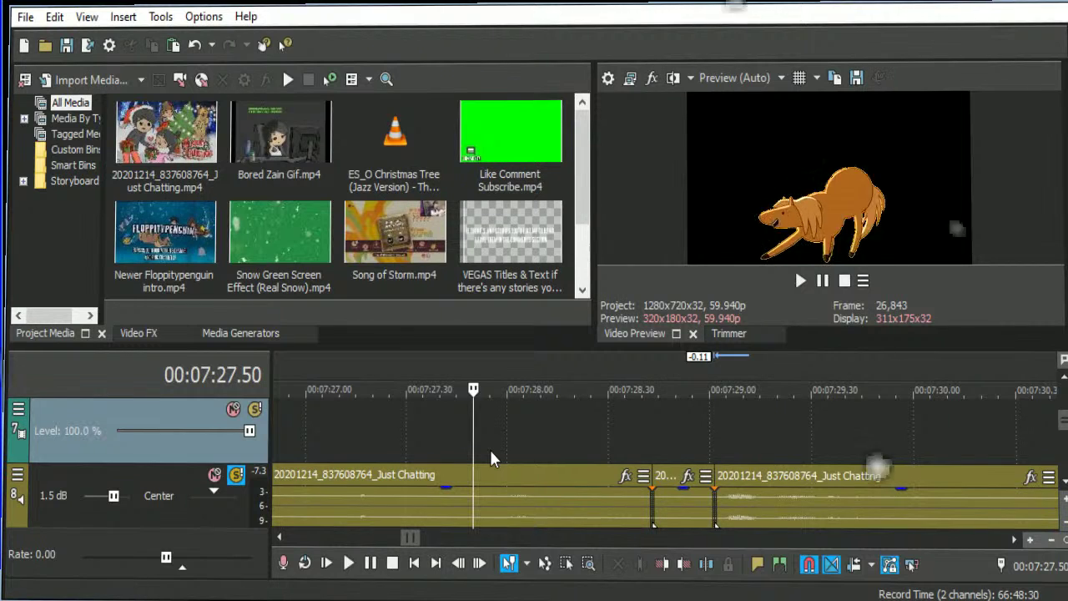
{"action": "scroll", "coordinate": [490, 447], "scroll_direction": "down", "scroll_amount": 4}
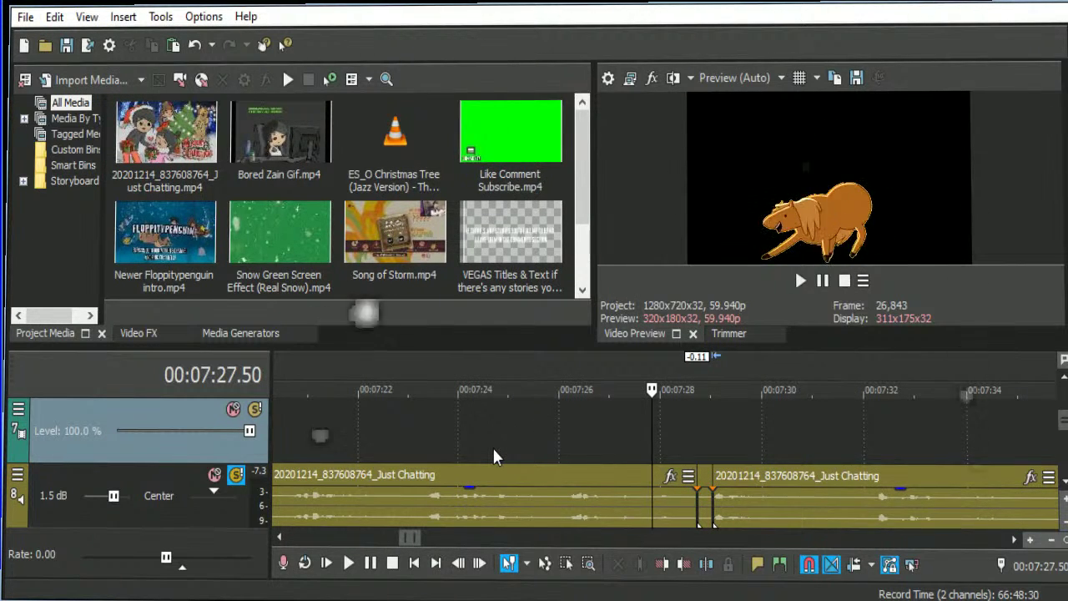
{"action": "left_click", "coordinate": [574, 444]}
{"action": "key", "text": "space"}
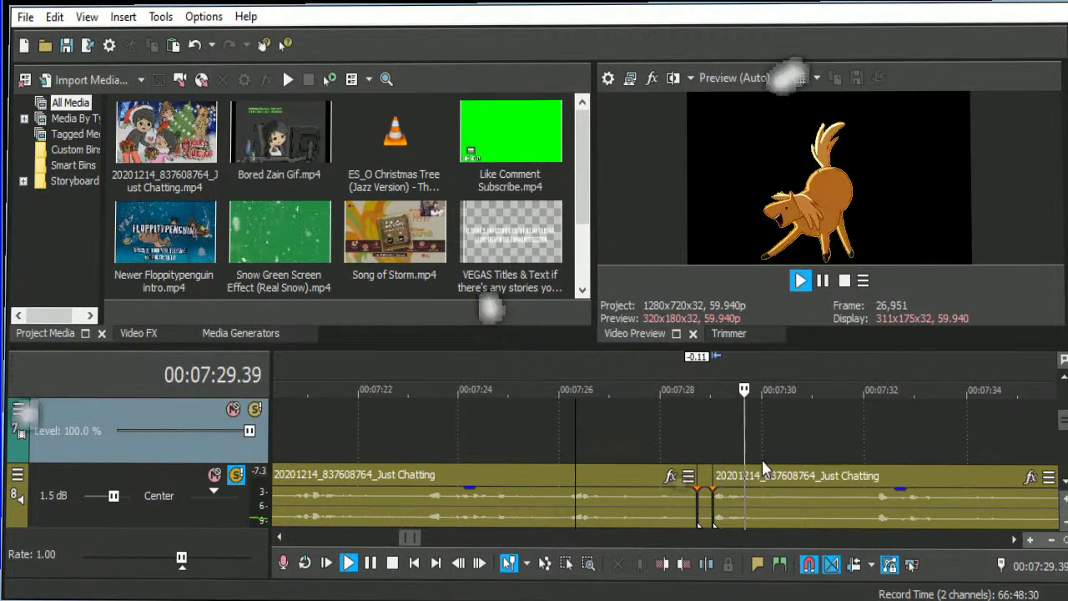
{"action": "key", "text": "space"}
Lengthen the end of the quiet filler clip by 0.16 to 00:07:29.18, moving the following audio later with it.
{"action": "left_click", "coordinate": [720, 511]}
{"action": "scroll", "coordinate": [723, 510], "scroll_direction": "up", "scroll_amount": 4}
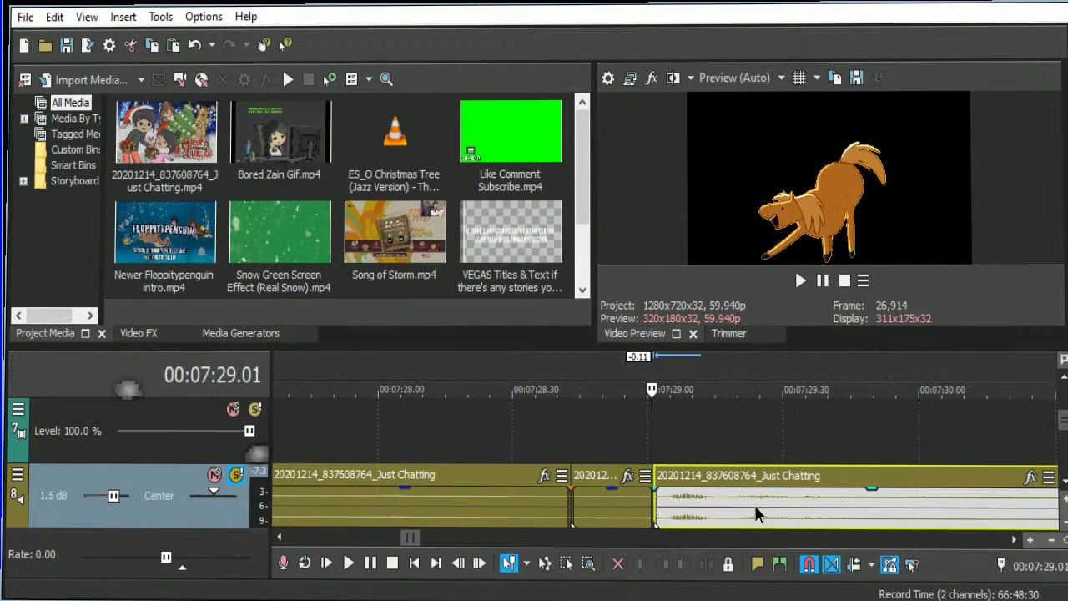
{"action": "left_click_drag", "start_coordinate": [655, 510], "coordinate": [722, 513]}
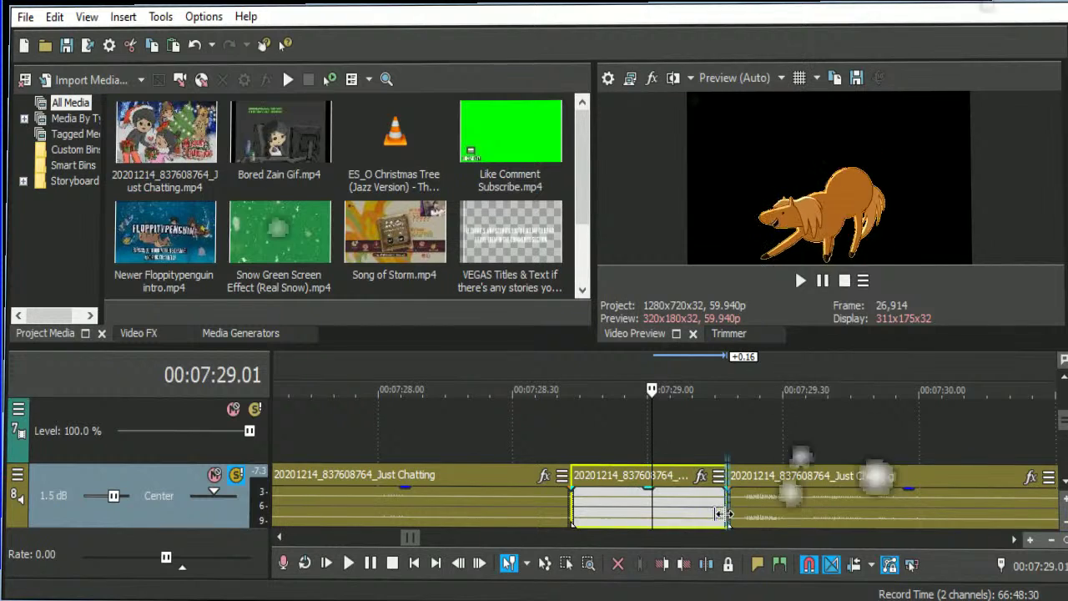
Listen across the lengthened filler clip from 00:07:28.34, and replay the passage from about 00:07:26.
{"action": "left_click", "coordinate": [529, 438]}
{"action": "key", "text": "space"}
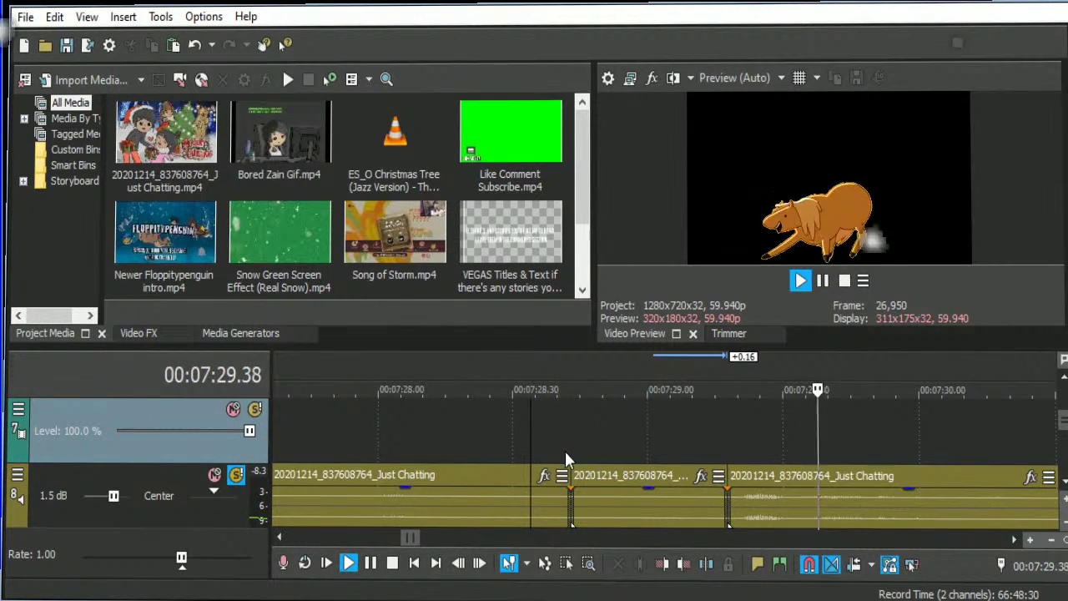
{"action": "scroll", "coordinate": [626, 471], "scroll_direction": "down", "scroll_amount": 4}
{"action": "key", "text": "space"}
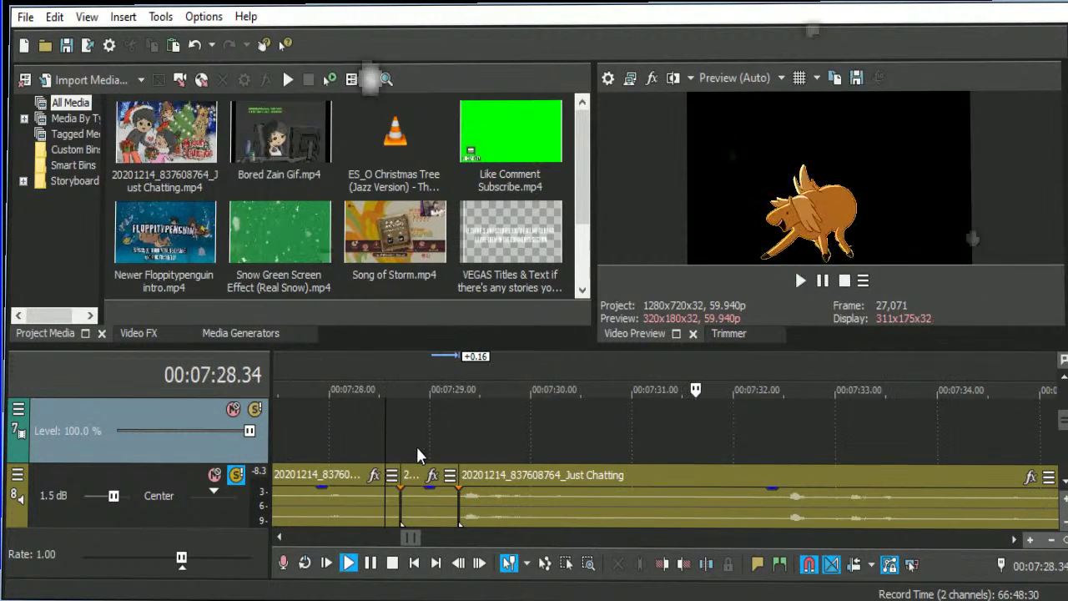
{"action": "scroll", "coordinate": [531, 438], "scroll_direction": "down", "scroll_amount": 2}
{"action": "left_click", "coordinate": [523, 438]}
{"action": "key", "text": "space"}
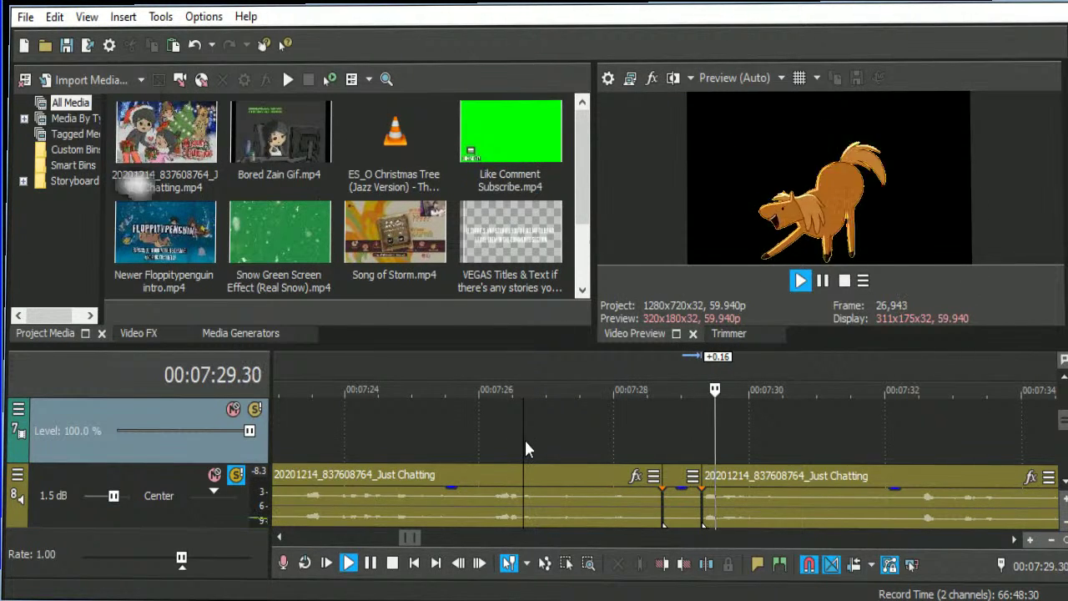
{"action": "key", "text": "Return"}
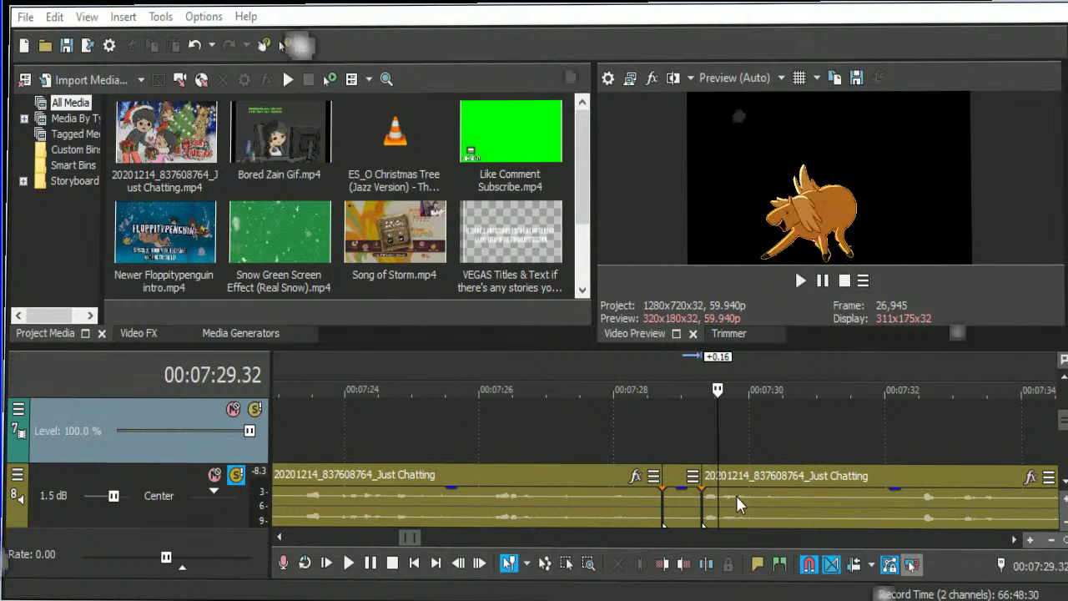
Play the clip after the filler from its start at 00:07:29.18 and listen until 00:07:32.19.
{"action": "left_click", "coordinate": [701, 453]}
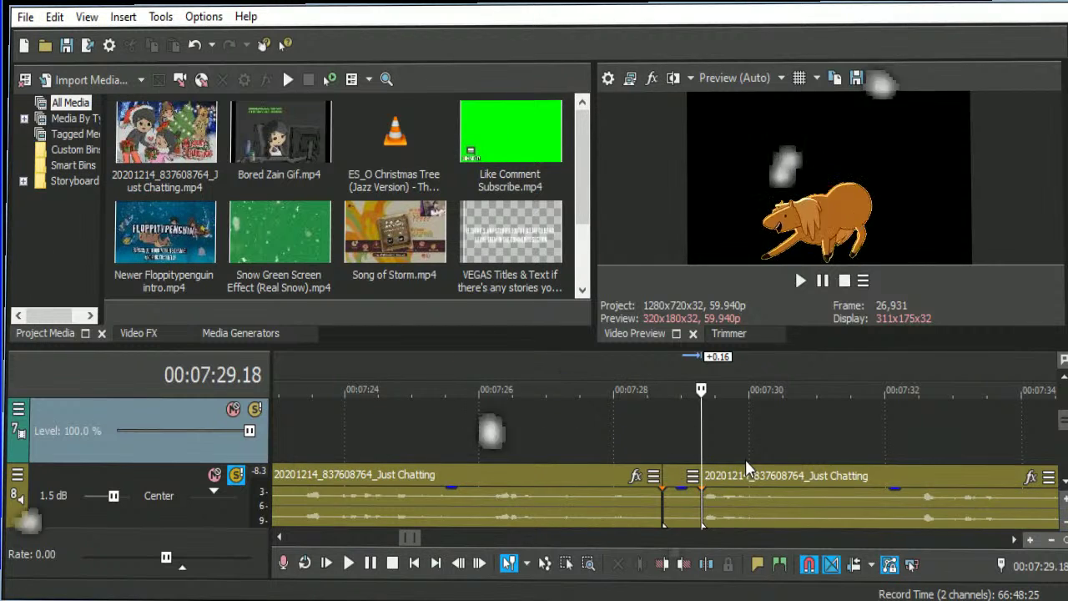
{"action": "scroll", "coordinate": [809, 482], "scroll_direction": "down", "scroll_amount": 2}
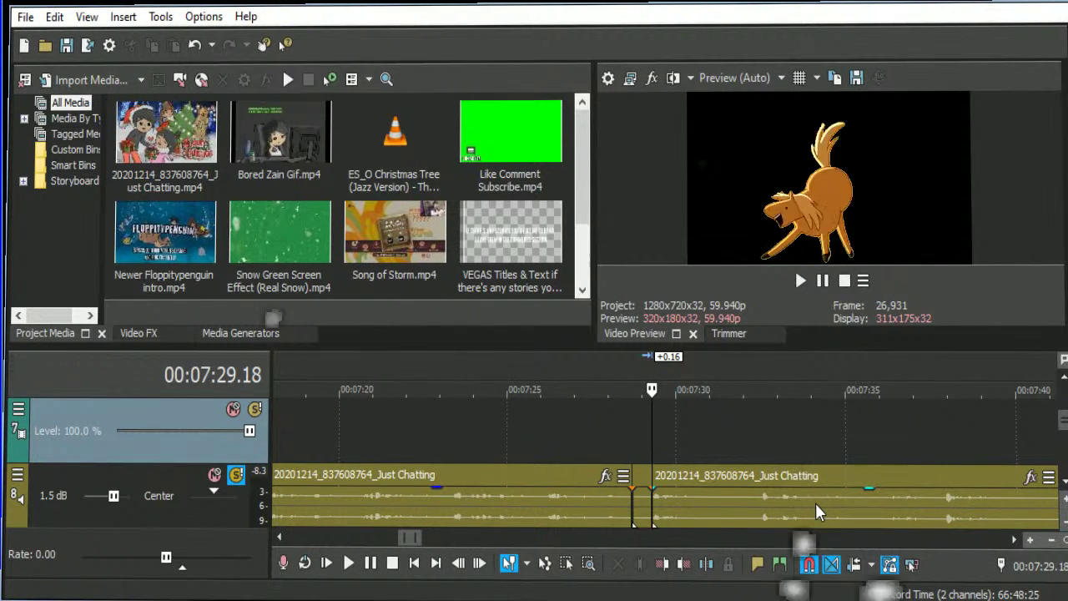
{"action": "key", "text": "space"}
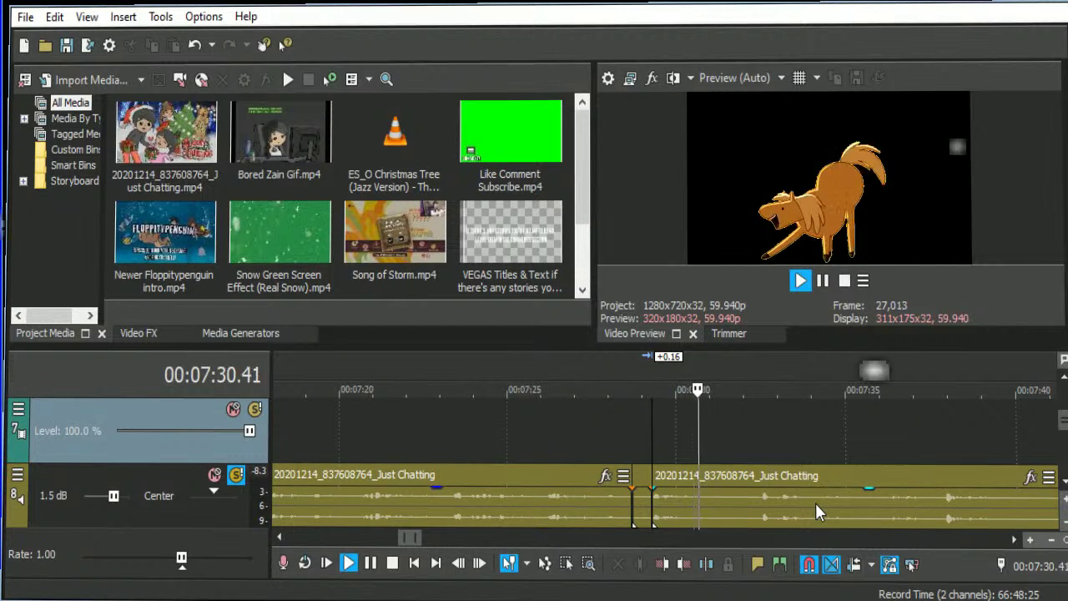
{"action": "key", "text": "space"}
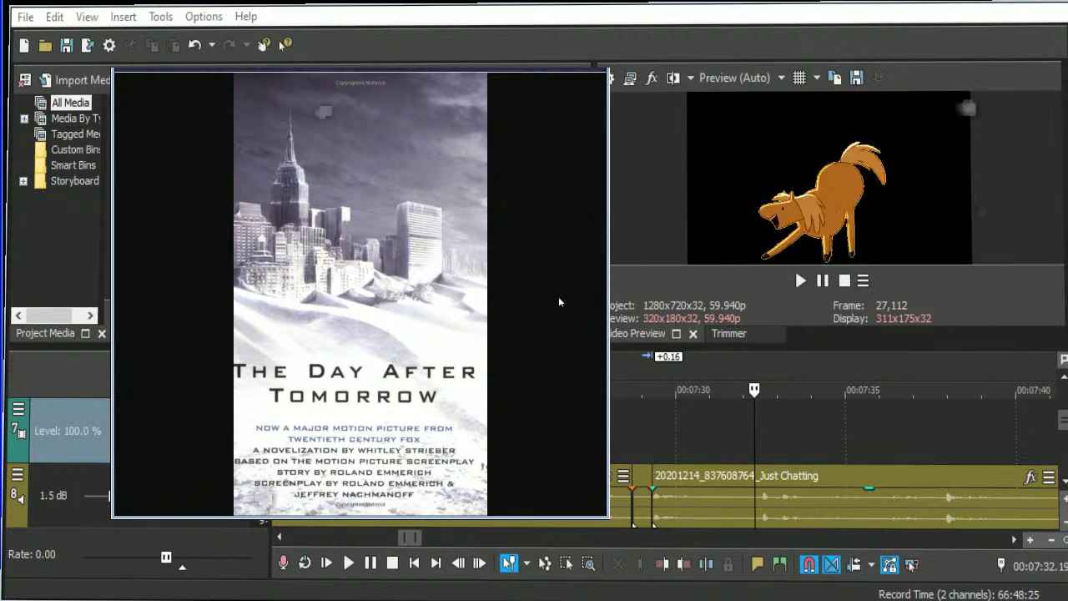
In the browser, return from the poster image to the search results and run a general web search for "day after tomorrow".
{"action": "key", "text": "alt+Left"}
{"action": "scroll", "coordinate": [223, 147], "scroll_direction": "up", "scroll_amount": 1}
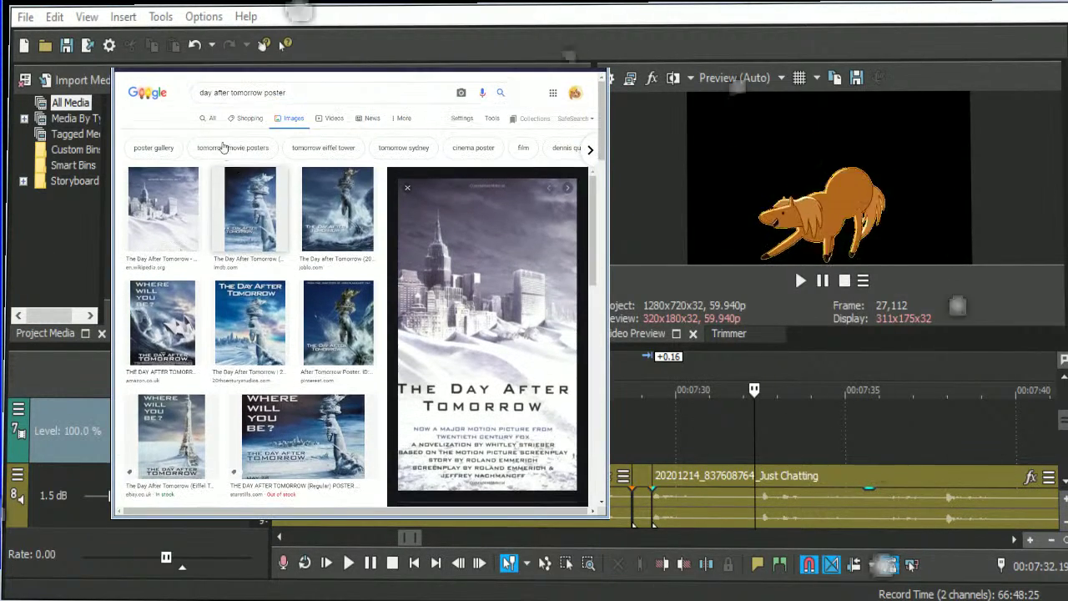
{"action": "left_click", "coordinate": [210, 119]}
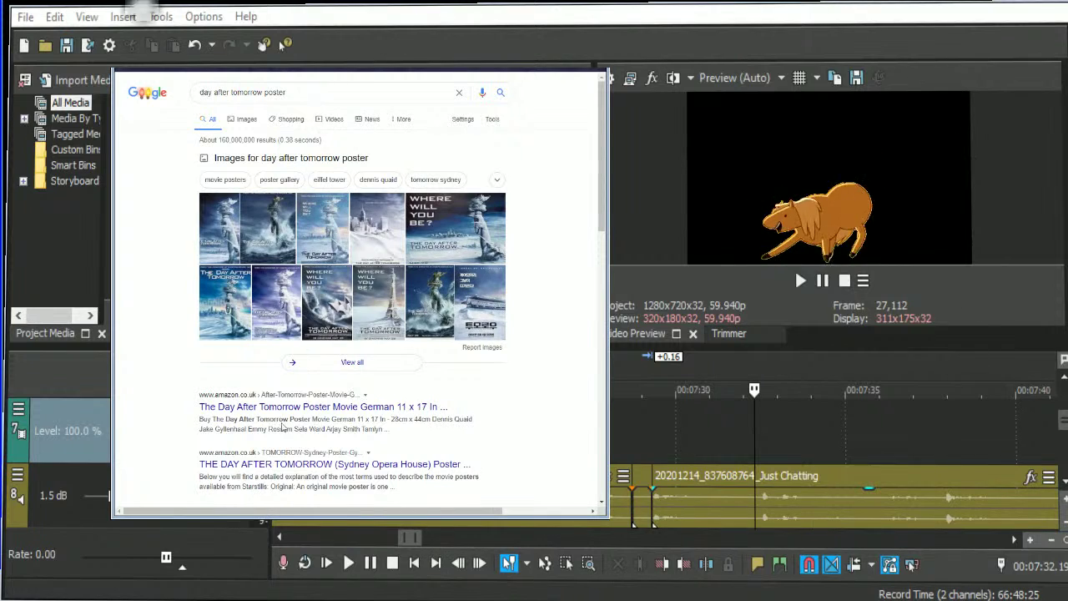
{"action": "left_click", "coordinate": [276, 91]}
{"action": "key", "text": "BackSpace"}
{"action": "key", "text": "BackSpace"}
{"action": "key", "text": "BackSpace"}
{"action": "key", "text": "BackSpace"}
{"action": "key", "text": "BackSpace"}
{"action": "key", "text": "BackSpace"}
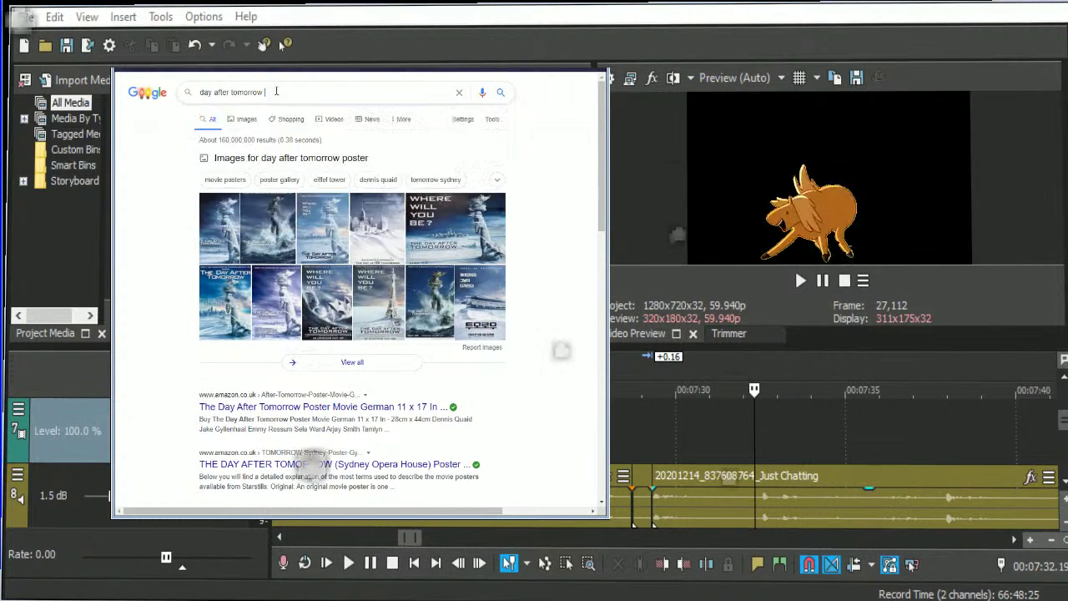
{"action": "key", "text": "Return"}
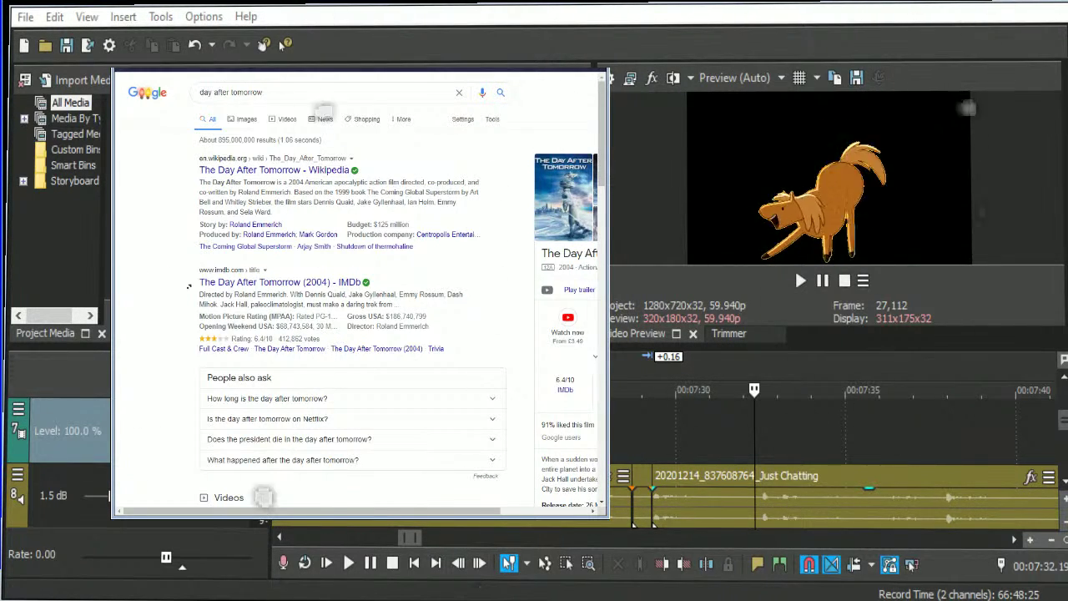
Find the cast section in the film's search results, open the full cast list and look through it.
{"action": "scroll", "coordinate": [323, 334], "scroll_direction": "down", "scroll_amount": 5}
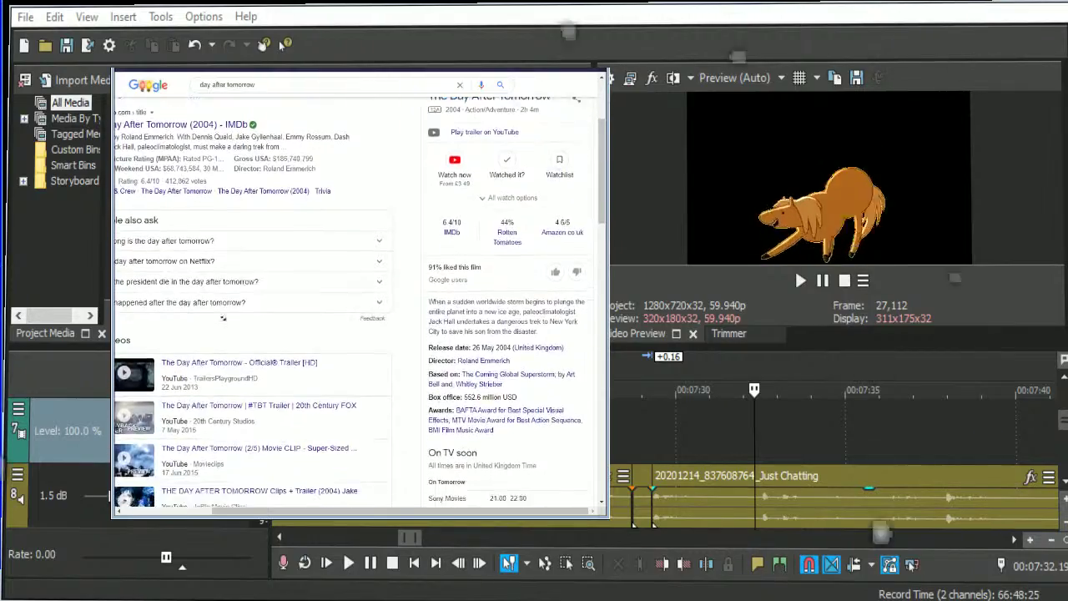
{"action": "scroll", "coordinate": [323, 334], "scroll_direction": "down", "scroll_amount": 4}
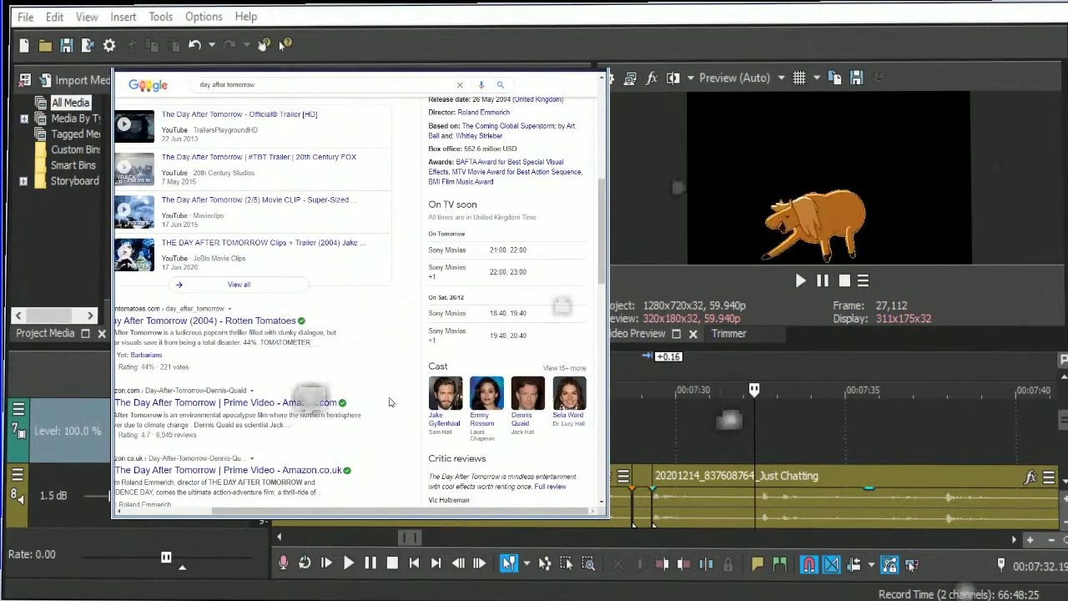
{"action": "left_click", "coordinate": [555, 368]}
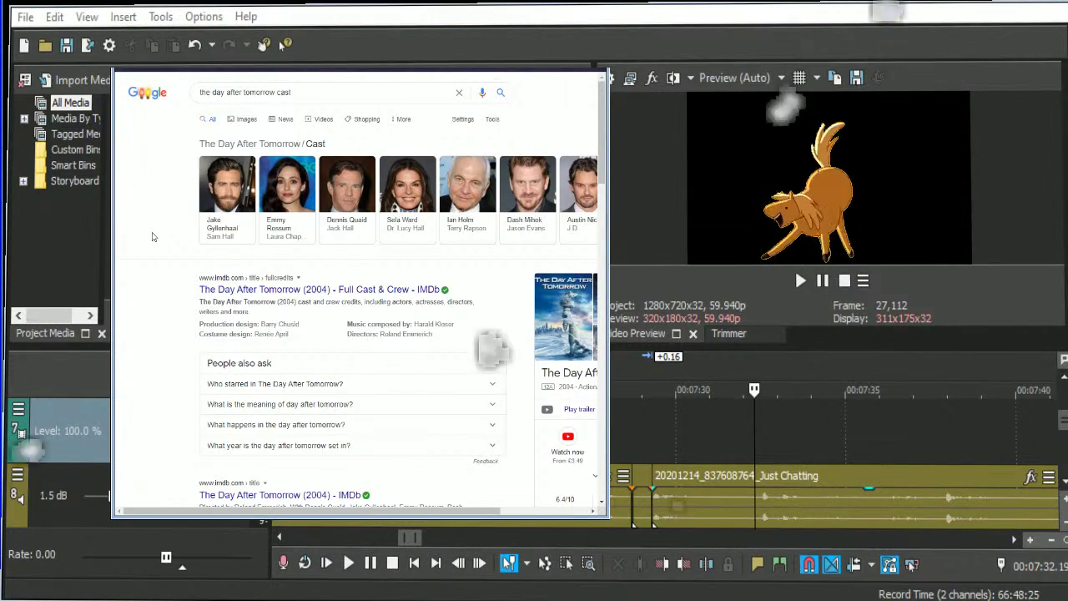
{"action": "scroll", "coordinate": [162, 233], "scroll_direction": "right", "scroll_amount": 5}
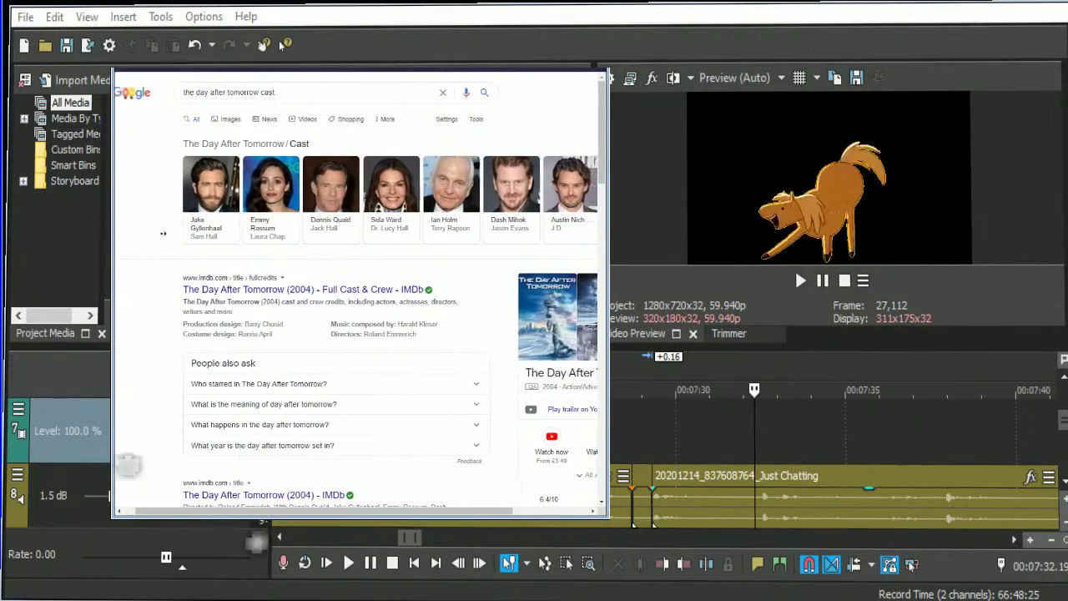
{"action": "scroll", "coordinate": [162, 235], "scroll_direction": "right", "scroll_amount": 5}
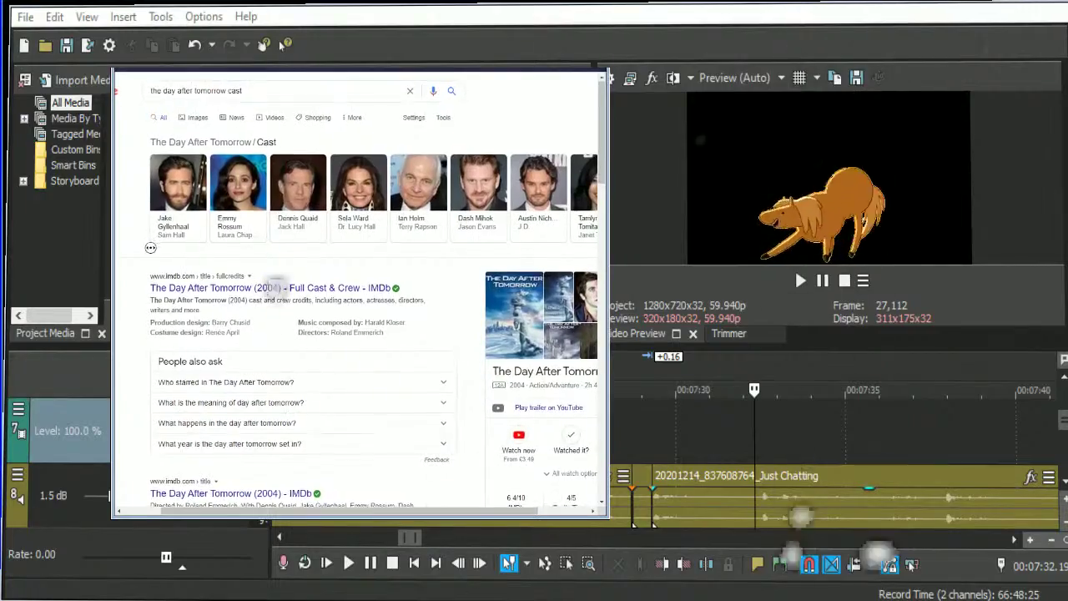
Look through the cast list of The Day After Tomorrow in the search results, from the lead actors to the supporting ones.
{"action": "scroll", "coordinate": [167, 233], "scroll_direction": "down", "scroll_amount": 1}
{"action": "scroll", "coordinate": [163, 232], "scroll_direction": "right", "scroll_amount": 2}
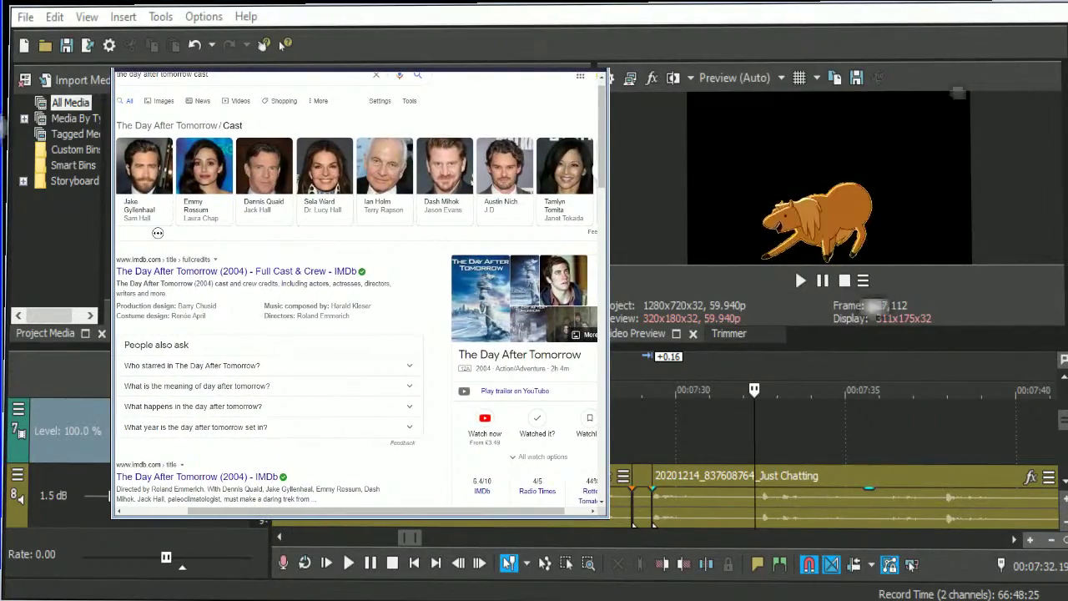
{"action": "scroll", "coordinate": [161, 233], "scroll_direction": "right", "scroll_amount": 2}
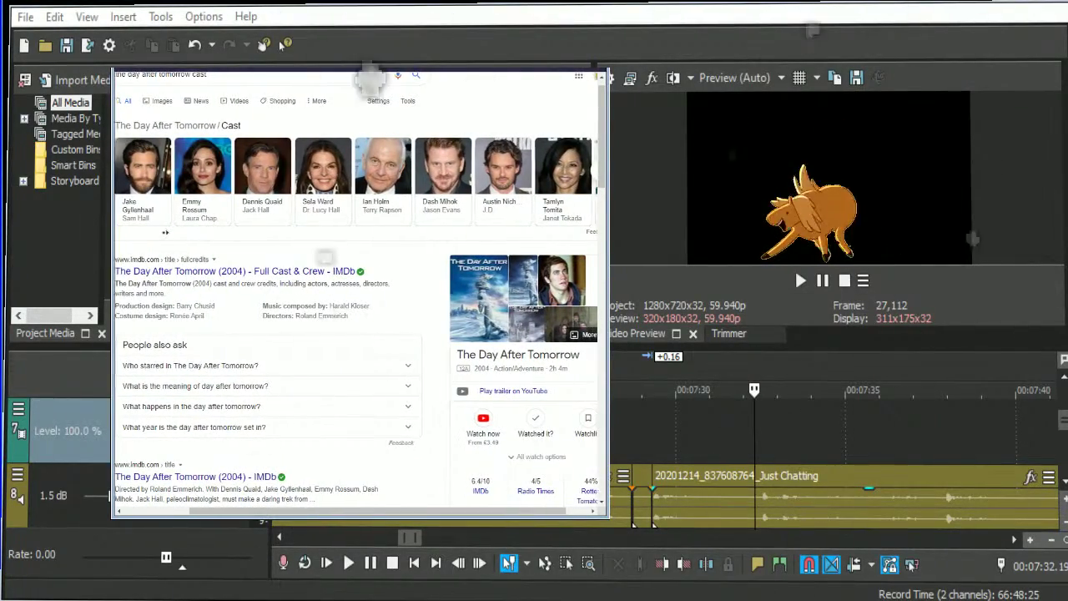
{"action": "scroll", "coordinate": [165, 233], "scroll_direction": "right", "scroll_amount": 2}
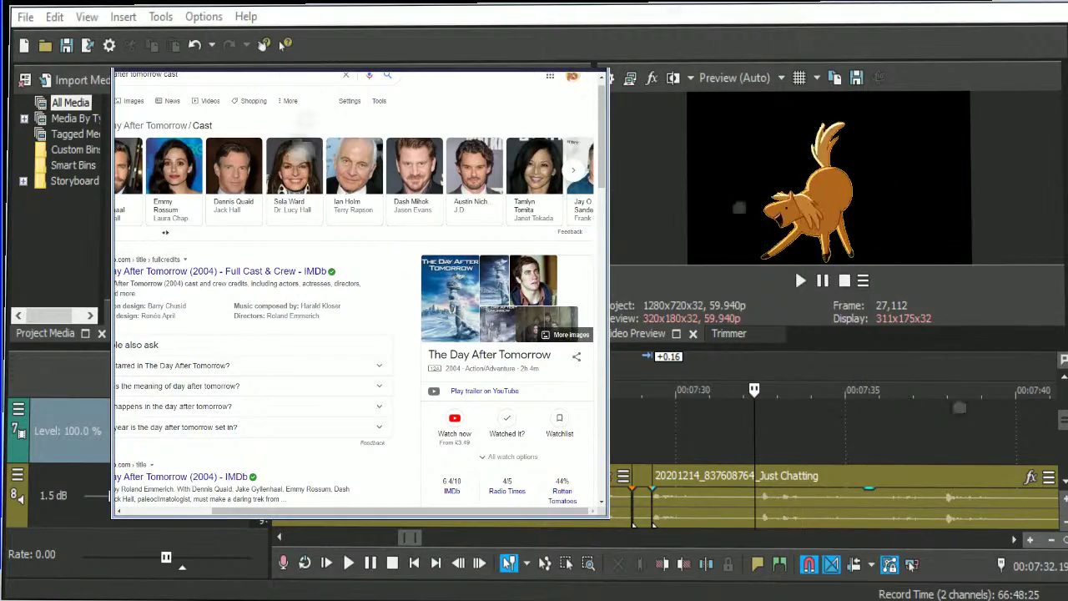
{"action": "left_click", "coordinate": [583, 170]}
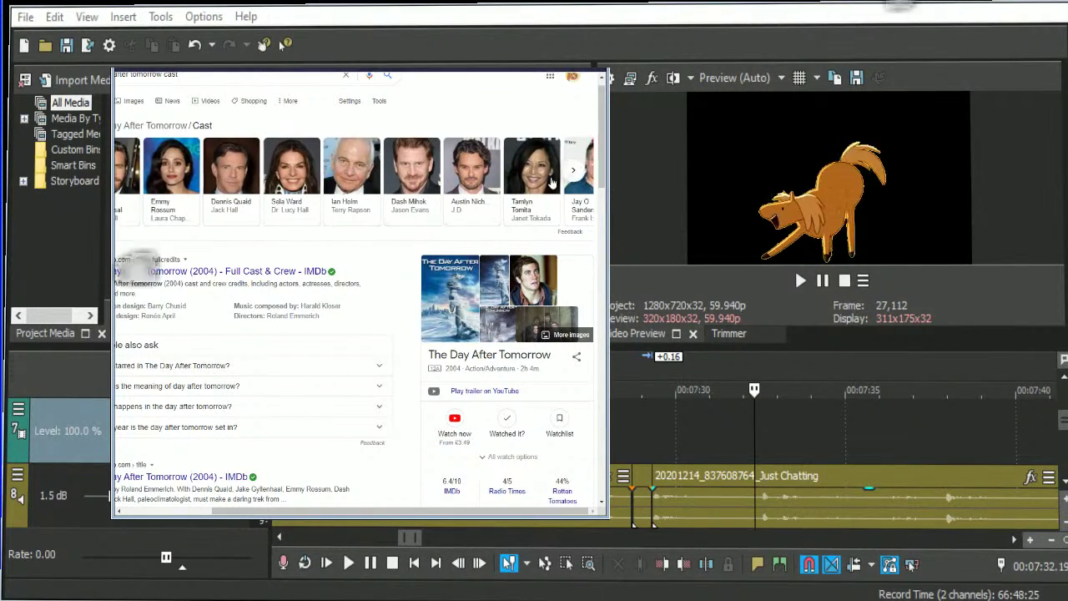
{"action": "scroll", "coordinate": [290, 231], "scroll_direction": "left", "scroll_amount": 10}
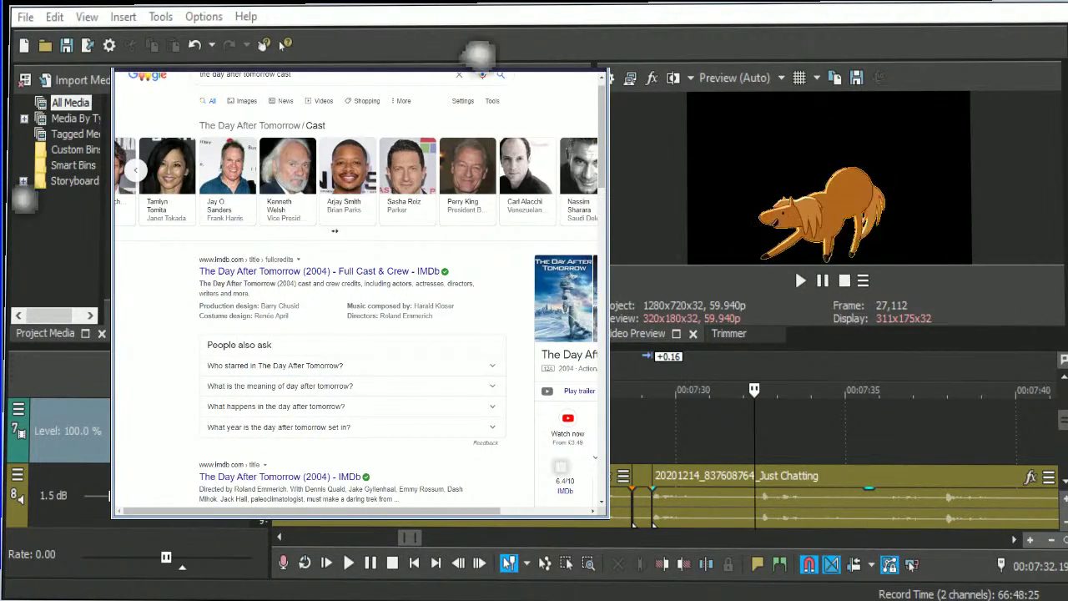
{"action": "scroll", "coordinate": [290, 231], "scroll_direction": "right", "scroll_amount": 8}
{"action": "scroll", "coordinate": [332, 232], "scroll_direction": "right", "scroll_amount": 6}
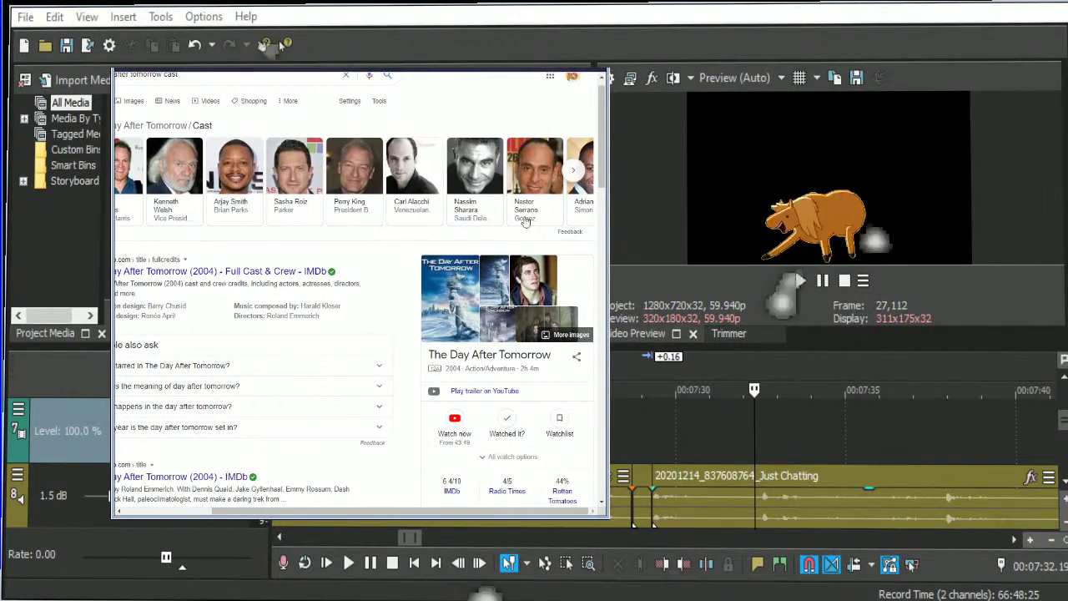
{"action": "scroll", "coordinate": [332, 231], "scroll_direction": "right", "scroll_amount": 5}
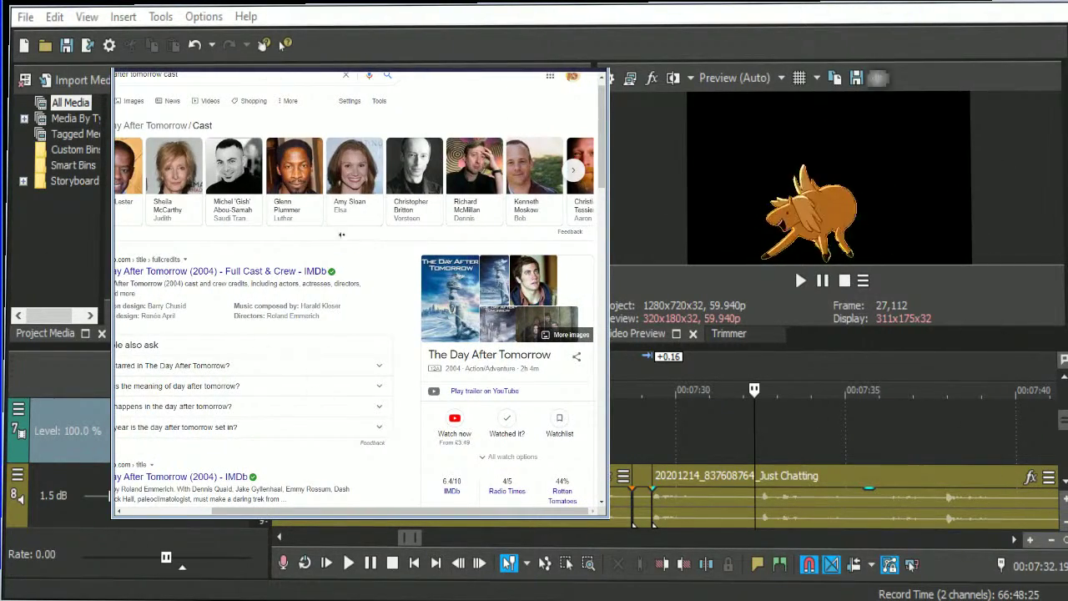
{"action": "scroll", "coordinate": [367, 241], "scroll_direction": "left", "scroll_amount": 6}
{"action": "scroll", "coordinate": [384, 221], "scroll_direction": "right", "scroll_amount": 1}
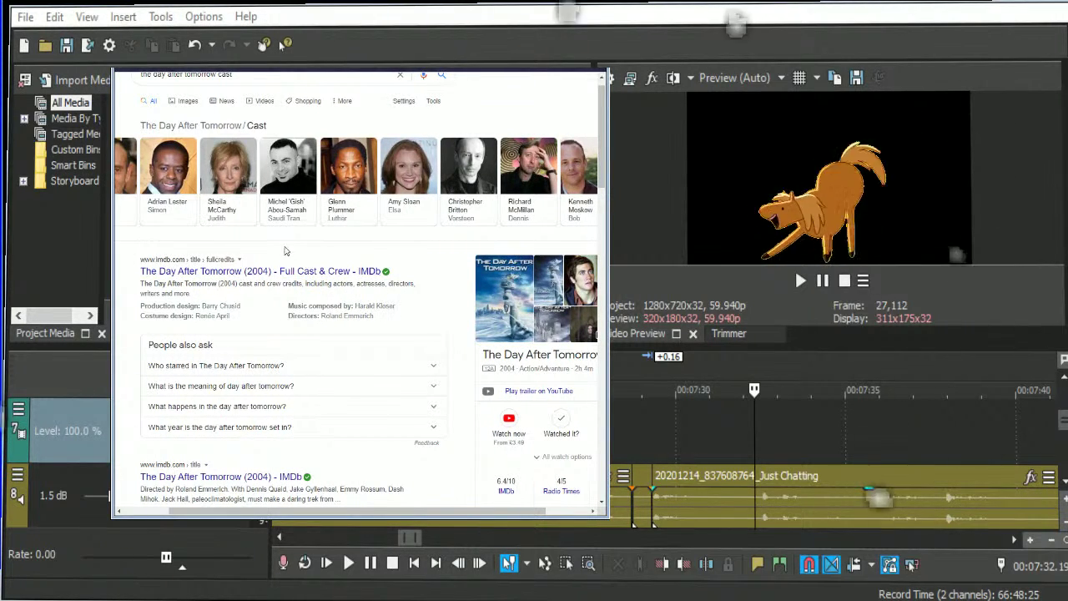
{"action": "scroll", "coordinate": [298, 241], "scroll_direction": "right", "scroll_amount": 5}
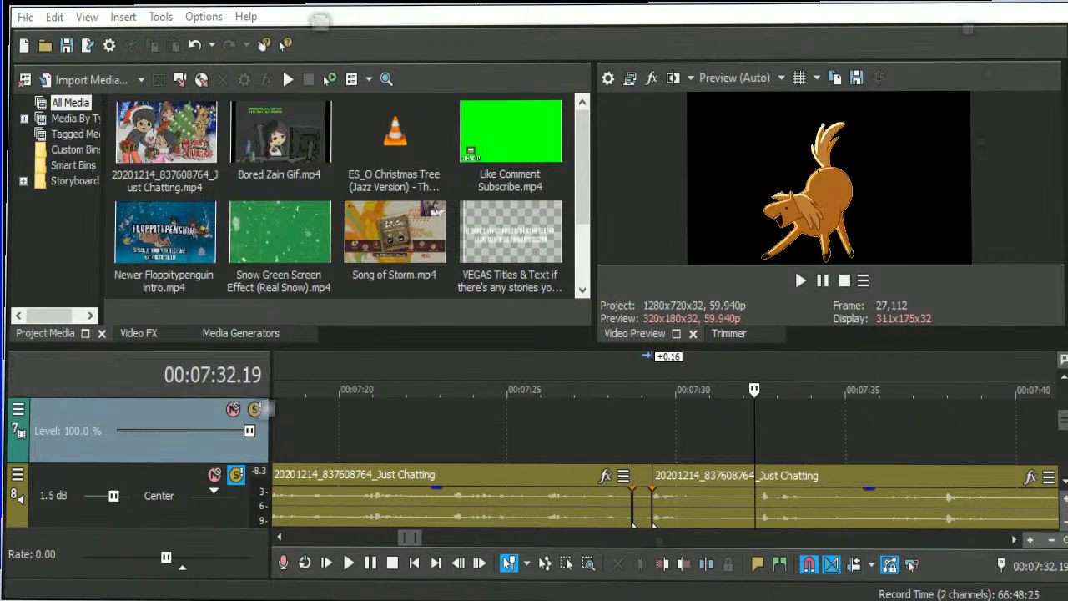
Search Google for "day after tomorrow poster" and open the preview of the first Statue of Liberty poster.
{"action": "key", "text": "alt+Tab"}
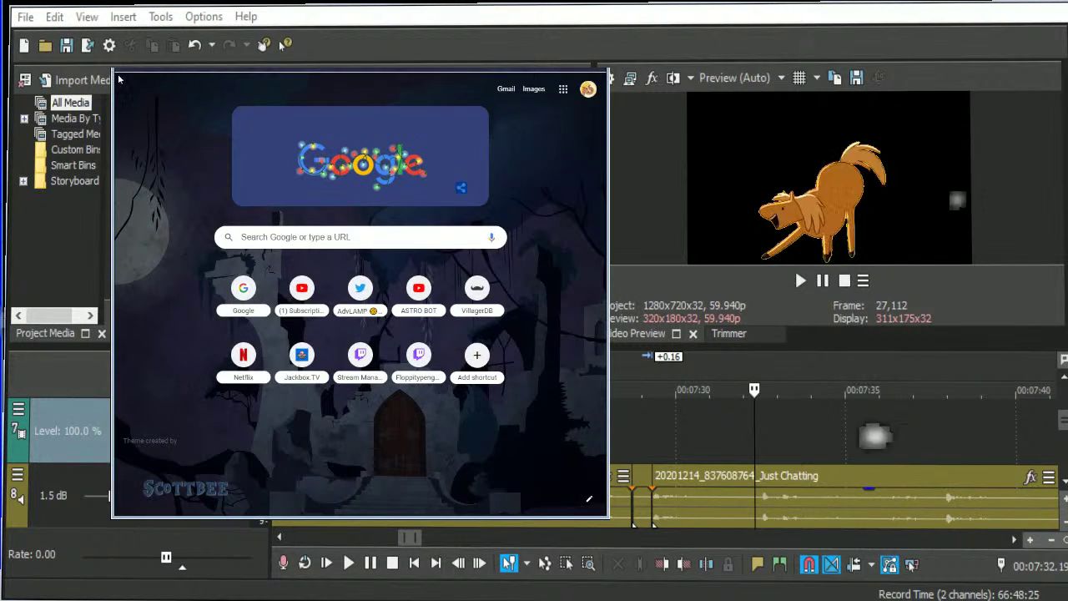
{"action": "type", "text": "da"}
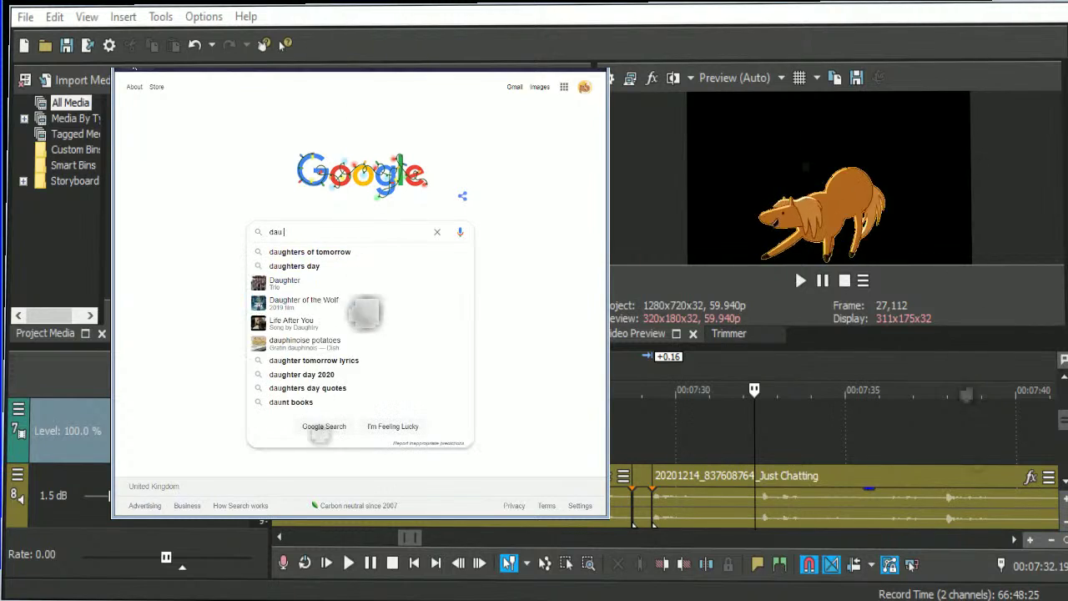
{"action": "key", "text": "Down"}
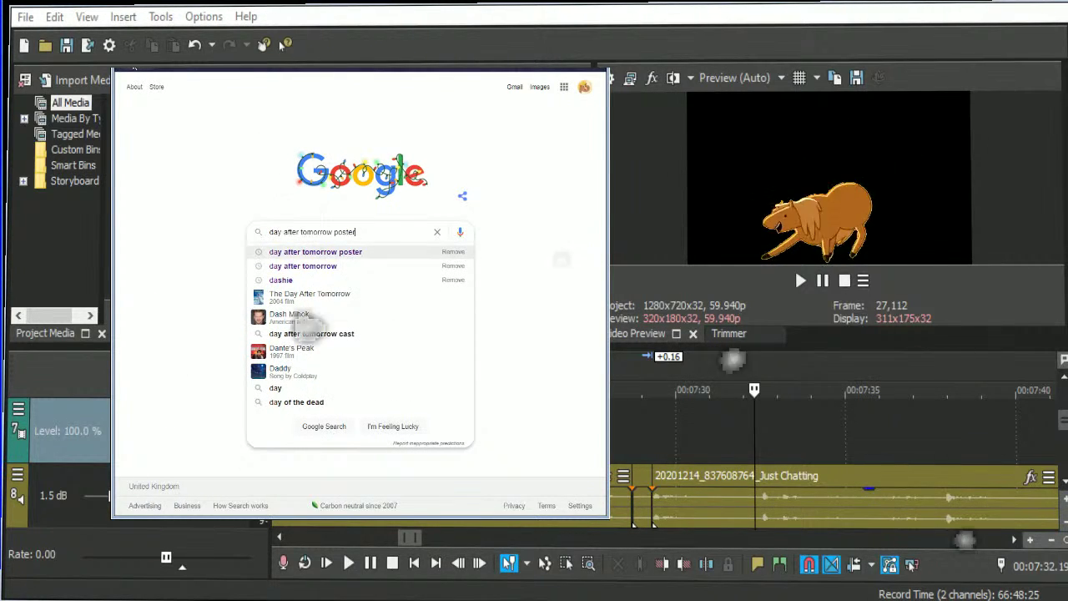
{"action": "key", "text": "Return"}
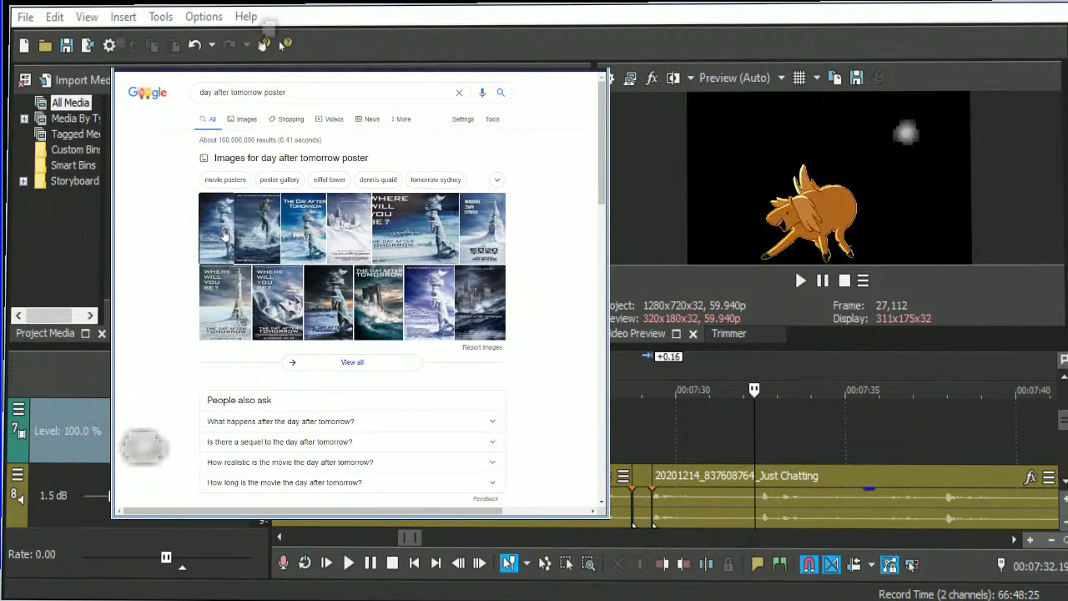
{"action": "left_click", "coordinate": [224, 236]}
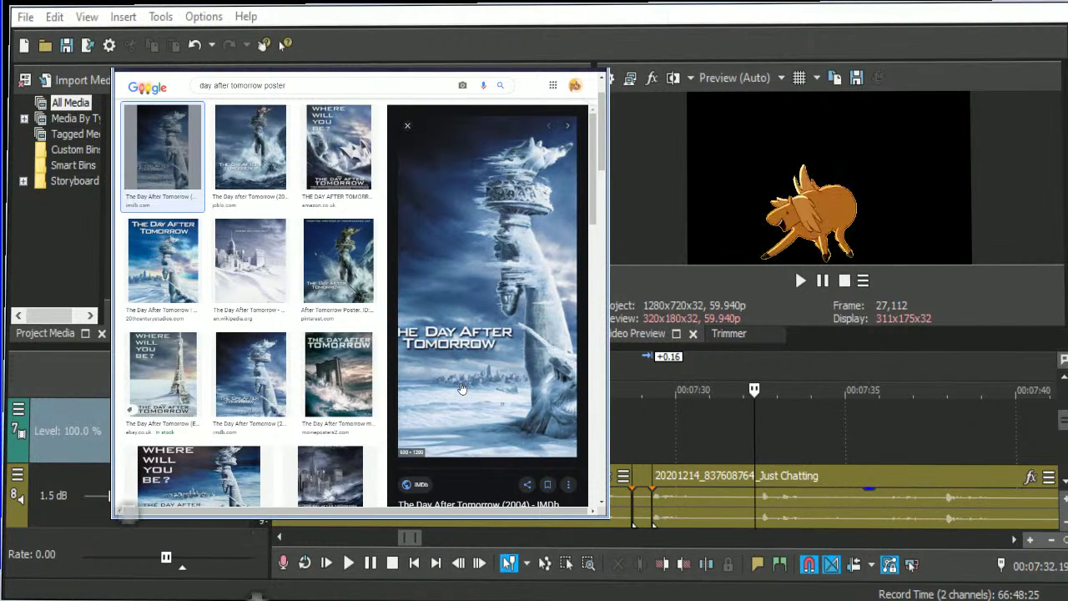
Preview the Eiffel Tower and Sydney Opera House posters, and look through the related images and further poster results.
{"action": "left_click", "coordinate": [181, 380]}
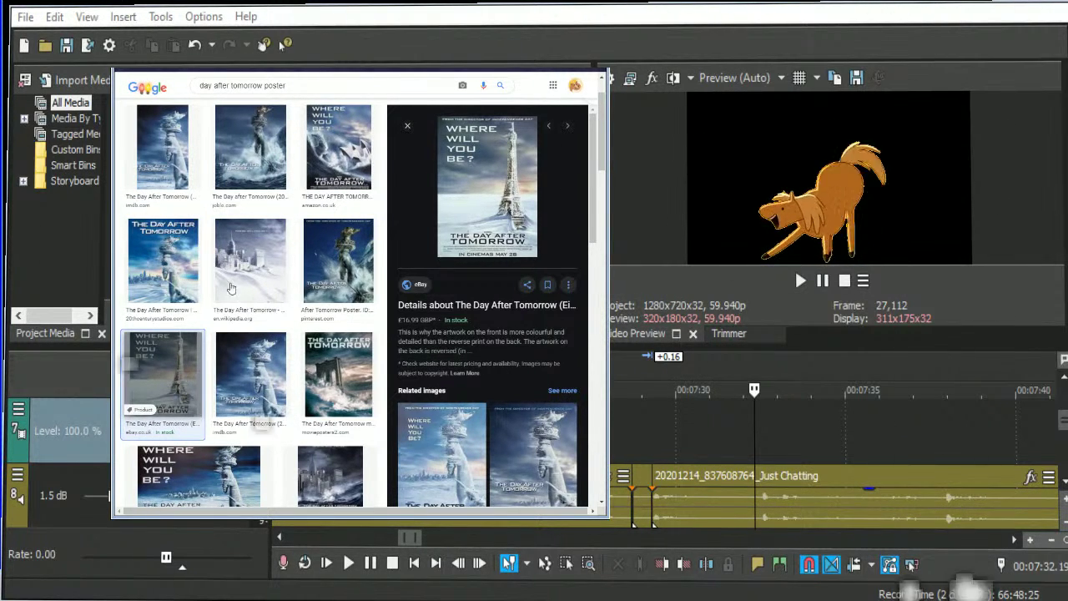
{"action": "left_click", "coordinate": [336, 158]}
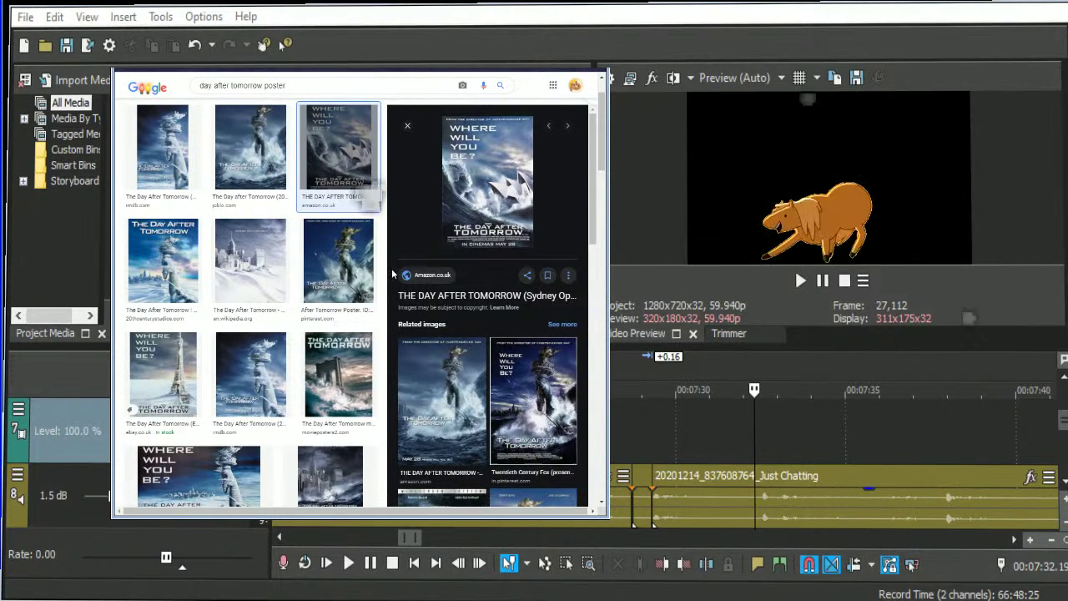
{"action": "scroll", "coordinate": [392, 275], "scroll_direction": "down", "scroll_amount": 5}
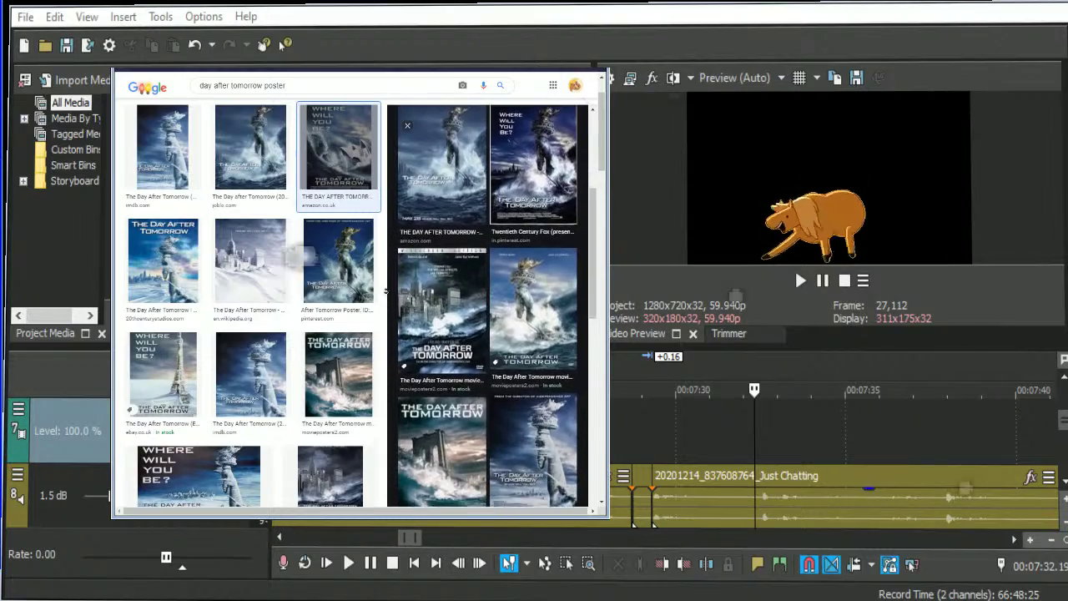
{"action": "scroll", "coordinate": [385, 291], "scroll_direction": "down", "scroll_amount": 3}
{"action": "scroll", "coordinate": [291, 349], "scroll_direction": "down", "scroll_amount": 2}
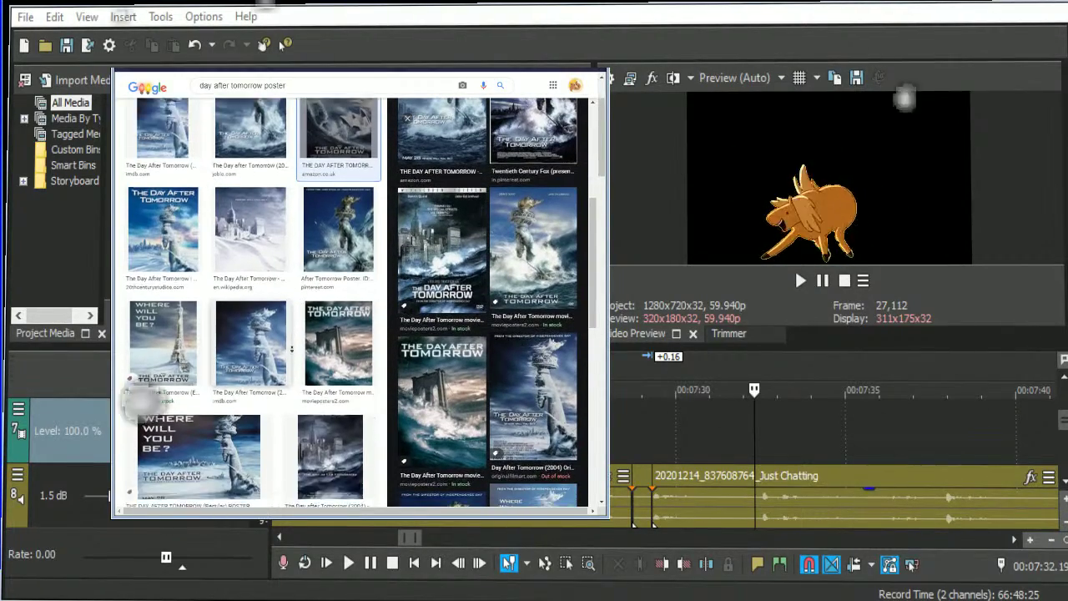
{"action": "scroll", "coordinate": [291, 349], "scroll_direction": "down", "scroll_amount": 4}
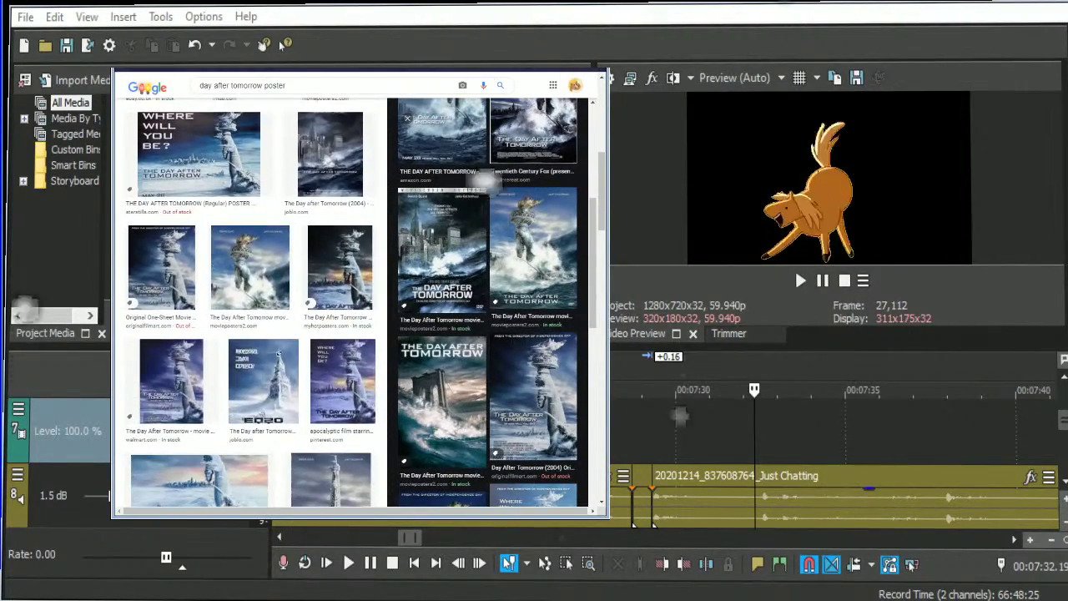
Preview the Korean poster with the frozen Big Ben and view the other Korean landmark posters among its related images.
{"action": "left_click", "coordinate": [272, 367]}
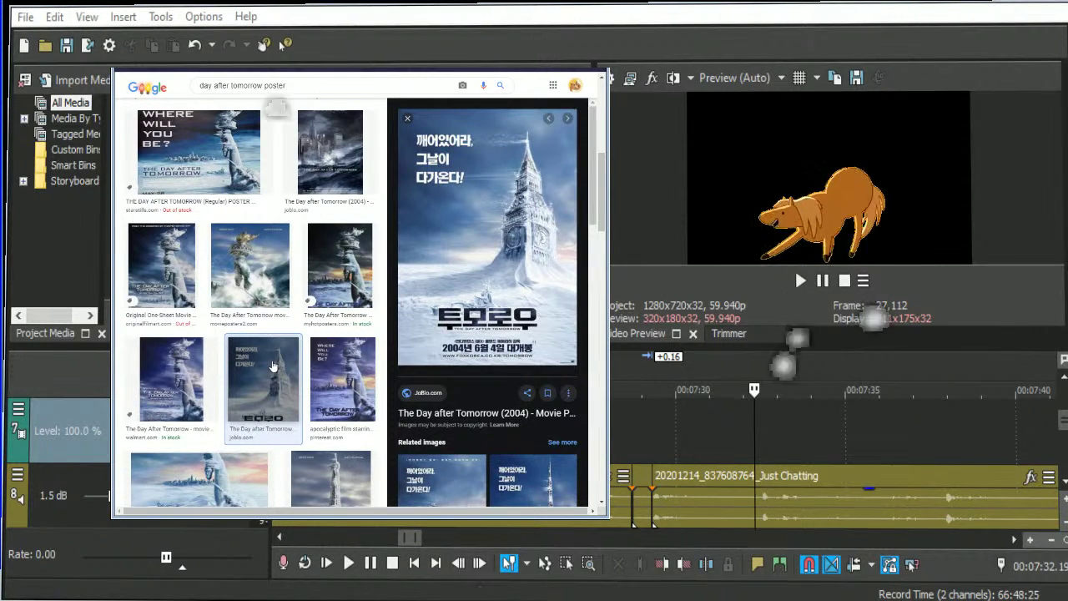
{"action": "scroll", "coordinate": [272, 367], "scroll_direction": "down", "scroll_amount": 1}
{"action": "left_click", "coordinate": [455, 482]}
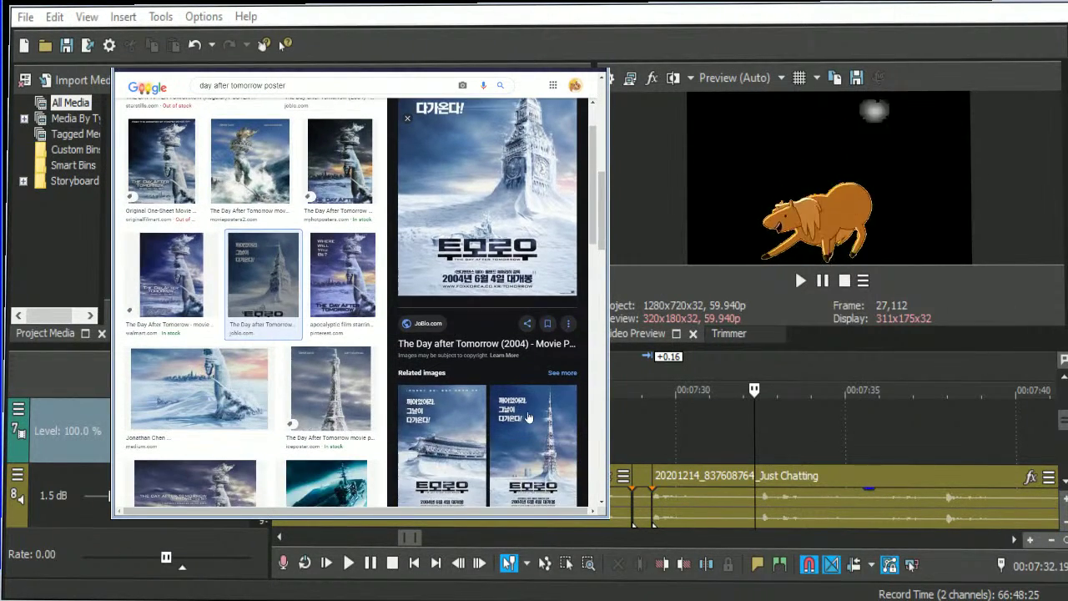
{"action": "left_click", "coordinate": [455, 482]}
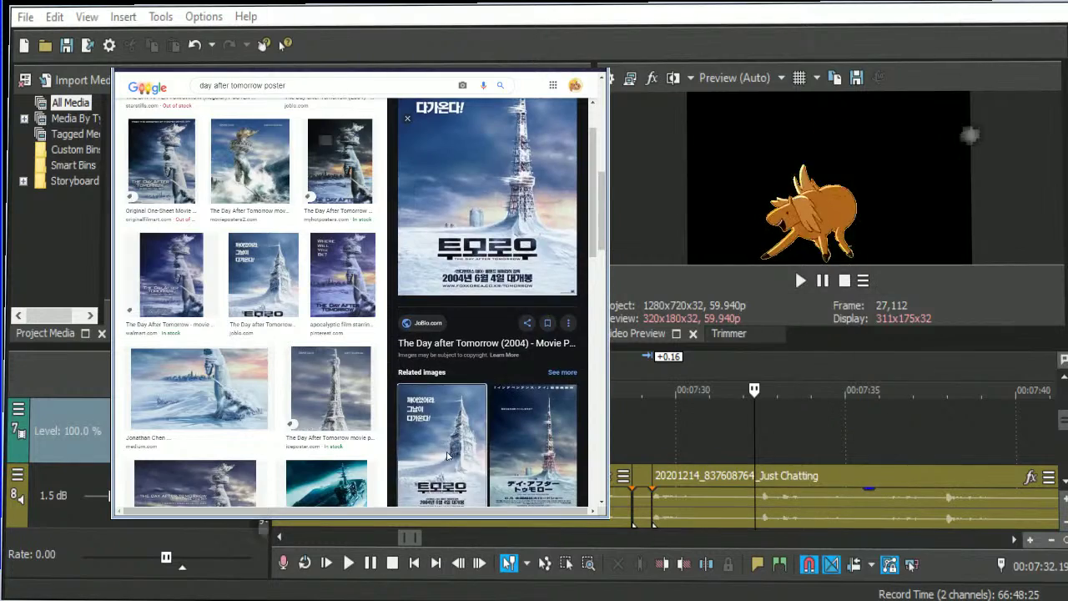
{"action": "scroll", "coordinate": [455, 476], "scroll_direction": "down", "scroll_amount": 1}
{"action": "left_click", "coordinate": [453, 464]}
{"action": "left_click", "coordinate": [453, 464]}
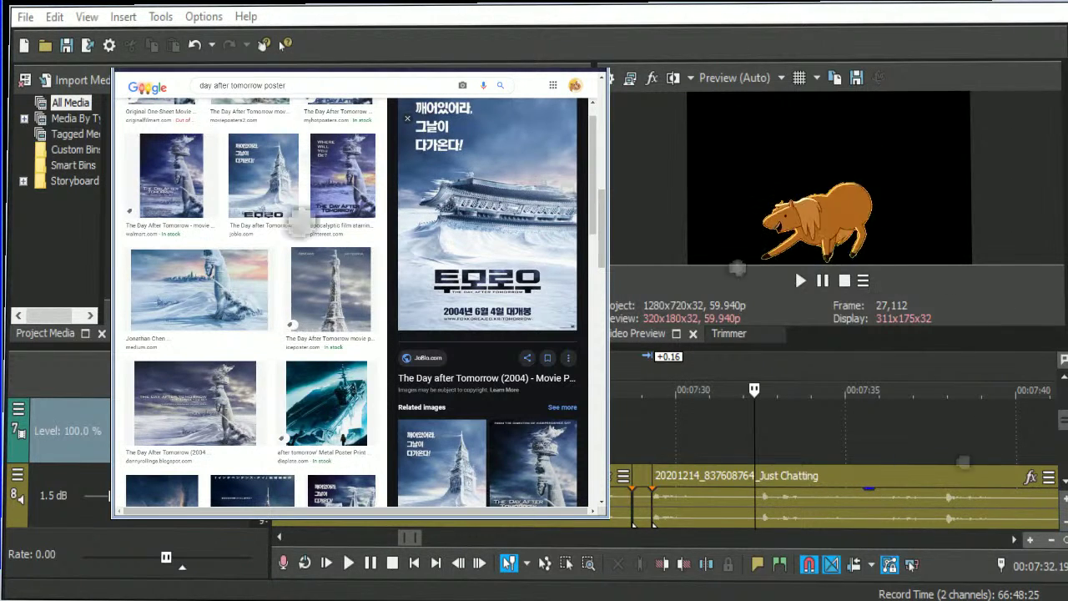
Return to the VEGAS timeline, play the Just Chatting audio from 00:07:29.18, and split it at 00:07:41.04.
{"action": "key", "text": "ctrl+Tab"}
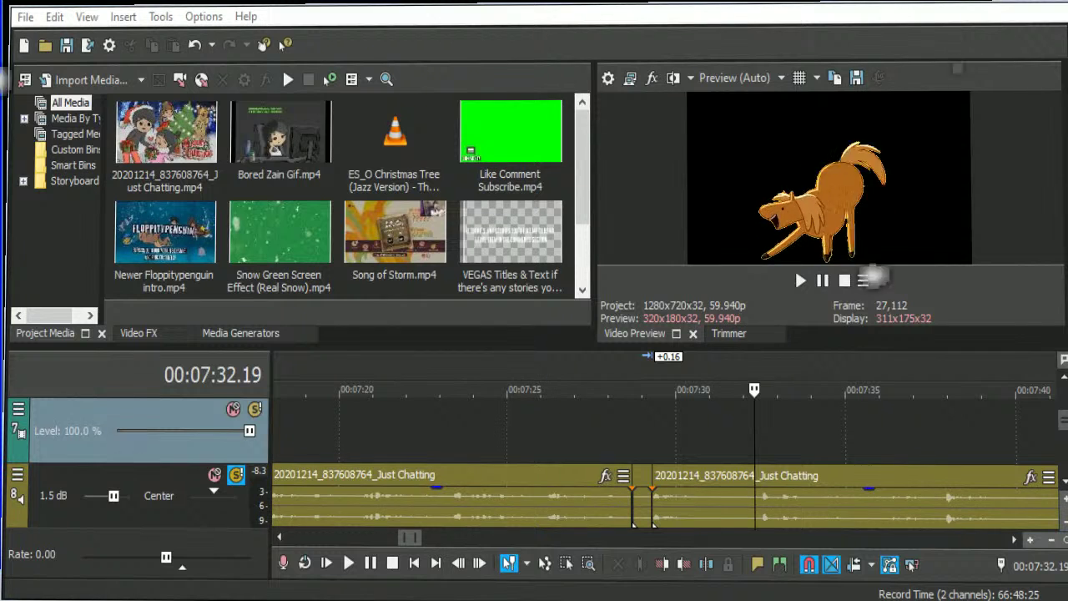
{"action": "left_click", "coordinate": [655, 373]}
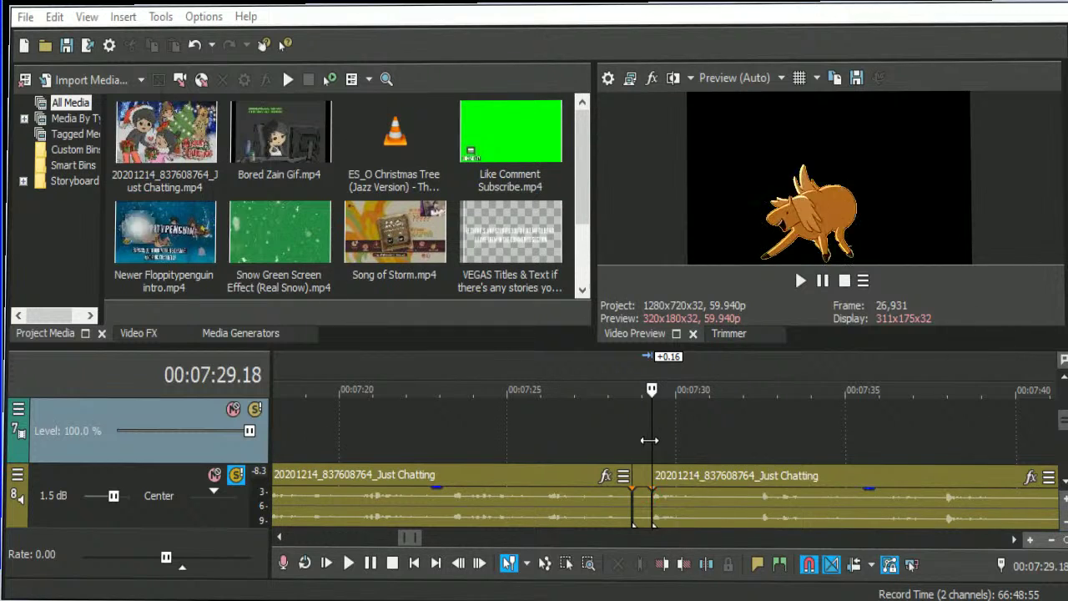
{"action": "key", "text": "space"}
{"action": "scroll", "coordinate": [895, 482], "scroll_direction": "down", "scroll_amount": 3}
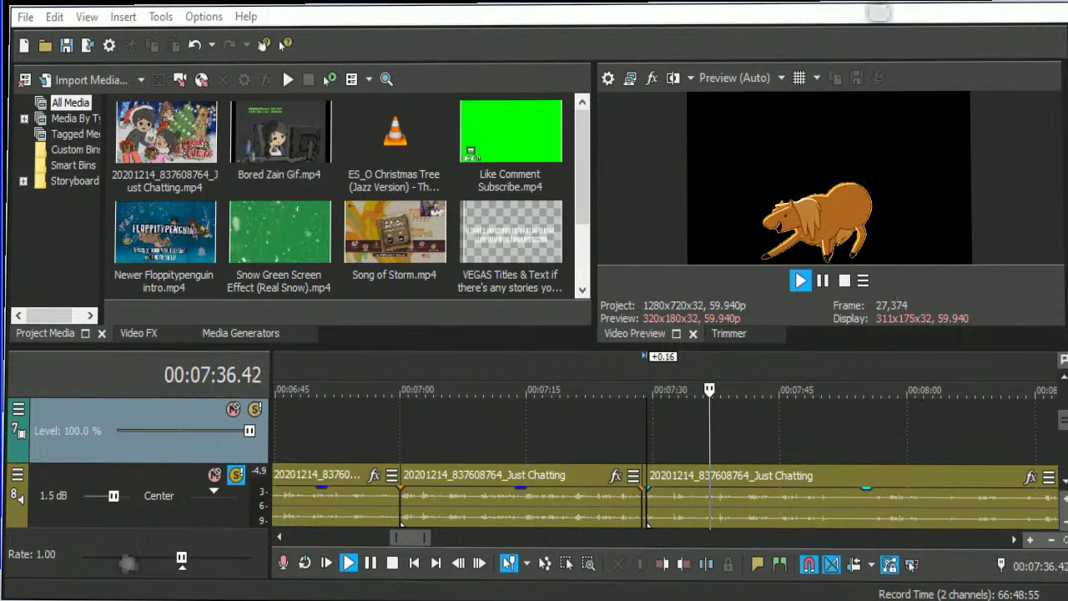
{"action": "left_click", "coordinate": [741, 497]}
{"action": "scroll", "coordinate": [764, 534], "scroll_direction": "up", "scroll_amount": 2}
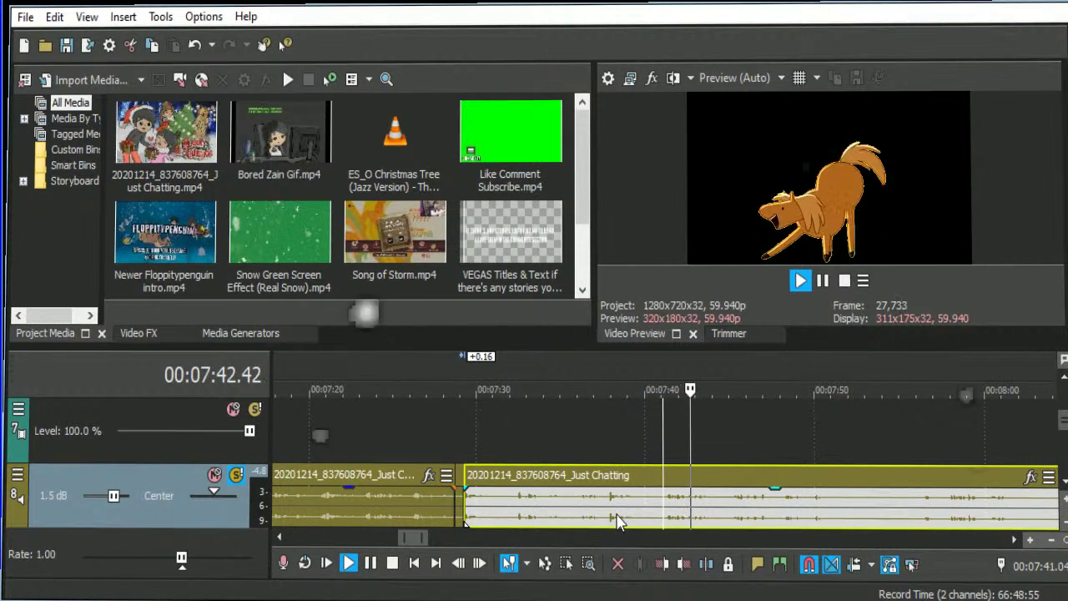
{"action": "key", "text": "space"}
{"action": "key", "text": "s"}
Split the Just Chatting audio at 00:07:32.24, delete the segment up to the 00:07:41.04 cut, and close the gap.
{"action": "left_click", "coordinate": [506, 498]}
{"action": "scroll", "coordinate": [705, 526], "scroll_direction": "up", "scroll_amount": 2}
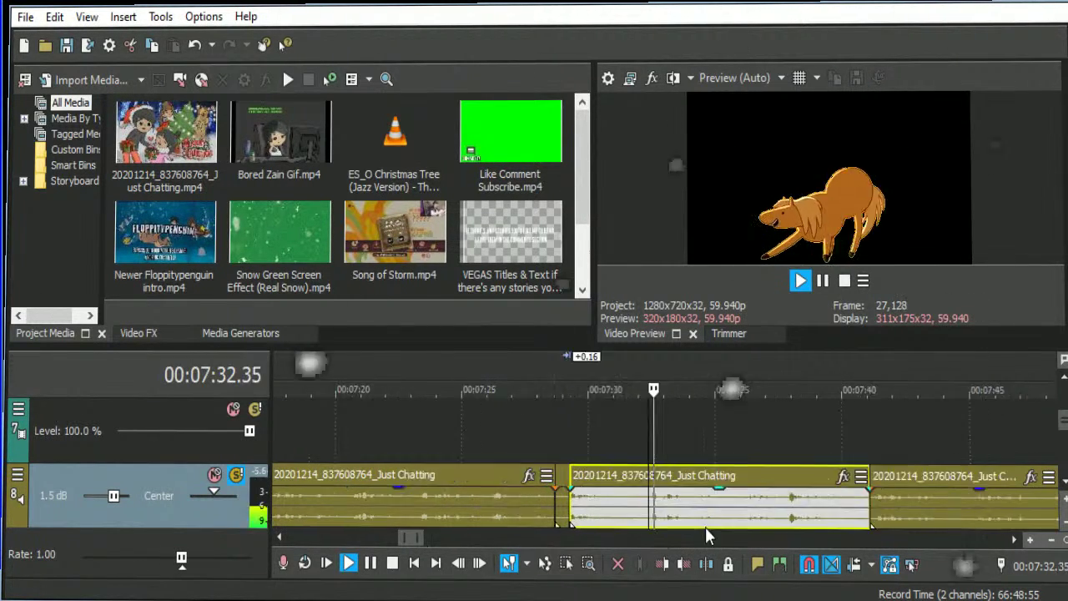
{"action": "scroll", "coordinate": [738, 528], "scroll_direction": "down", "scroll_amount": 2}
{"action": "key", "text": "space"}
{"action": "key", "text": "s"}
{"action": "key", "text": "Delete"}
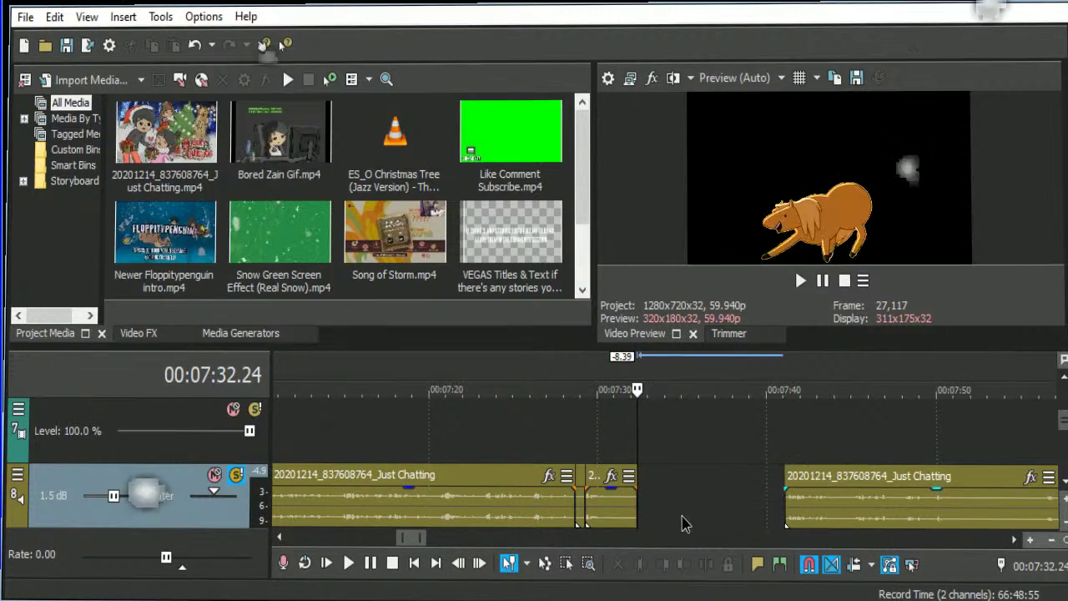
{"action": "left_click_drag", "start_coordinate": [823, 512], "coordinate": [671, 519]}
Split the audio clip at 00:07:31.53, delete the short remainder, and move the following clip up against the cut.
{"action": "left_click", "coordinate": [579, 499]}
{"action": "scroll", "coordinate": [772, 515], "scroll_direction": "up", "scroll_amount": 2}
{"action": "key", "text": "space"}
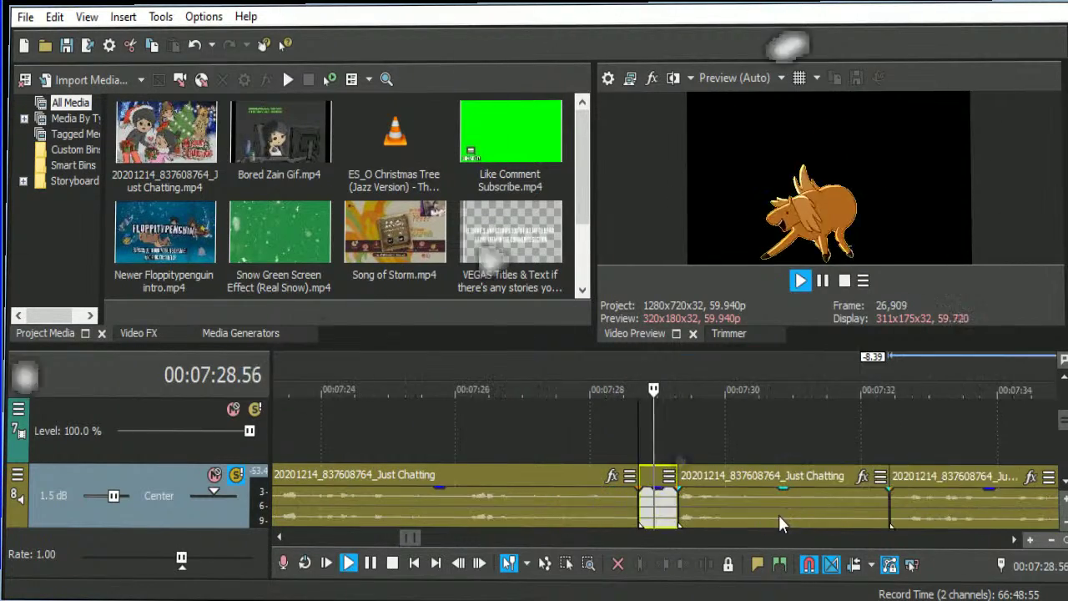
{"action": "left_click", "coordinate": [855, 514]}
{"action": "key", "text": "space"}
{"action": "key", "text": "s"}
{"action": "key", "text": "Delete"}
{"action": "left_click", "coordinate": [893, 522]}
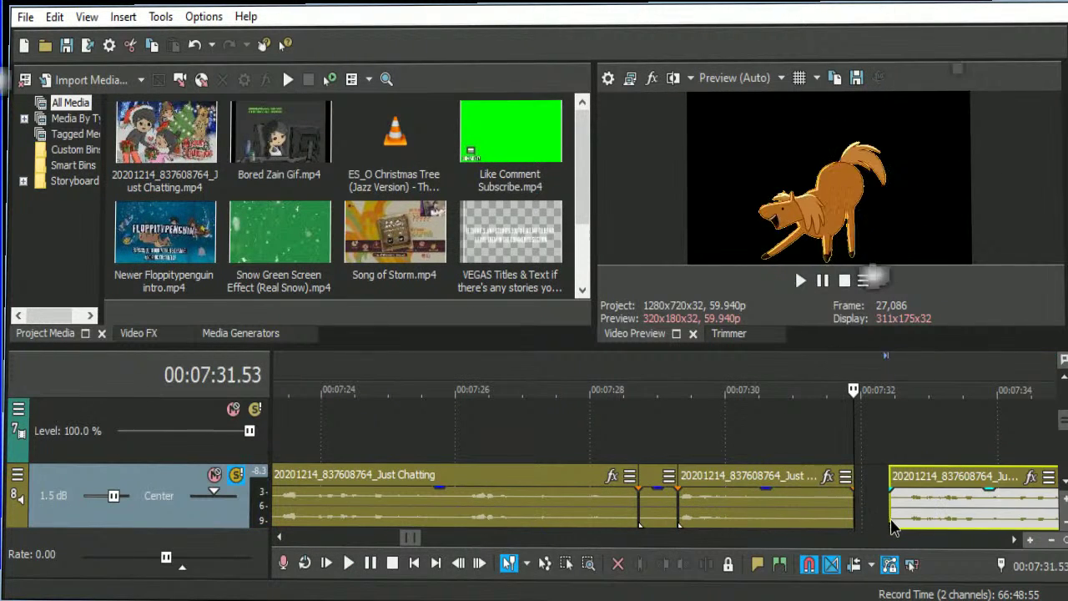
{"action": "left_click_drag", "start_coordinate": [893, 527], "coordinate": [857, 525]}
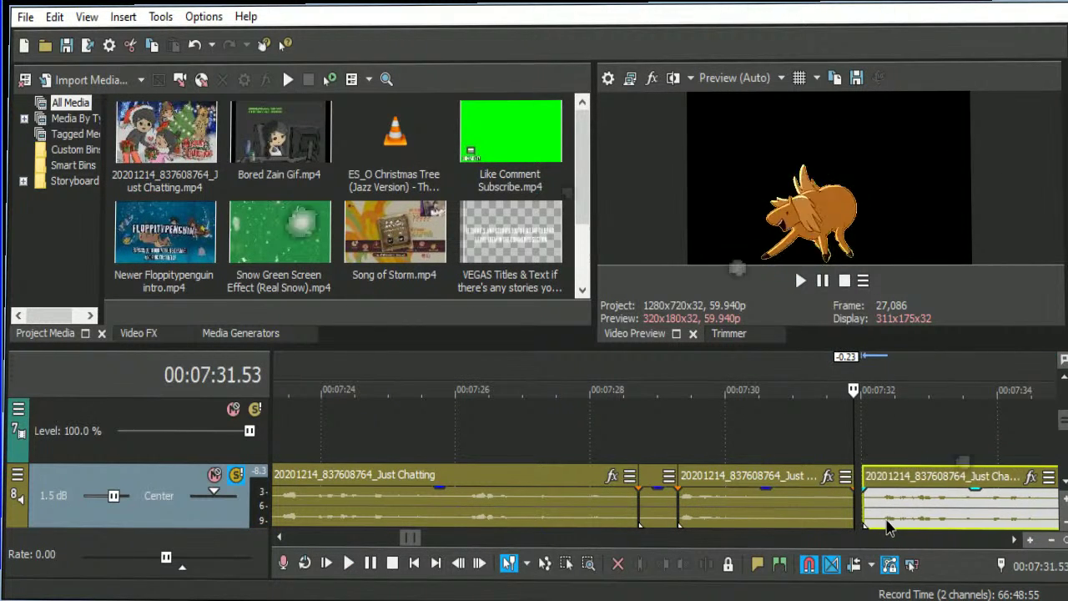
Extend the end of the clip before the cut near 00:07:32 by 23 frames and play back the join.
{"action": "left_click", "coordinate": [651, 443]}
{"action": "key", "text": "space"}
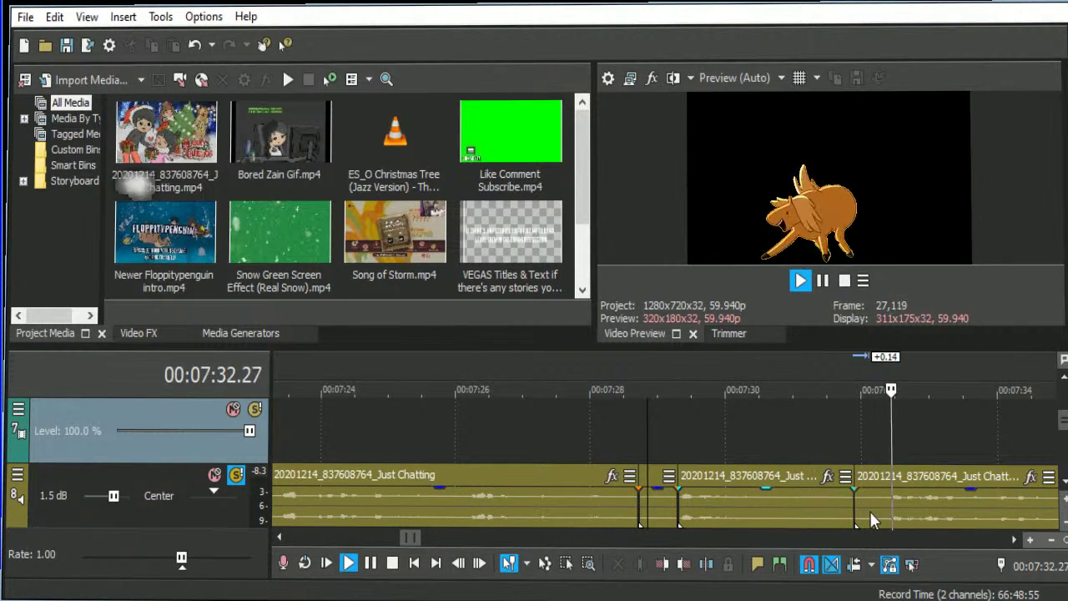
{"action": "left_click", "coordinate": [871, 514]}
{"action": "key", "text": "space"}
{"action": "left_click_drag", "start_coordinate": [856, 516], "coordinate": [881, 503]}
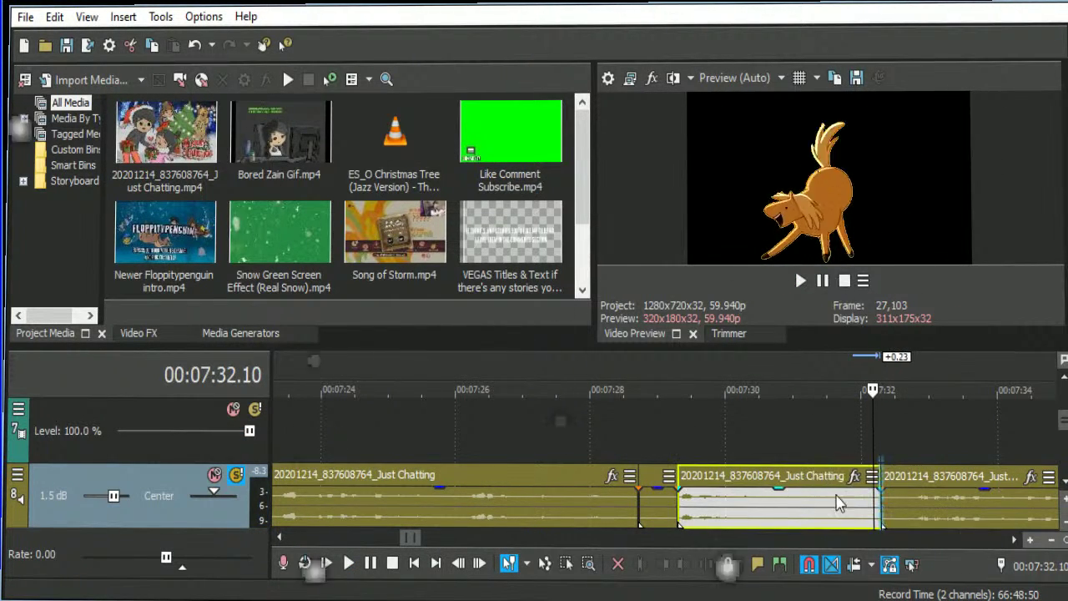
{"action": "left_click", "coordinate": [803, 438]}
{"action": "key", "text": "space"}
{"action": "scroll", "coordinate": [928, 498], "scroll_direction": "up", "scroll_amount": 2}
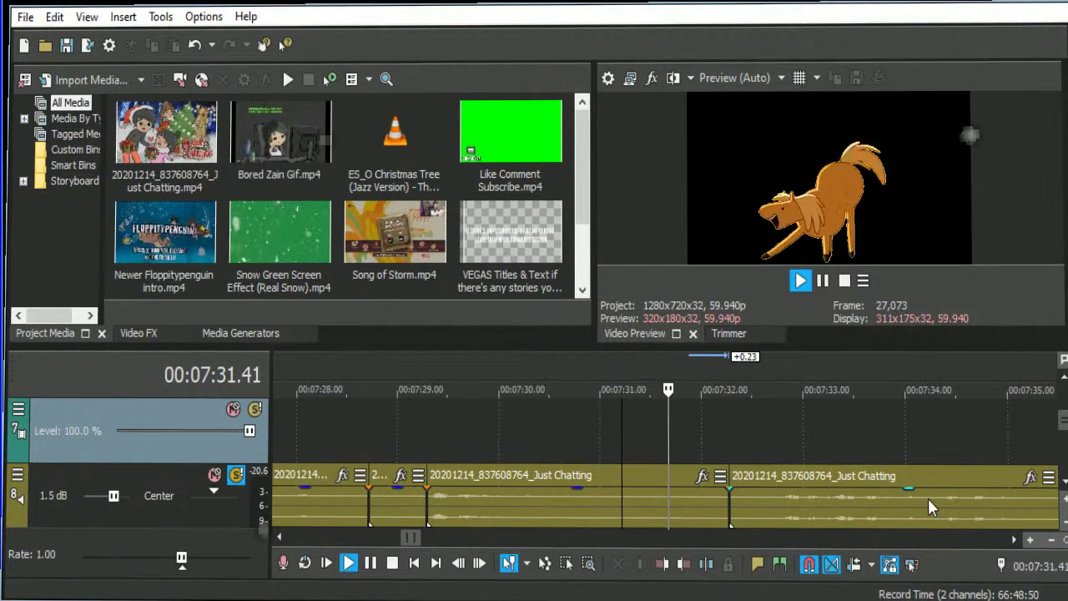
Split the Just Chatting audio at 00:07:32.07, delete the short piece after it, close the gap, and play the join from around 00:07:31.
{"action": "left_click", "coordinate": [715, 503]}
{"action": "key", "text": "space"}
{"action": "scroll", "coordinate": [759, 515], "scroll_direction": "up", "scroll_amount": 2}
{"action": "key", "text": "s"}
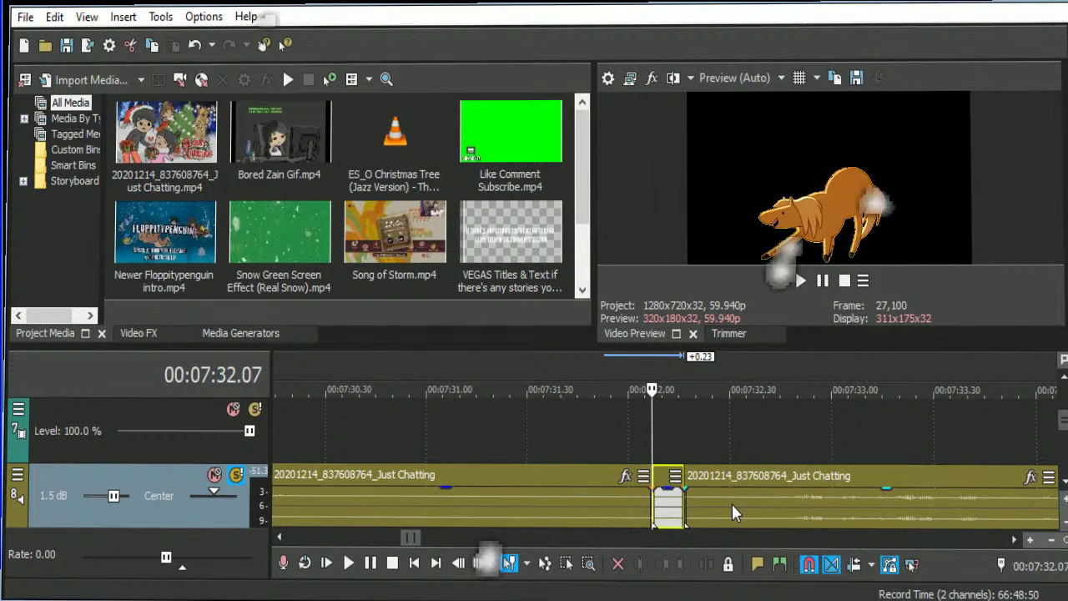
{"action": "key", "text": "Delete"}
{"action": "left_click_drag", "start_coordinate": [711, 503], "coordinate": [680, 502]}
{"action": "left_click", "coordinate": [437, 424]}
{"action": "key", "text": "space"}
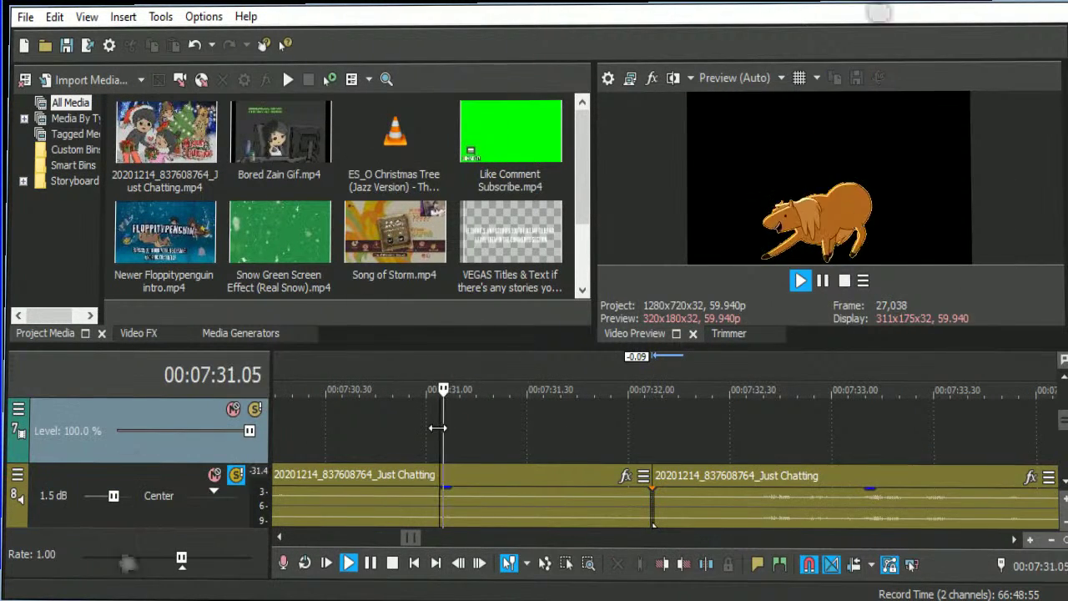
{"action": "scroll", "coordinate": [567, 452], "scroll_direction": "down", "scroll_amount": 2}
{"action": "key", "text": "space"}
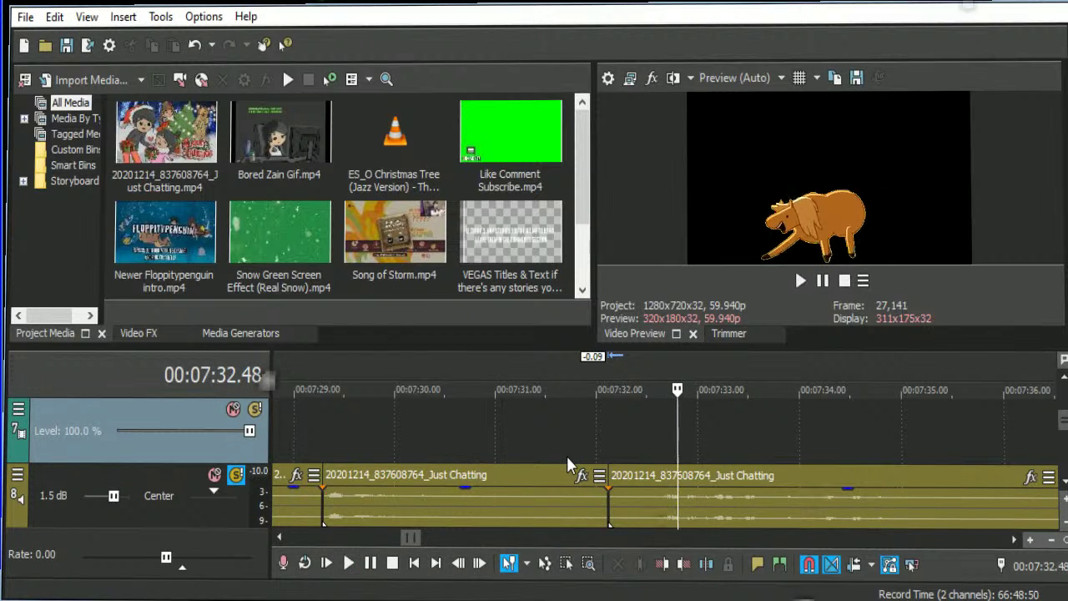
Overlap the clip after the 00:07:32.07 cut with the previous clip by 4 frames and play back from 00:07:29.28.
{"action": "scroll", "coordinate": [657, 506], "scroll_direction": "up", "scroll_amount": 2}
{"action": "left_click", "coordinate": [650, 507]}
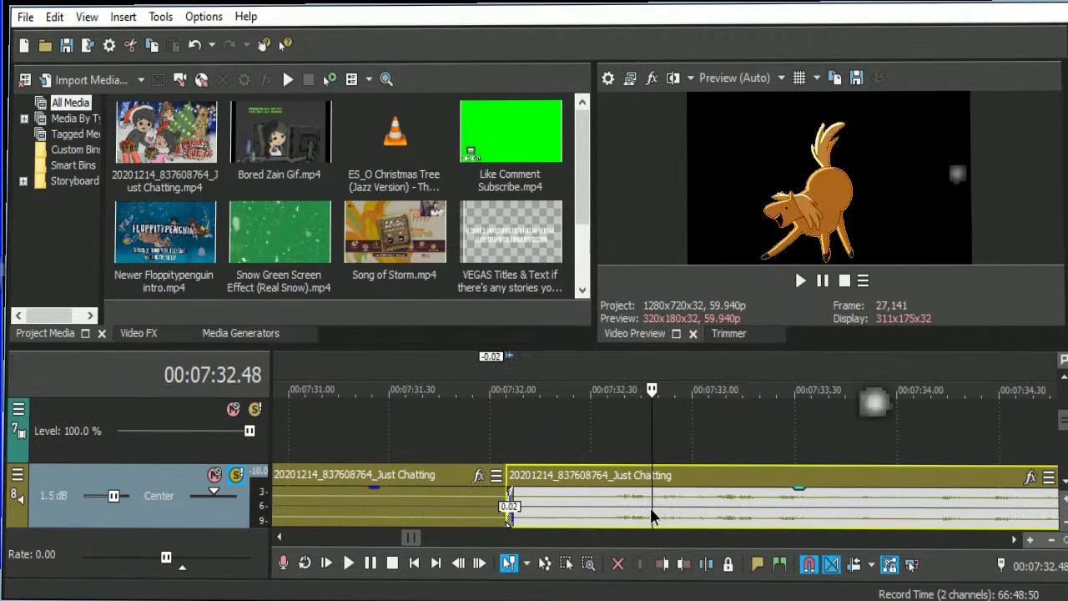
{"action": "scroll", "coordinate": [574, 499], "scroll_direction": "down", "scroll_amount": 2}
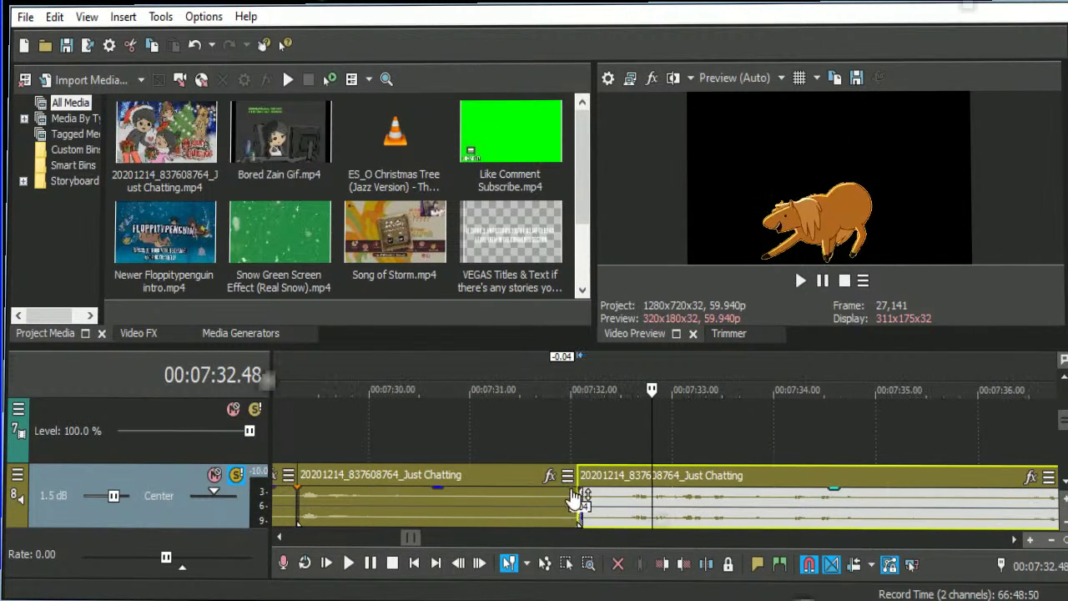
{"action": "left_click", "coordinate": [464, 439]}
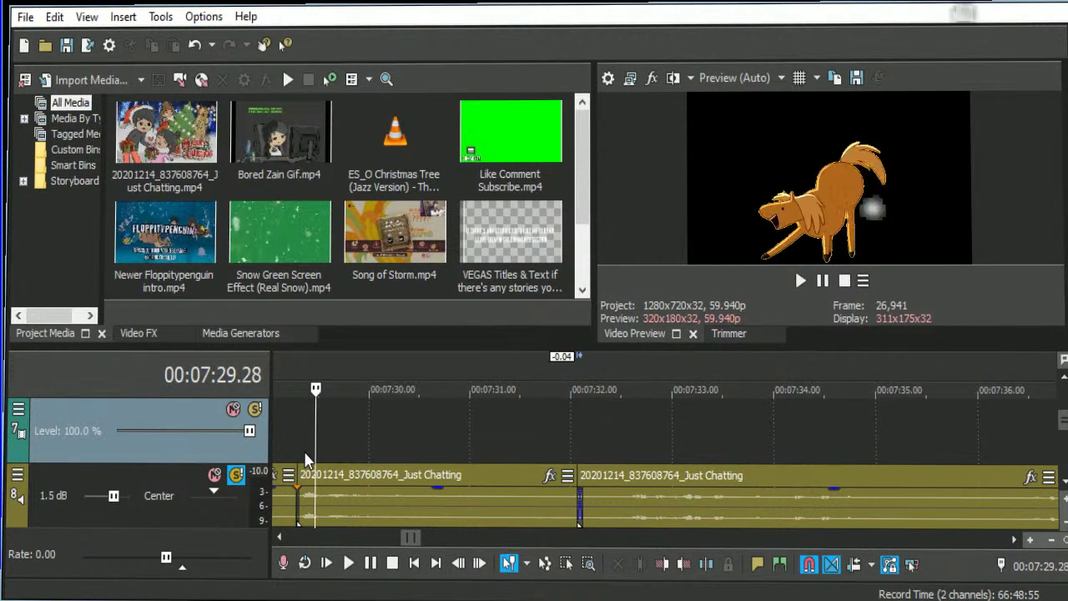
{"action": "key", "text": "space"}
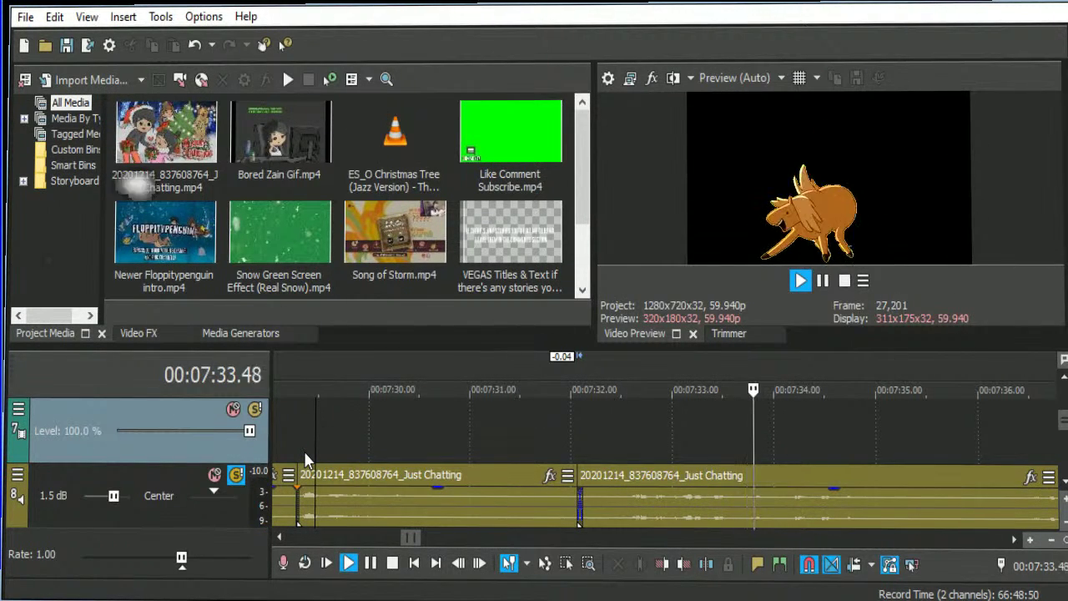
Listen through the Just Chatting audio from 00:07:33 to about 00:08:07, skipping ahead to check which section should be cut.
{"action": "scroll", "coordinate": [809, 467], "scroll_direction": "down", "scroll_amount": 3}
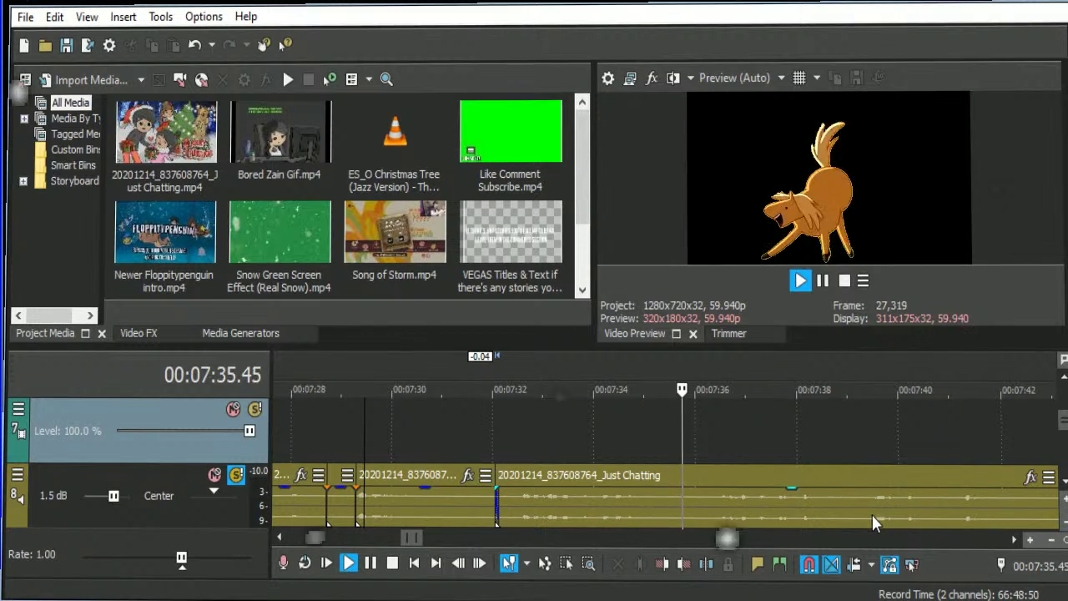
{"action": "scroll", "coordinate": [918, 514], "scroll_direction": "down", "scroll_amount": 2}
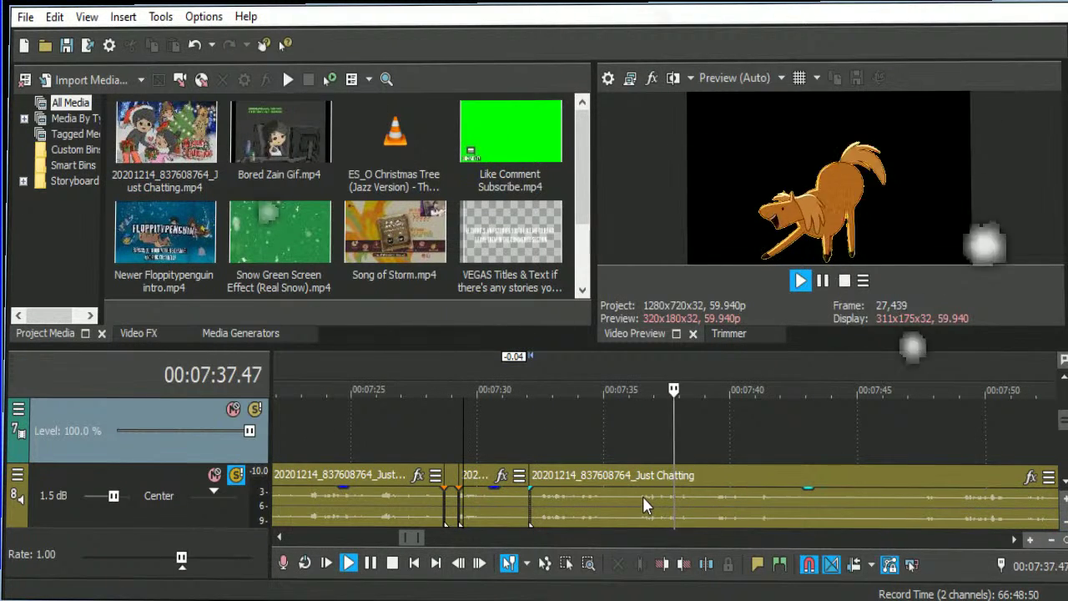
{"action": "left_click", "coordinate": [712, 496]}
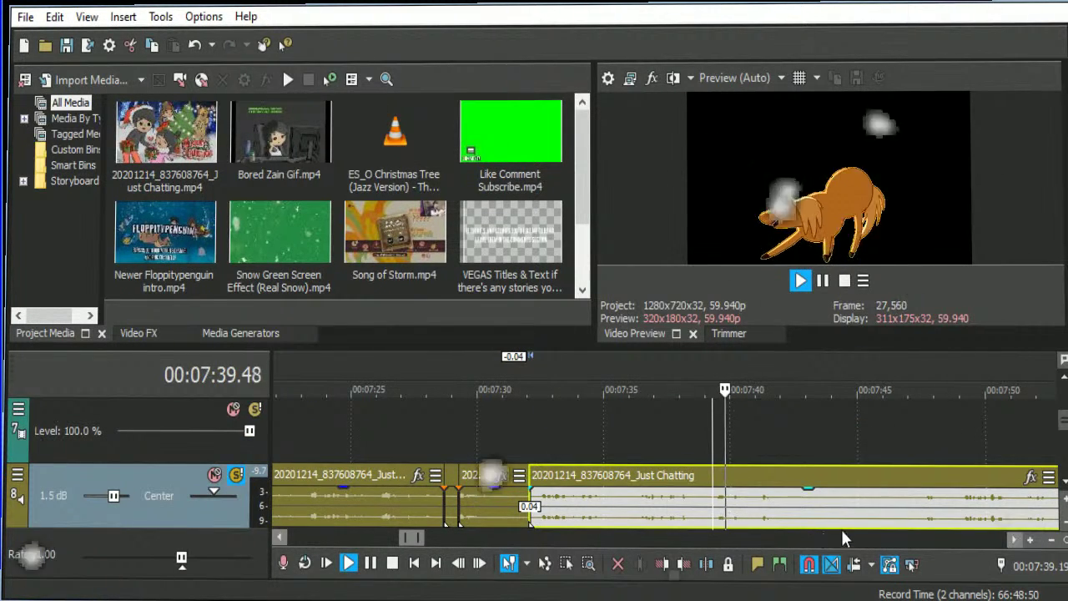
{"action": "left_click", "coordinate": [924, 506]}
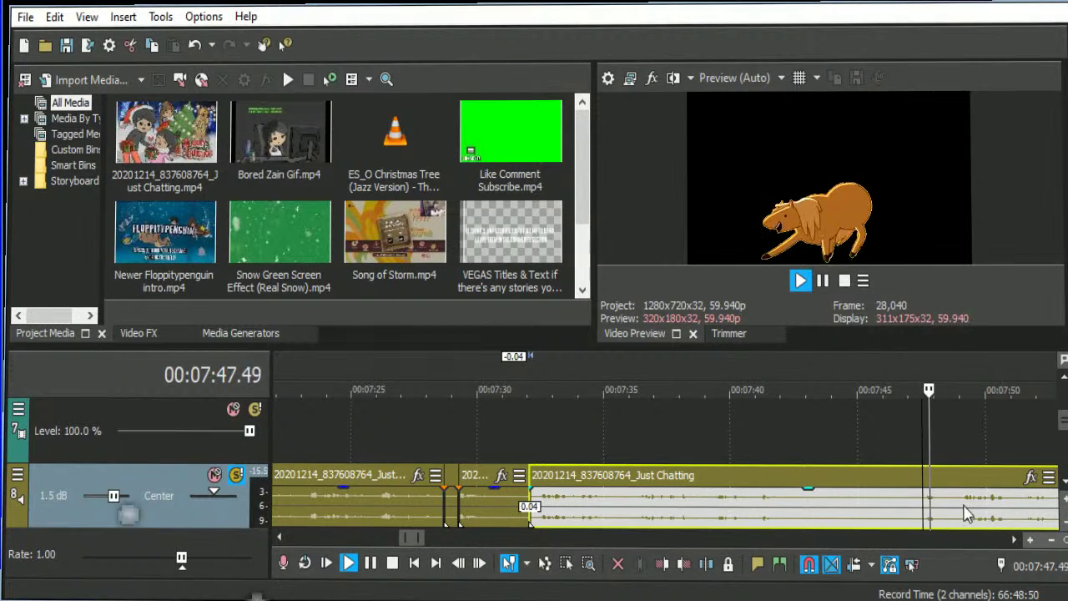
{"action": "scroll", "coordinate": [962, 509], "scroll_direction": "down", "scroll_amount": 1}
{"action": "scroll", "coordinate": [741, 517], "scroll_direction": "down", "scroll_amount": 1}
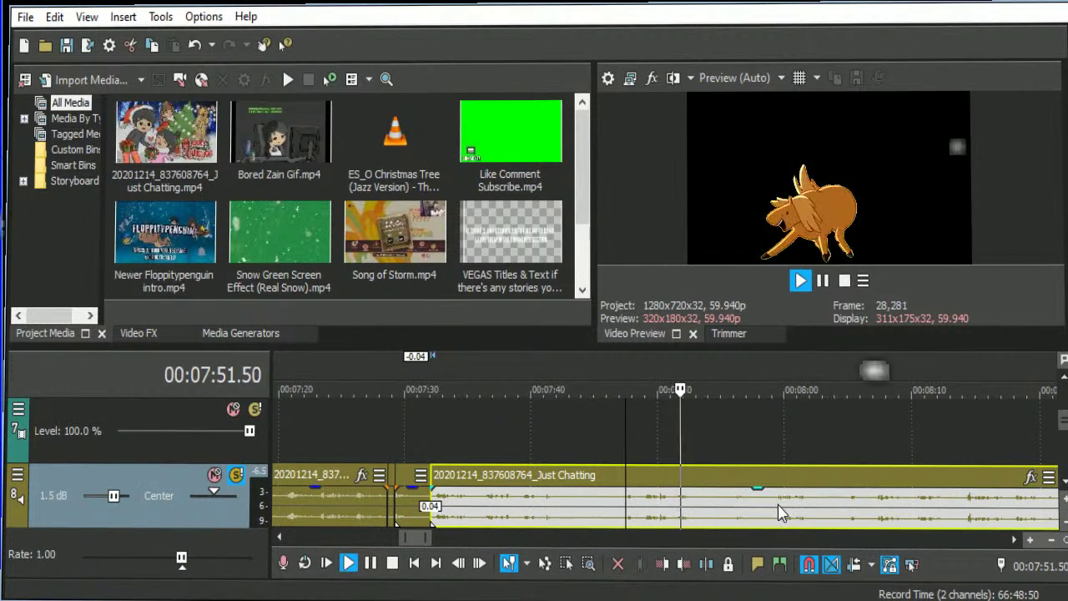
{"action": "left_click", "coordinate": [775, 513]}
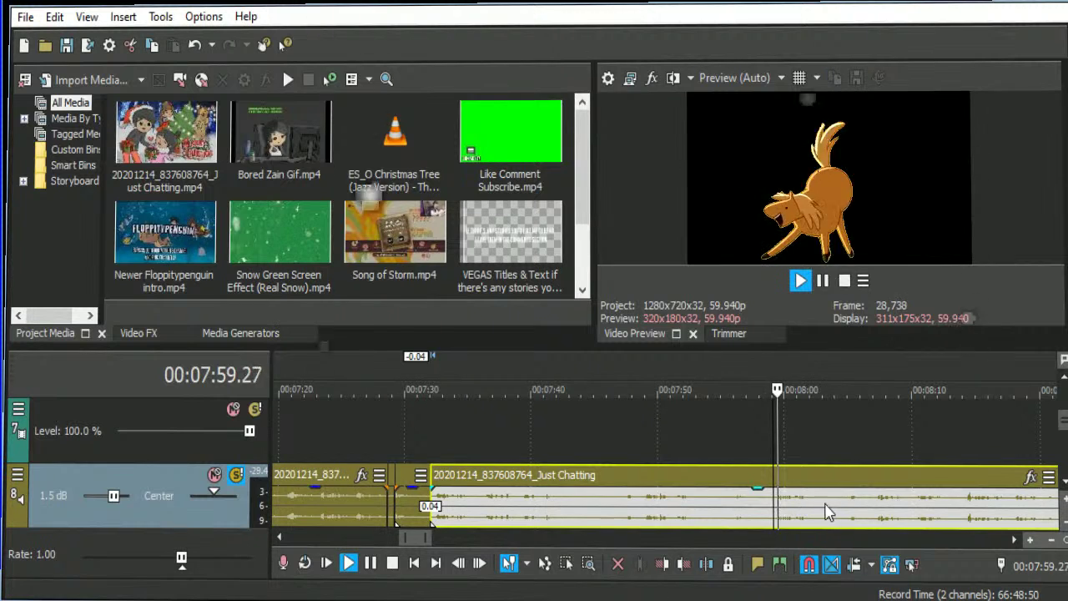
{"action": "left_click", "coordinate": [869, 513]}
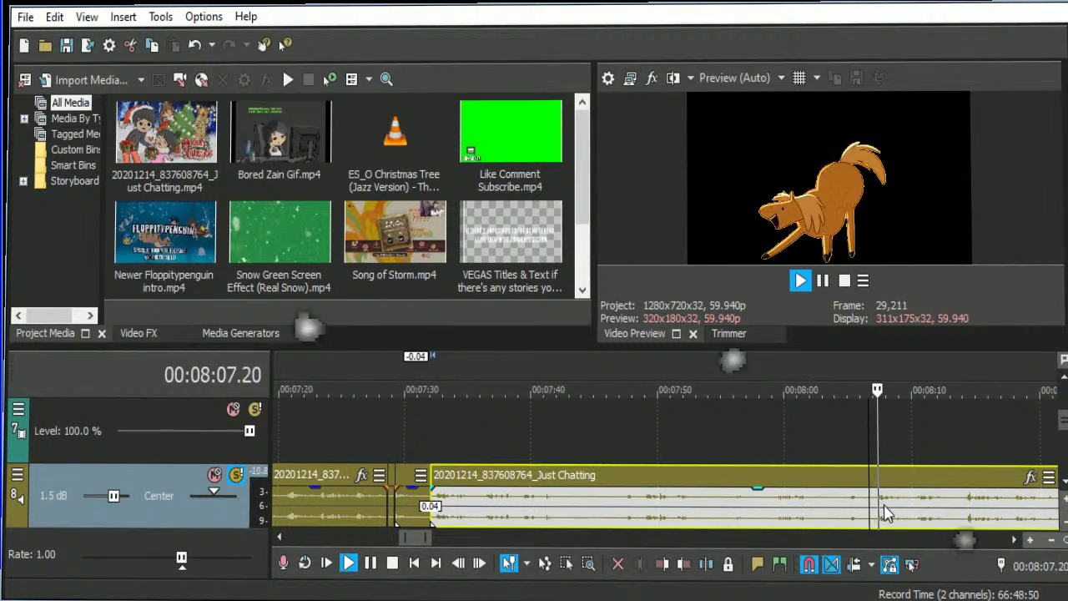
Replay the Just Chatting audio from around 00:08:05 and split it at 00:08:07.11.
{"action": "key", "text": "space"}
{"action": "scroll", "coordinate": [703, 511], "scroll_direction": "up", "scroll_amount": 5}
{"action": "left_click", "coordinate": [544, 507]}
{"action": "key", "text": "space"}
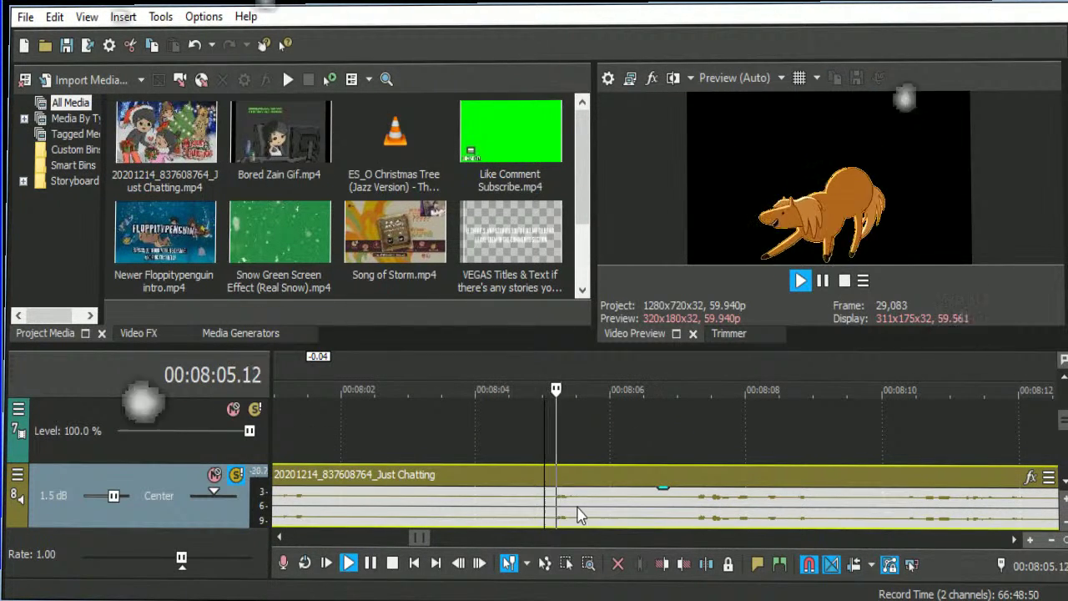
{"action": "key", "text": "s"}
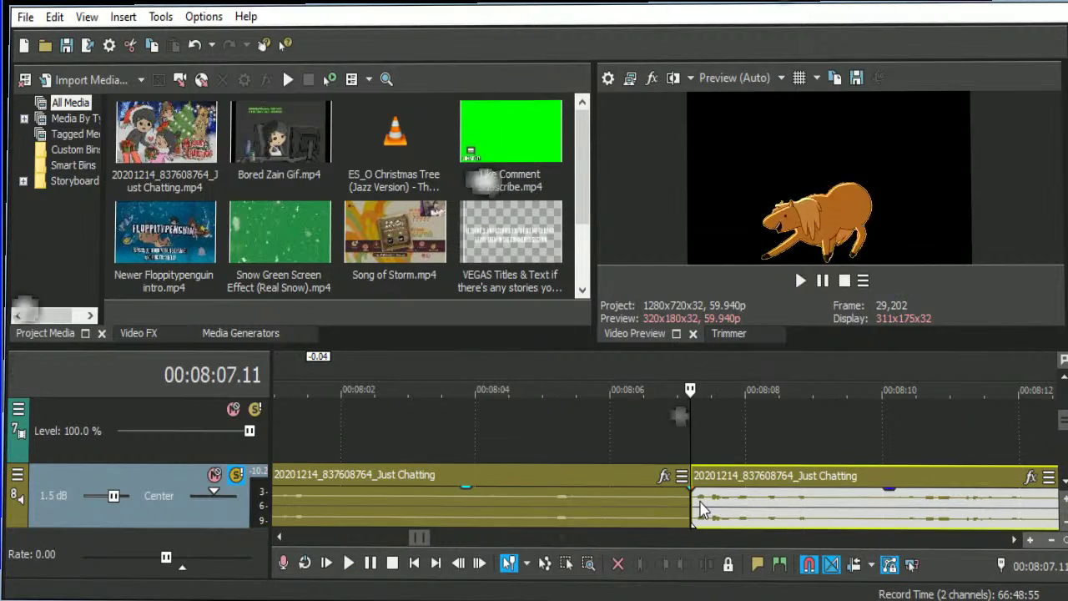
Try removing the audio between the 00:07:32 cut and the 00:08:07.11 split and closing the gap, and undo the removal.
{"action": "scroll", "coordinate": [684, 505], "scroll_direction": "down", "scroll_amount": 5}
{"action": "left_click", "coordinate": [621, 501]}
{"action": "key", "text": "Delete"}
{"action": "left_click_drag", "start_coordinate": [667, 506], "coordinate": [365, 505]}
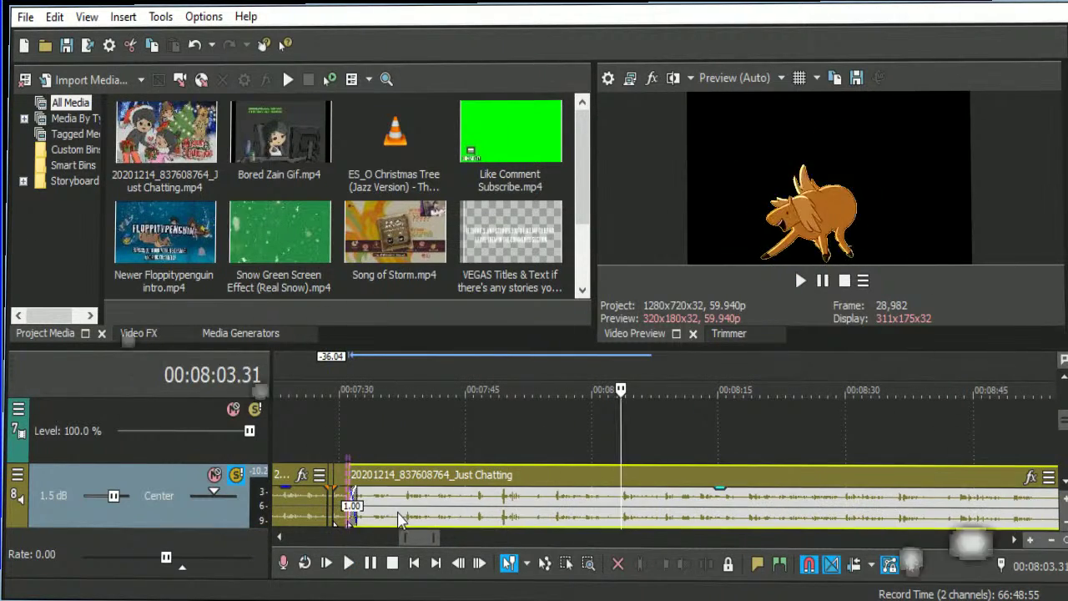
{"action": "scroll", "coordinate": [554, 506], "scroll_direction": "down", "scroll_amount": 5}
{"action": "key", "text": "ctrl+z"}
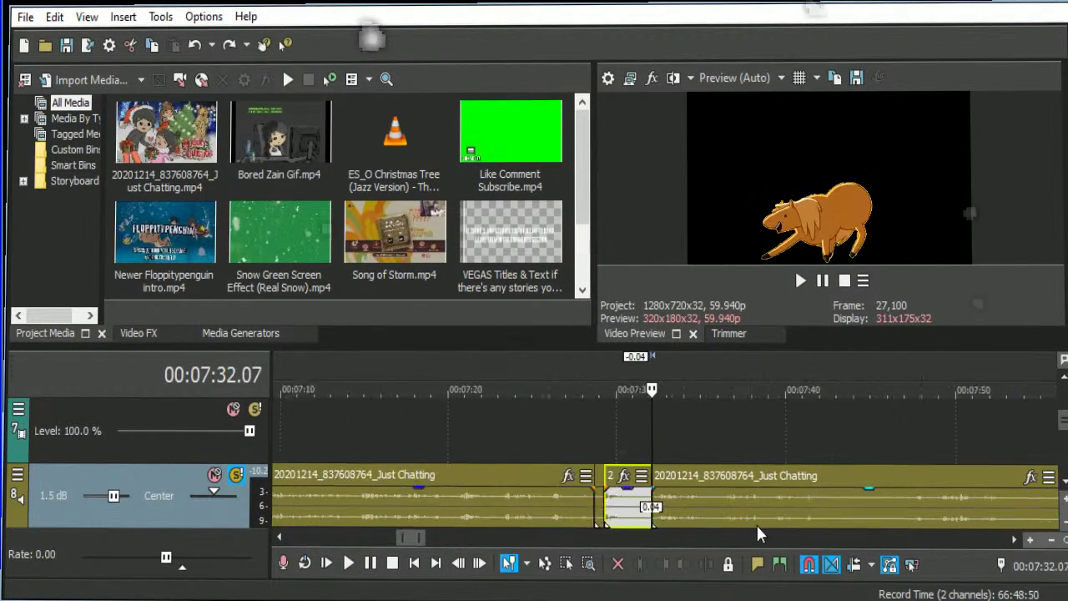
Split the audio at 00:07:36.00, delete the segment up to the 00:08:07.11 split, and move the following clip up to close the gap.
{"action": "scroll", "coordinate": [757, 521], "scroll_direction": "up", "scroll_amount": 2}
{"action": "key", "text": "space"}
{"action": "left_click", "coordinate": [754, 501]}
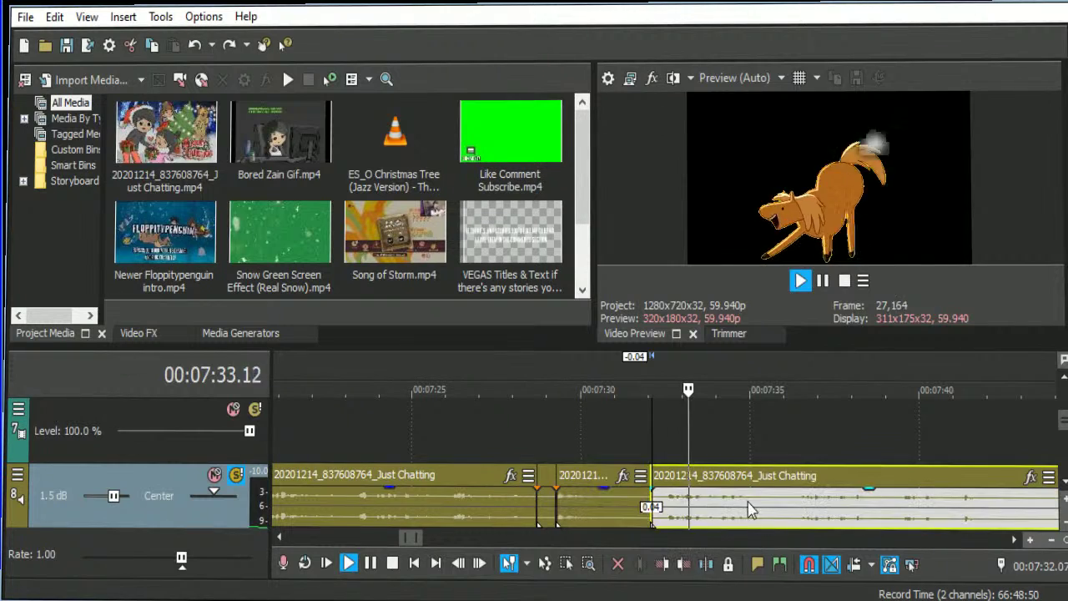
{"action": "scroll", "coordinate": [720, 511], "scroll_direction": "up", "scroll_amount": 2}
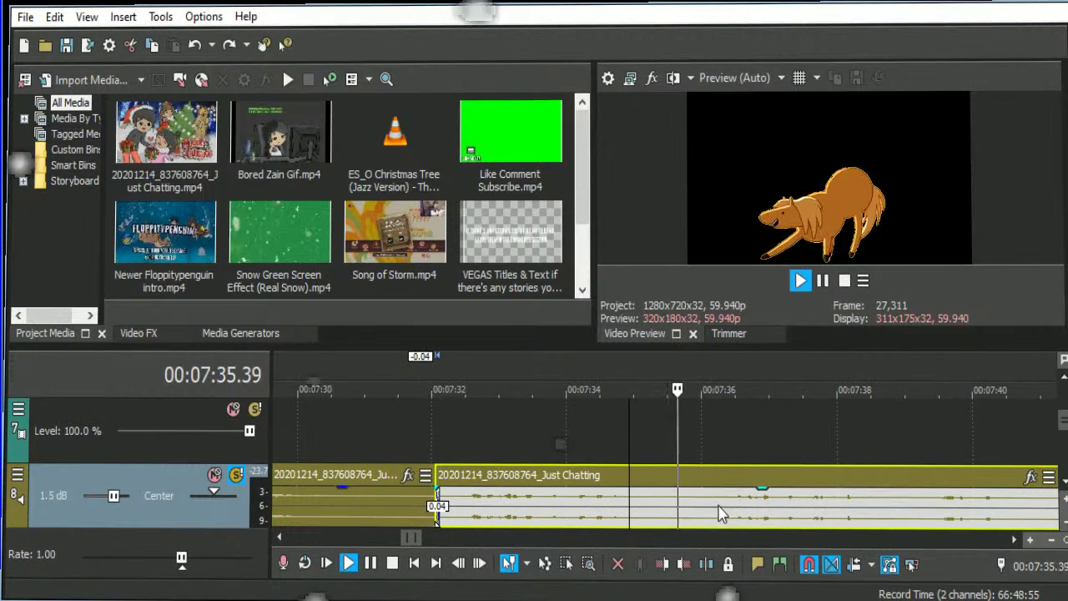
{"action": "left_click", "coordinate": [654, 509]}
{"action": "key", "text": "s"}
{"action": "scroll", "coordinate": [735, 513], "scroll_direction": "down", "scroll_amount": 3}
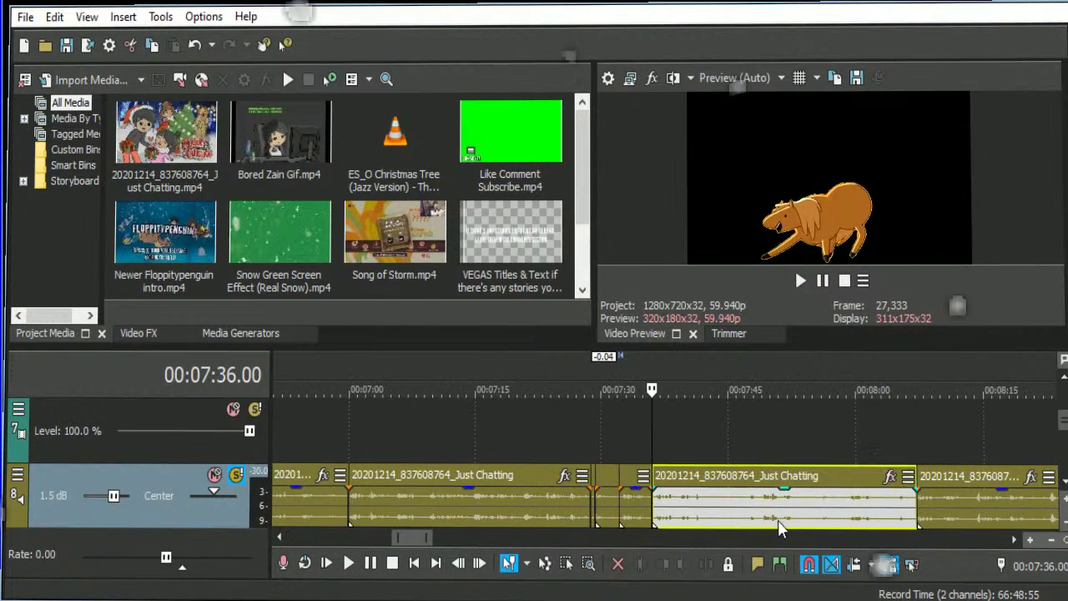
{"action": "left_click_drag", "start_coordinate": [778, 520], "coordinate": [708, 519]}
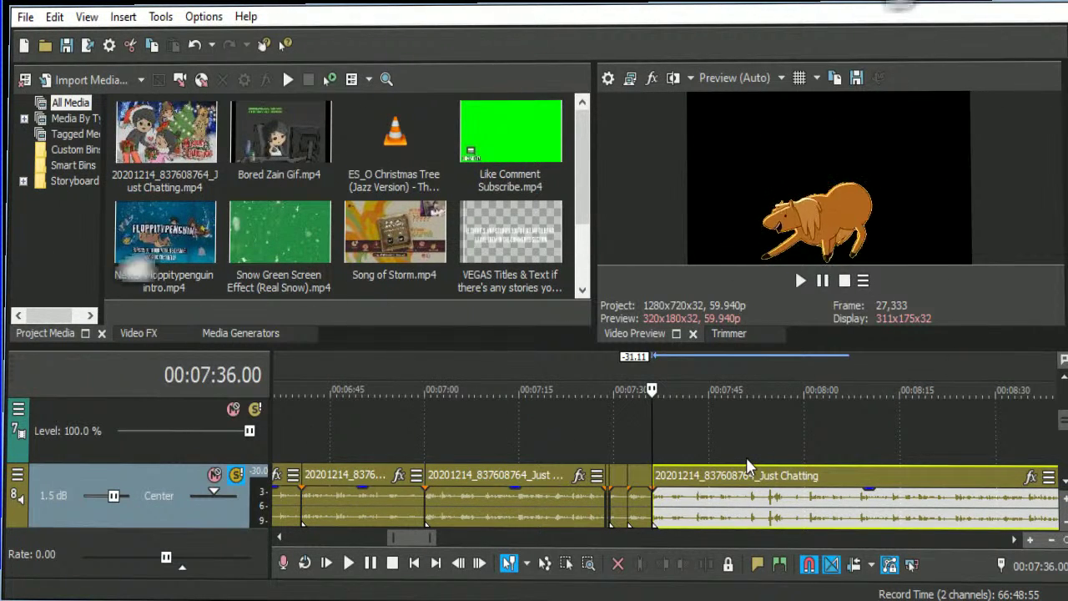
Play the Just Chatting audio from 00:07:36.00 and split it at 00:07:50.57.
{"action": "key", "text": "space"}
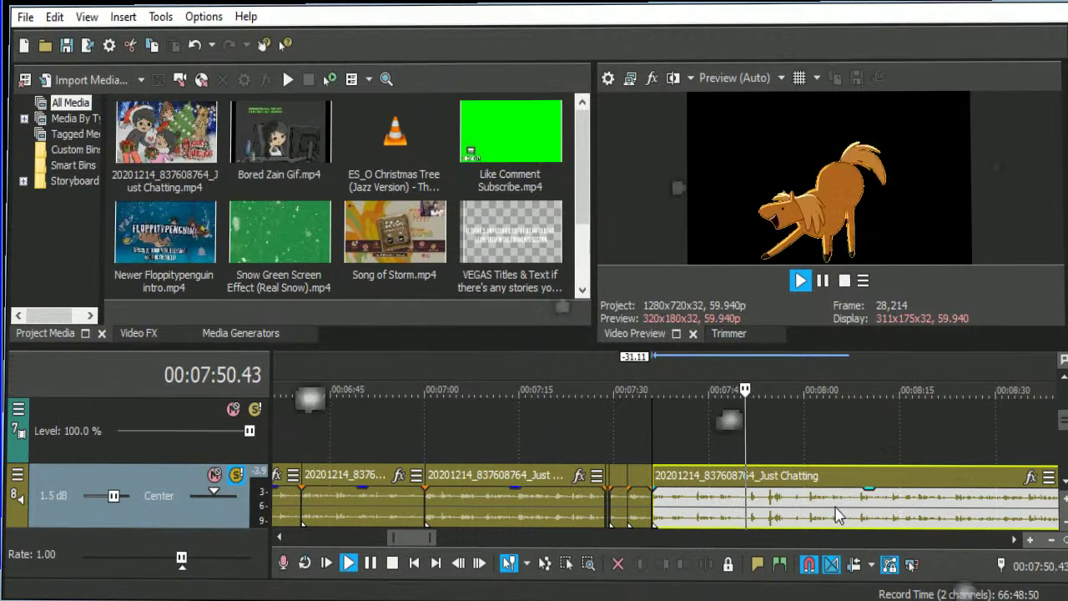
{"action": "left_click", "coordinate": [1014, 539]}
{"action": "left_click", "coordinate": [734, 505]}
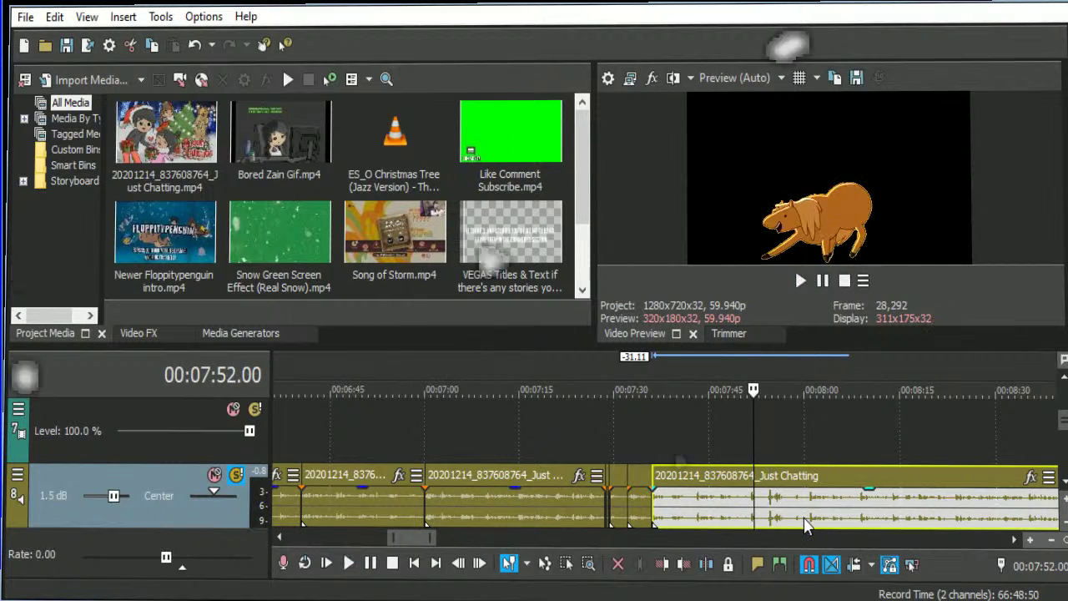
{"action": "scroll", "coordinate": [648, 511], "scroll_direction": "up", "scroll_amount": 3}
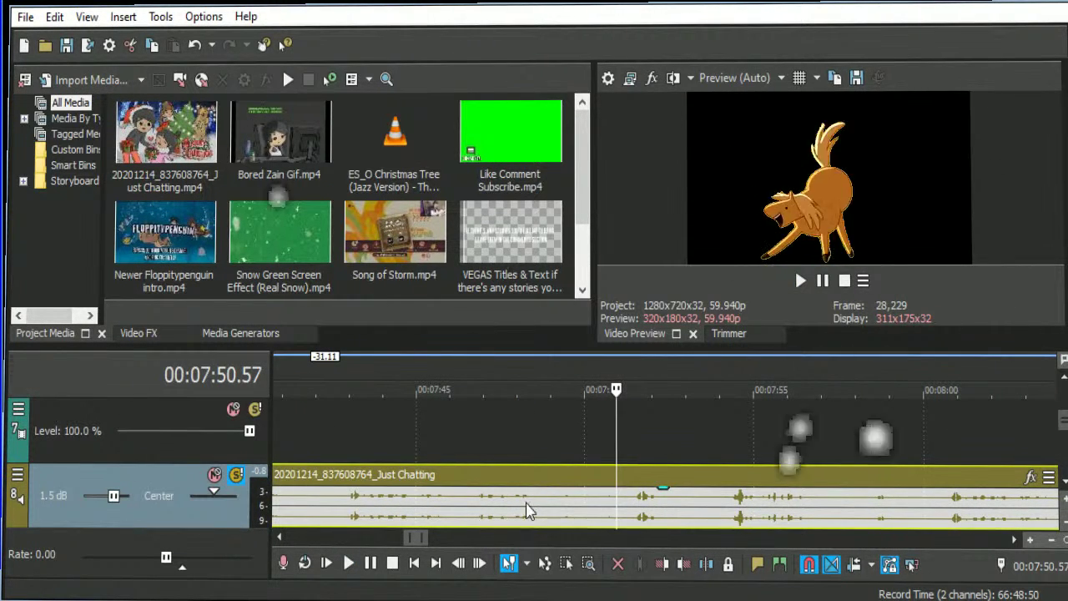
{"action": "scroll", "coordinate": [613, 519], "scroll_direction": "down", "scroll_amount": 5}
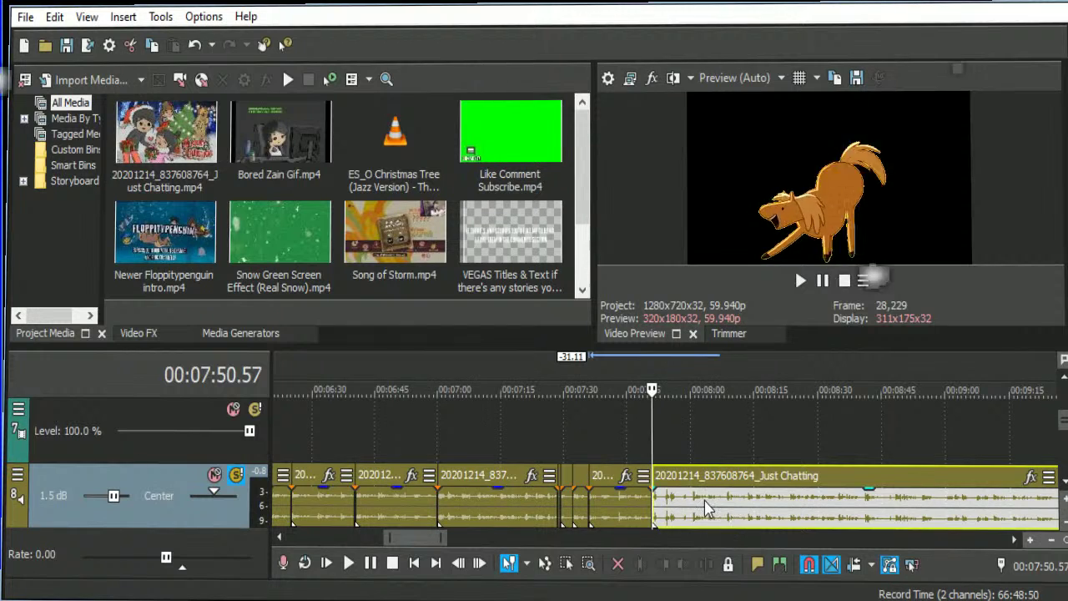
Play the audio from about 00:08:00 and split it at 00:08:00.36.
{"action": "left_click", "coordinate": [691, 502]}
{"action": "scroll", "coordinate": [697, 507], "scroll_direction": "up", "scroll_amount": 5}
{"action": "key", "text": "space"}
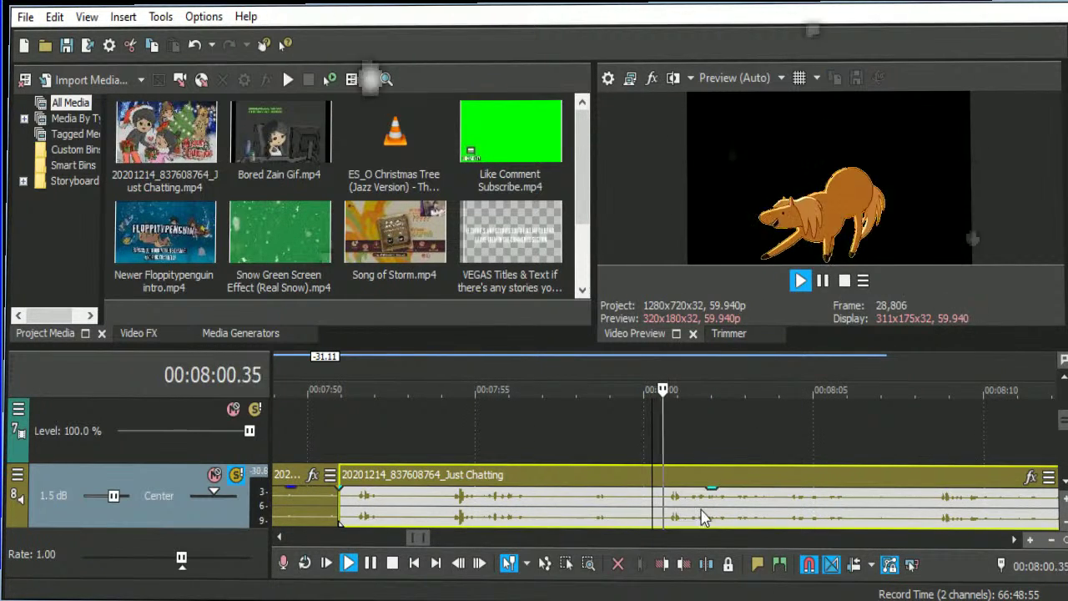
{"action": "key", "text": "space"}
{"action": "scroll", "coordinate": [593, 505], "scroll_direction": "down", "scroll_amount": 3}
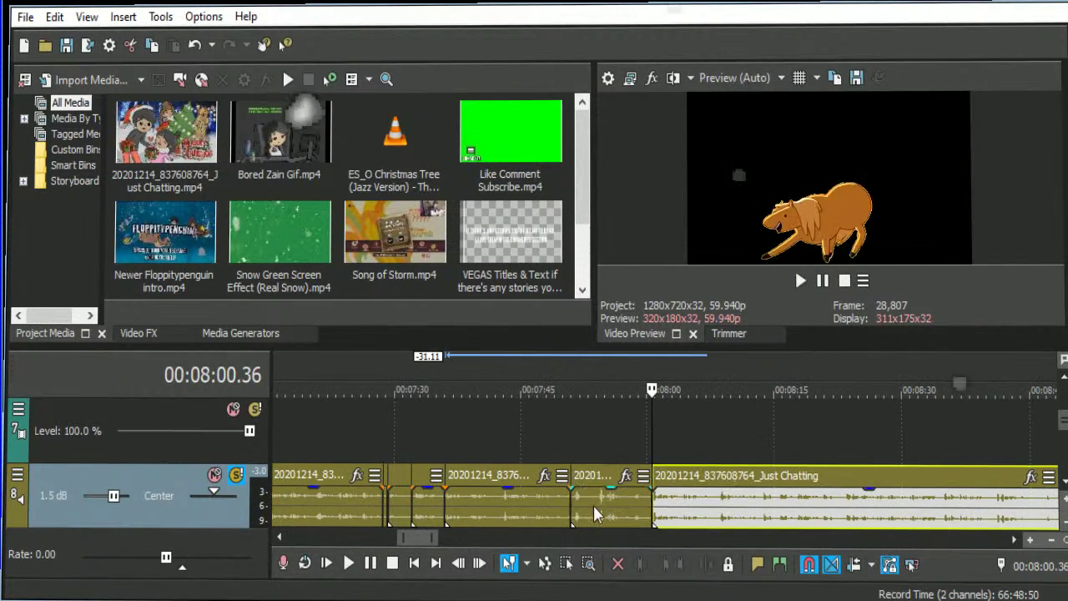
Play back the segment between the 00:07:50.57 and 00:08:00.36 splits and delete it.
{"action": "left_click", "coordinate": [578, 502]}
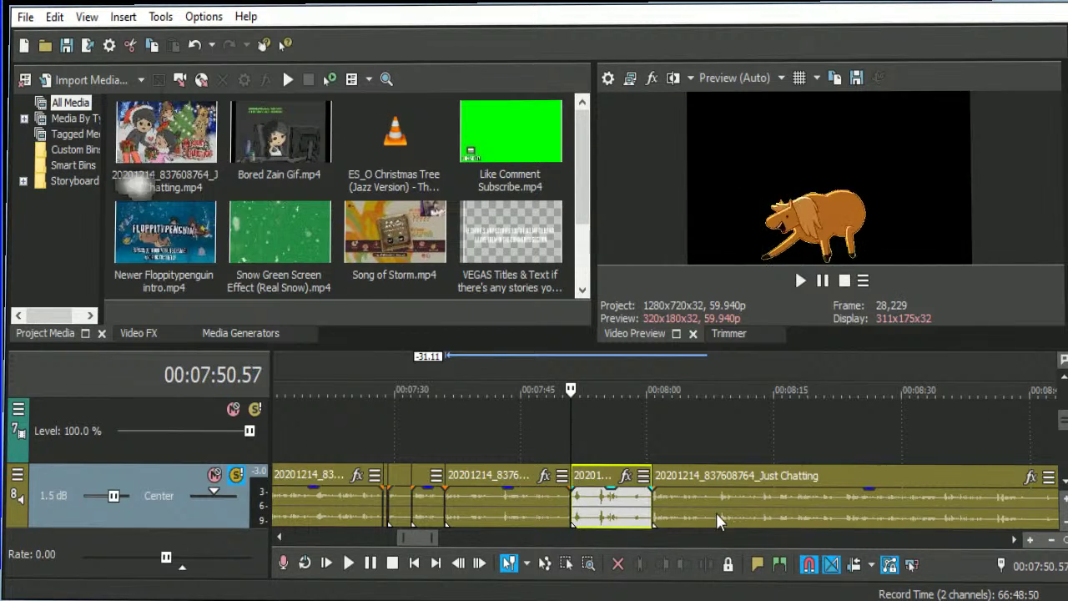
{"action": "scroll", "coordinate": [734, 515], "scroll_direction": "up", "scroll_amount": 3}
{"action": "key", "text": "space"}
{"action": "scroll", "coordinate": [784, 515], "scroll_direction": "down", "scroll_amount": 3}
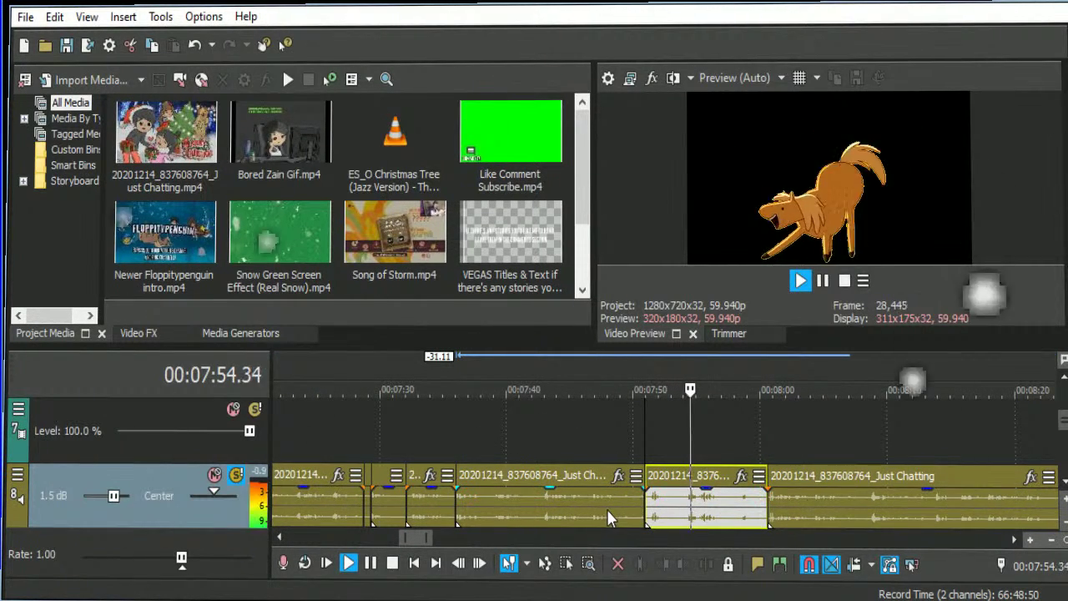
{"action": "key", "text": "space"}
{"action": "key", "text": "Delete"}
Play the audio leading into the gap and move the clip after it back to the 00:07:50.57 cut.
{"action": "left_click", "coordinate": [450, 505]}
{"action": "key", "text": "space"}
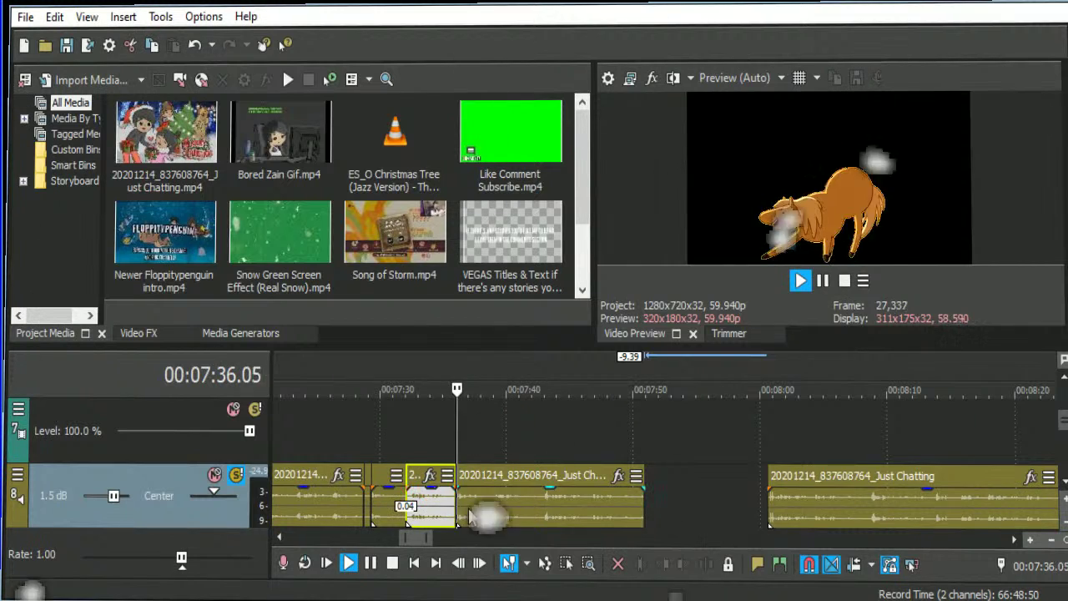
{"action": "left_click", "coordinate": [591, 505]}
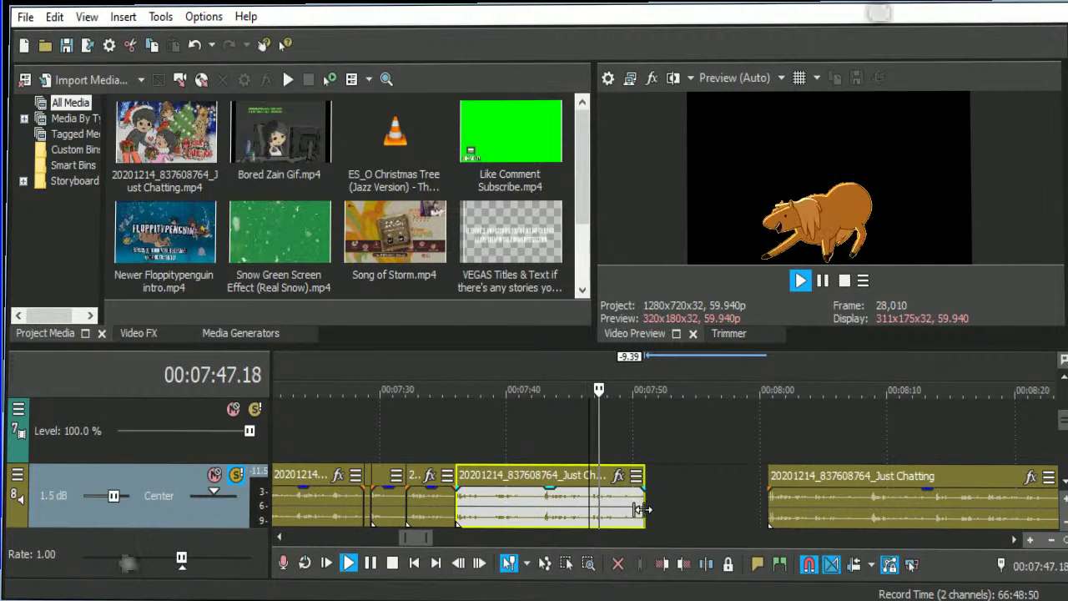
{"action": "left_click_drag", "start_coordinate": [814, 513], "coordinate": [698, 507]}
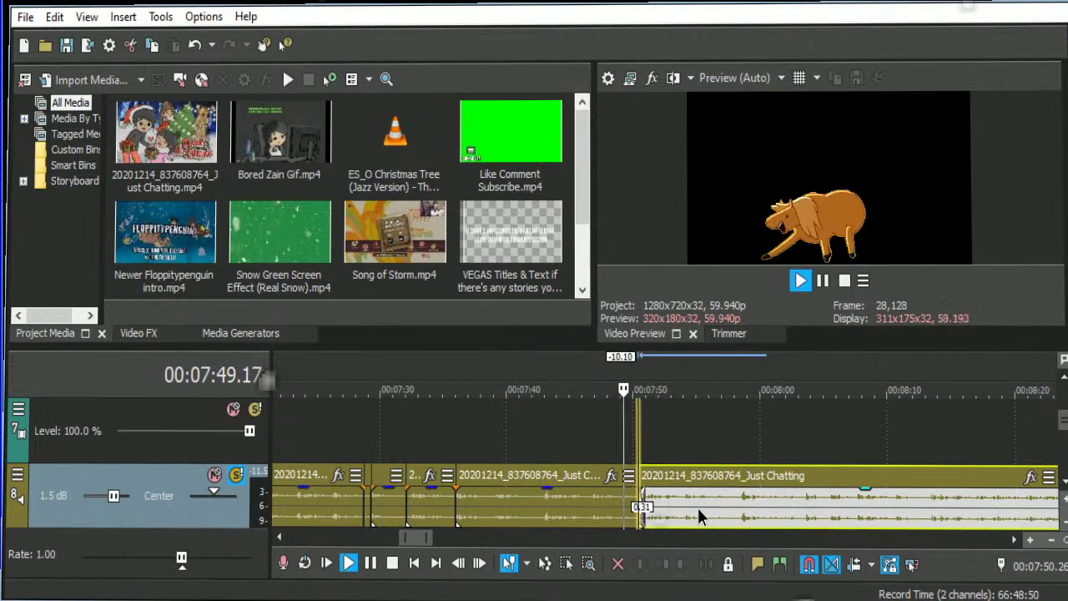
Extend the start of the clip after the 00:07:50.57 cut to restore earlier audio, keeping it against the previous clip.
{"action": "scroll", "coordinate": [761, 517], "scroll_direction": "up", "scroll_amount": 5}
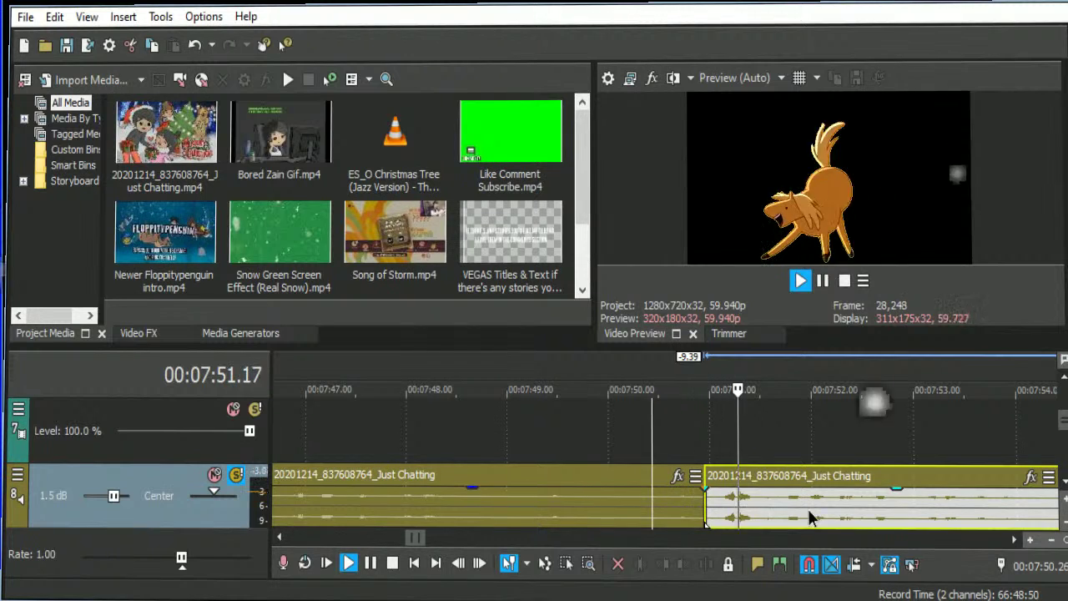
{"action": "key", "text": "space"}
{"action": "left_click_drag", "start_coordinate": [809, 517], "coordinate": [713, 516]}
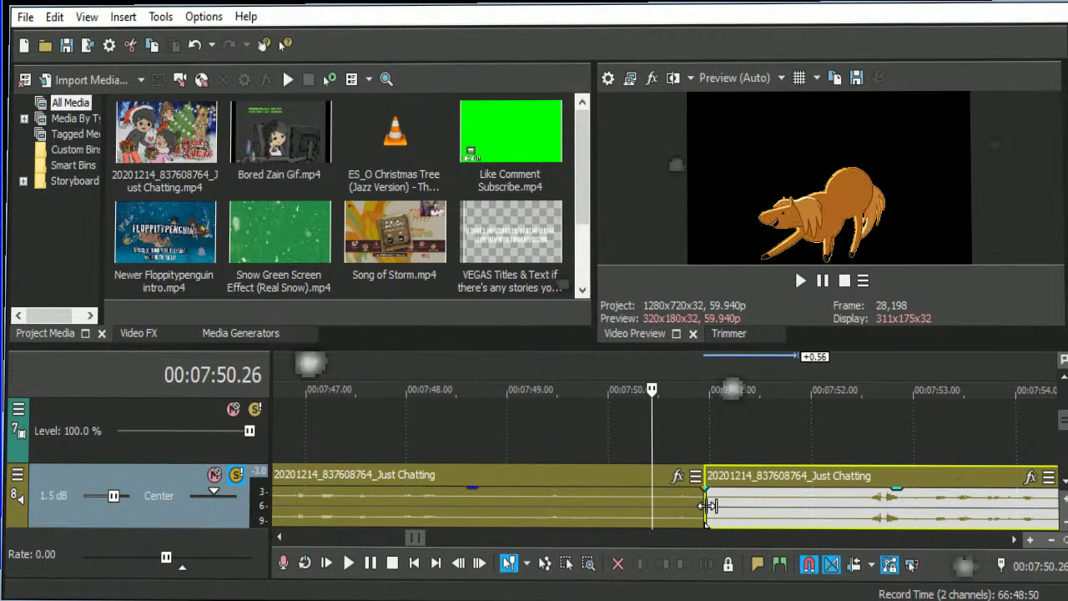
Play the join near 00:07:51, then extend the earlier clip and shift the following clip about 28 frames later.
{"action": "key", "text": "space"}
{"action": "key", "text": "space"}
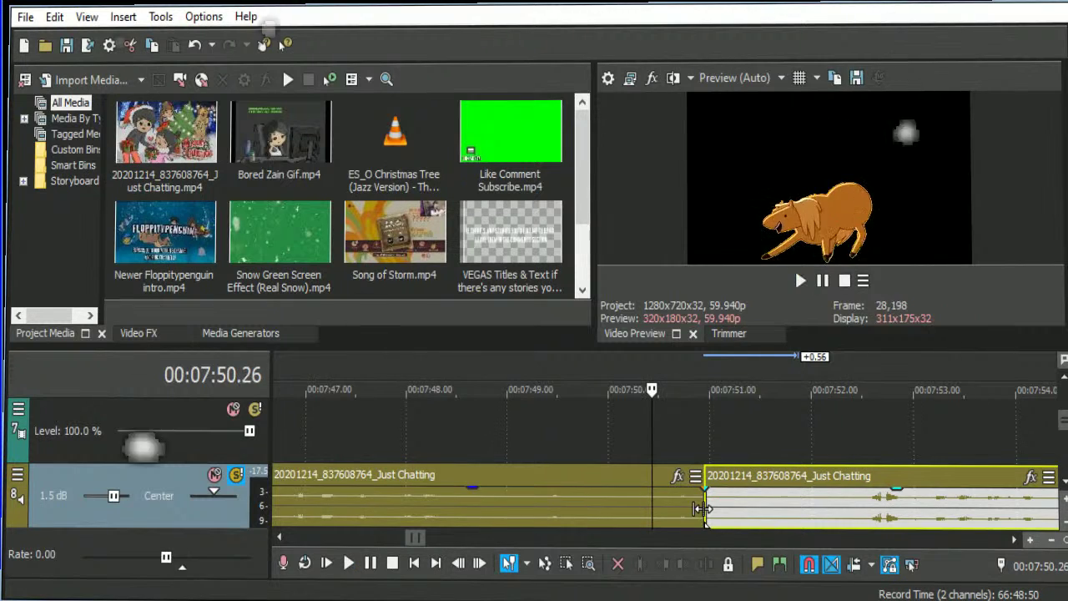
{"action": "key", "text": "space"}
{"action": "key", "text": "space"}
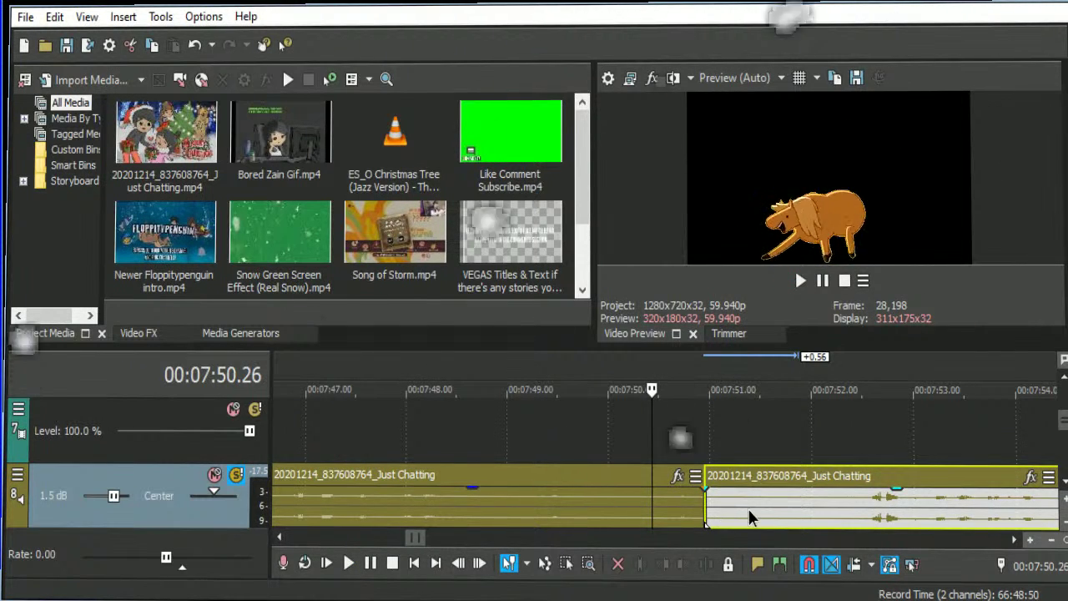
{"action": "left_click_drag", "start_coordinate": [830, 488], "coordinate": [876, 488]}
{"action": "left_click_drag", "start_coordinate": [705, 509], "coordinate": [753, 509]}
{"action": "left_click", "coordinate": [775, 509]}
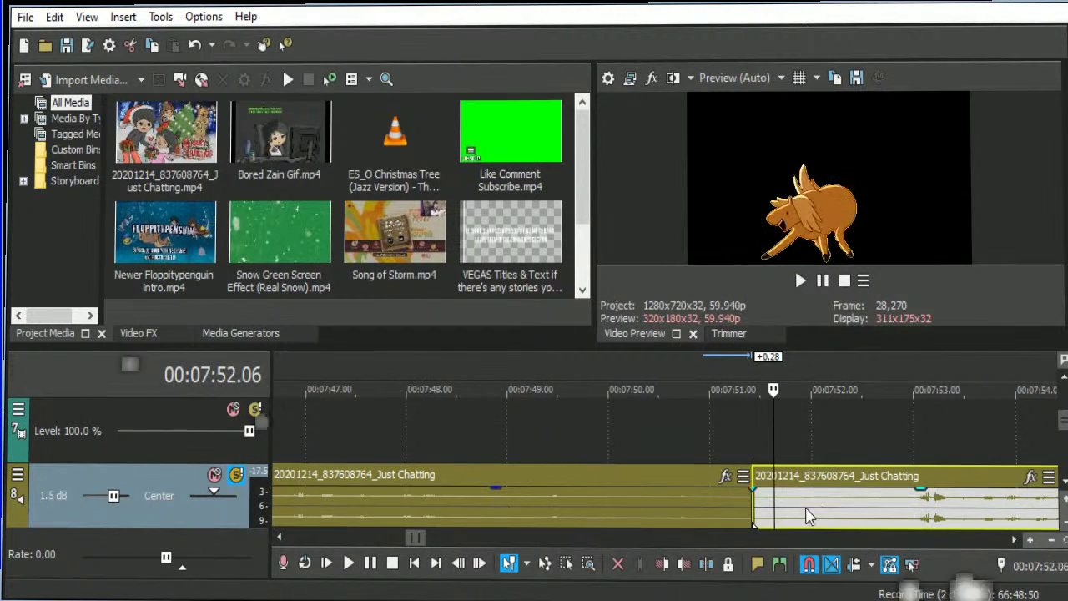
Play back the join after 00:07:50 and undo the last move of the clip following it.
{"action": "left_click", "coordinate": [658, 460]}
{"action": "key", "text": "space"}
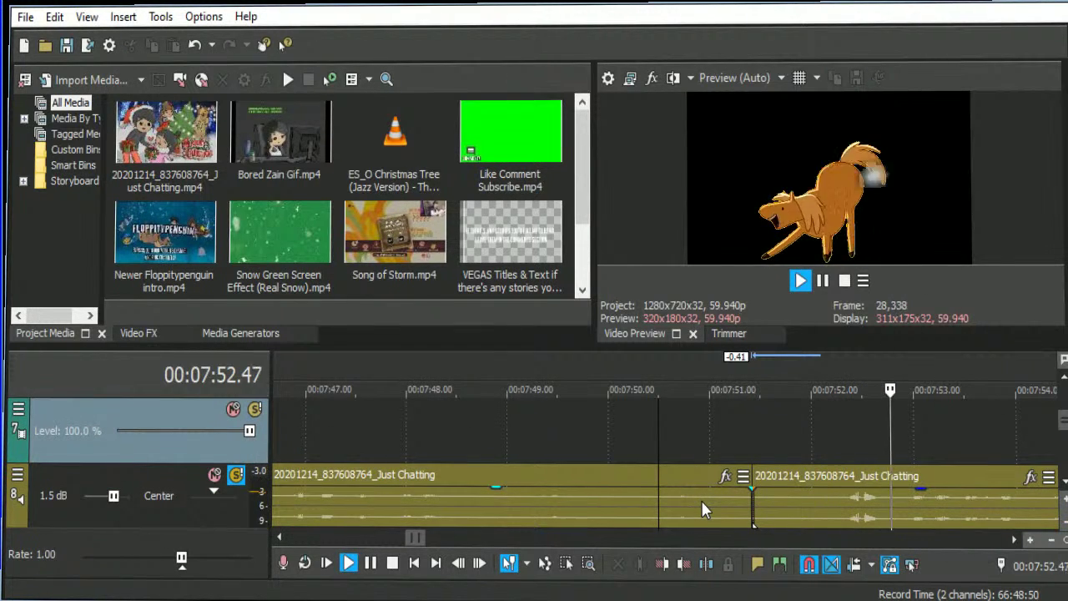
{"action": "key", "text": "space"}
{"action": "left_click", "coordinate": [699, 500]}
{"action": "key", "text": "ctrl+z"}
{"action": "key", "text": "ctrl+z"}
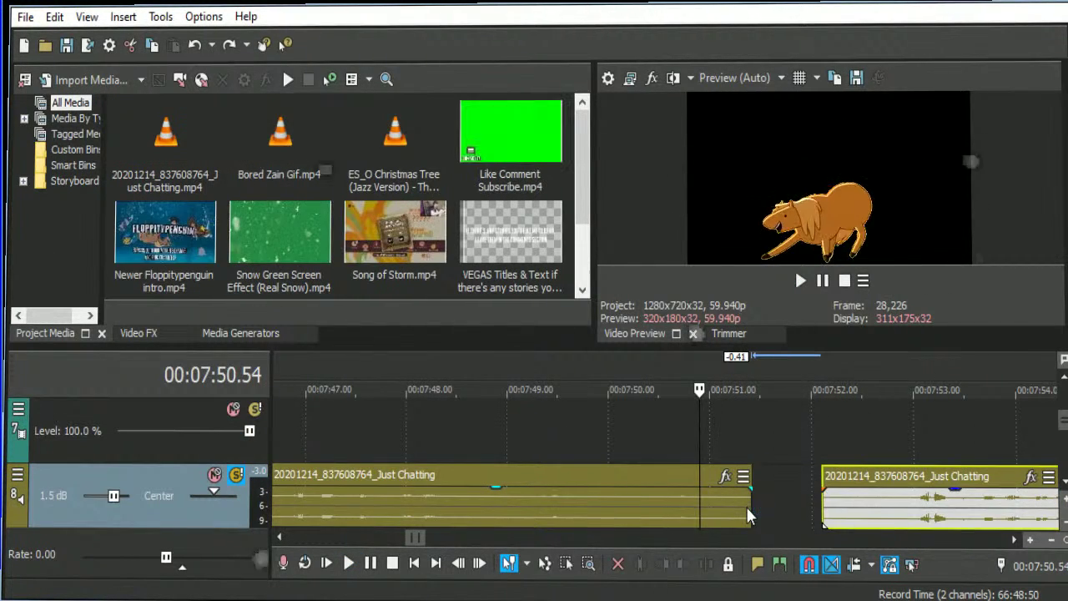
{"action": "key", "text": "ctrl+z"}
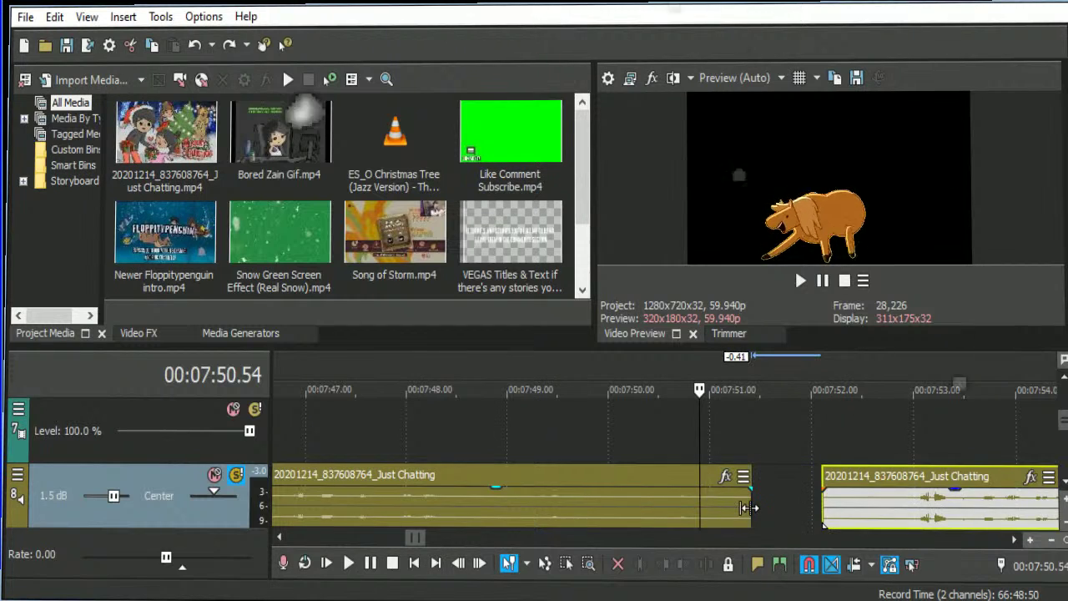
Trim the earlier clip's end to 00:07:50.54 and move the following clip back against it, checking the join by playback.
{"action": "left_click_drag", "start_coordinate": [739, 508], "coordinate": [699, 507]}
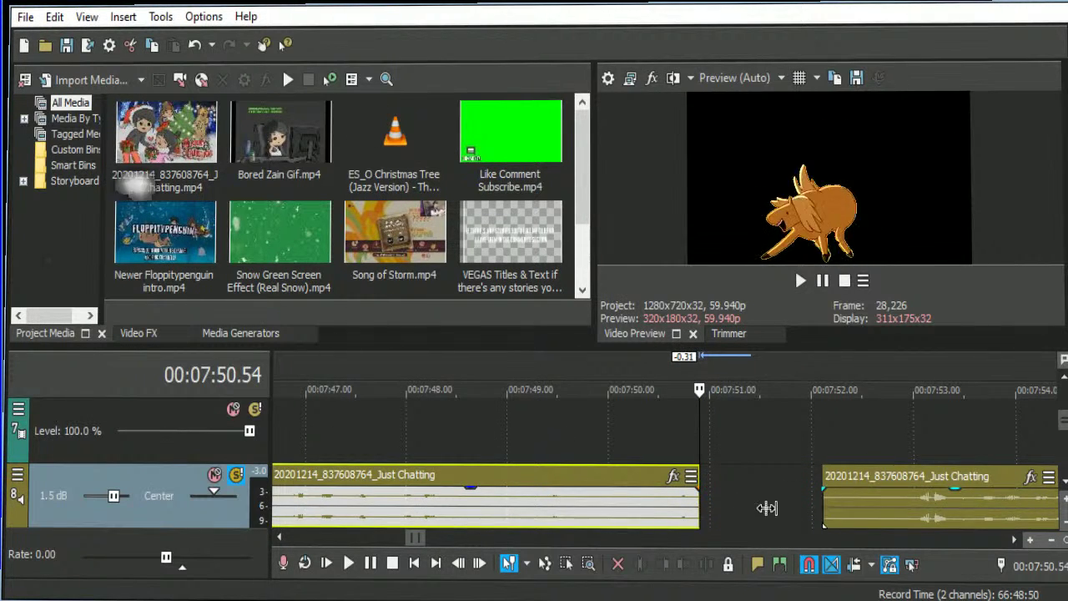
{"action": "left_click_drag", "start_coordinate": [835, 501], "coordinate": [713, 521]}
{"action": "left_click", "coordinate": [650, 436]}
{"action": "key", "text": "space"}
{"action": "left_click", "coordinate": [624, 438]}
{"action": "key", "text": "space"}
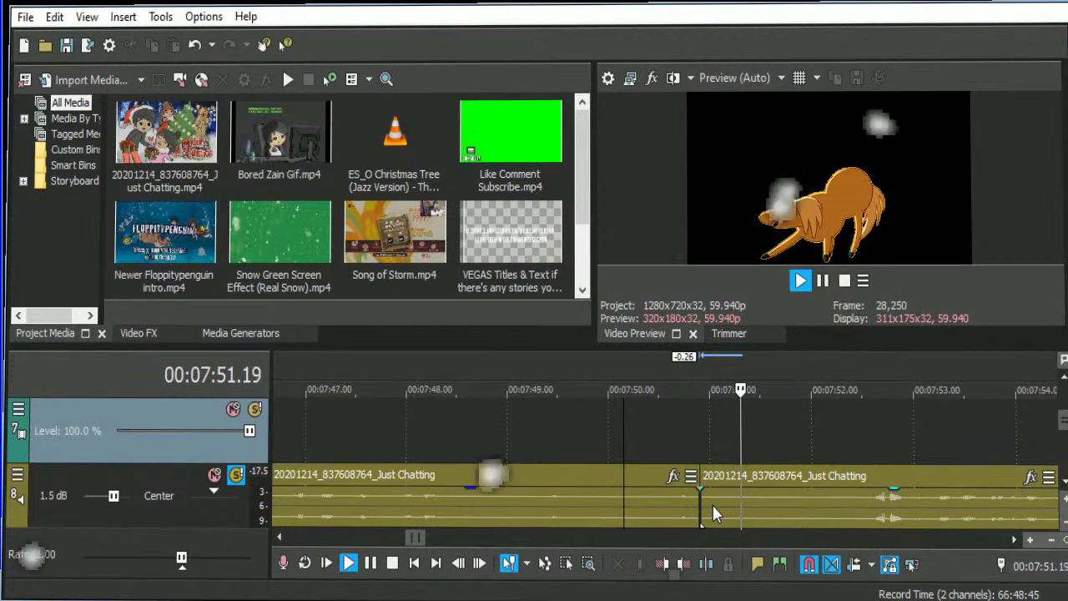
Split the following clip at 00:07:51.20 and close its later part up to the 00:07:50.54 cut, replacing the short piece between.
{"action": "left_click", "coordinate": [743, 507]}
{"action": "key", "text": "space"}
{"action": "key", "text": "s"}
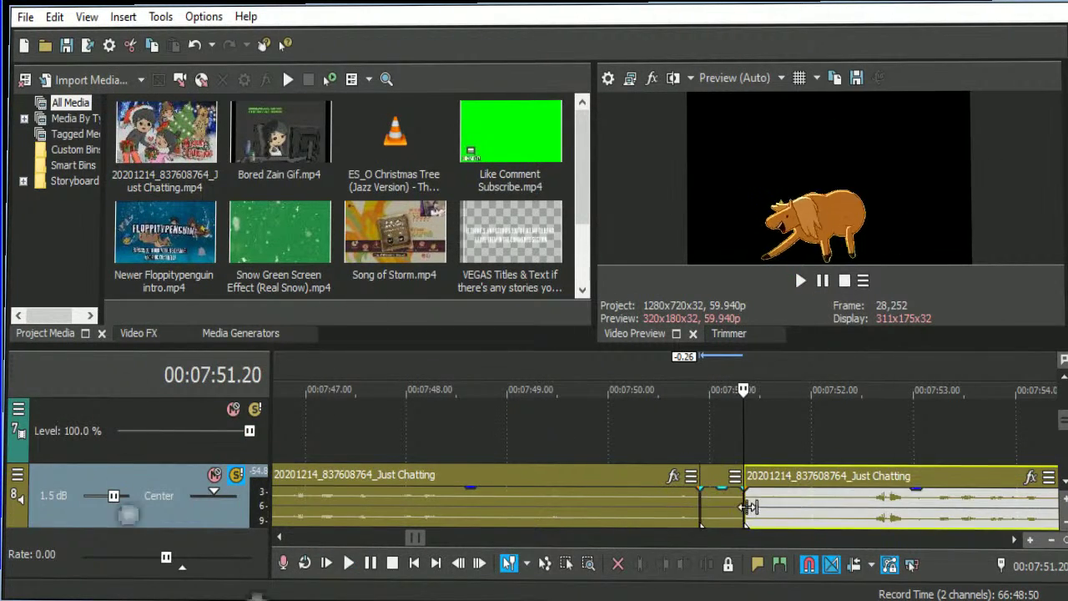
{"action": "left_click_drag", "start_coordinate": [748, 506], "coordinate": [704, 509]}
{"action": "left_click", "coordinate": [641, 429]}
{"action": "key", "text": "space"}
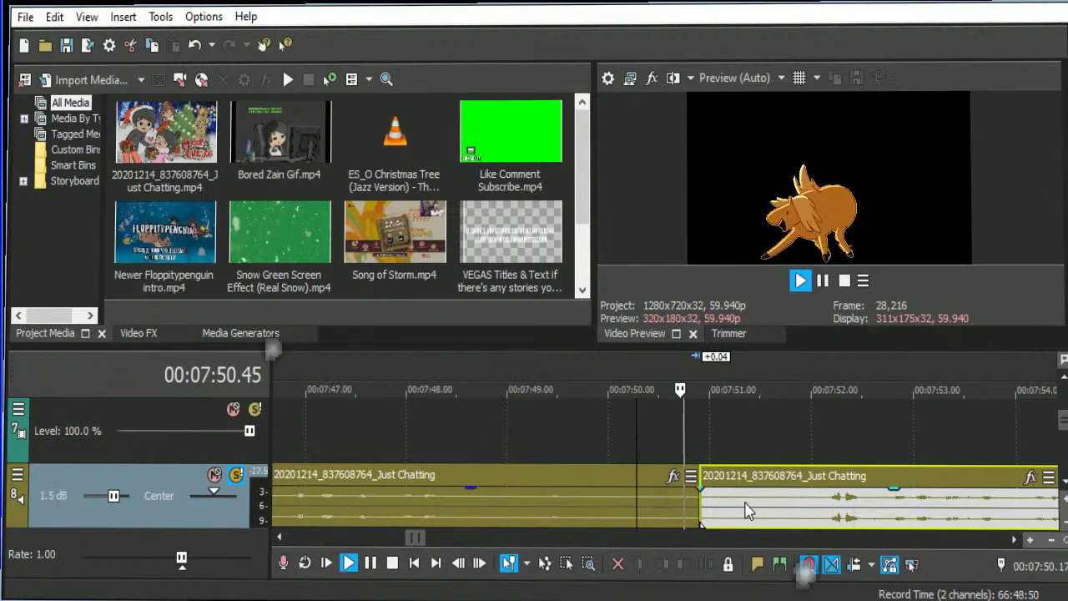
{"action": "key", "text": "space"}
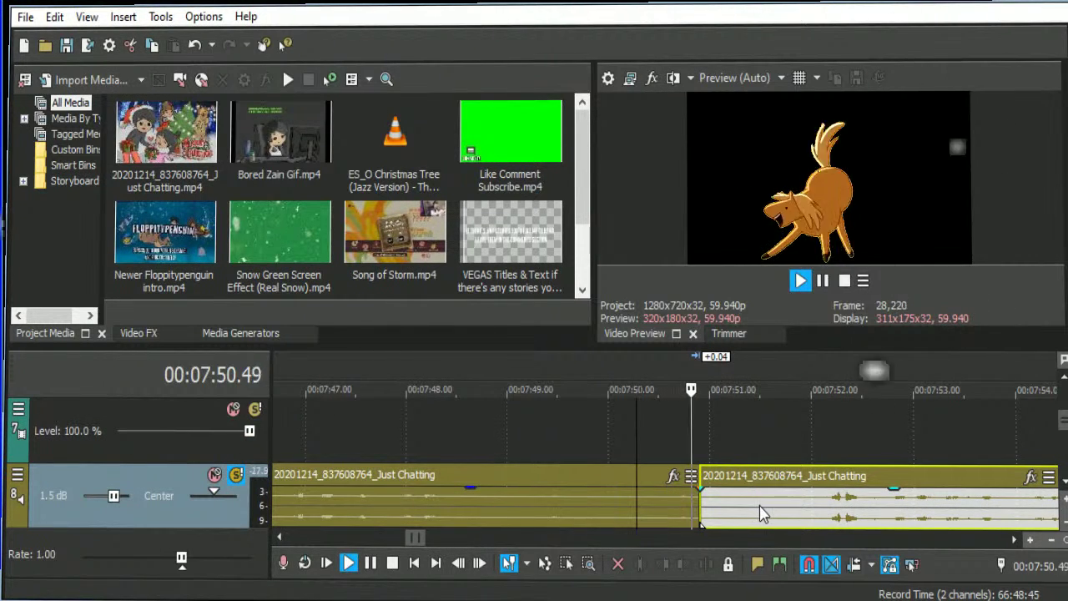
Review the cut segments and play back the edited audio between about 00:07:30 and 00:08:00.
{"action": "scroll", "coordinate": [763, 513], "scroll_direction": "down", "scroll_amount": 5}
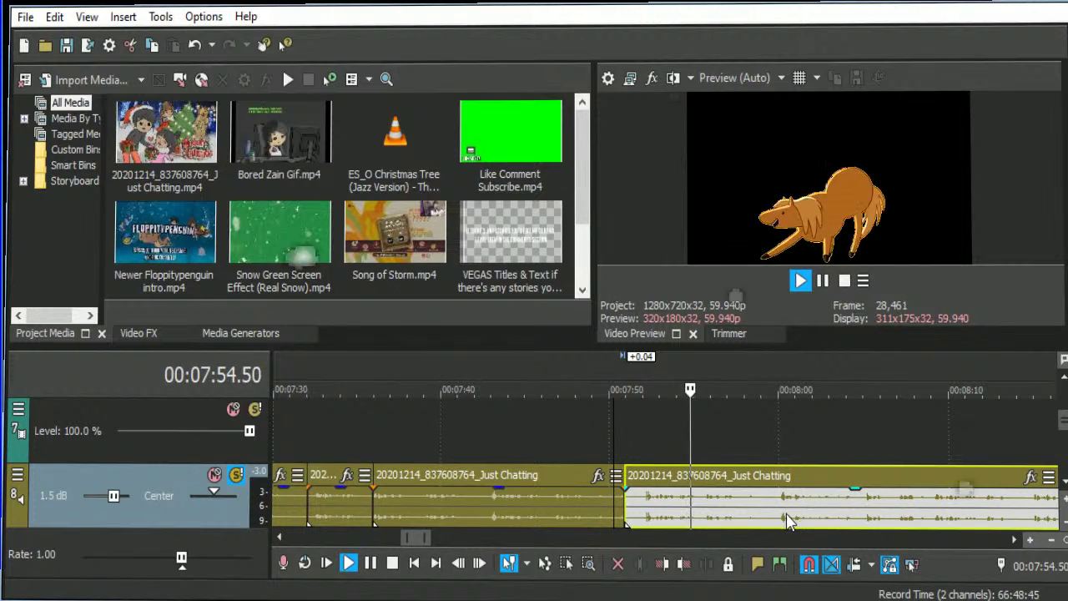
{"action": "left_click", "coordinate": [1014, 540]}
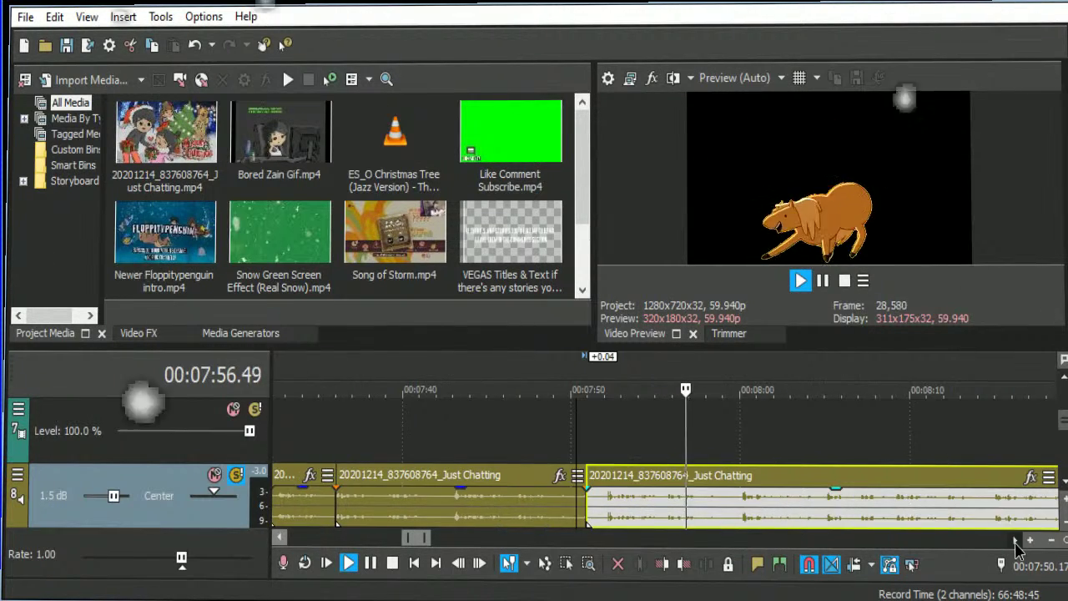
{"action": "scroll", "coordinate": [945, 527], "scroll_direction": "down", "scroll_amount": 3}
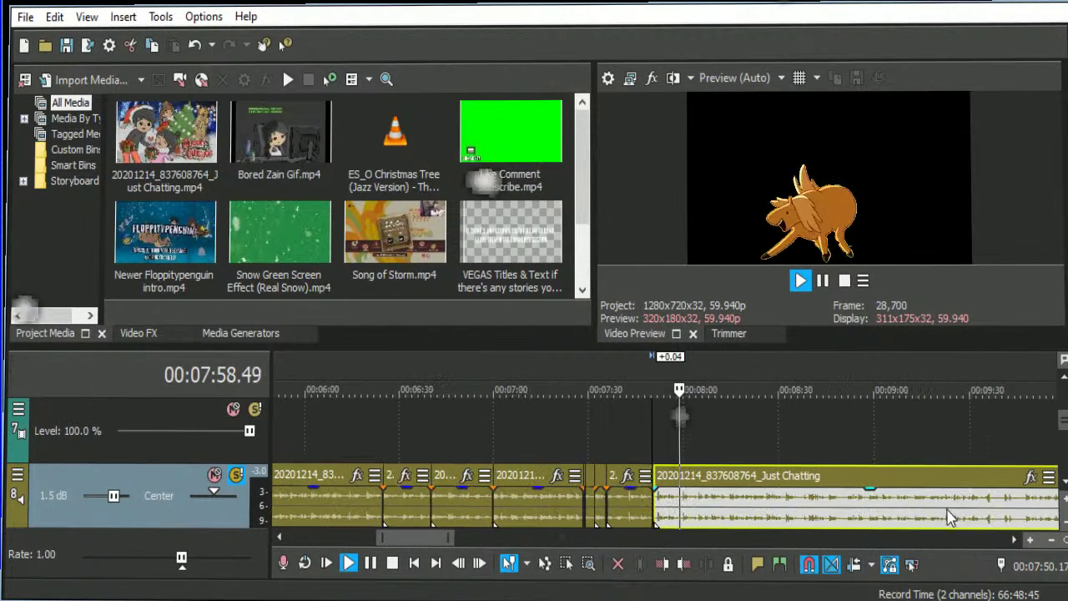
{"action": "key", "text": "space"}
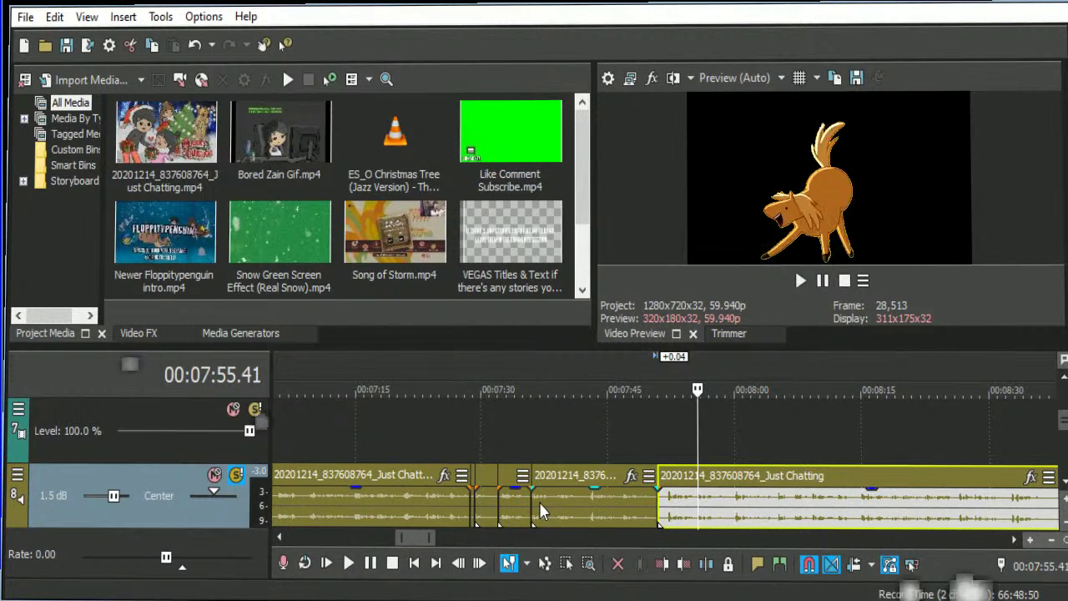
{"action": "left_click", "coordinate": [499, 500]}
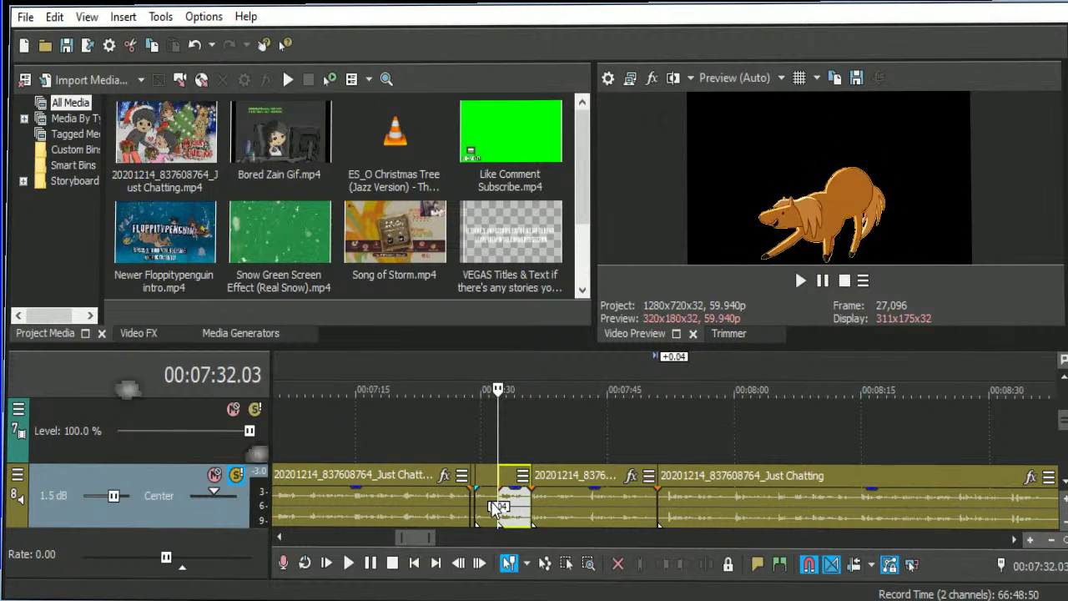
{"action": "left_click", "coordinate": [474, 428]}
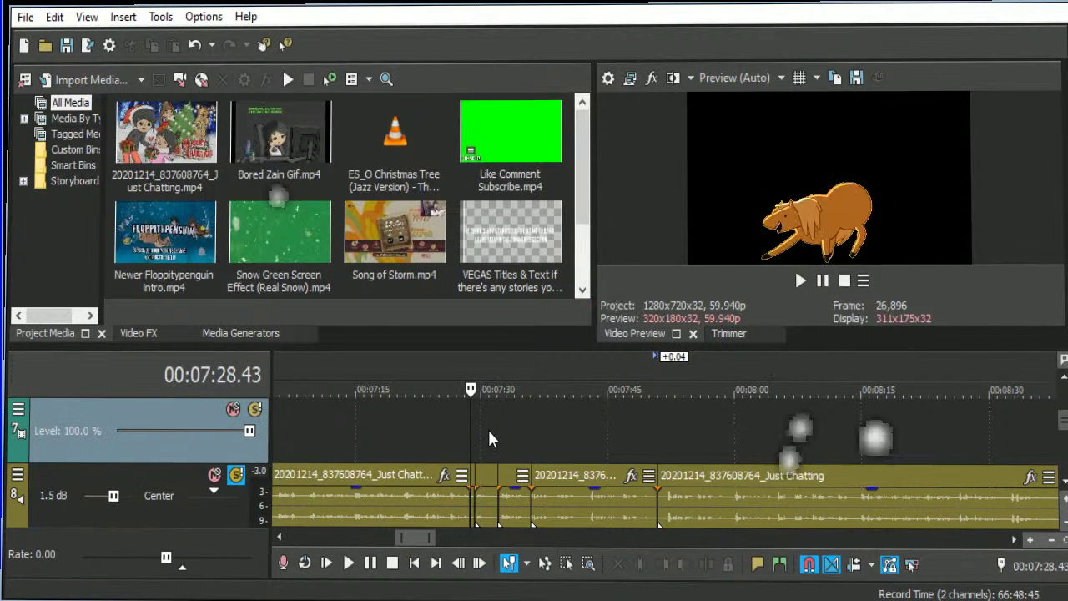
{"action": "left_click", "coordinate": [482, 443]}
{"action": "scroll", "coordinate": [643, 453], "scroll_direction": "up", "scroll_amount": 3}
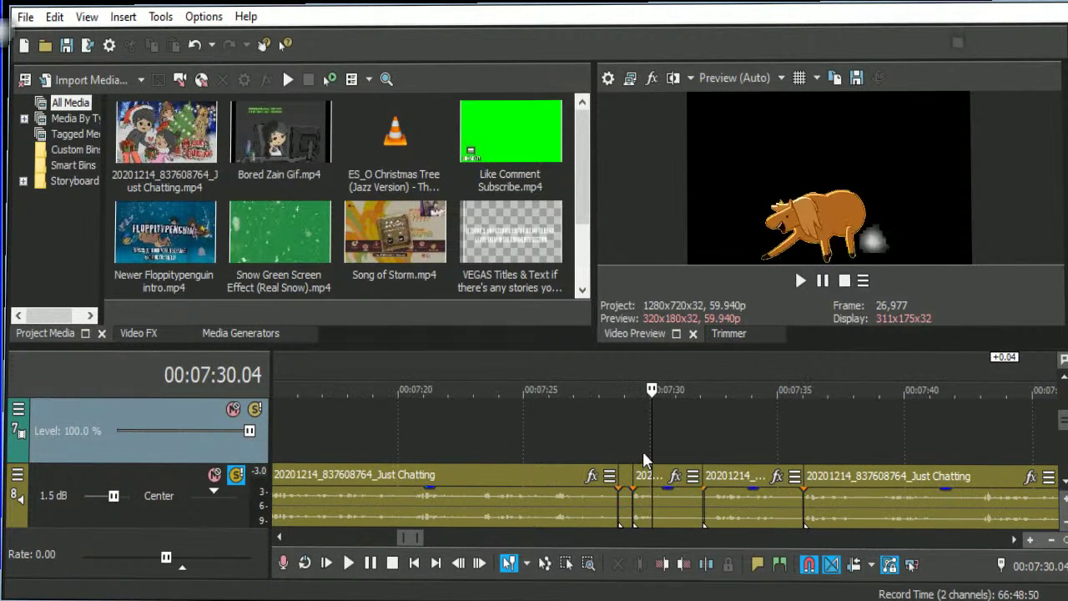
{"action": "left_click", "coordinate": [714, 435]}
{"action": "left_click", "coordinate": [806, 436]}
{"action": "key", "text": "space"}
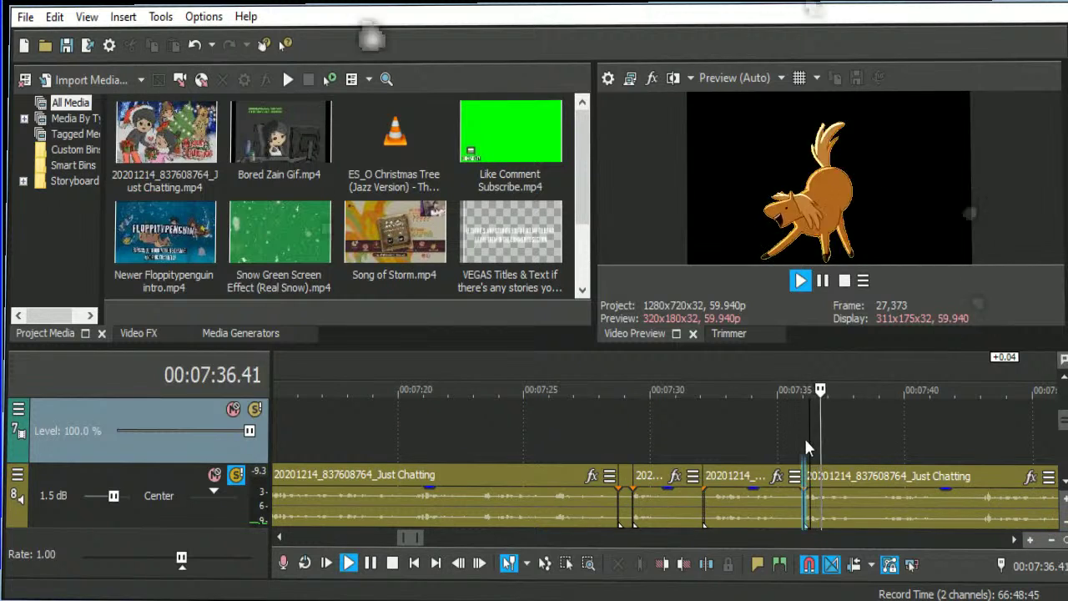
{"action": "scroll", "coordinate": [814, 450], "scroll_direction": "down", "scroll_amount": 3}
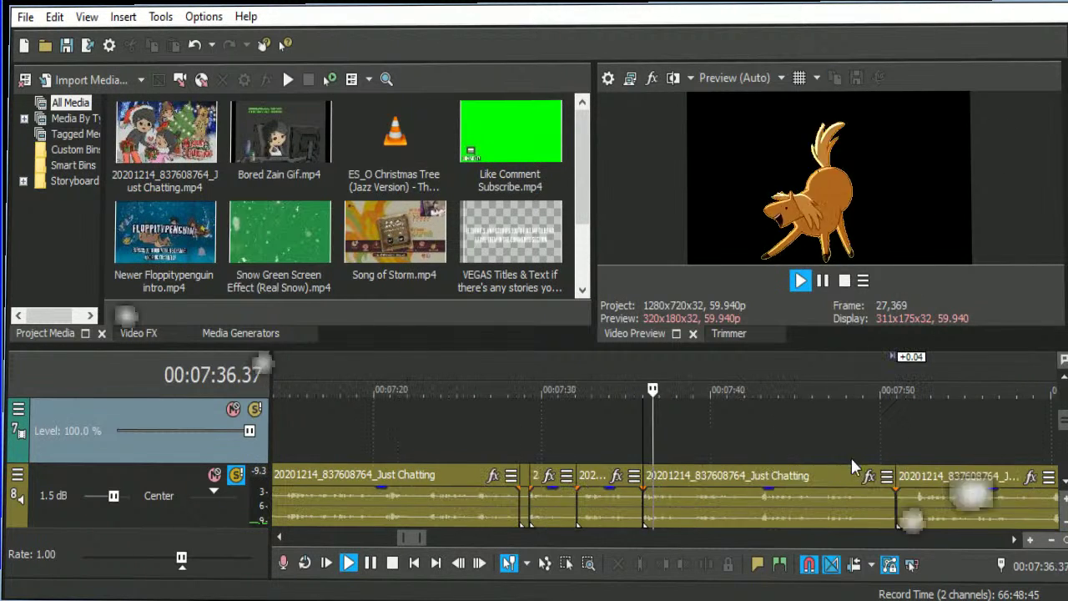
{"action": "left_click", "coordinate": [749, 502]}
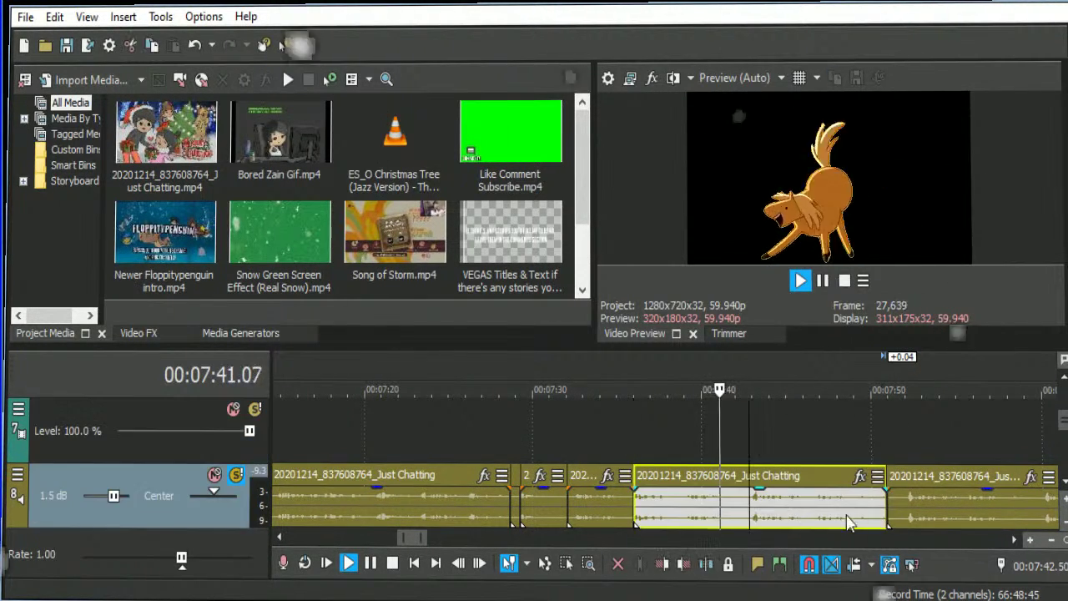
{"action": "left_click", "coordinate": [906, 503]}
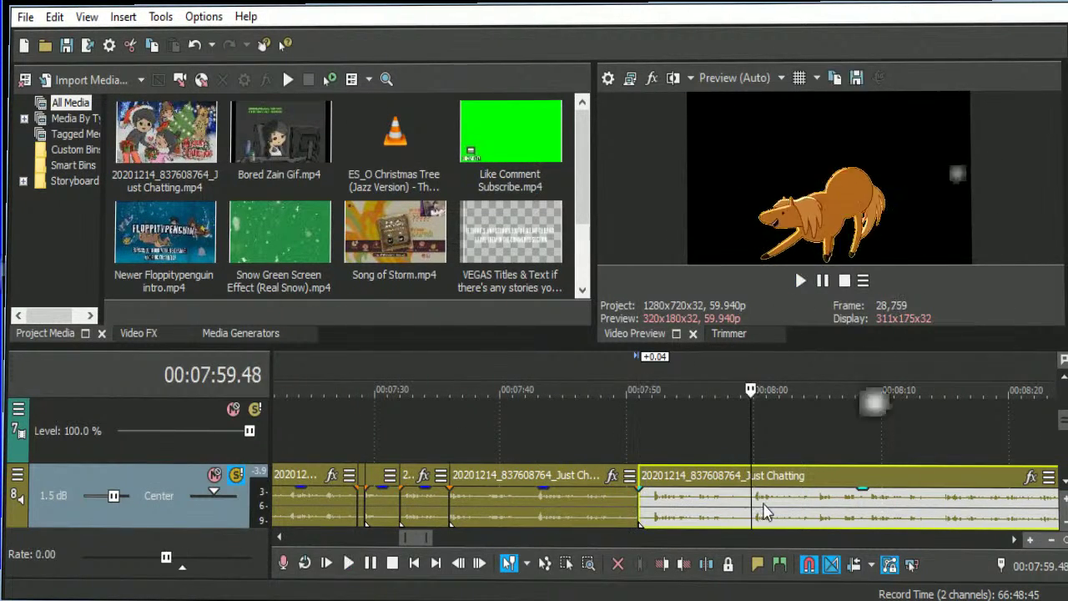
Play the audio around 00:08:00 and split the clip at about 00:08:00.
{"action": "scroll", "coordinate": [684, 513], "scroll_direction": "up", "scroll_amount": 2}
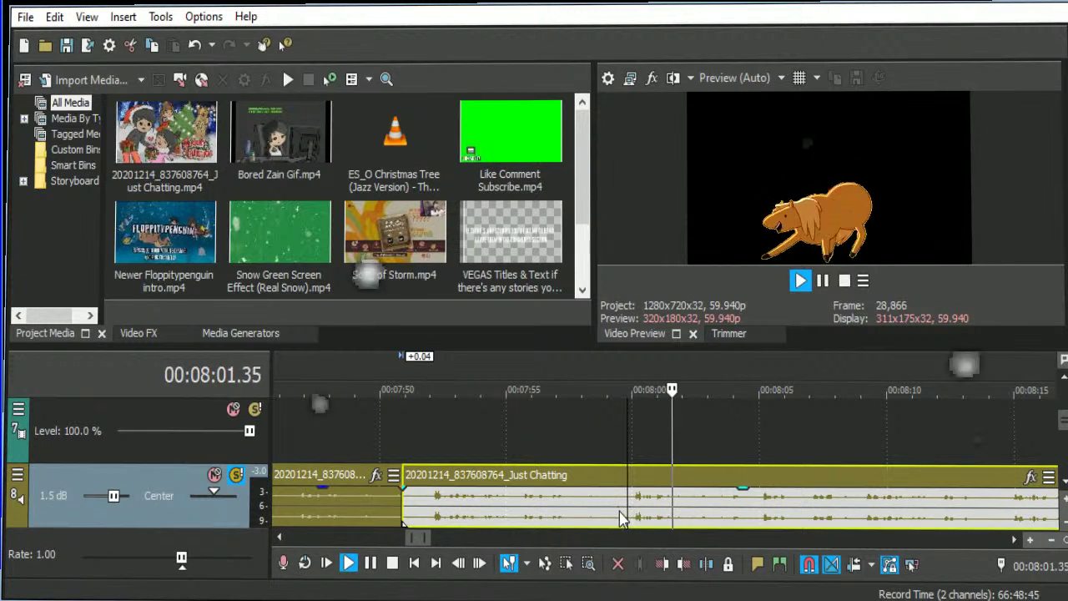
{"action": "left_click", "coordinate": [572, 517]}
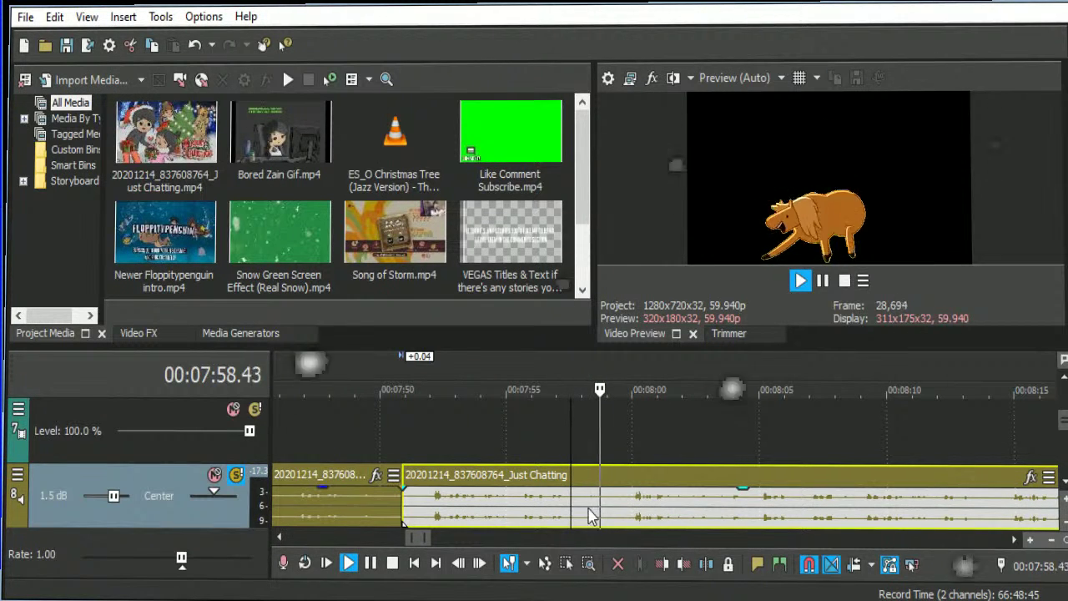
{"action": "key", "text": "Return"}
{"action": "key", "text": "s"}
Try deleting the segment between the 00:07:50.54 and 00:08:00 cuts and moving the next clip back, then undo both edits.
{"action": "left_click", "coordinate": [592, 509]}
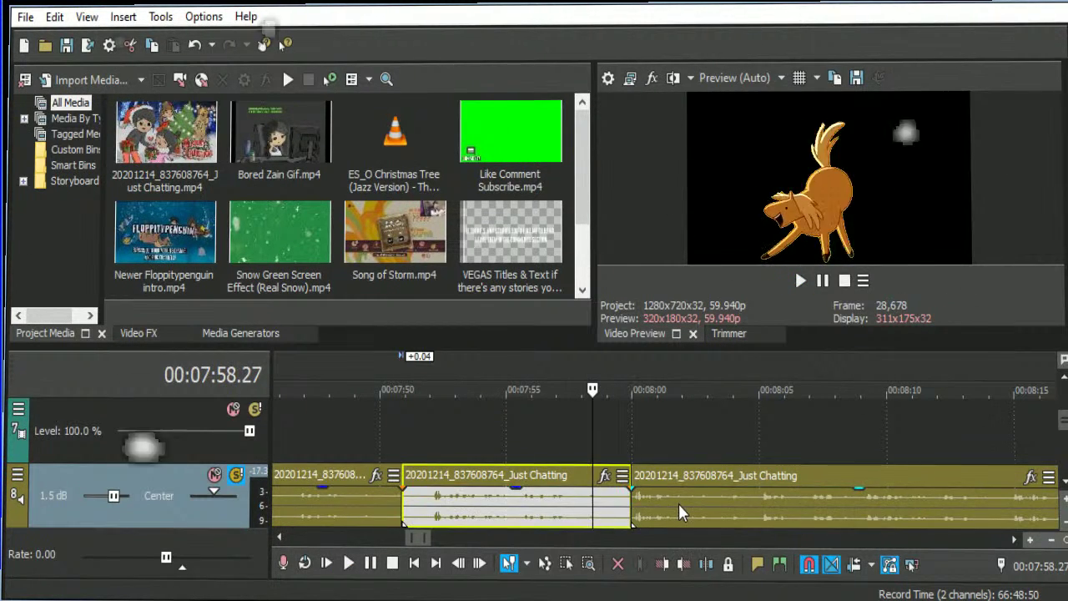
{"action": "key", "text": "Delete"}
{"action": "left_click_drag", "start_coordinate": [678, 505], "coordinate": [425, 509]}
{"action": "key", "text": "ctrl+z"}
{"action": "key", "text": "ctrl+z"}
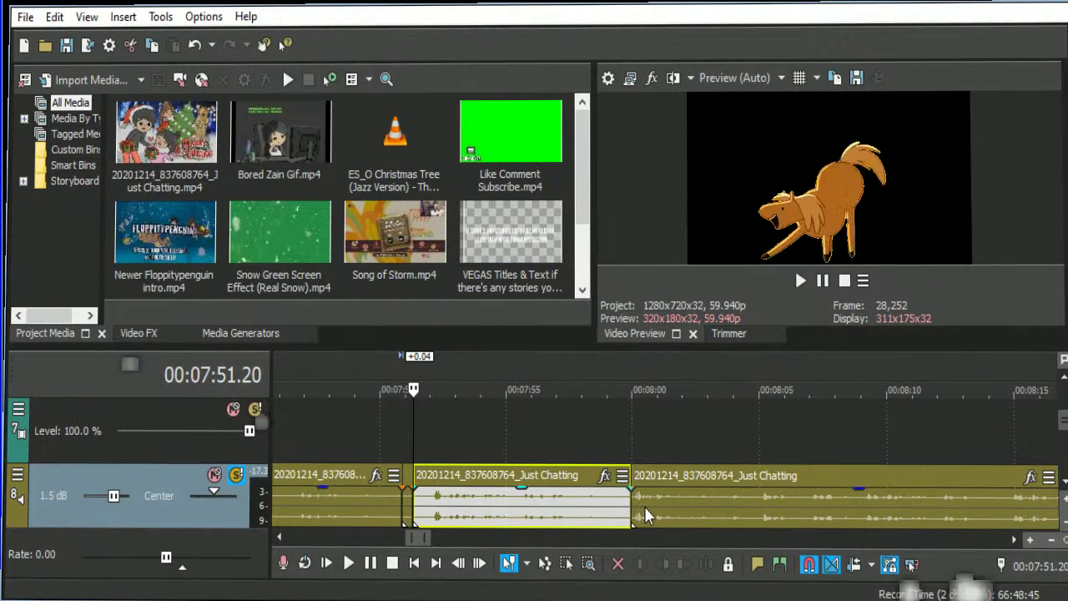
Delete the segment from 00:07:51.20 to about 00:08:00, move the next clip back to 00:07:51.20, and play the join.
{"action": "key", "text": "Delete"}
{"action": "left_click_drag", "start_coordinate": [644, 506], "coordinate": [438, 513]}
{"action": "left_click", "coordinate": [356, 446]}
{"action": "key", "text": "space"}
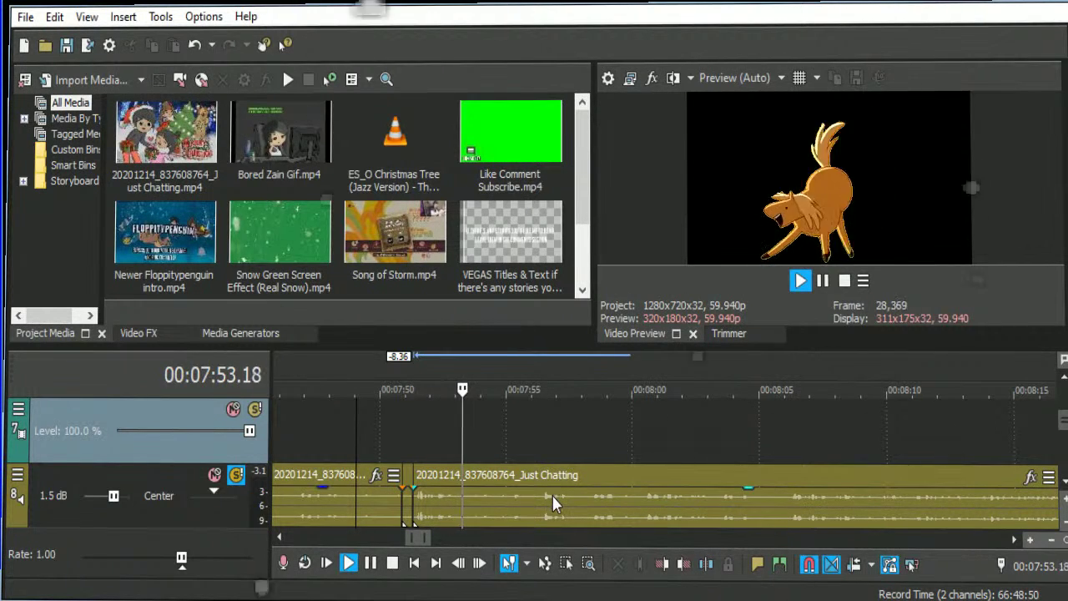
{"action": "key", "text": "Return"}
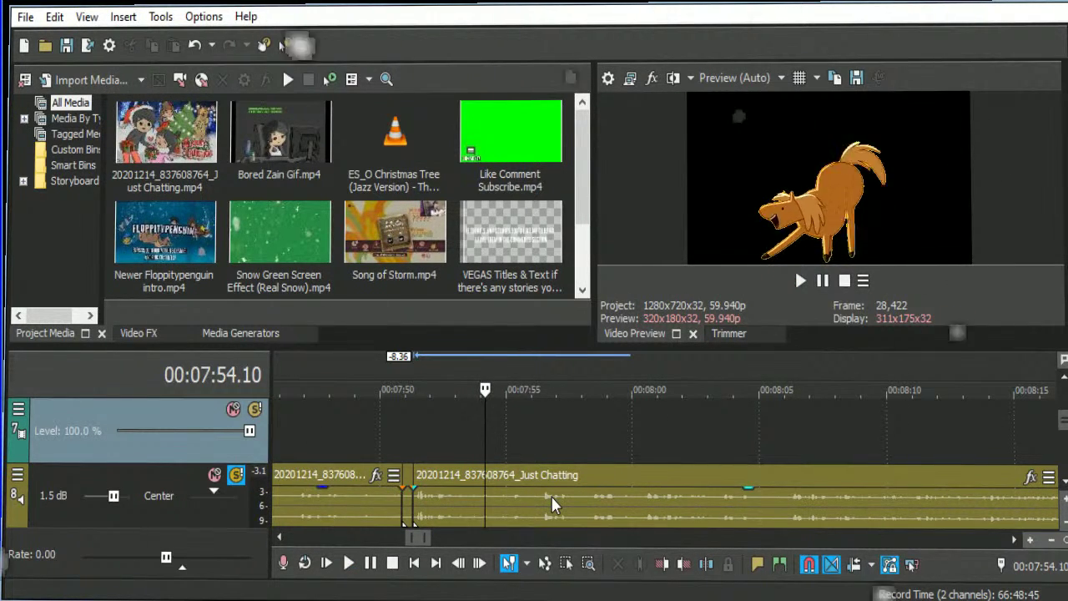
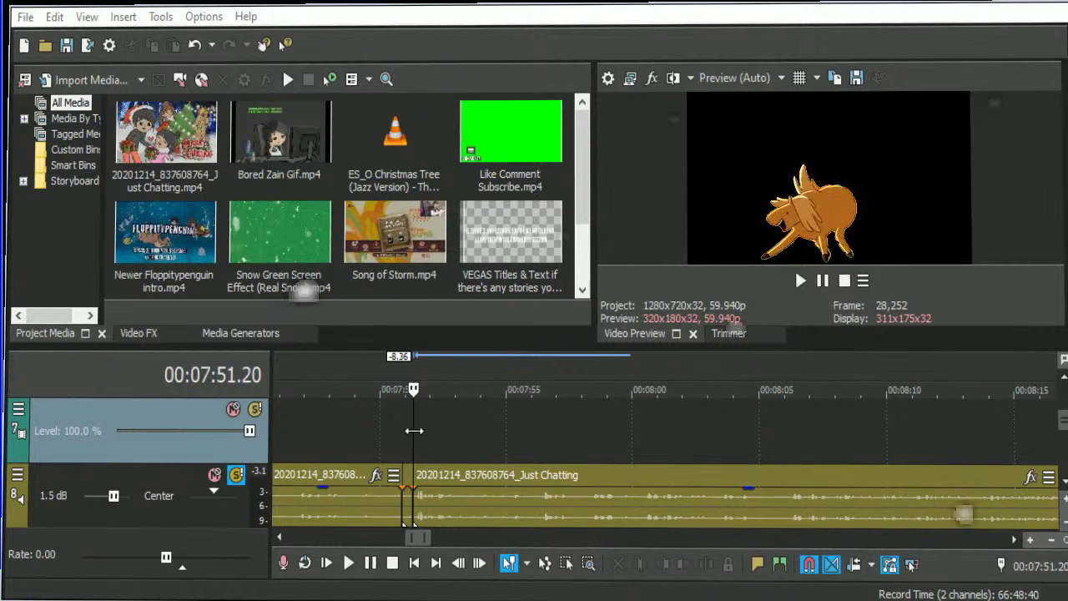
Examine the cuts around 00:07:51.20 and play the audio from there past 00:08:00 for further unwanted sections.
{"action": "scroll", "coordinate": [597, 491], "scroll_direction": "down", "scroll_amount": 3}
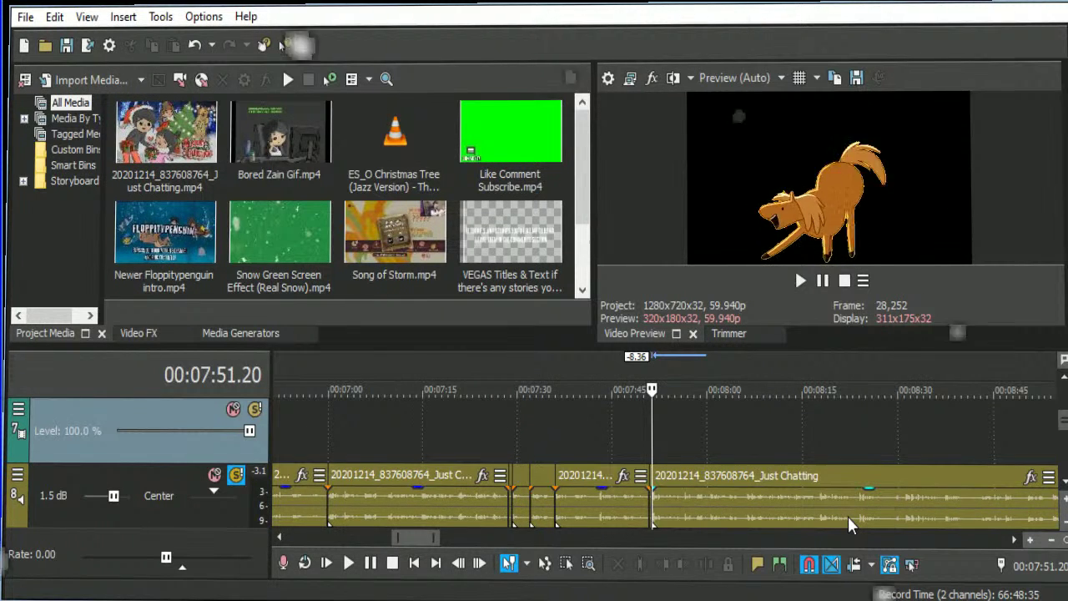
{"action": "scroll", "coordinate": [697, 463], "scroll_direction": "up", "scroll_amount": 5}
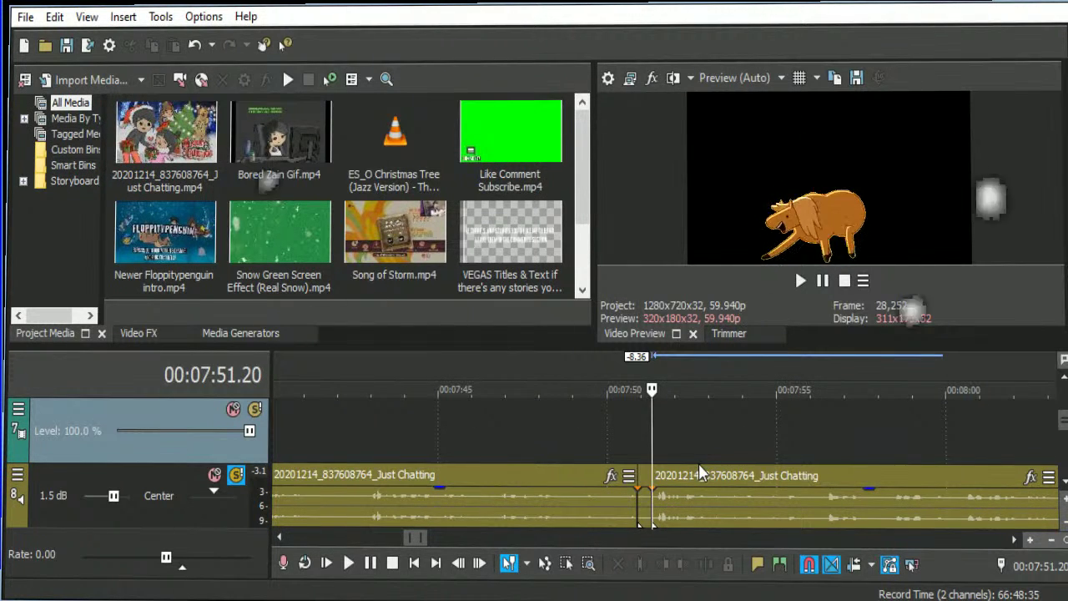
{"action": "left_click", "coordinate": [630, 437]}
{"action": "left_click", "coordinate": [487, 431]}
{"action": "left_click", "coordinate": [648, 430]}
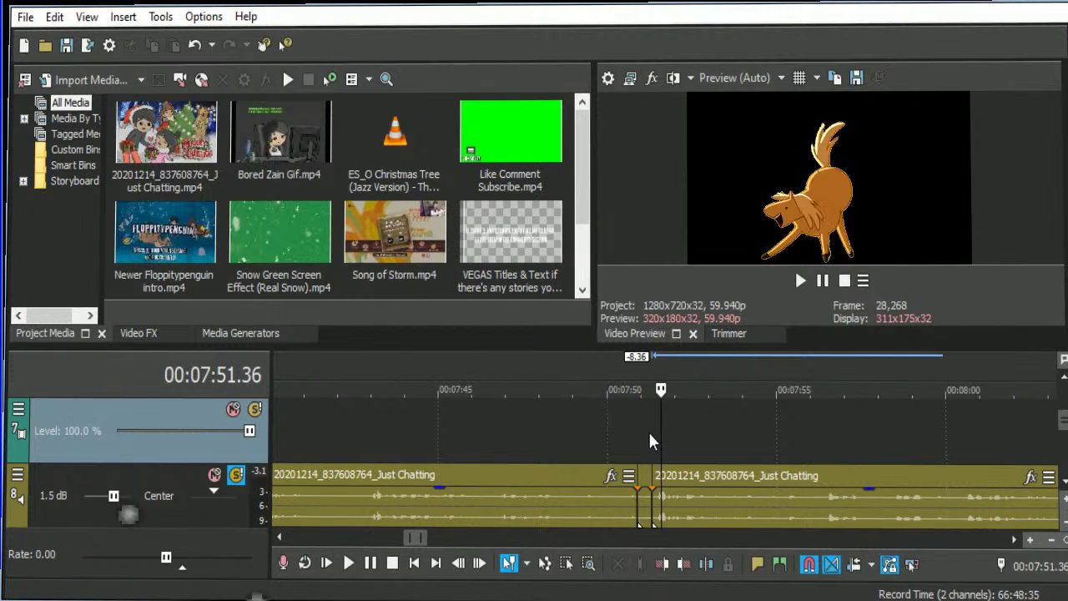
{"action": "left_click", "coordinate": [650, 430]}
{"action": "key", "text": "space"}
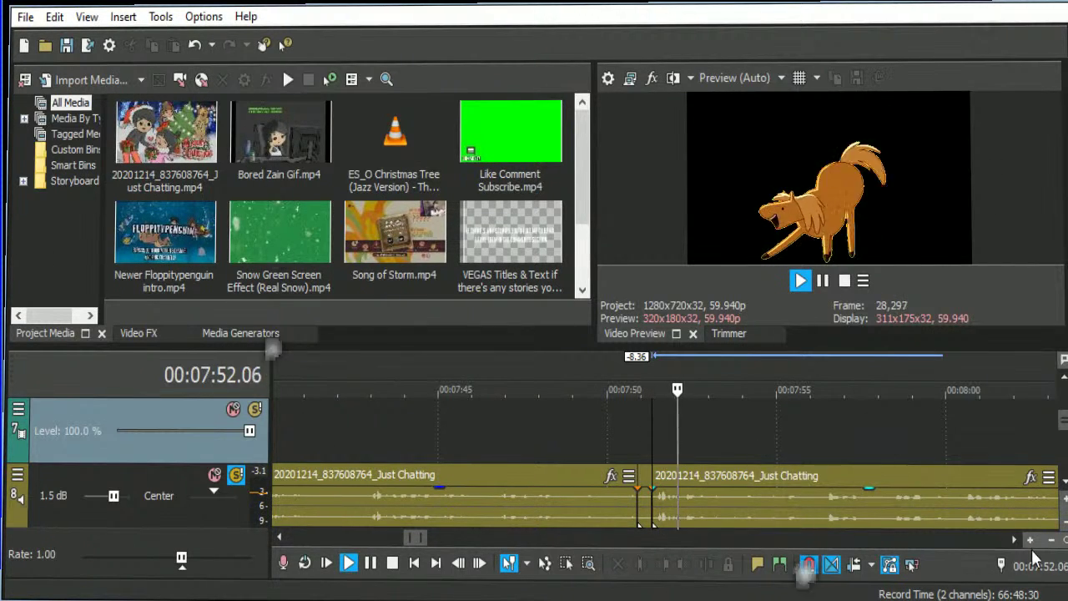
{"action": "scroll", "coordinate": [1015, 541], "scroll_direction": "down", "scroll_amount": 5}
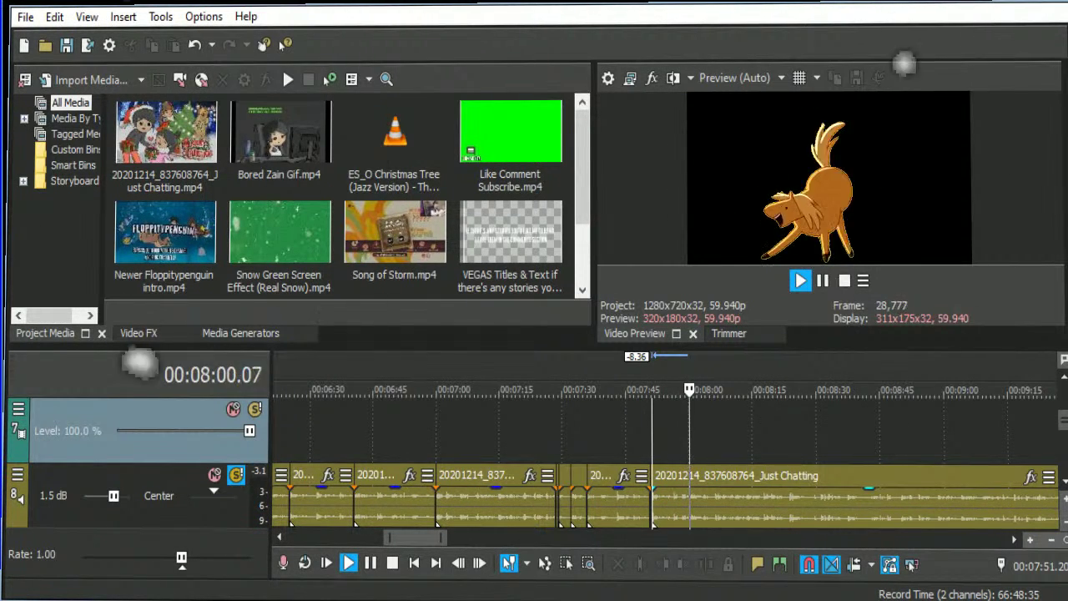
{"action": "scroll", "coordinate": [715, 484], "scroll_direction": "up", "scroll_amount": 5}
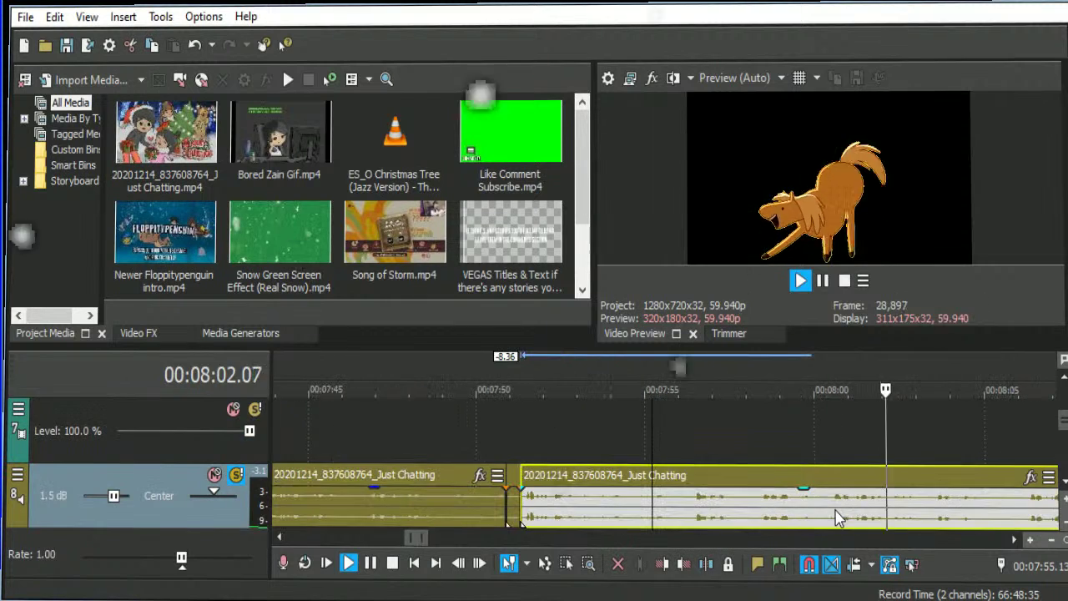
Play the audio from about 00:07:55 and split the clip at 00:07:58.24.
{"action": "left_click", "coordinate": [655, 505]}
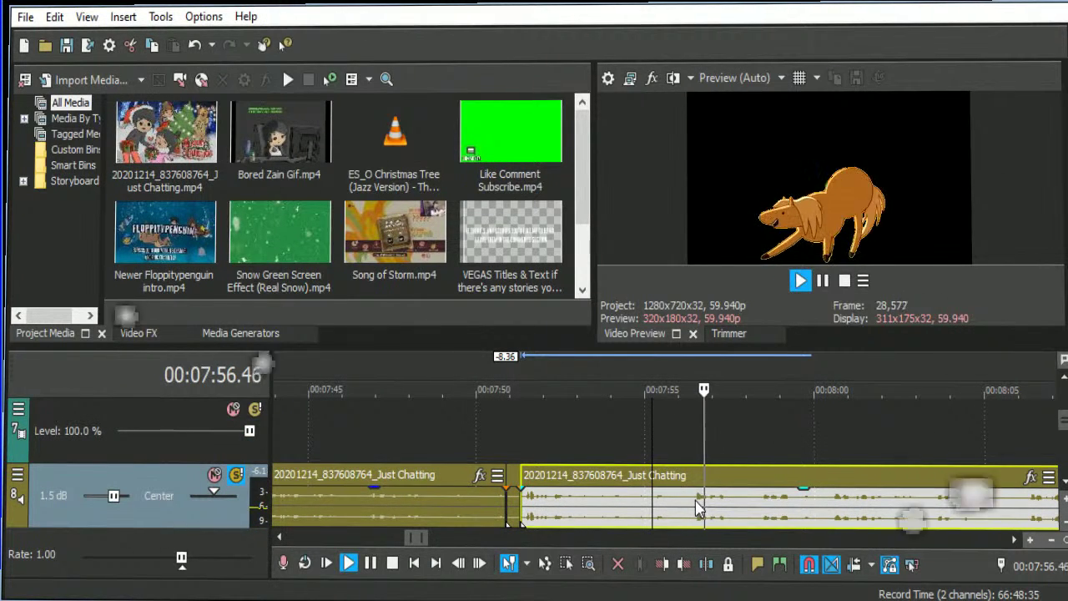
{"action": "left_click", "coordinate": [759, 501]}
{"action": "key", "text": "s"}
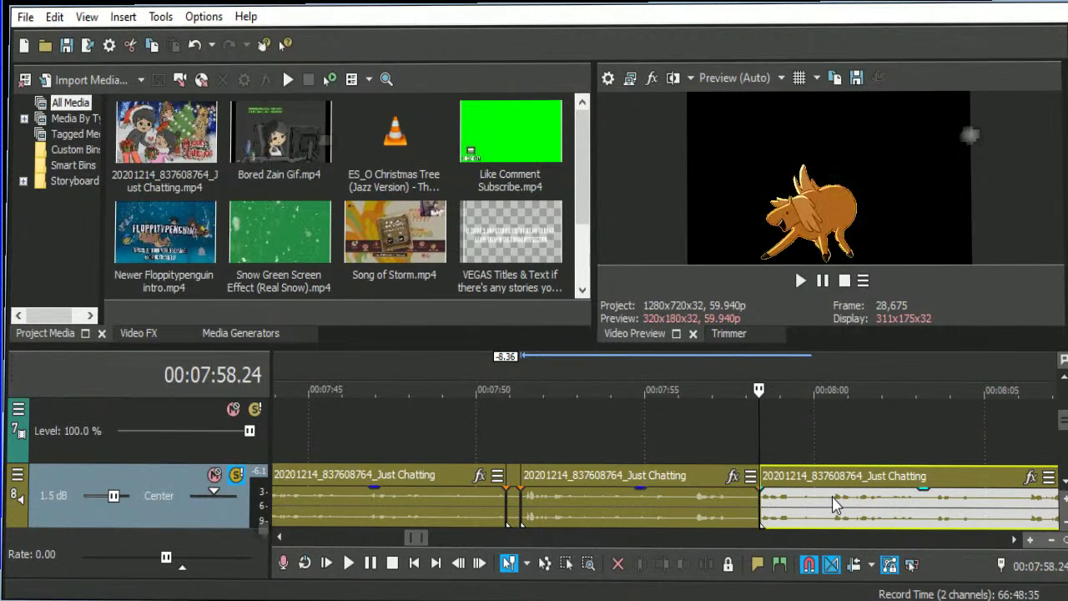
Split the clip again at about 00:08:00, delete the piece after 00:07:58.24, and move the next clip back to 00:07:58.24.
{"action": "key", "text": "ctrl+d"}
{"action": "key", "text": "space"}
{"action": "key", "text": "ctrl+d"}
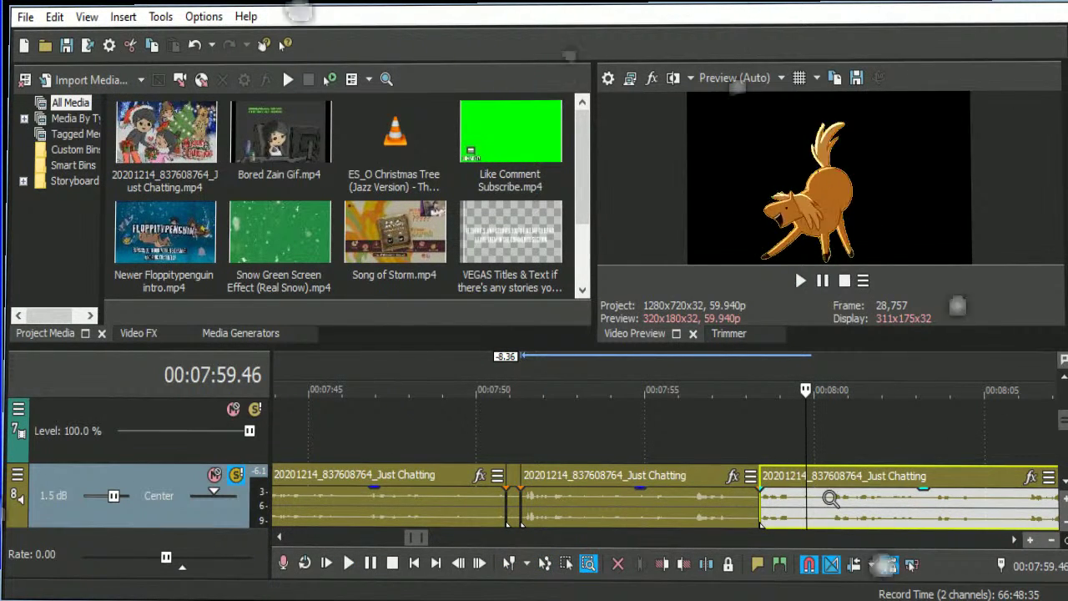
{"action": "left_click", "coordinate": [830, 504]}
{"action": "key", "text": "s"}
{"action": "left_click", "coordinate": [808, 506]}
{"action": "key", "text": "Delete"}
{"action": "left_click_drag", "start_coordinate": [847, 515], "coordinate": [779, 500]}
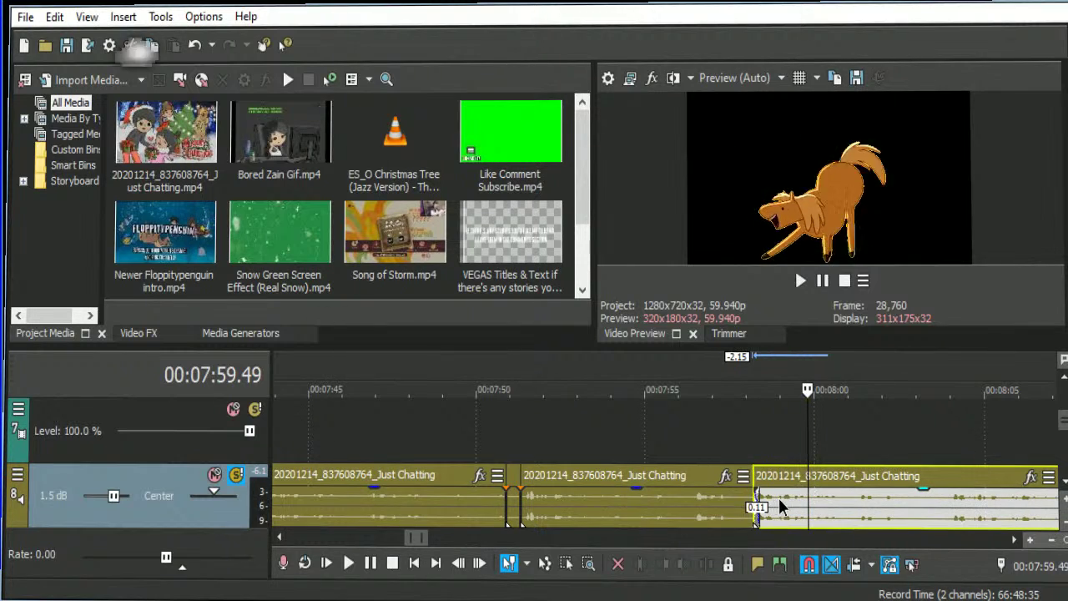
Play across the join at 00:07:58.24 and inspect the waveform up to about 00:08:01.
{"action": "left_click", "coordinate": [694, 443]}
{"action": "key", "text": "space"}
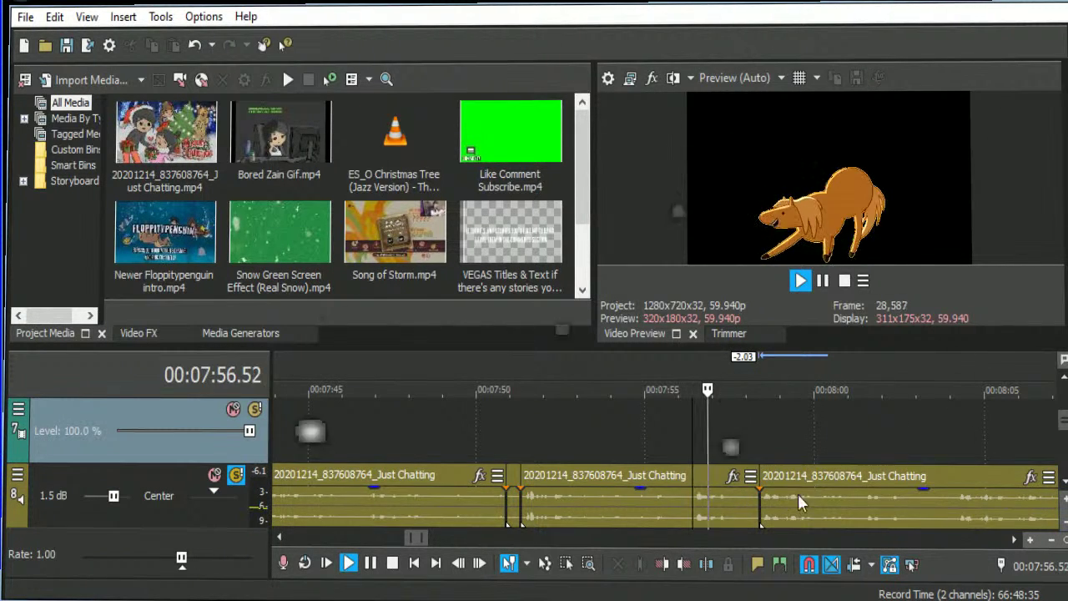
{"action": "scroll", "coordinate": [826, 505], "scroll_direction": "up", "scroll_amount": 5}
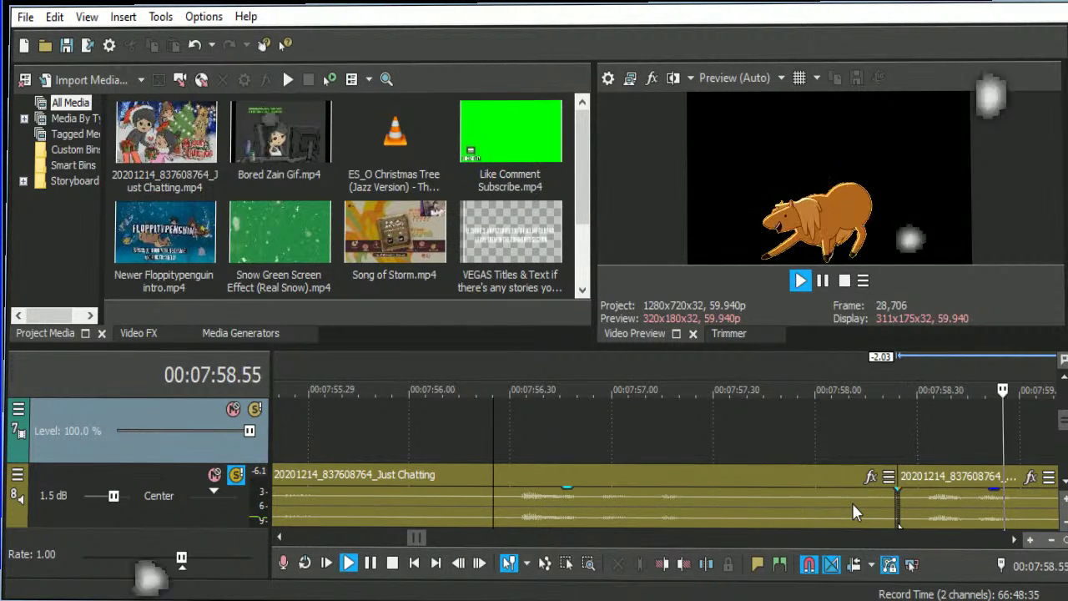
{"action": "scroll", "coordinate": [852, 505], "scroll_direction": "down", "scroll_amount": 3}
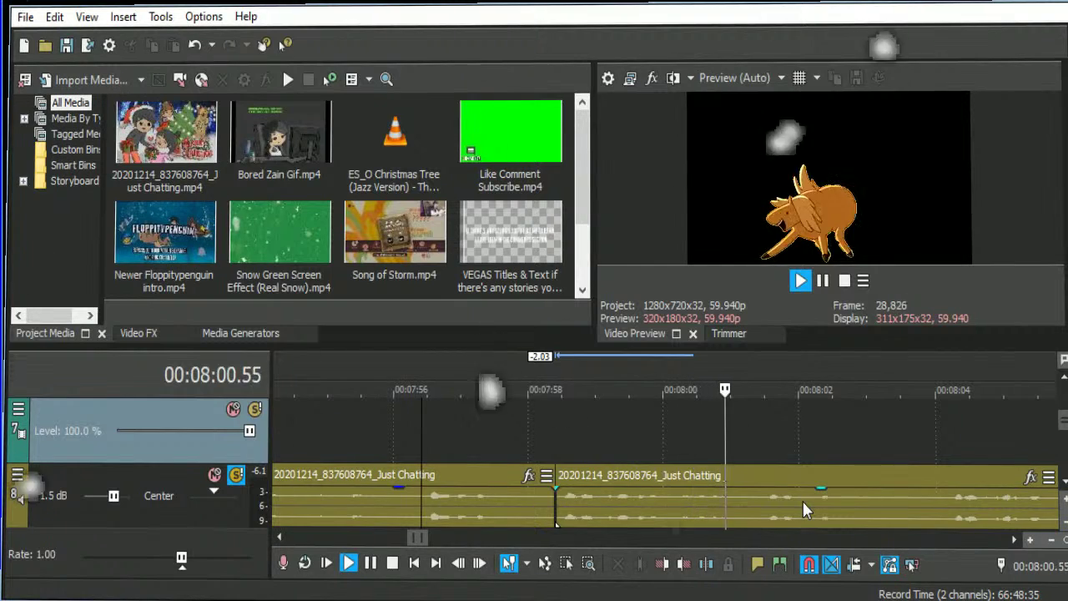
{"action": "scroll", "coordinate": [802, 500], "scroll_direction": "down", "scroll_amount": 4}
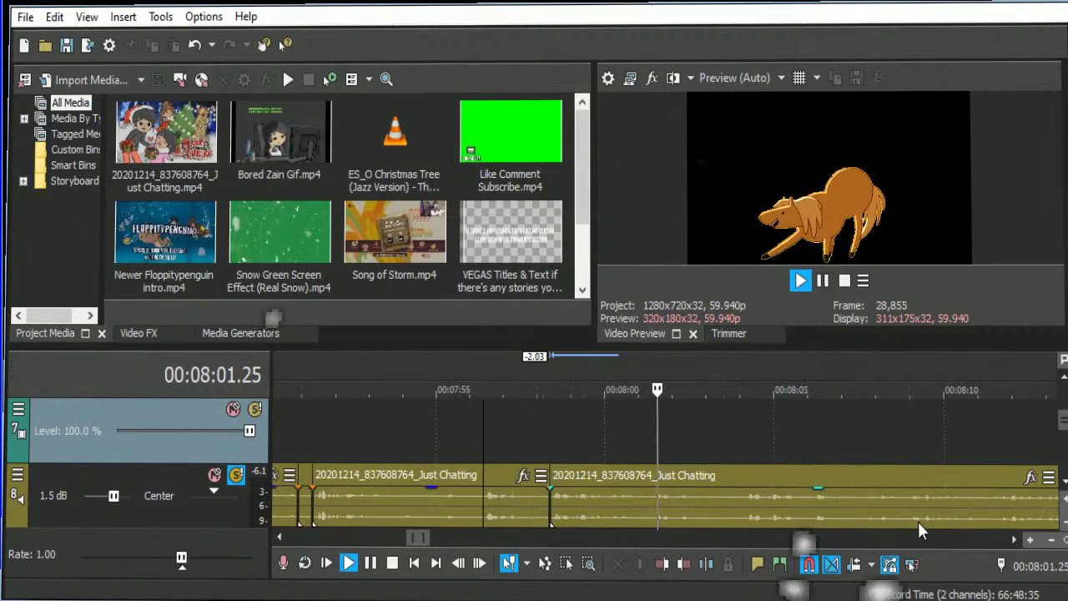
Split the clip at about 00:08:01.28 and at 00:08:04.11, and play the audio leading up to the first cut.
{"action": "left_click", "coordinate": [665, 500]}
{"action": "scroll", "coordinate": [751, 504], "scroll_direction": "up", "scroll_amount": 3}
{"action": "key", "text": "s"}
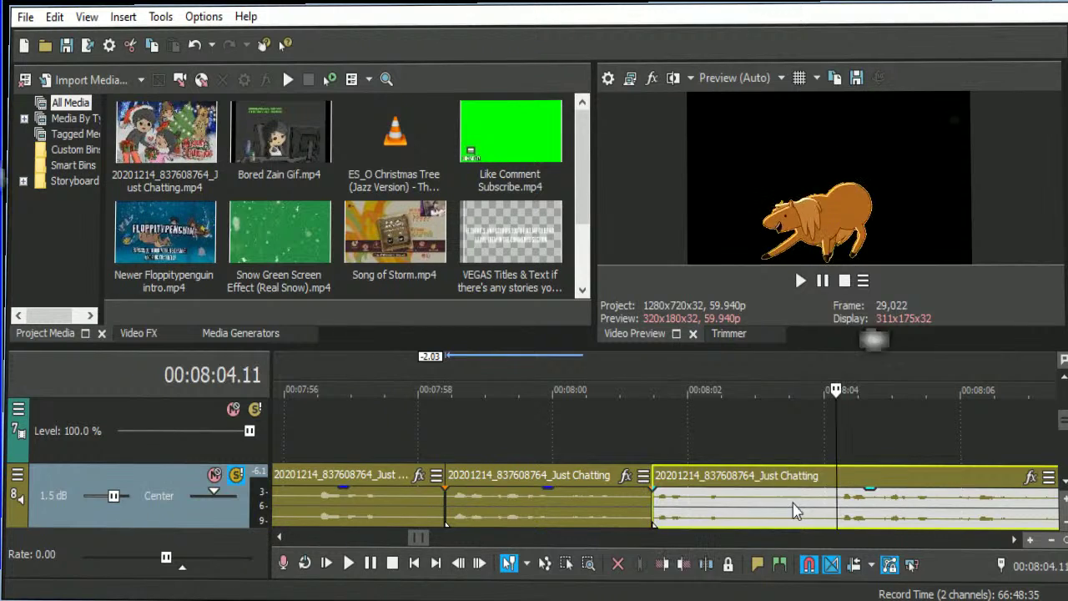
{"action": "key", "text": "s"}
{"action": "left_click", "coordinate": [608, 497]}
{"action": "key", "text": "space"}
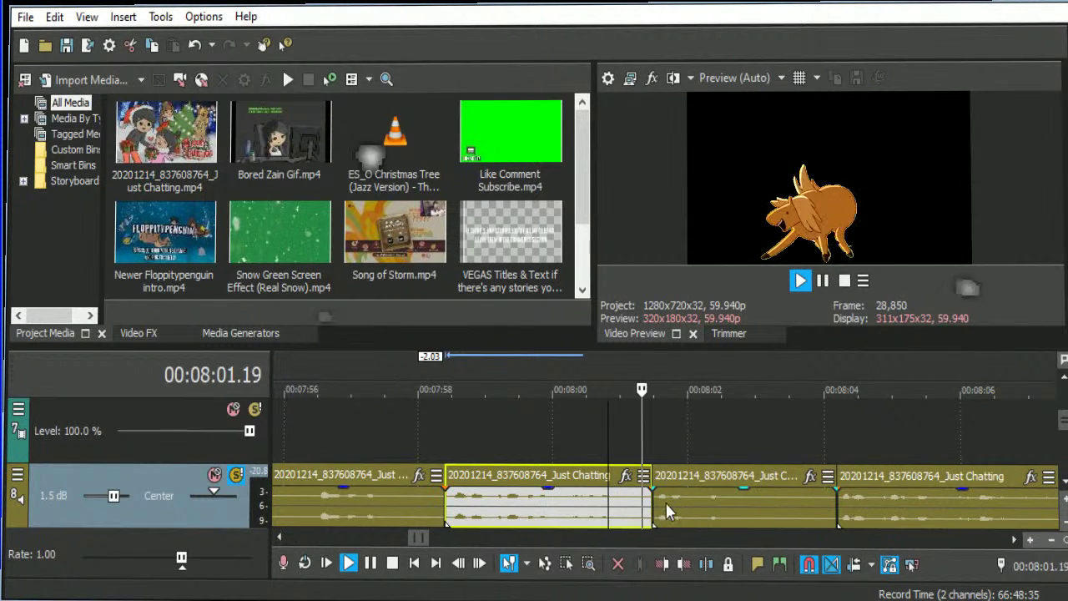
Delete the piece between the two cuts, move the next clip back to 00:08:02.29, and extend its start to about 00:08:01.28.
{"action": "left_click", "coordinate": [722, 505]}
{"action": "key", "text": "Delete"}
{"action": "left_click_drag", "start_coordinate": [844, 505], "coordinate": [729, 505]}
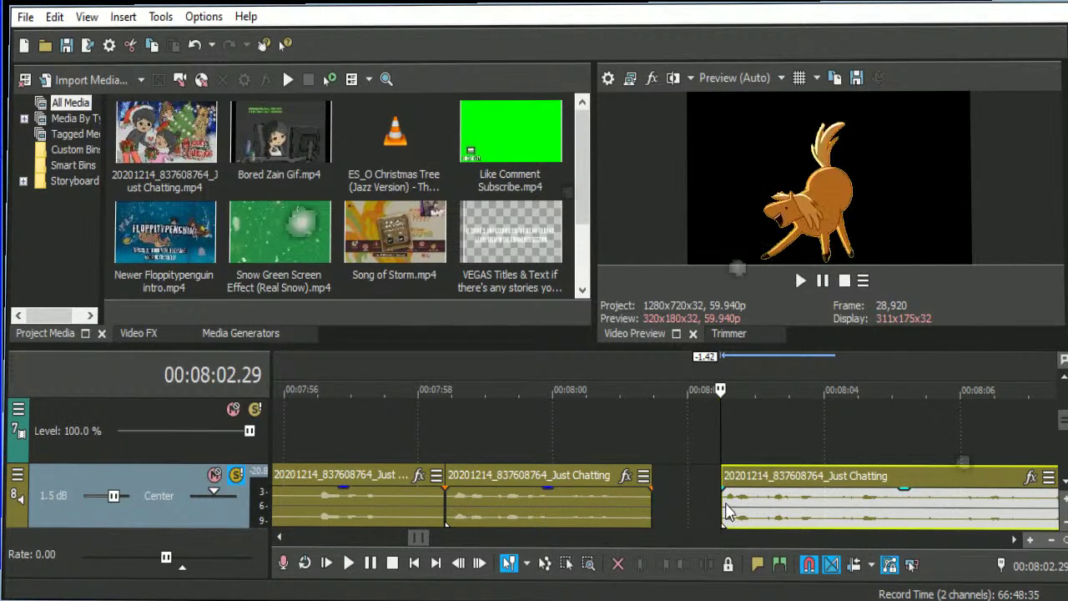
{"action": "left_click", "coordinate": [689, 501]}
{"action": "key", "text": "Delete"}
{"action": "left_click", "coordinate": [665, 499]}
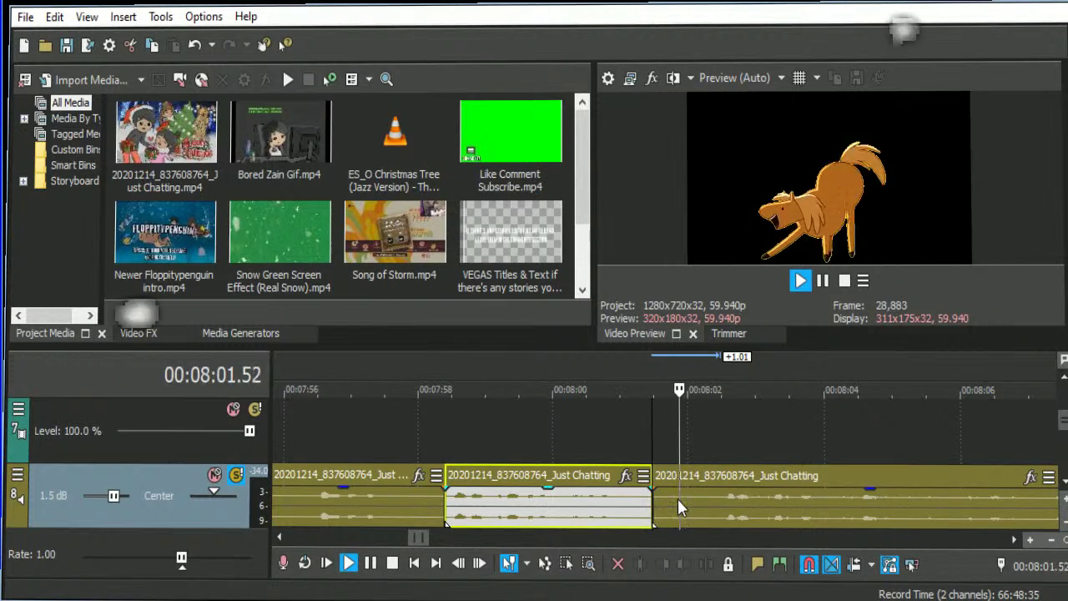
Split the extended clip at 00:08:02.22 and delete the short piece between about 00:08:01.28 and that cut.
{"action": "scroll", "coordinate": [753, 507], "scroll_direction": "up", "scroll_amount": 3}
{"action": "left_click", "coordinate": [751, 505]}
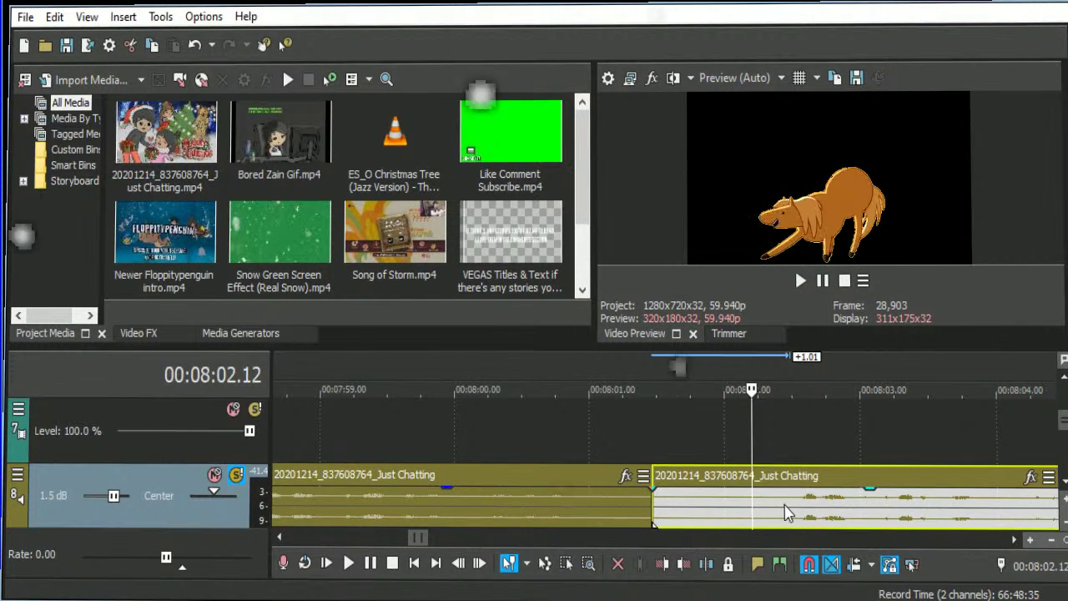
{"action": "left_click", "coordinate": [789, 508]}
{"action": "key", "text": "s"}
{"action": "scroll", "coordinate": [718, 510], "scroll_direction": "down", "scroll_amount": 2}
{"action": "left_click", "coordinate": [641, 515]}
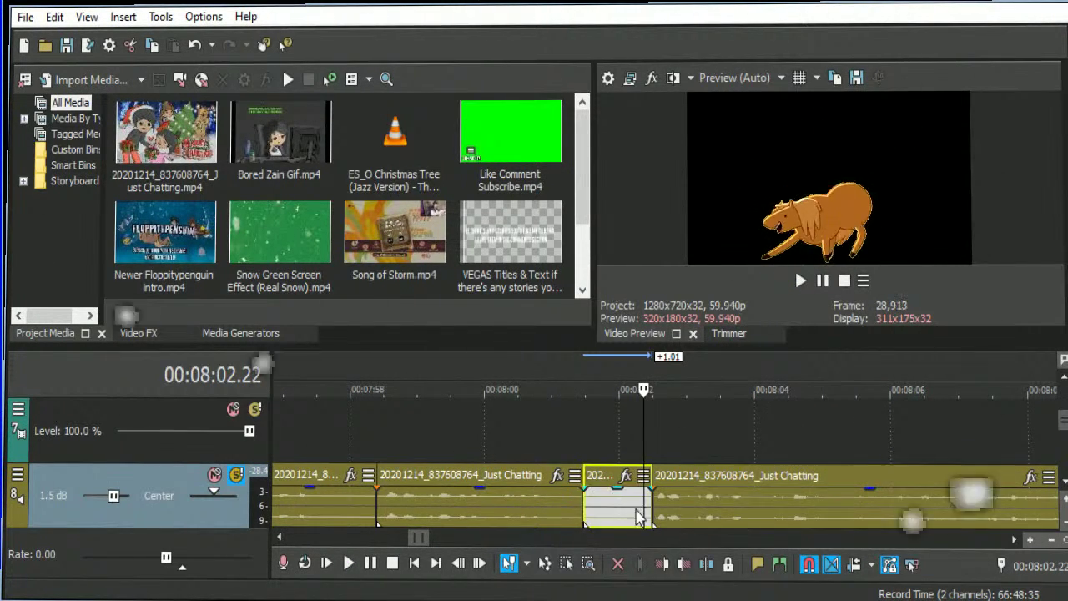
{"action": "key", "text": "Delete"}
Copy the short clip at 00:07:50.54 into the gap at about 00:08:01.28, butt the next clip against it, and play the join.
{"action": "scroll", "coordinate": [641, 516], "scroll_direction": "down", "scroll_amount": 3}
{"action": "left_click", "coordinate": [365, 501]}
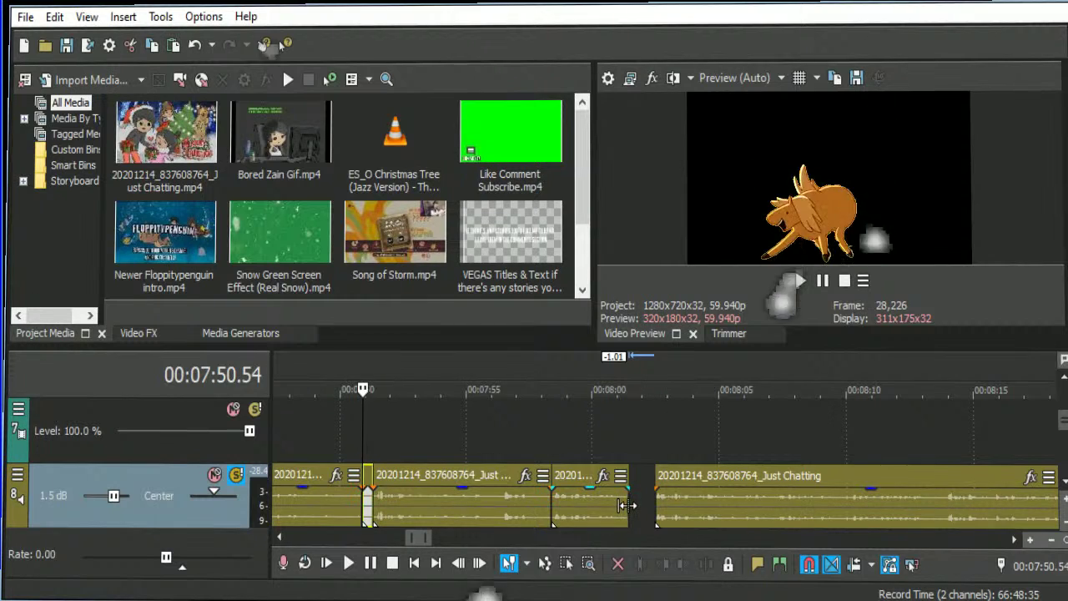
{"action": "left_click", "coordinate": [648, 501]}
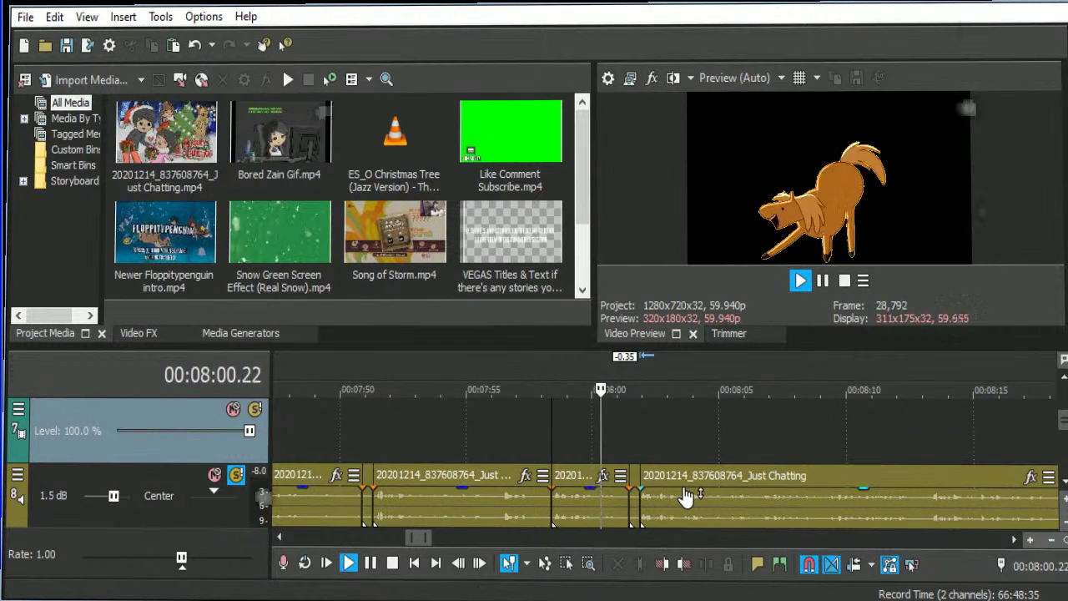
Play the audio around 00:08:01, split it at 00:08:01.12, and delete the piece before the pasted filler clip.
{"action": "left_click", "coordinate": [622, 497]}
{"action": "scroll", "coordinate": [623, 498], "scroll_direction": "up", "scroll_amount": 6}
{"action": "left_click", "coordinate": [624, 509]}
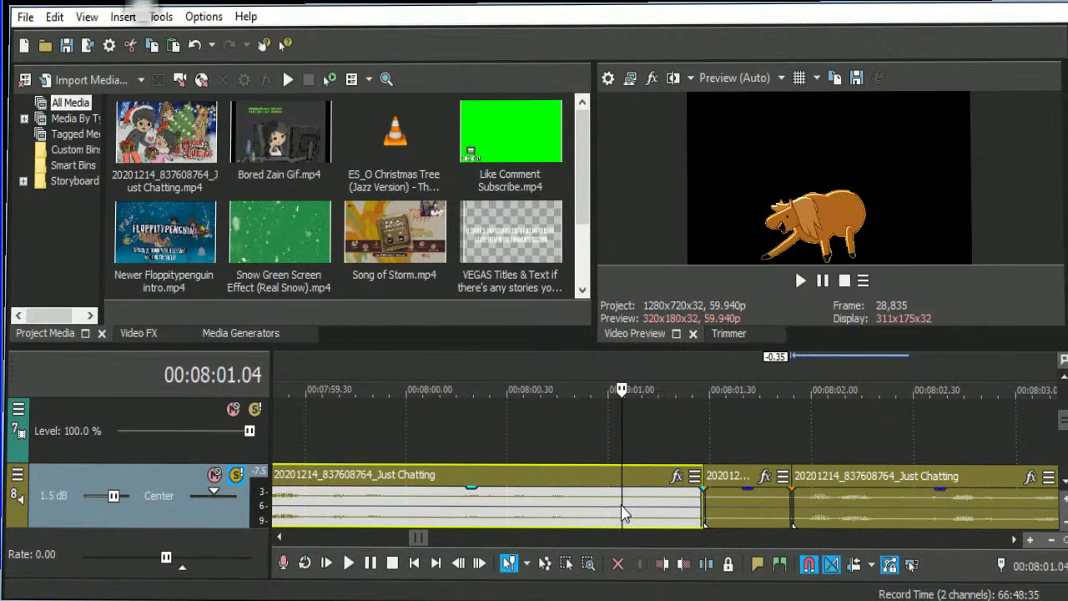
{"action": "left_click", "coordinate": [719, 512]}
{"action": "left_click", "coordinate": [614, 507]}
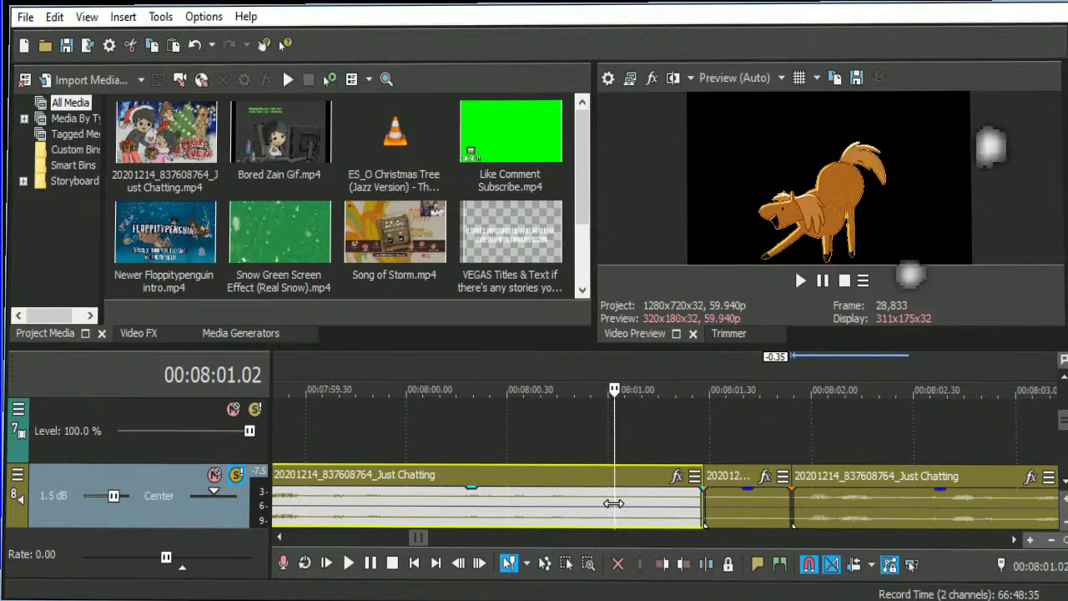
{"action": "left_click", "coordinate": [574, 507]}
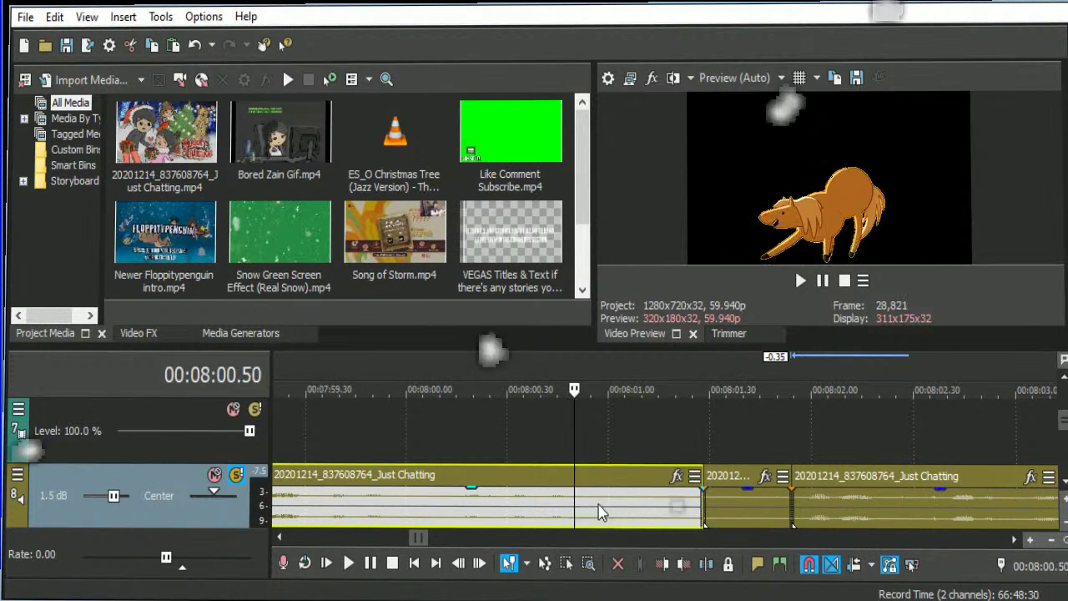
{"action": "key", "text": "space"}
{"action": "key", "text": "space"}
{"action": "left_click", "coordinate": [649, 506]}
{"action": "key", "text": "s"}
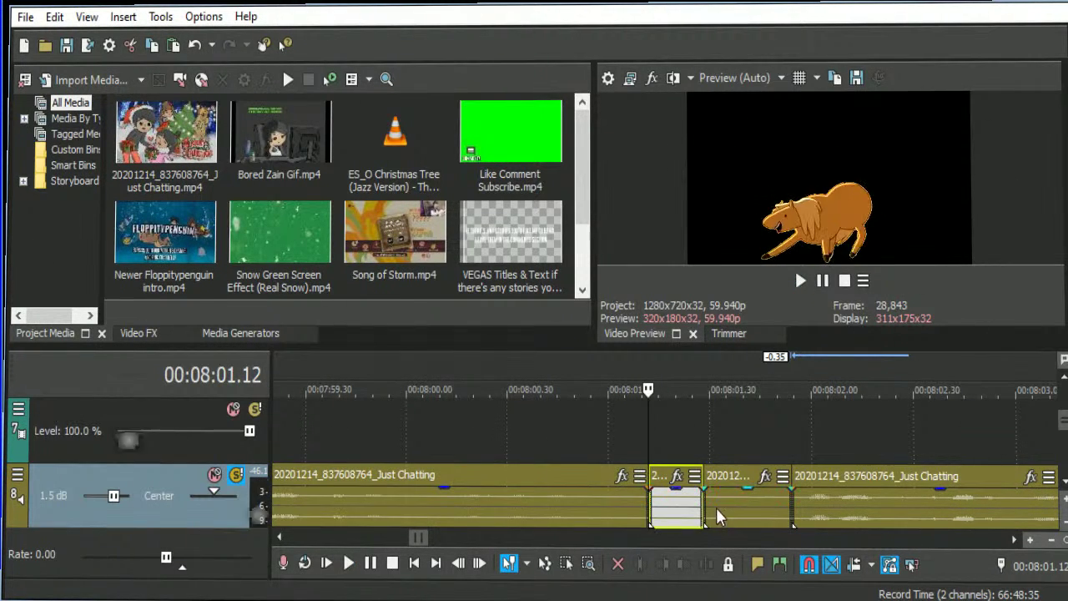
{"action": "key", "text": "Delete"}
Extend the pasted filler clip's start back to 00:08:01.12 and play across the join.
{"action": "left_click_drag", "start_coordinate": [705, 511], "coordinate": [649, 508]}
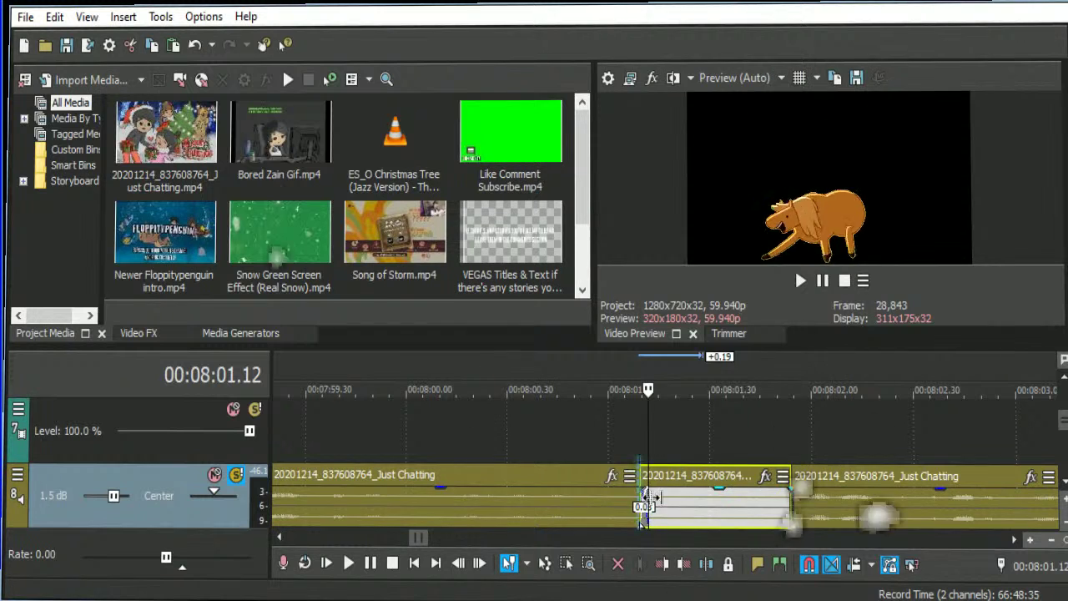
{"action": "left_click", "coordinate": [473, 431]}
{"action": "key", "text": "space"}
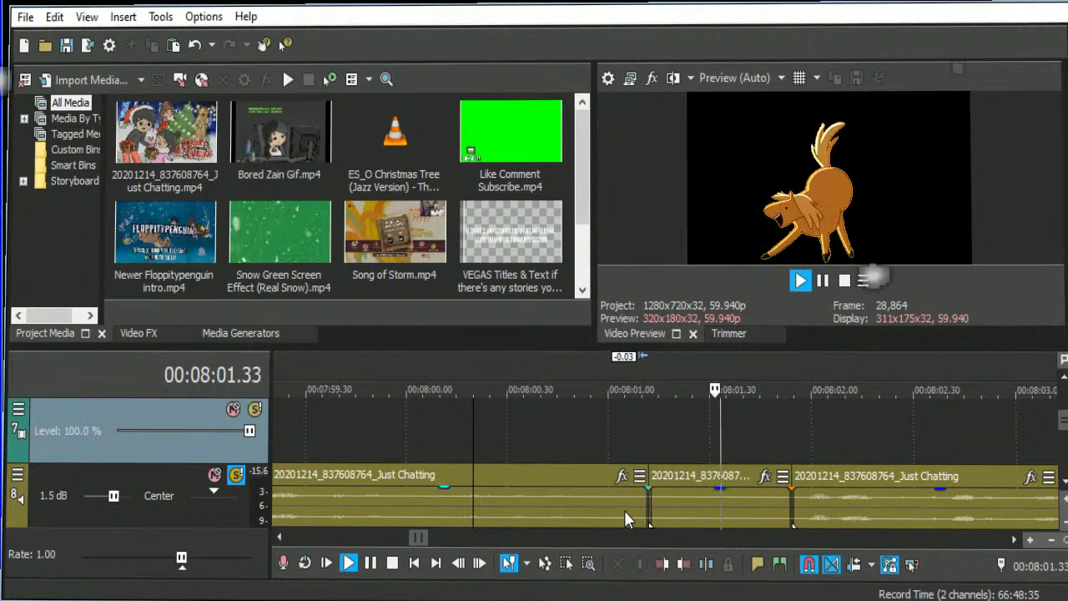
Try crossfading the filler clip's start into the previous clip, reset its start to 00:08:01.12, and replay from 00:08:00.31.
{"action": "key", "text": "space"}
{"action": "left_click_drag", "start_coordinate": [651, 515], "coordinate": [679, 512]}
{"action": "left_click", "coordinate": [511, 430]}
{"action": "key", "text": "space"}
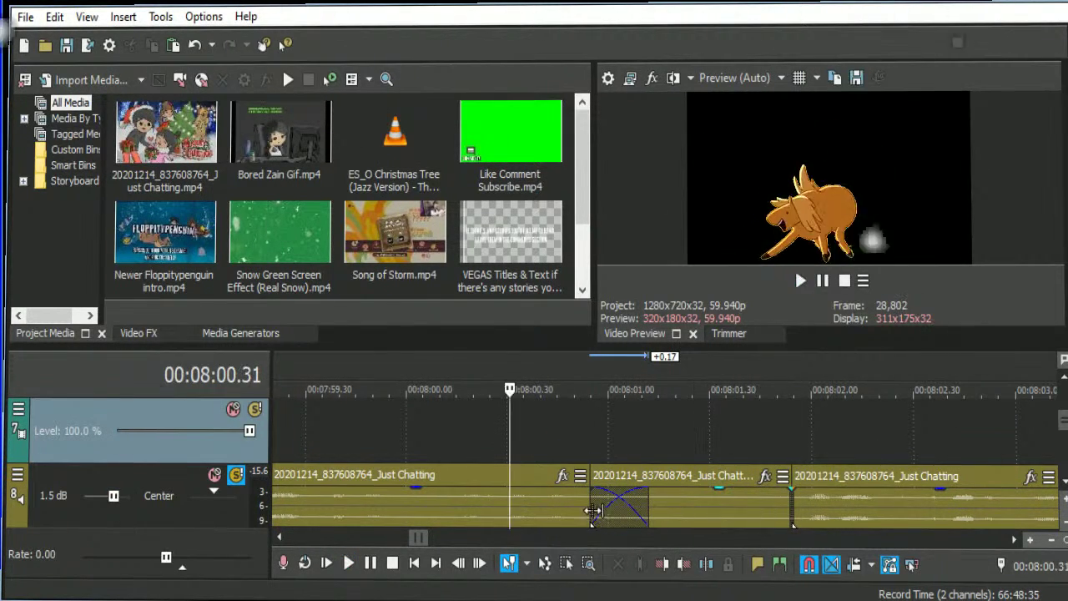
{"action": "left_click_drag", "start_coordinate": [764, 513], "coordinate": [791, 513]}
{"action": "key", "text": "space"}
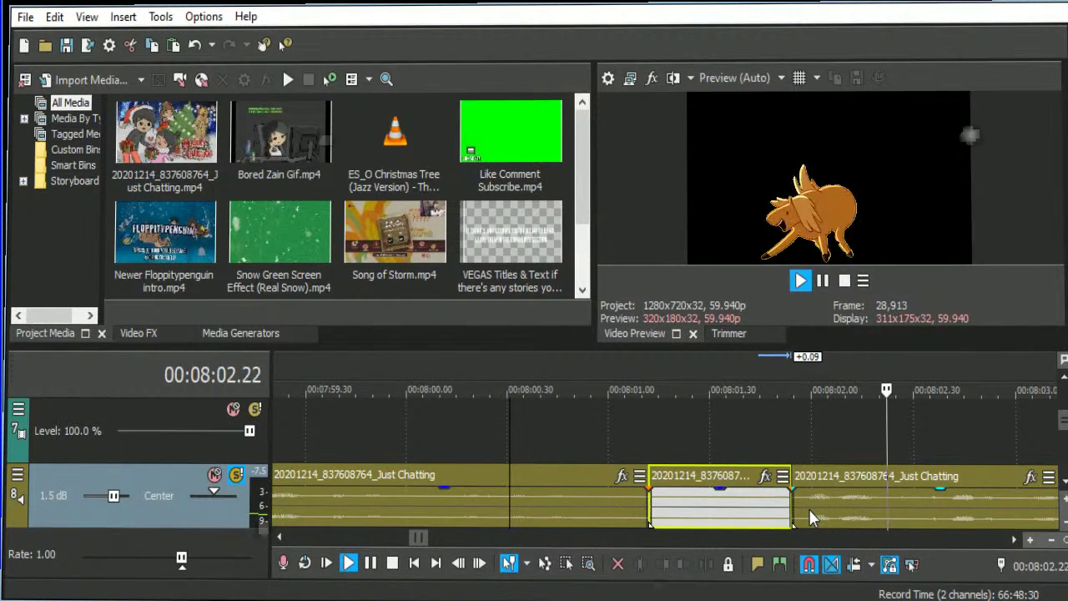
{"action": "key", "text": "space"}
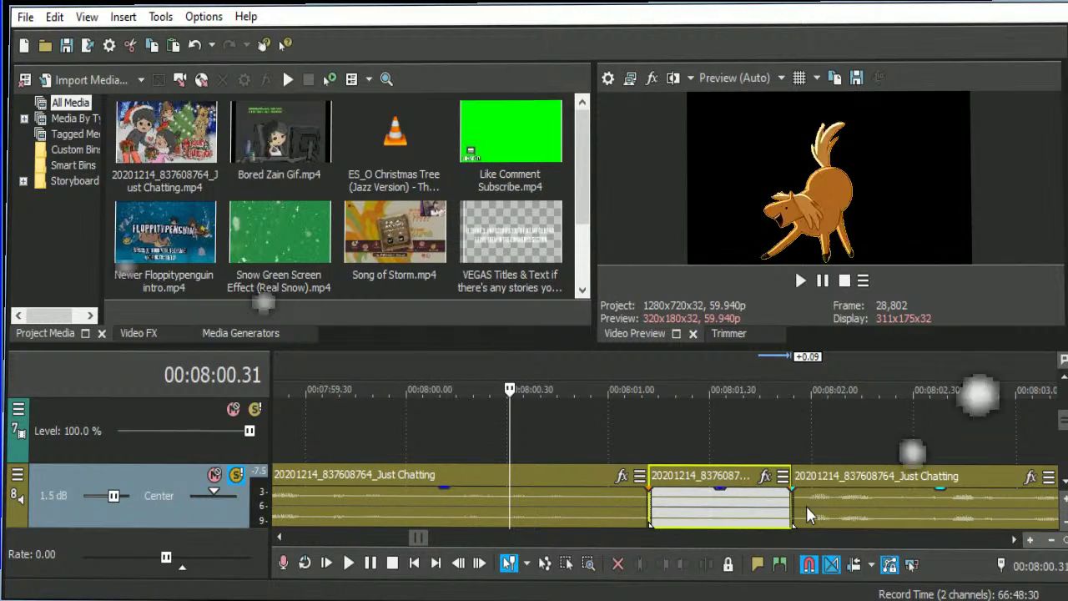
Play the audio from 00:08:01.54 past 00:08:20 and examine the waveform for the next unwanted section.
{"action": "scroll", "coordinate": [805, 504], "scroll_direction": "down", "scroll_amount": 4}
{"action": "left_click", "coordinate": [715, 443]}
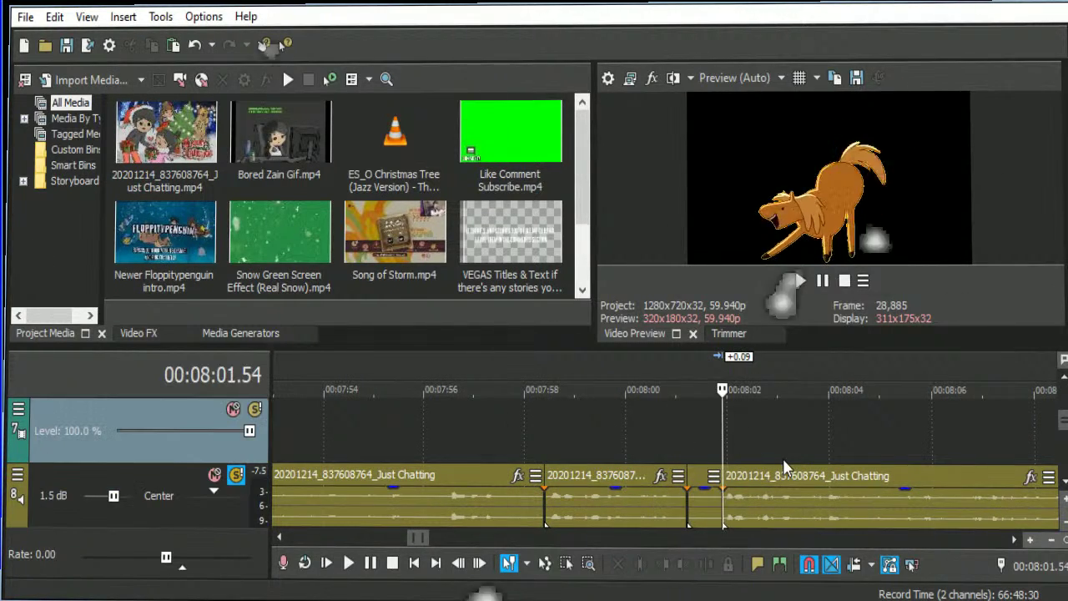
{"action": "scroll", "coordinate": [783, 464], "scroll_direction": "right", "scroll_amount": 2}
{"action": "key", "text": "space"}
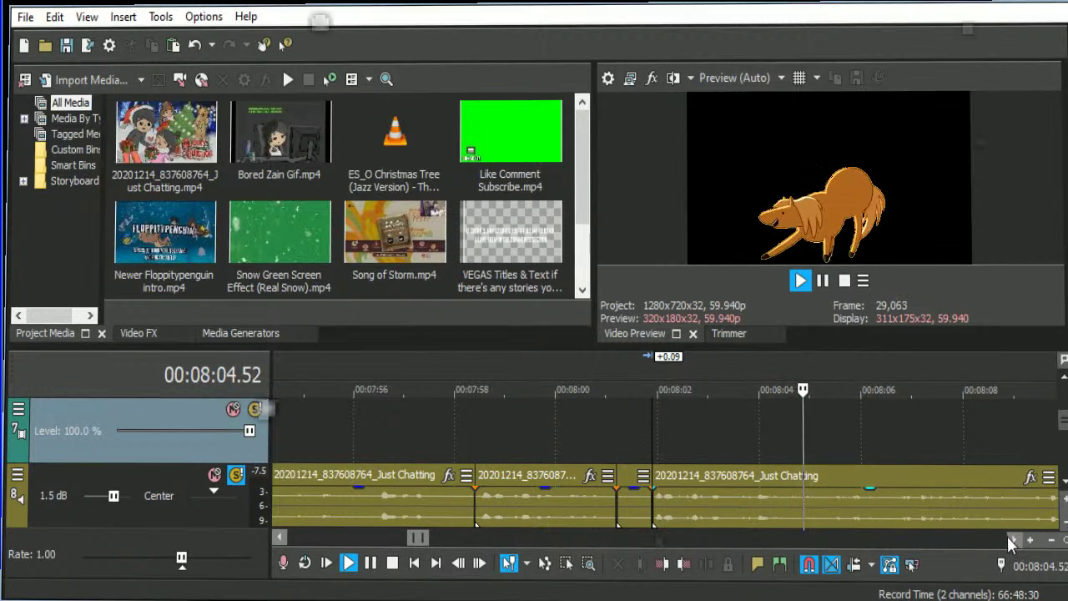
{"action": "scroll", "coordinate": [1007, 536], "scroll_direction": "right", "scroll_amount": 5}
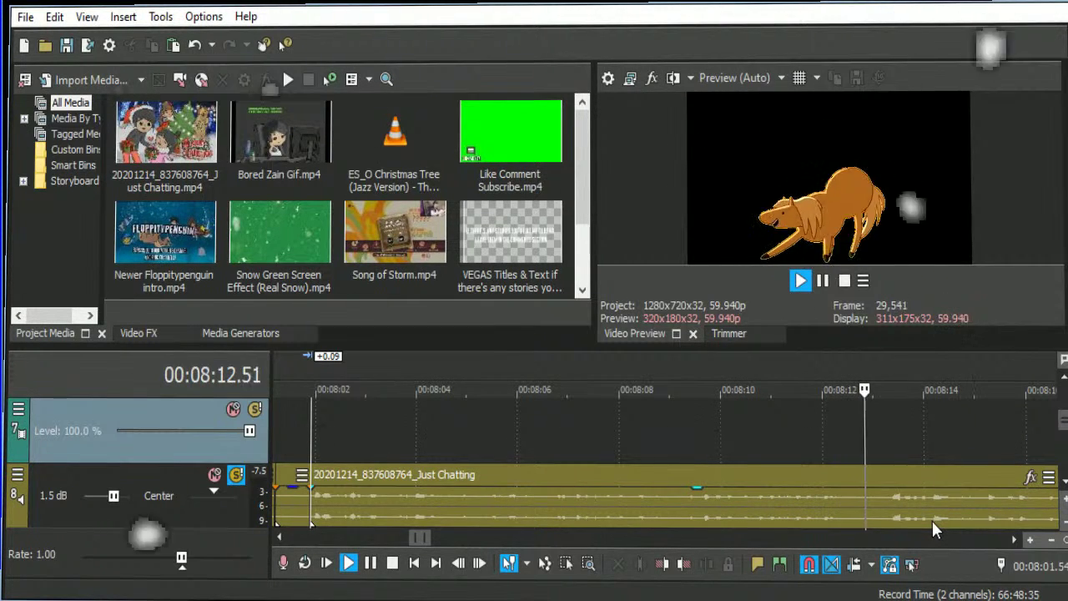
{"action": "scroll", "coordinate": [932, 497], "scroll_direction": "down", "scroll_amount": 2}
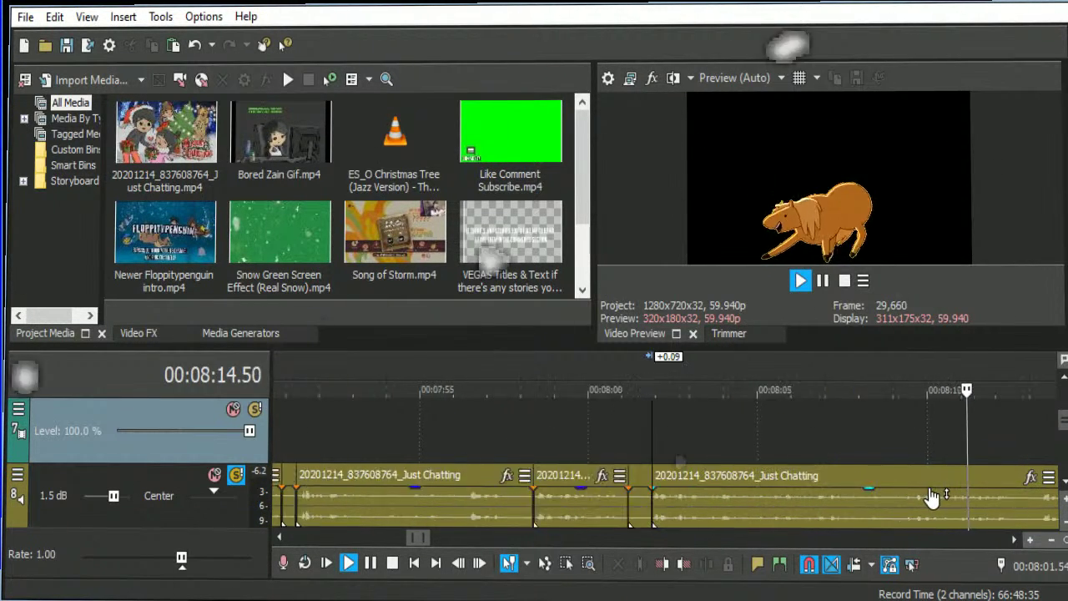
{"action": "scroll", "coordinate": [932, 496], "scroll_direction": "down", "scroll_amount": 2}
{"action": "scroll", "coordinate": [1009, 534], "scroll_direction": "right", "scroll_amount": 3}
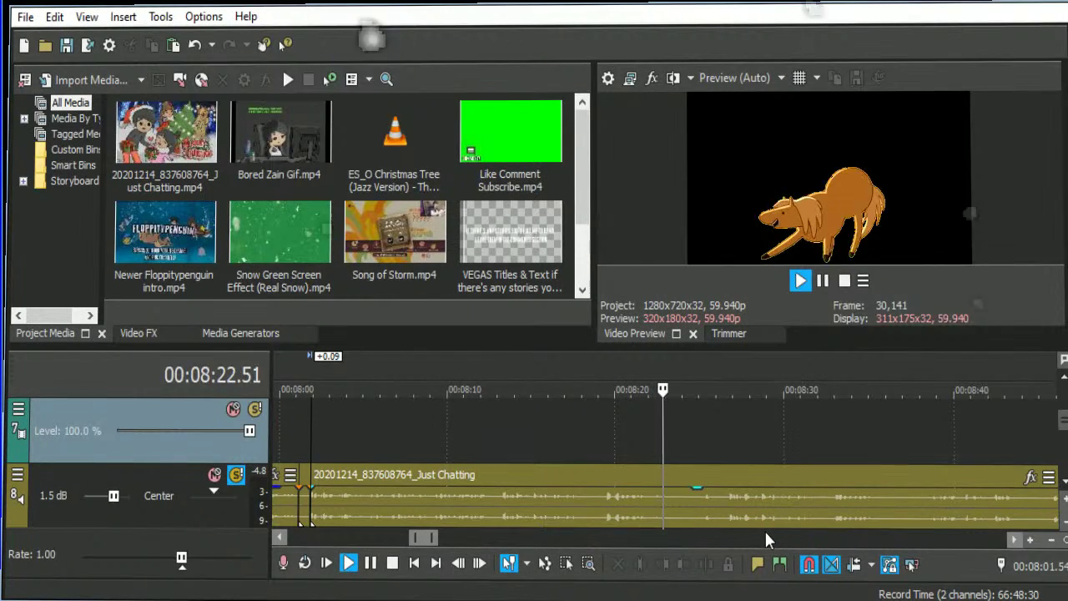
Split the clip at 00:08:26.37 and 00:08:19.10 and delete the segment between the two cuts.
{"action": "left_click", "coordinate": [722, 512]}
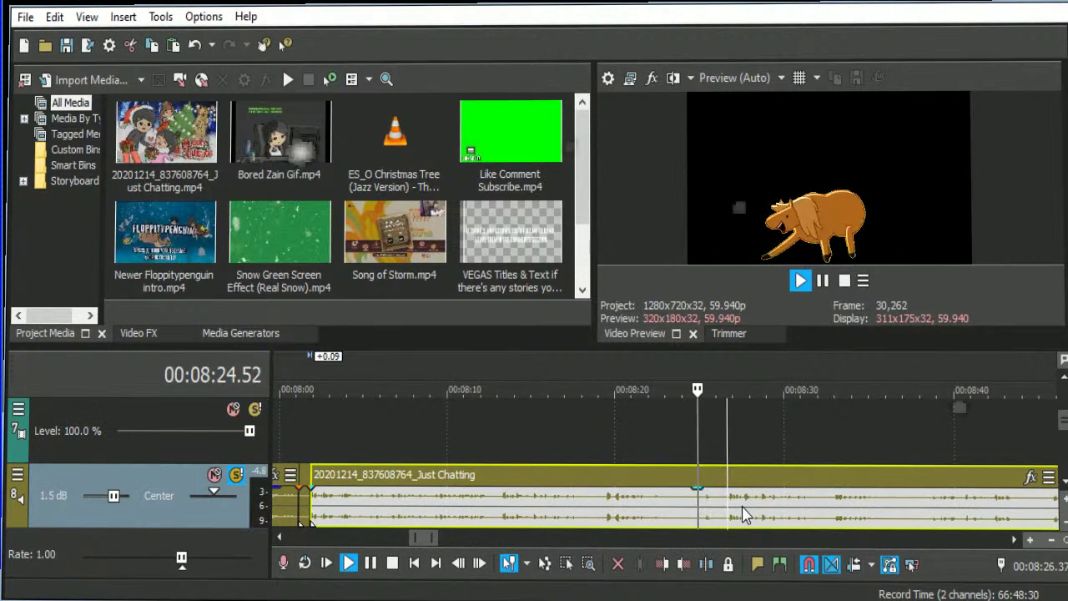
{"action": "key", "text": "s"}
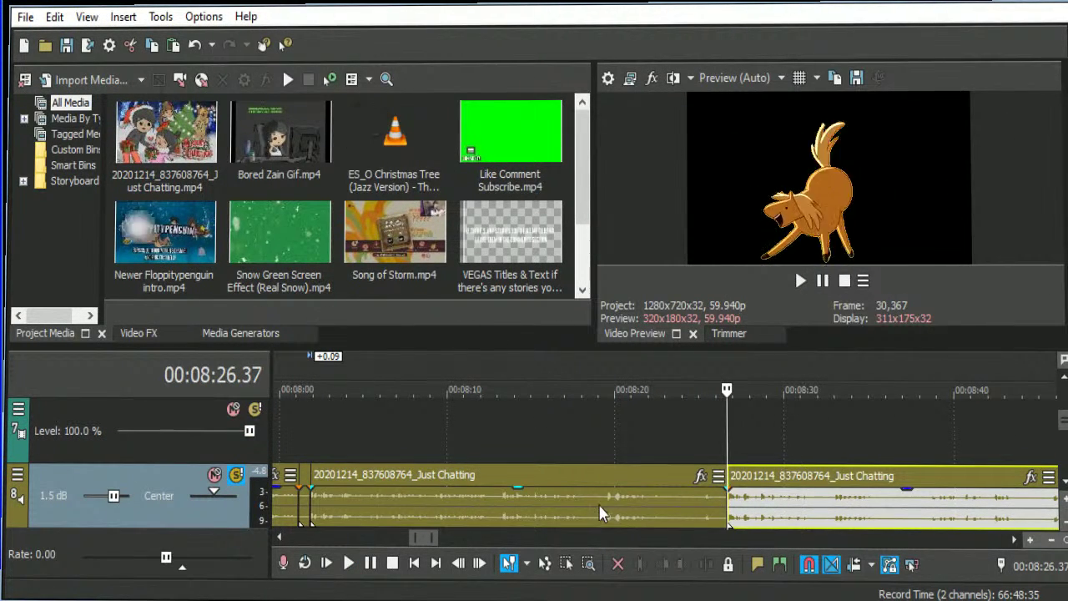
{"action": "left_click", "coordinate": [600, 503]}
{"action": "key", "text": "s"}
{"action": "key", "text": "Delete"}
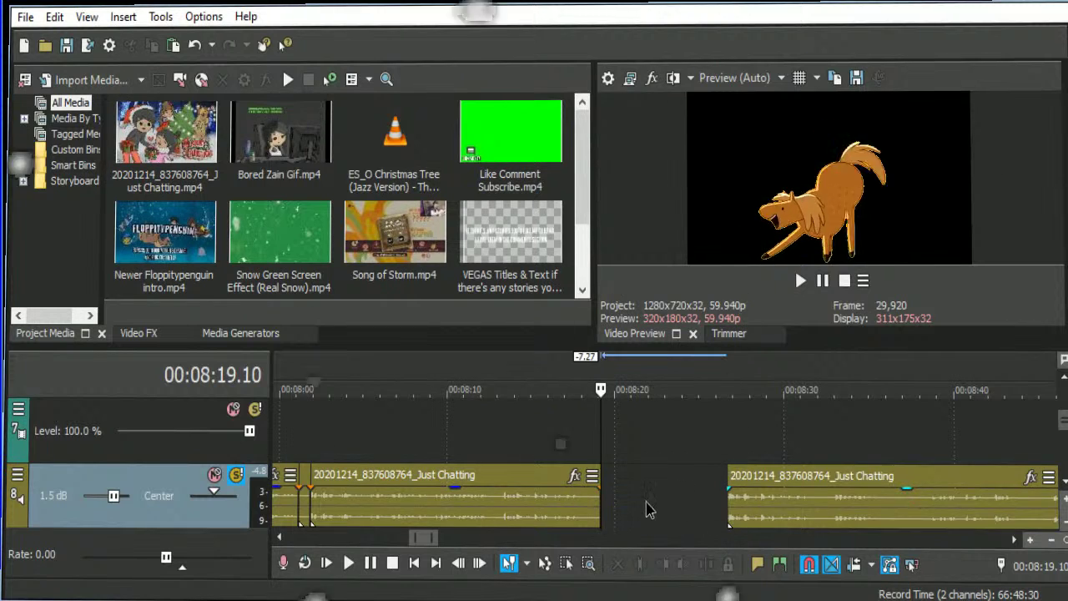
Move the next clip back to 00:08:19.10 and play across the join from 00:08:17.10.
{"action": "left_click", "coordinate": [567, 439]}
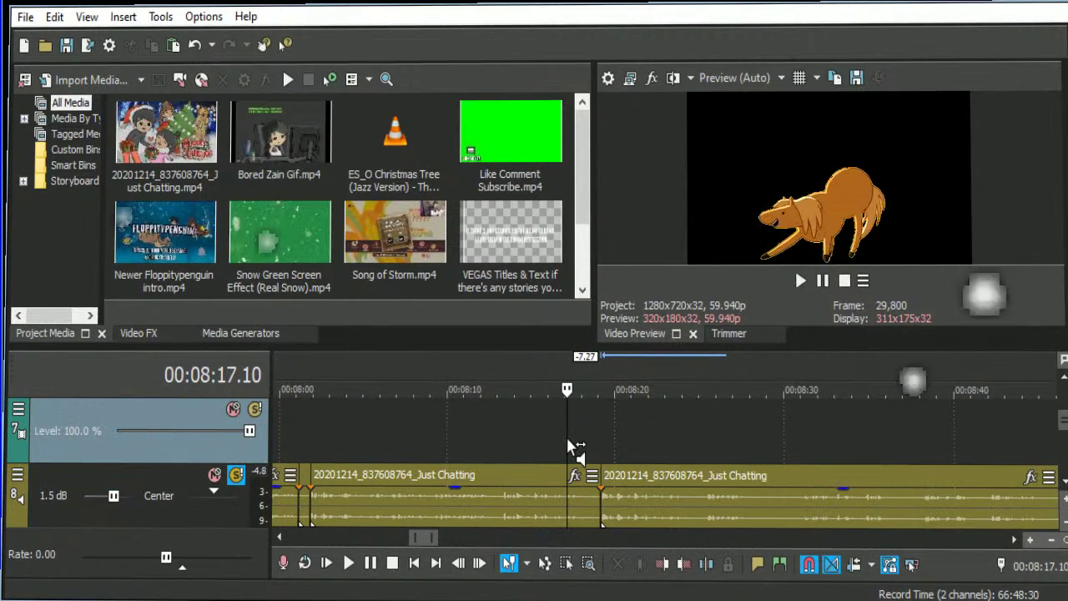
{"action": "scroll", "coordinate": [686, 451], "scroll_direction": "up", "scroll_amount": 5}
{"action": "key", "text": "space"}
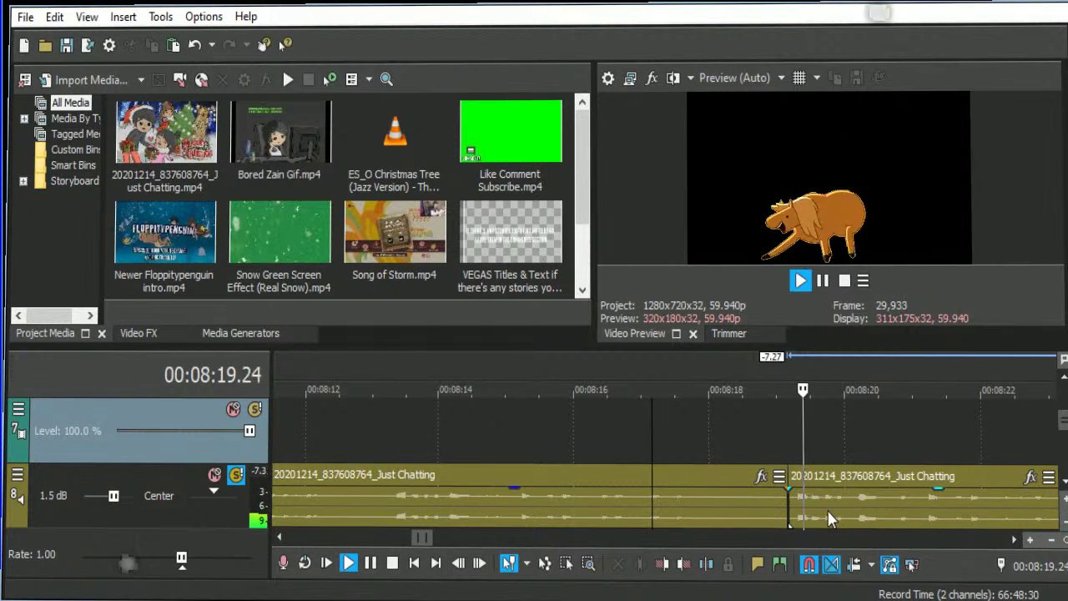
Replay the audio just before the 00:08:19.10 join and split that clip at 00:08:13.21.
{"action": "scroll", "coordinate": [801, 505], "scroll_direction": "down", "scroll_amount": 2}
{"action": "scroll", "coordinate": [502, 501], "scroll_direction": "down", "scroll_amount": 3}
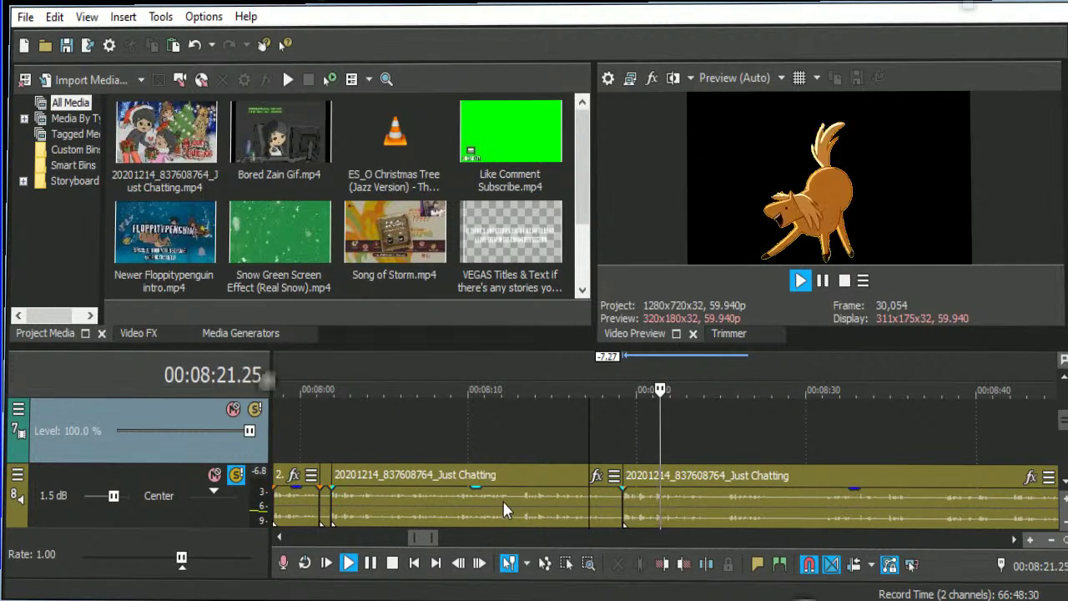
{"action": "left_click", "coordinate": [564, 493]}
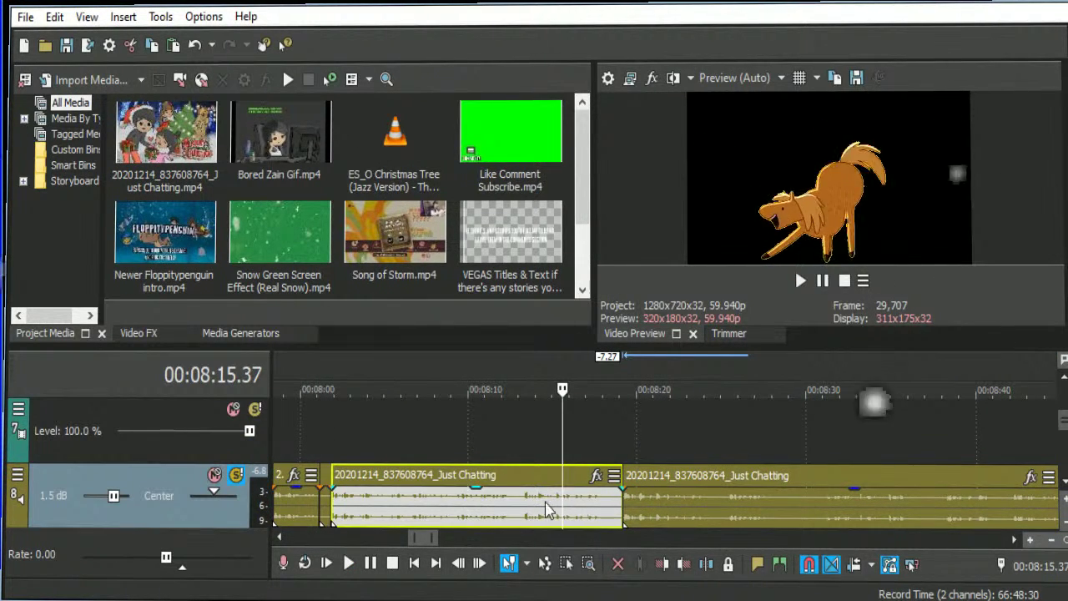
{"action": "key", "text": "space"}
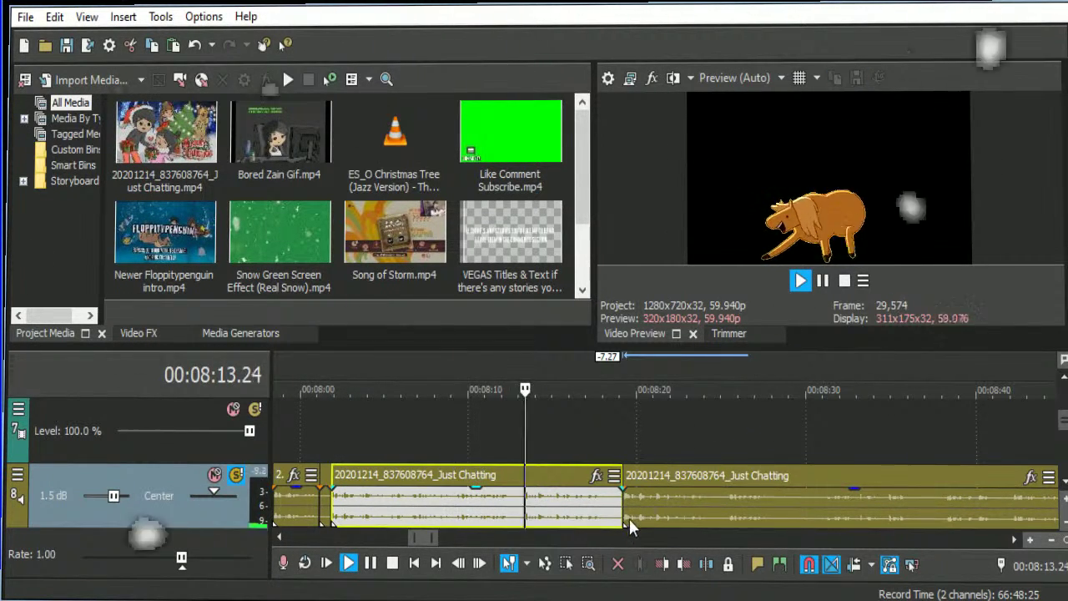
{"action": "scroll", "coordinate": [630, 518], "scroll_direction": "up", "scroll_amount": 3}
{"action": "key", "text": "Return"}
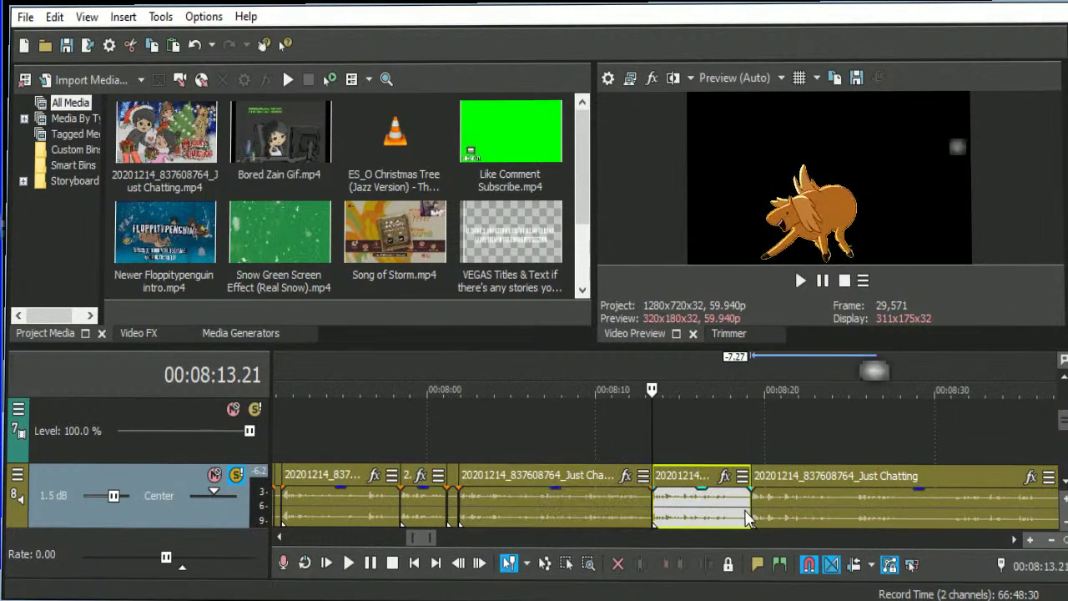
Split the last clip at 00:08:25.04 and delete the segment between 00:08:19.10 and that cut.
{"action": "left_click_drag", "start_coordinate": [746, 506], "coordinate": [755, 506]}
{"action": "key", "text": "space"}
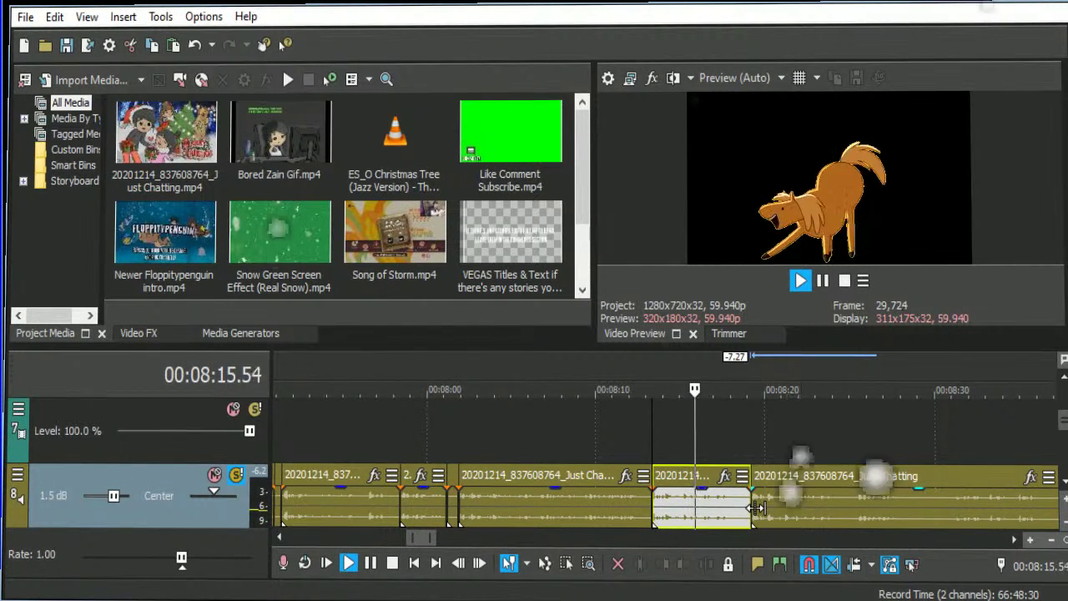
{"action": "left_click", "coordinate": [814, 523]}
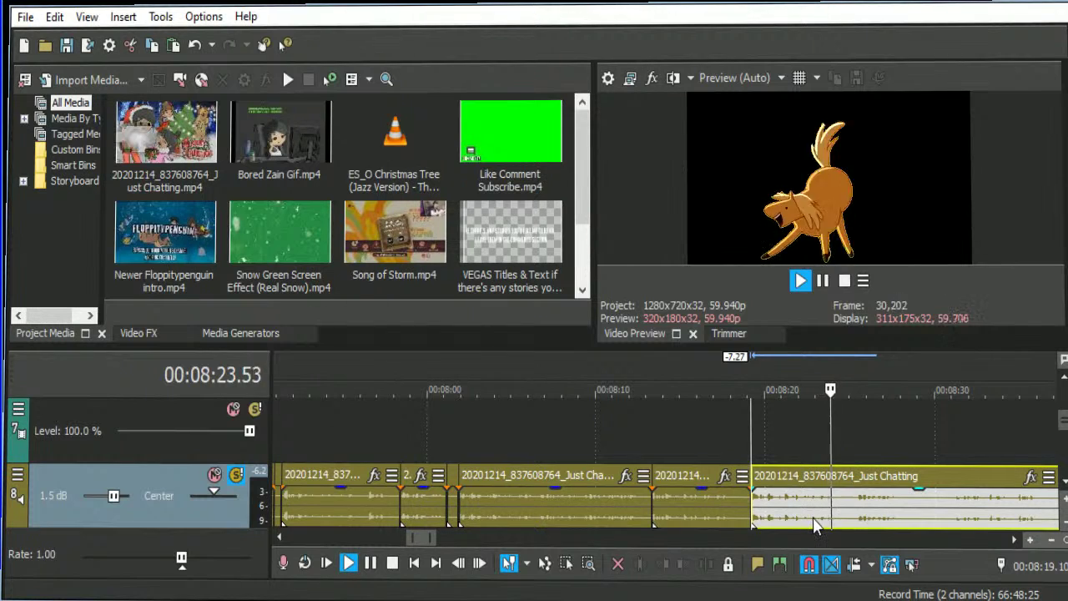
{"action": "key", "text": "s"}
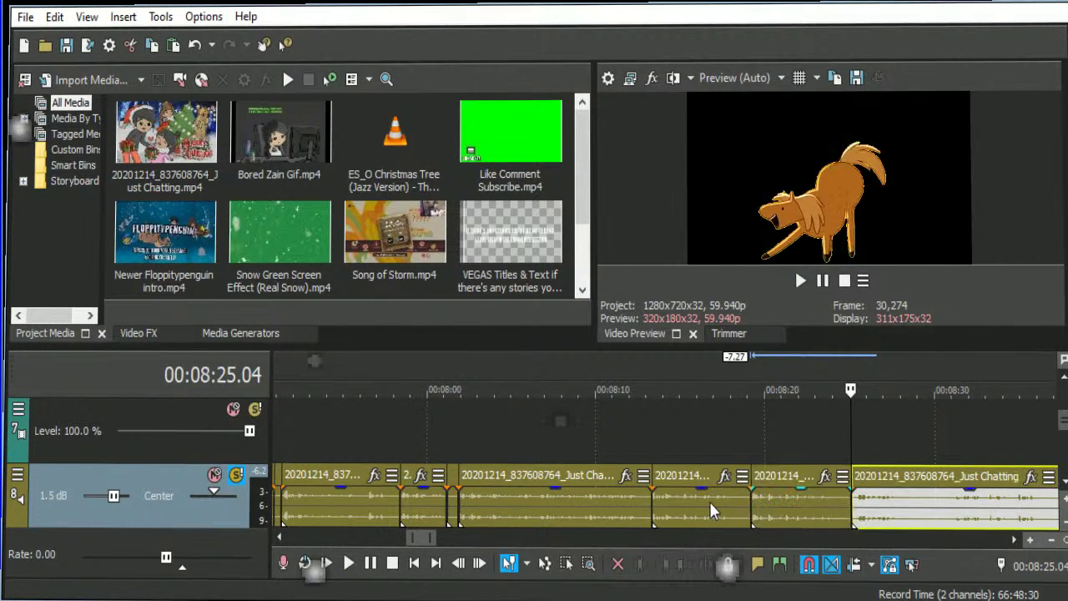
{"action": "key", "text": "space"}
{"action": "left_click", "coordinate": [803, 512]}
{"action": "key", "text": "Delete"}
Move the next clip back to close the gap after the clip ending at 00:08:19.10.
{"action": "left_click", "coordinate": [680, 500]}
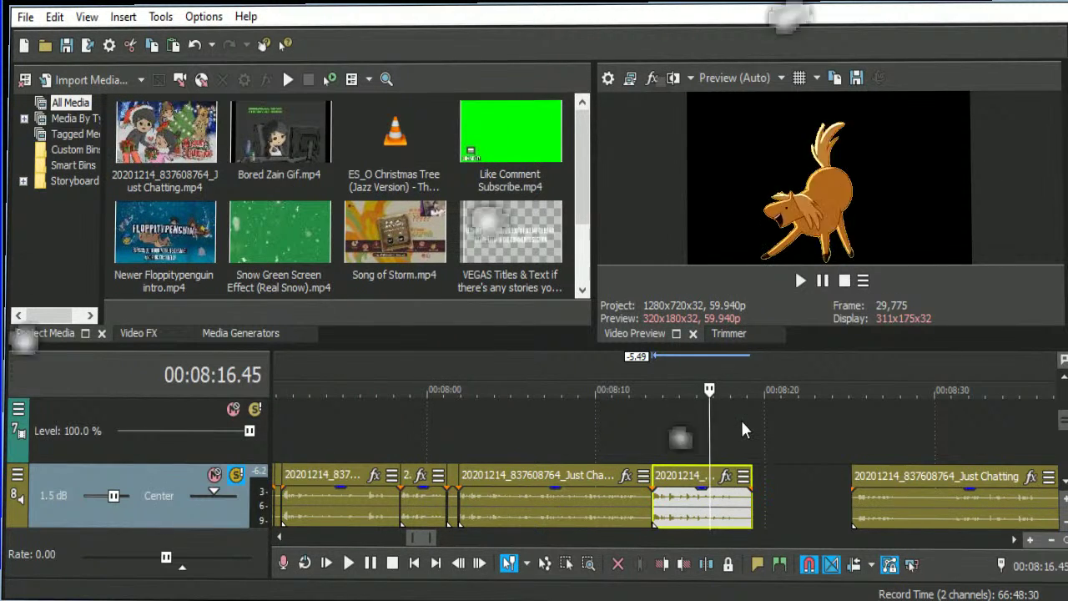
{"action": "scroll", "coordinate": [852, 487], "scroll_direction": "down", "scroll_amount": 2}
{"action": "left_click_drag", "start_coordinate": [852, 487], "coordinate": [663, 498]}
Play the audio from 00:08:12.15 and again from 00:08:09.29, listening across the 00:08:13.21 and 00:08:19.10 joins.
{"action": "left_click", "coordinate": [604, 440]}
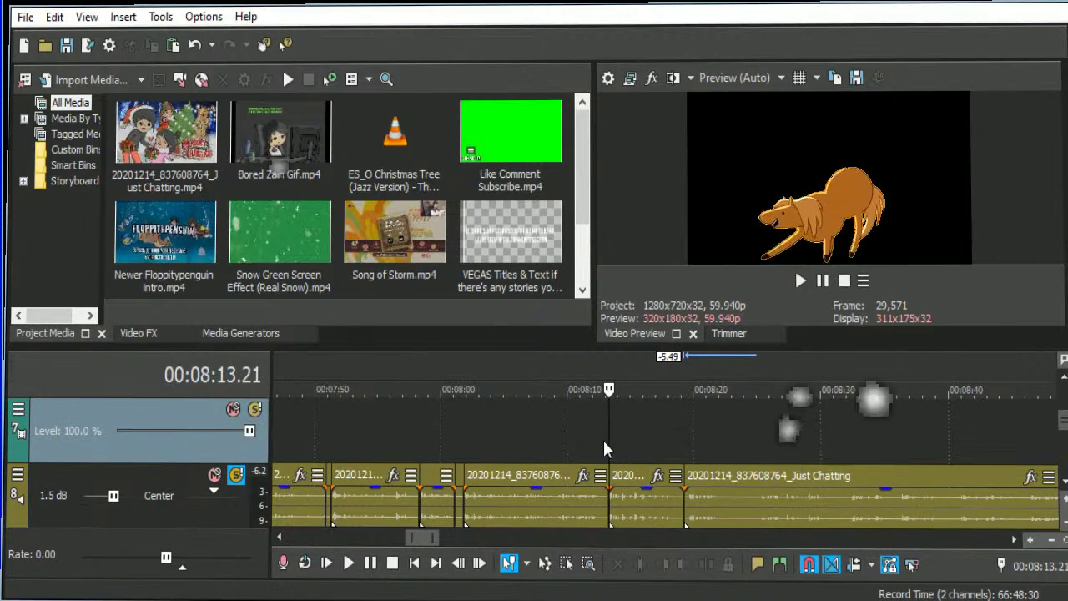
{"action": "scroll", "coordinate": [608, 450], "scroll_direction": "up", "scroll_amount": 4}
{"action": "left_click", "coordinate": [609, 445]}
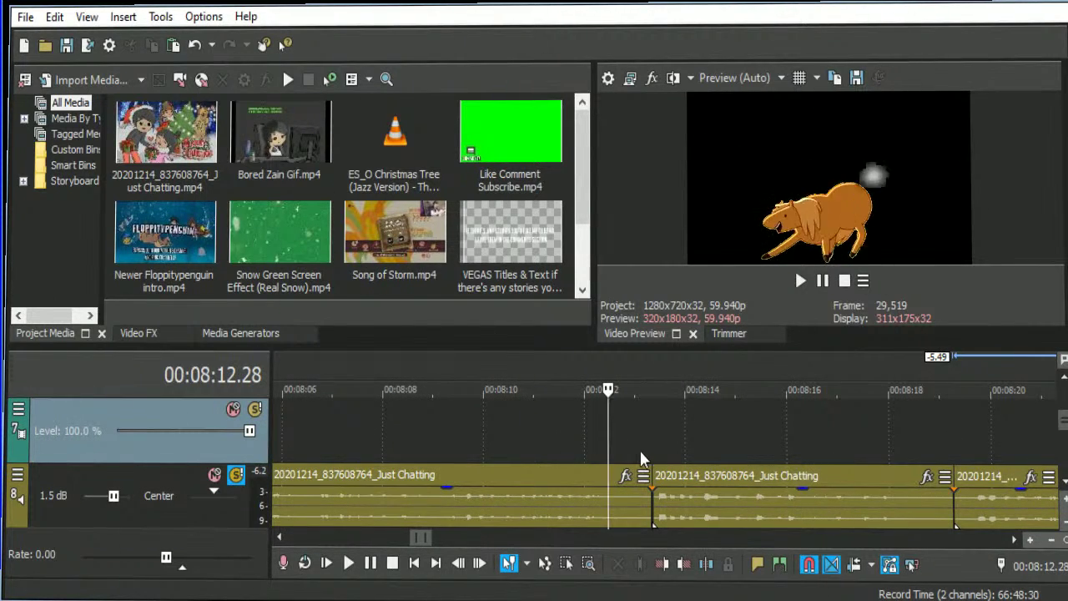
{"action": "scroll", "coordinate": [690, 466], "scroll_direction": "up", "scroll_amount": 2}
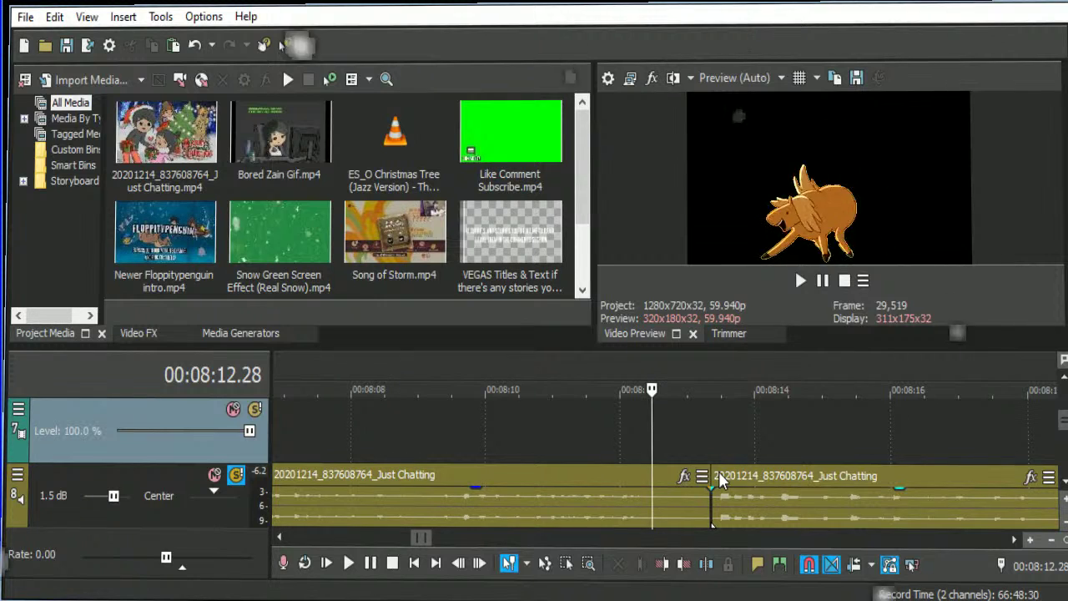
{"action": "left_click", "coordinate": [636, 446]}
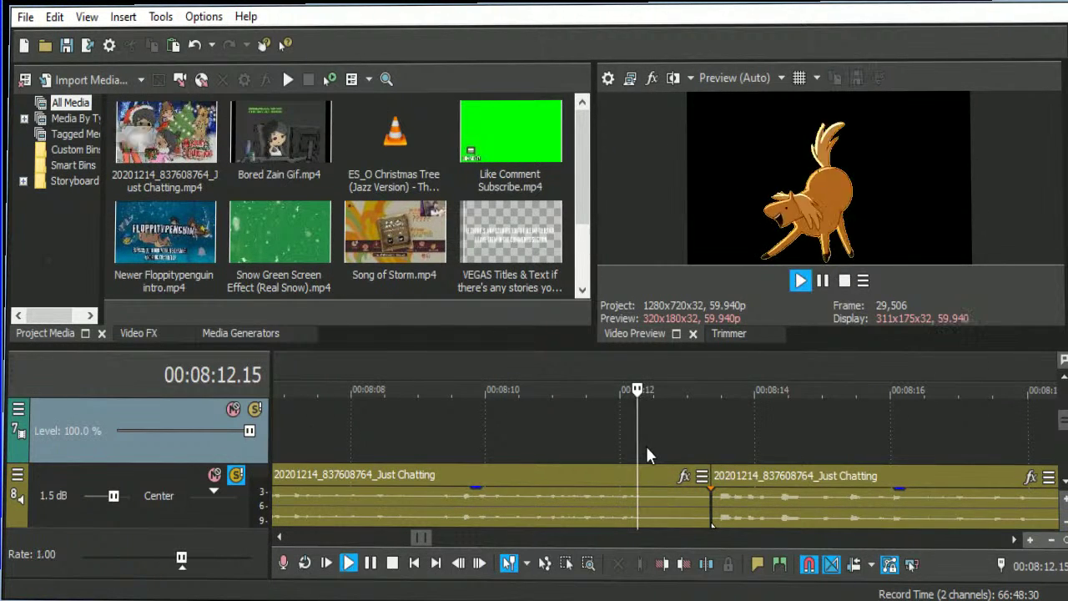
{"action": "key", "text": "space"}
{"action": "left_click", "coordinate": [450, 427]}
{"action": "key", "text": "space"}
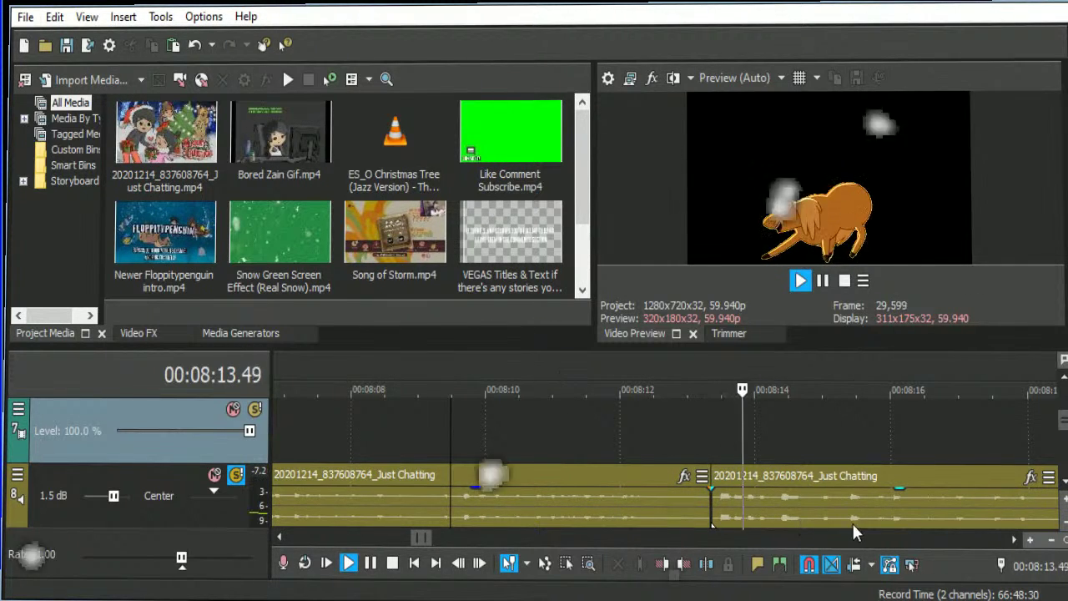
{"action": "scroll", "coordinate": [1013, 535], "scroll_direction": "down", "scroll_amount": 2}
{"action": "scroll", "coordinate": [1013, 535], "scroll_direction": "right", "scroll_amount": 5}
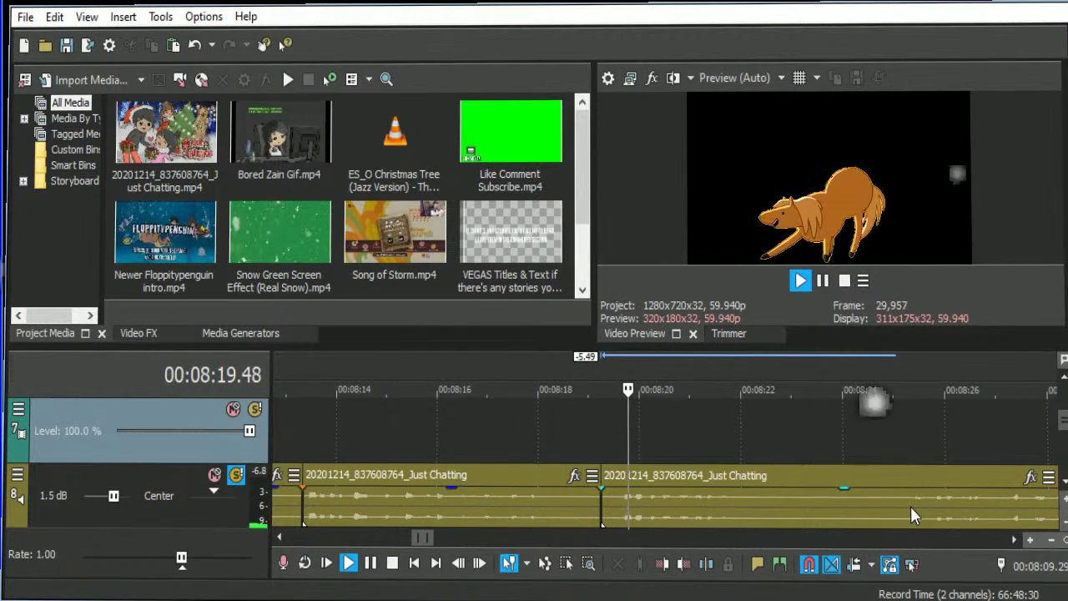
{"action": "left_click", "coordinate": [1013, 540]}
{"action": "scroll", "coordinate": [1014, 547], "scroll_direction": "down", "scroll_amount": 5}
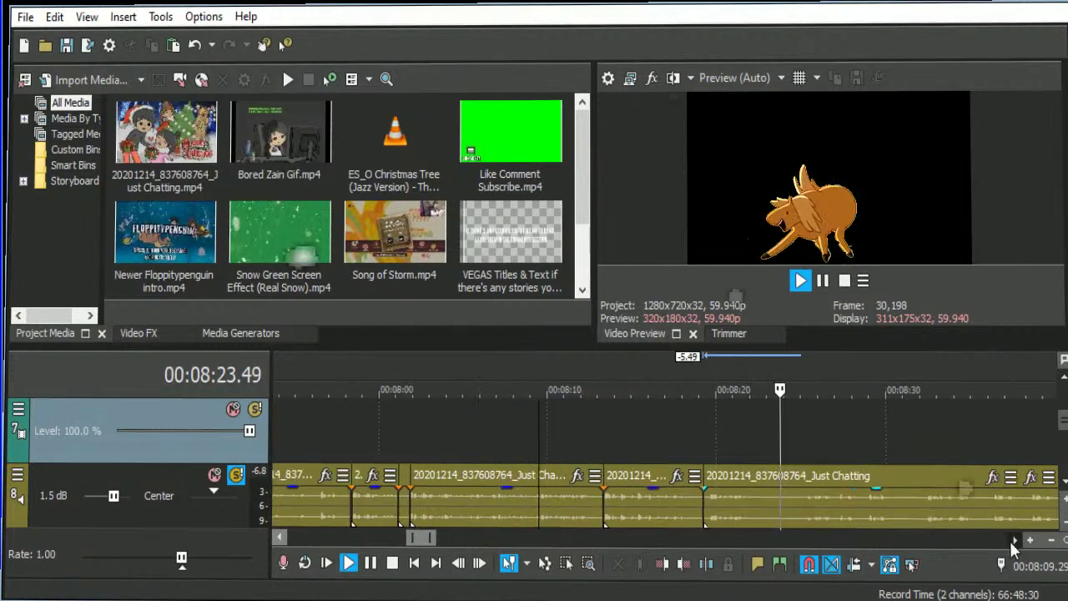
Cut out the audio from 00:08:22.46 to about 00:08:24.43, close the gap, and play across the join.
{"action": "left_click", "coordinate": [609, 495]}
{"action": "key", "text": "s"}
{"action": "left_click", "coordinate": [572, 503]}
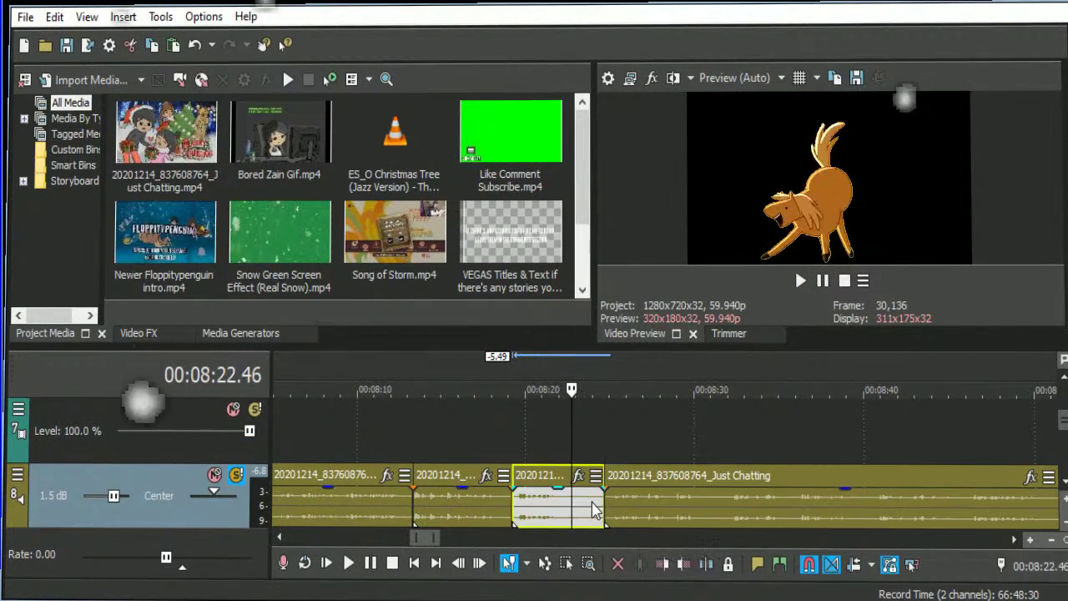
{"action": "key", "text": "s"}
{"action": "key", "text": "Delete"}
{"action": "left_click", "coordinate": [528, 433]}
{"action": "key", "text": "space"}
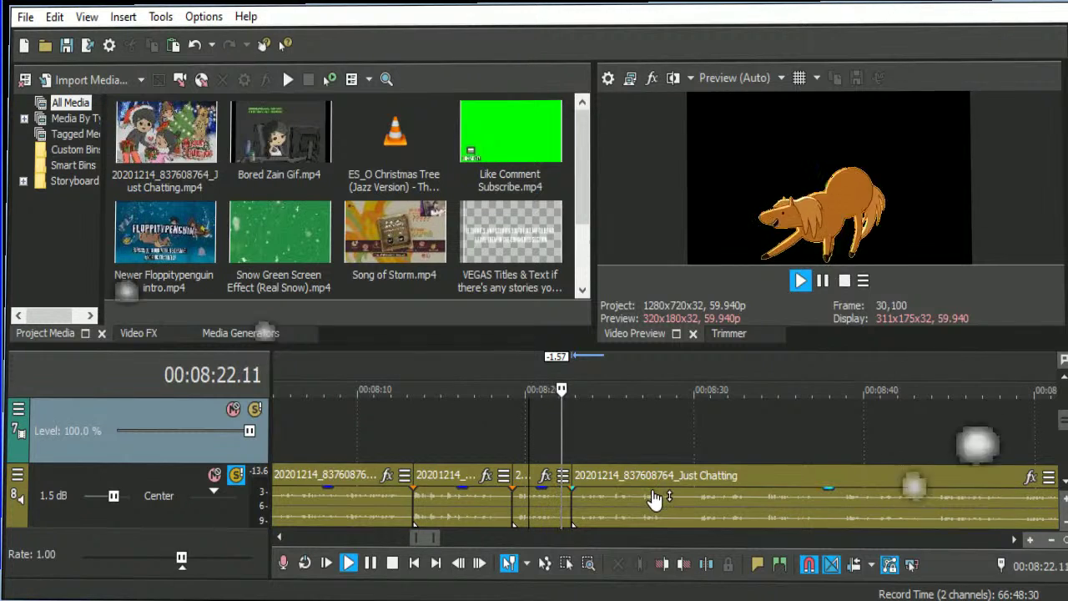
Shift the clip starting at 00:08:22.46 later by 0.06 and inspect the join while the audio plays.
{"action": "left_click", "coordinate": [608, 504]}
{"action": "scroll", "coordinate": [608, 505], "scroll_direction": "up", "scroll_amount": 5}
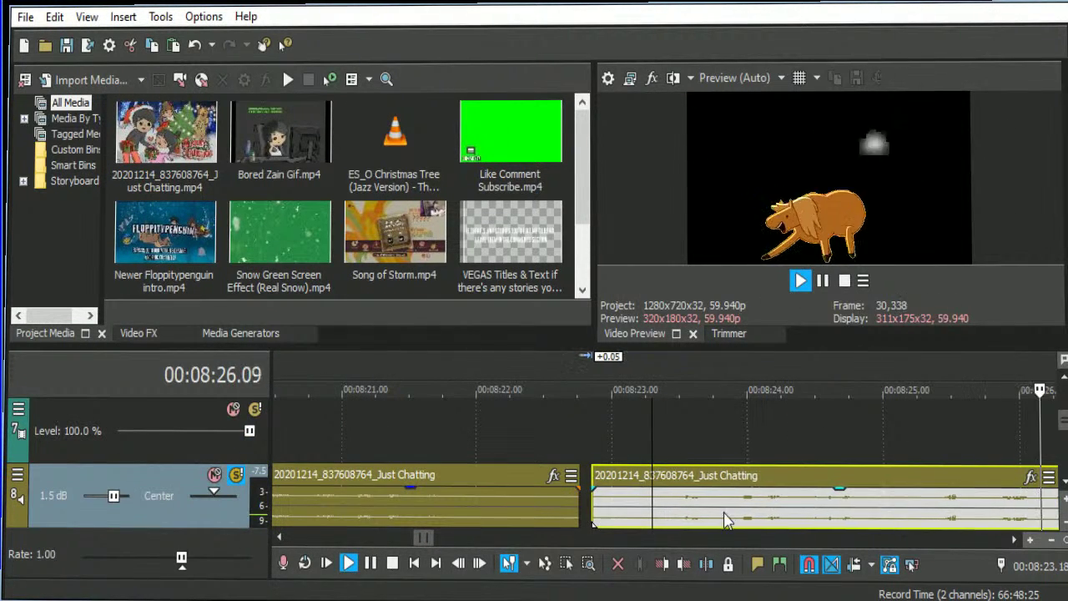
{"action": "scroll", "coordinate": [946, 546], "scroll_direction": "down", "scroll_amount": 5}
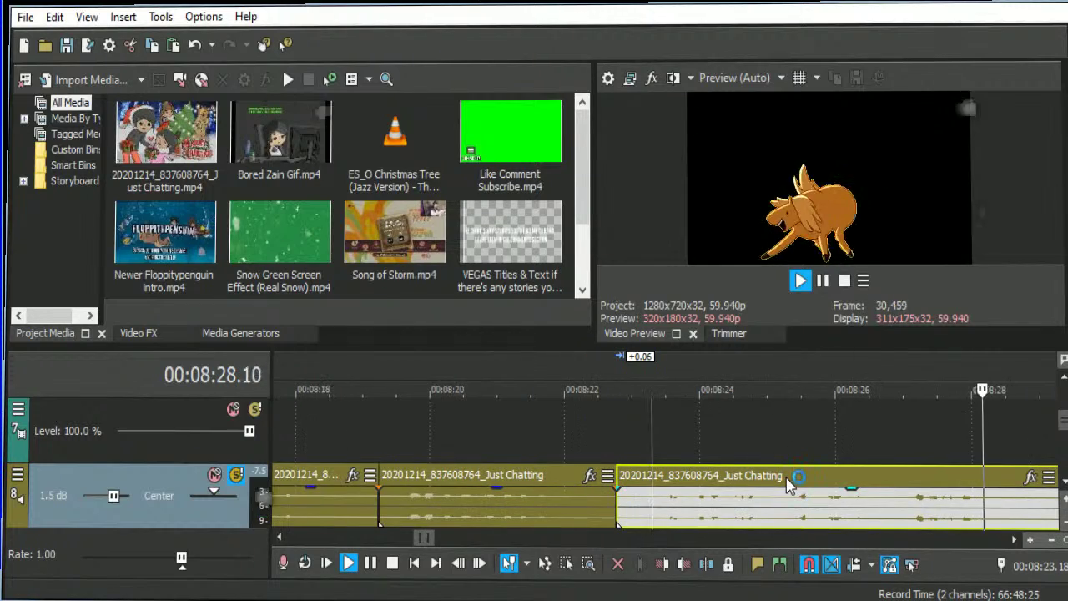
{"action": "scroll", "coordinate": [946, 538], "scroll_direction": "up", "scroll_amount": 3}
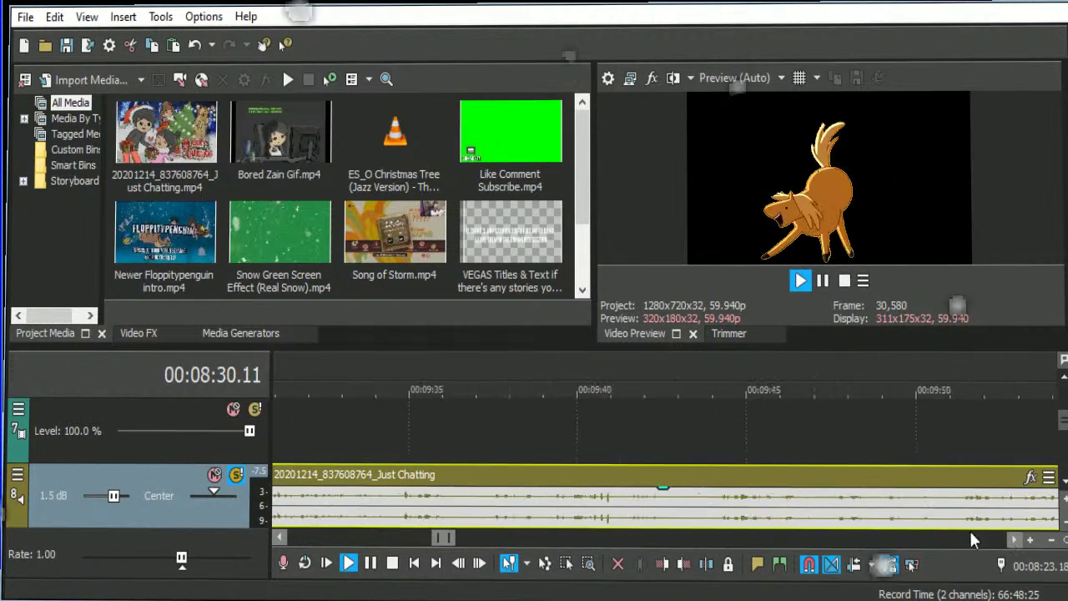
Play the last clip on to 00:08:56.46 and examine its waveform for the next unwanted section.
{"action": "scroll", "coordinate": [960, 534], "scroll_direction": "down", "scroll_amount": 8}
{"action": "left_click", "coordinate": [1014, 541]}
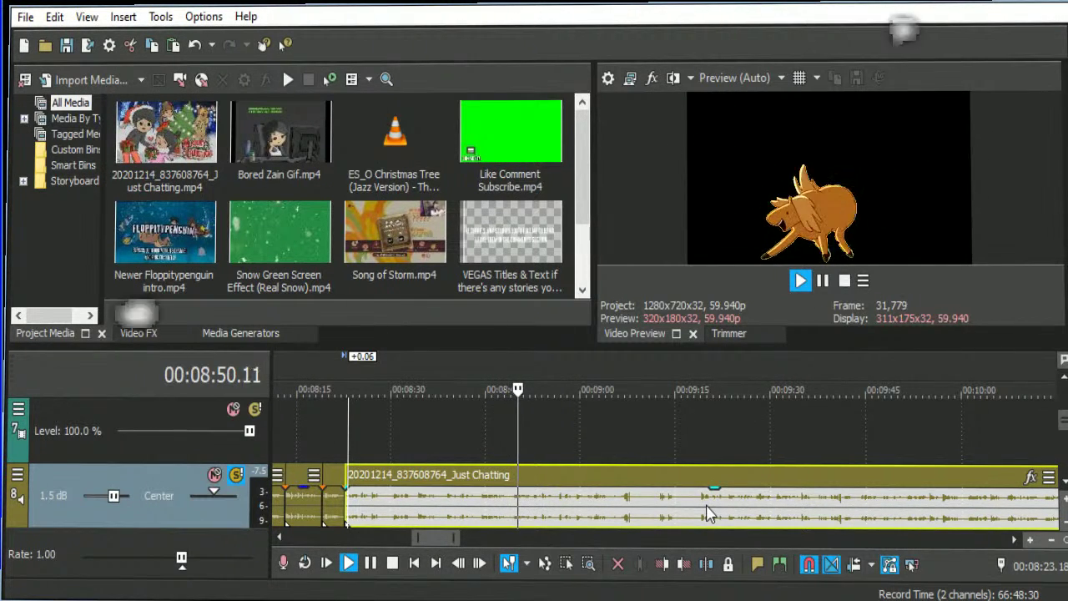
{"action": "left_click", "coordinate": [659, 507]}
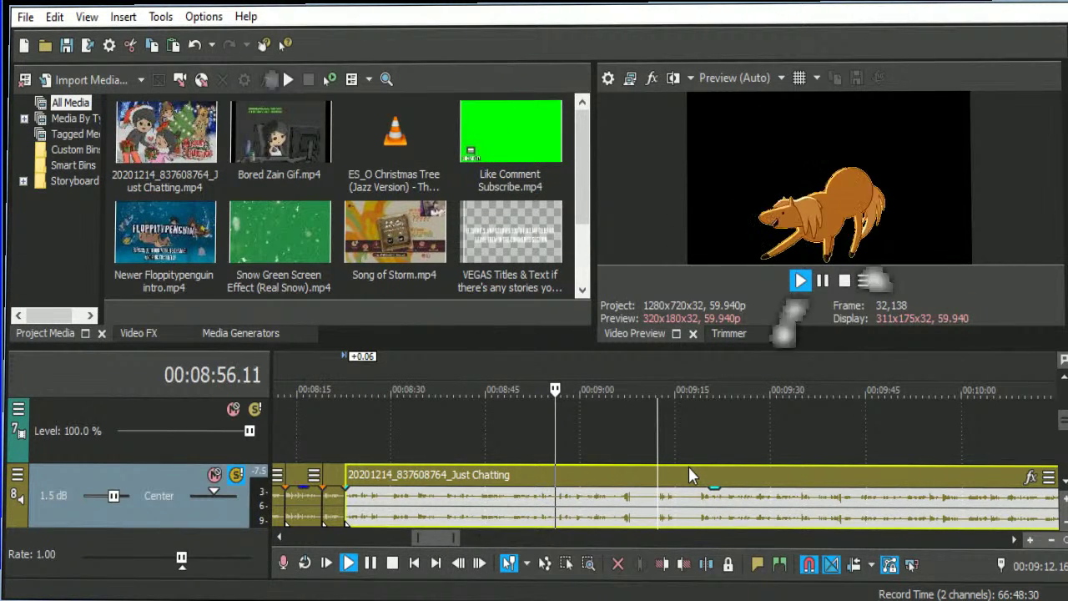
{"action": "key", "text": "Return"}
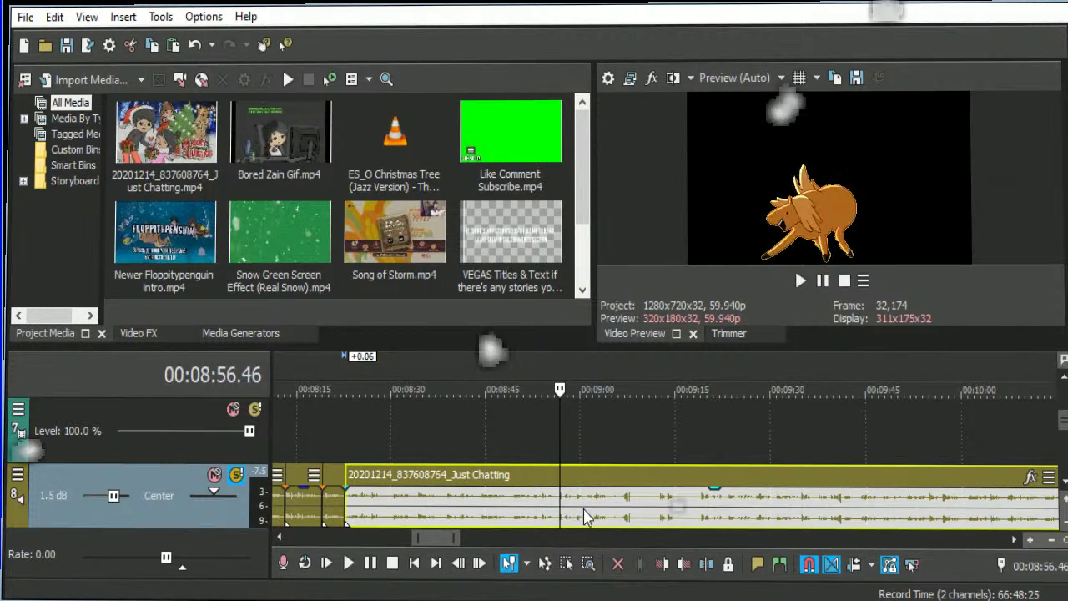
{"action": "scroll", "coordinate": [561, 506], "scroll_direction": "down", "scroll_amount": 10}
{"action": "scroll", "coordinate": [684, 521], "scroll_direction": "up", "scroll_amount": 10}
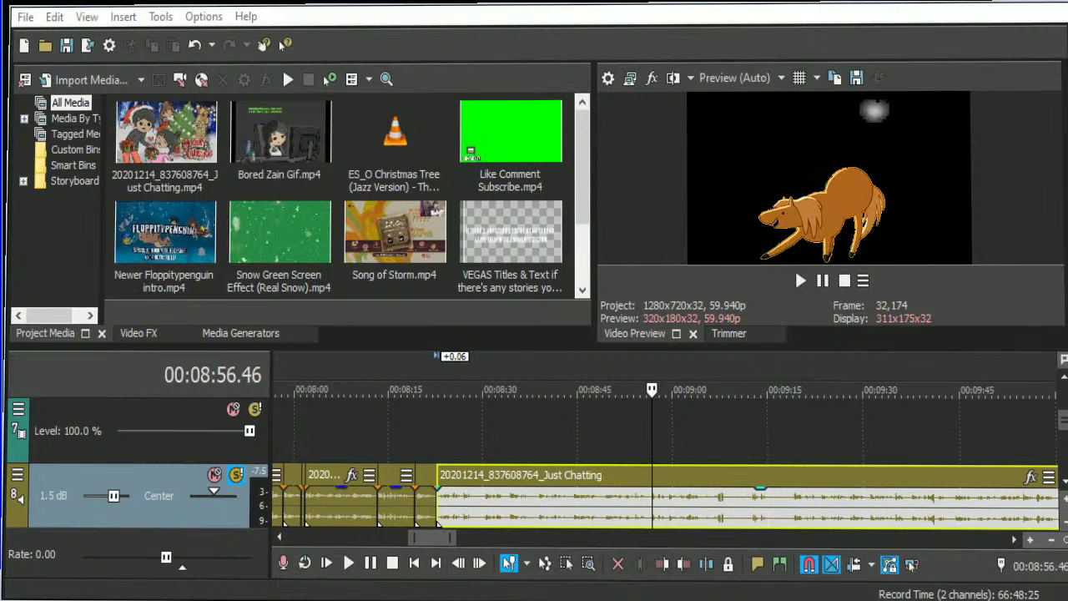
Play the last clip from 00:08:22.46 past 00:09:07 and split it at 00:09:05.16.
{"action": "left_click", "coordinate": [665, 509]}
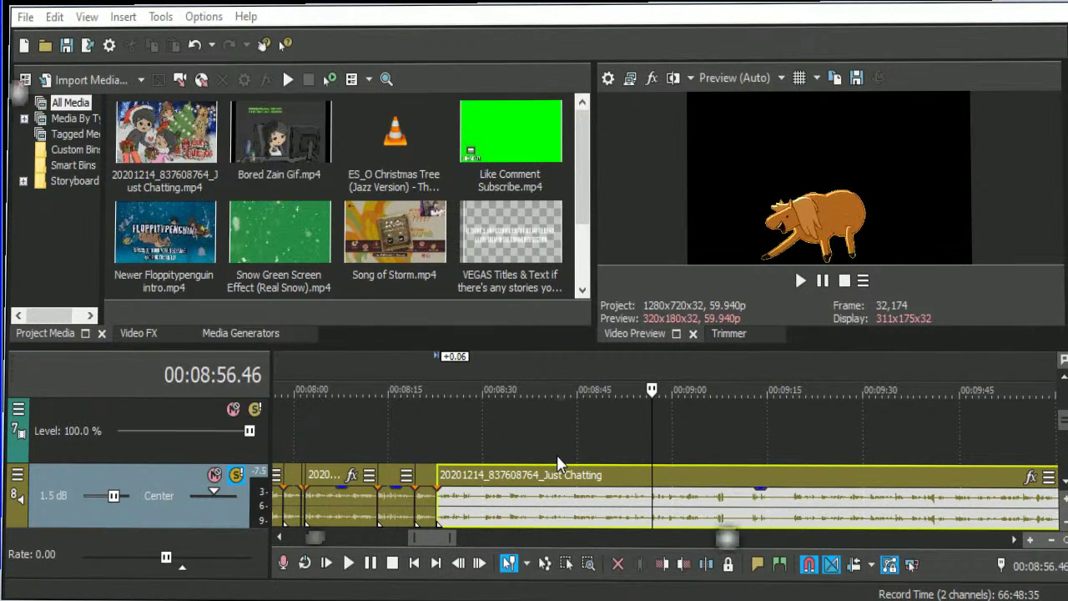
{"action": "left_click", "coordinate": [465, 511]}
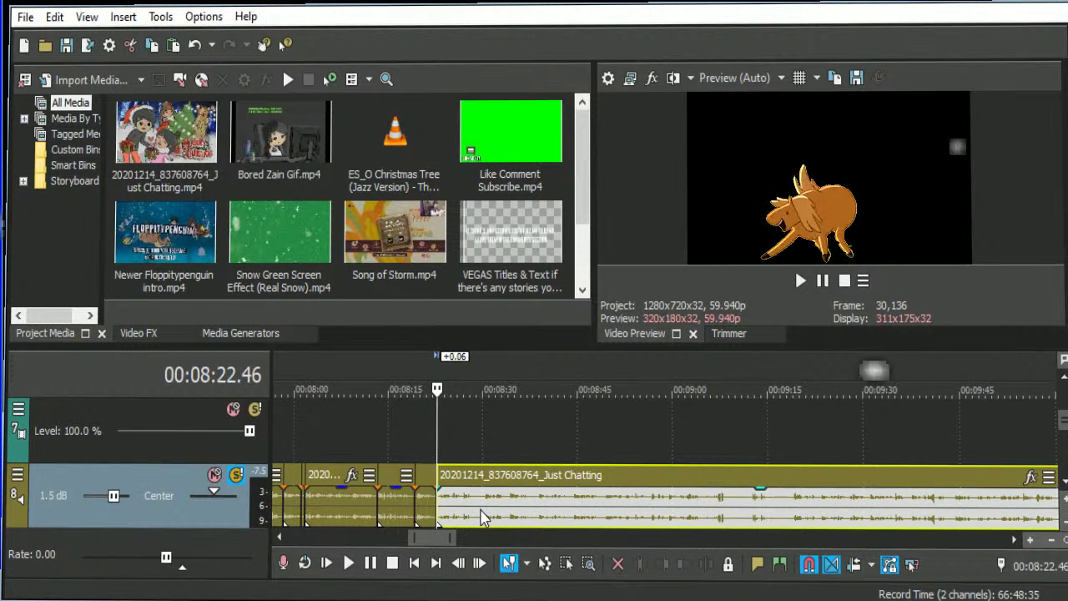
{"action": "key", "text": "space"}
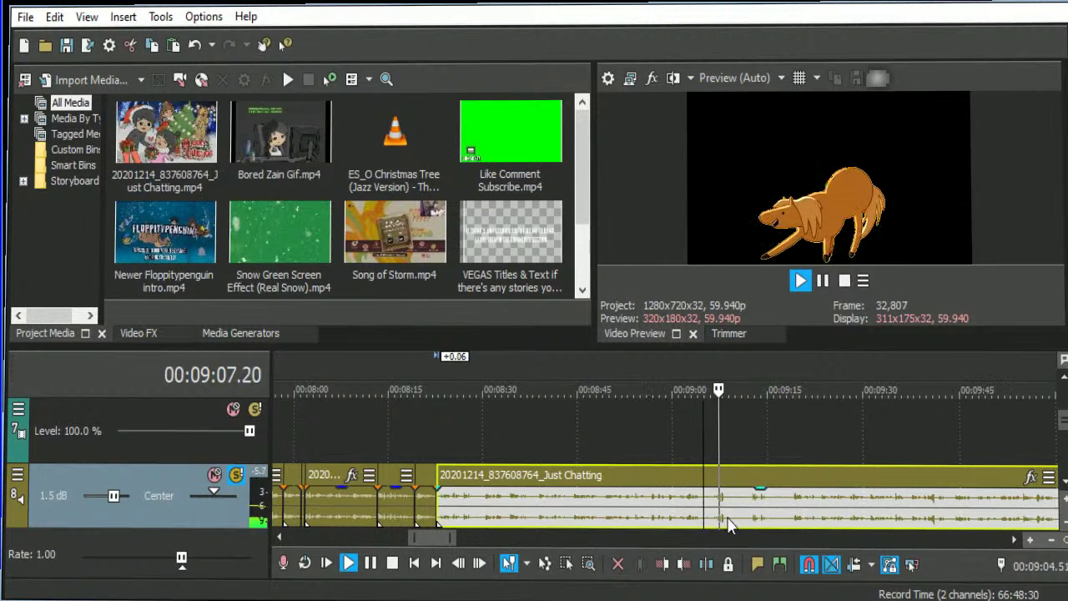
{"action": "key", "text": "space"}
{"action": "scroll", "coordinate": [727, 524], "scroll_direction": "up", "scroll_amount": 5}
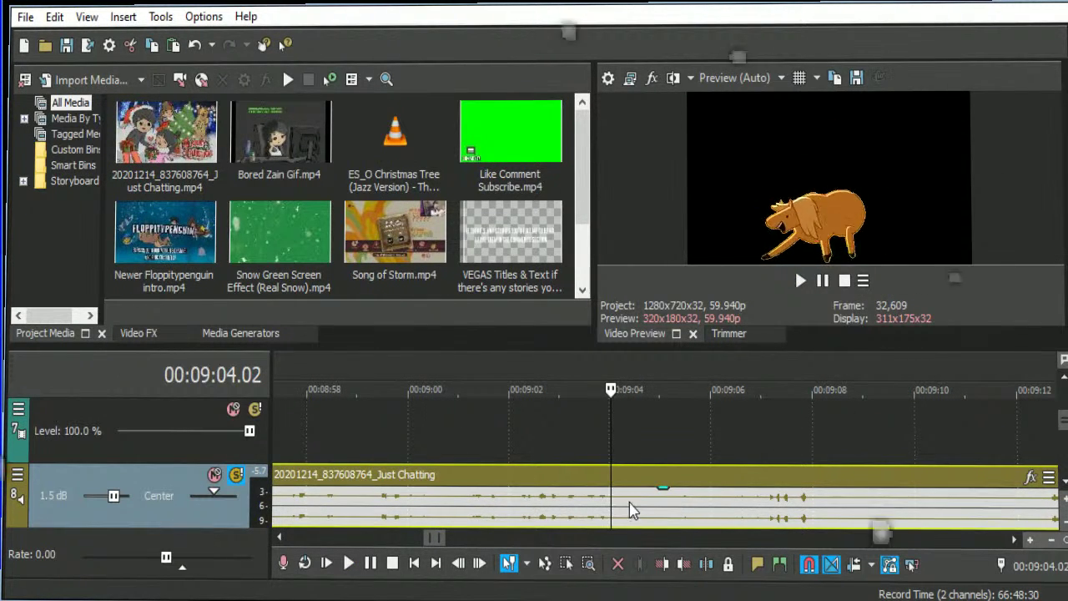
{"action": "left_click_drag", "start_coordinate": [632, 511], "coordinate": [670, 502]}
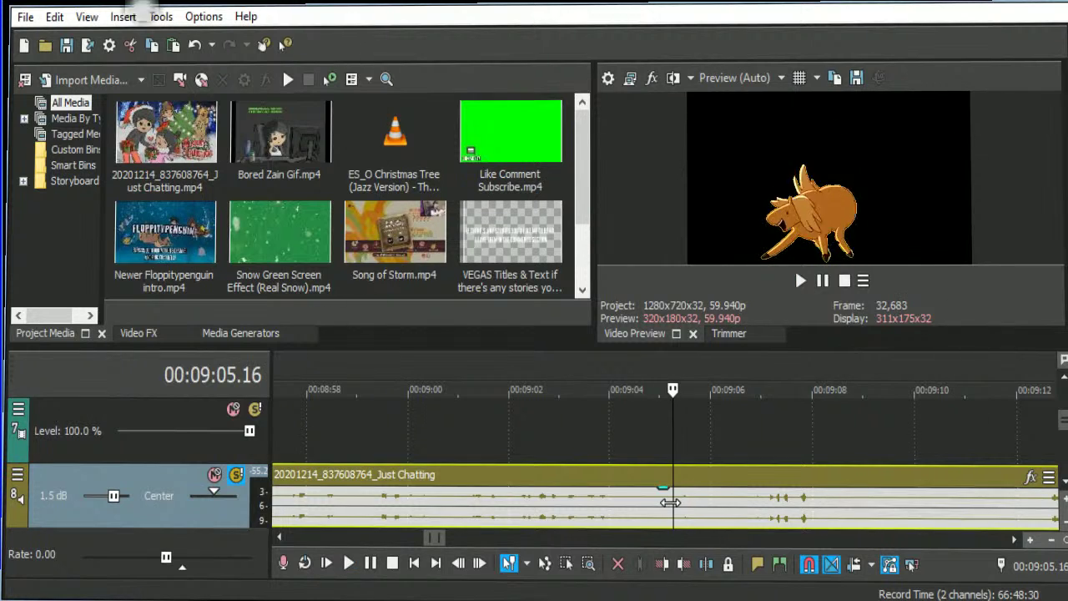
{"action": "scroll", "coordinate": [670, 503], "scroll_direction": "down", "scroll_amount": 5}
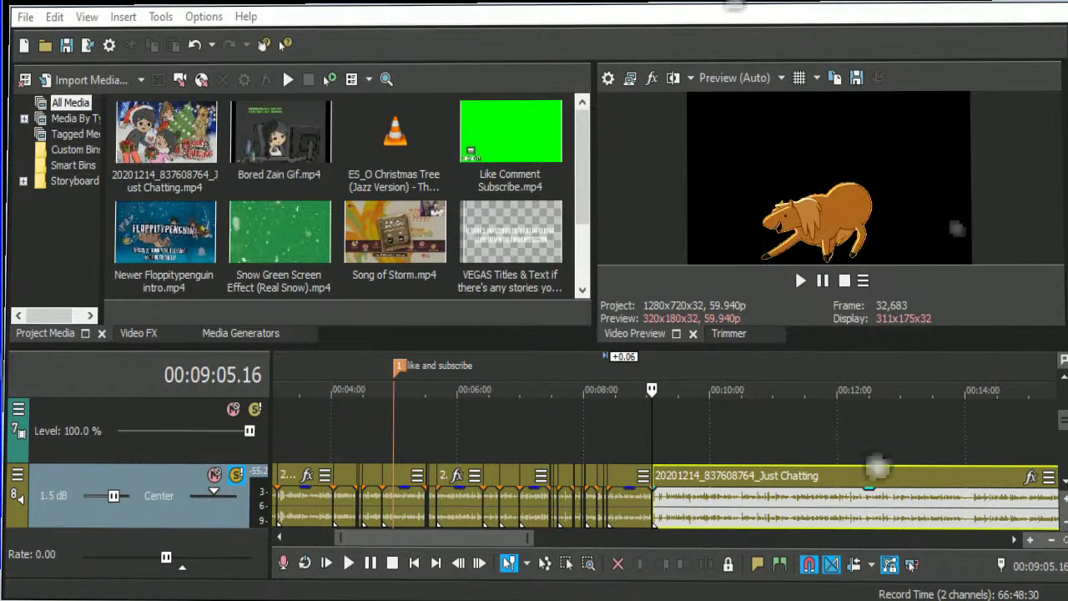
Play the remaining clip from 00:14:07.28 and examine its waveform up to the end of the recording.
{"action": "scroll", "coordinate": [896, 515], "scroll_direction": "down", "scroll_amount": 2}
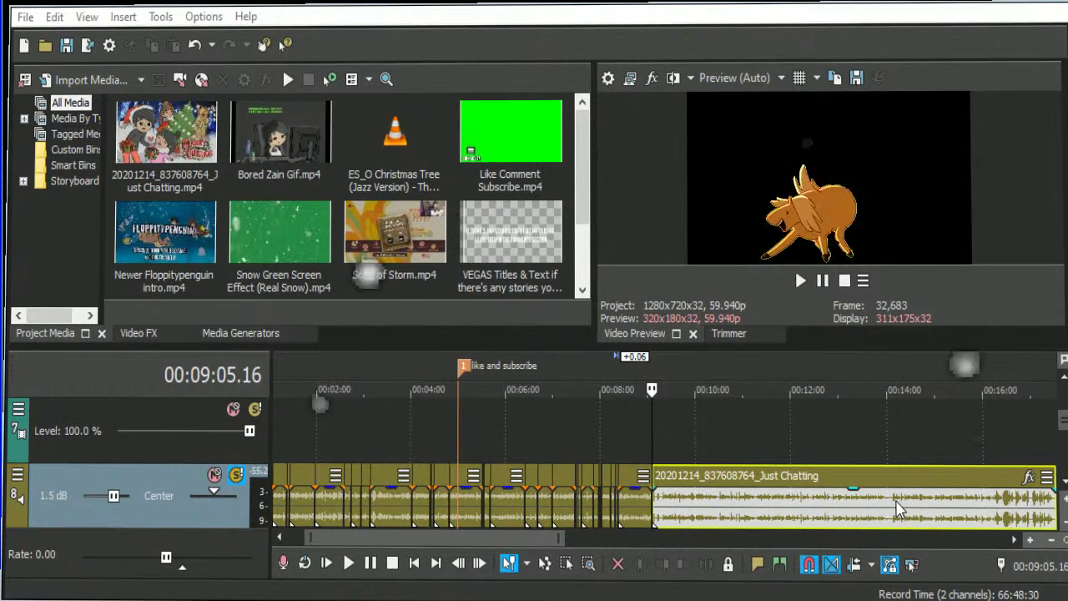
{"action": "left_click", "coordinate": [893, 506]}
{"action": "scroll", "coordinate": [939, 518], "scroll_direction": "up", "scroll_amount": 2}
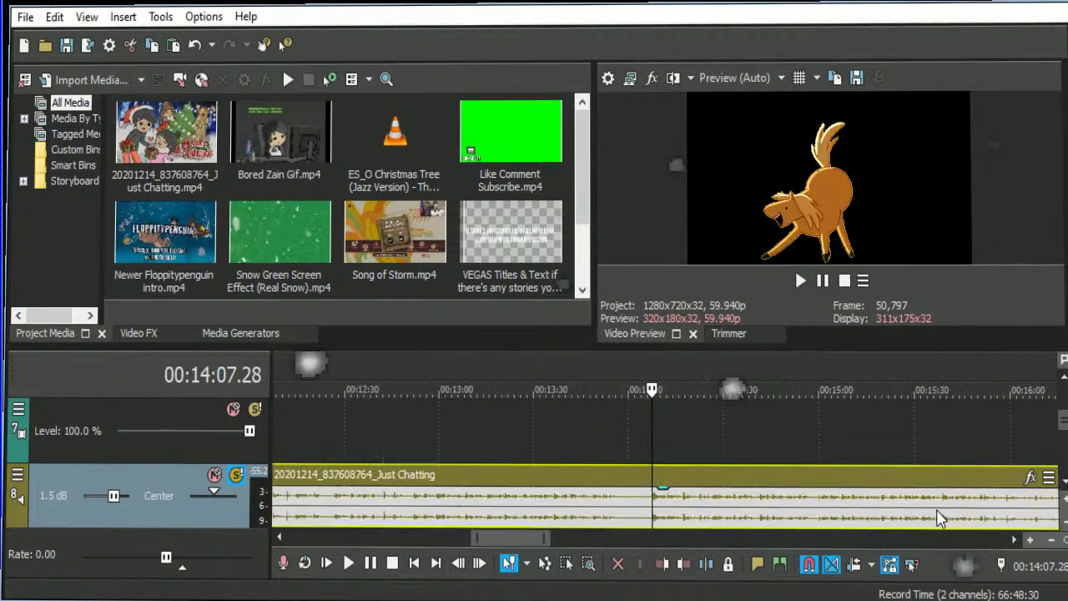
{"action": "scroll", "coordinate": [939, 518], "scroll_direction": "up", "scroll_amount": 2}
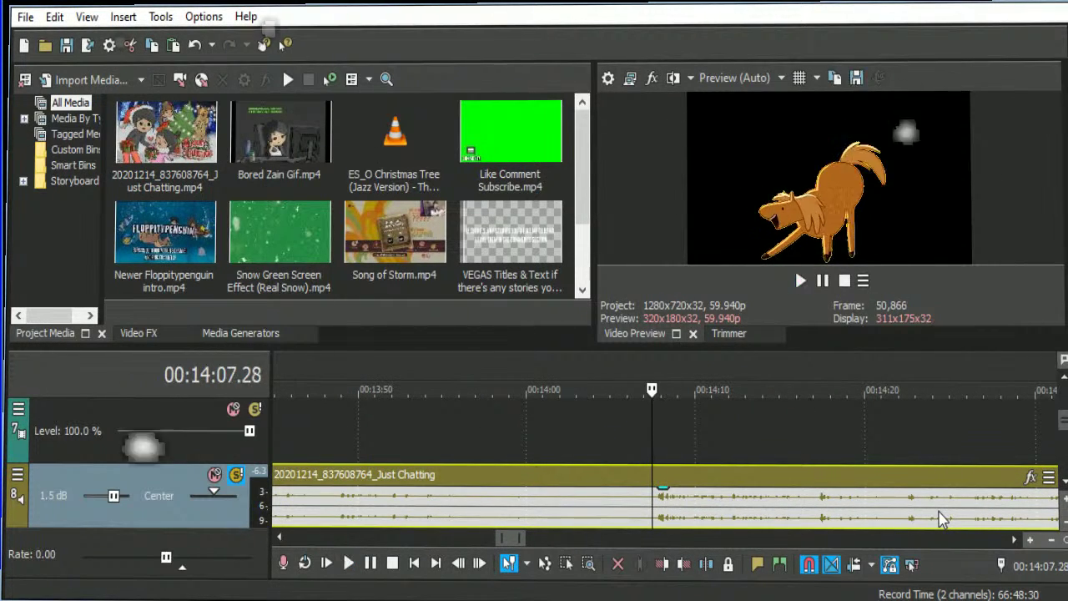
{"action": "key", "text": "space"}
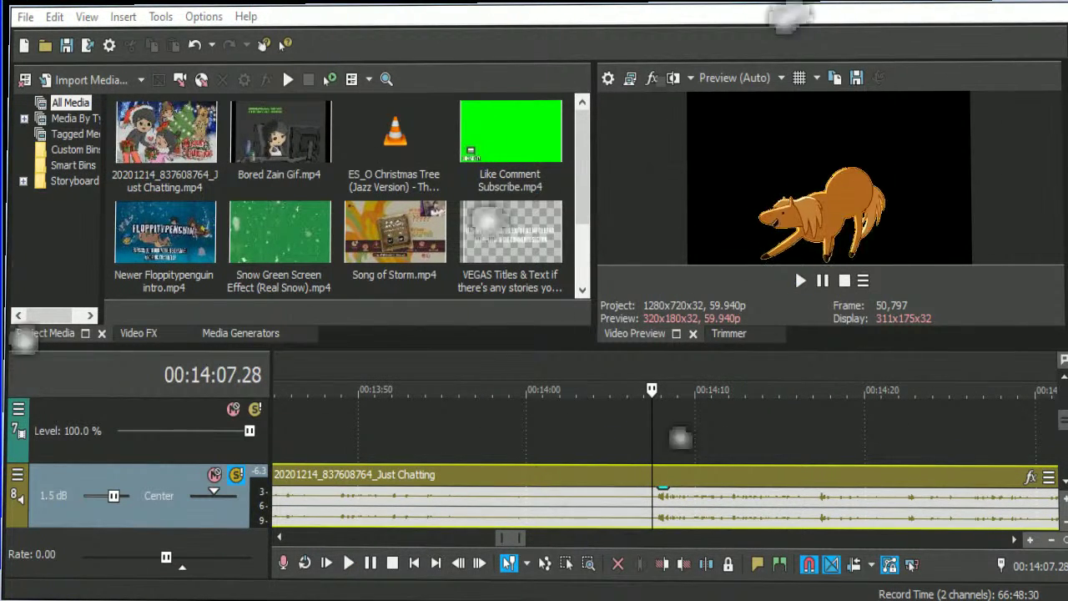
{"action": "scroll", "coordinate": [552, 440], "scroll_direction": "down", "scroll_amount": 5}
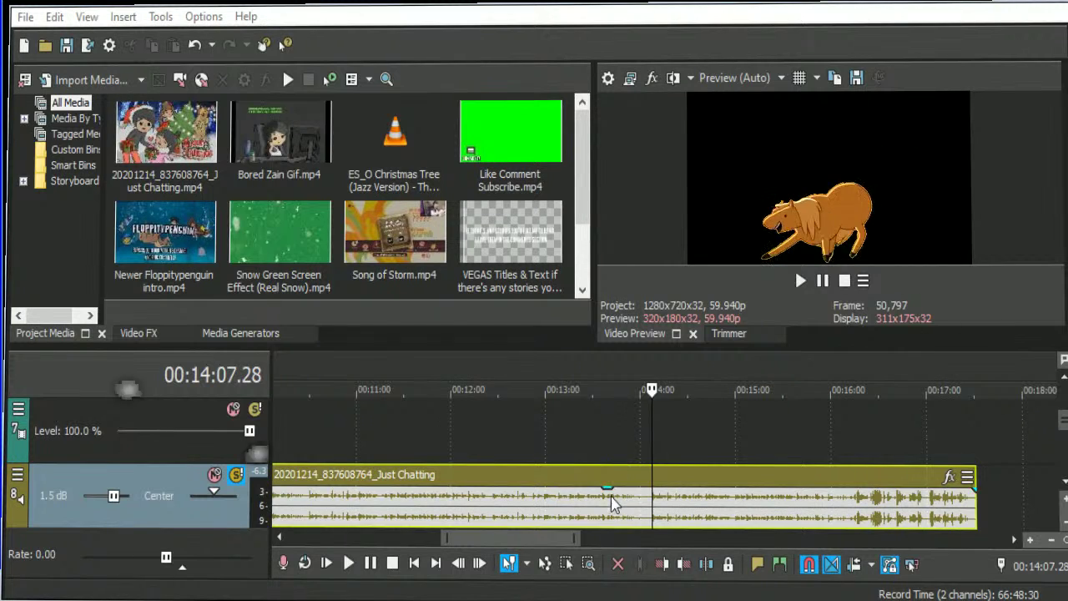
Split the last audio clip at 00:14:07.39, where the louder waveform begins after the quiet stretch.
{"action": "left_click", "coordinate": [549, 505]}
{"action": "scroll", "coordinate": [549, 504], "scroll_direction": "up", "scroll_amount": 5}
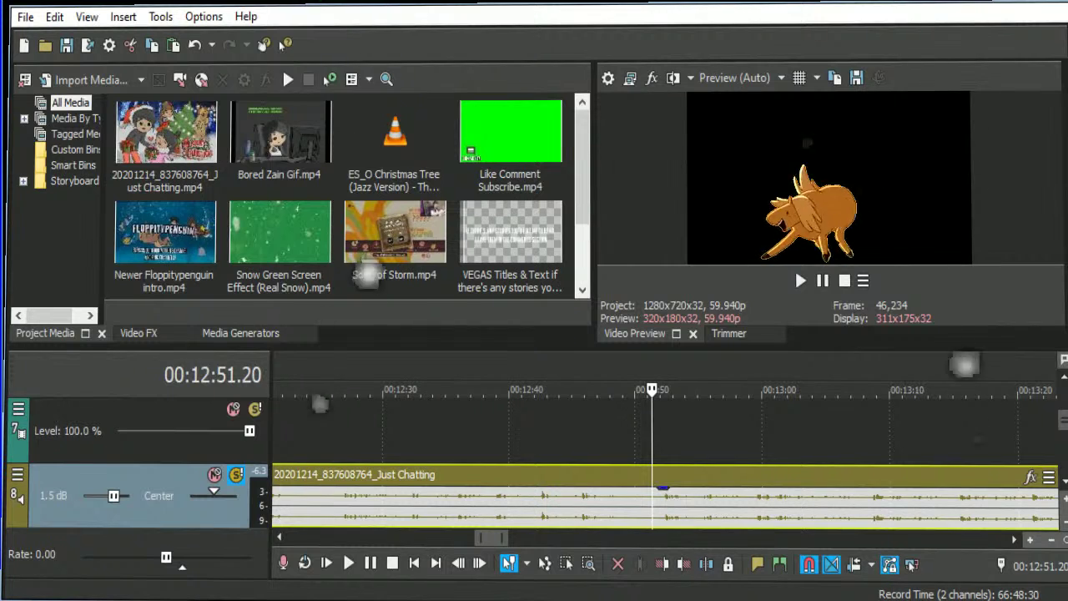
{"action": "scroll", "coordinate": [849, 413], "scroll_direction": "down", "scroll_amount": 5}
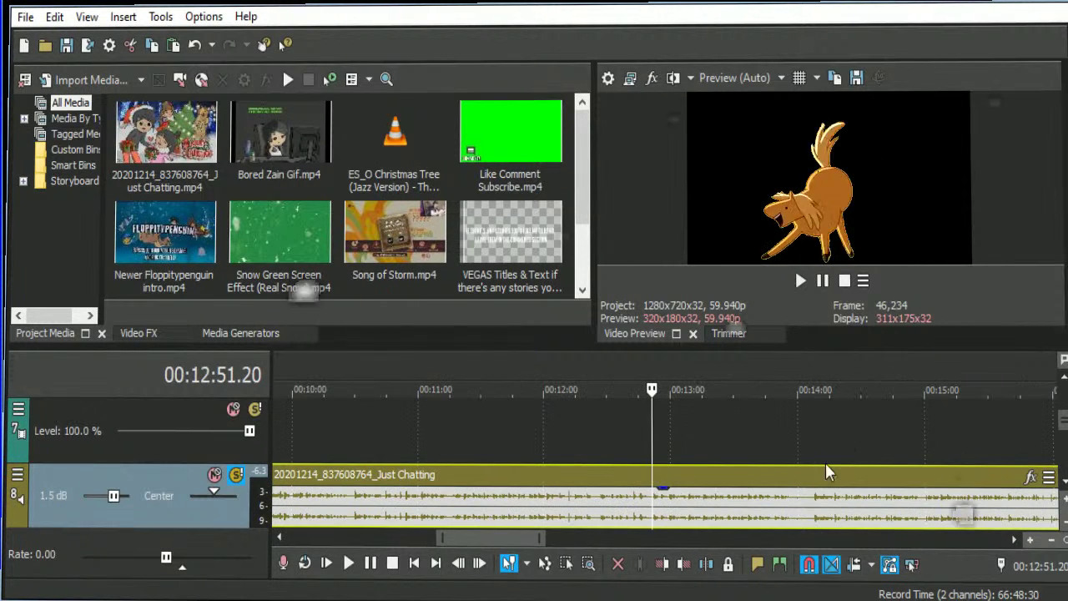
{"action": "left_click", "coordinate": [813, 500]}
{"action": "scroll", "coordinate": [699, 517], "scroll_direction": "up", "scroll_amount": 7}
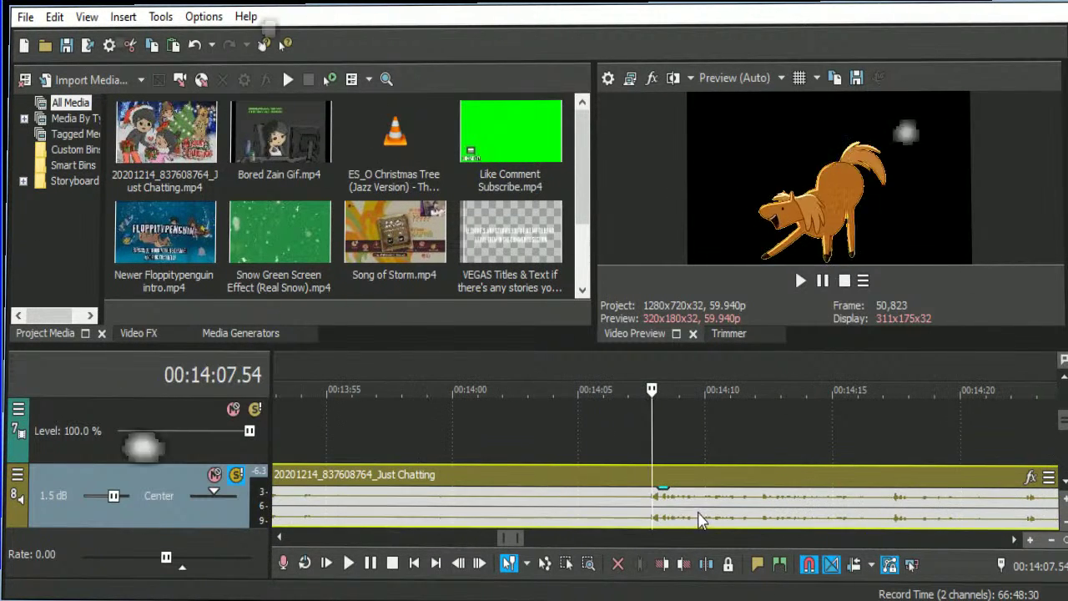
{"action": "left_click", "coordinate": [647, 511]}
{"action": "key", "text": "s"}
{"action": "scroll", "coordinate": [659, 505], "scroll_direction": "down", "scroll_amount": 7}
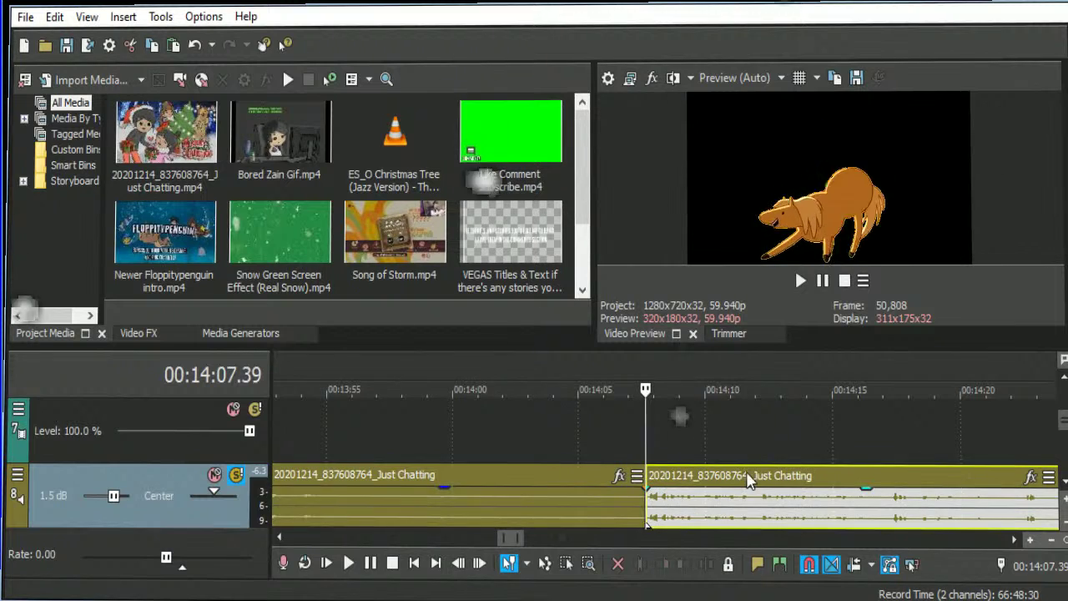
Examine the audio section between the splits at 00:09:05.16 and 00:14:07.39, marking its time range and visiting both ends.
{"action": "scroll", "coordinate": [776, 472], "scroll_direction": "down", "scroll_amount": 4}
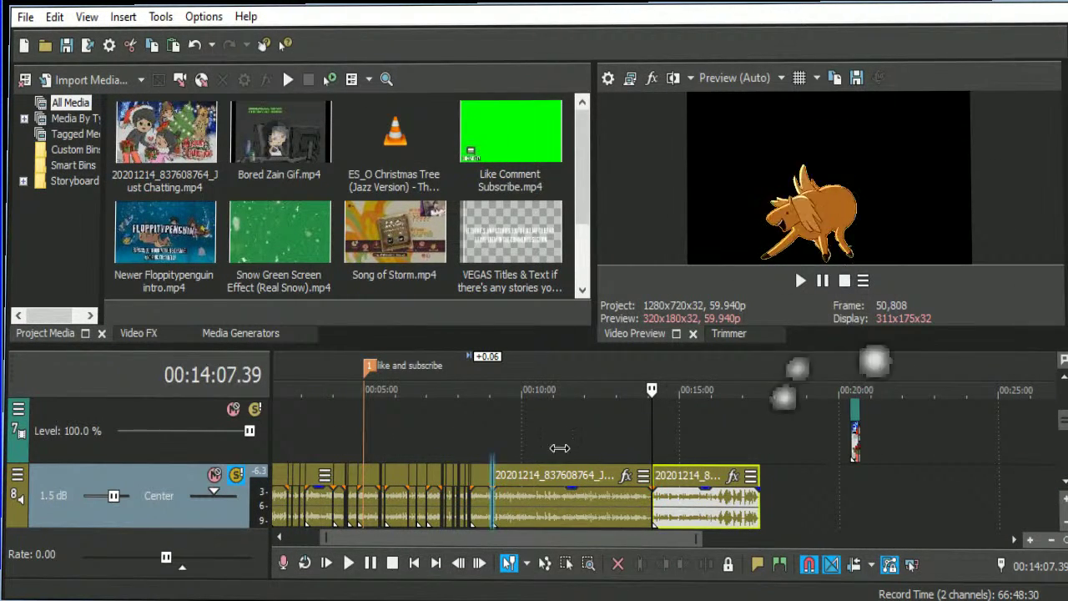
{"action": "left_click_drag", "start_coordinate": [493, 442], "coordinate": [652, 446]}
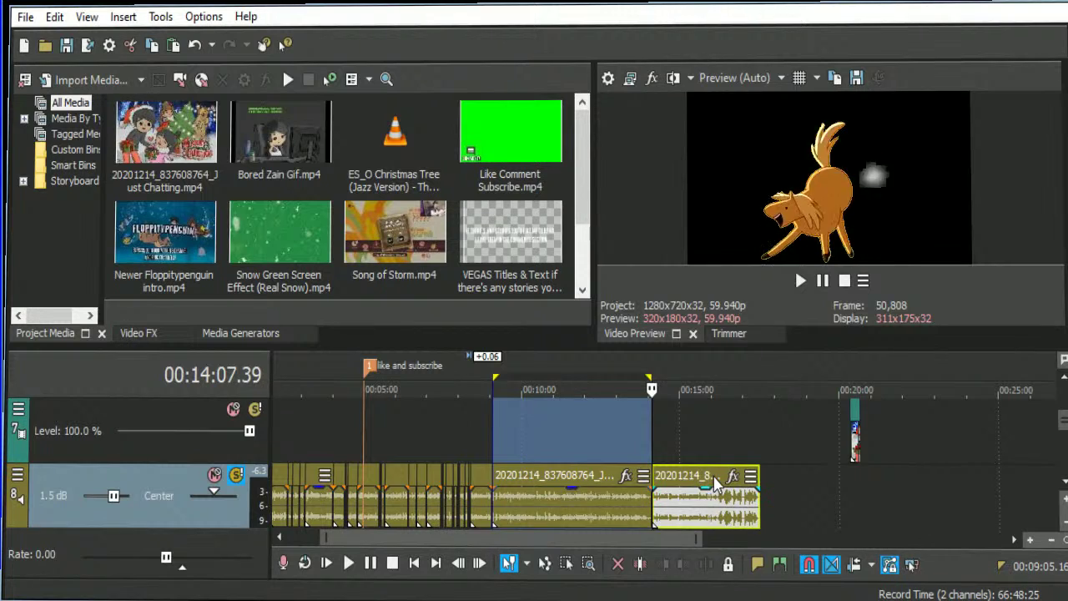
{"action": "scroll", "coordinate": [651, 467], "scroll_direction": "up", "scroll_amount": 5}
{"action": "scroll", "coordinate": [434, 438], "scroll_direction": "down", "scroll_amount": 3}
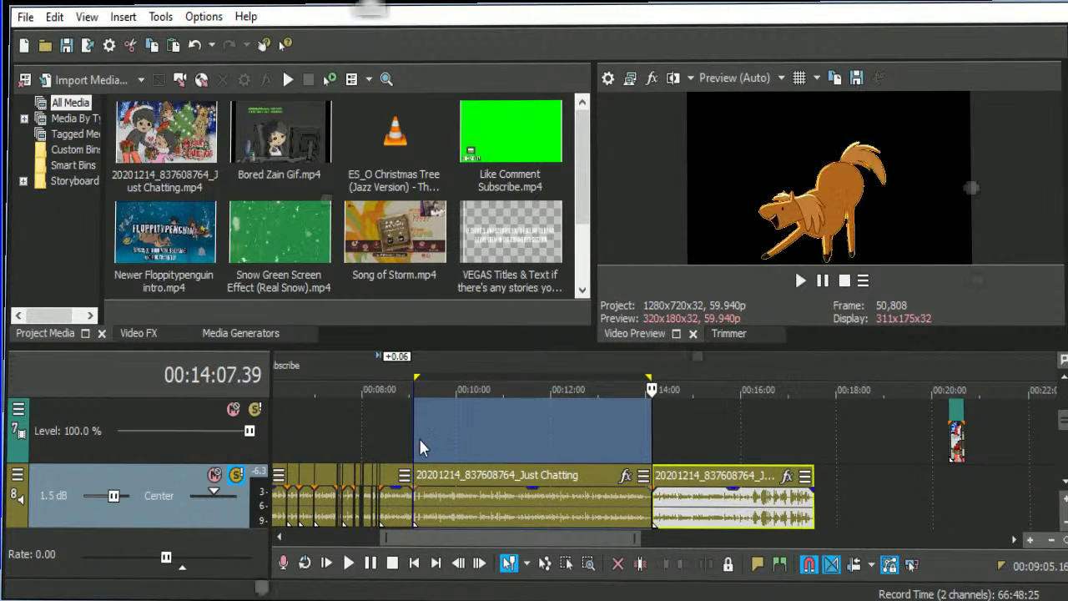
{"action": "left_click", "coordinate": [419, 438]}
{"action": "scroll", "coordinate": [668, 442], "scroll_direction": "down", "scroll_amount": 3}
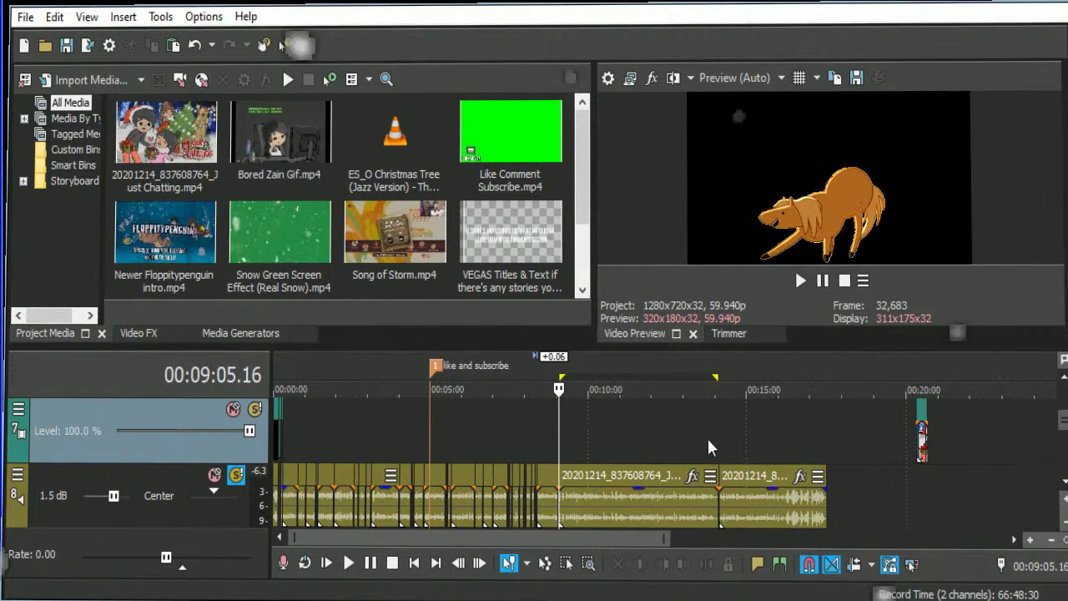
{"action": "left_click", "coordinate": [709, 436]}
{"action": "left_click", "coordinate": [712, 435]}
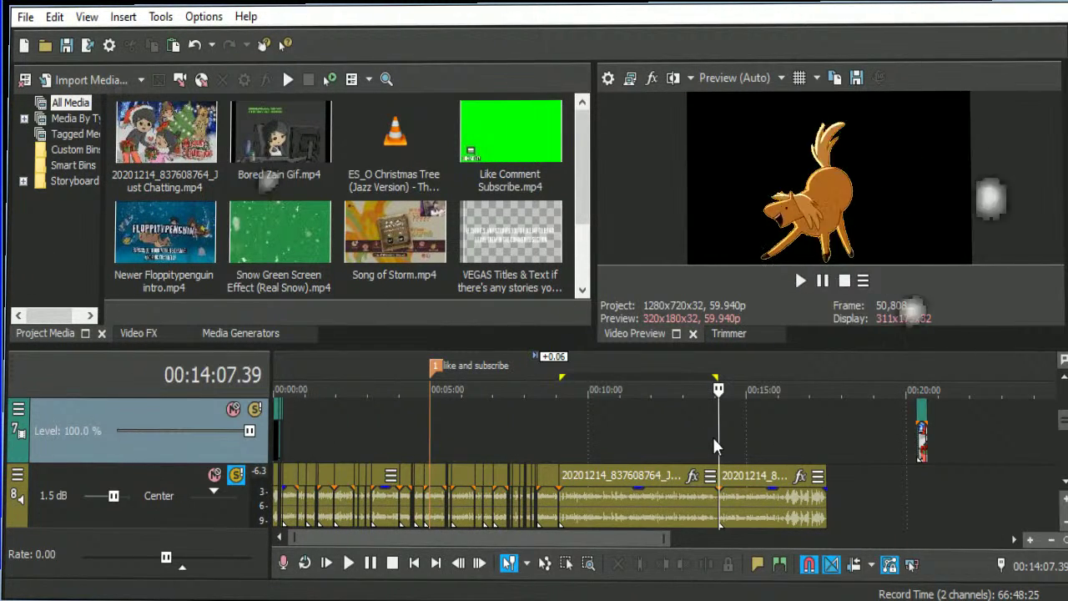
{"action": "left_click", "coordinate": [553, 442]}
{"action": "left_click", "coordinate": [558, 445]}
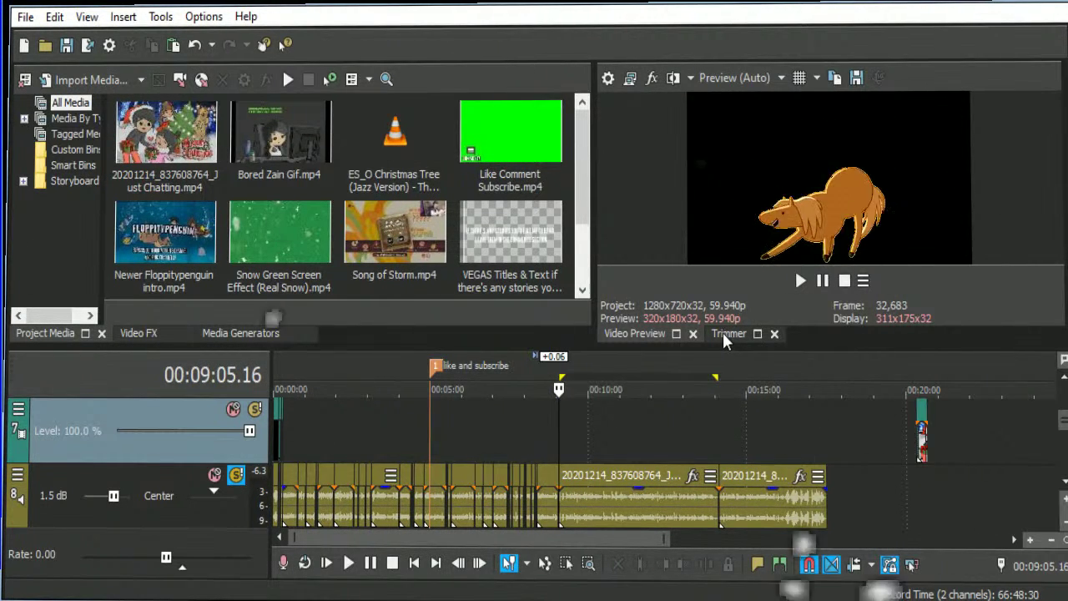
{"action": "left_click", "coordinate": [719, 425]}
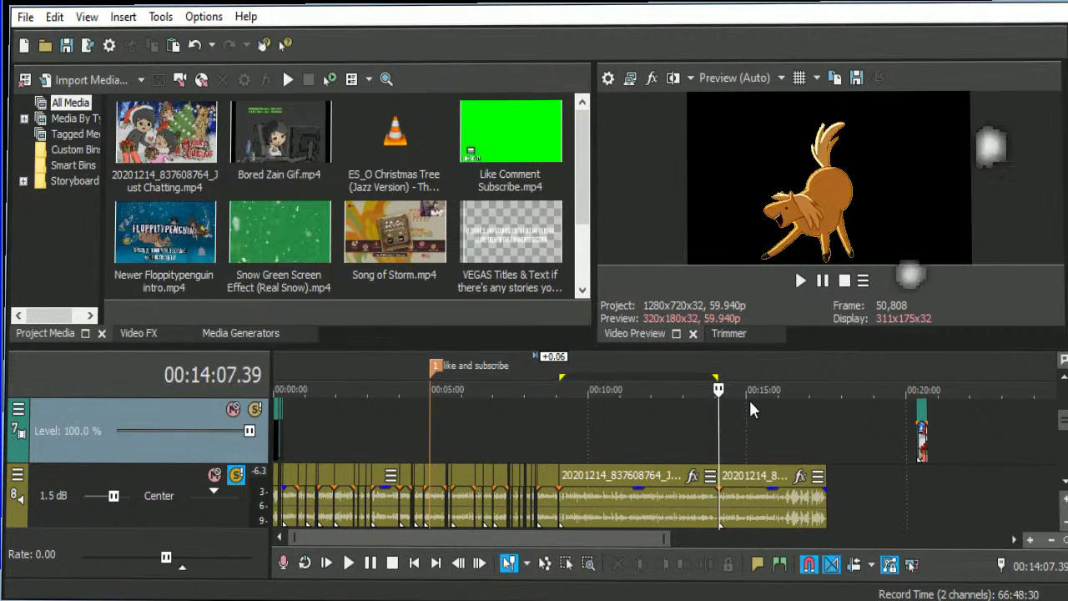
{"action": "double_click", "coordinate": [689, 482]}
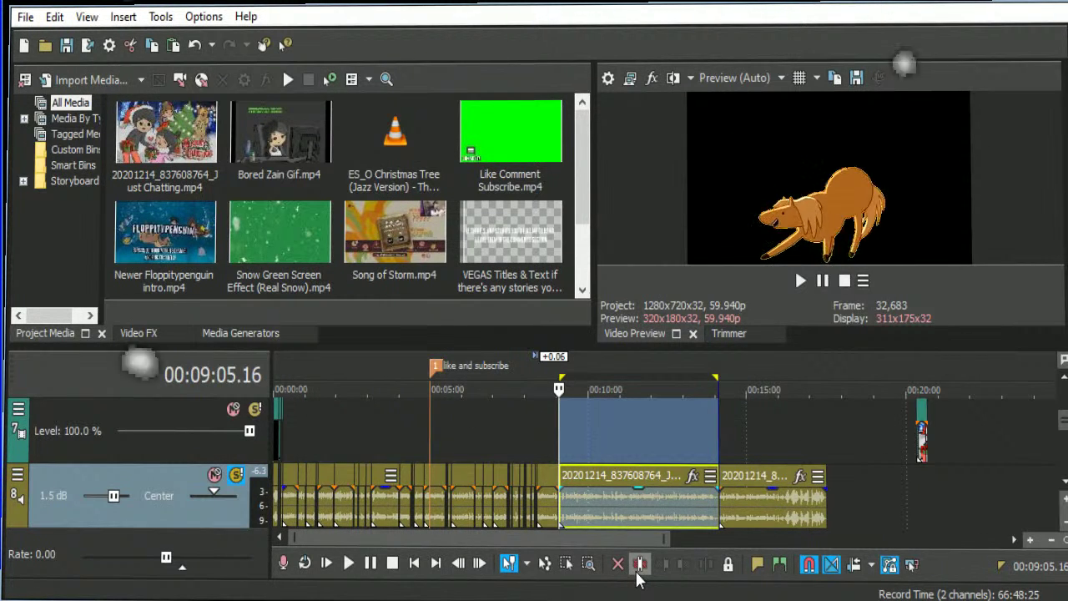
{"action": "left_click", "coordinate": [714, 436]}
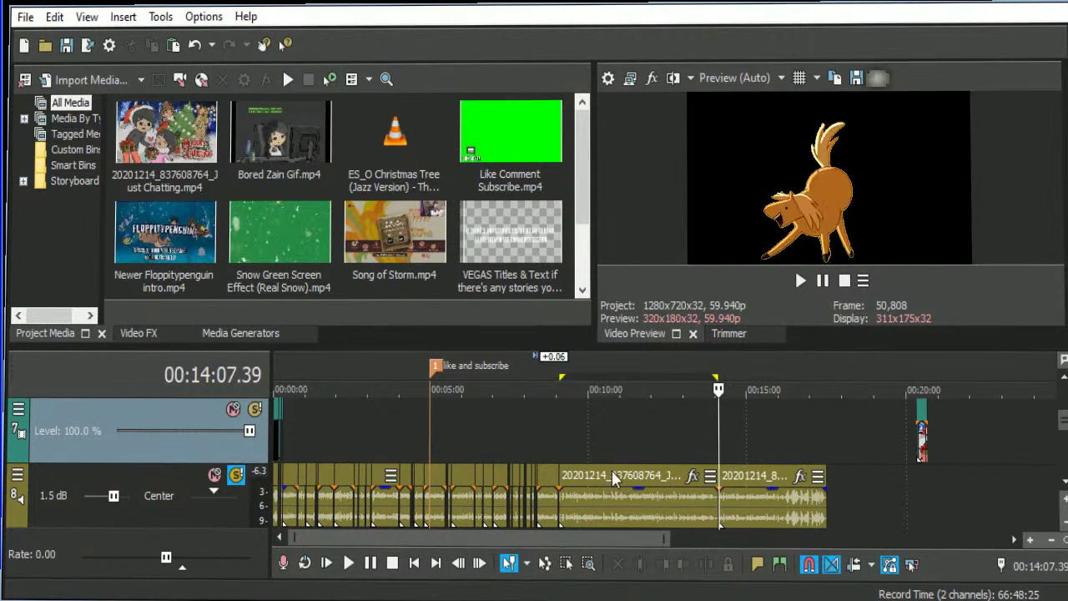
{"action": "left_click", "coordinate": [557, 437]}
{"action": "double_click", "coordinate": [604, 442]}
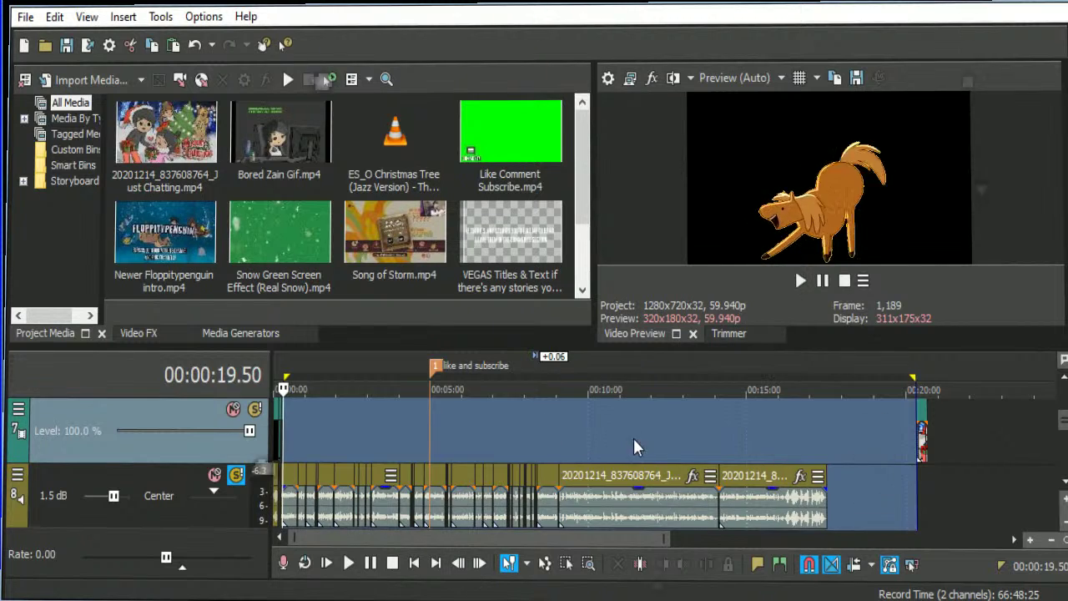
{"action": "left_click", "coordinate": [555, 446]}
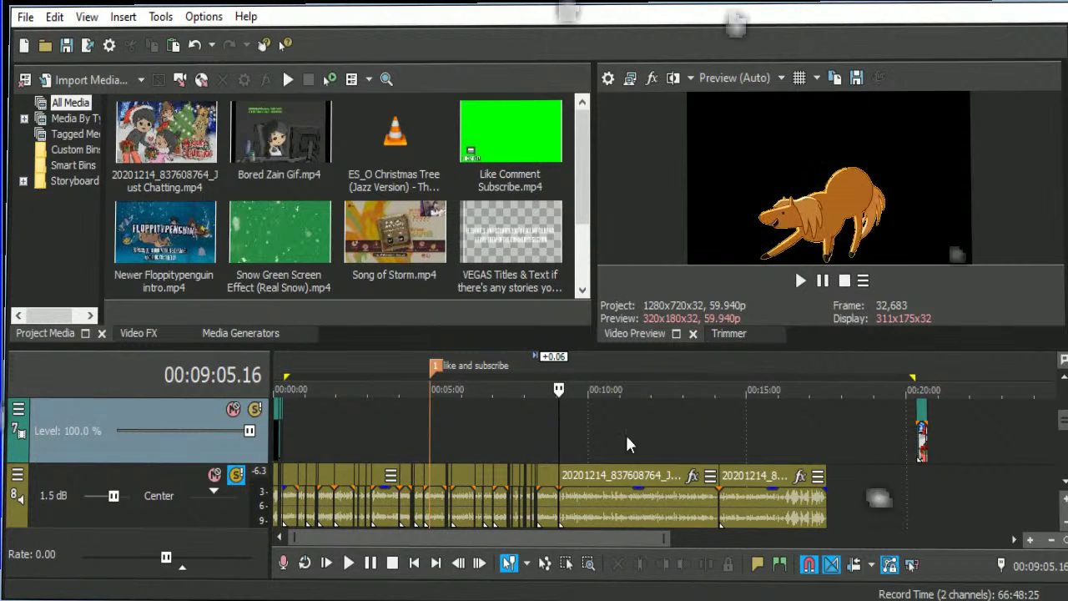
{"action": "left_click", "coordinate": [716, 432]}
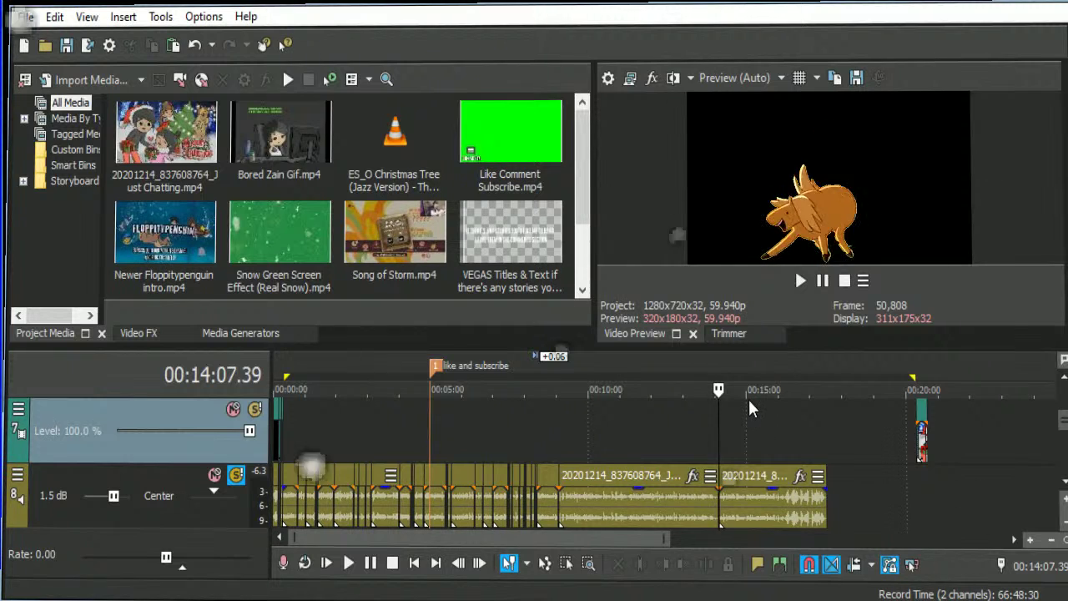
Play the last clip from 00:14:07.39 past 00:14:34 and examine its waveform for the next unwanted section.
{"action": "scroll", "coordinate": [813, 484], "scroll_direction": "up", "scroll_amount": 5}
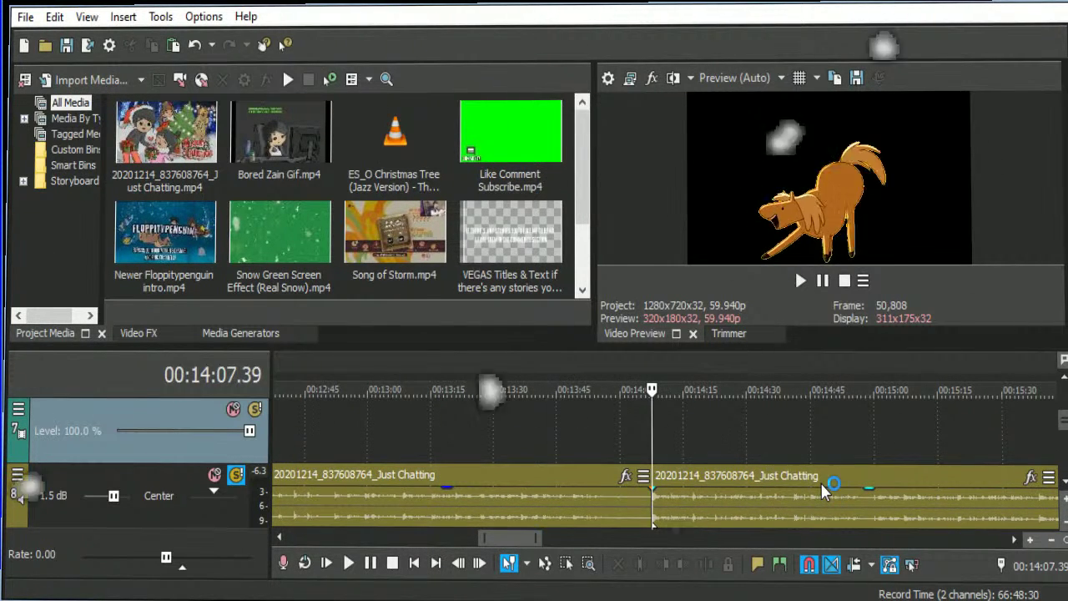
{"action": "scroll", "coordinate": [820, 483], "scroll_direction": "down", "scroll_amount": 6}
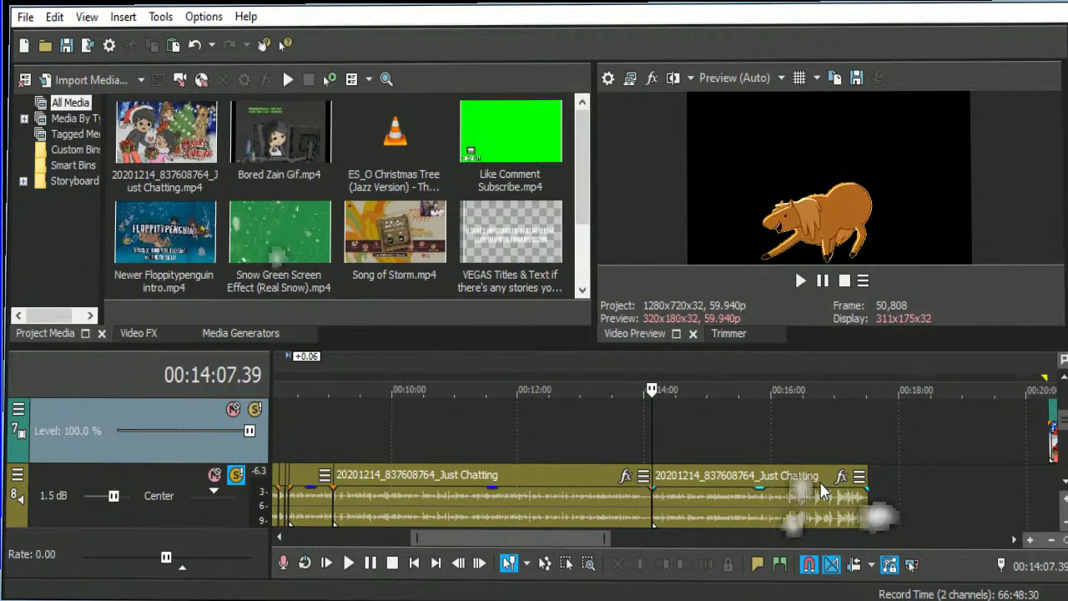
{"action": "scroll", "coordinate": [868, 476], "scroll_direction": "up", "scroll_amount": 3}
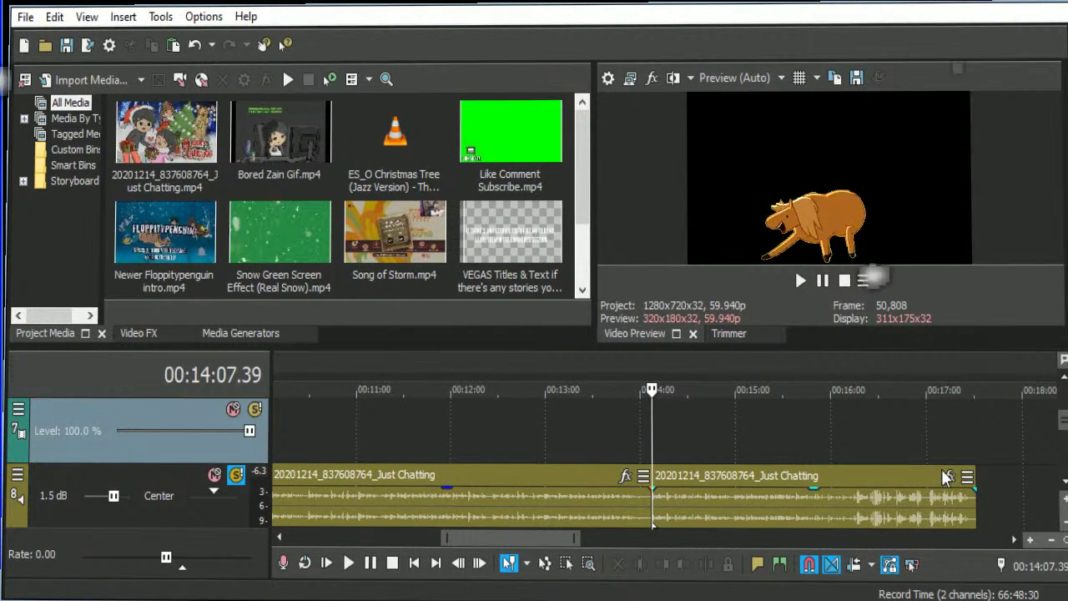
{"action": "scroll", "coordinate": [943, 472], "scroll_direction": "up", "scroll_amount": 5}
{"action": "key", "text": "space"}
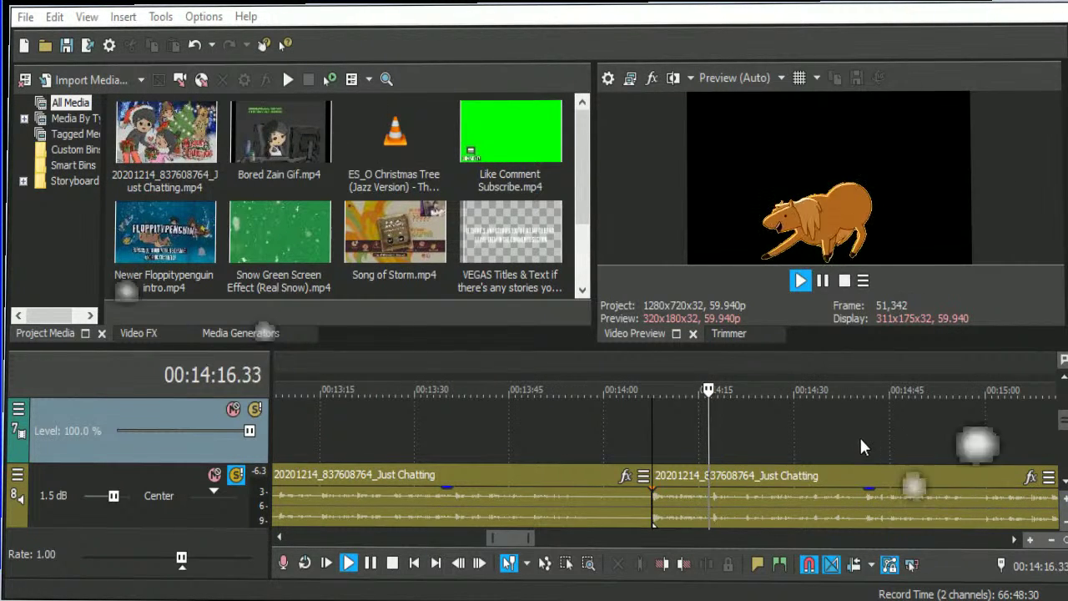
{"action": "left_click", "coordinate": [744, 503]}
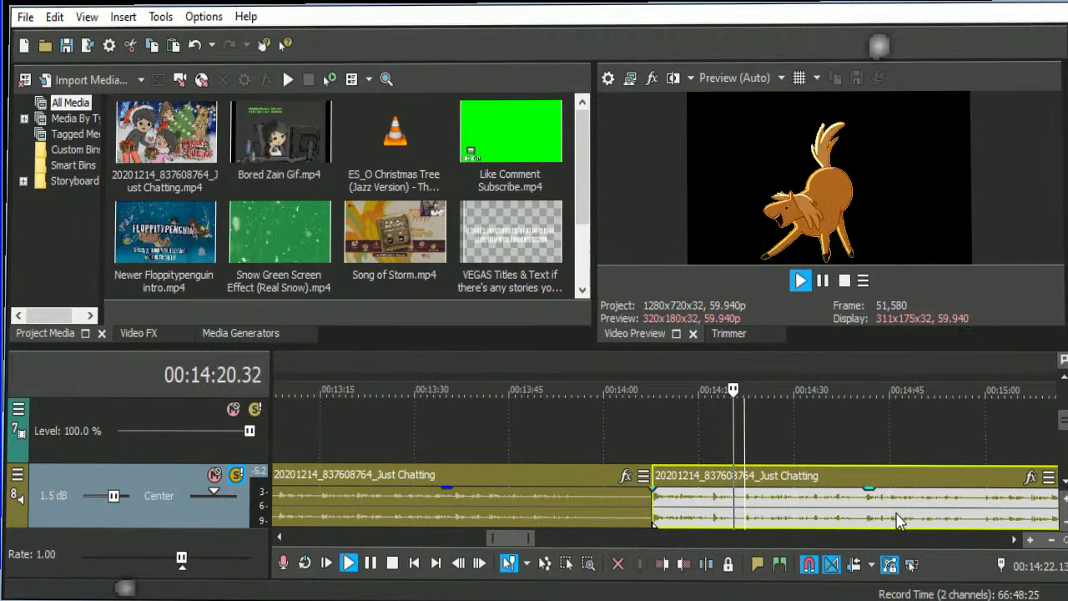
{"action": "key", "text": "Return"}
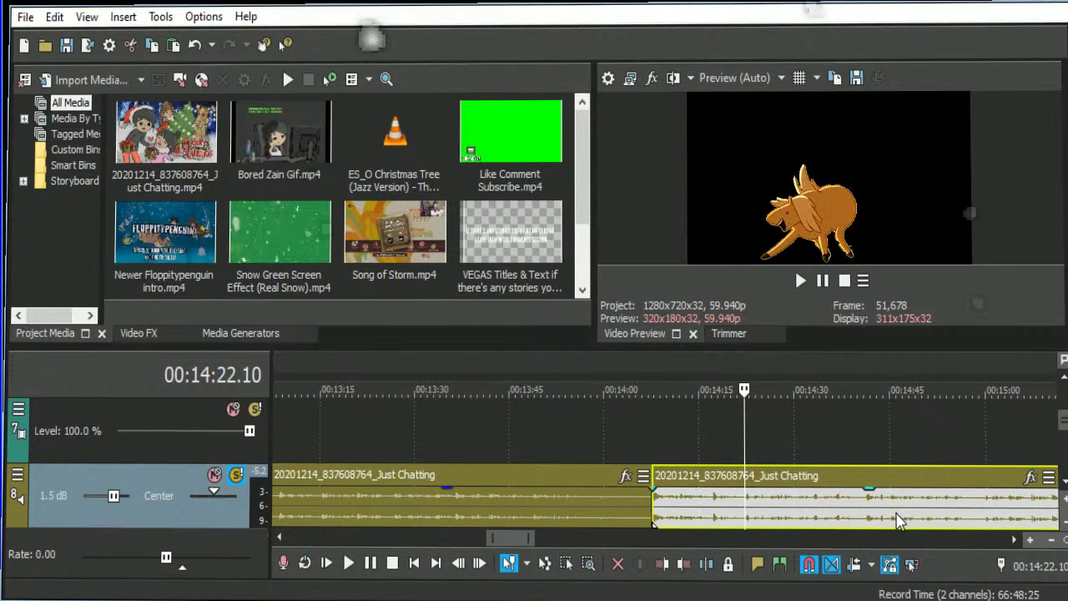
{"action": "key", "text": "space"}
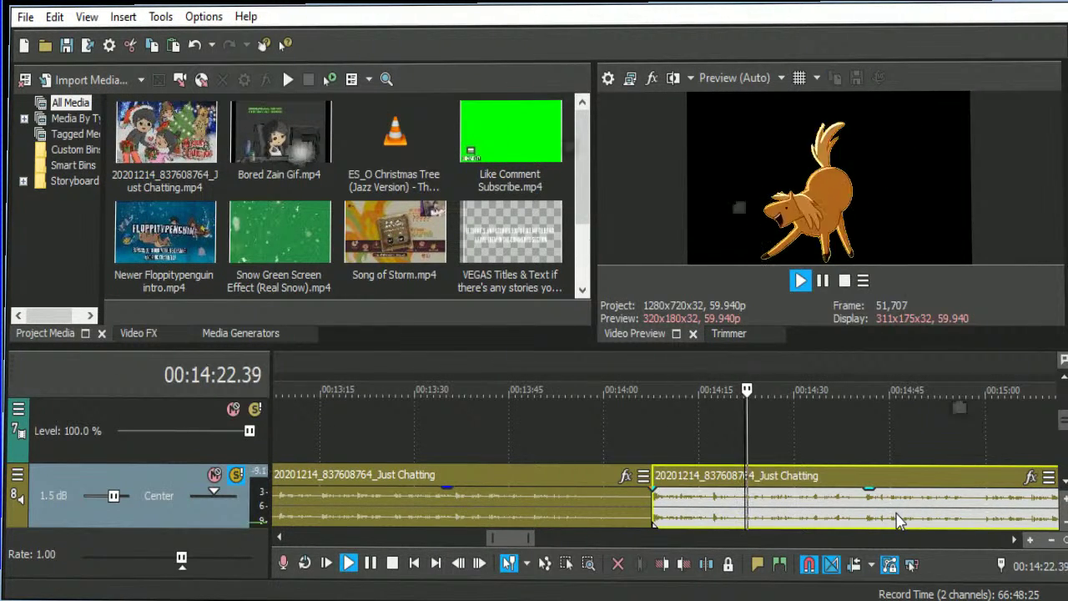
{"action": "left_click", "coordinate": [1013, 539]}
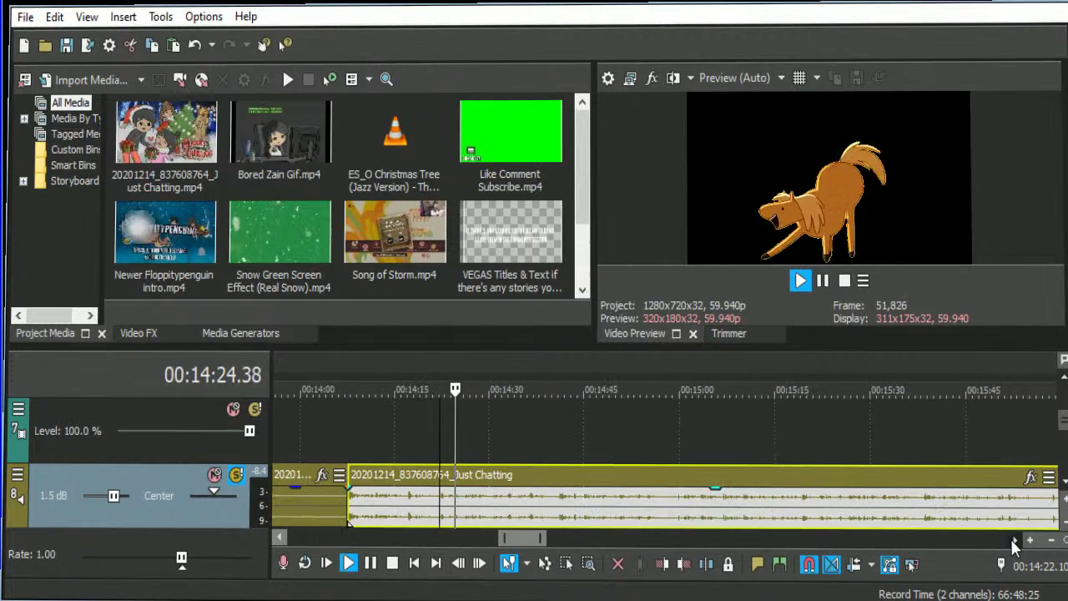
{"action": "left_click", "coordinate": [1010, 539]}
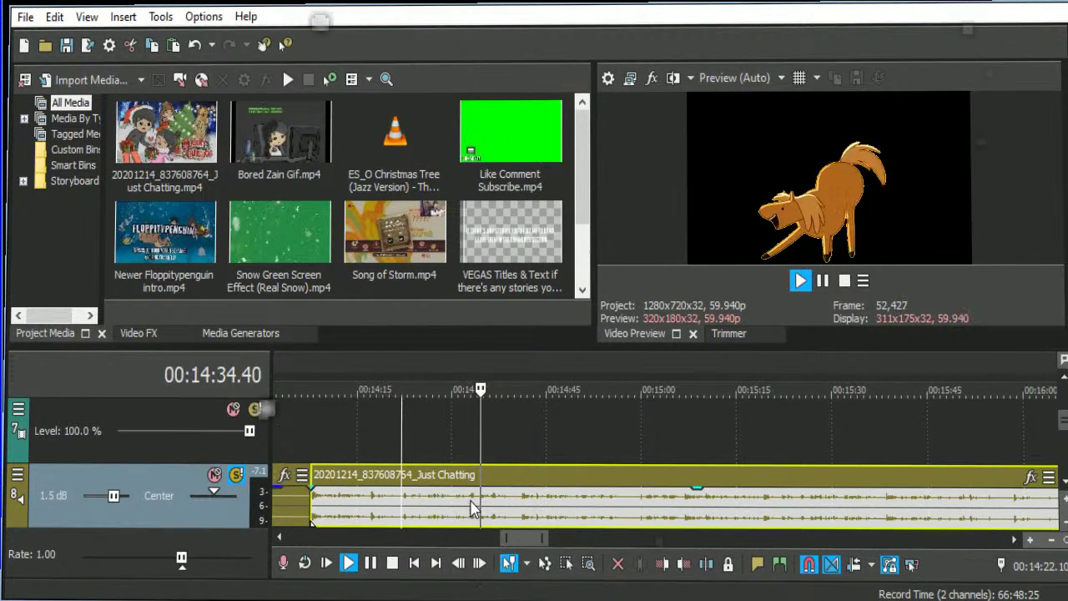
Split the last clip at 00:14:32.49 and again at 00:14:36.19 to isolate the unwanted section.
{"action": "scroll", "coordinate": [659, 517], "scroll_direction": "up", "scroll_amount": 4}
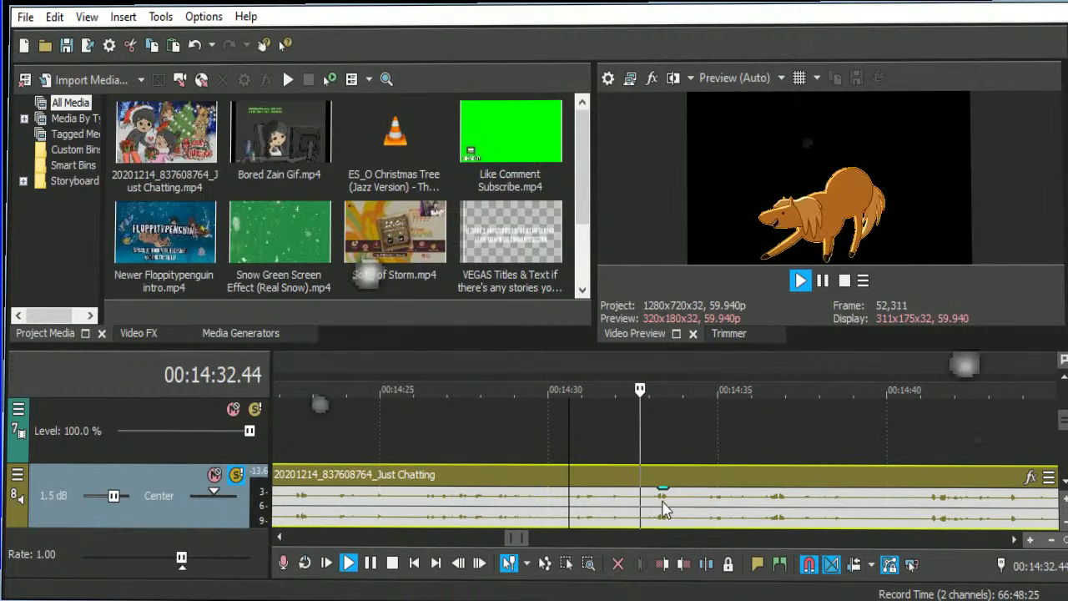
{"action": "key", "text": "space"}
{"action": "left_click", "coordinate": [644, 503]}
{"action": "key", "text": "s"}
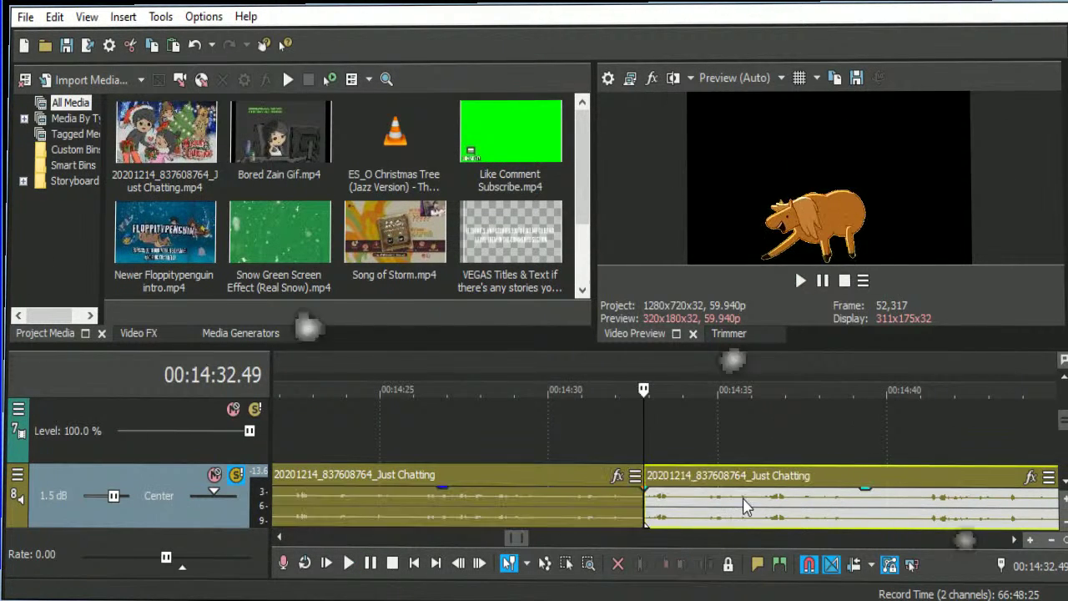
{"action": "key", "text": "space"}
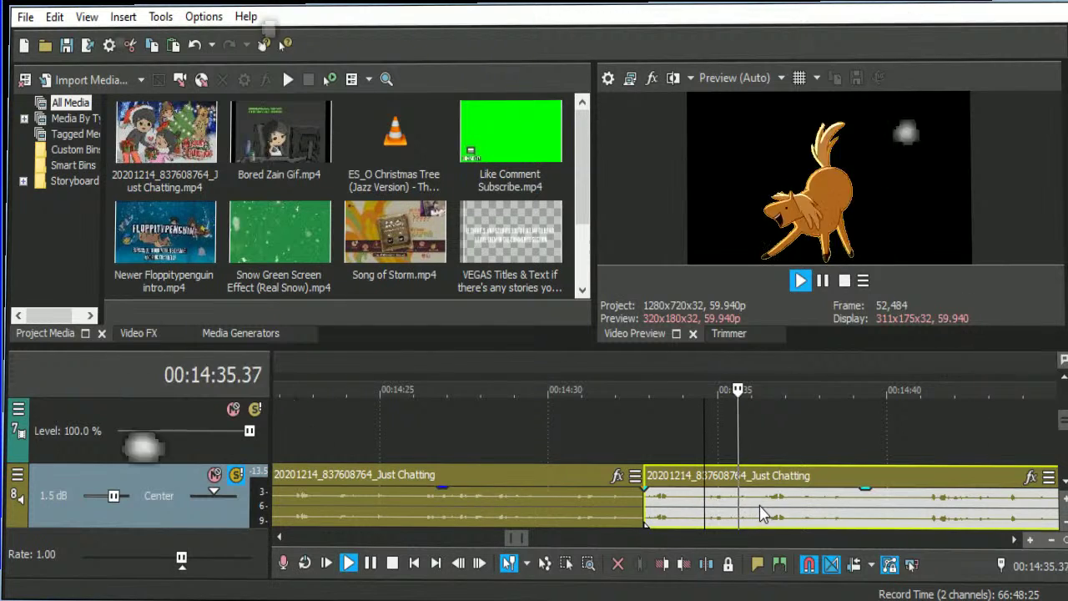
{"action": "key", "text": "s"}
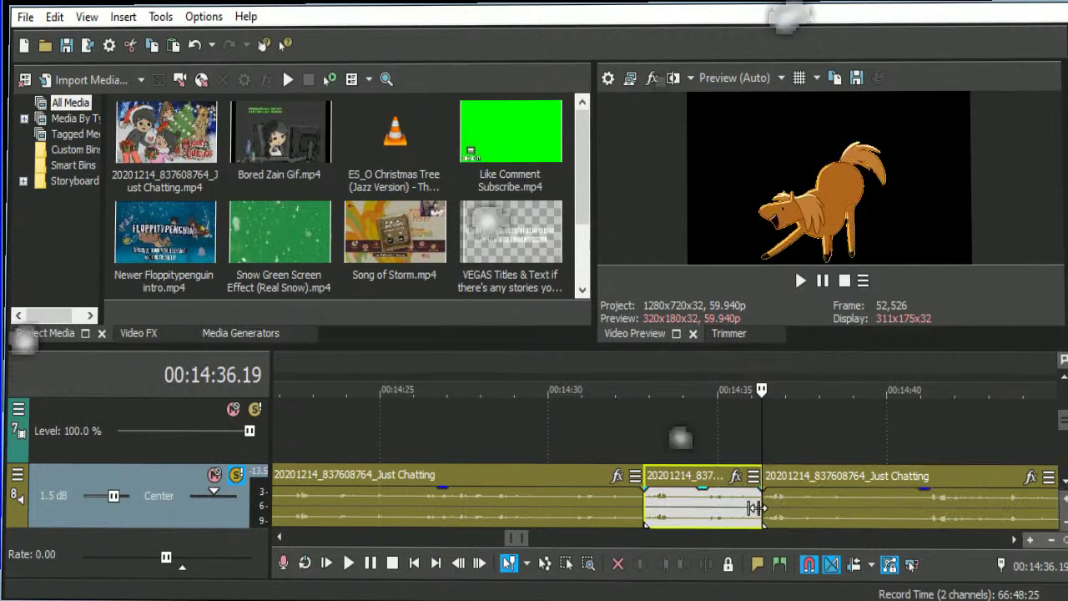
Delete the piece between 00:14:32.49 and 00:14:36.19 and move the following clip earlier by 3.29 to close the gap.
{"action": "left_click", "coordinate": [708, 513]}
{"action": "key", "text": "Delete"}
{"action": "left_click_drag", "start_coordinate": [804, 519], "coordinate": [684, 522]}
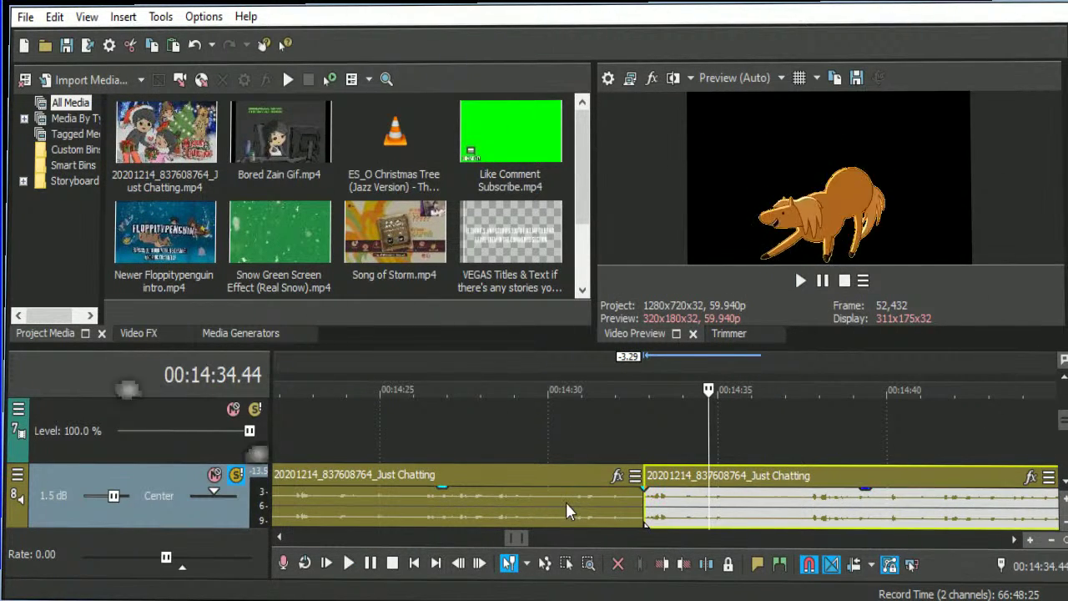
Play the audio from just before 00:14:30 to check the join at 00:14:32.49.
{"action": "left_click", "coordinate": [560, 503]}
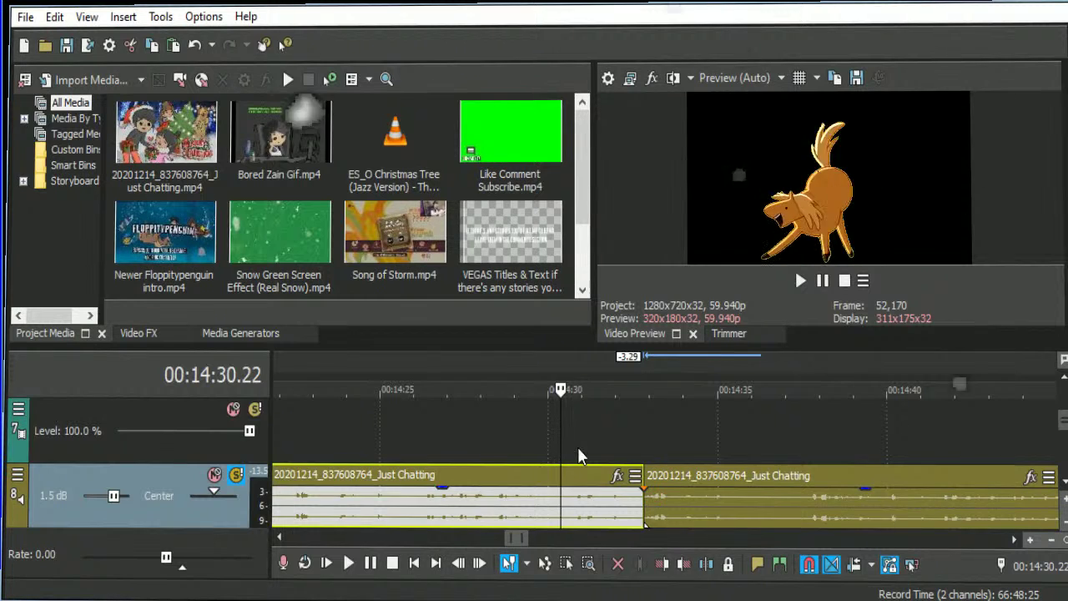
{"action": "left_click", "coordinate": [549, 447]}
{"action": "key", "text": "space"}
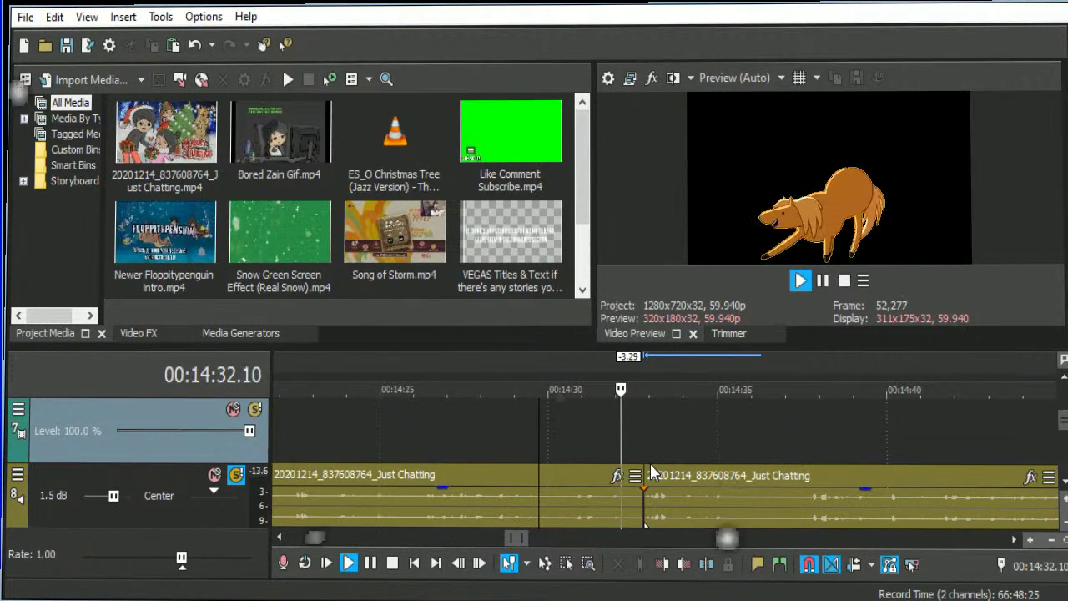
Shift the clip after 00:14:32.49 later by 0.18, extend its start back to the preceding clip, and replay the join.
{"action": "scroll", "coordinate": [649, 501], "scroll_direction": "up", "scroll_amount": 4}
{"action": "left_click", "coordinate": [641, 500]}
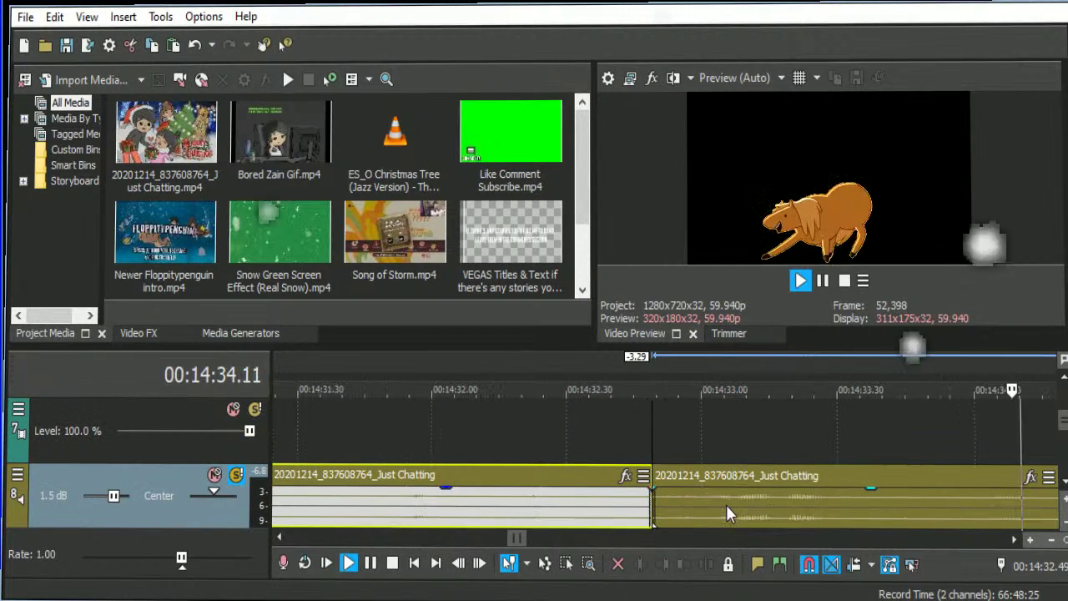
{"action": "key", "text": "space"}
{"action": "left_click_drag", "start_coordinate": [772, 504], "coordinate": [854, 504]}
{"action": "left_click_drag", "start_coordinate": [730, 504], "coordinate": [648, 504]}
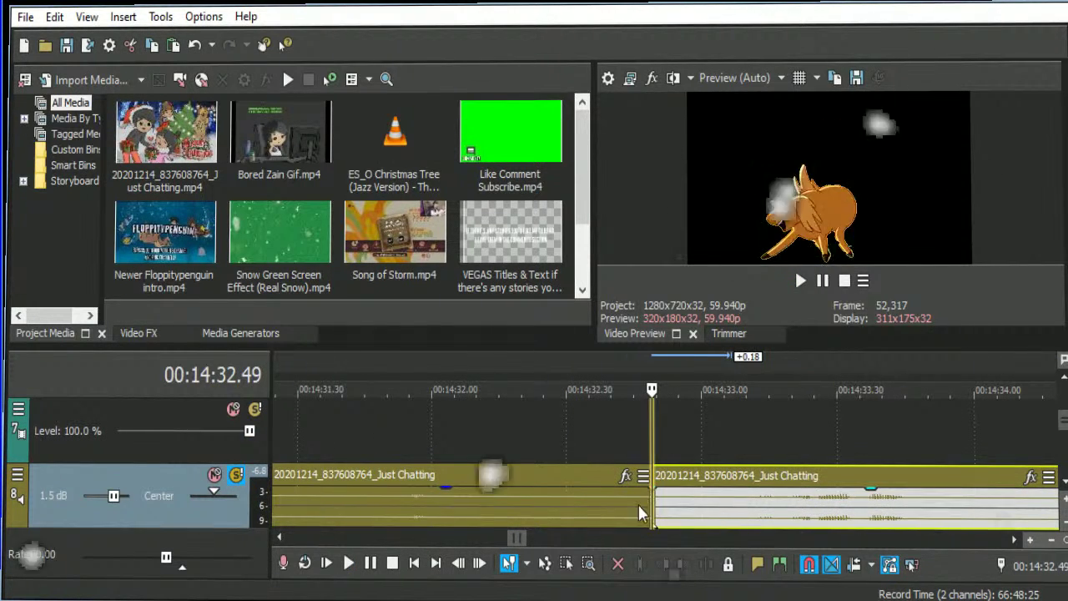
{"action": "left_click", "coordinate": [409, 421]}
{"action": "key", "text": "space"}
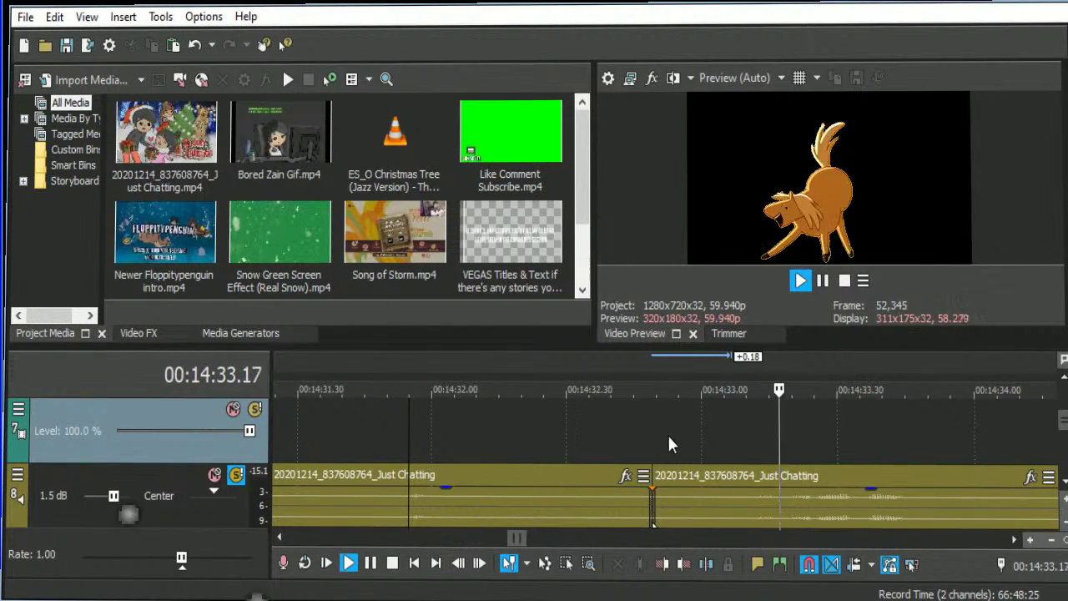
Split the last clip at 00:14:32.58, shift the part after it later by 0.33, and extend the preceding piece to meet it.
{"action": "left_click", "coordinate": [668, 506]}
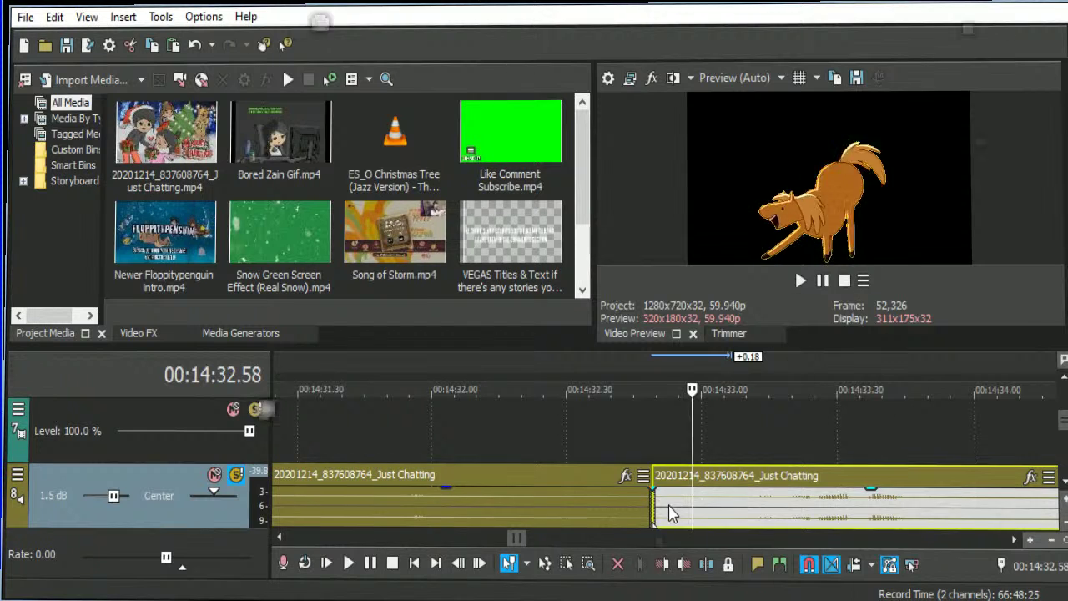
{"action": "key", "text": "s"}
{"action": "key", "text": "space"}
{"action": "left_click_drag", "start_coordinate": [693, 504], "coordinate": [1026, 494]}
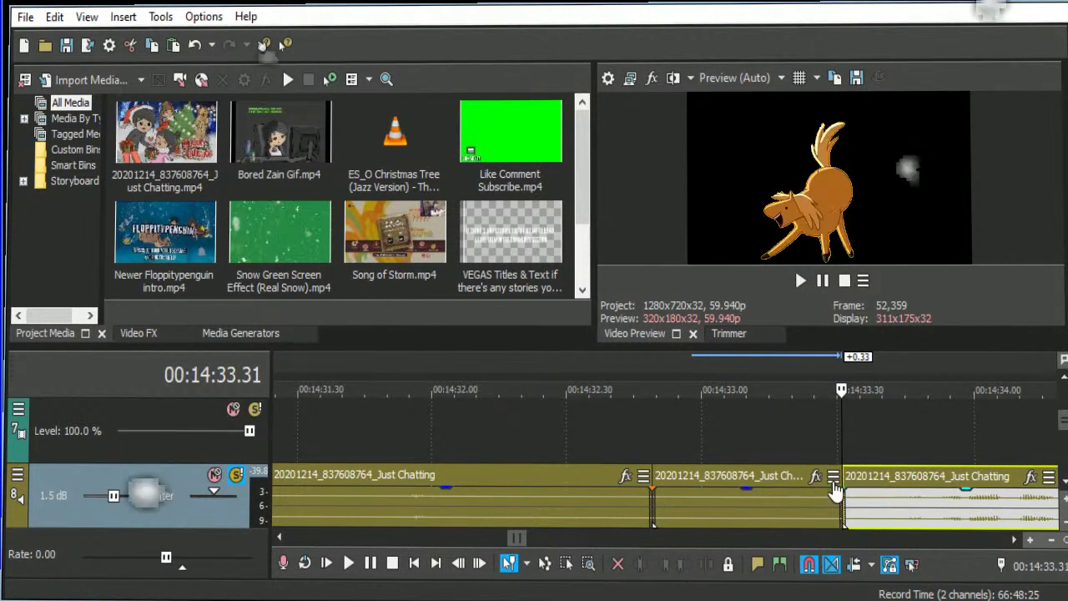
Play the audio from just after 00:14:32 and cut out the piece between 00:14:33.17 and 00:14:33.31.
{"action": "scroll", "coordinate": [751, 501], "scroll_direction": "down", "scroll_amount": 3}
{"action": "left_click", "coordinate": [525, 450]}
{"action": "key", "text": "space"}
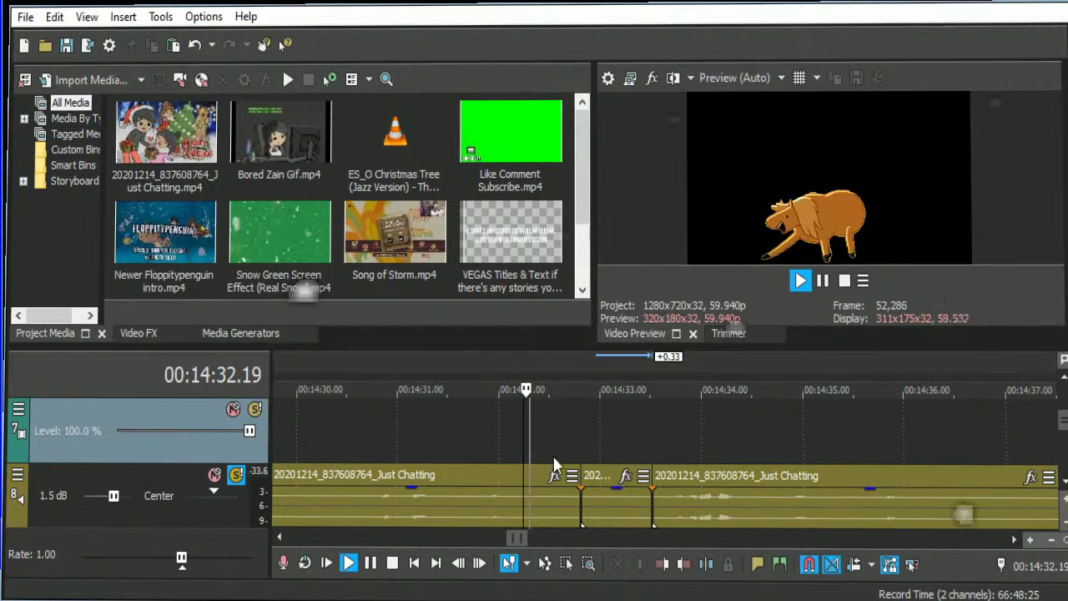
{"action": "key", "text": "space"}
{"action": "left_click", "coordinate": [629, 505]}
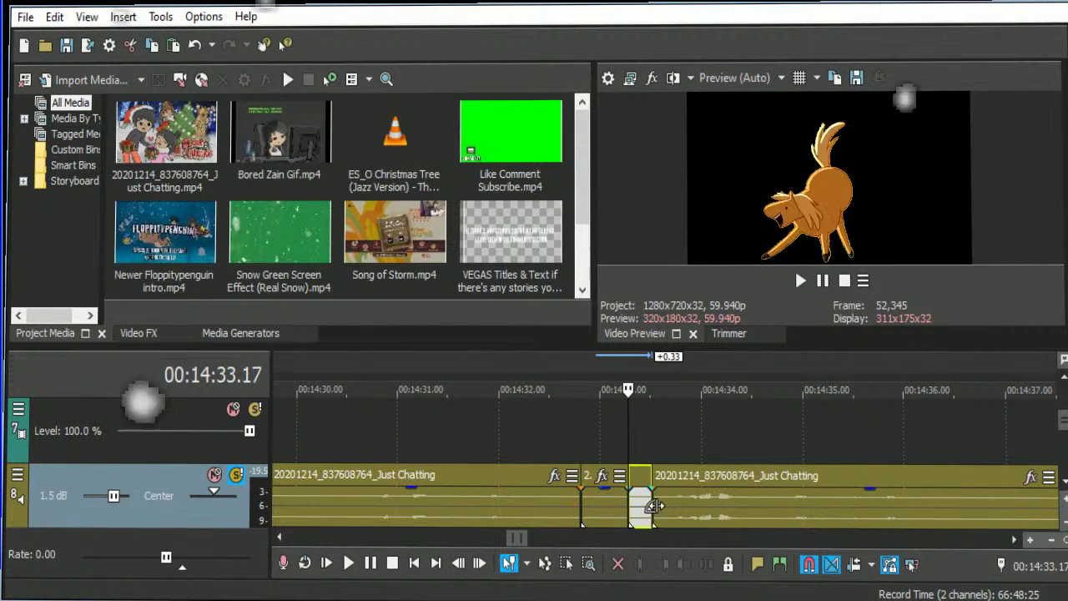
{"action": "key", "text": "alt+bracketright"}
Split the following clip at 00:14:33.41 and delete the short fragment before the split.
{"action": "left_click", "coordinate": [663, 501]}
{"action": "key", "text": "space"}
{"action": "key", "text": "s"}
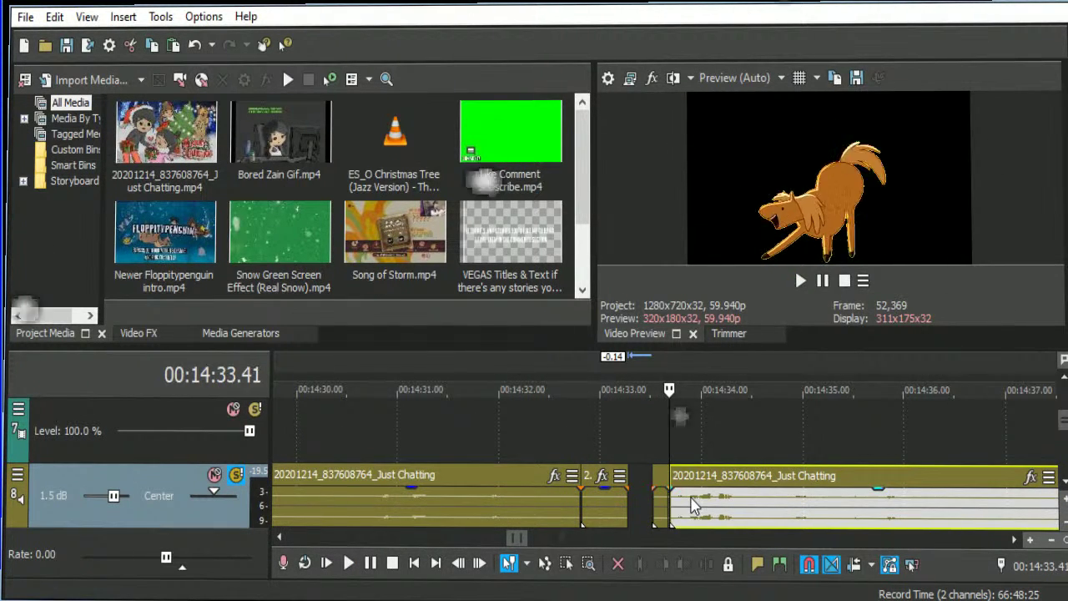
{"action": "key", "text": "space"}
{"action": "left_click", "coordinate": [654, 505]}
{"action": "key", "text": "Delete"}
Move the following clip 0.24 earlier to close the gap, and play the audio from 00:14:31.54 to check the join.
{"action": "left_click_drag", "start_coordinate": [710, 505], "coordinate": [665, 505]}
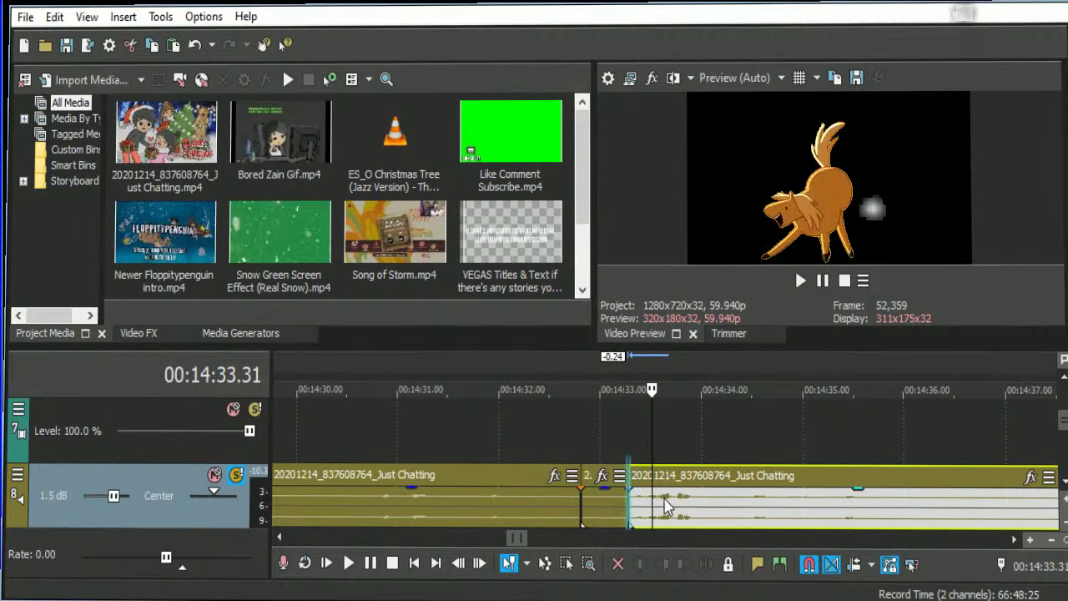
{"action": "left_click", "coordinate": [488, 453]}
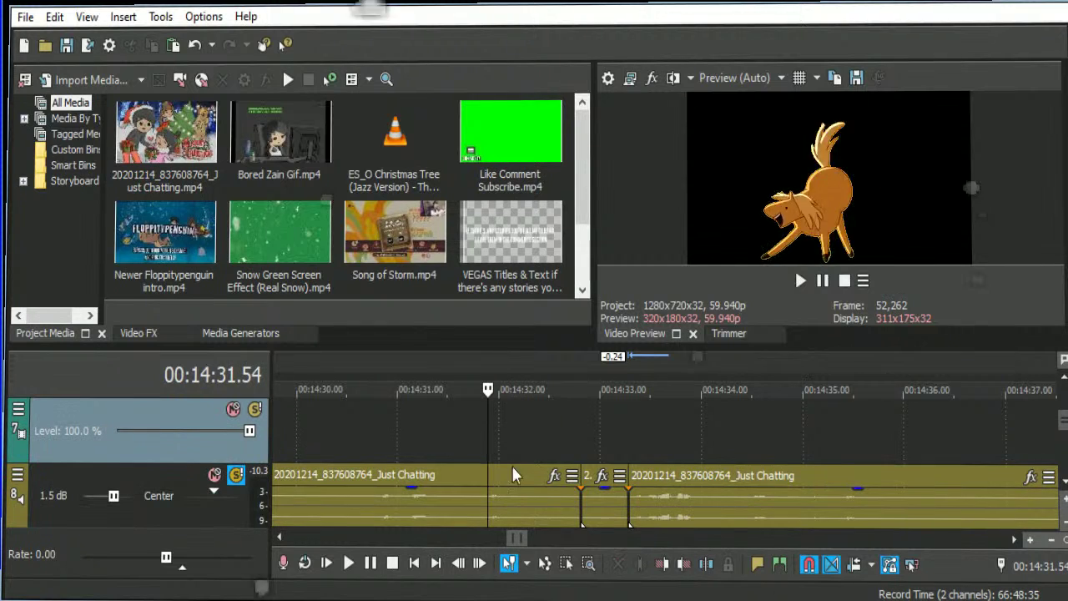
{"action": "key", "text": "space"}
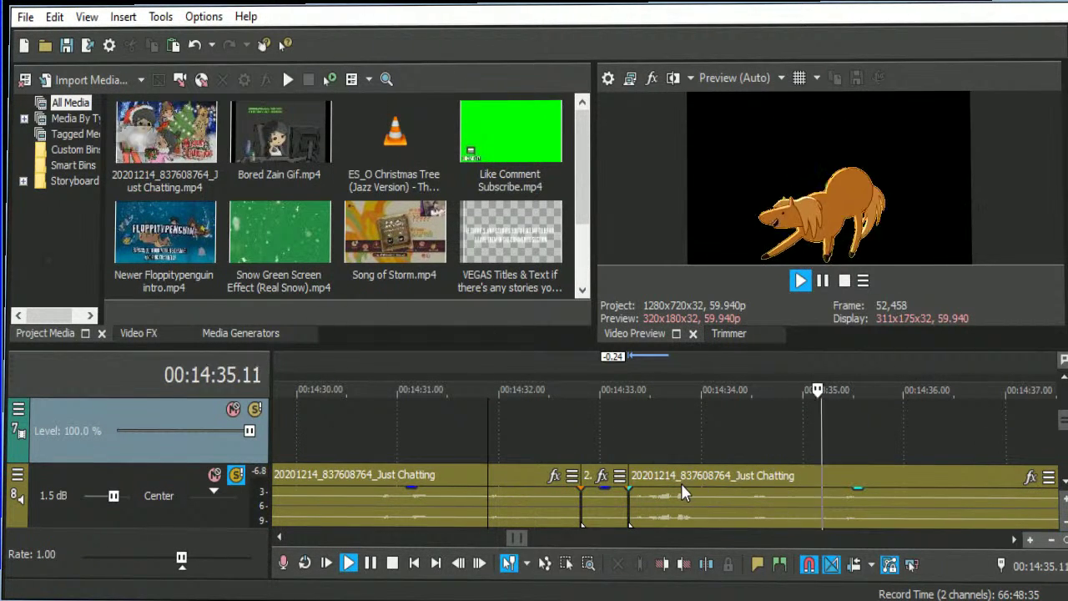
{"action": "scroll", "coordinate": [779, 499], "scroll_direction": "down", "scroll_amount": 3}
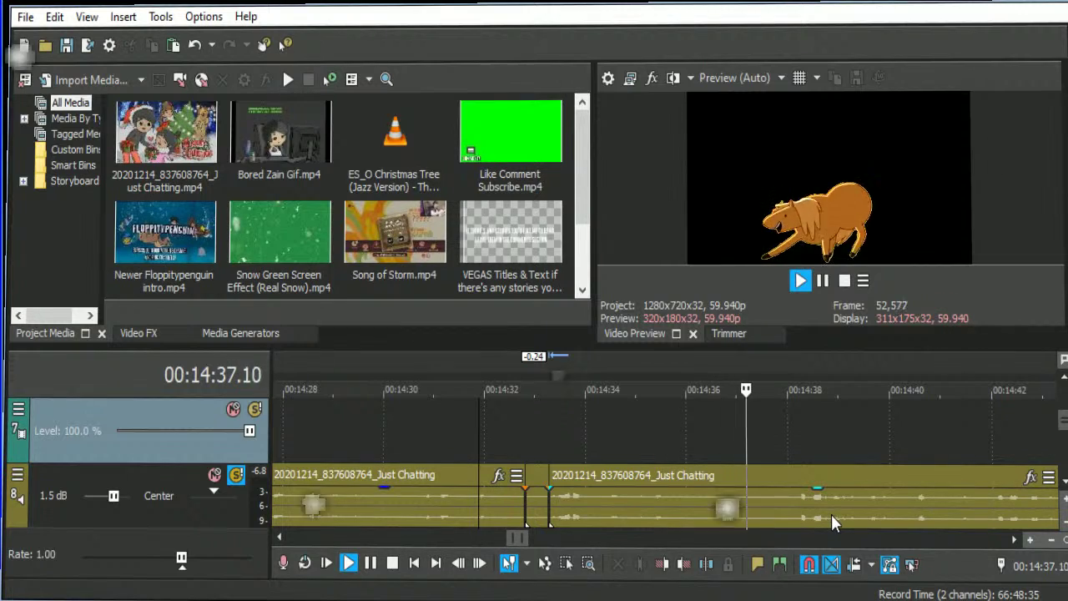
{"action": "scroll", "coordinate": [863, 526], "scroll_direction": "down", "scroll_amount": 5}
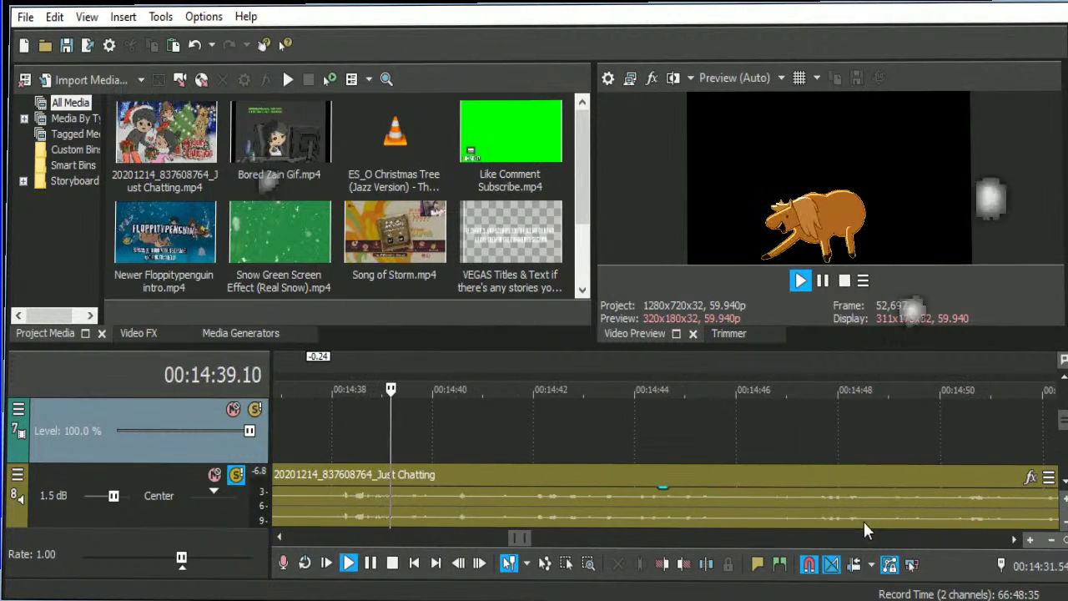
Listen to short stretches of the last clip between 00:14:40 and 00:14:46 to locate the unwanted audio.
{"action": "left_click", "coordinate": [742, 502]}
{"action": "scroll", "coordinate": [741, 503], "scroll_direction": "up", "scroll_amount": 3}
{"action": "key", "text": "space"}
{"action": "scroll", "coordinate": [677, 519], "scroll_direction": "up", "scroll_amount": 4}
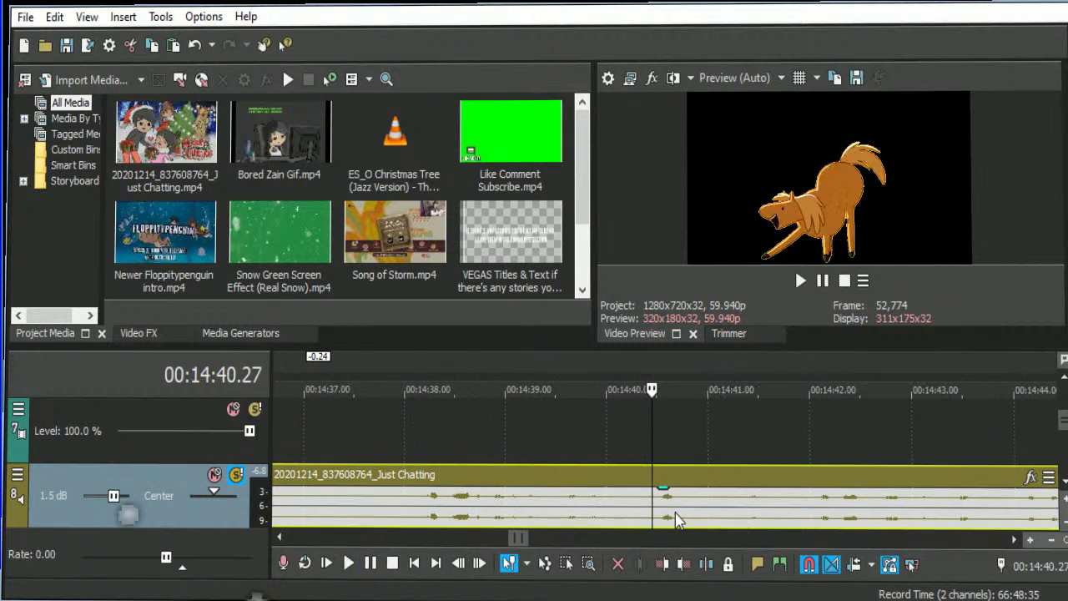
{"action": "key", "text": "space"}
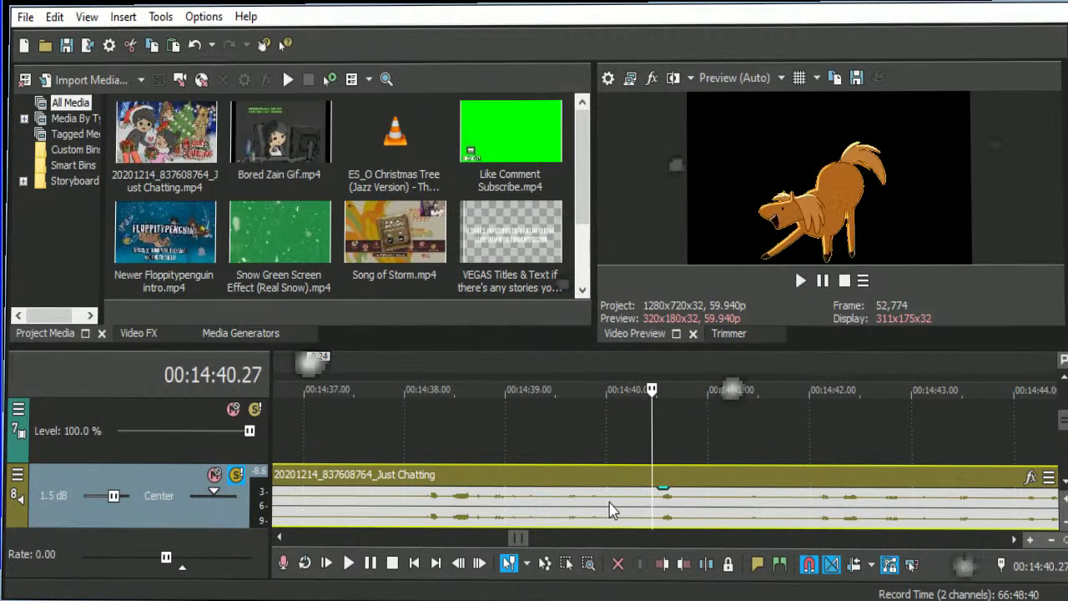
{"action": "left_click", "coordinate": [810, 513]}
{"action": "key", "text": "space"}
Split the last clip at 00:14:38.12 and again just after 00:14:42 to isolate the unwanted section.
{"action": "left_click", "coordinate": [424, 502]}
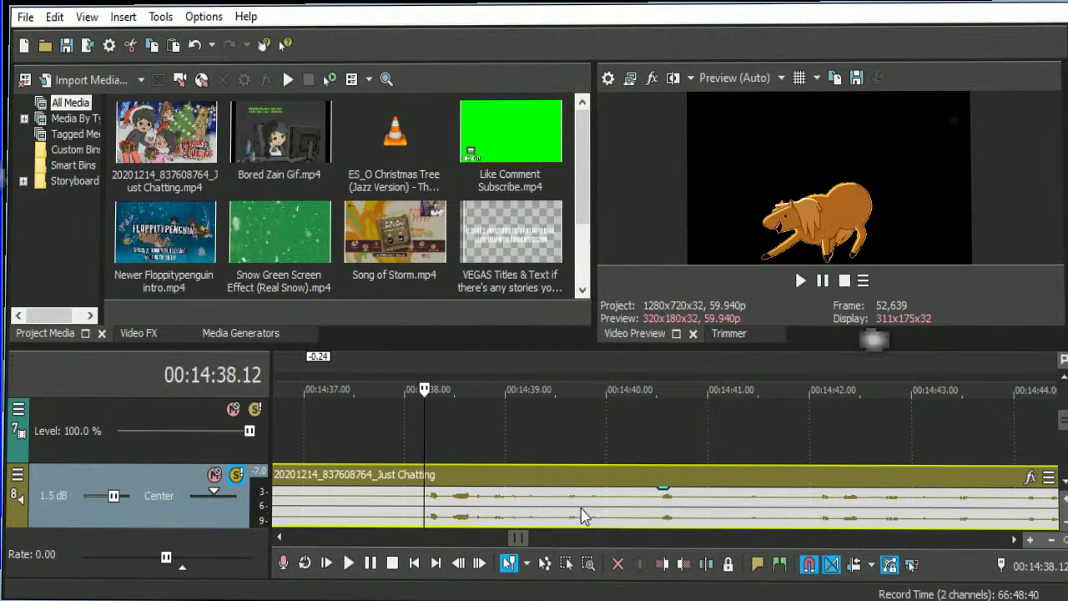
{"action": "key", "text": "s"}
{"action": "left_click", "coordinate": [817, 509]}
{"action": "key", "text": "s"}
Delete the isolated piece starting at 00:14:38.12 and move the following clip 3.52 earlier to close the gap.
{"action": "left_click", "coordinate": [763, 506]}
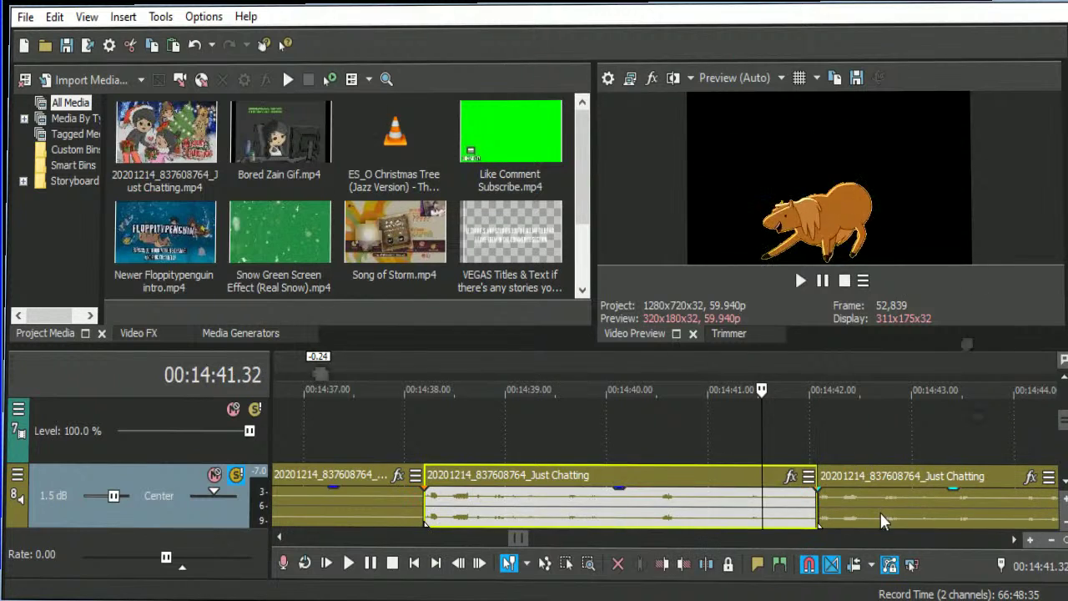
{"action": "key", "text": "Delete"}
{"action": "left_click_drag", "start_coordinate": [827, 511], "coordinate": [434, 502]}
{"action": "scroll", "coordinate": [475, 482], "scroll_direction": "down", "scroll_amount": 2}
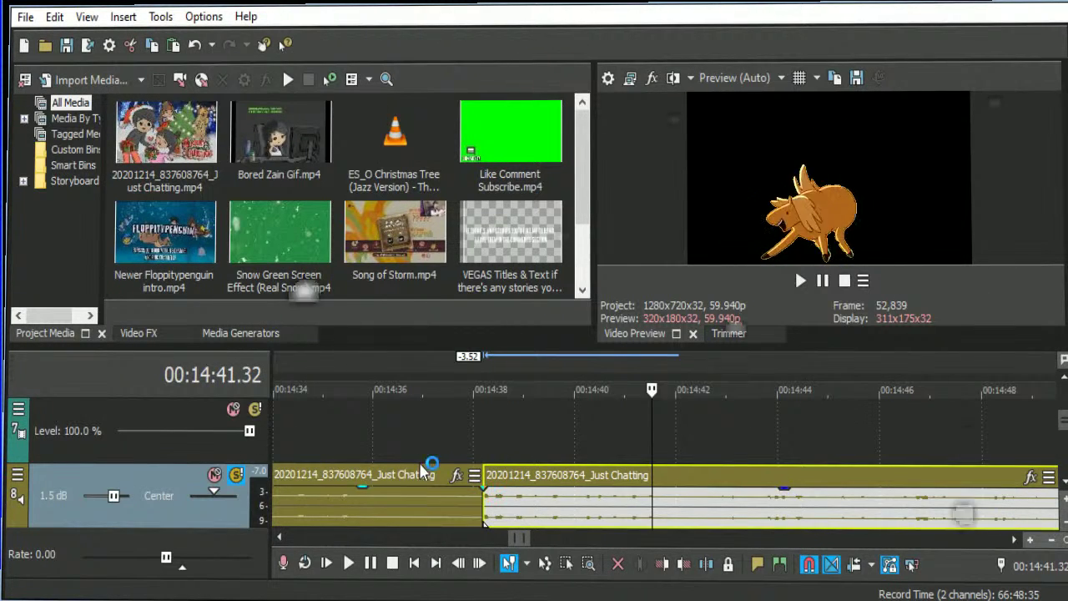
Play the audio from 00:14:35.31 through the join at 00:14:38.12 and pause at 00:14:50.45.
{"action": "left_click", "coordinate": [351, 459]}
{"action": "key", "text": "space"}
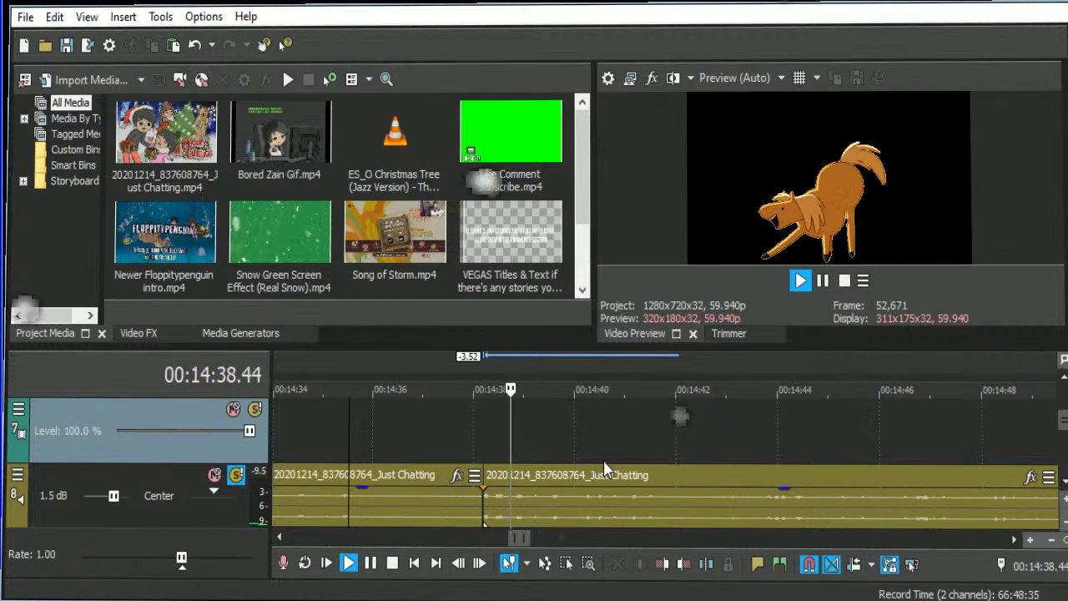
{"action": "left_click", "coordinate": [1016, 539]}
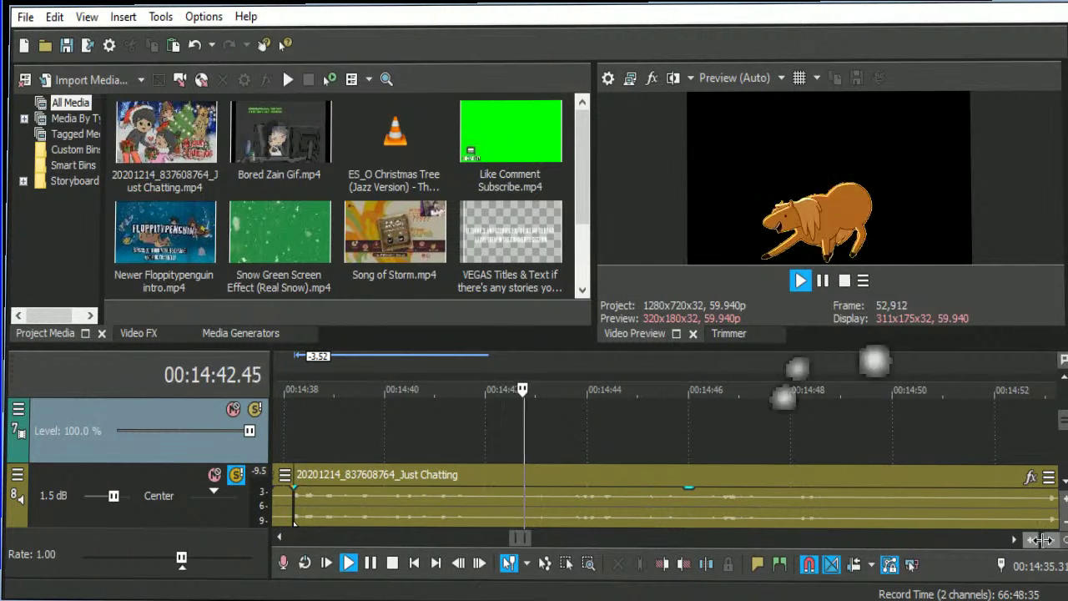
{"action": "left_click", "coordinate": [1049, 541]}
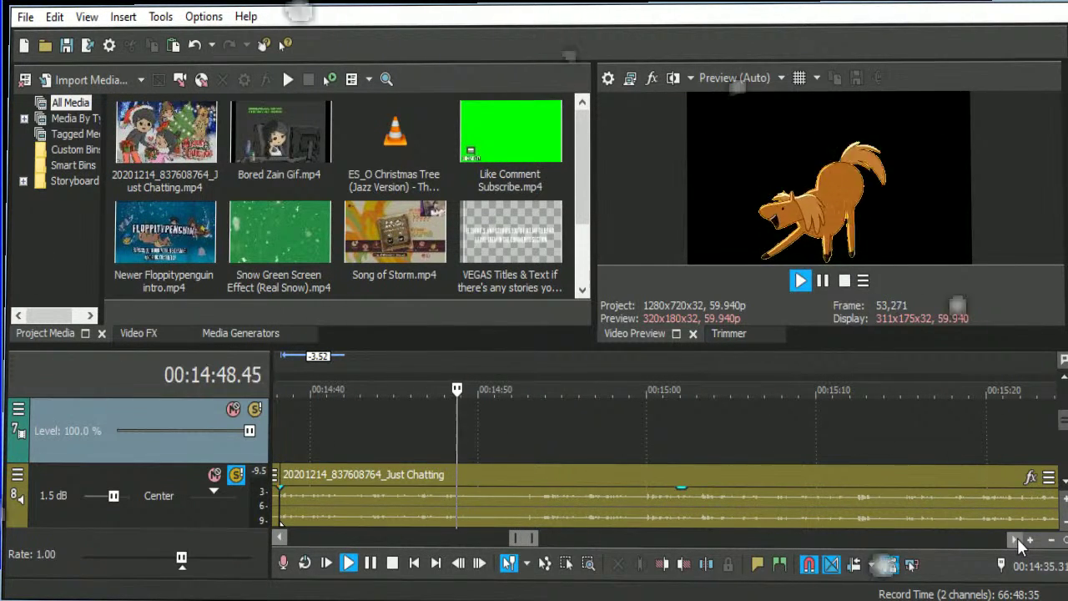
{"action": "key", "text": "Return"}
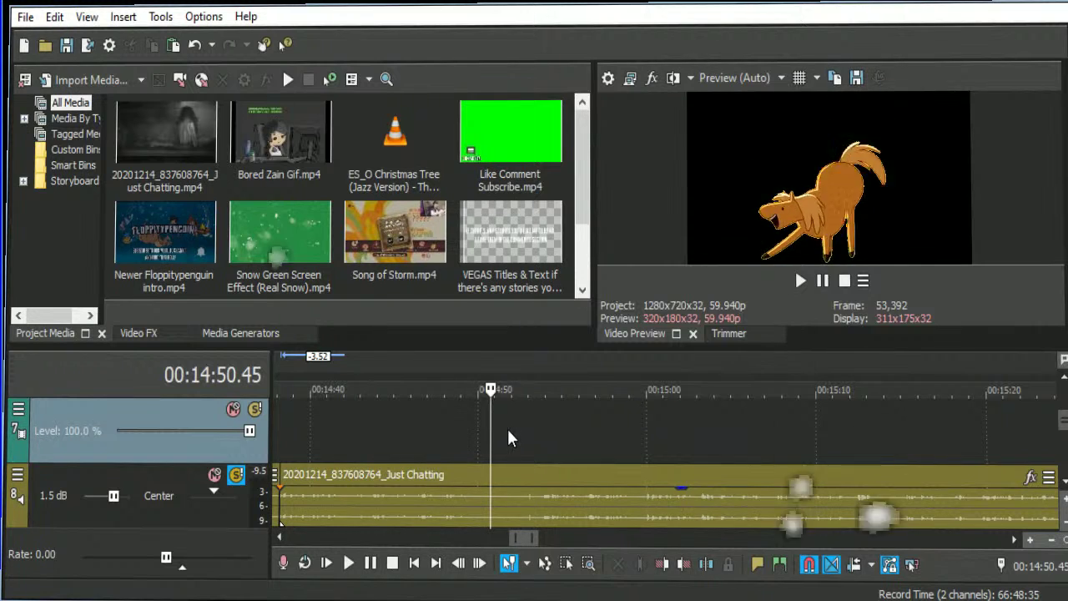
{"action": "scroll", "coordinate": [493, 425], "scroll_direction": "down", "scroll_amount": 2}
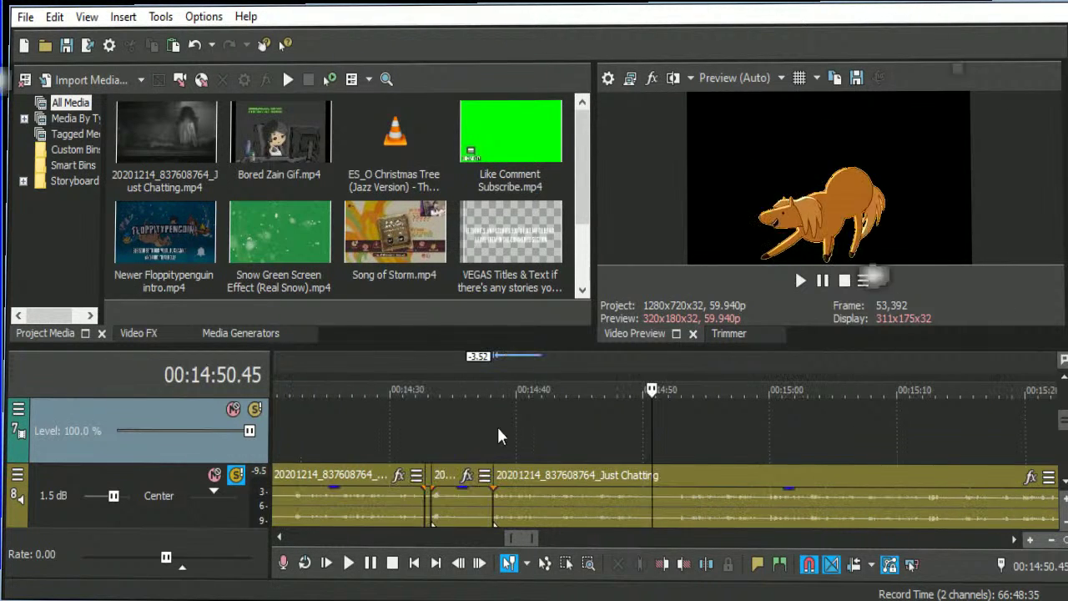
{"action": "left_click", "coordinate": [632, 442]}
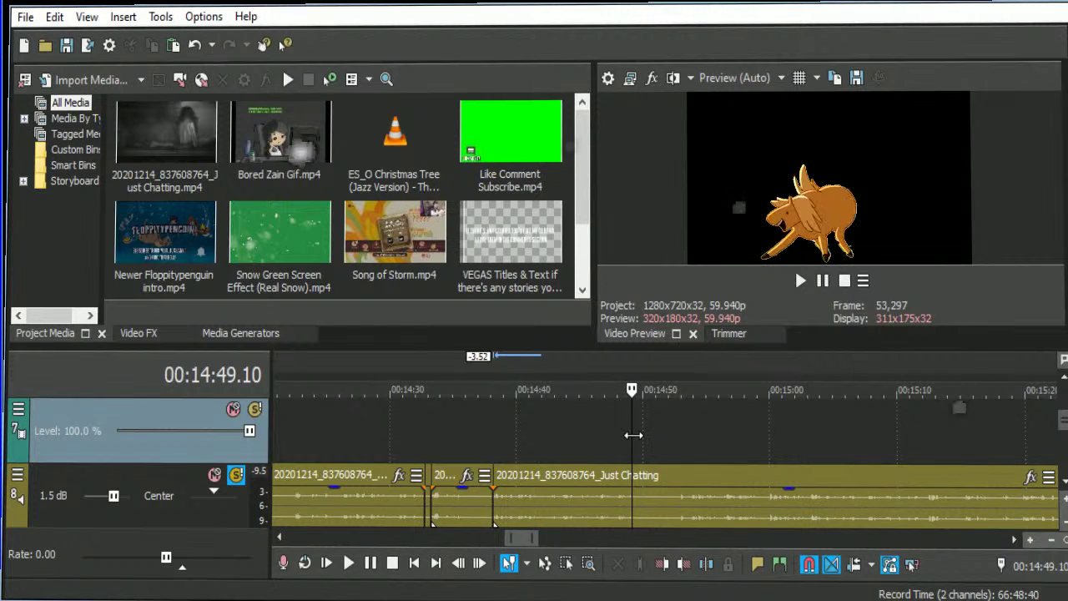
{"action": "scroll", "coordinate": [633, 435], "scroll_direction": "up", "scroll_amount": 2}
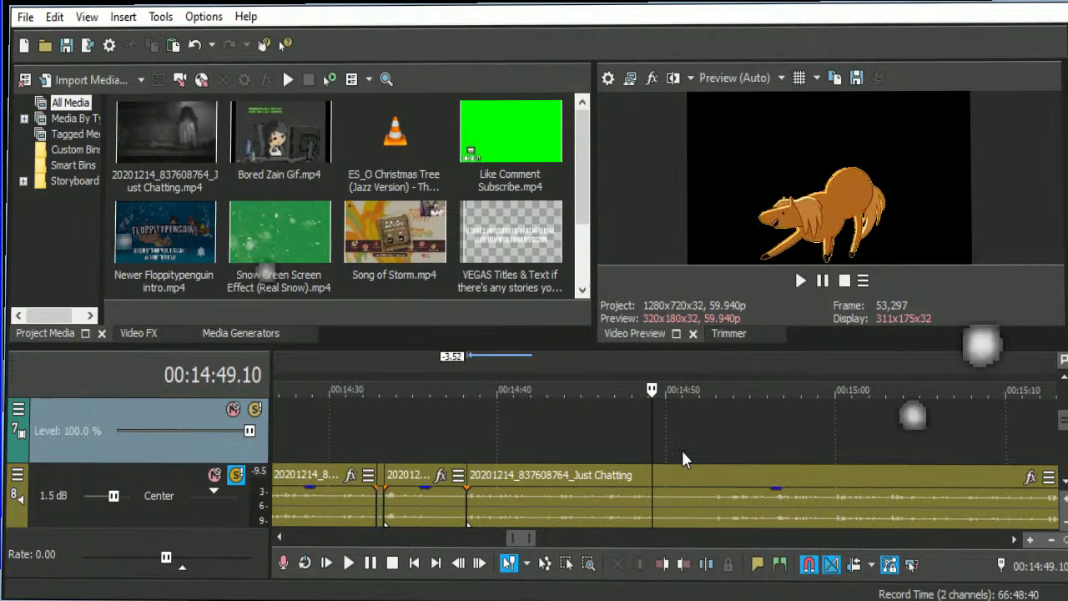
{"action": "scroll", "coordinate": [685, 455], "scroll_direction": "down", "scroll_amount": 2}
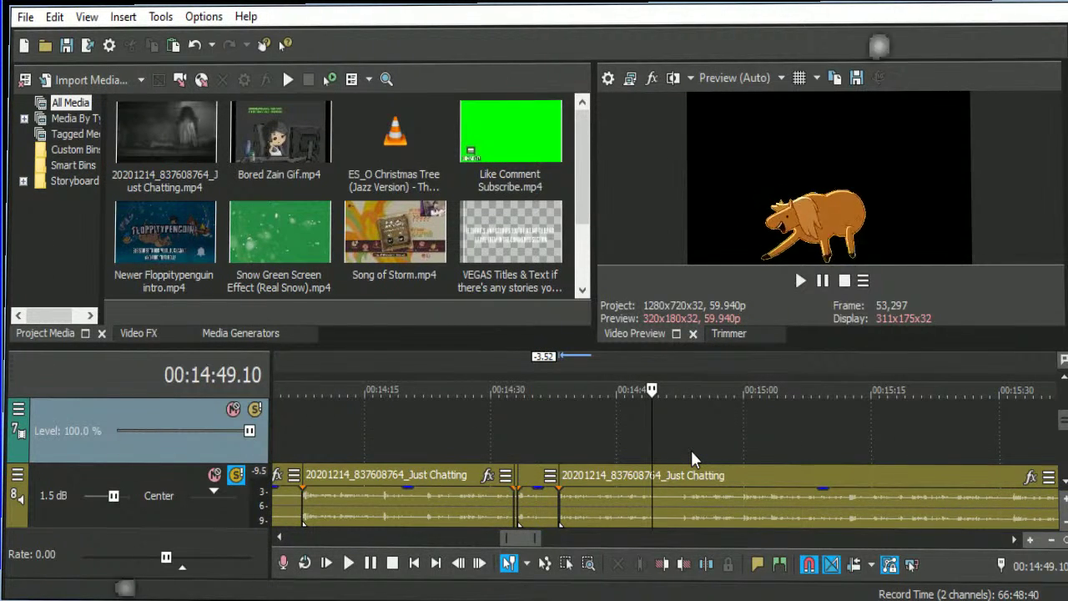
{"action": "scroll", "coordinate": [717, 469], "scroll_direction": "down", "scroll_amount": 3}
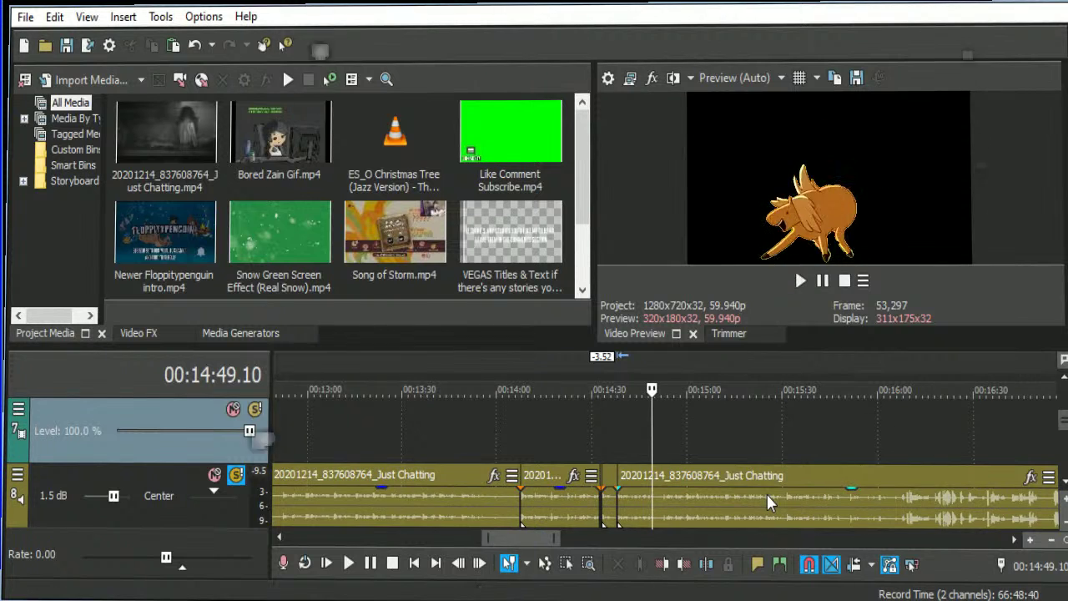
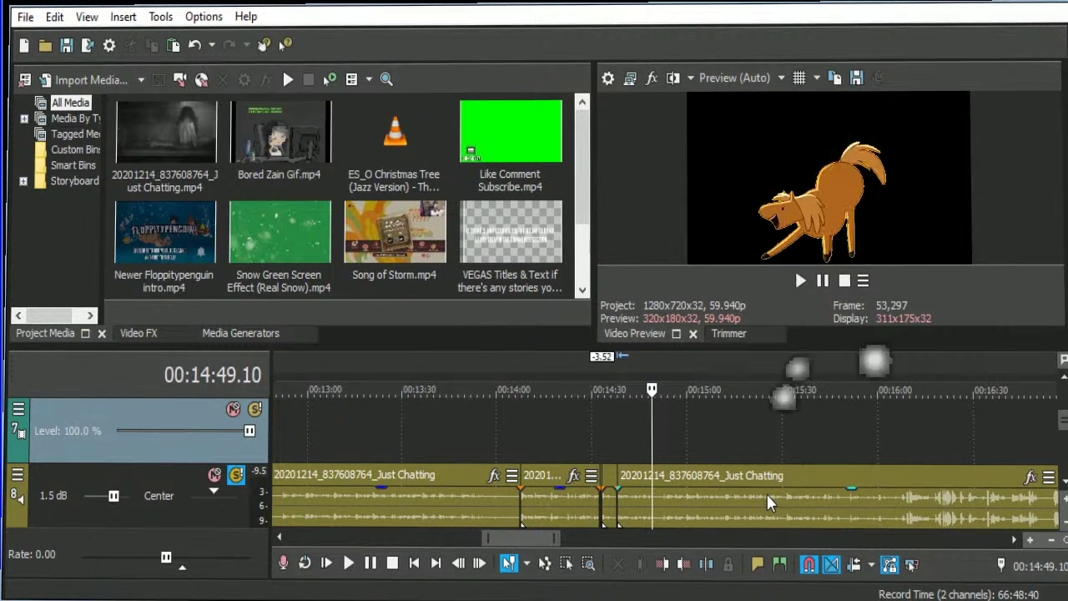
{"action": "left_click", "coordinate": [648, 434]}
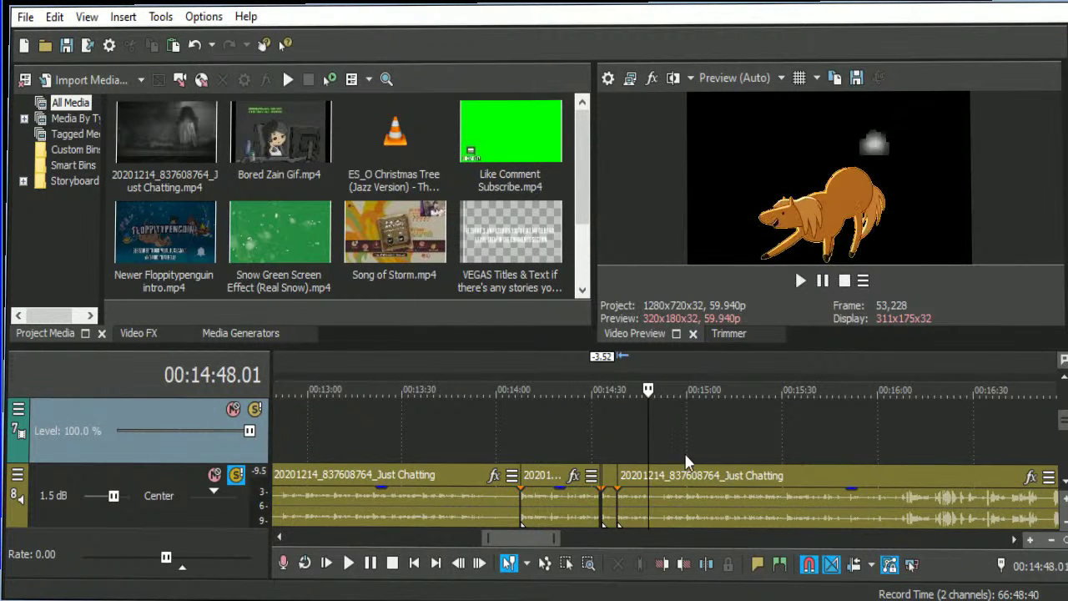
{"action": "scroll", "coordinate": [748, 461], "scroll_direction": "up", "scroll_amount": 3}
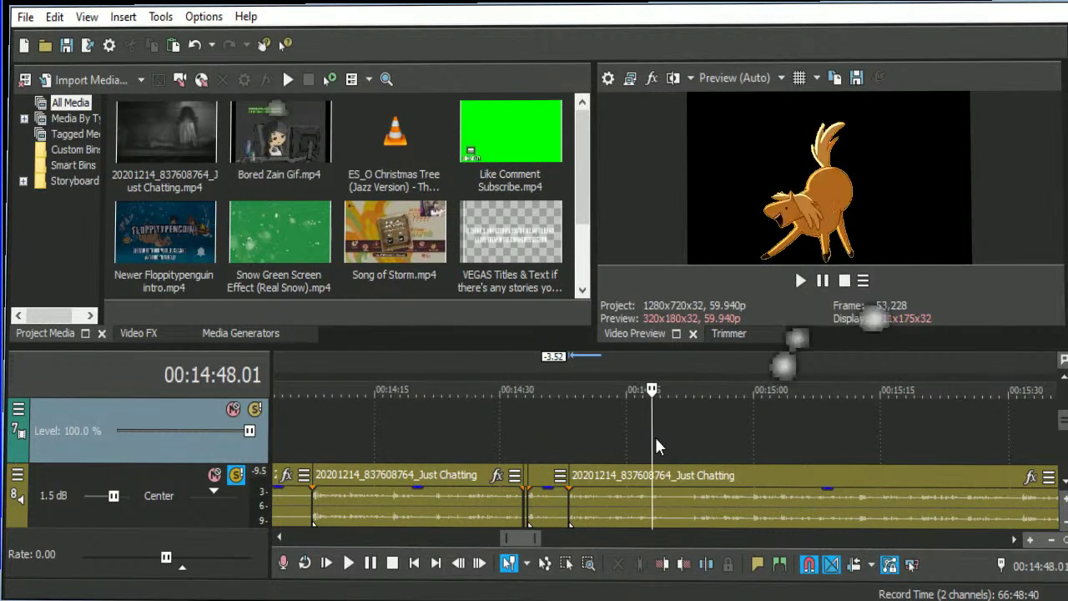
Play the audio from 00:14:39.10 and split the last clip at 00:14:53.51.
{"action": "left_click", "coordinate": [576, 429]}
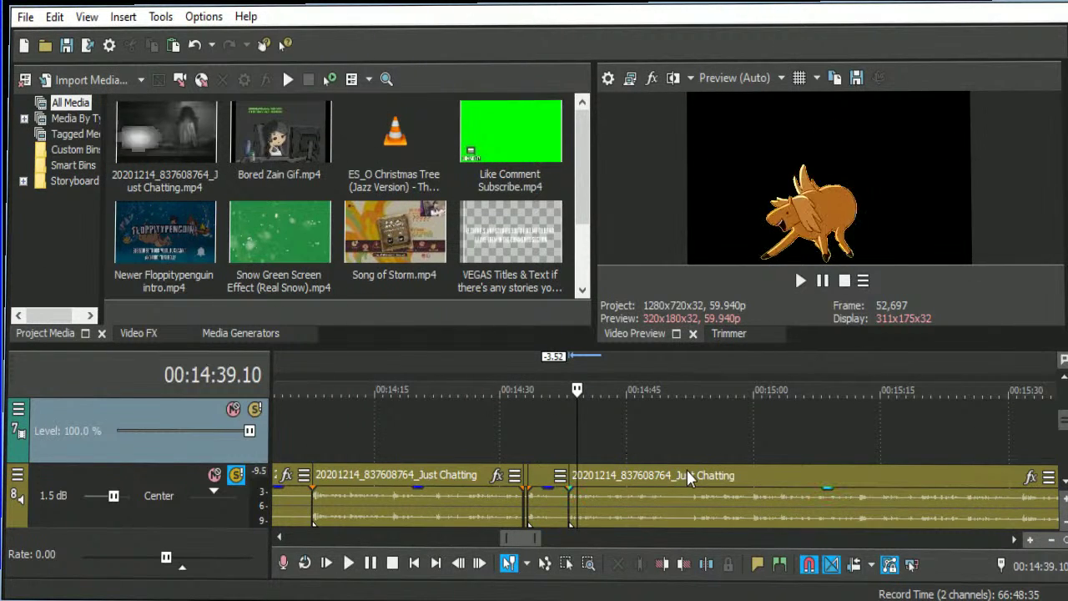
{"action": "key", "text": "space"}
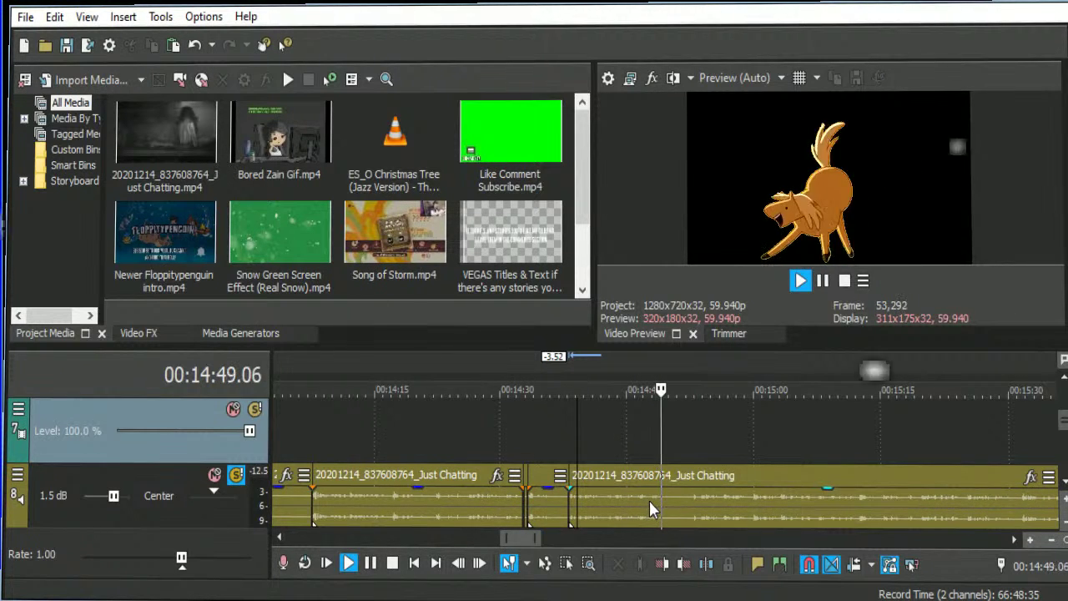
{"action": "left_click", "coordinate": [690, 500]}
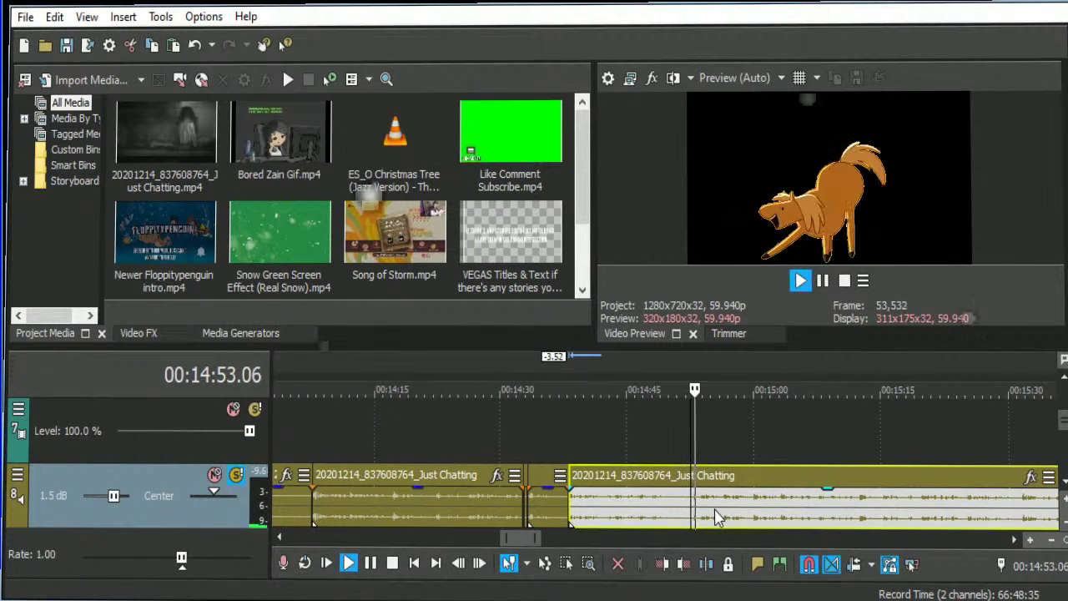
{"action": "scroll", "coordinate": [710, 510], "scroll_direction": "up", "scroll_amount": 3}
{"action": "left_click", "coordinate": [661, 499]}
{"action": "scroll", "coordinate": [681, 512], "scroll_direction": "down", "scroll_amount": 4}
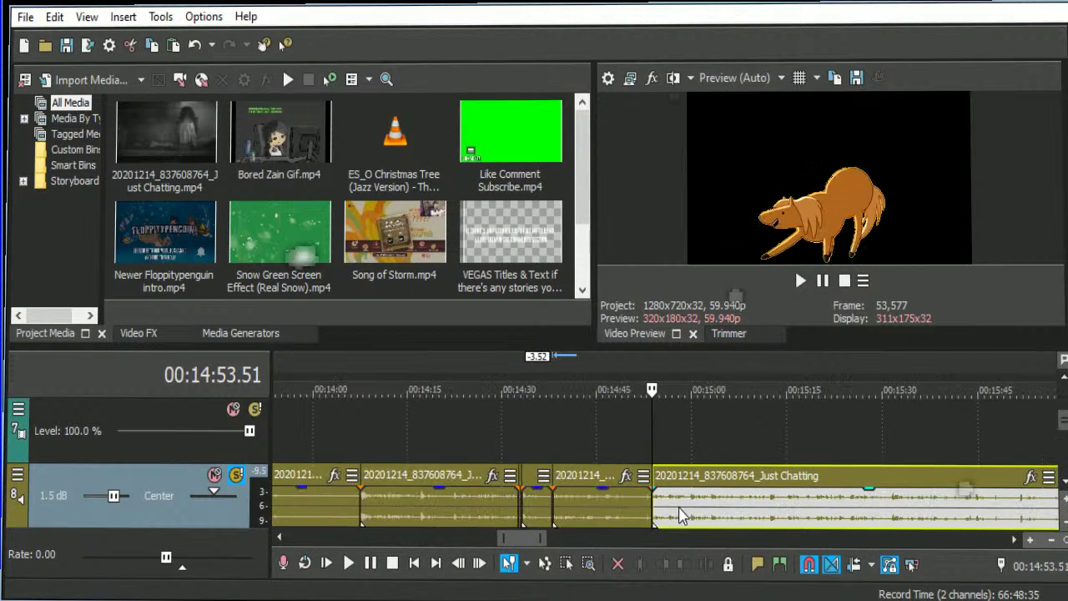
Review the short clips between 00:14:33 and 00:14:53.51 by selecting them and playing their starts.
{"action": "left_click", "coordinate": [630, 524]}
{"action": "scroll", "coordinate": [632, 525], "scroll_direction": "up", "scroll_amount": 3}
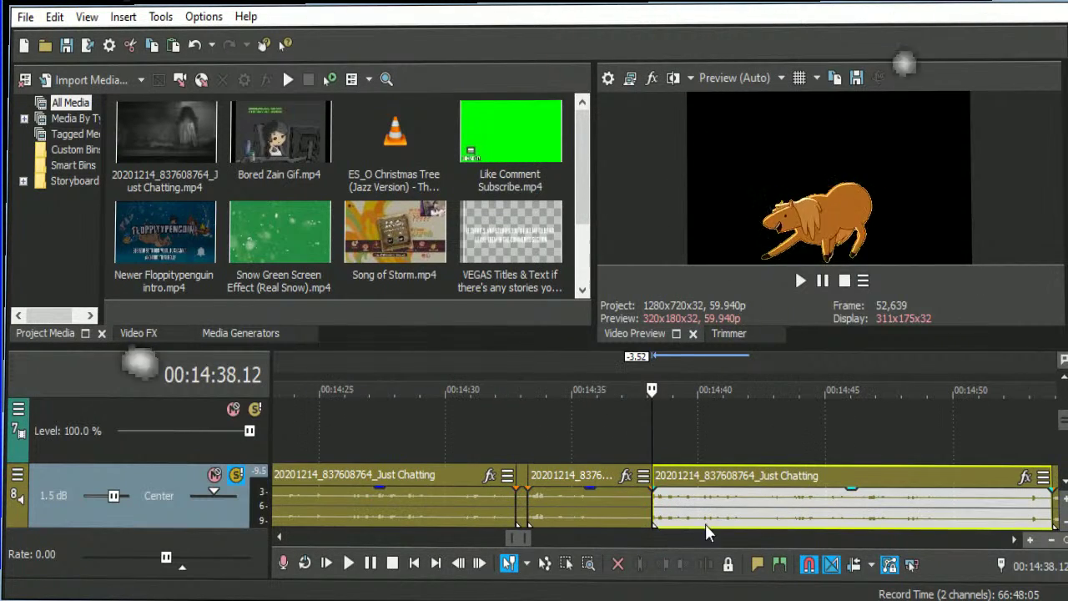
{"action": "key", "text": "space"}
{"action": "scroll", "coordinate": [722, 526], "scroll_direction": "down", "scroll_amount": 3}
{"action": "key", "text": "space"}
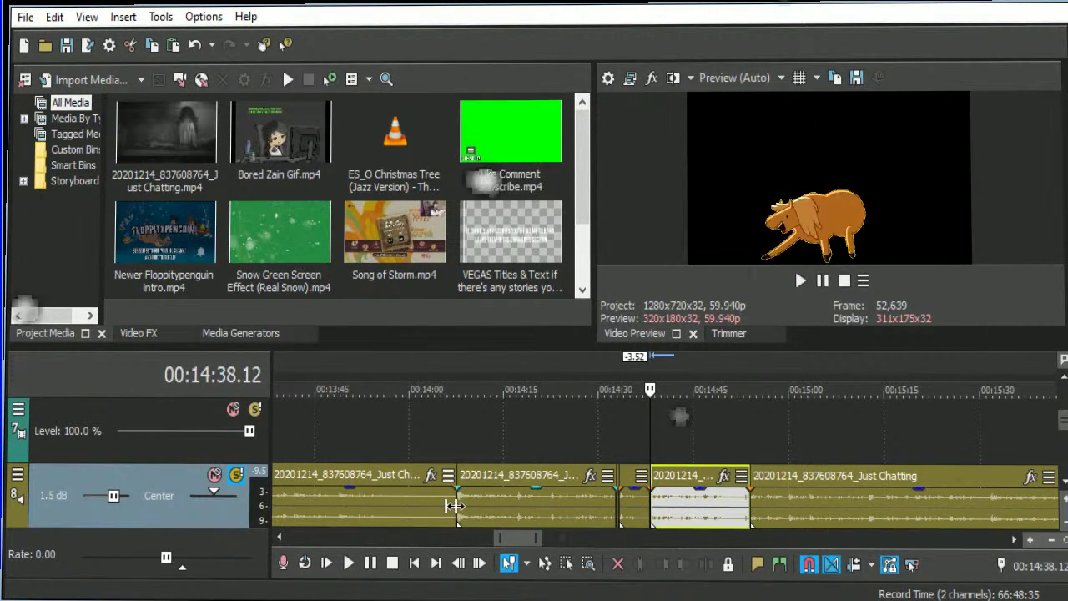
{"action": "left_click", "coordinate": [456, 500]}
{"action": "left_click", "coordinate": [627, 502]}
{"action": "left_click", "coordinate": [626, 502]}
{"action": "key", "text": "space"}
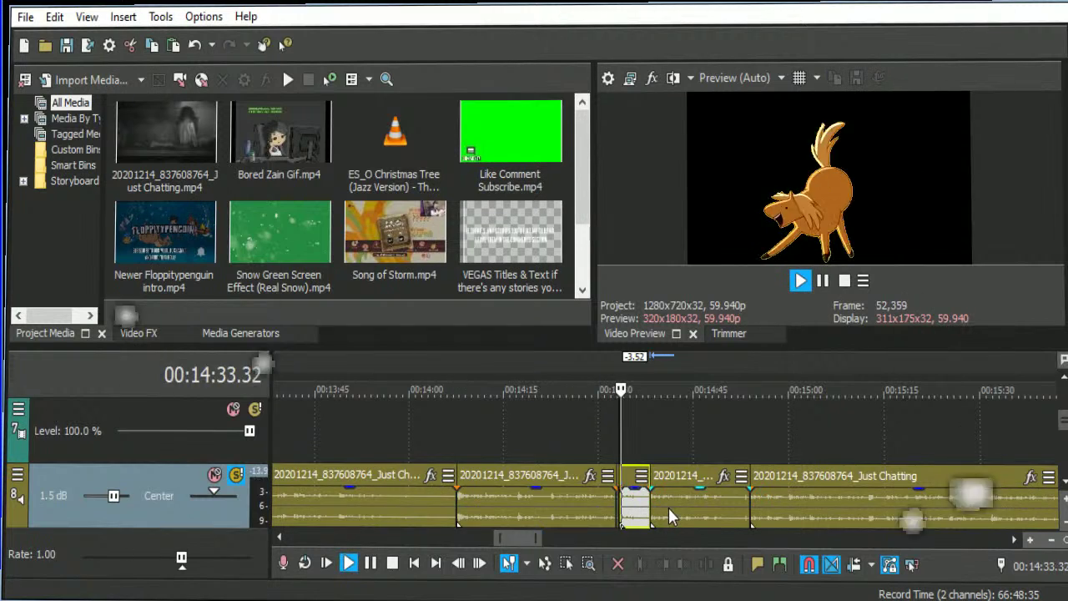
{"action": "scroll", "coordinate": [692, 510], "scroll_direction": "up", "scroll_amount": 2}
{"action": "left_click", "coordinate": [967, 508]}
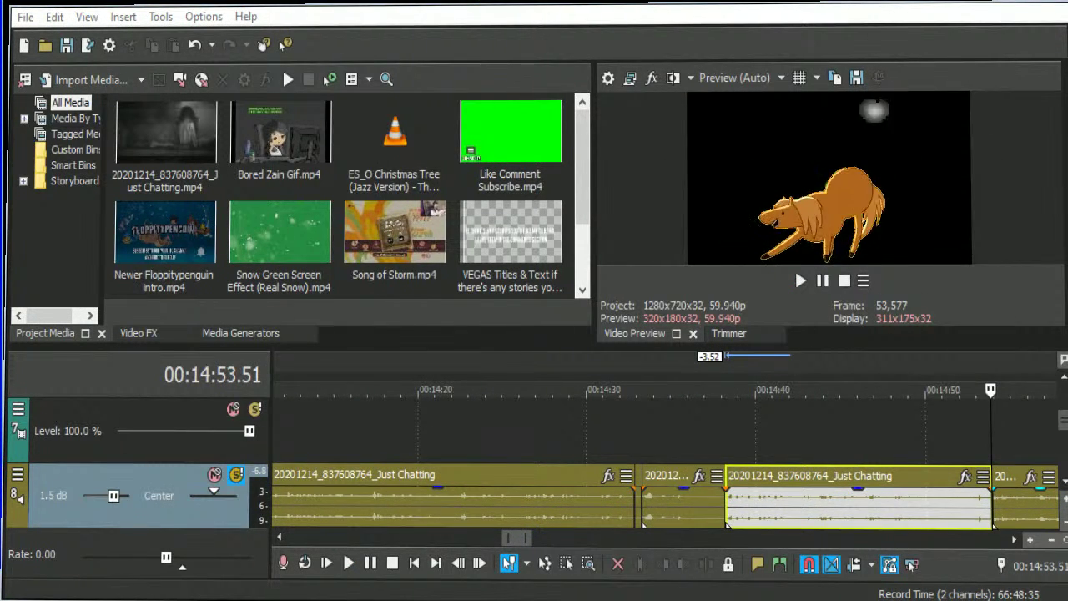
Play the audio after the split at 00:14:53.51.
{"action": "scroll", "coordinate": [907, 457], "scroll_direction": "down", "scroll_amount": 3}
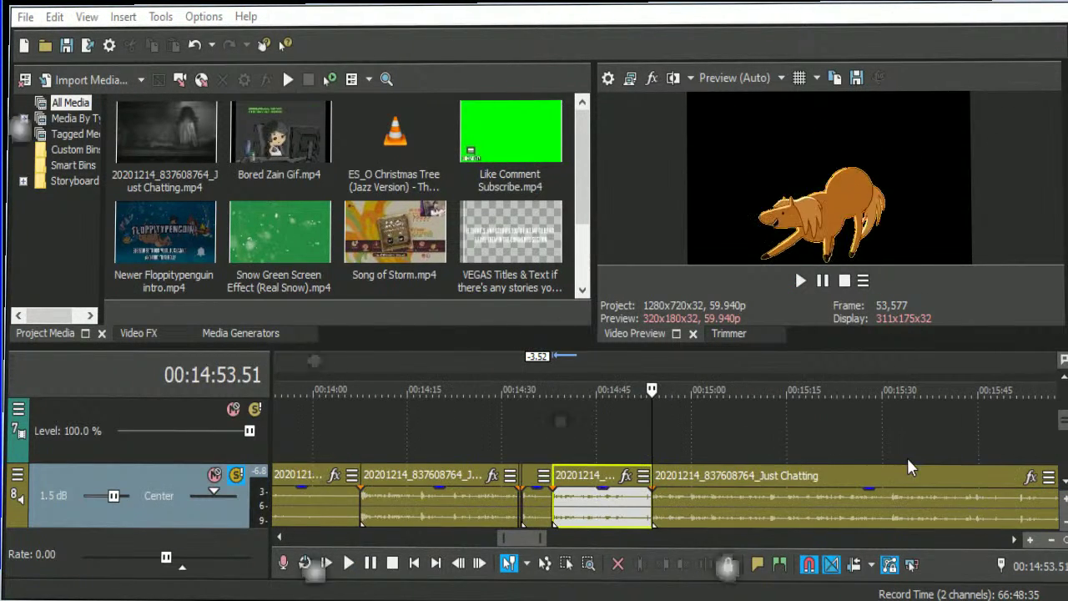
{"action": "left_click", "coordinate": [648, 451]}
{"action": "key", "text": "space"}
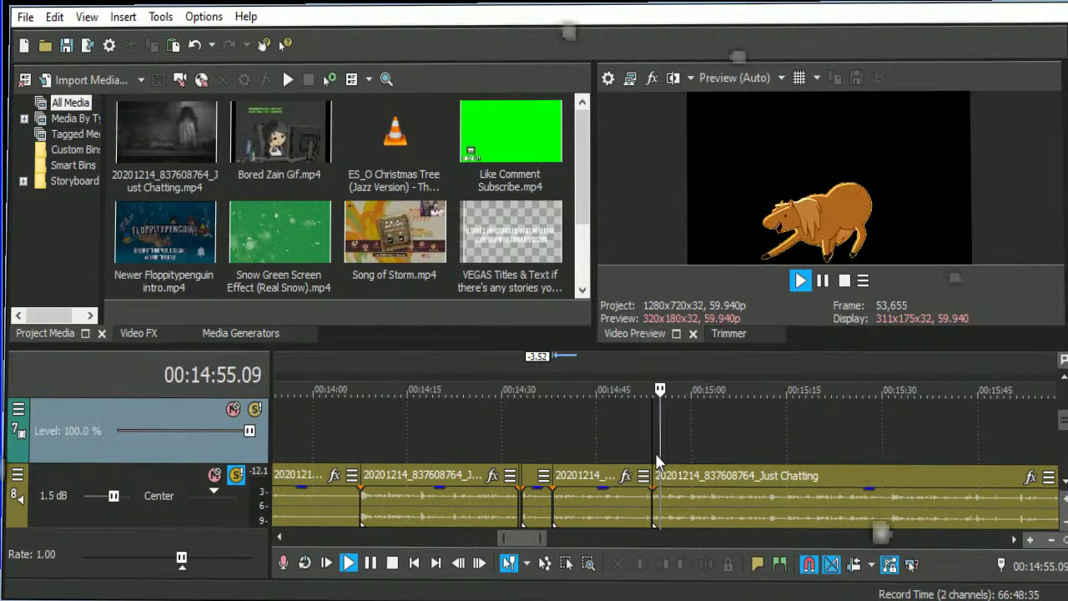
Play the clip before 00:14:53.51, split it at 00:14:43.43 and delete its remainder, closing the 10.08 gap.
{"action": "left_click", "coordinate": [582, 501]}
{"action": "left_click", "coordinate": [582, 501]}
{"action": "scroll", "coordinate": [660, 503], "scroll_direction": "up", "scroll_amount": 5}
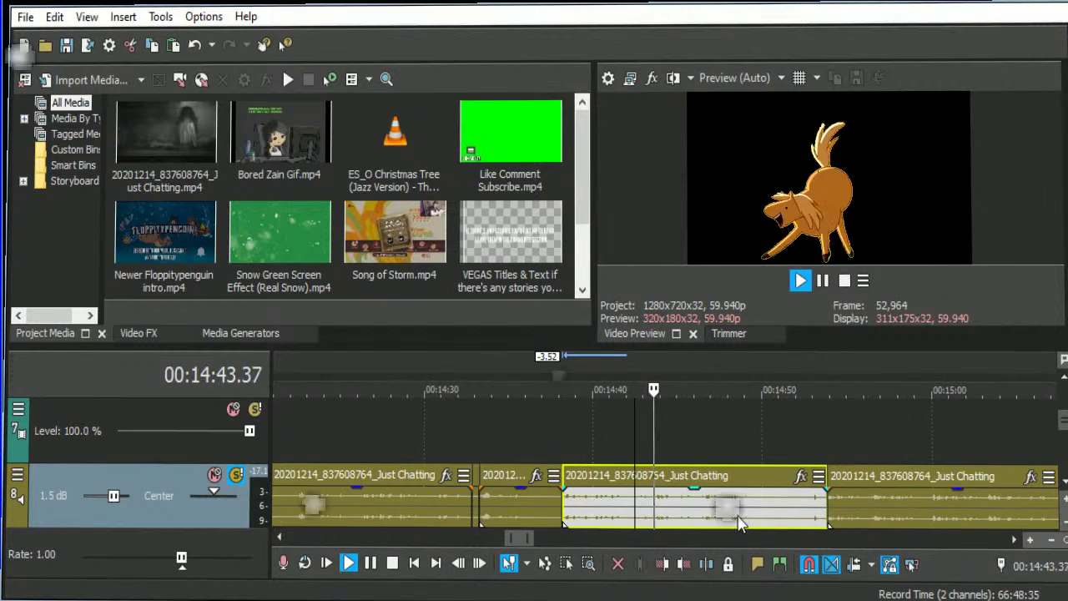
{"action": "key", "text": "space"}
{"action": "scroll", "coordinate": [698, 519], "scroll_direction": "down", "scroll_amount": 3}
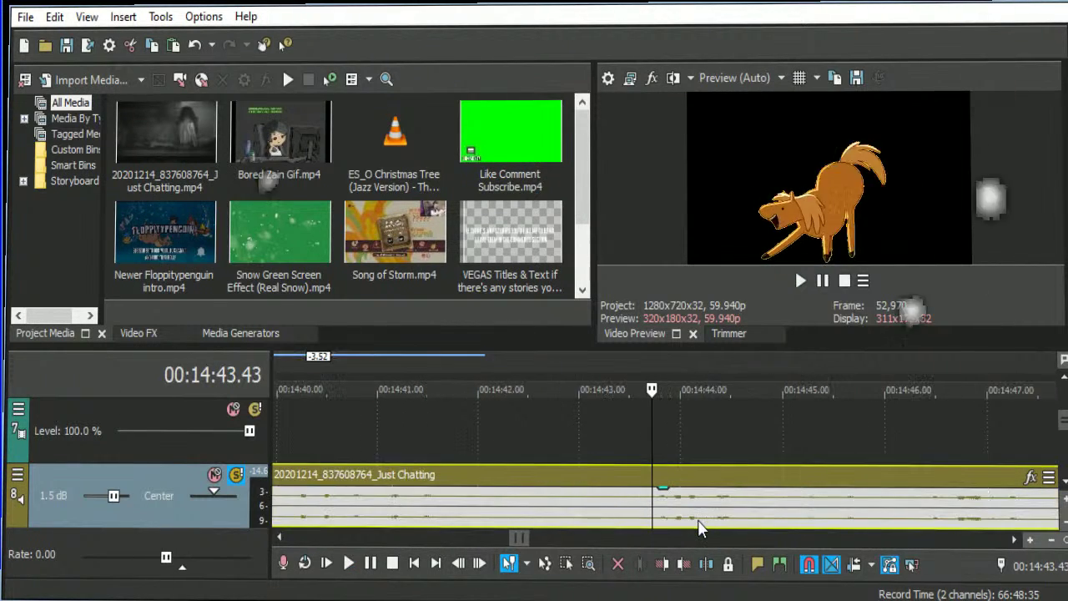
{"action": "key", "text": "s"}
{"action": "key", "text": "Delete"}
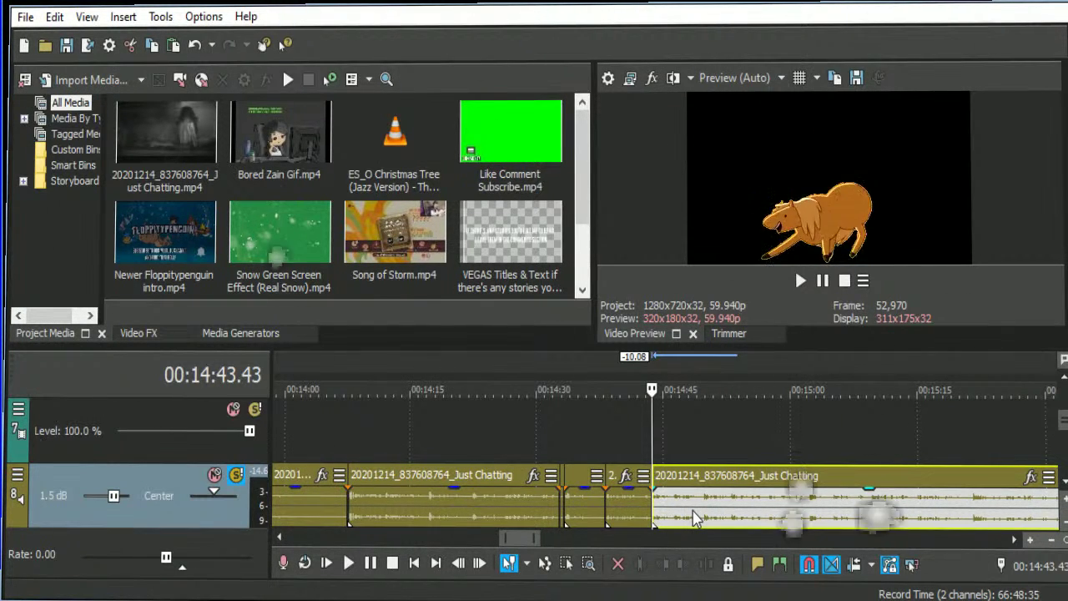
Check the extent of the long clip starting at 00:09:05.16 by selecting its time range, and return to the last clip's start at 00:14:43.43.
{"action": "scroll", "coordinate": [593, 513], "scroll_direction": "down", "scroll_amount": 5}
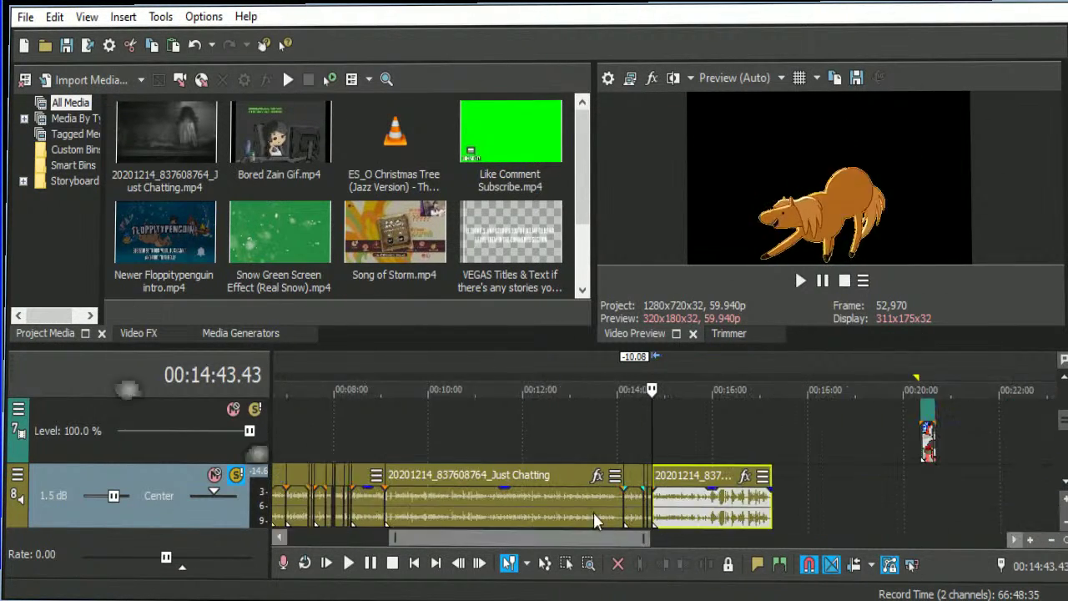
{"action": "double_click", "coordinate": [544, 499]}
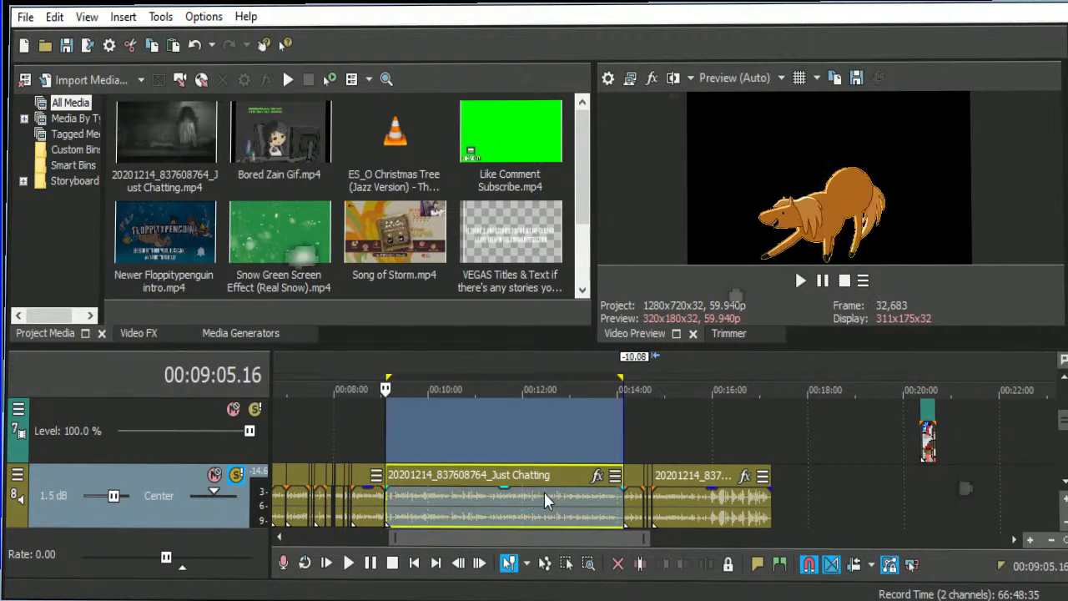
{"action": "left_click", "coordinate": [655, 511]}
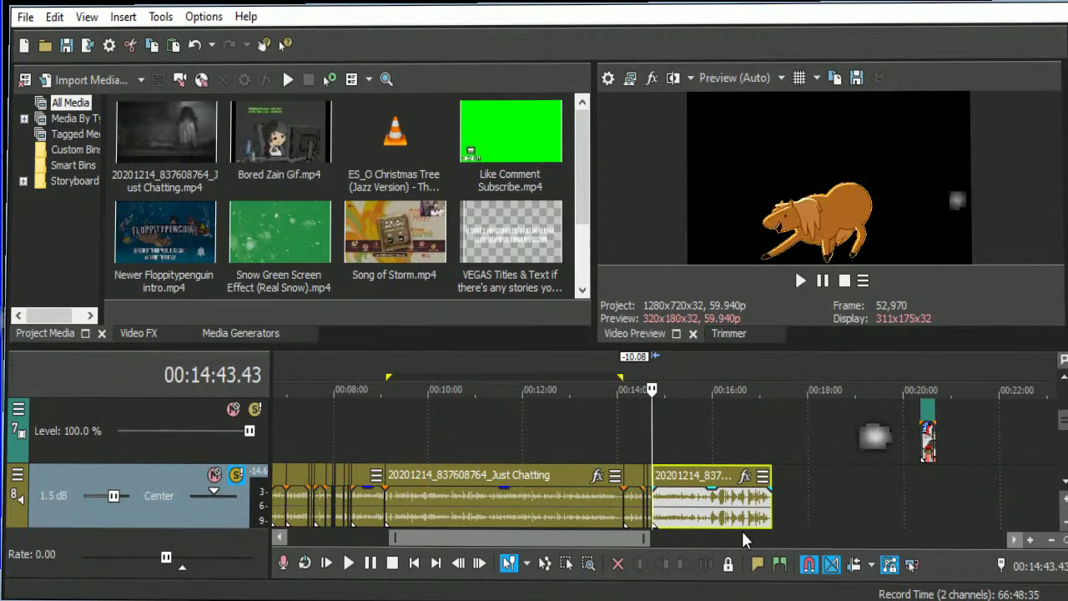
{"action": "scroll", "coordinate": [816, 509], "scroll_direction": "up", "scroll_amount": 5}
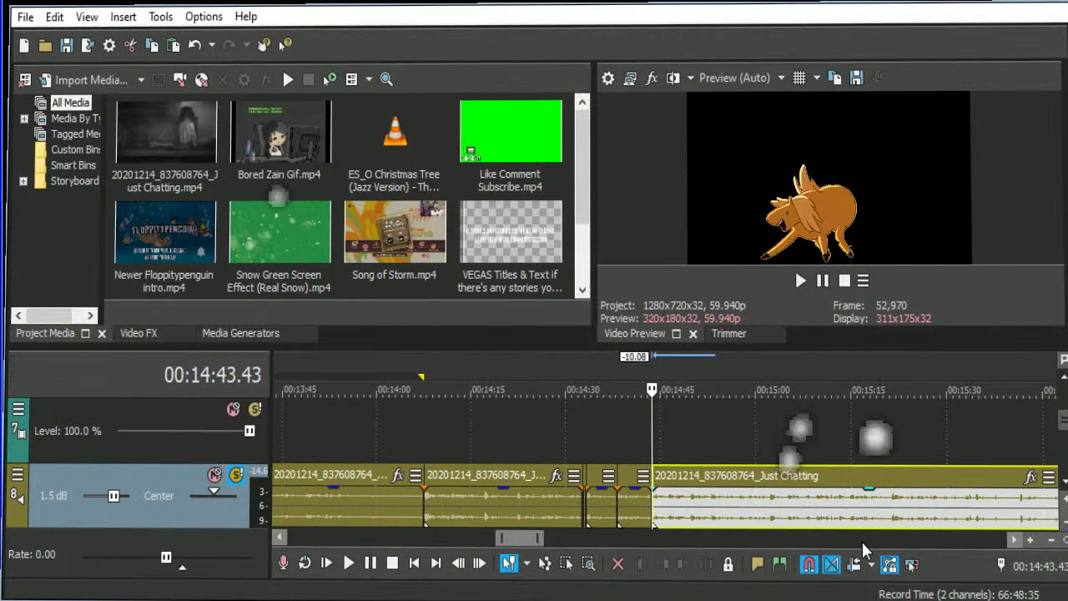
{"action": "scroll", "coordinate": [795, 436], "scroll_direction": "down", "scroll_amount": 8}
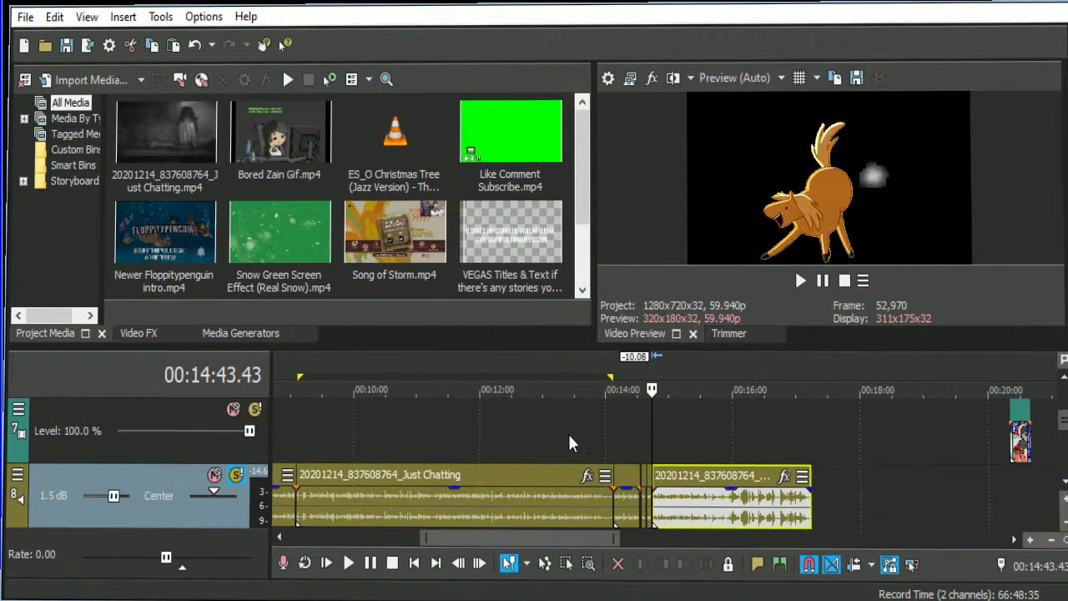
Add a marker at the long clip's start, 00:09:05.16, labelled "Don't play on stream, for the love of hoof!".
{"action": "left_click", "coordinate": [383, 444]}
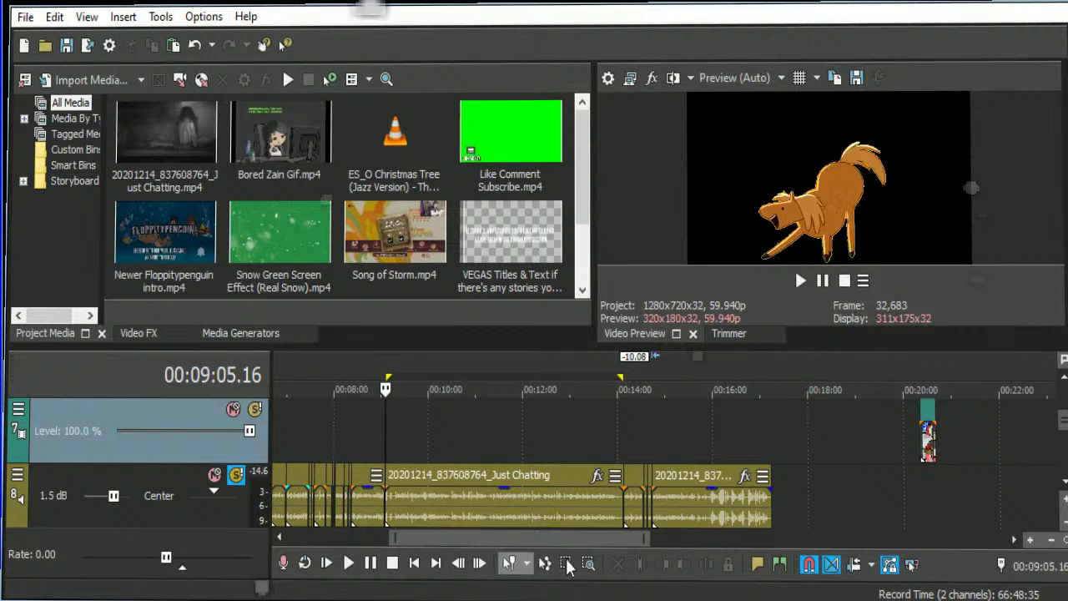
{"action": "left_click", "coordinate": [755, 565]}
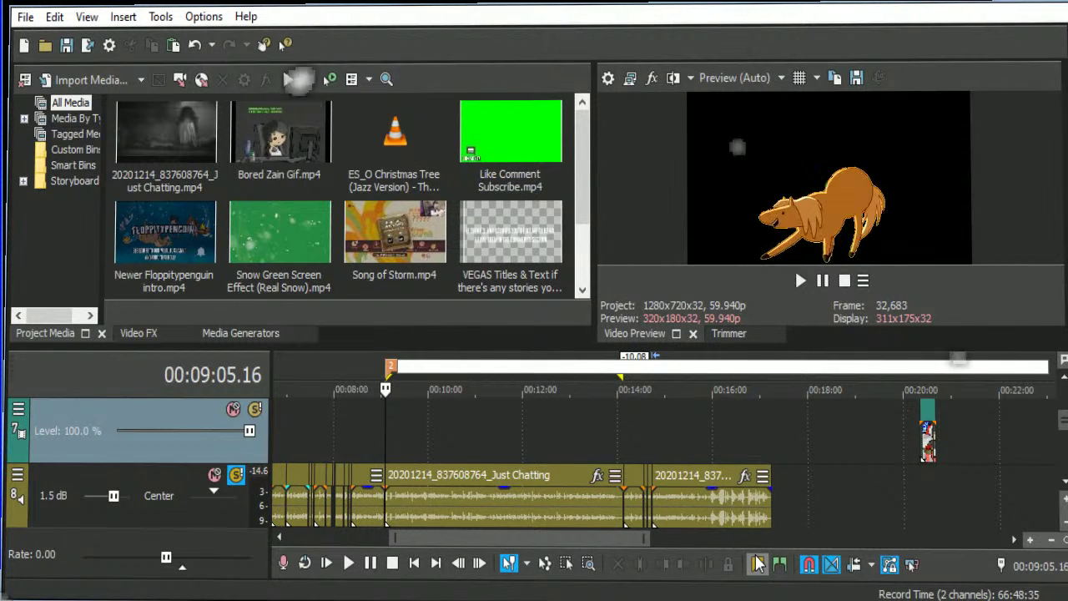
{"action": "type", "text": "Don't play "}
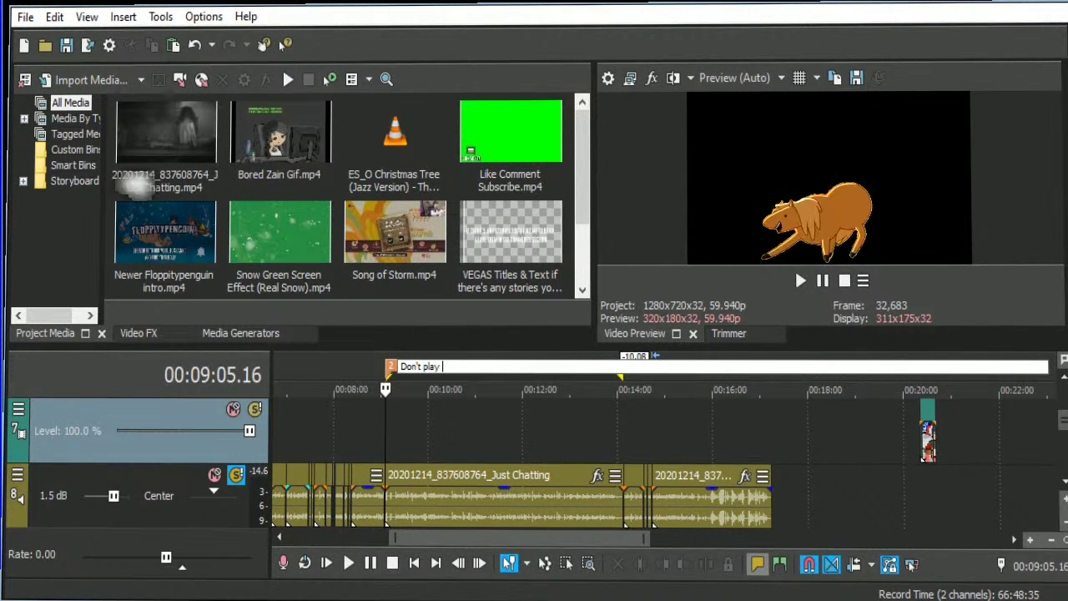
{"action": "type", "text": "on stream, for th"}
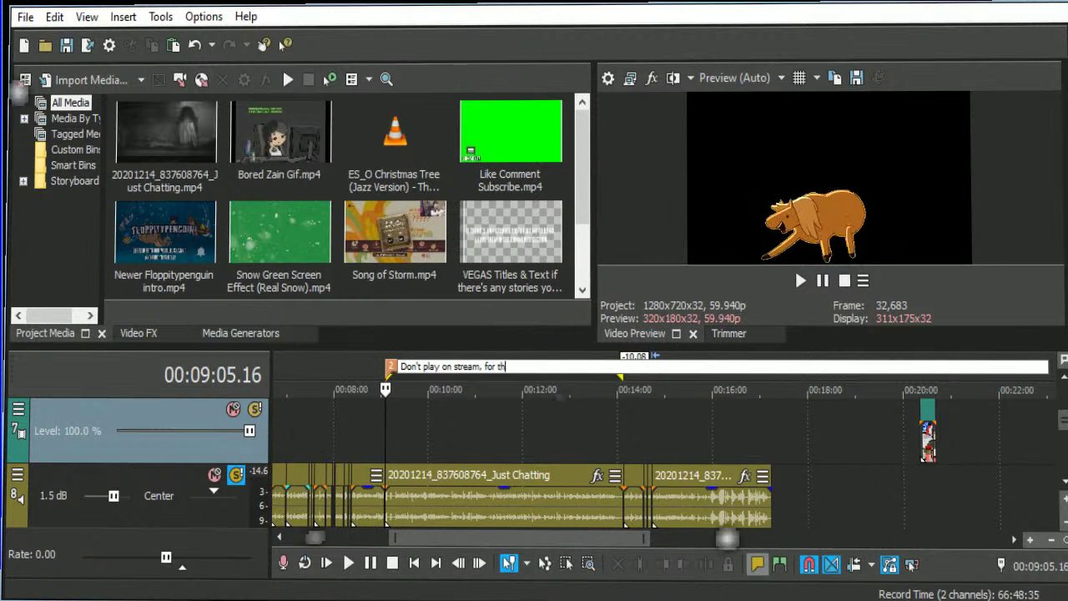
{"action": "type", "text": "e love of hoof!"}
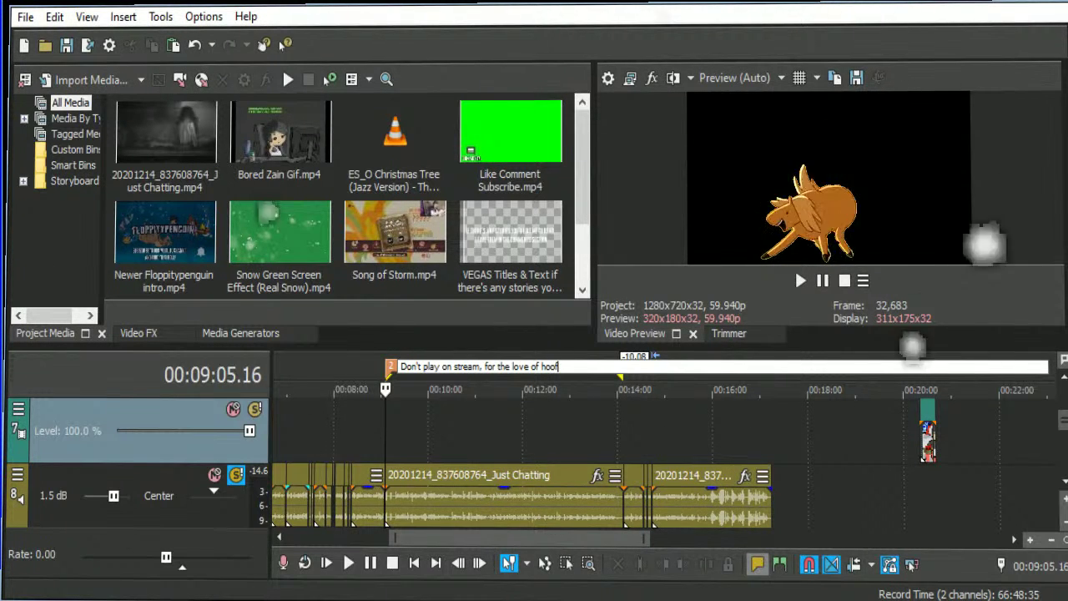
{"action": "left_click", "coordinate": [784, 498]}
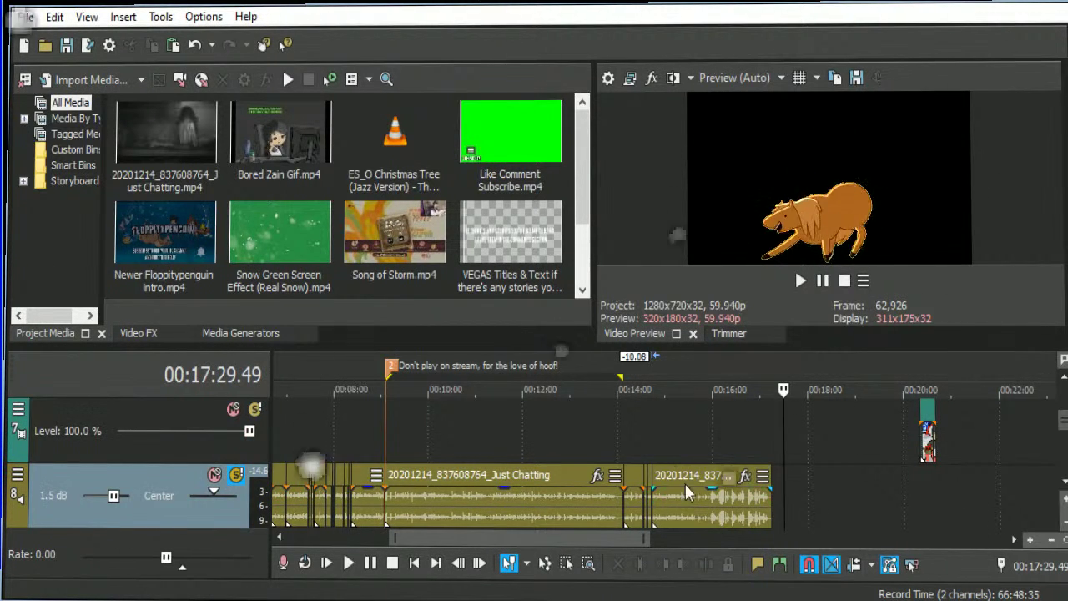
Add a marker at the long clip's end, 00:14:07.39, labelled "End of don't play on stream, I hope you're reading this, Horse!".
{"action": "left_click", "coordinate": [650, 446]}
{"action": "left_click", "coordinate": [655, 448]}
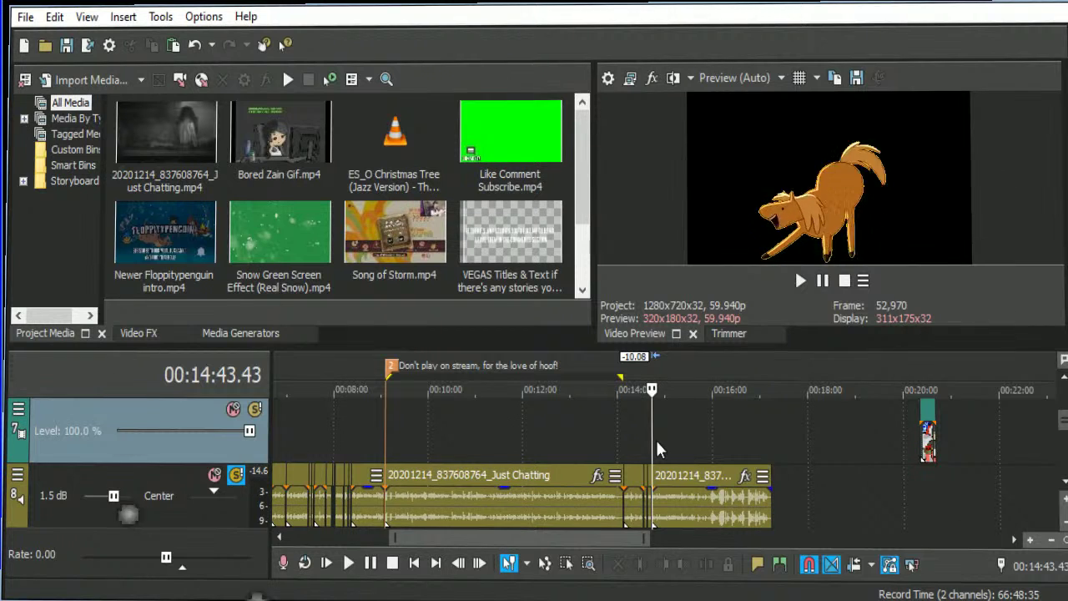
{"action": "left_click", "coordinate": [624, 423]}
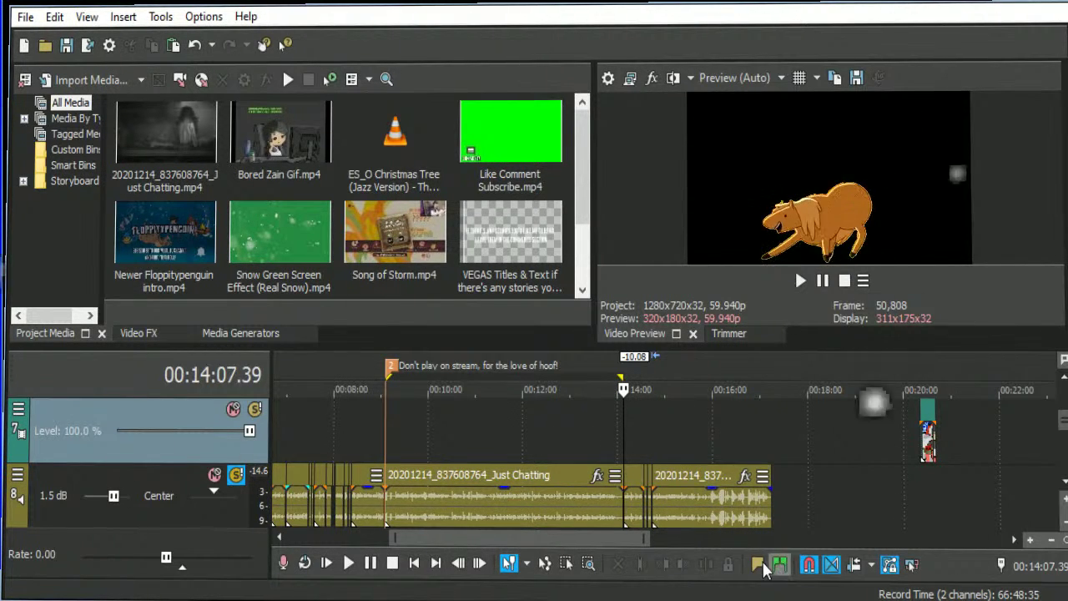
{"action": "left_click", "coordinate": [763, 567]}
{"action": "type", "text": "End"}
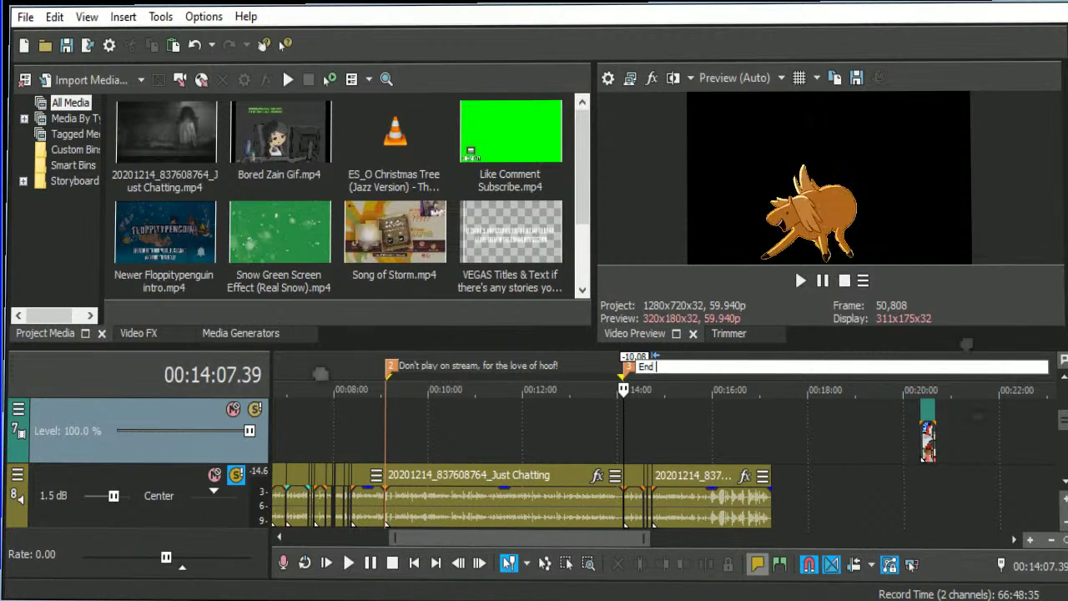
{"action": "type", "text": " of don't play"}
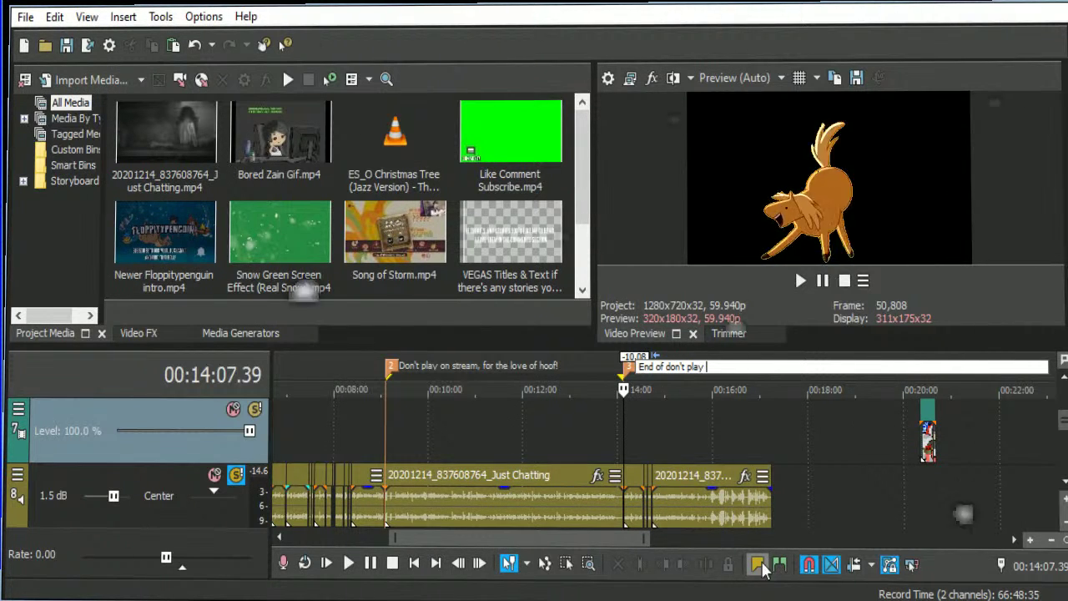
{"action": "type", "text": " on stream, I"}
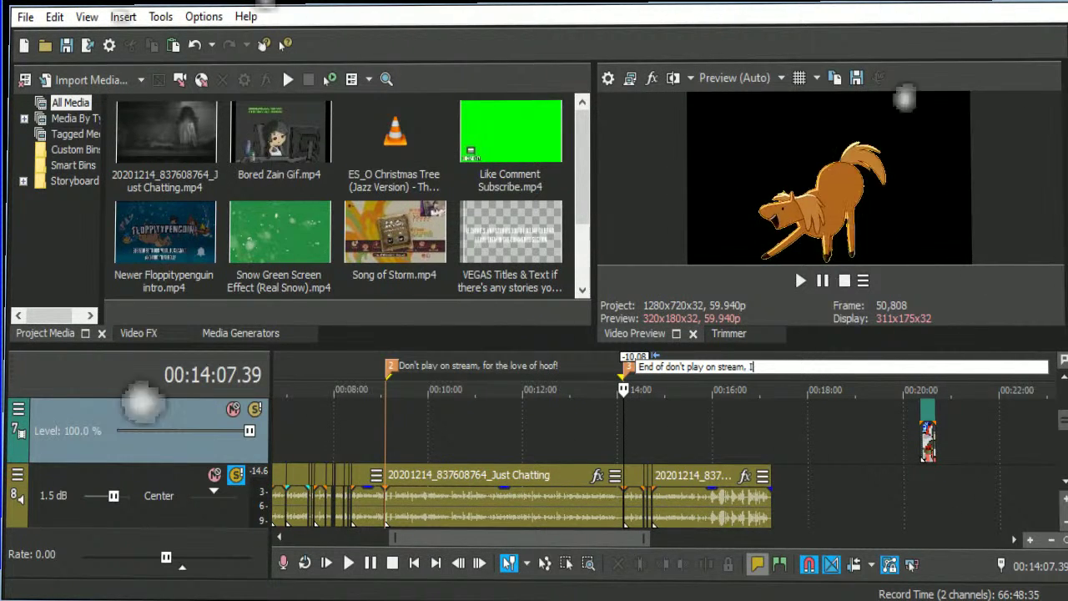
{"action": "type", "text": " hope you're readin"}
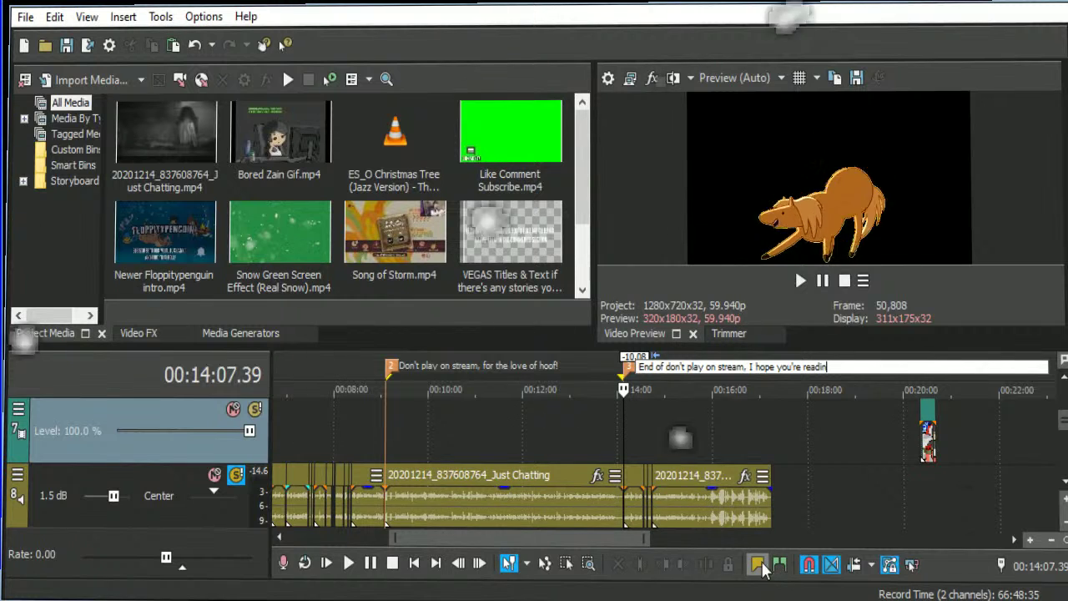
{"action": "type", "text": "g this Horse"}
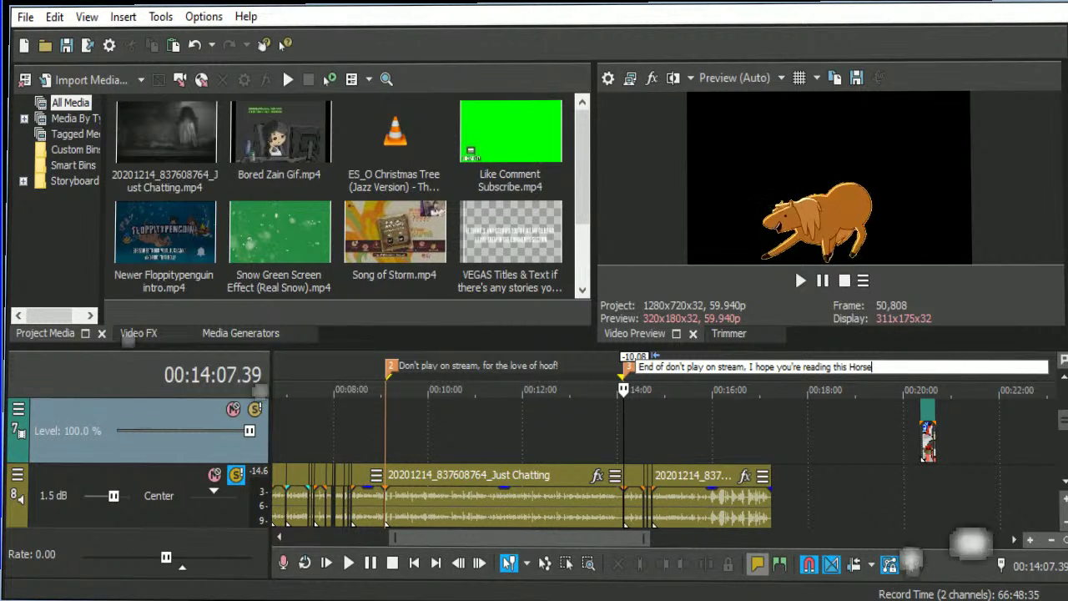
{"action": "key", "text": "Left"}
{"action": "key", "text": "Left"}
{"action": "type", "text": ","}
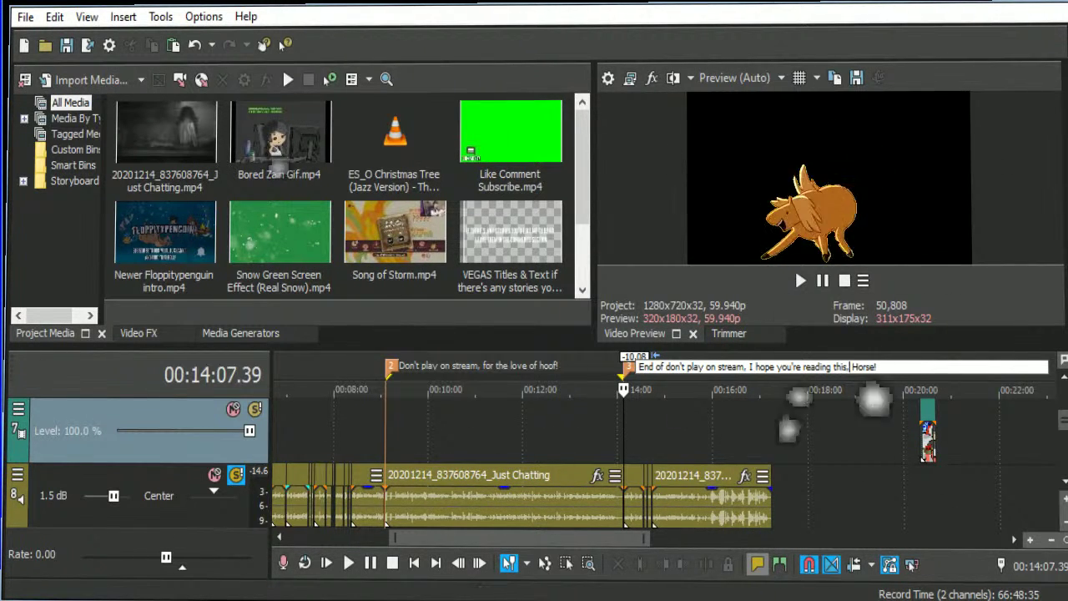
{"action": "left_click", "coordinate": [793, 450]}
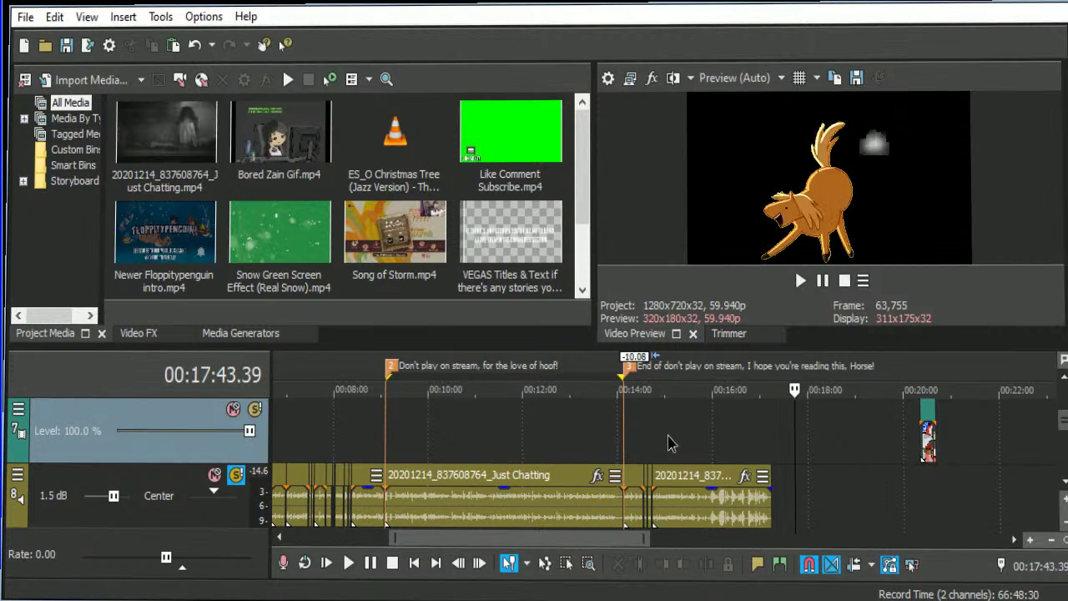
Locate the last join and select the final audio clip with the cursor at its start, 00:14:43.43.
{"action": "left_click", "coordinate": [670, 438]}
{"action": "left_click", "coordinate": [653, 430]}
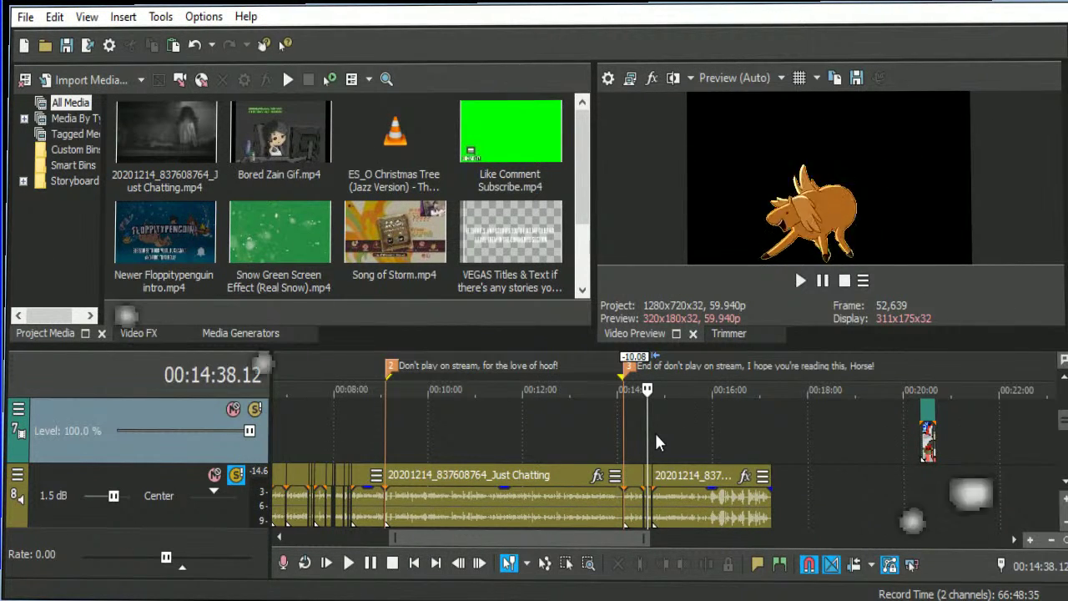
{"action": "scroll", "coordinate": [671, 450], "scroll_direction": "up", "scroll_amount": 3}
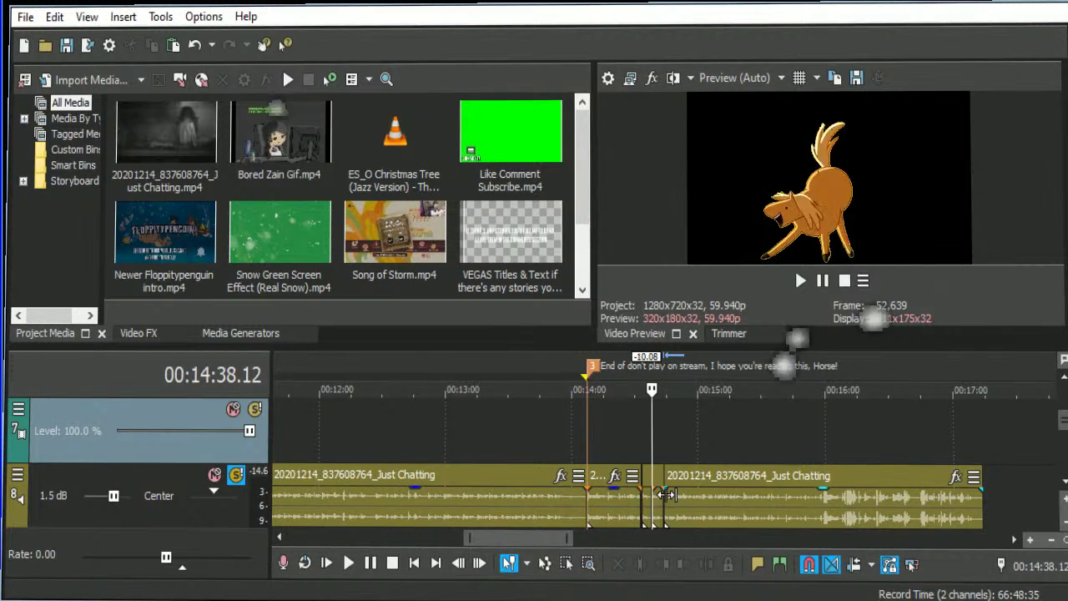
{"action": "left_click", "coordinate": [664, 493]}
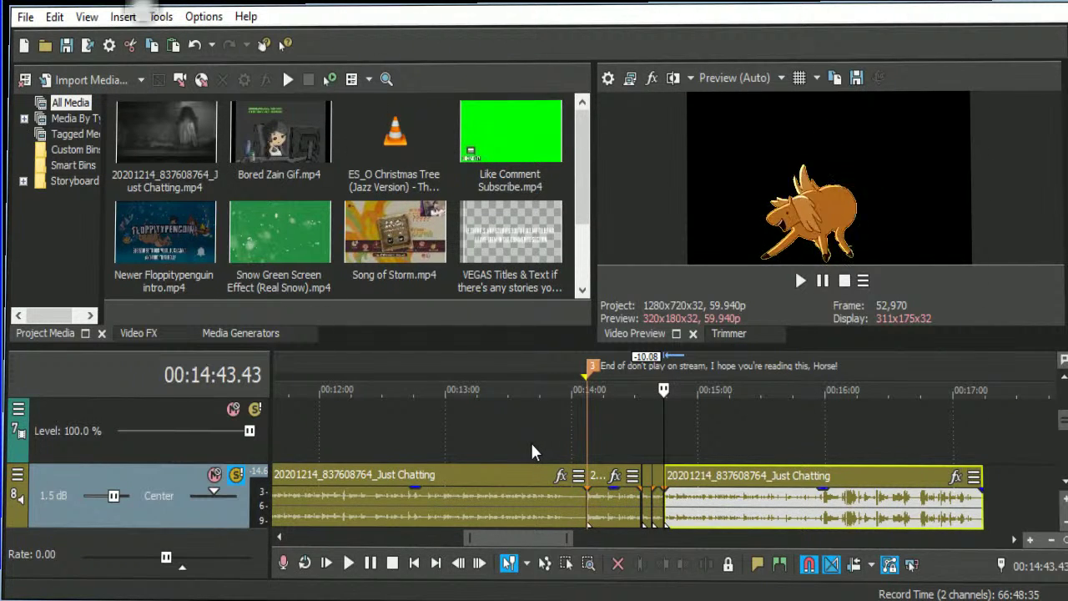
Select the time range of the long clip between the two stream markers and inspect the timeline before and after it.
{"action": "scroll", "coordinate": [531, 442], "scroll_direction": "down", "scroll_amount": 4}
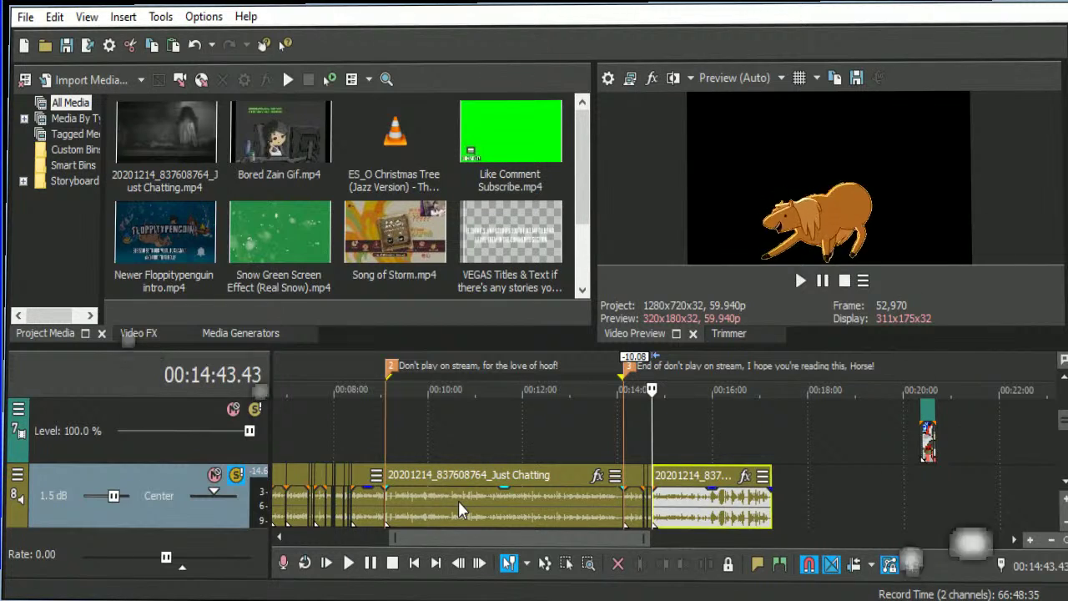
{"action": "double_click", "coordinate": [458, 501]}
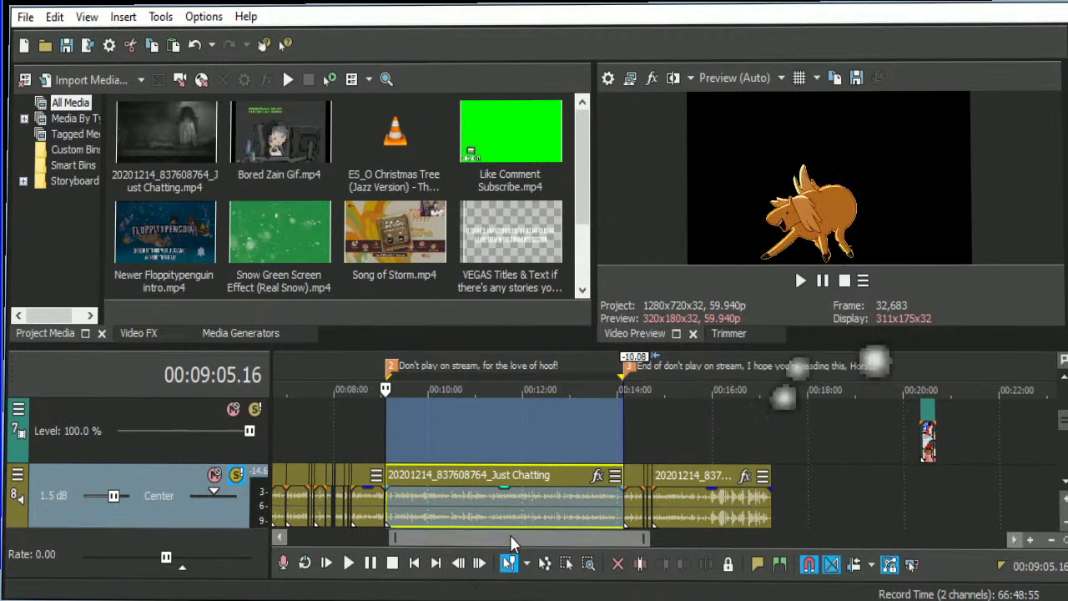
{"action": "left_click_drag", "start_coordinate": [510, 536], "coordinate": [442, 535]}
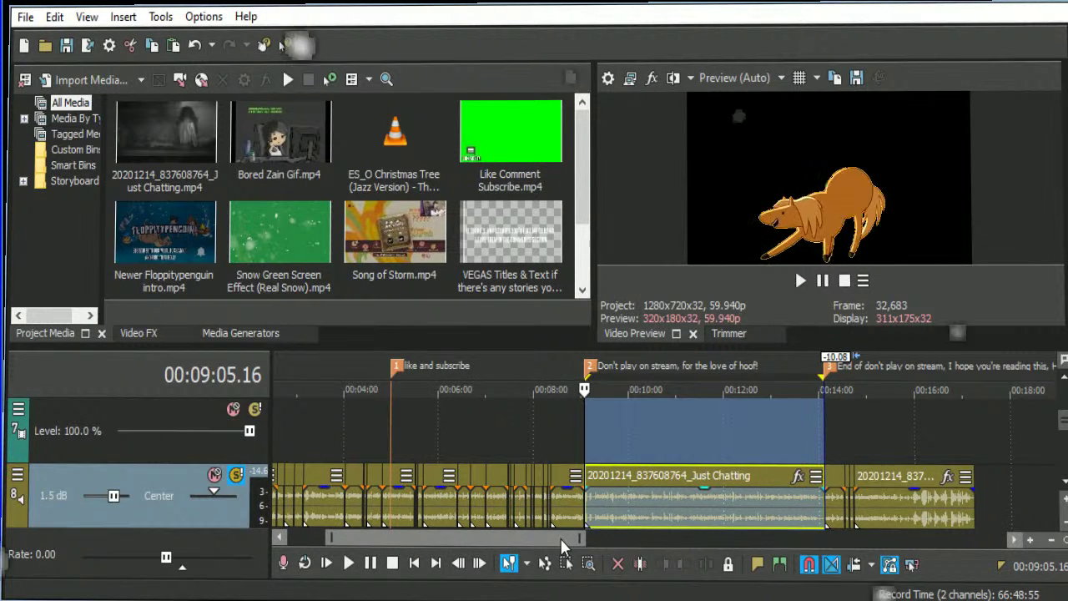
{"action": "left_click_drag", "start_coordinate": [565, 537], "coordinate": [697, 560]}
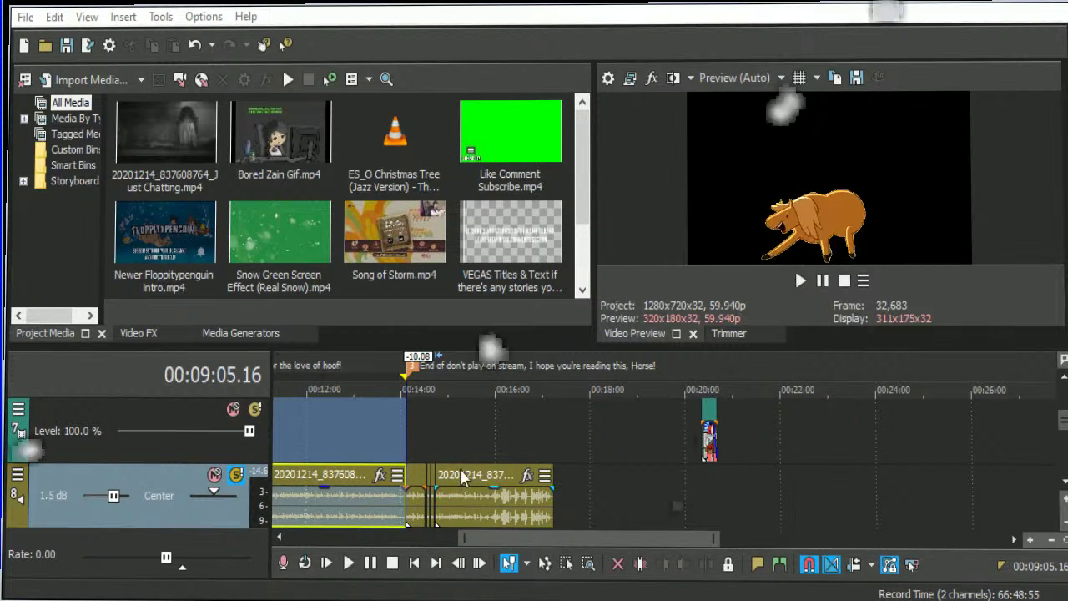
Return the cursor to the join at 00:14:43.43, leaving the final audio clip deselected.
{"action": "left_click", "coordinate": [429, 428]}
{"action": "scroll", "coordinate": [688, 501], "scroll_direction": "up", "scroll_amount": 5}
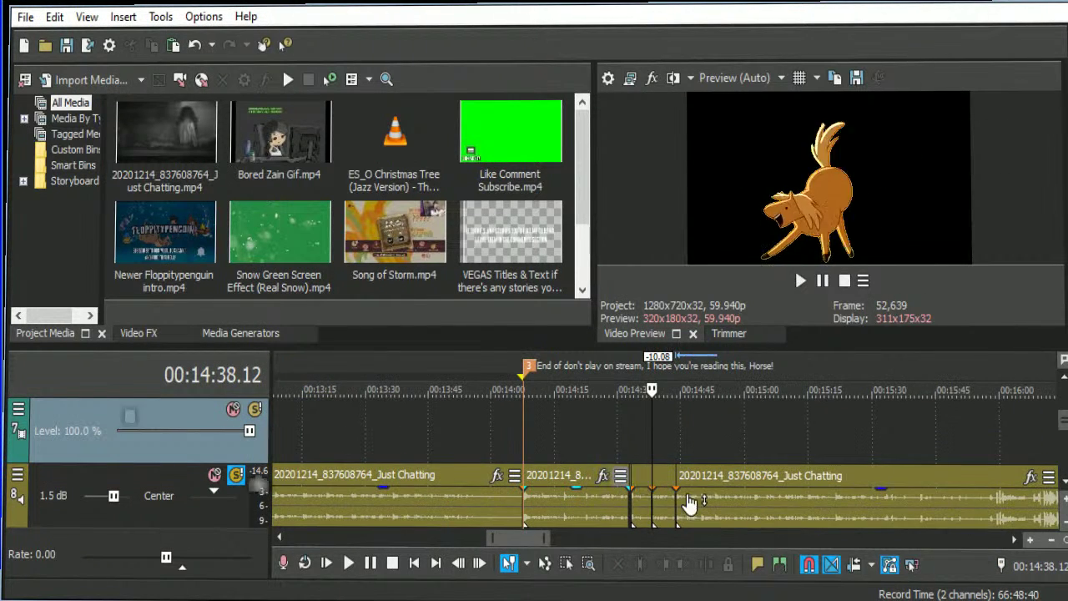
{"action": "left_click", "coordinate": [675, 496]}
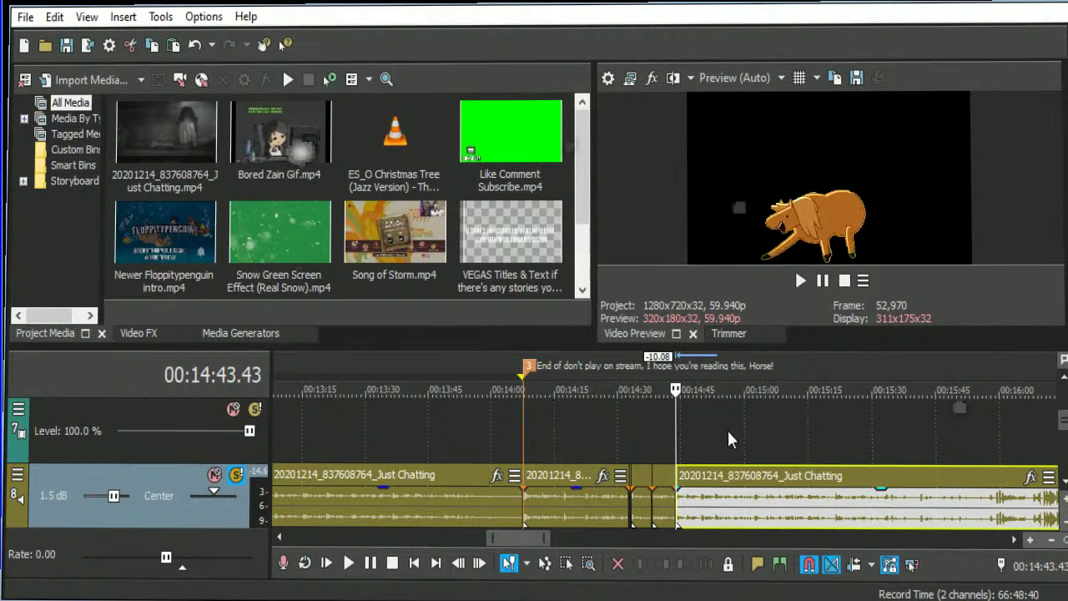
{"action": "left_click", "coordinate": [676, 441]}
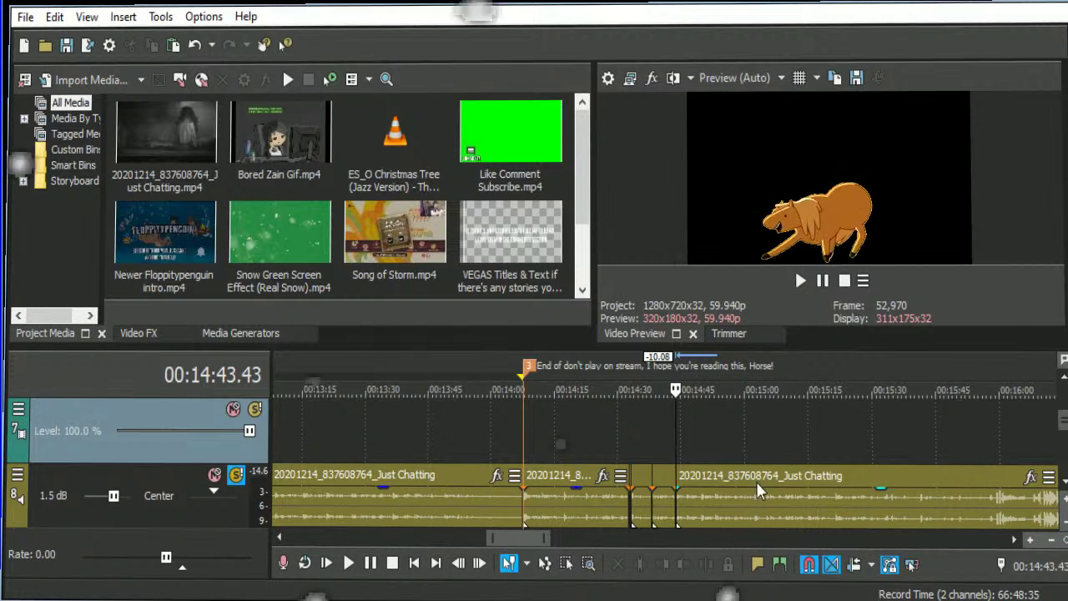
Play the final audio clip from its start at 00:14:43.43 and examine its waveform for the next unwanted part.
{"action": "left_click", "coordinate": [680, 494]}
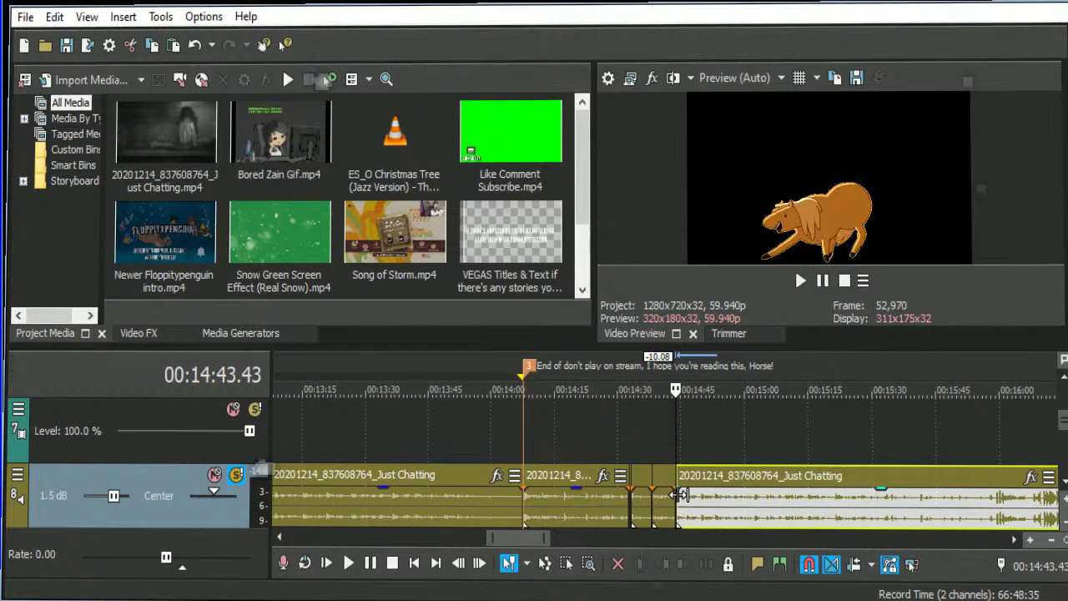
{"action": "scroll", "coordinate": [860, 482], "scroll_direction": "up", "scroll_amount": 5}
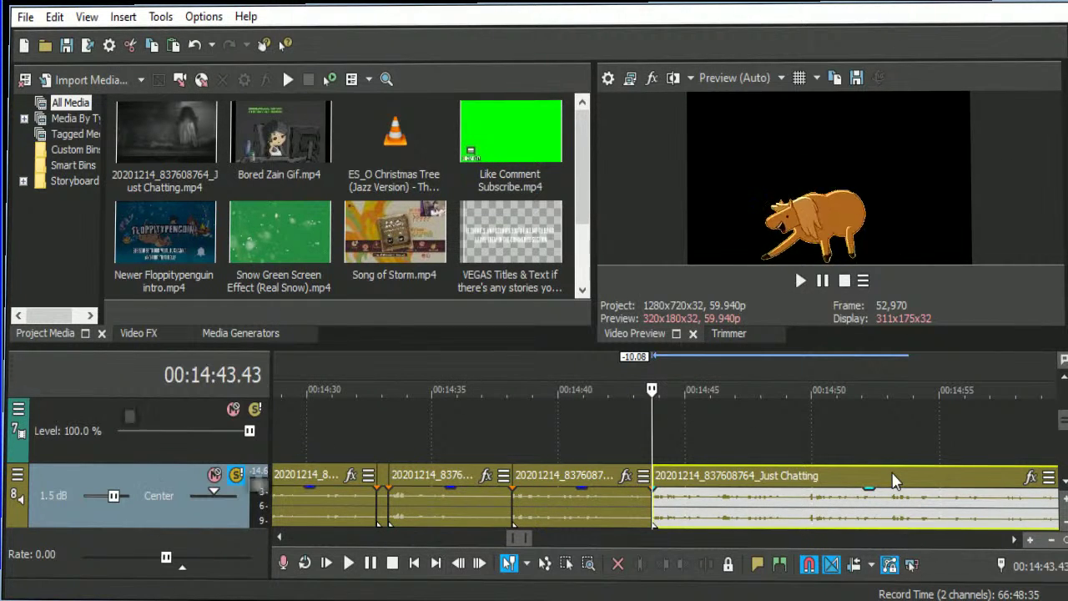
{"action": "scroll", "coordinate": [834, 477], "scroll_direction": "up", "scroll_amount": 2}
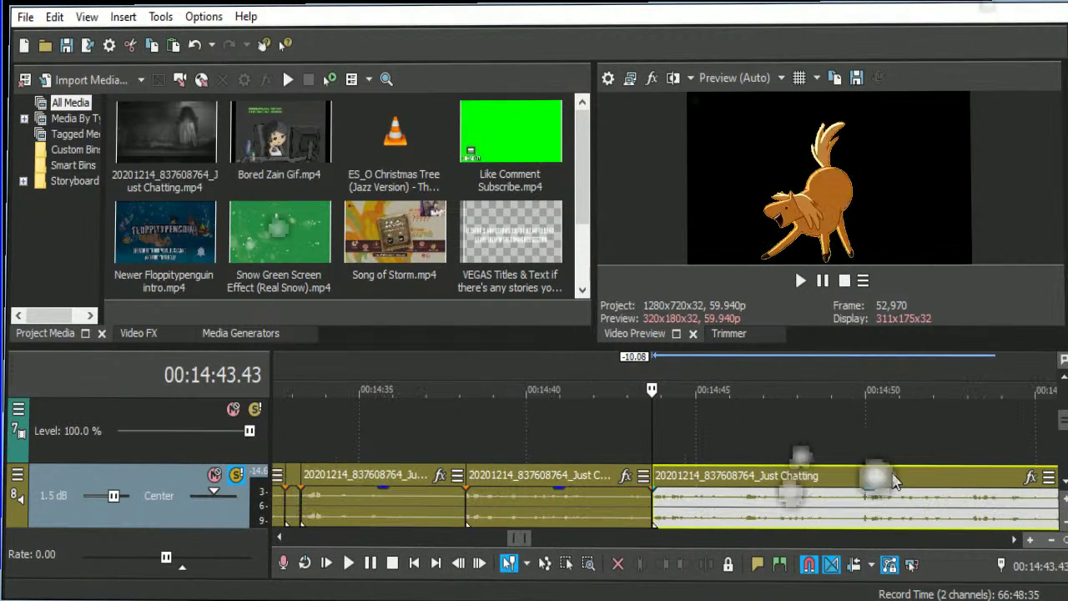
{"action": "scroll", "coordinate": [801, 466], "scroll_direction": "down", "scroll_amount": 2}
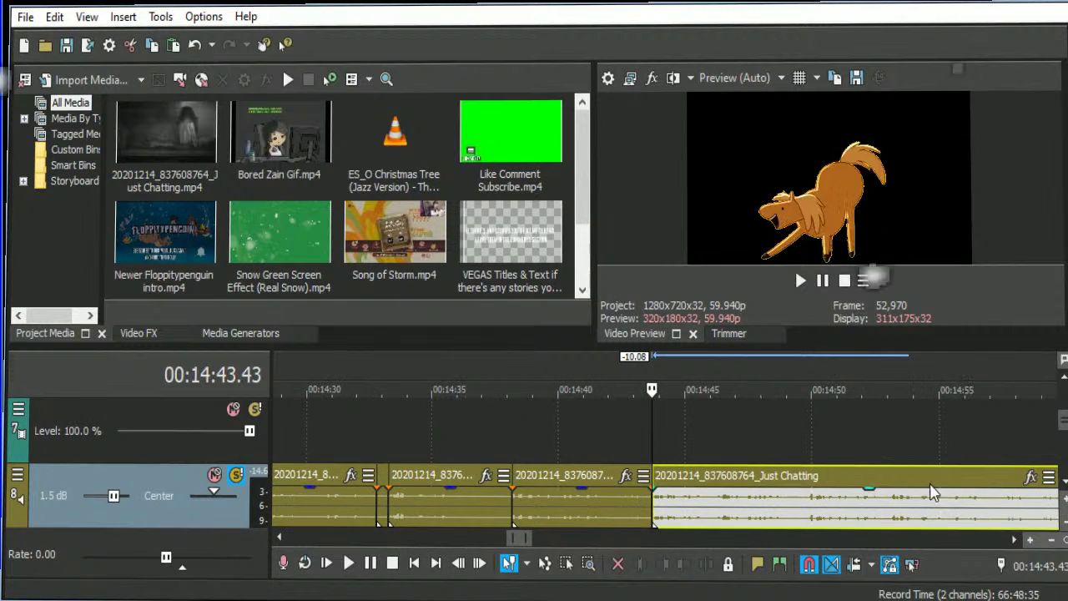
{"action": "scroll", "coordinate": [1025, 551], "scroll_direction": "right", "scroll_amount": 2}
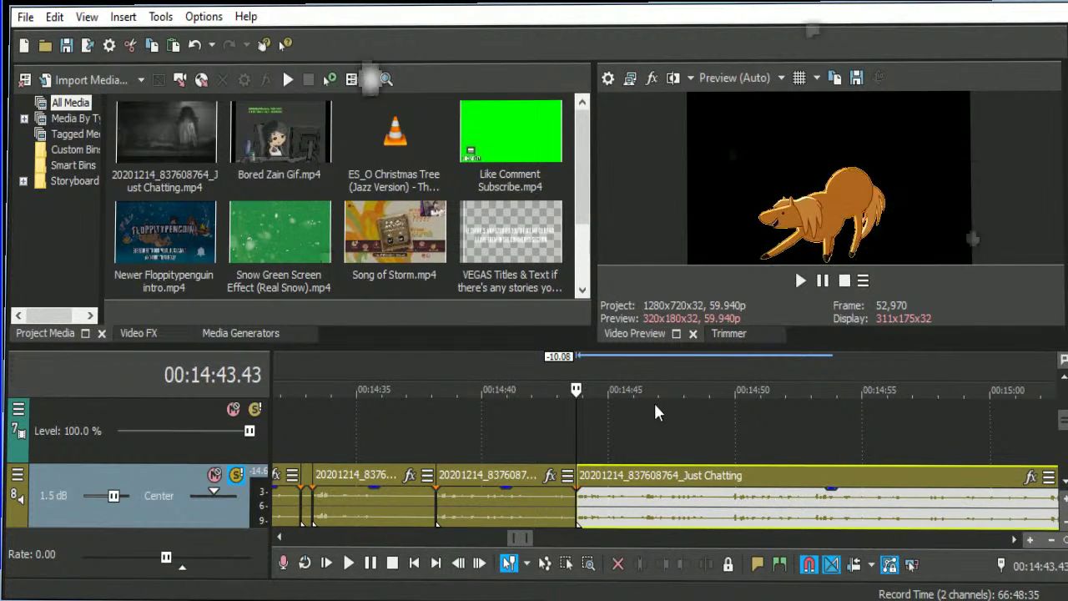
{"action": "left_click", "coordinate": [800, 282]}
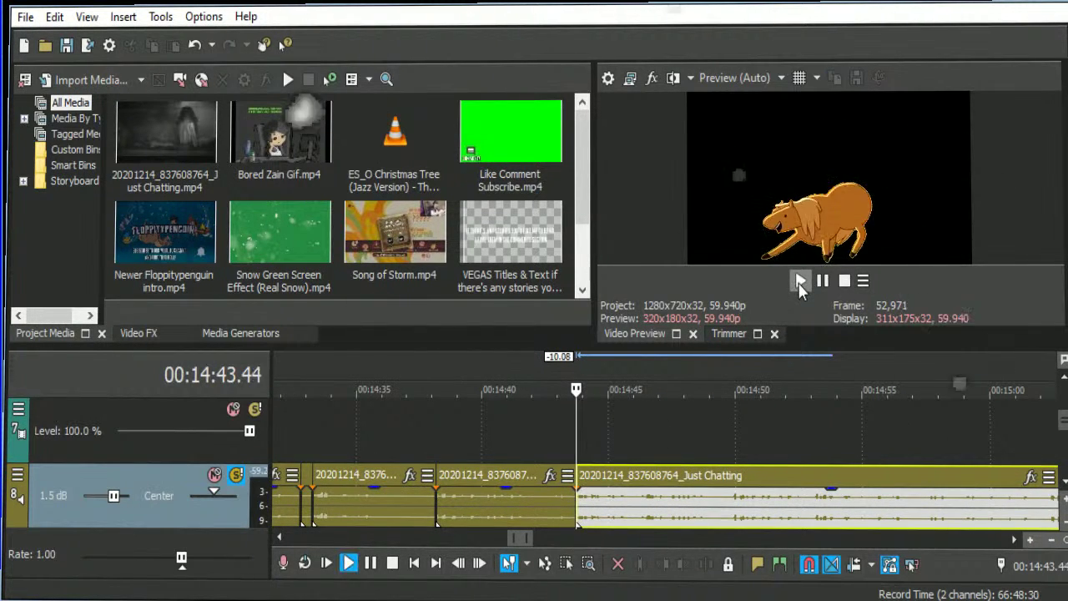
{"action": "scroll", "coordinate": [796, 374], "scroll_direction": "down", "scroll_amount": 2}
{"action": "scroll", "coordinate": [806, 470], "scroll_direction": "down", "scroll_amount": 1}
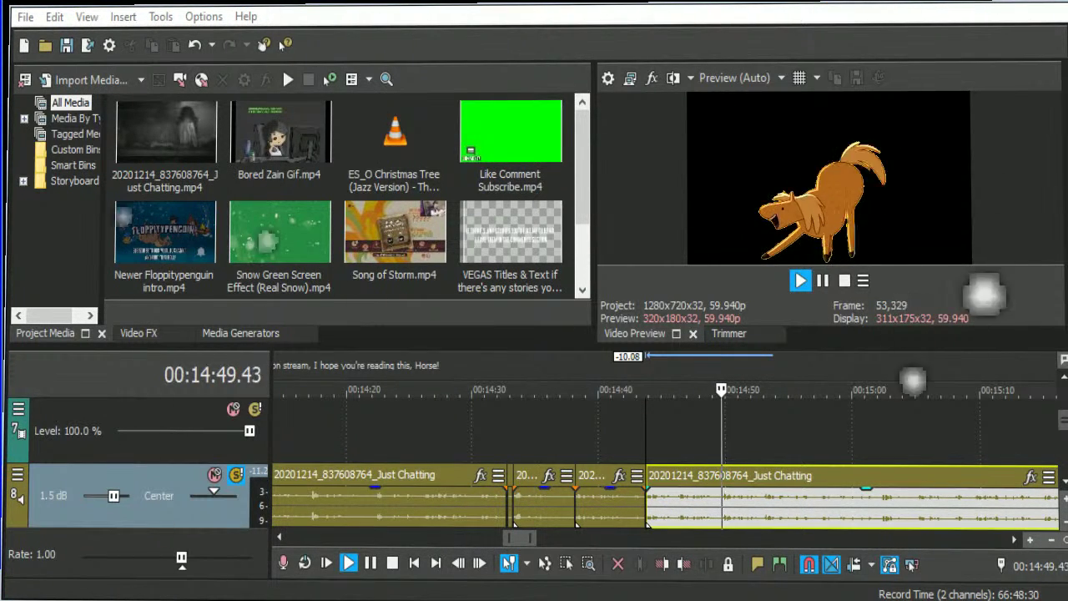
{"action": "left_click", "coordinate": [1016, 541]}
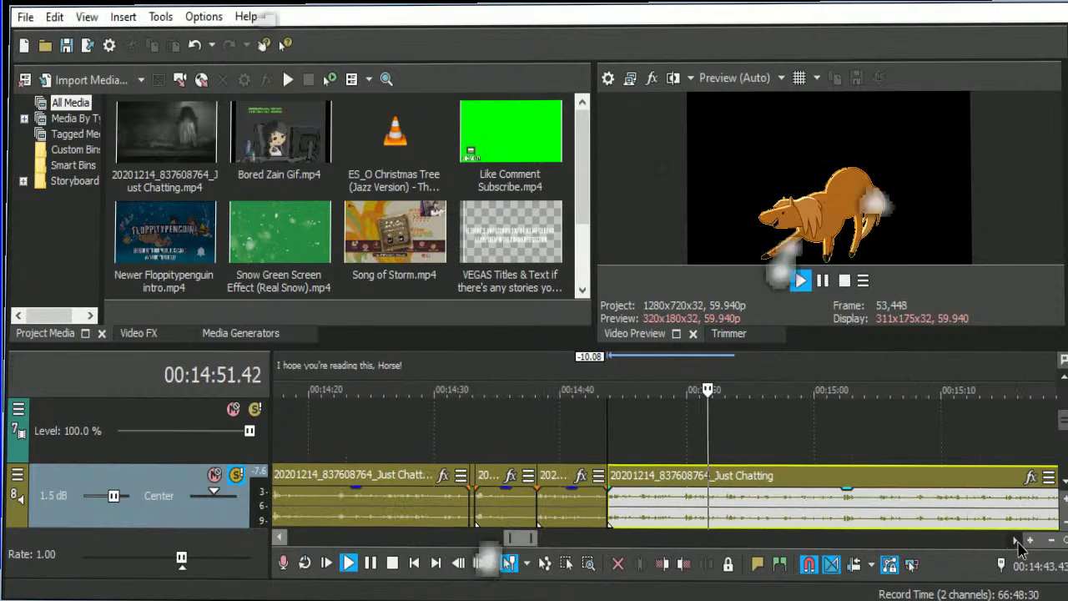
{"action": "left_click", "coordinate": [971, 534]}
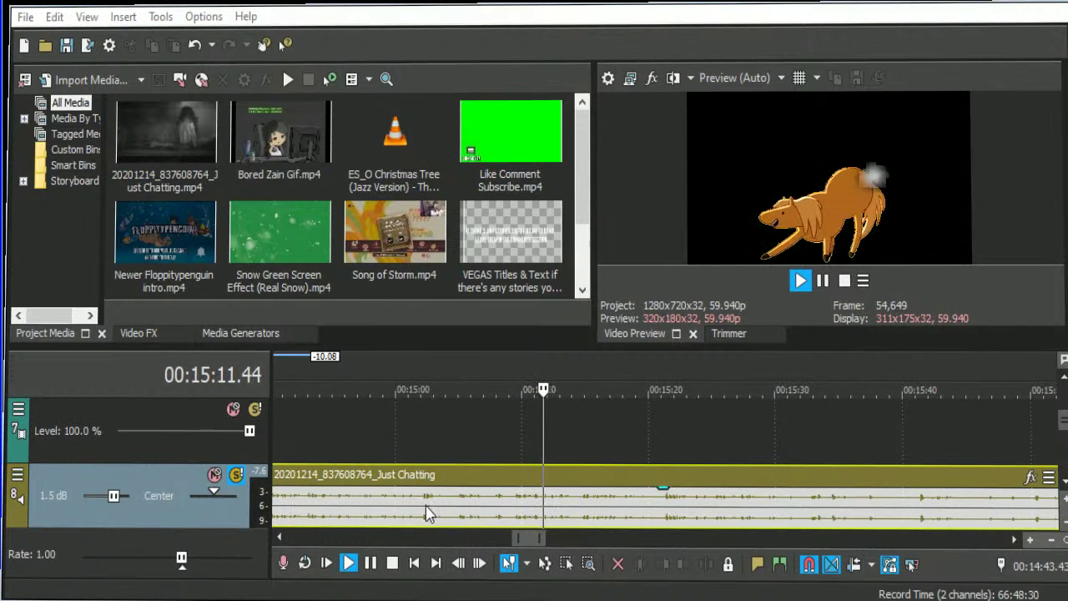
Replay the final audio clip from around 00:14:57 to locate the cut point near 00:15:02.
{"action": "left_click", "coordinate": [398, 500]}
{"action": "key", "text": "space"}
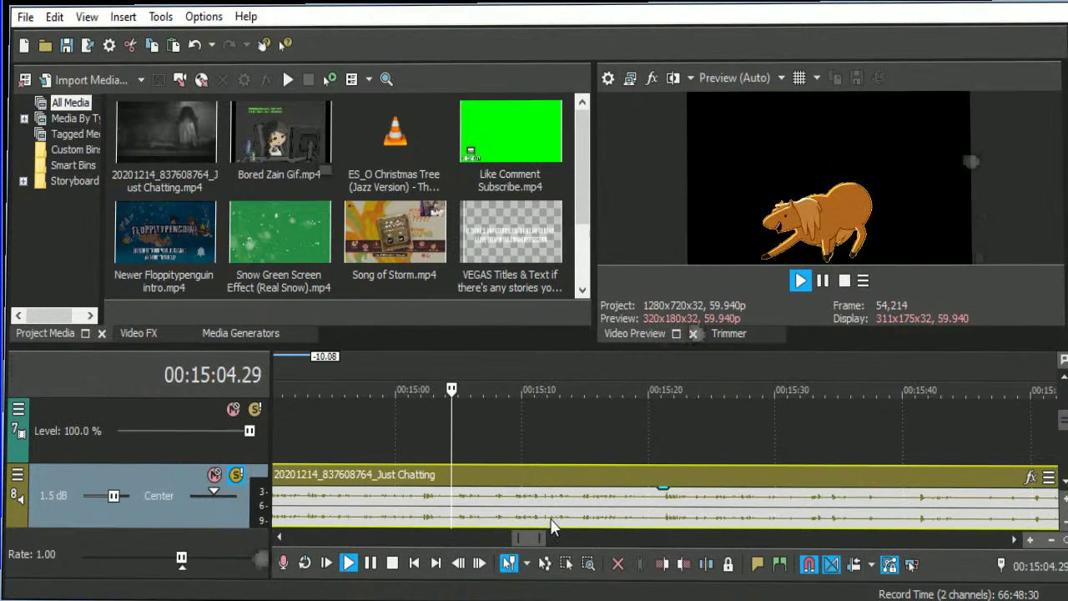
{"action": "scroll", "coordinate": [650, 510], "scroll_direction": "up", "scroll_amount": 2}
{"action": "left_click", "coordinate": [649, 511]}
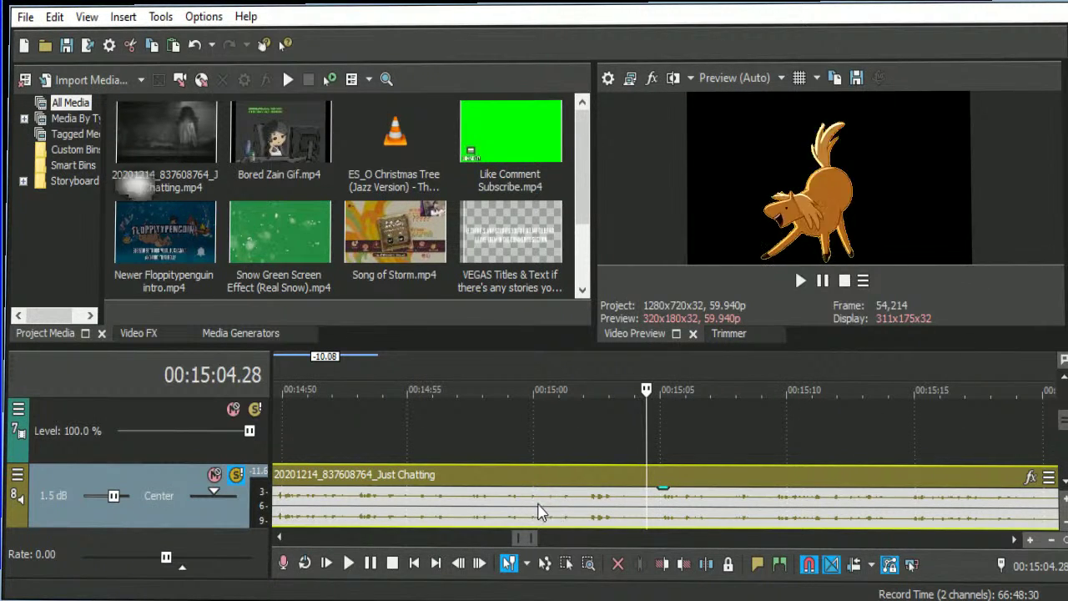
{"action": "left_click", "coordinate": [460, 505]}
{"action": "key", "text": "space"}
{"action": "scroll", "coordinate": [665, 507], "scroll_direction": "up", "scroll_amount": 3}
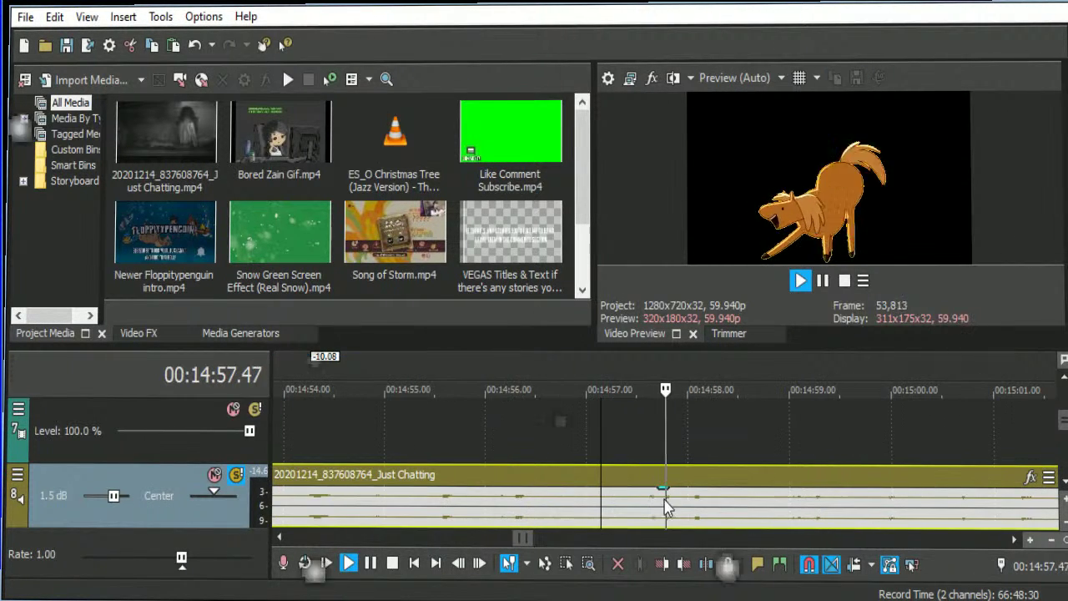
{"action": "key", "text": "space"}
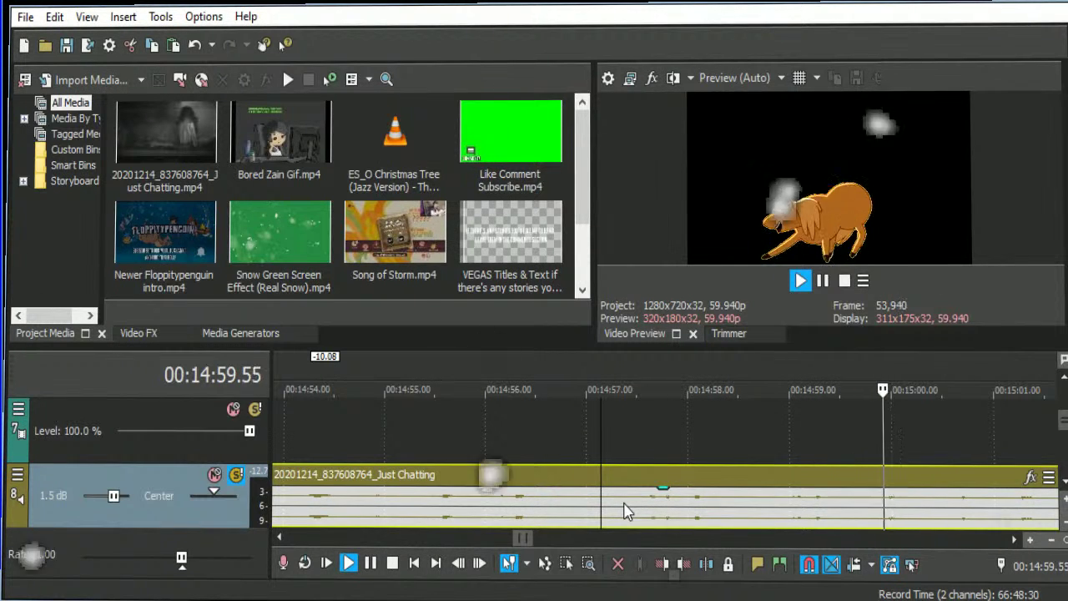
{"action": "scroll", "coordinate": [772, 518], "scroll_direction": "down", "scroll_amount": 2}
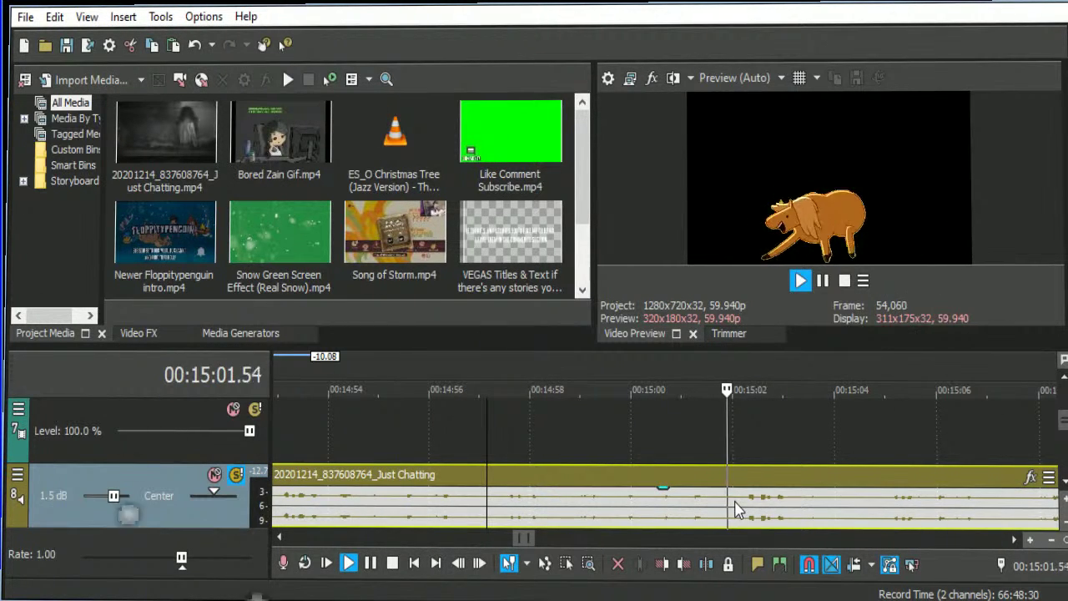
Split the final audio clip at about 00:15:02, paste the copied short clip there, and close the gap so the remainder starts at 00:15:02.44.
{"action": "key", "text": "Return"}
{"action": "key", "text": "s"}
{"action": "key", "text": "ctrl+v"}
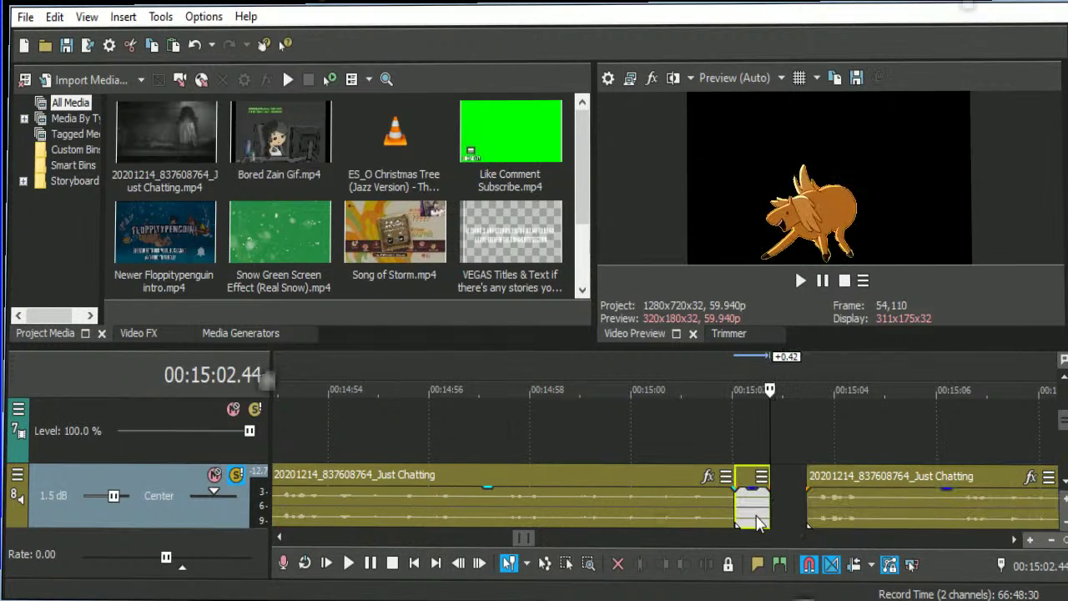
{"action": "left_click_drag", "start_coordinate": [766, 524], "coordinate": [835, 510]}
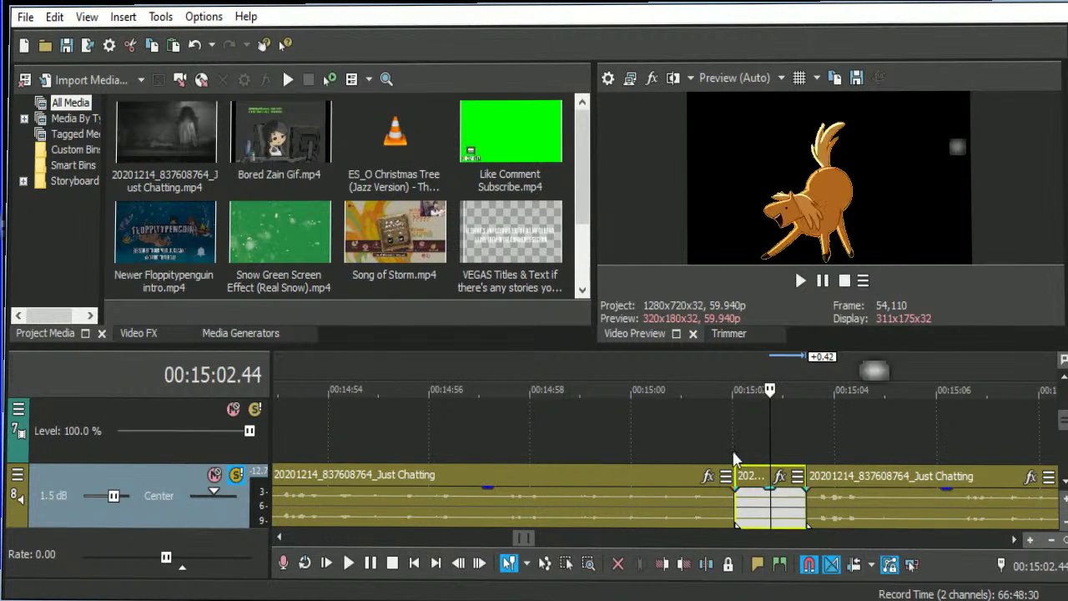
{"action": "key", "text": "Delete"}
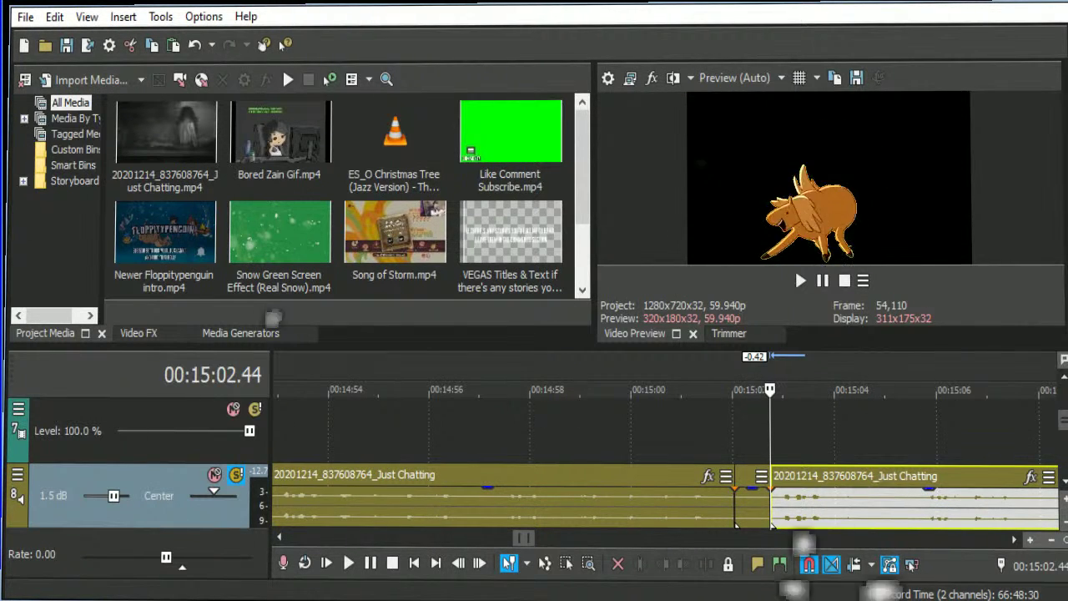
Play across the new join from about 00:15:00 and listen on to 00:15:12.47.
{"action": "left_click", "coordinate": [706, 445]}
{"action": "key", "text": "space"}
{"action": "left_click", "coordinate": [659, 442]}
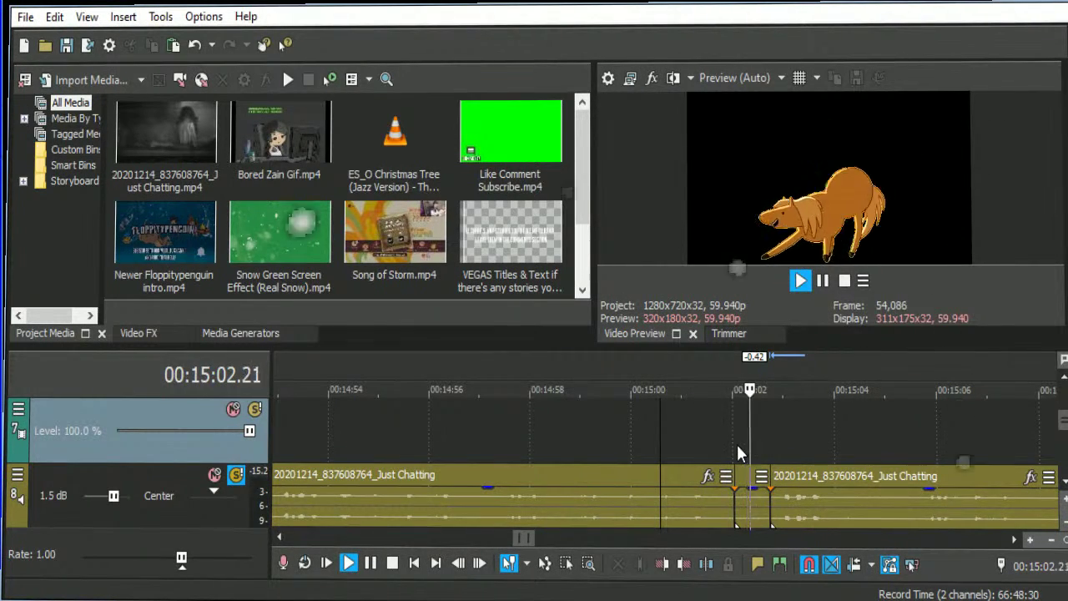
{"action": "scroll", "coordinate": [860, 438], "scroll_direction": "down", "scroll_amount": 5}
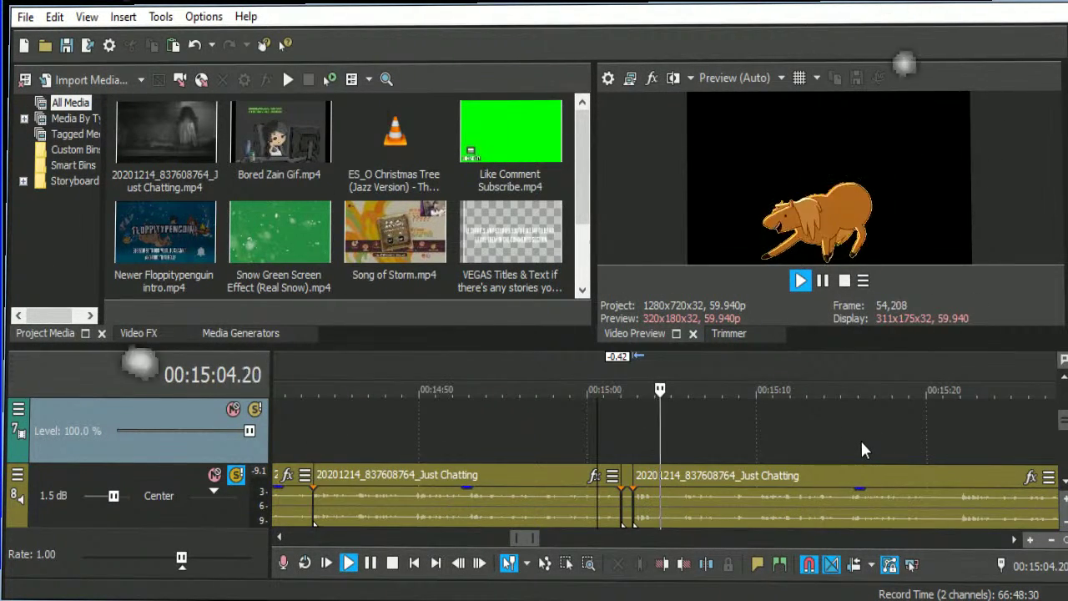
{"action": "scroll", "coordinate": [860, 438], "scroll_direction": "down", "scroll_amount": 2}
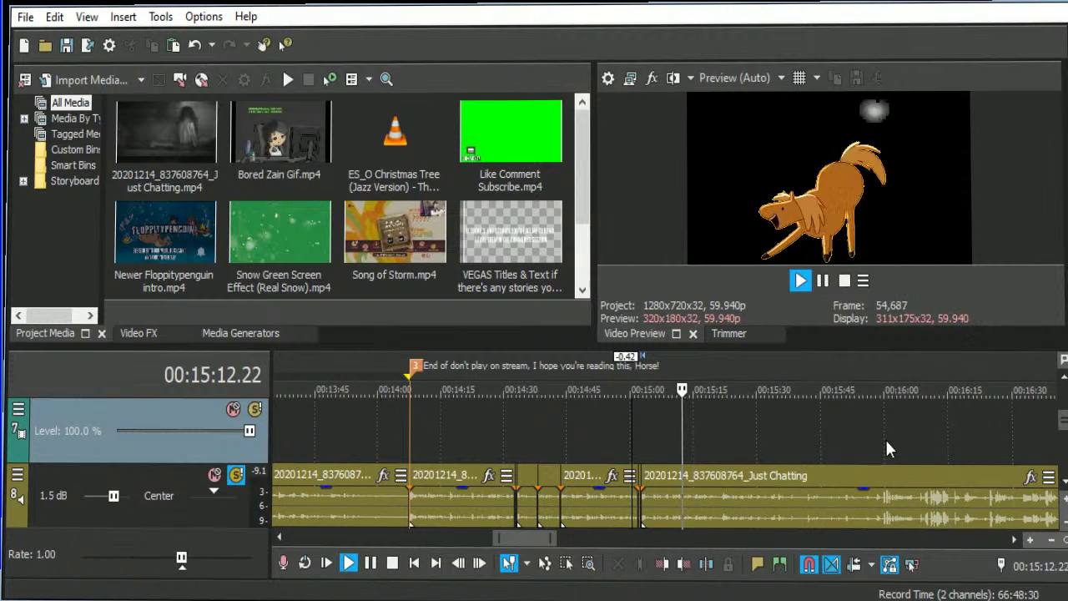
{"action": "key", "text": "space"}
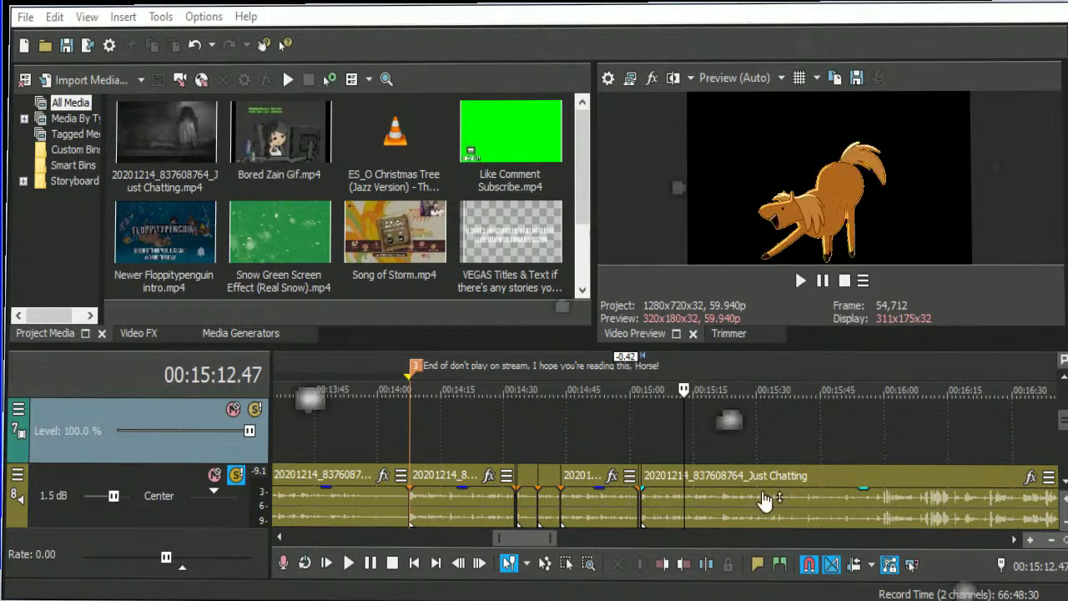
Play on to find where the talk should end, split the final audio clip at 00:15:41.21 and delete the part after it.
{"action": "key", "text": "space"}
{"action": "scroll", "coordinate": [826, 517], "scroll_direction": "up", "scroll_amount": 5}
{"action": "scroll", "coordinate": [826, 516], "scroll_direction": "up", "scroll_amount": 2}
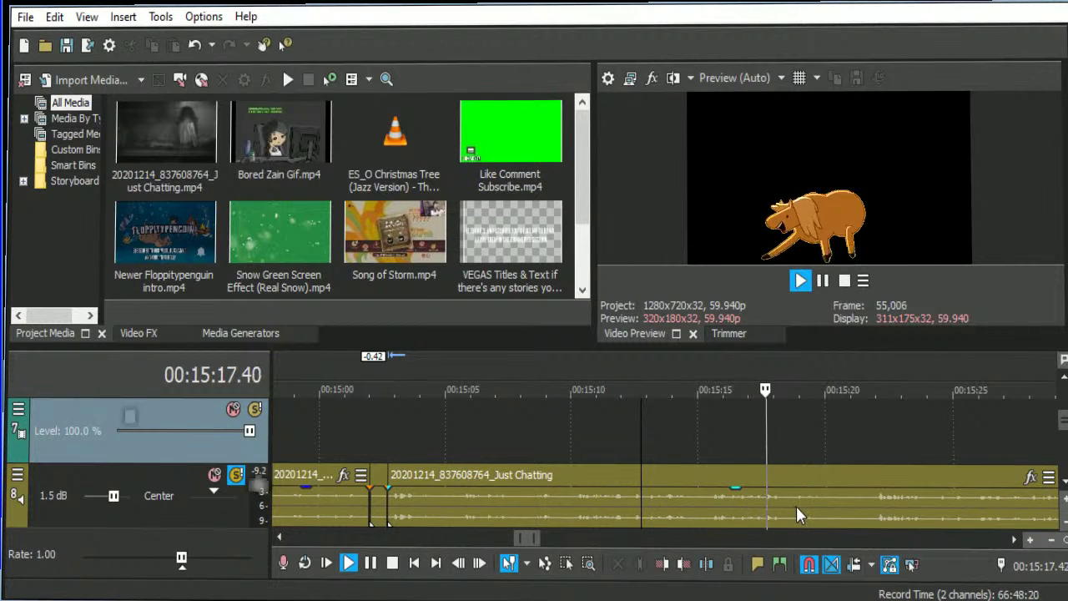
{"action": "scroll", "coordinate": [912, 473], "scroll_direction": "down", "scroll_amount": 3}
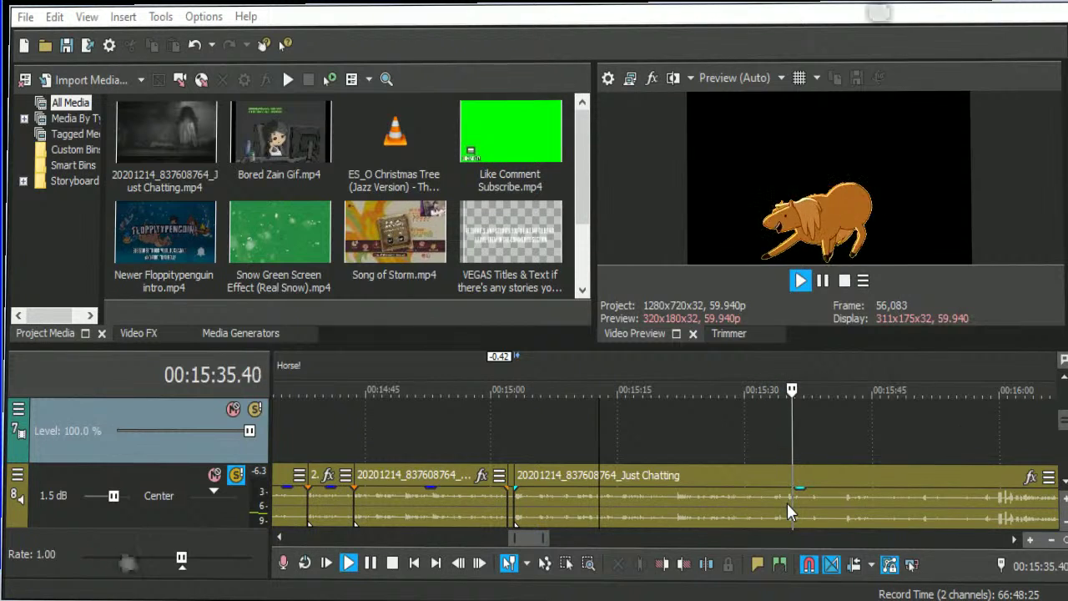
{"action": "left_click", "coordinate": [841, 501]}
{"action": "key", "text": "s"}
{"action": "key", "text": "space"}
{"action": "scroll", "coordinate": [853, 510], "scroll_direction": "down", "scroll_amount": 5}
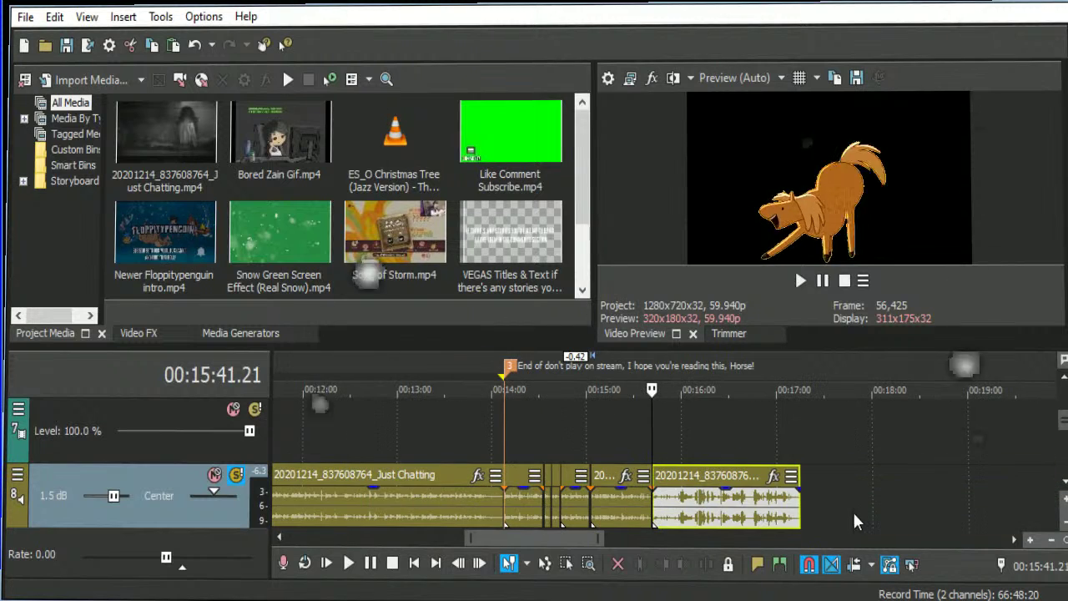
{"action": "key", "text": "Delete"}
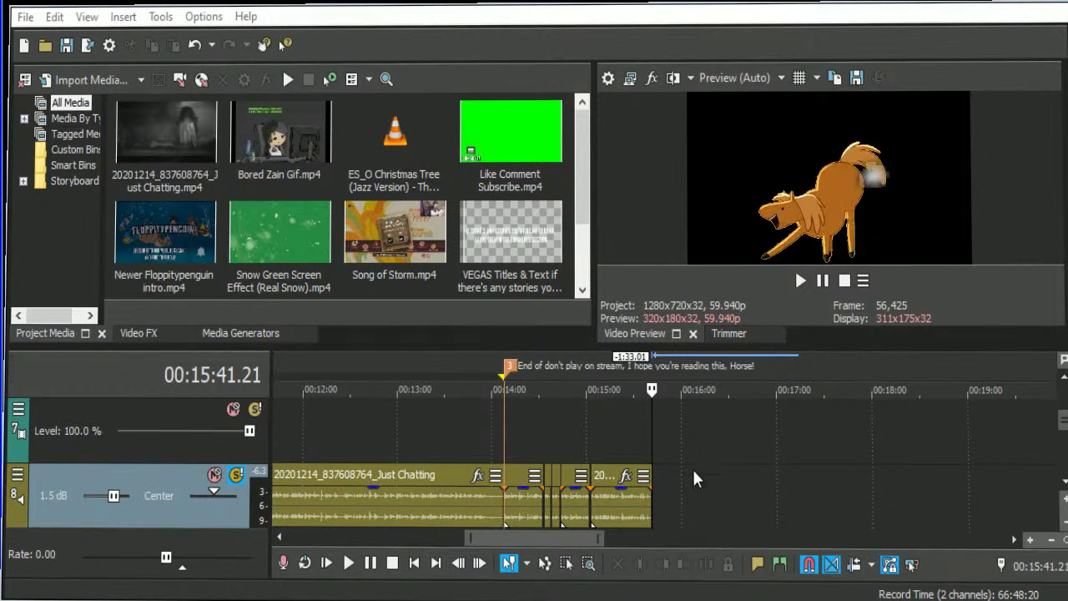
Move the Zain Christmas image from beyond 00:20:00 to the end of the audio, and place the cursor there at 00:15:41.21.
{"action": "scroll", "coordinate": [692, 467], "scroll_direction": "down", "scroll_amount": 5}
{"action": "left_click", "coordinate": [559, 443]}
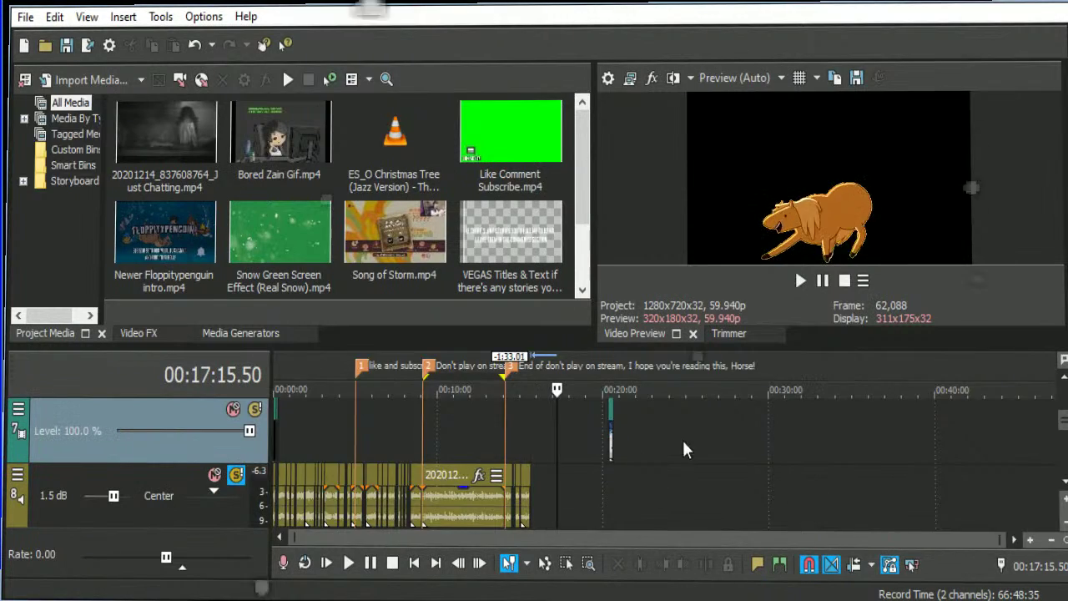
{"action": "scroll", "coordinate": [683, 440], "scroll_direction": "up", "scroll_amount": 5}
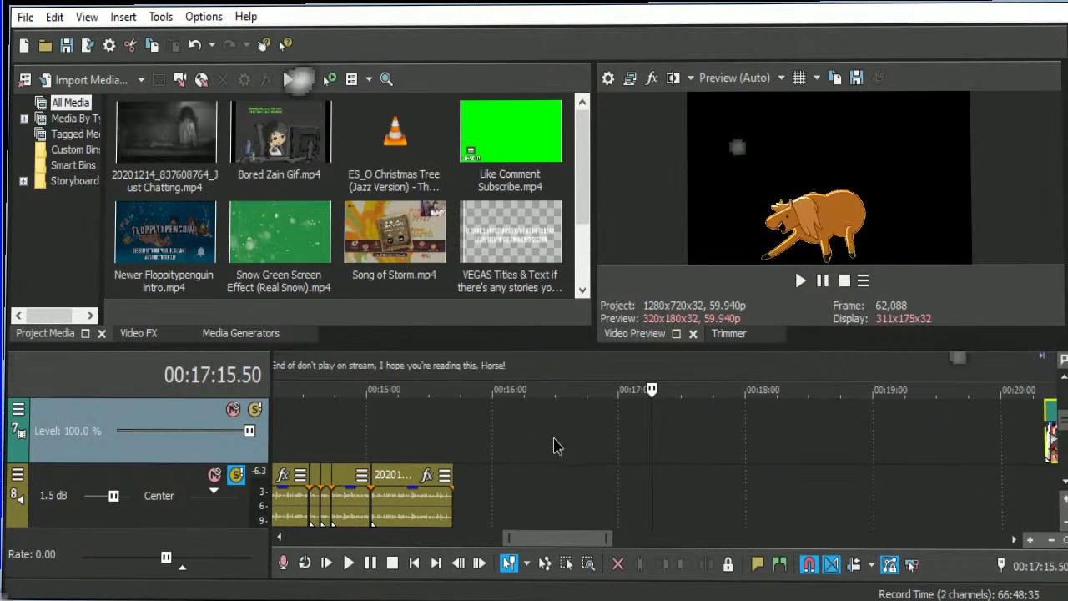
{"action": "left_click_drag", "start_coordinate": [557, 447], "coordinate": [468, 434]}
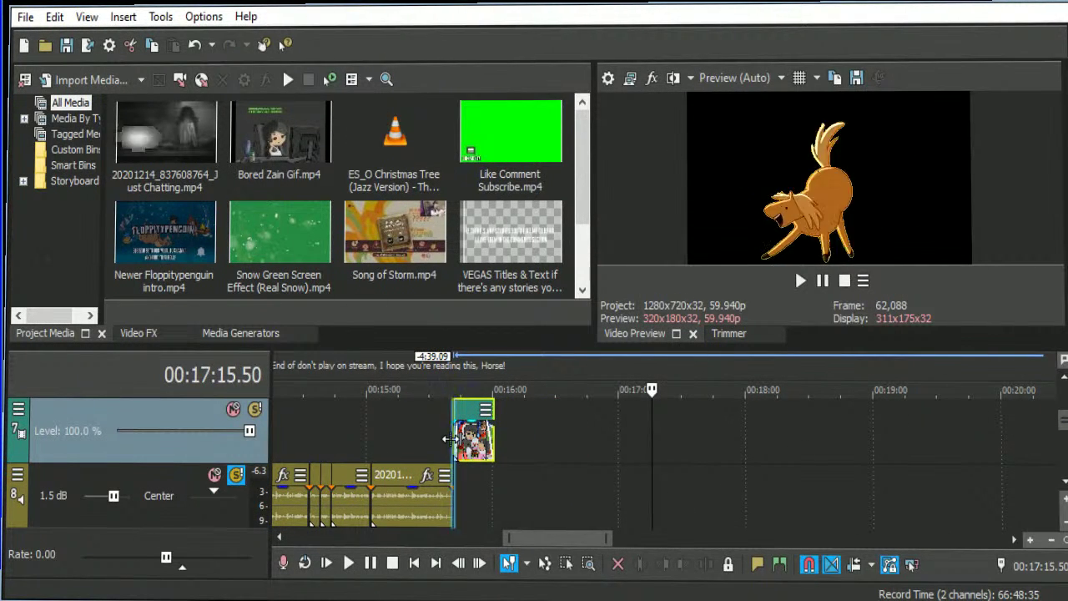
{"action": "left_click", "coordinate": [449, 438]}
Examine the tracks above and below the Zain Christmas image around 00:15:41.21 for other content at the video's end.
{"action": "scroll", "coordinate": [576, 461], "scroll_direction": "down", "scroll_amount": 5}
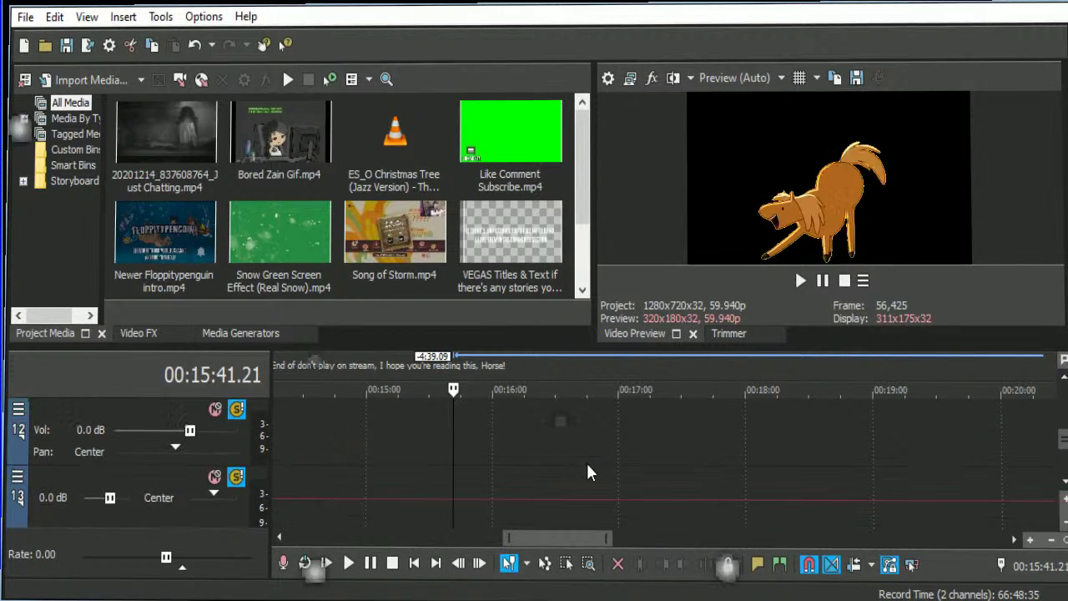
{"action": "scroll", "coordinate": [588, 467], "scroll_direction": "down", "scroll_amount": 3}
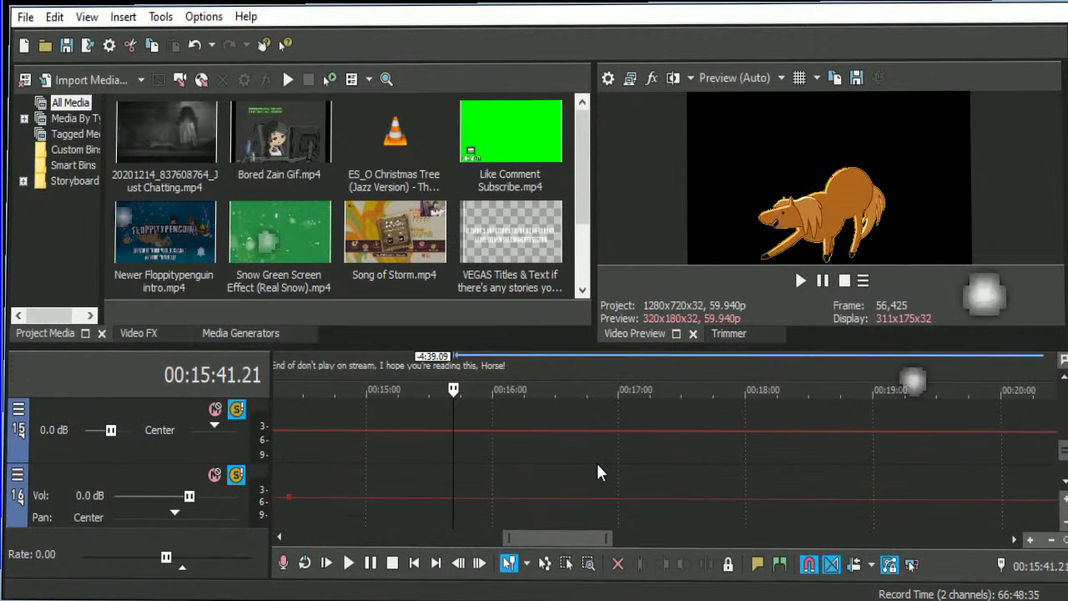
{"action": "scroll", "coordinate": [597, 465], "scroll_direction": "up", "scroll_amount": 8}
{"action": "scroll", "coordinate": [675, 466], "scroll_direction": "up", "scroll_amount": 5}
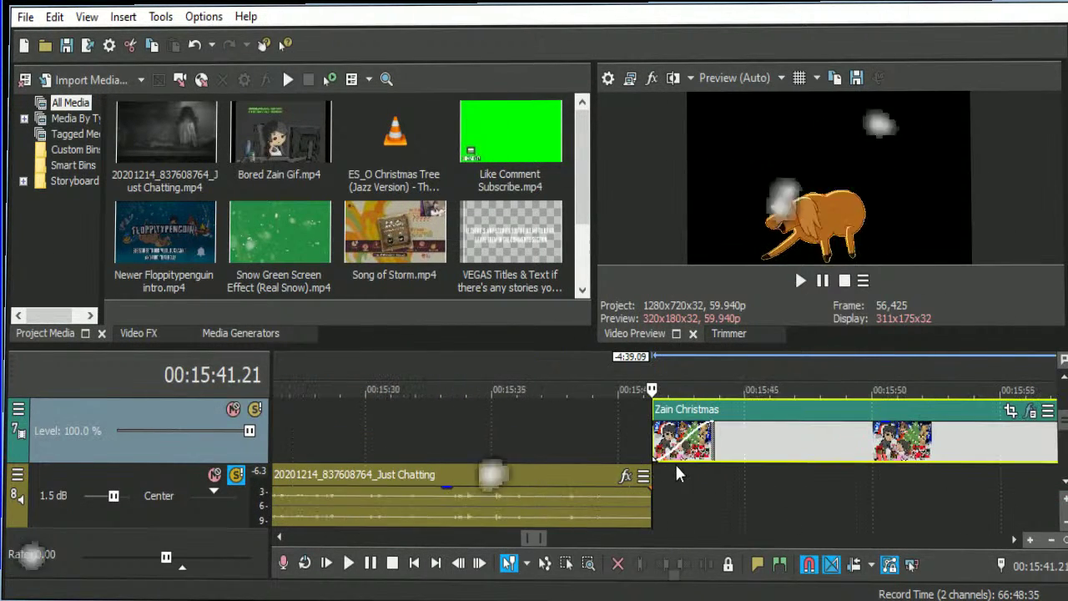
{"action": "scroll", "coordinate": [678, 462], "scroll_direction": "down", "scroll_amount": 5}
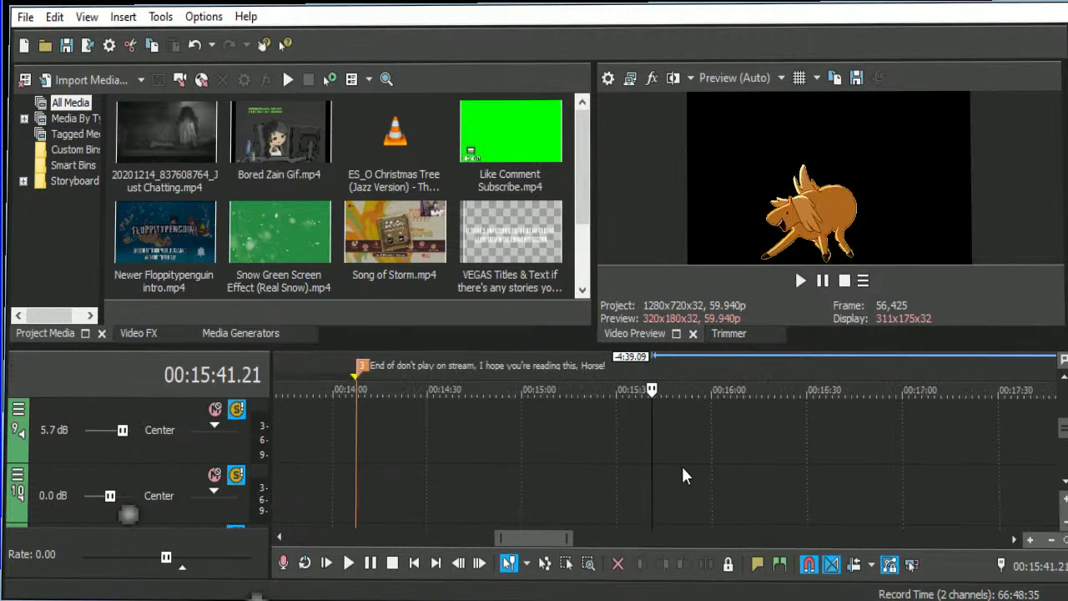
{"action": "scroll", "coordinate": [682, 476], "scroll_direction": "up", "scroll_amount": 8}
{"action": "scroll", "coordinate": [685, 476], "scroll_direction": "down", "scroll_amount": 4}
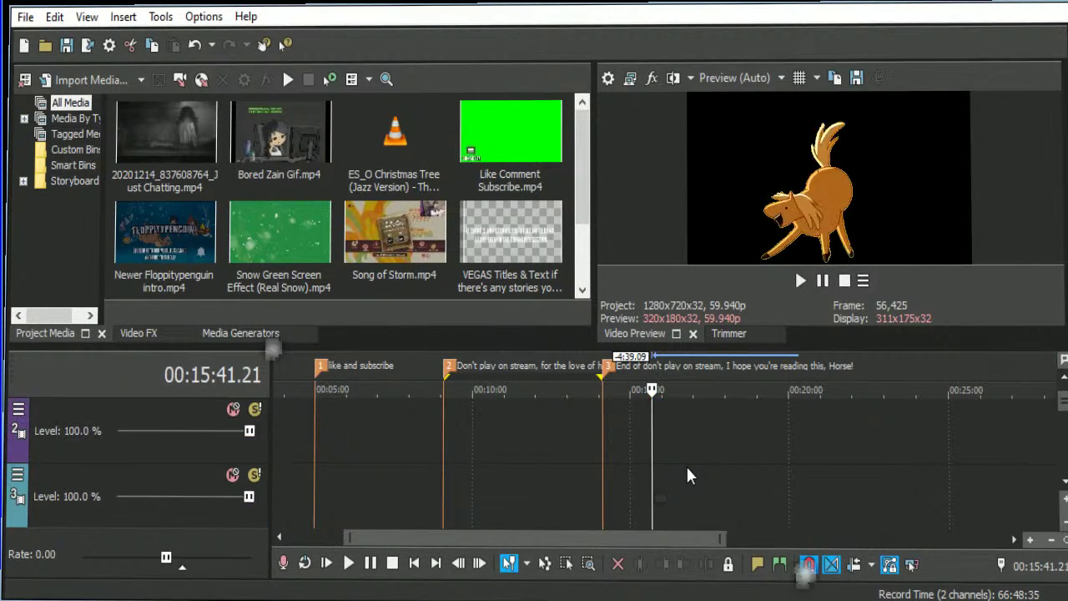
{"action": "scroll", "coordinate": [688, 468], "scroll_direction": "down", "scroll_amount": 10}
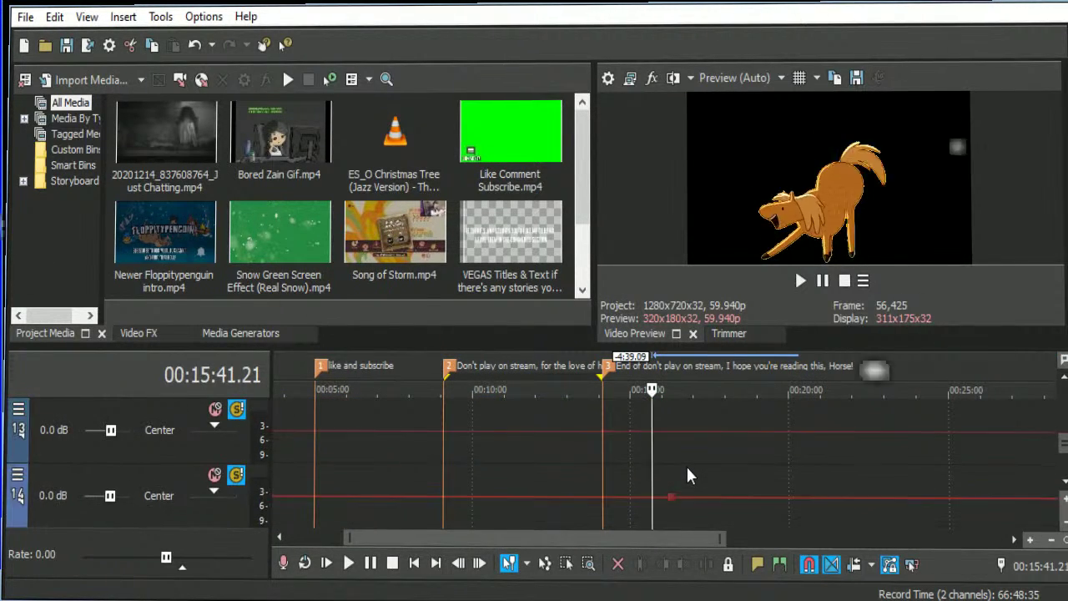
{"action": "scroll", "coordinate": [686, 464], "scroll_direction": "up", "scroll_amount": 6}
{"action": "scroll", "coordinate": [689, 469], "scroll_direction": "up", "scroll_amount": 4}
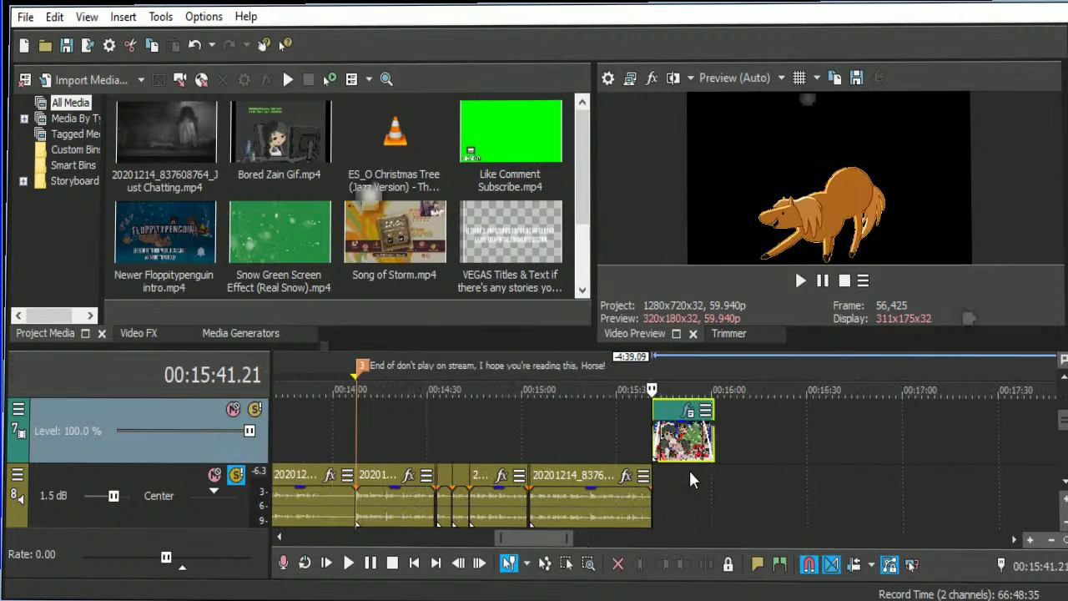
Examine the join between the final audio clip and the Zain Christmas image, including the tracks below it.
{"action": "scroll", "coordinate": [689, 478], "scroll_direction": "down", "scroll_amount": 2}
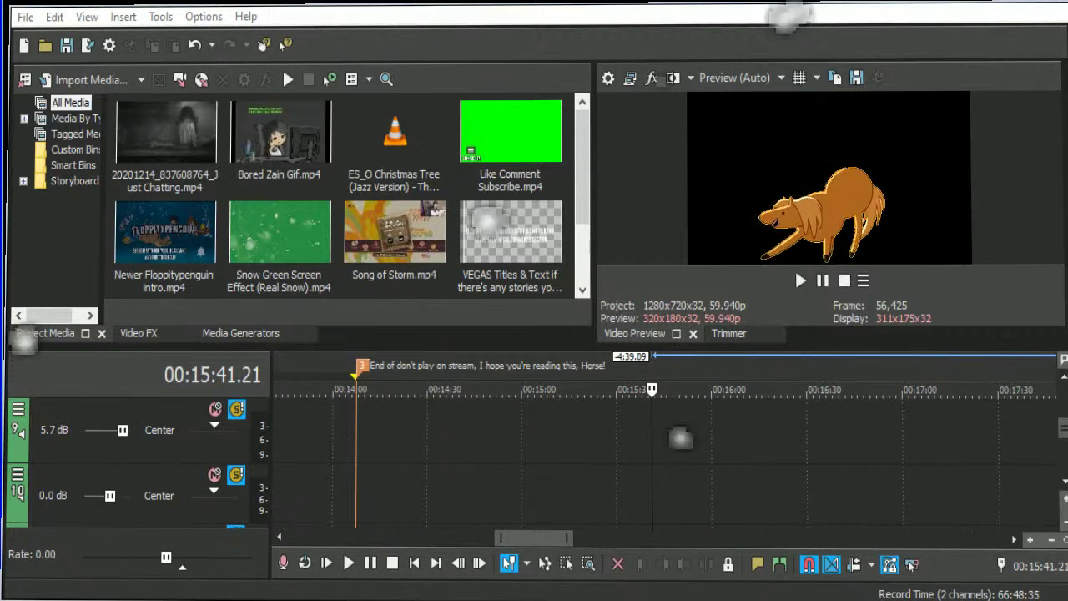
{"action": "scroll", "coordinate": [1064, 442], "scroll_direction": "up", "scroll_amount": 4}
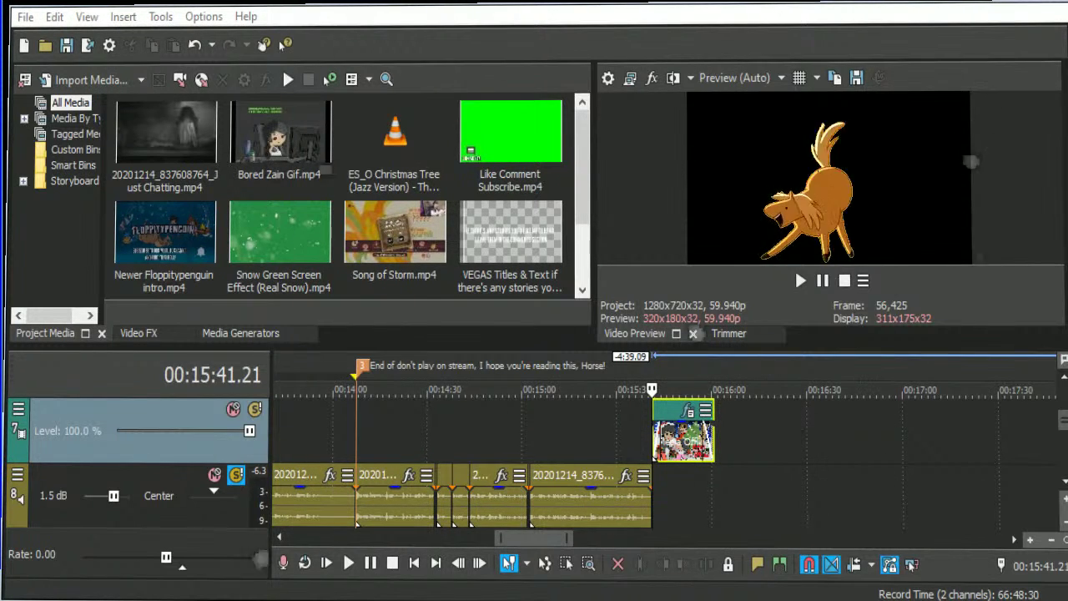
{"action": "left_click", "coordinate": [658, 498]}
{"action": "scroll", "coordinate": [805, 506], "scroll_direction": "up", "scroll_amount": 5}
{"action": "scroll", "coordinate": [805, 506], "scroll_direction": "down", "scroll_amount": 2}
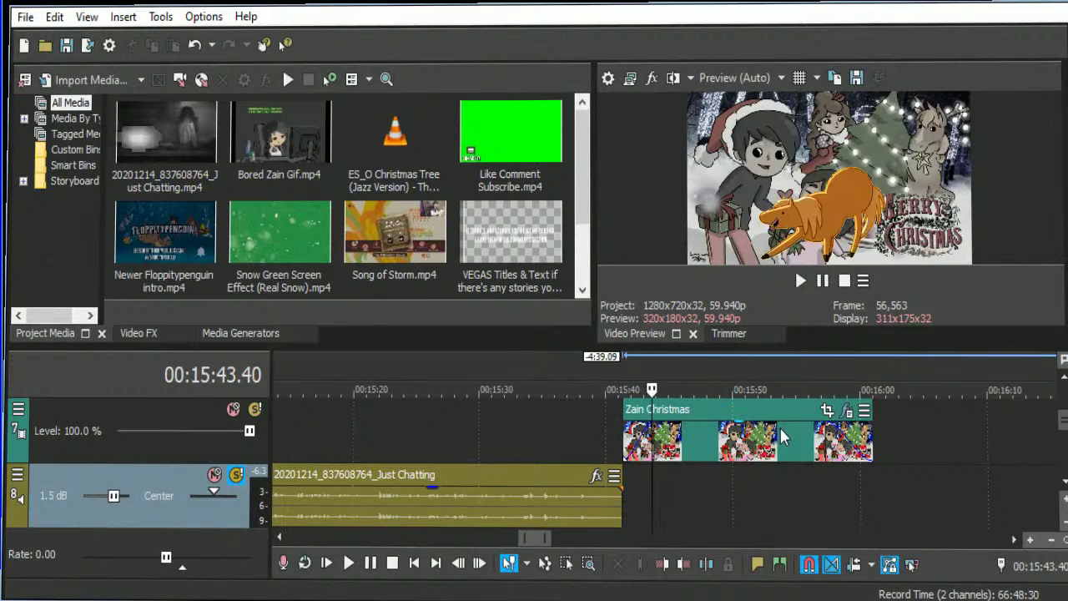
{"action": "scroll", "coordinate": [801, 444], "scroll_direction": "down", "scroll_amount": 3}
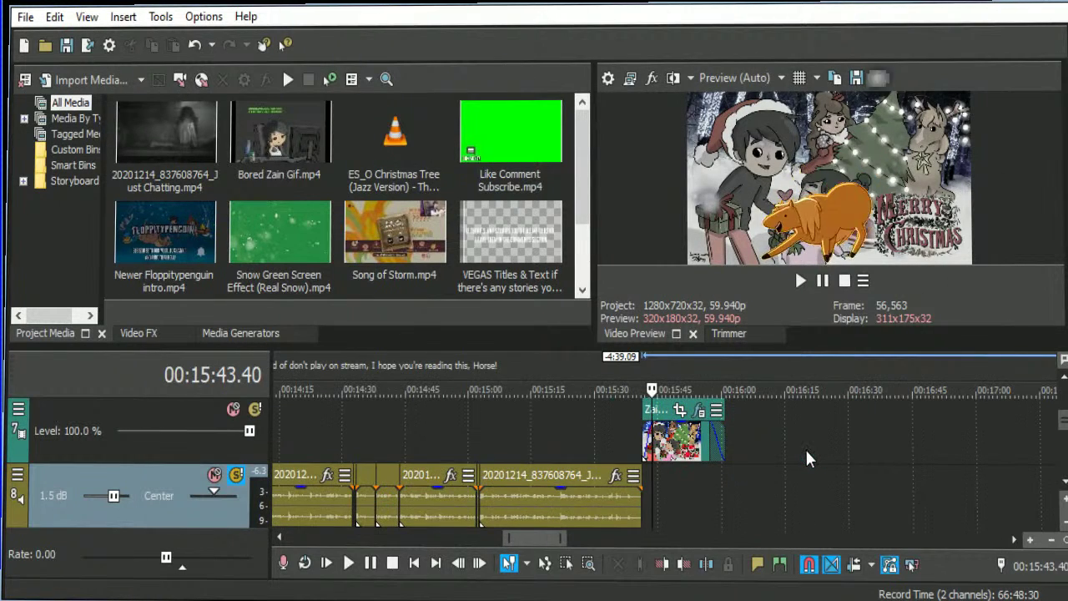
{"action": "left_click", "coordinate": [629, 508]}
{"action": "scroll", "coordinate": [703, 515], "scroll_direction": "up", "scroll_amount": 4}
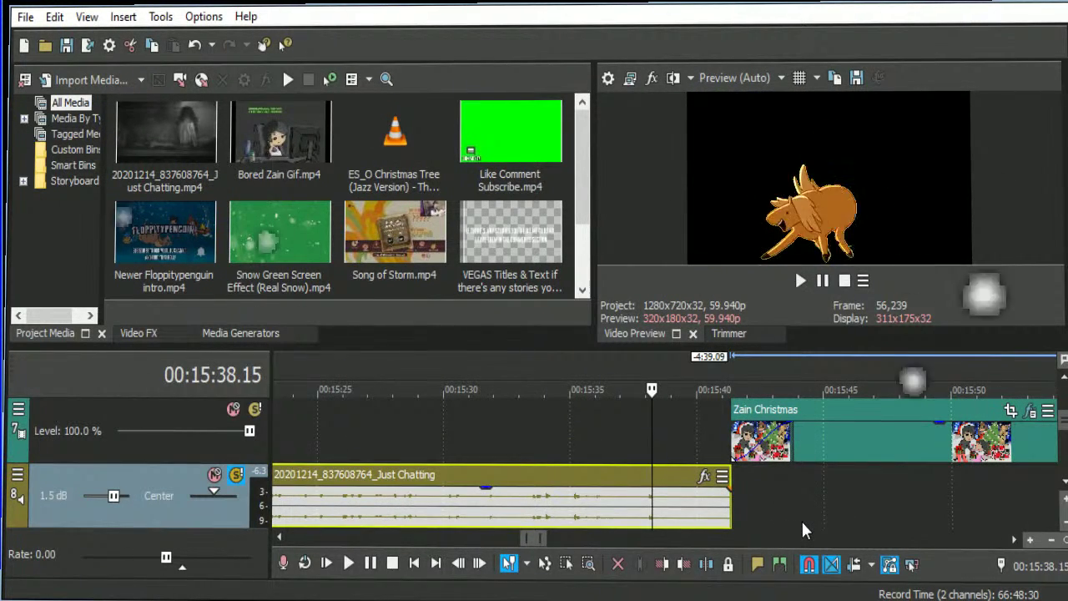
{"action": "scroll", "coordinate": [808, 521], "scroll_direction": "down", "scroll_amount": 3}
{"action": "scroll", "coordinate": [853, 514], "scroll_direction": "down", "scroll_amount": 3}
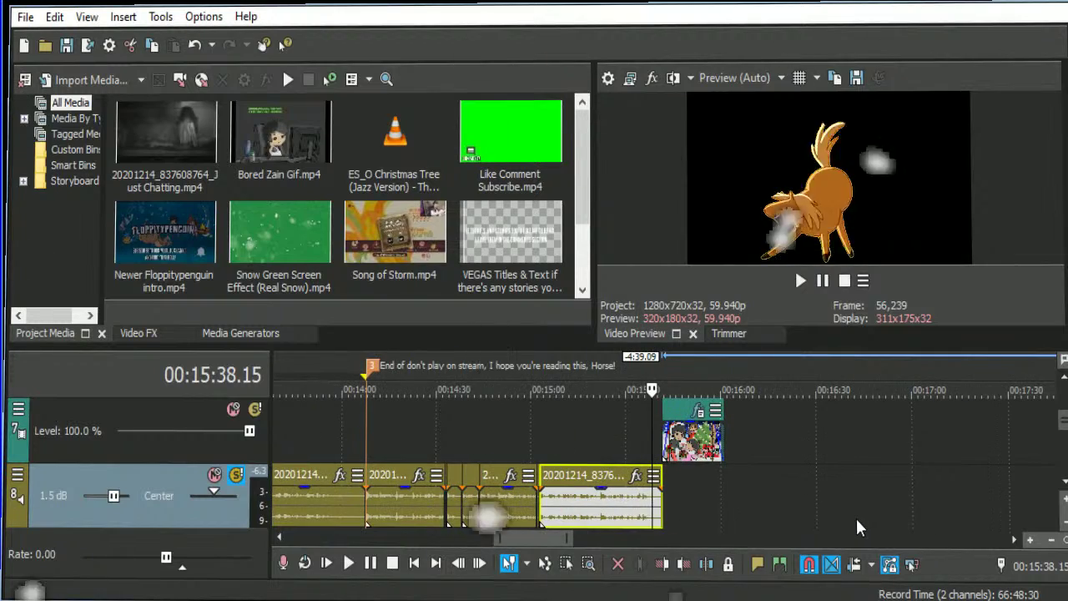
Place the cursor at the end of the Zain Christmas image at 00:16:01.04 and review the whole edited timeline.
{"action": "left_click", "coordinate": [709, 482]}
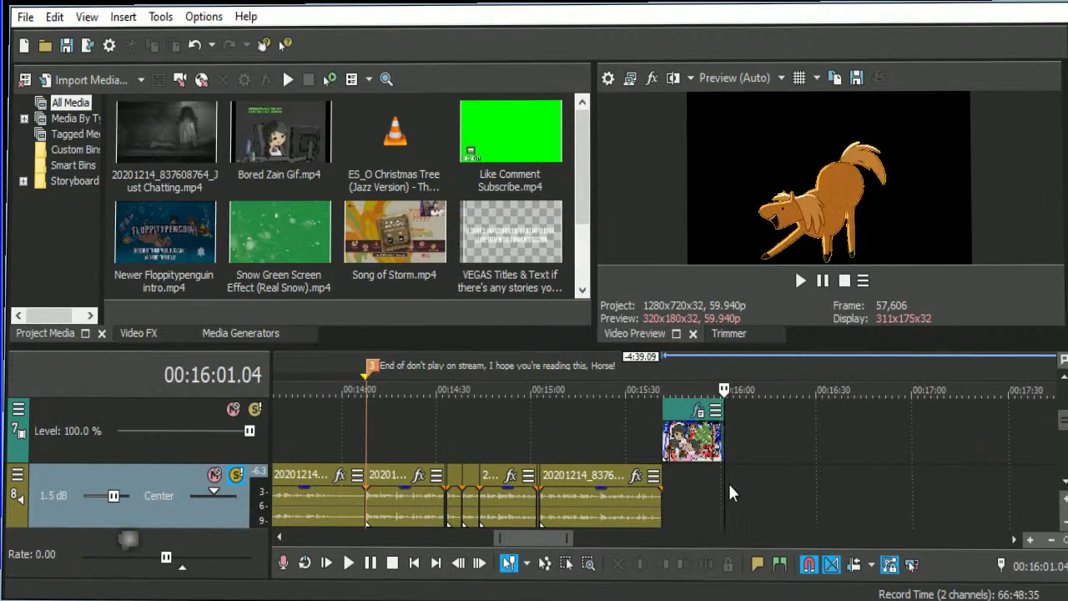
{"action": "scroll", "coordinate": [732, 489], "scroll_direction": "up", "scroll_amount": 2}
{"action": "scroll", "coordinate": [733, 488], "scroll_direction": "right", "scroll_amount": 2}
{"action": "scroll", "coordinate": [733, 488], "scroll_direction": "down", "scroll_amount": 3}
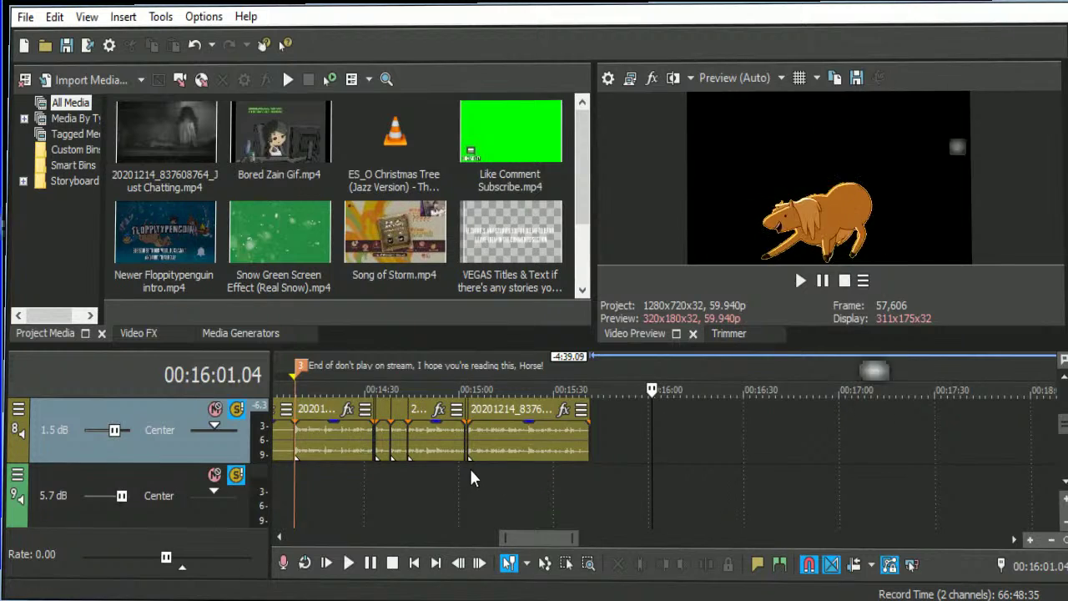
{"action": "scroll", "coordinate": [438, 468], "scroll_direction": "down", "scroll_amount": 8}
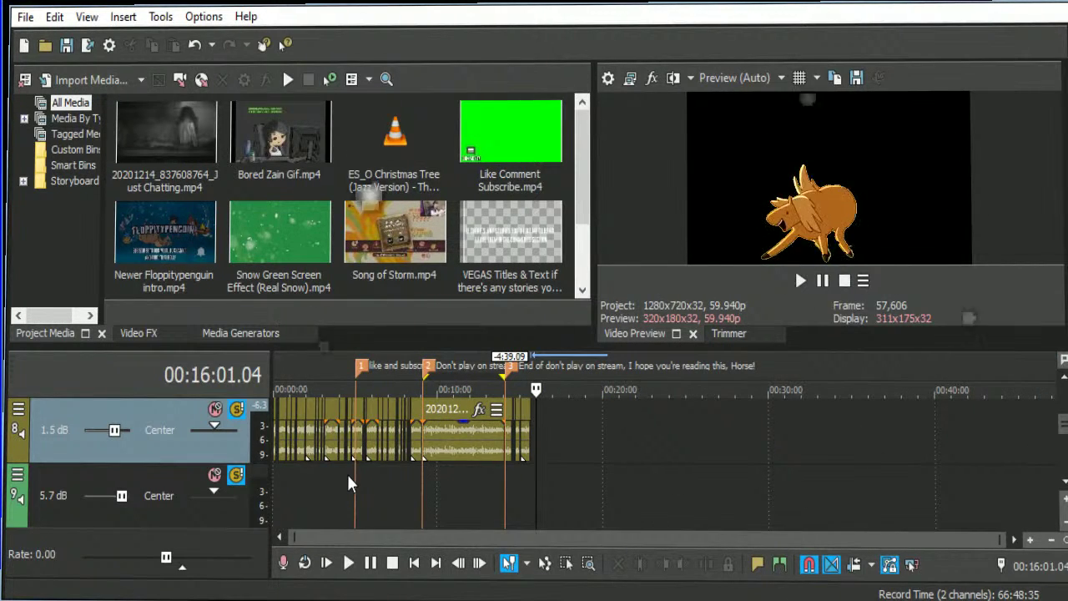
{"action": "scroll", "coordinate": [348, 476], "scroll_direction": "up", "scroll_amount": 1}
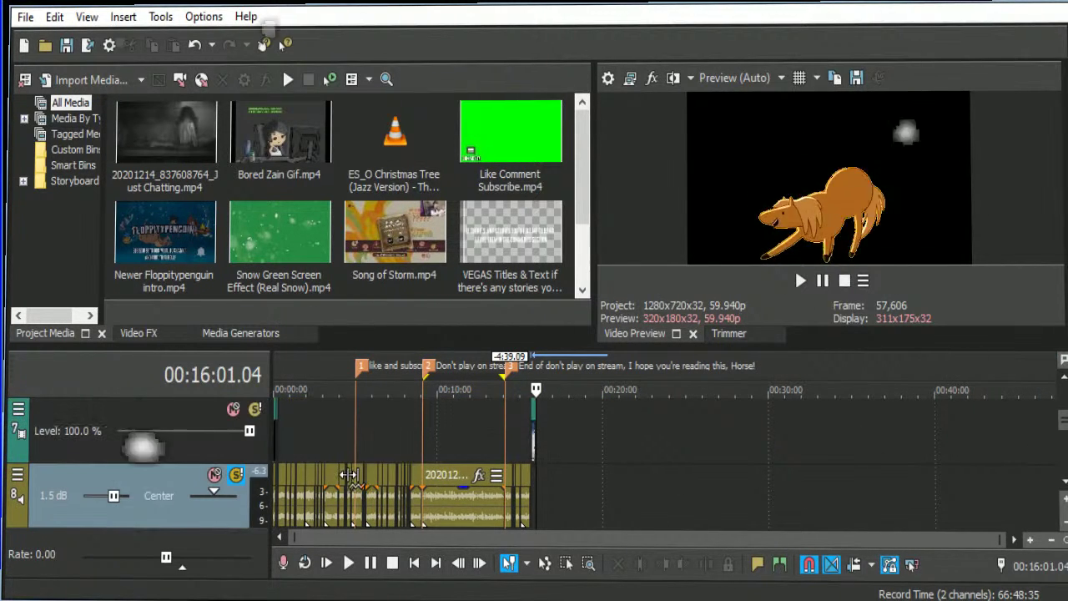
Inspect the cuts around the "Don't play on stream" marker at 00:09:05.16 and those after the opening titles at 00:00:19.50.
{"action": "left_click", "coordinate": [420, 436]}
{"action": "scroll", "coordinate": [665, 448], "scroll_direction": "up", "scroll_amount": 5}
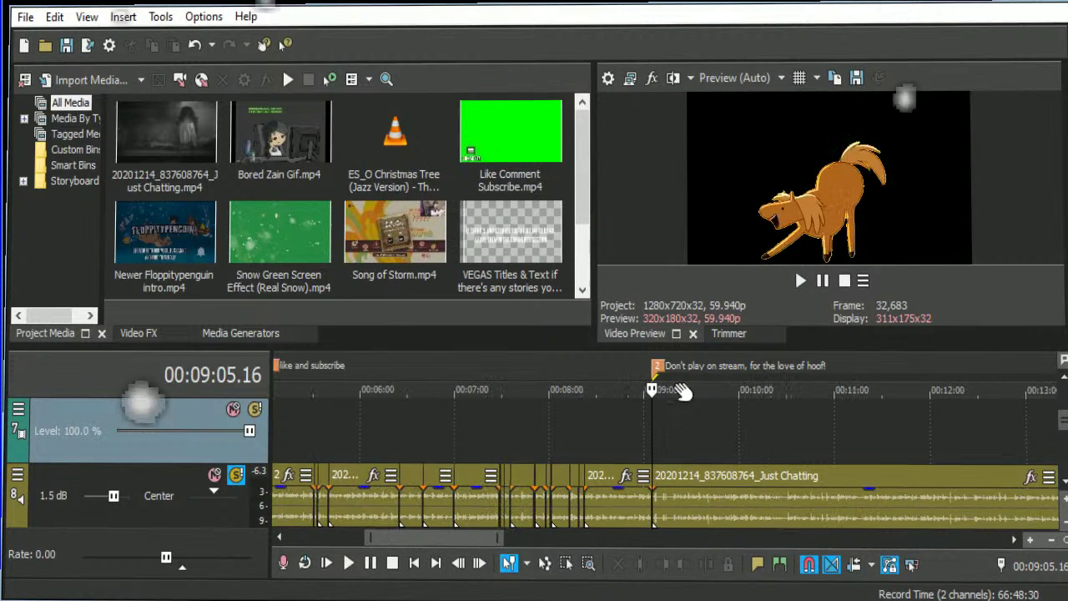
{"action": "scroll", "coordinate": [778, 388], "scroll_direction": "down", "scroll_amount": 5}
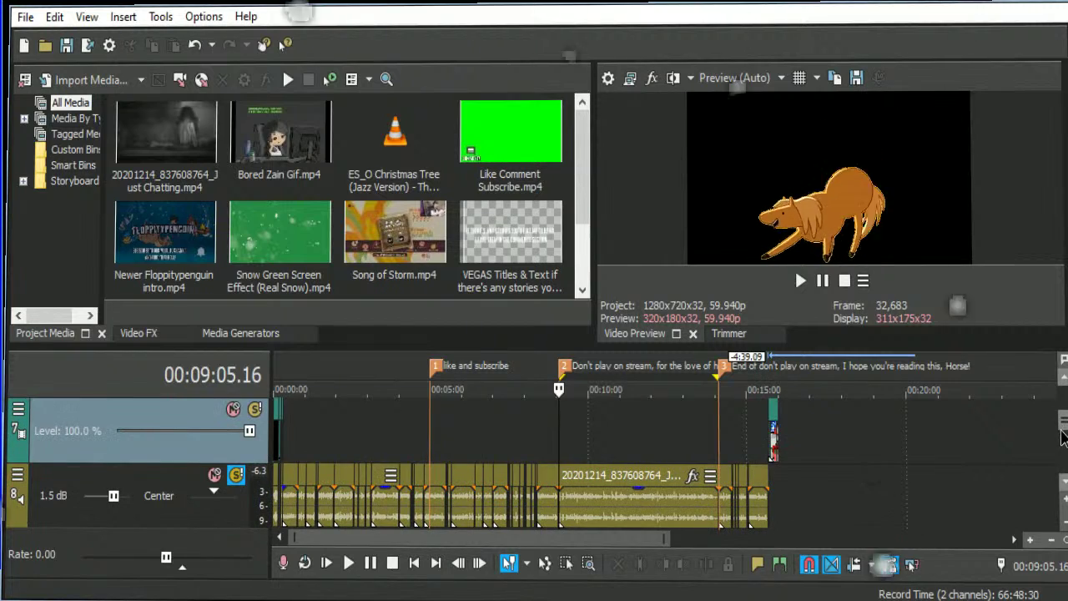
{"action": "left_click", "coordinate": [287, 428]}
{"action": "scroll", "coordinate": [562, 501], "scroll_direction": "up", "scroll_amount": 10}
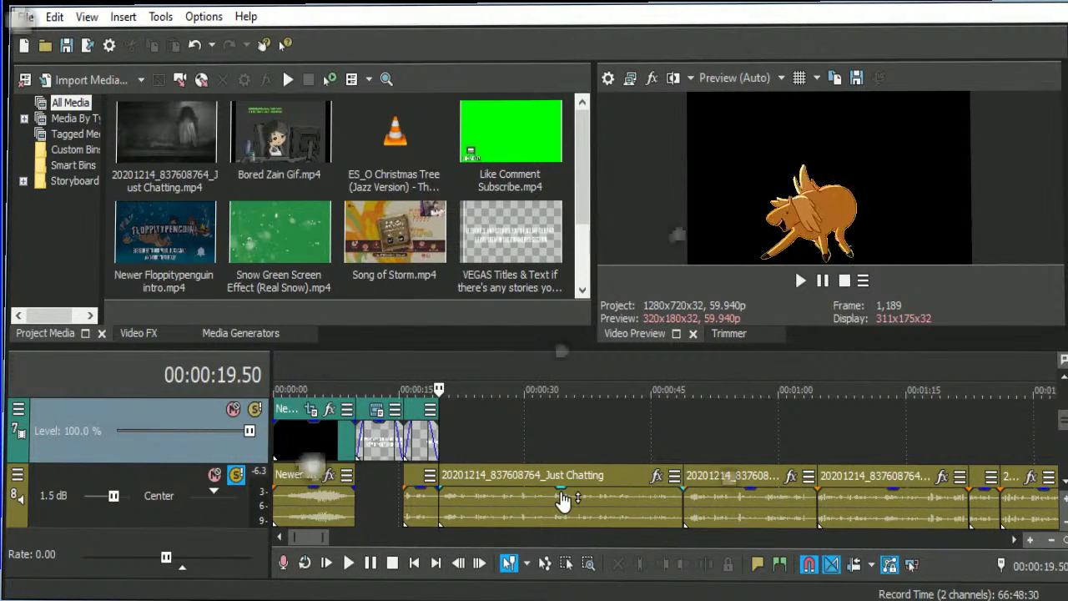
{"action": "scroll", "coordinate": [598, 501], "scroll_direction": "down", "scroll_amount": 4}
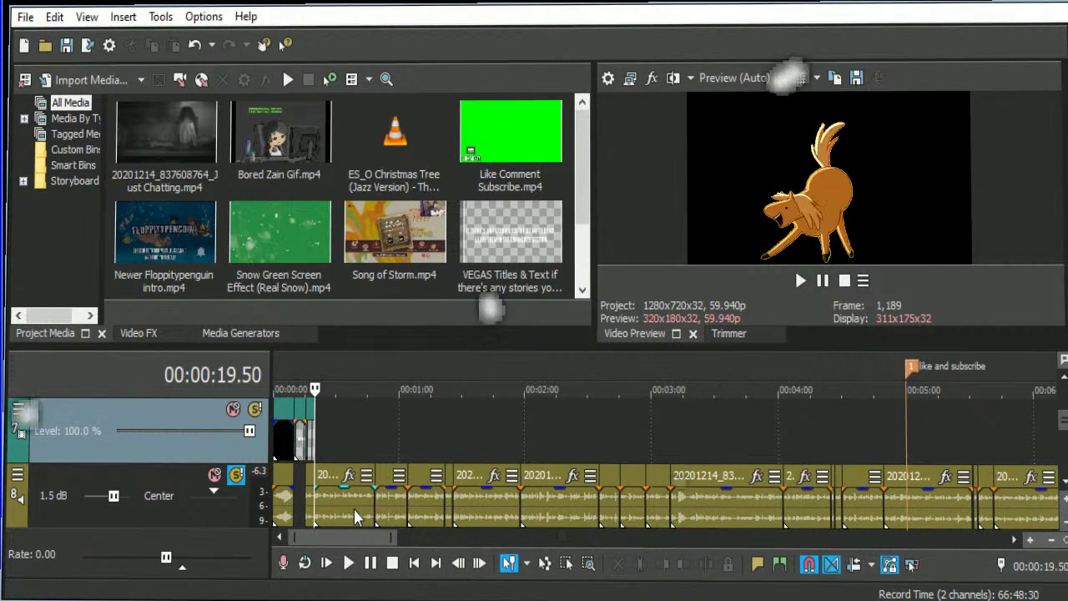
{"action": "scroll", "coordinate": [573, 497], "scroll_direction": "down", "scroll_amount": 5}
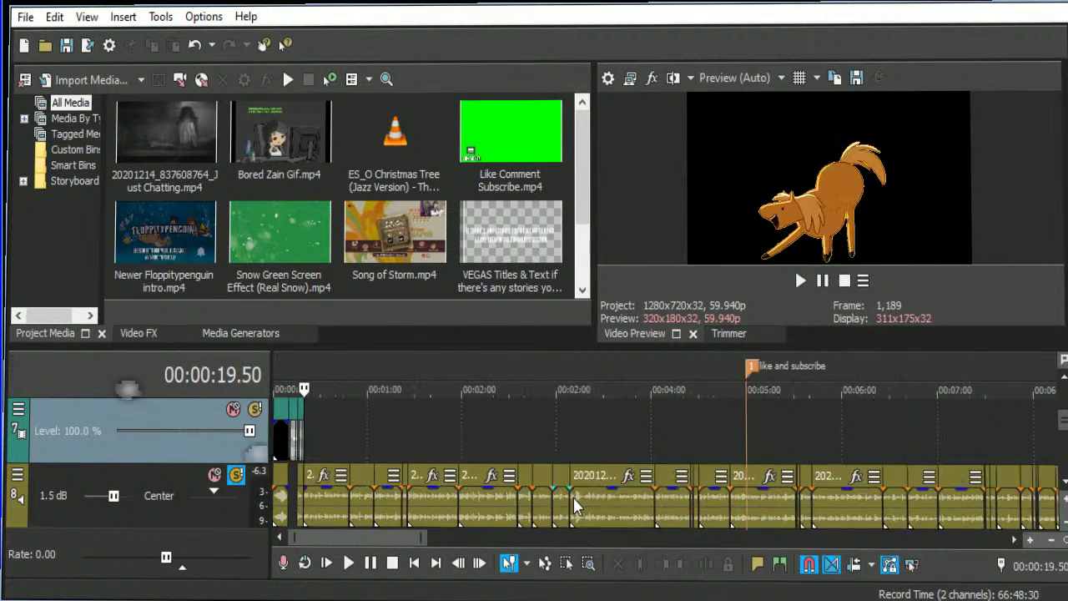
Check the long clip between the "Don't play on stream" markers, from its start to its end and back to 00:13:01.01.
{"action": "left_click", "coordinate": [455, 507]}
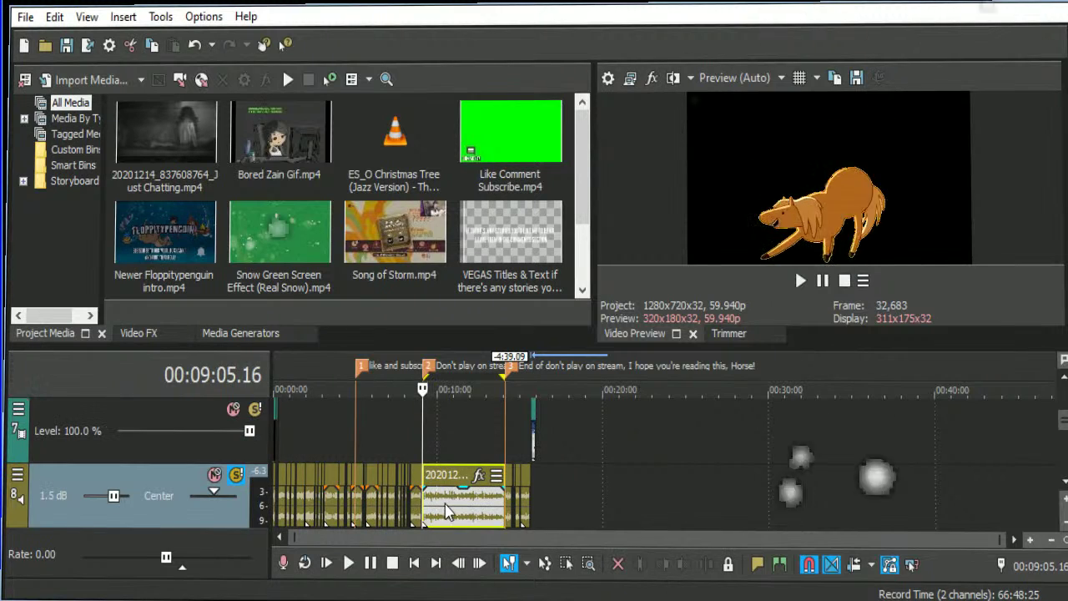
{"action": "key", "text": "ctrl+Right"}
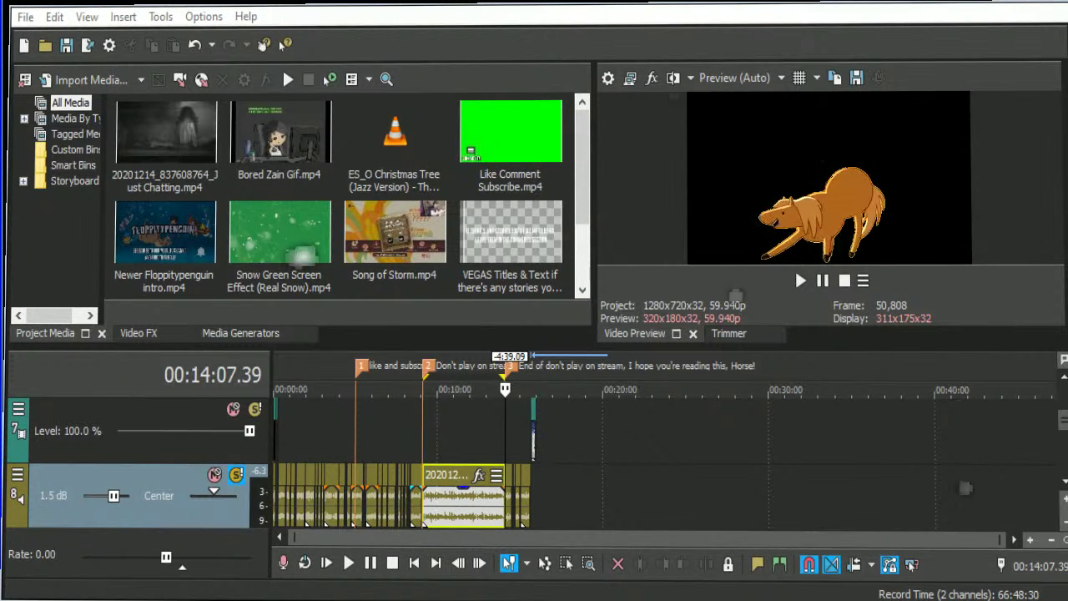
{"action": "left_click", "coordinate": [483, 448]}
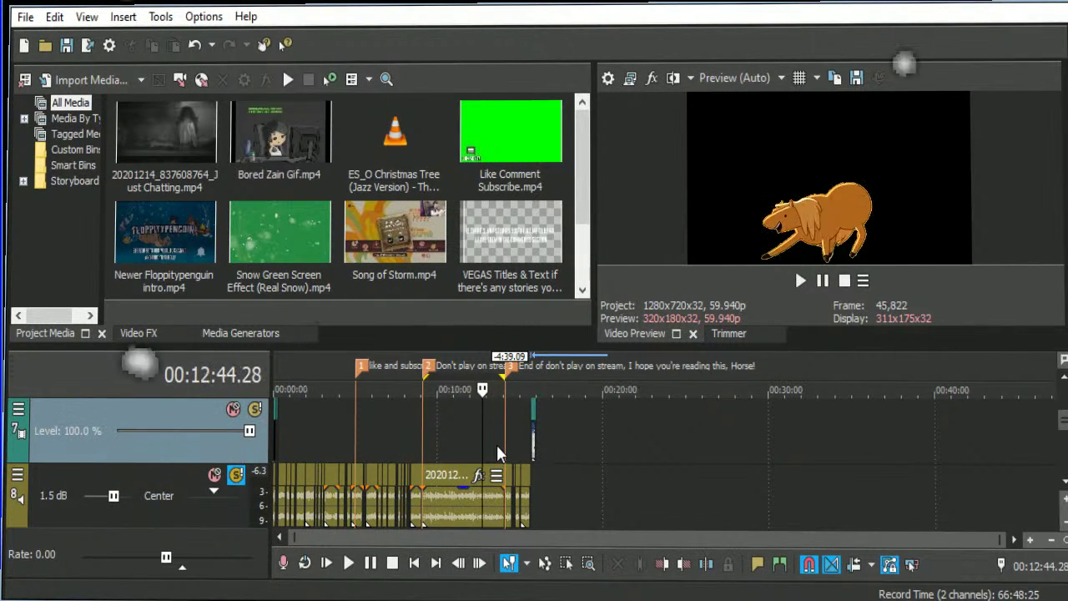
{"action": "left_click", "coordinate": [496, 442]}
{"action": "left_click", "coordinate": [486, 442]}
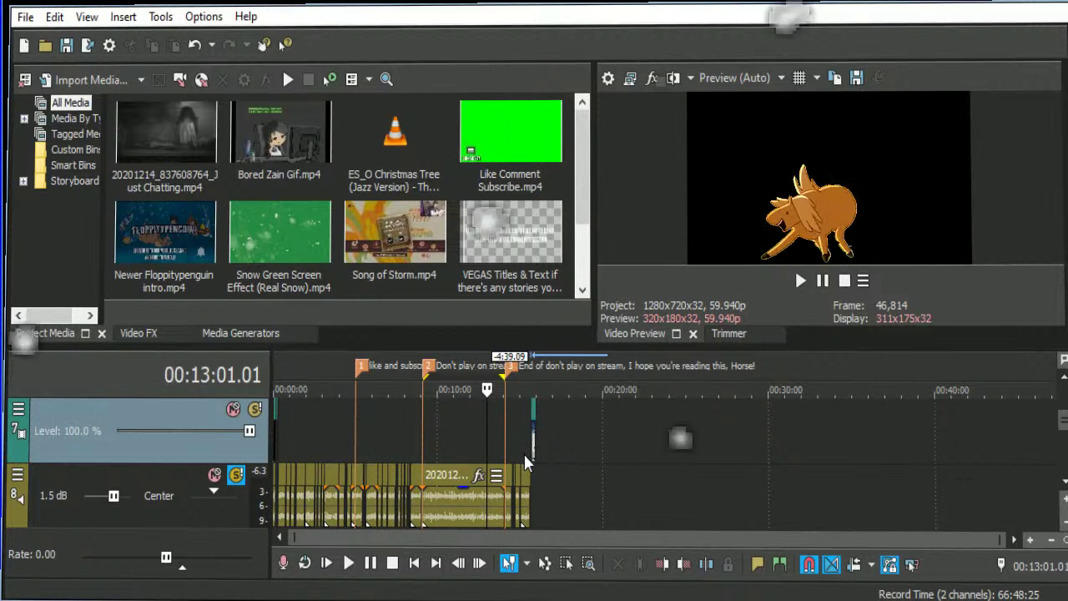